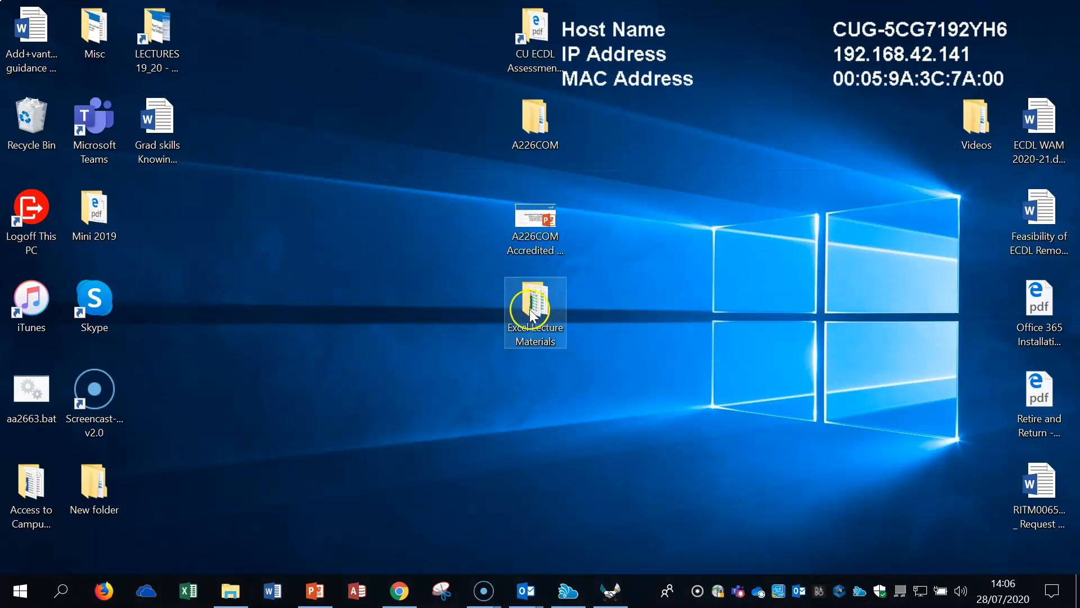
# Step: Open the Excel Lecture Materials folder in a smaller, repositioned window and open Worked_Excel Demo.xlsx from it
pyautogui.click(529, 348)
pyautogui.doubleClick(529, 348)
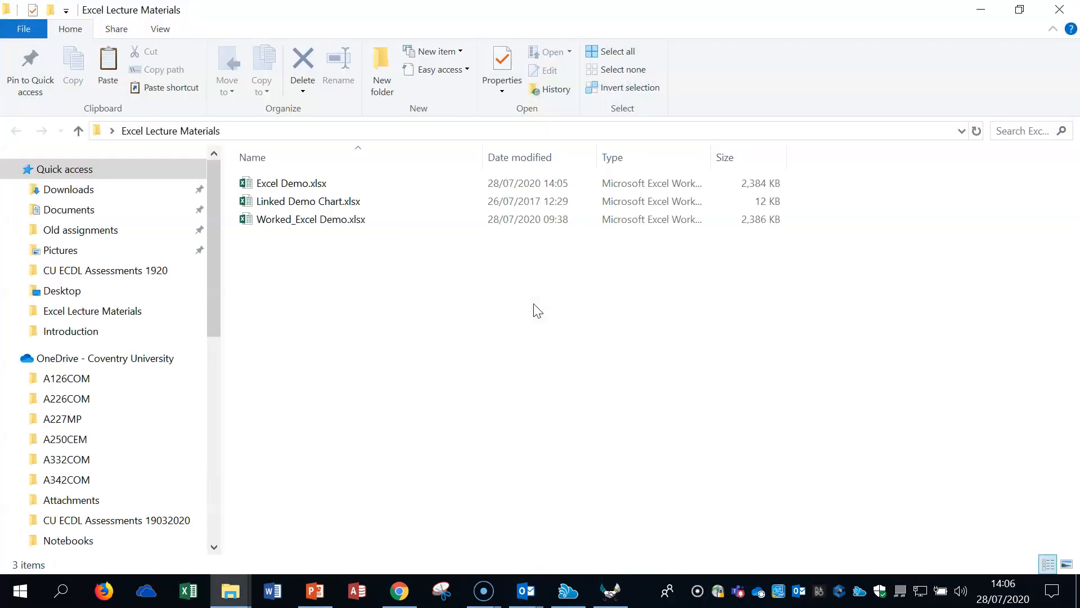
pyautogui.click(1020, 9)
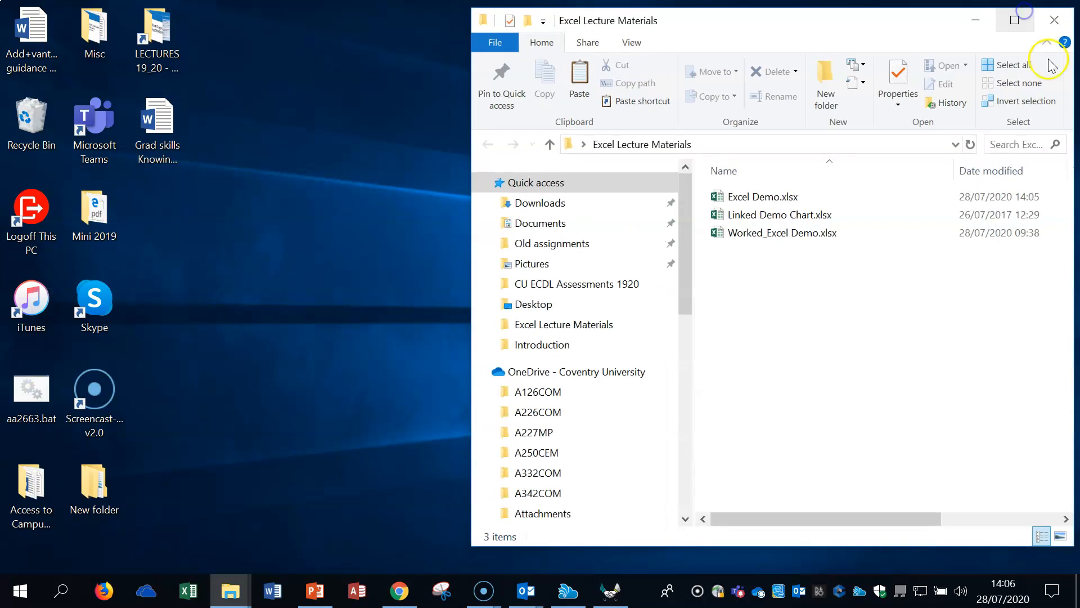
pyautogui.moveTo(836, 10); pyautogui.dragTo(532, 3)
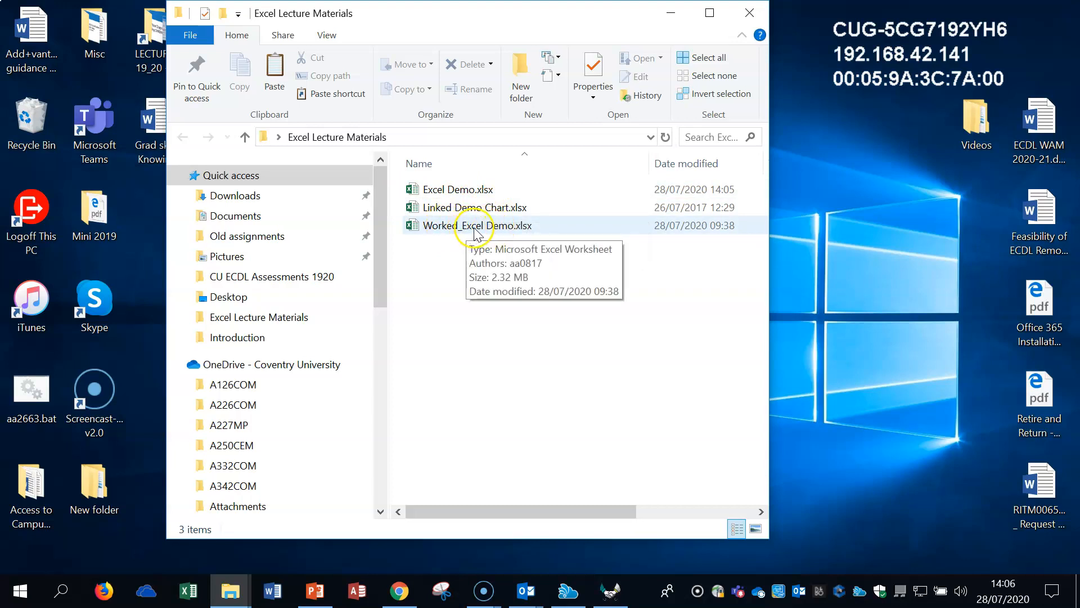
pyautogui.doubleClick(476, 227)
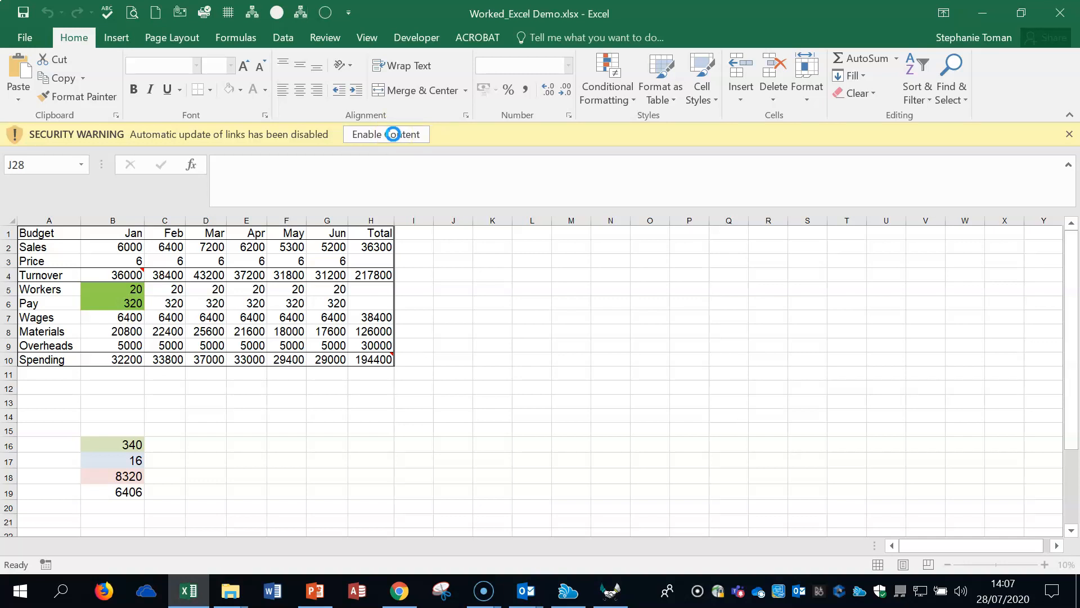
# Step: Inspect the formulas in cells B17, B18 and B19 of the WORKEDFormula sheet without changing them
pyautogui.doubleClick(124, 462)
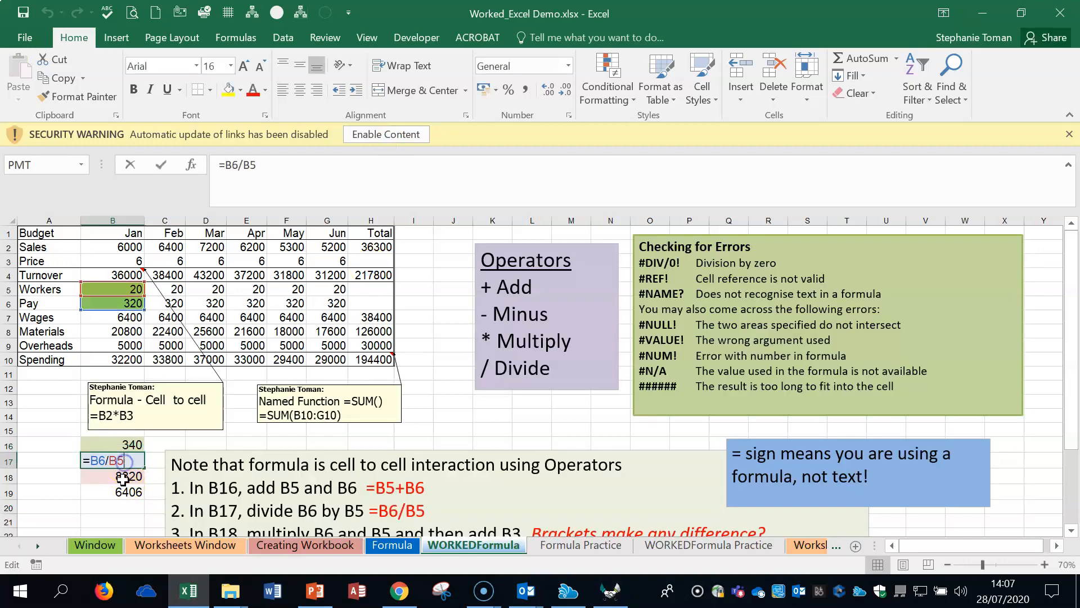
pyautogui.press('Escape')
pyautogui.doubleClick(126, 477)
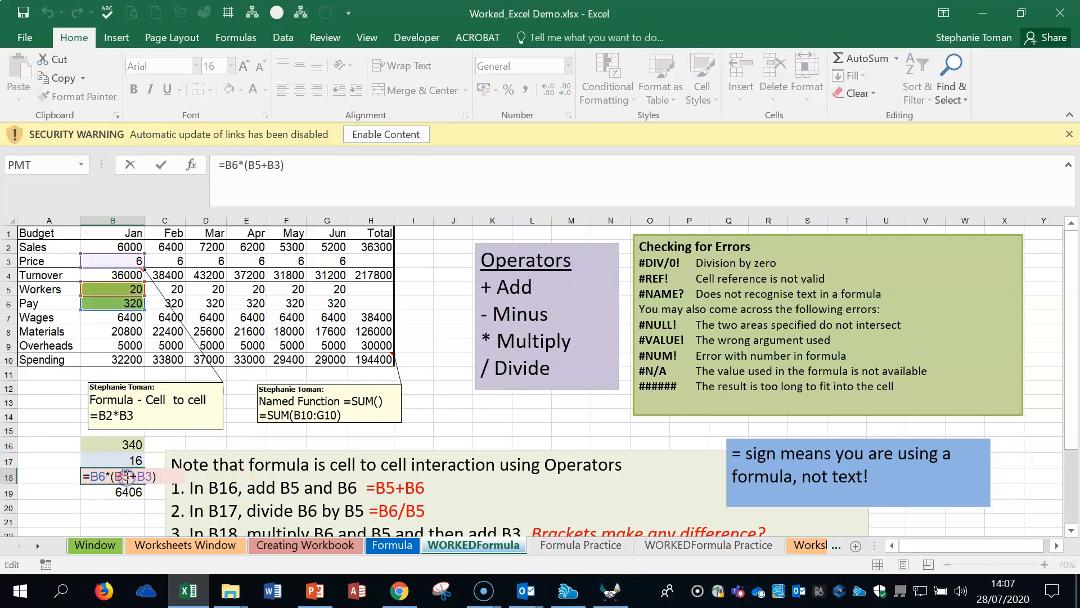
pyautogui.doubleClick(107, 493)
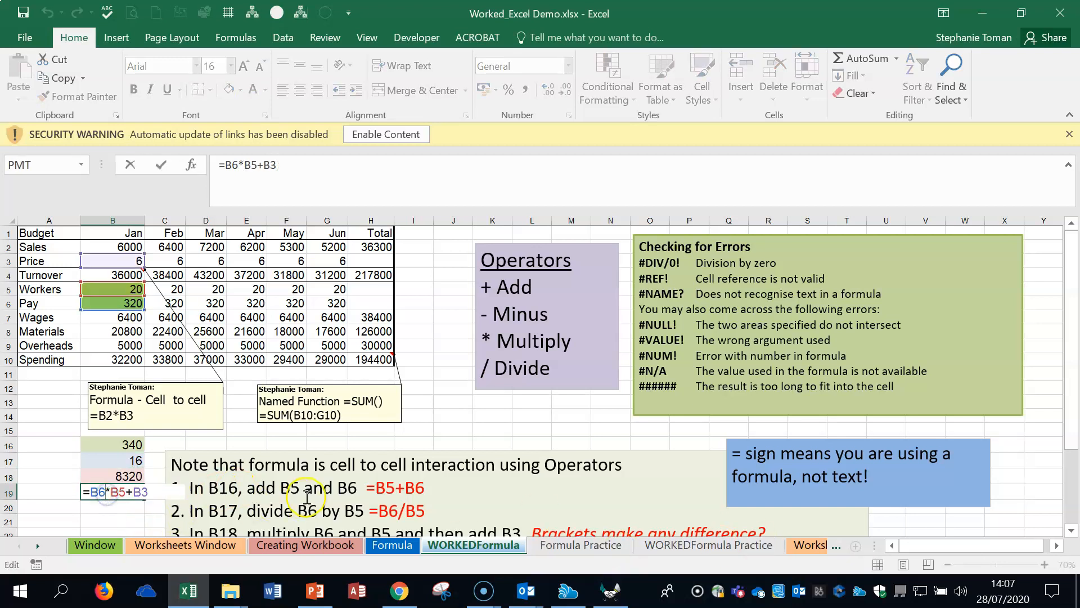
pyautogui.press('Escape')
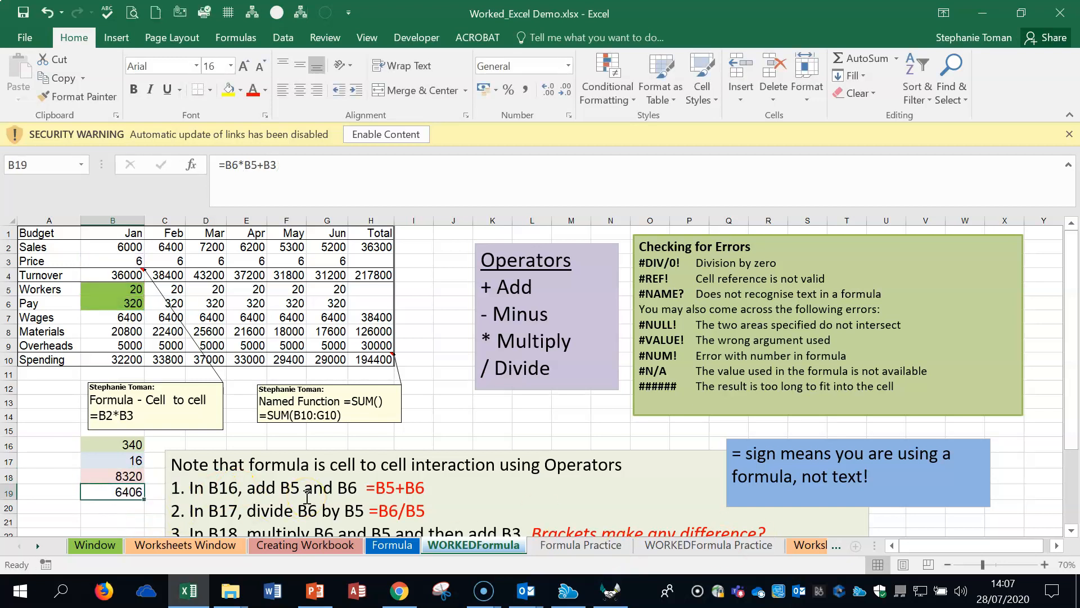
# Step: Look through the Worksheets Window, Creating Workbook, Formula, WORKEDFormula and Formula Practice sheets
pyautogui.click(140, 546)
pyautogui.click(308, 554)
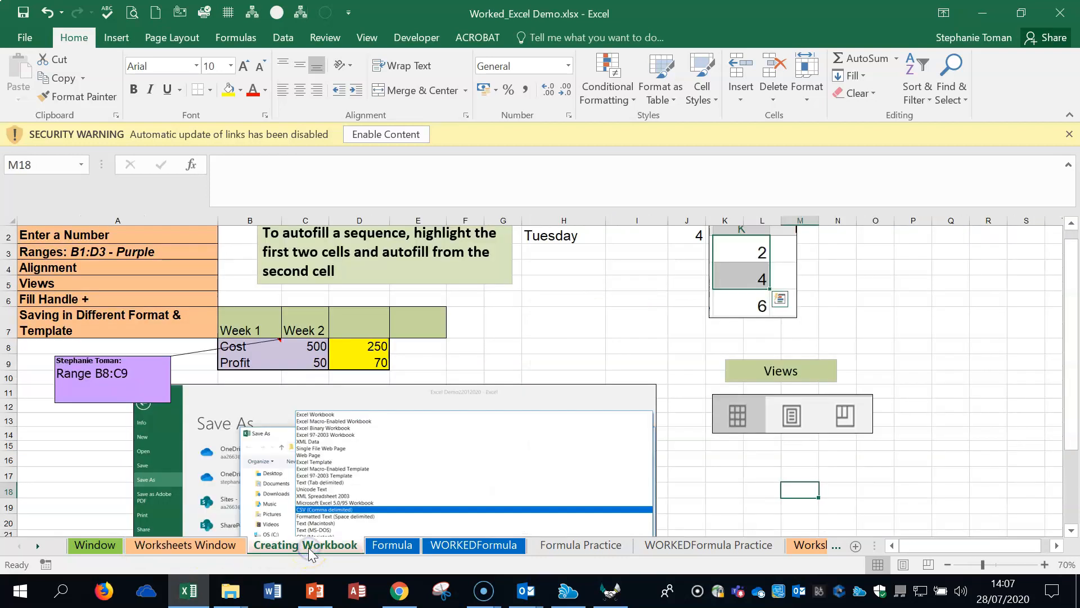
pyautogui.click(393, 546)
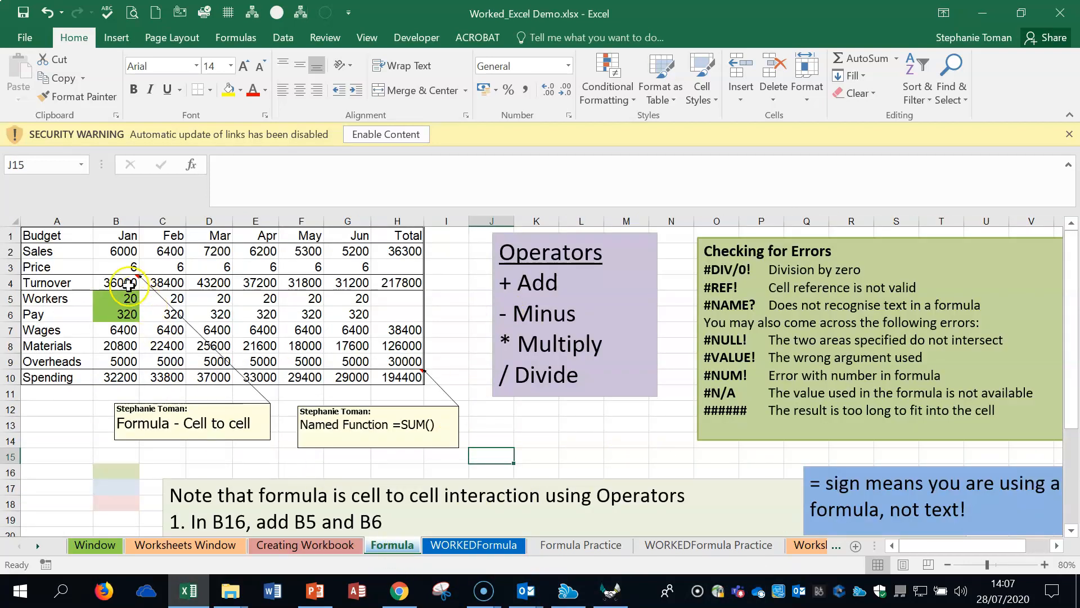
pyautogui.click(475, 545)
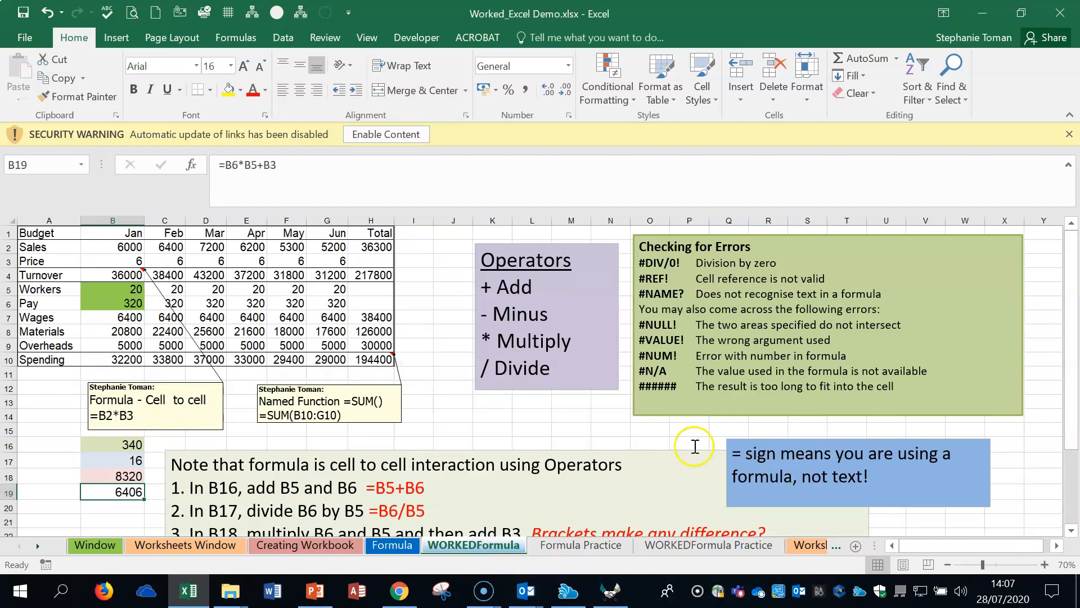
pyautogui.scroll(-2, 699, 446)
pyautogui.click(582, 545)
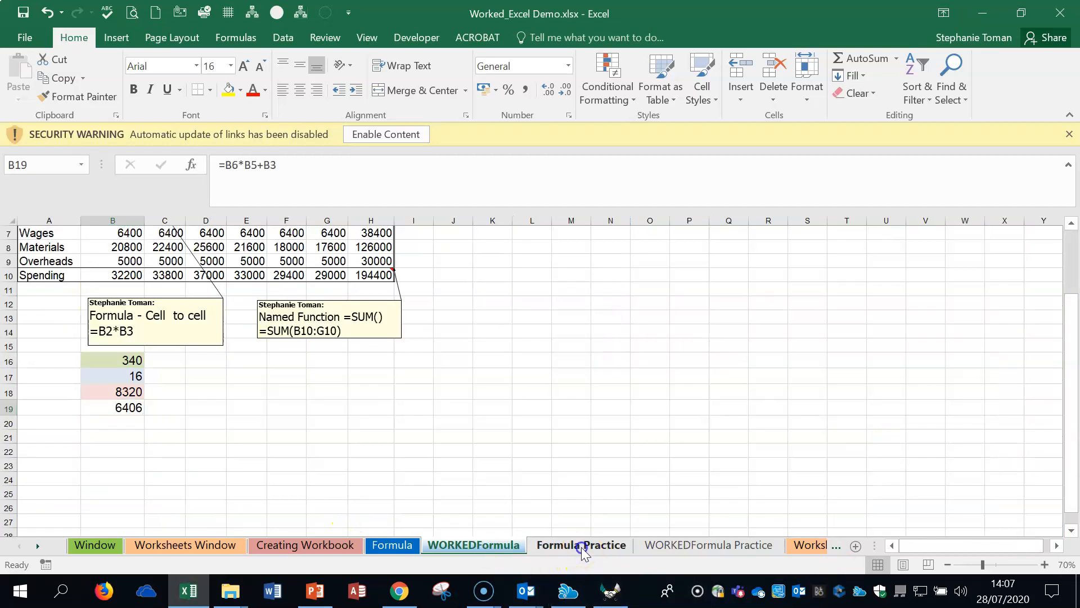
pyautogui.click(942, 564)
pyautogui.click(942, 564)
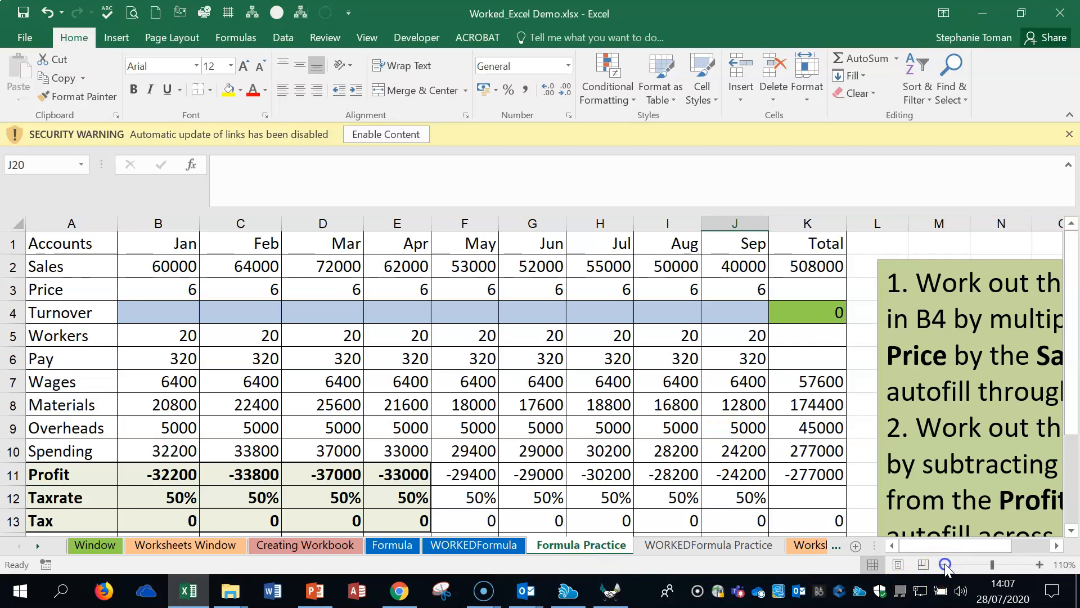
pyautogui.click(943, 564)
# Step: Examine the WORKEDFormula Practice sheet, including the January Turnover formula in B4, and view the Worksheets sheet
pyautogui.click(729, 553)
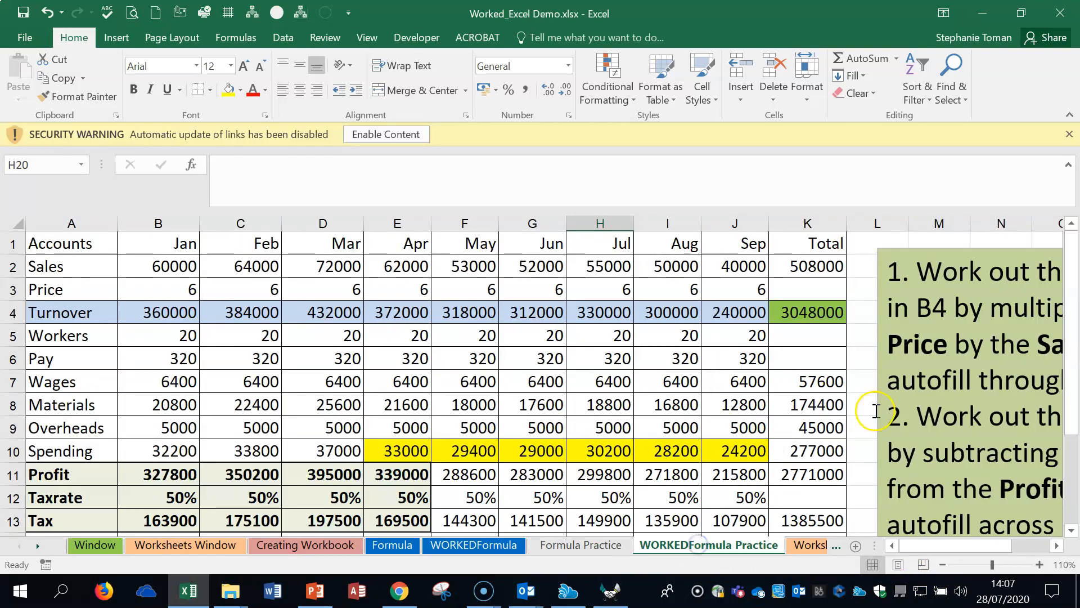
pyautogui.click(794, 434)
pyautogui.scroll(2, 794, 445)
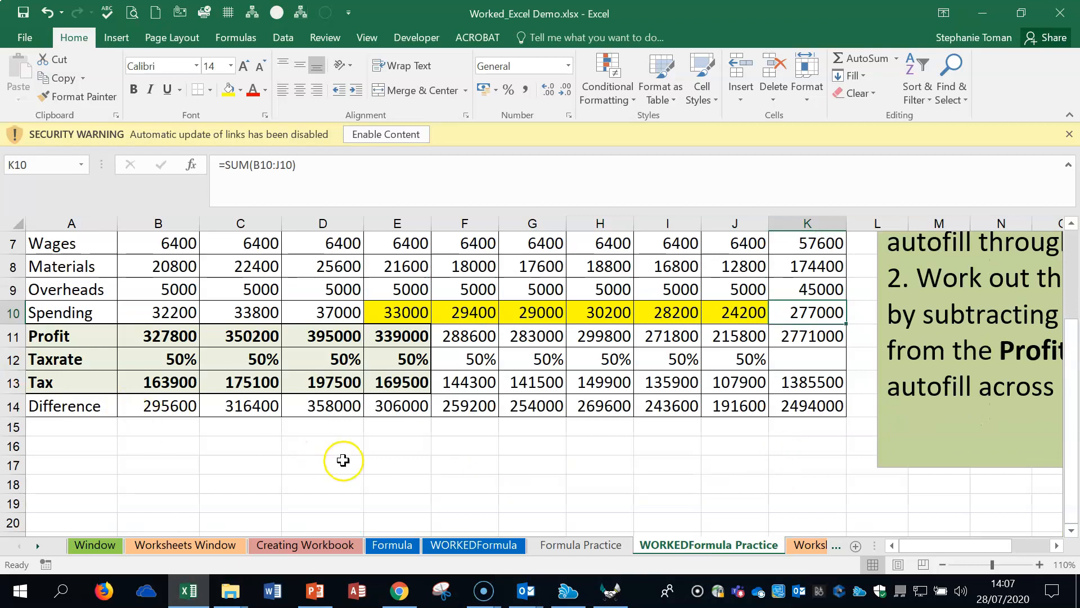
pyautogui.click(340, 464)
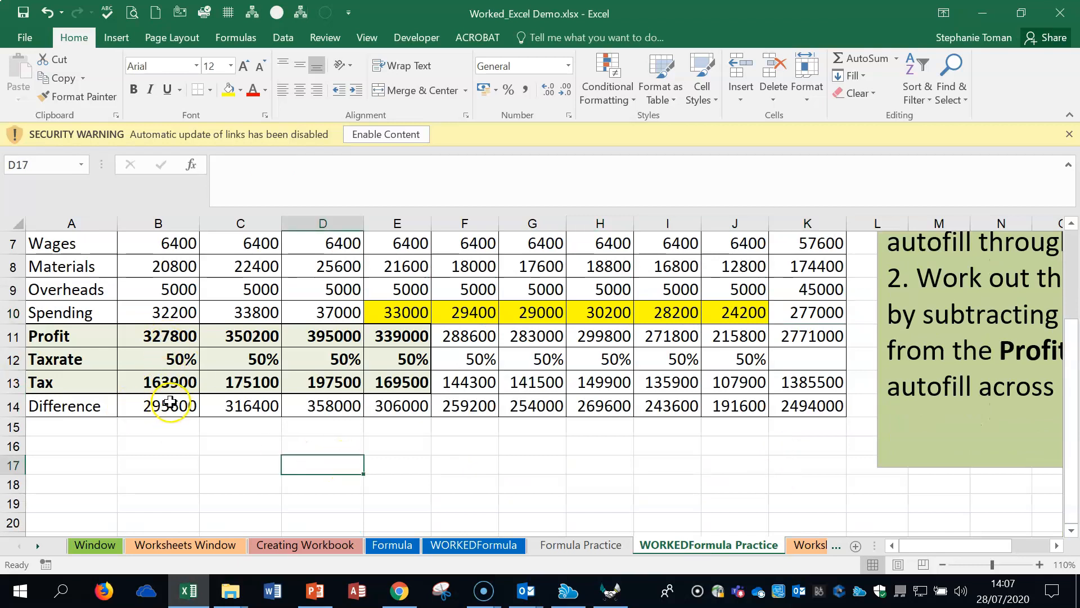
pyautogui.scroll(2, 163, 403)
pyautogui.doubleClick(147, 305)
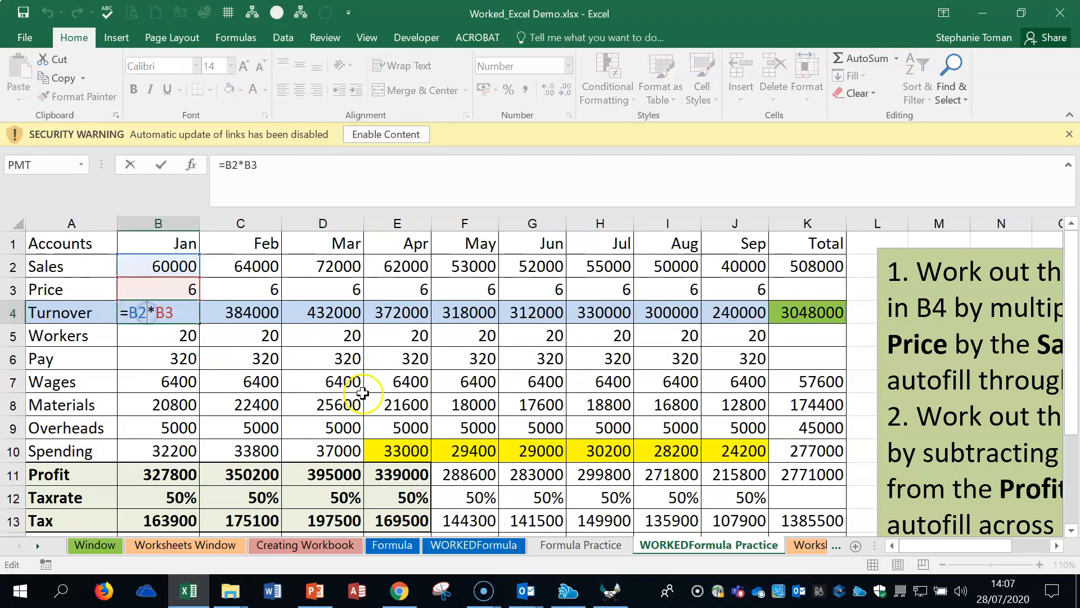
pyautogui.press('Escape')
pyautogui.click(709, 428)
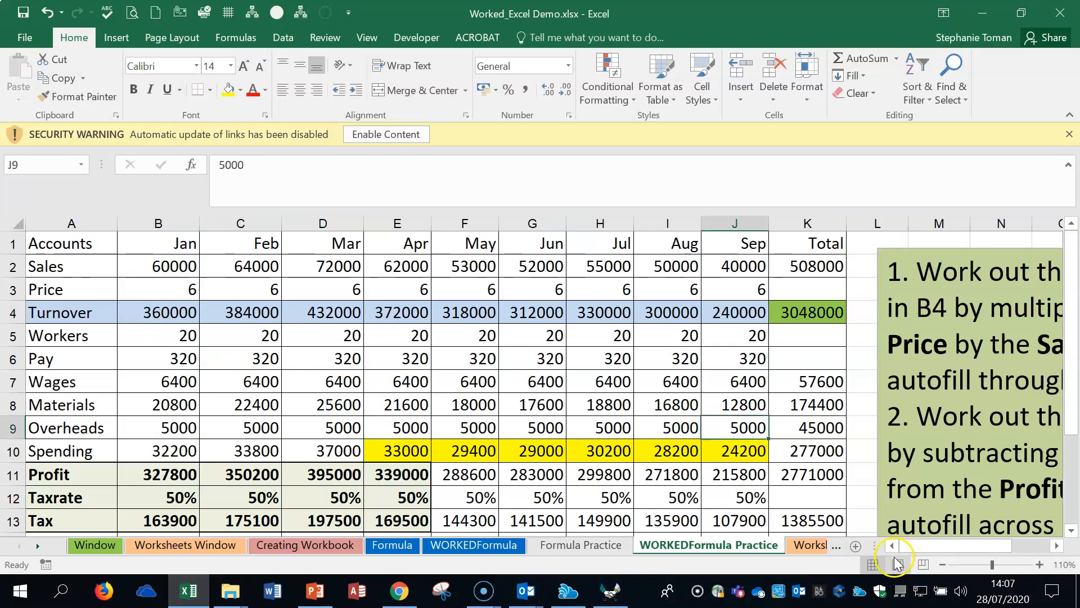
pyautogui.click(942, 564)
pyautogui.click(942, 564)
pyautogui.click(942, 564)
pyautogui.click(810, 545)
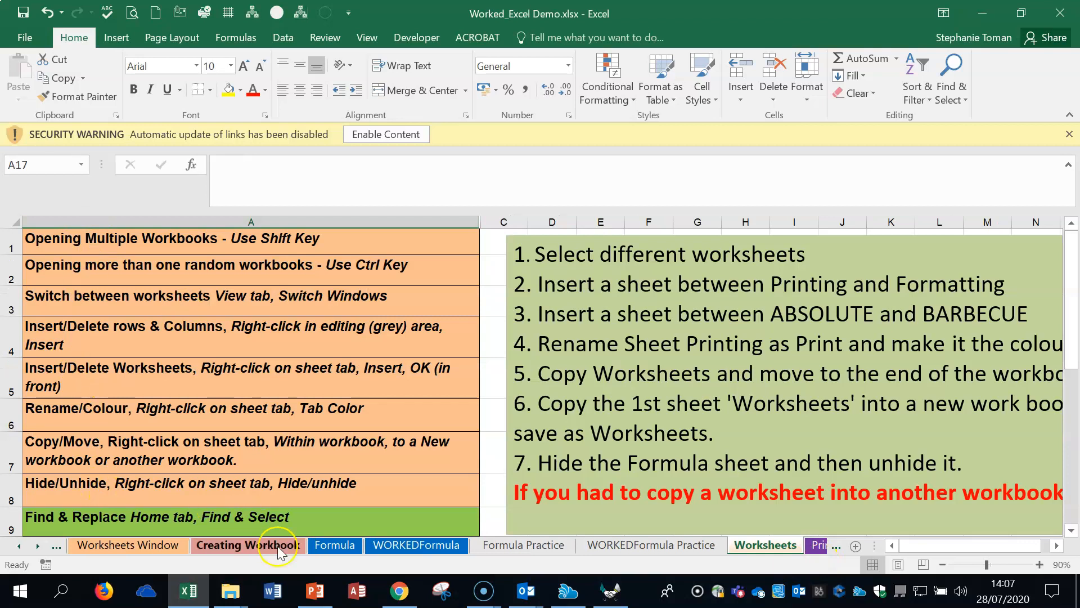
# Step: Close Worked_Excel Demo.xlsx without saving and open Excel Demo.xlsx without updating its external links
pyautogui.click(1060, 13)
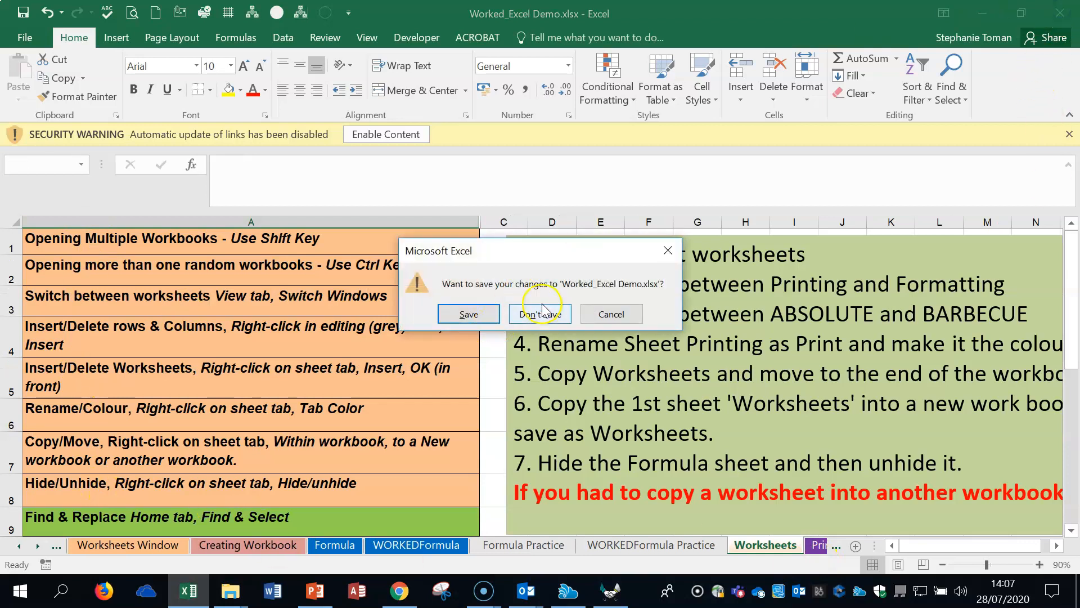
pyautogui.click(541, 311)
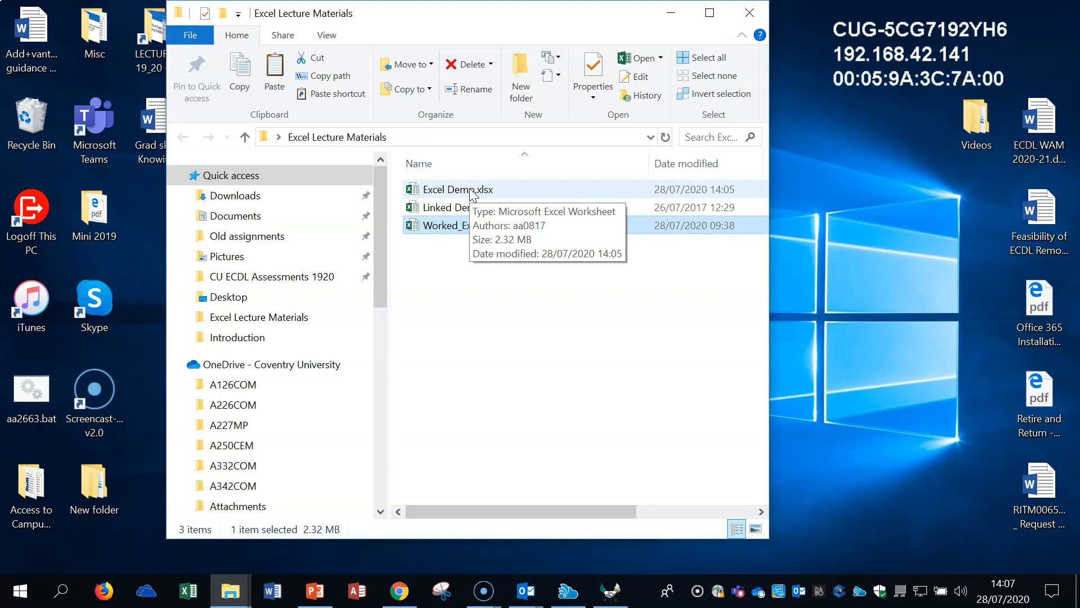
pyautogui.doubleClick(471, 191)
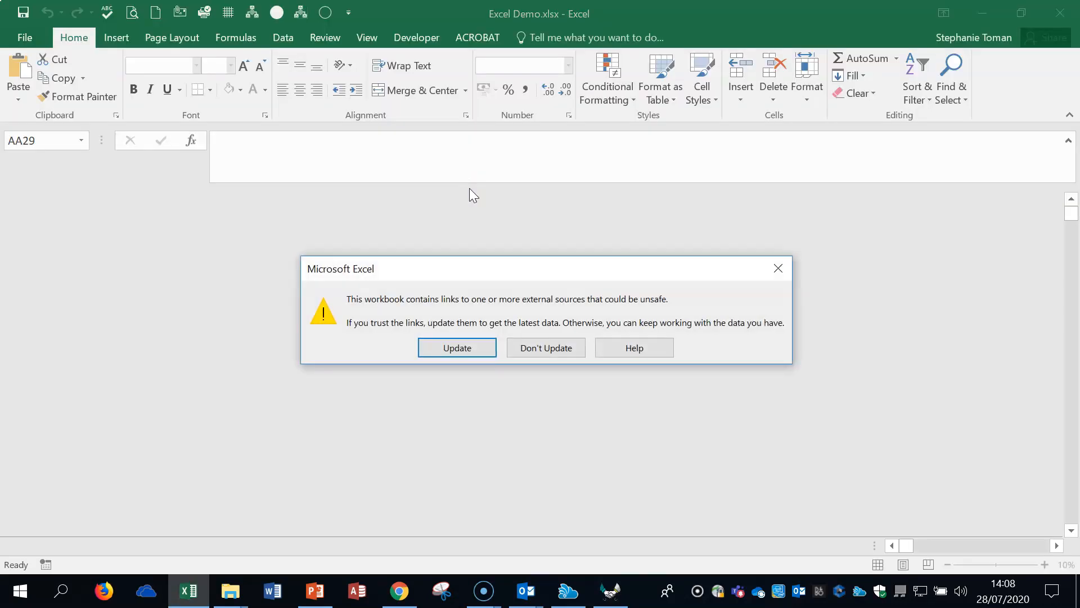
pyautogui.click(563, 349)
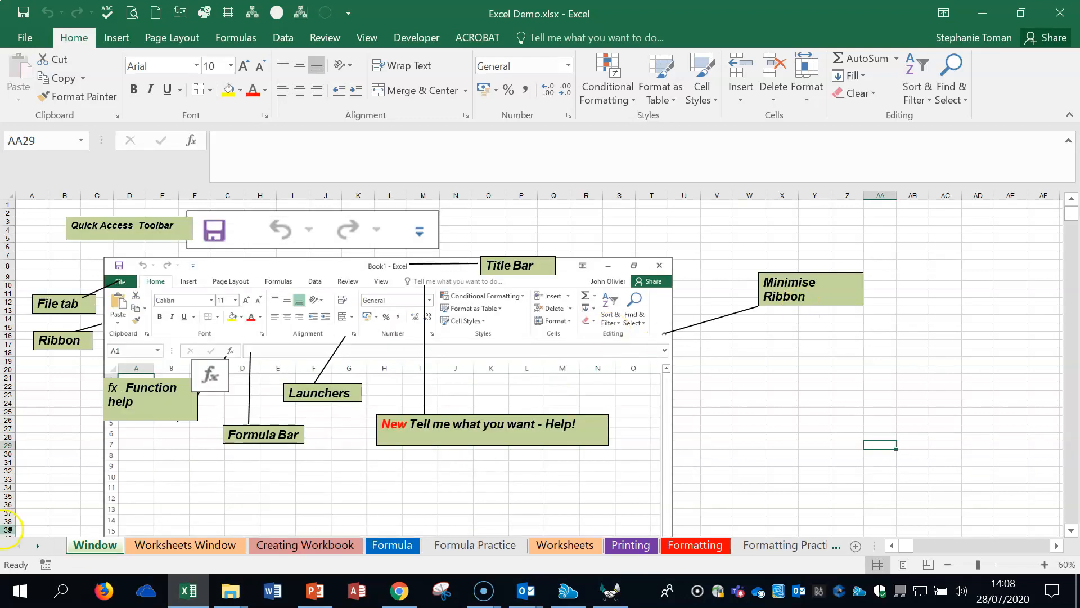
# Step: Review the Worksheets Window, Creating Workbook and Formula Practice sheets of Excel Demo.xlsx
pyautogui.click(174, 547)
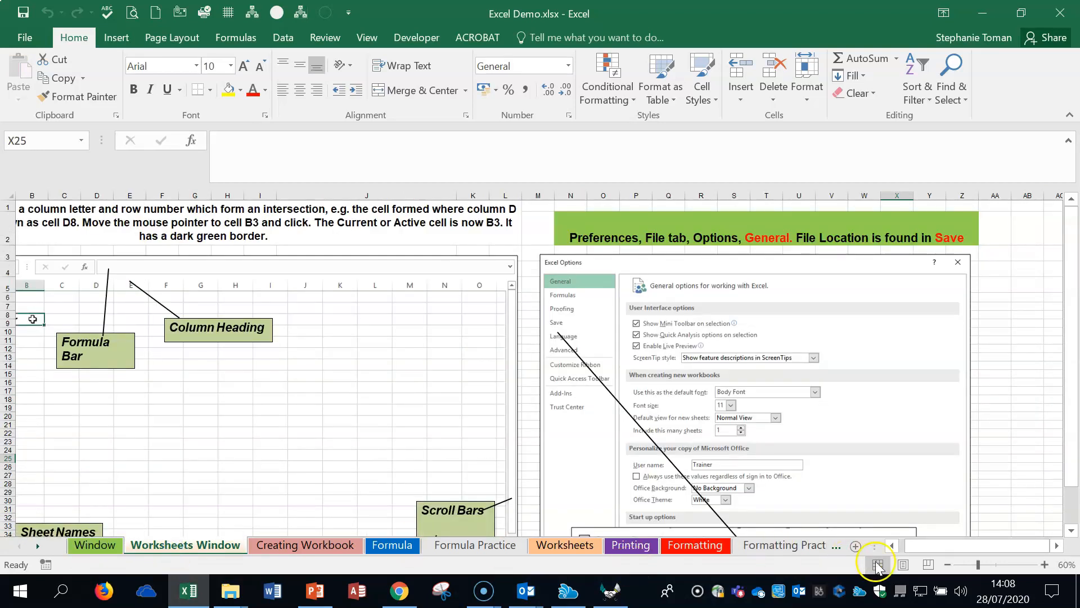
pyautogui.click(891, 545)
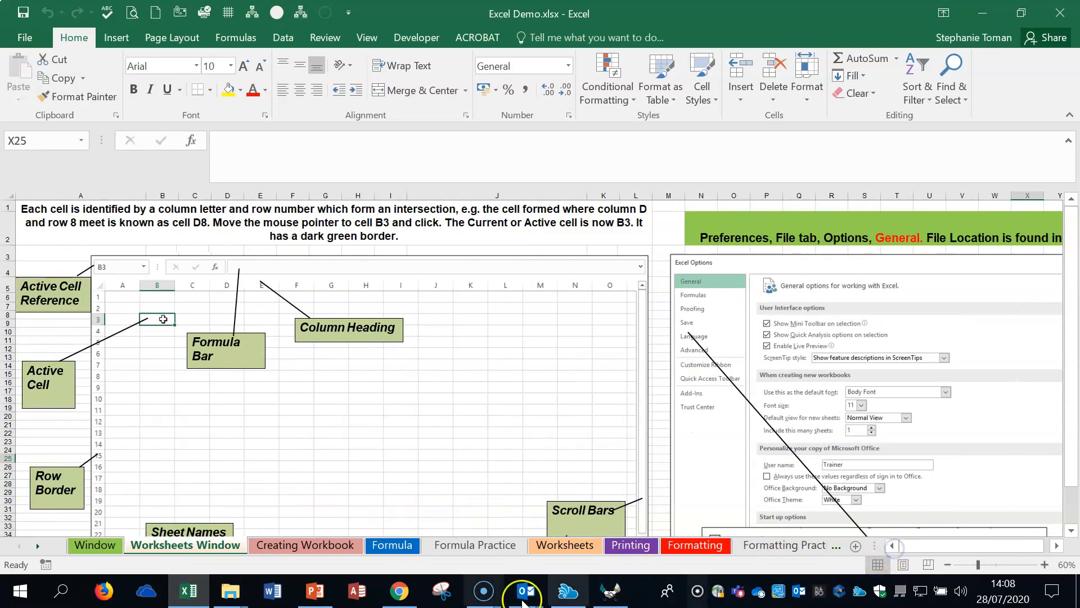
pyautogui.click(300, 546)
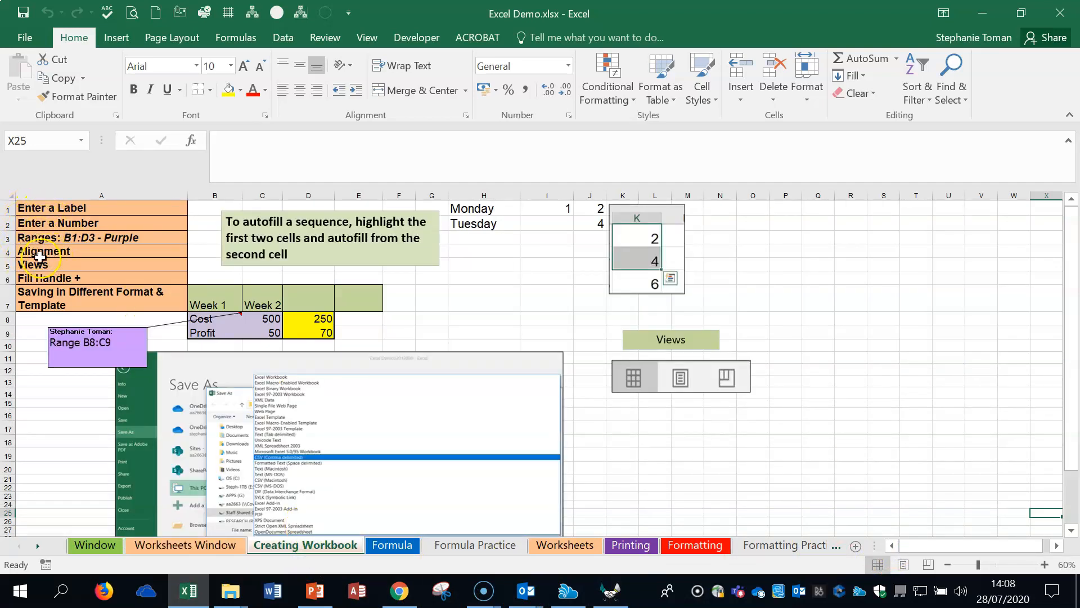
pyautogui.click(459, 545)
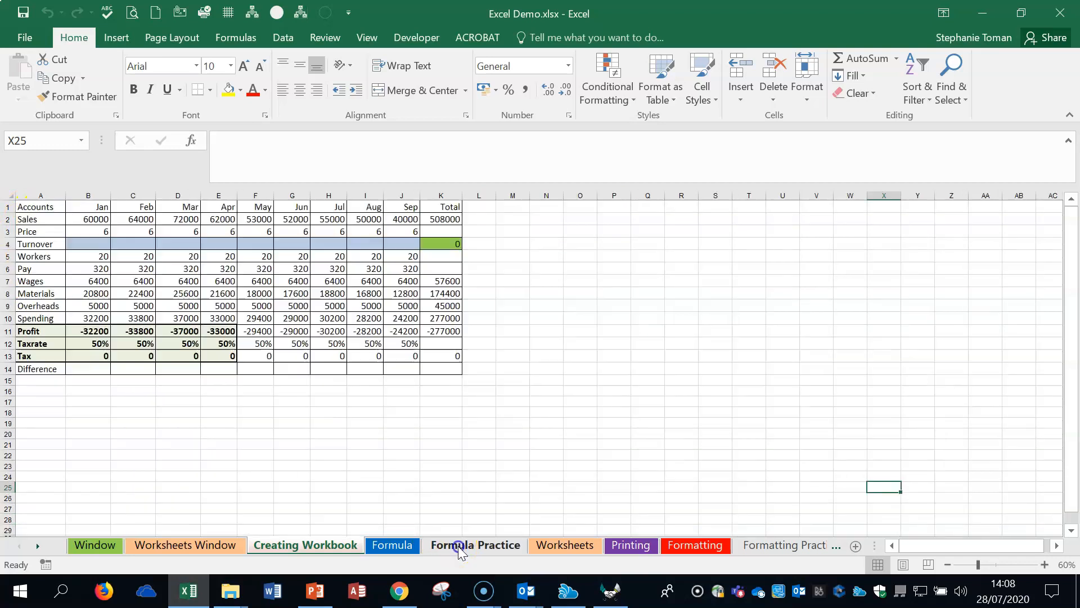
# Step: Review the instructions on the Worksheets, Printing, Formatting and Formatting Practice sheets
pyautogui.click(565, 544)
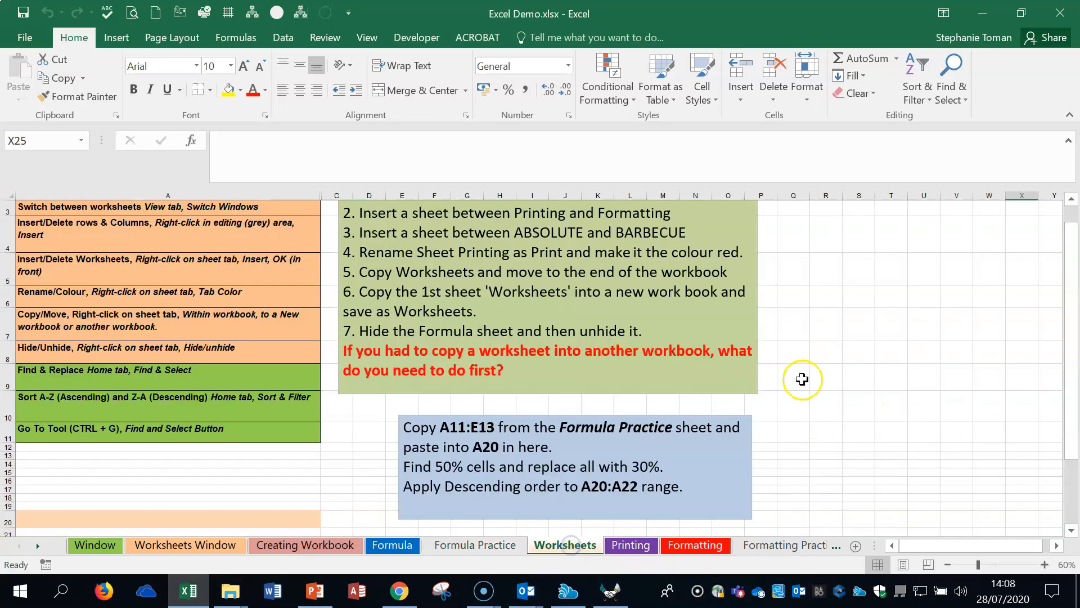
pyautogui.scroll(1, 62, 217)
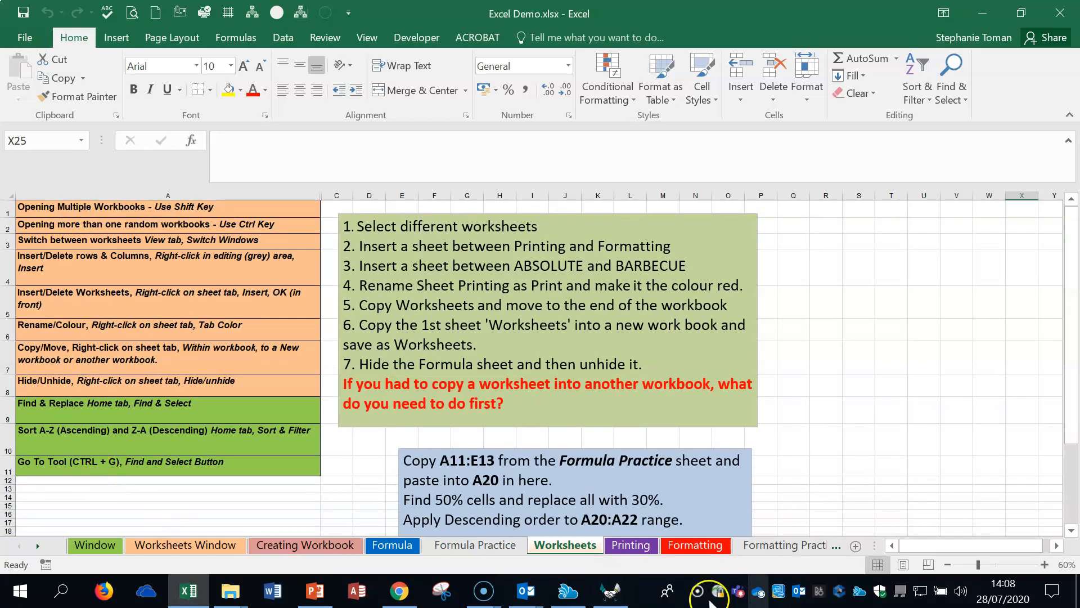
pyautogui.click(630, 545)
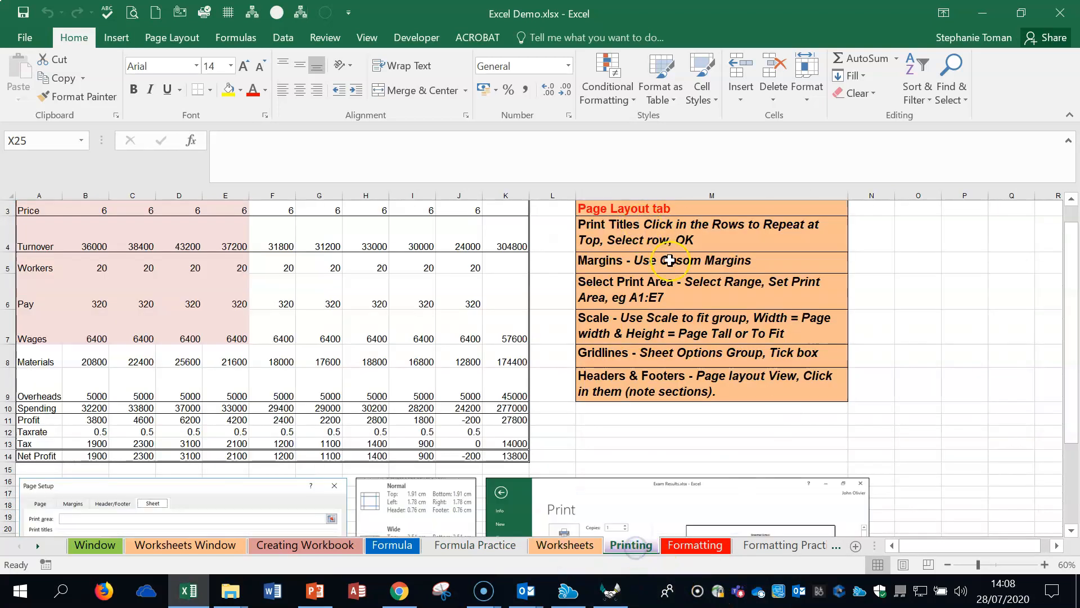
pyautogui.scroll(1, 642, 223)
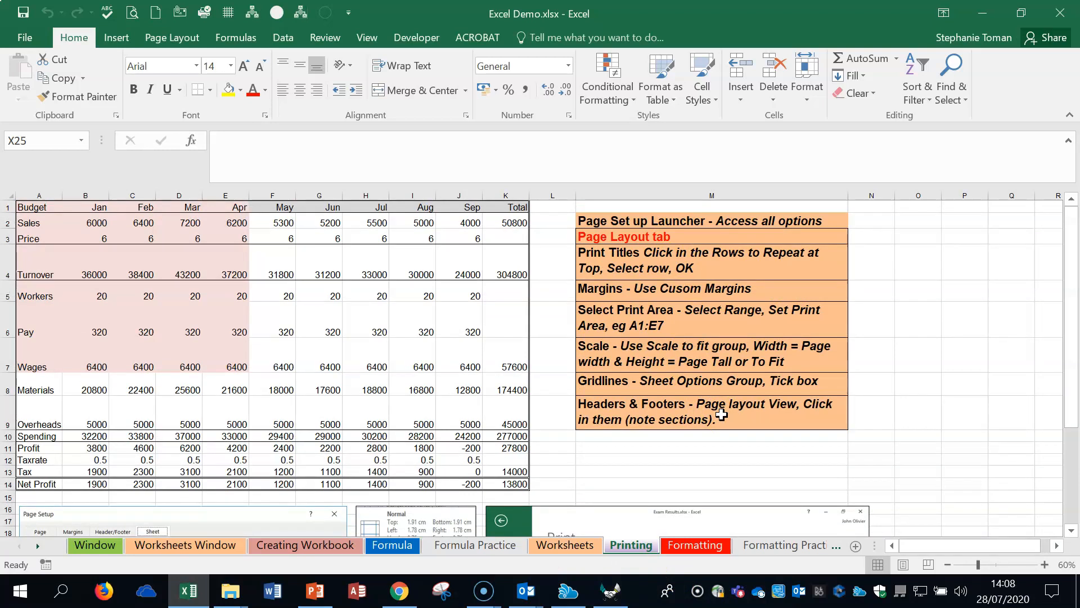
pyautogui.click(694, 548)
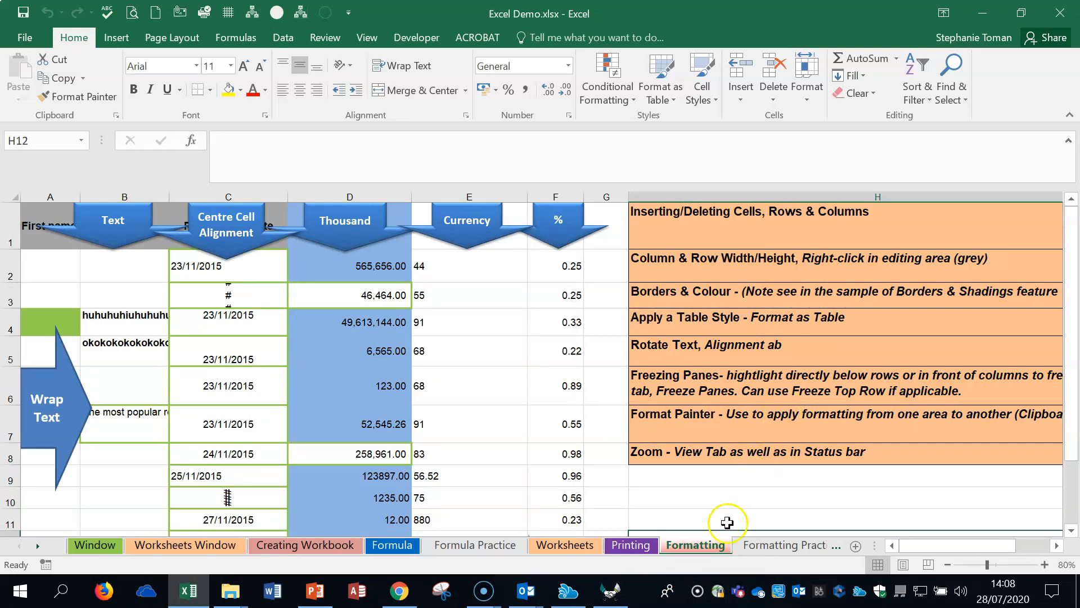
pyautogui.click(784, 544)
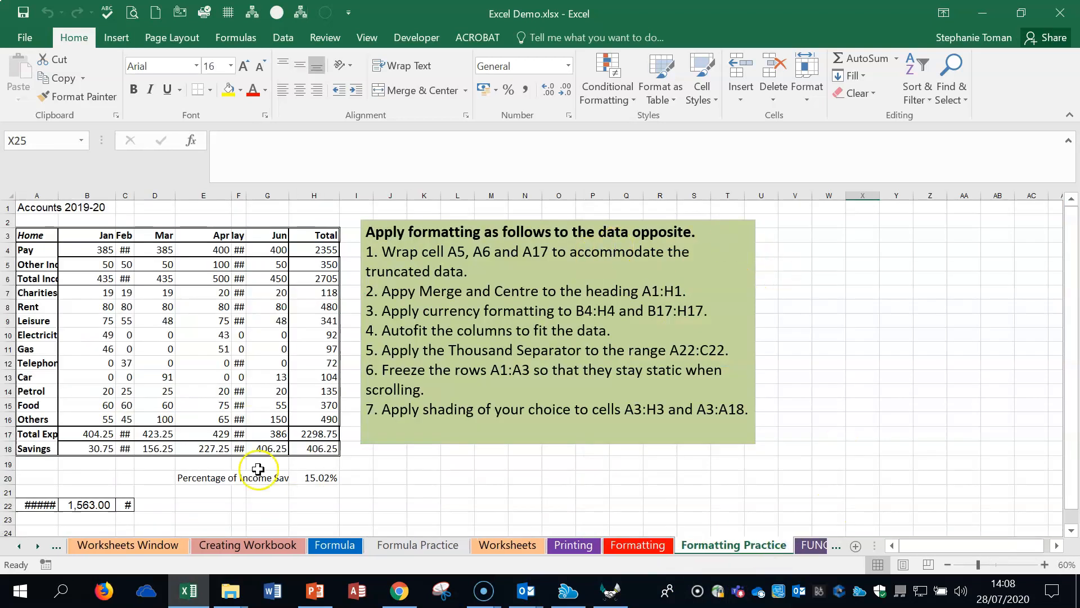
# Step: Return to the Window sheet and examine its labelled Excel screen elements, ending on empty cell AA21
pyautogui.click(19, 545)
pyautogui.click(82, 548)
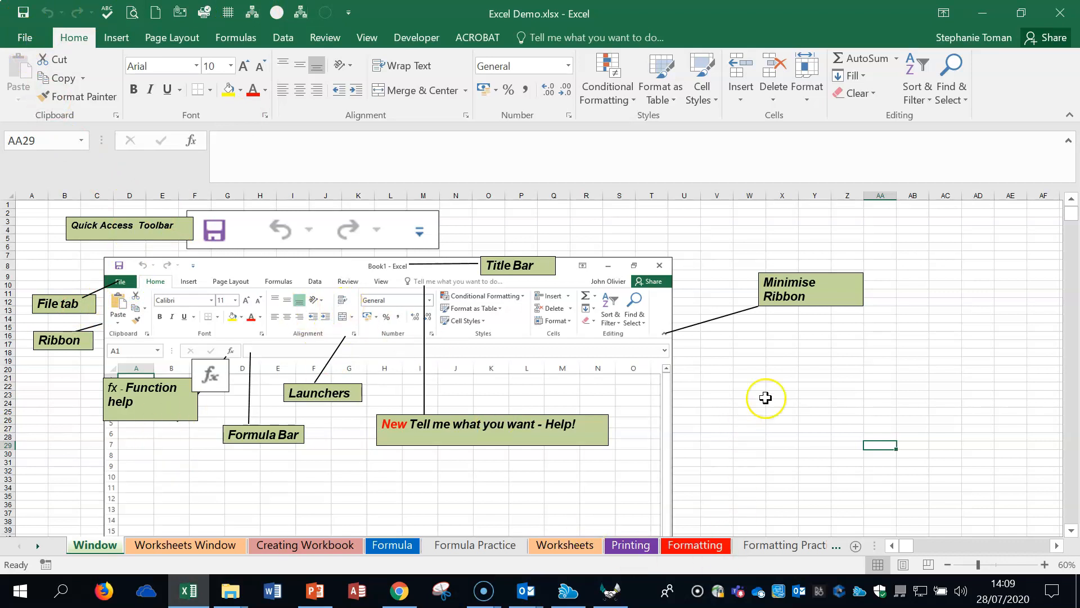
pyautogui.click(949, 362)
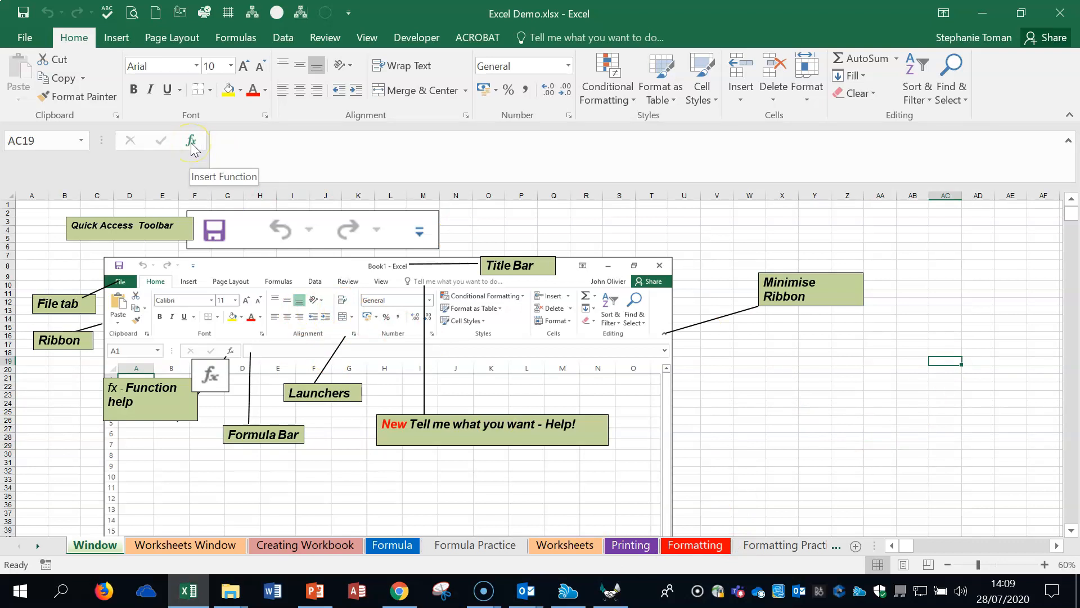
pyautogui.click(881, 377)
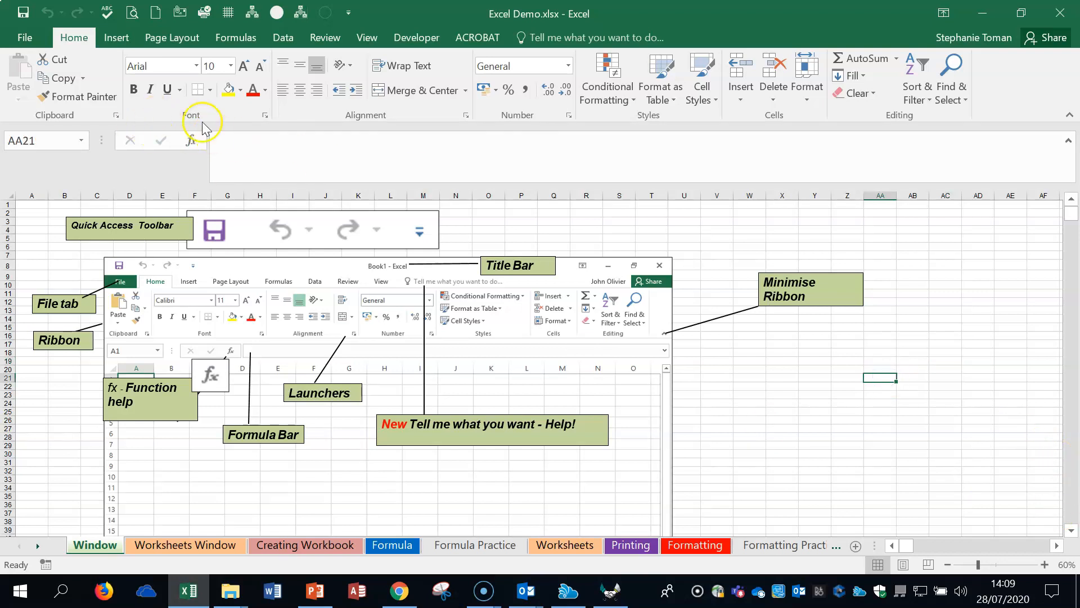
# Step: Search the Insert Function list for "count cells", examine the COUNT and COUNTA descriptions, and leave without inserting a function
pyautogui.click(195, 140)
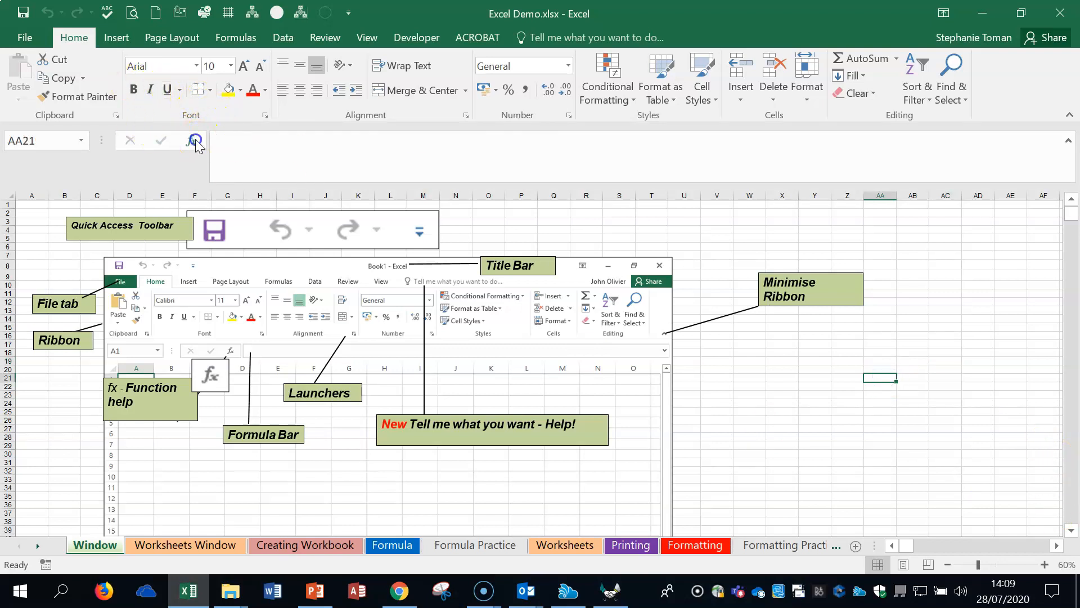
pyautogui.moveTo(714, 169); pyautogui.dragTo(784, 169)
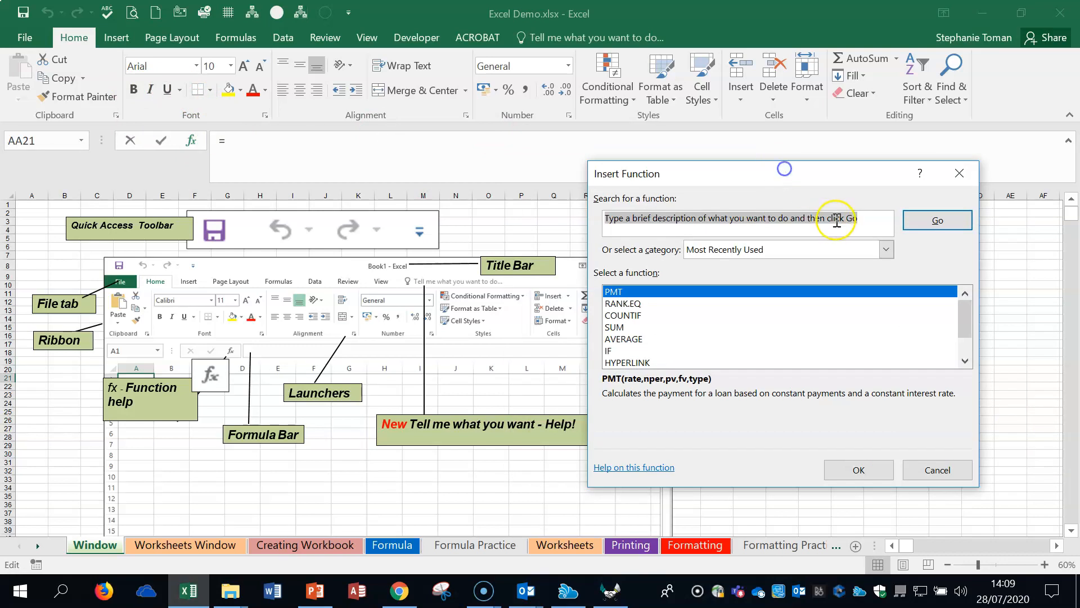
pyautogui.write('count cells')
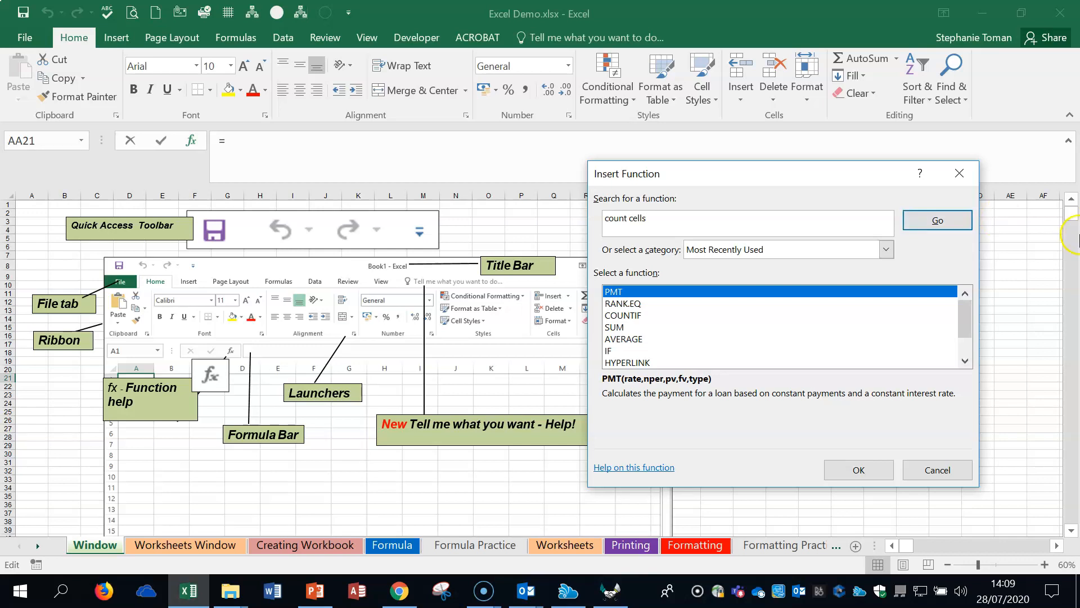
pyautogui.click(937, 220)
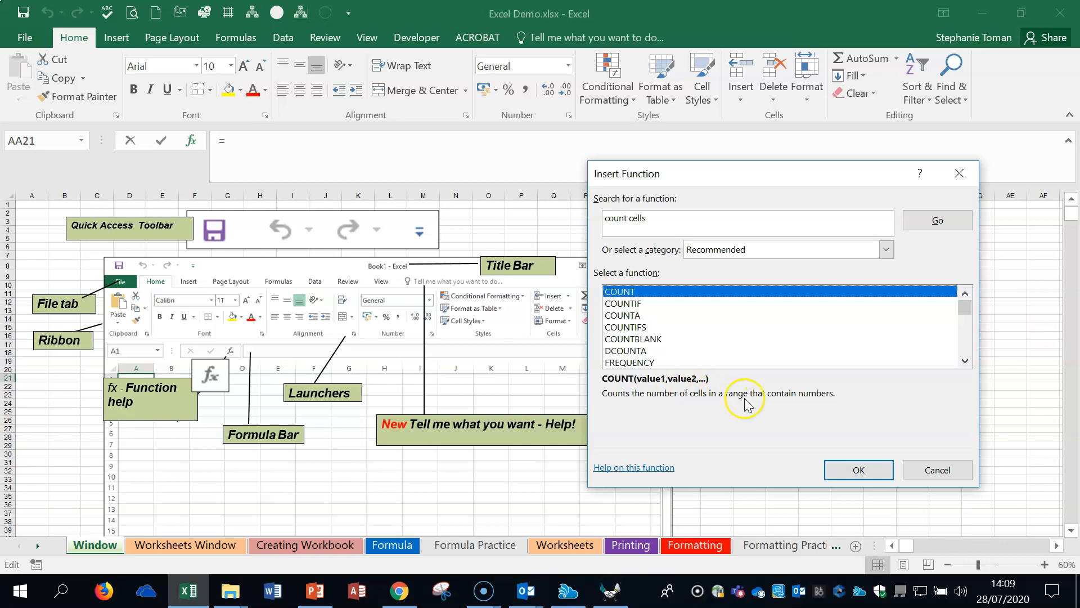
pyautogui.click(623, 315)
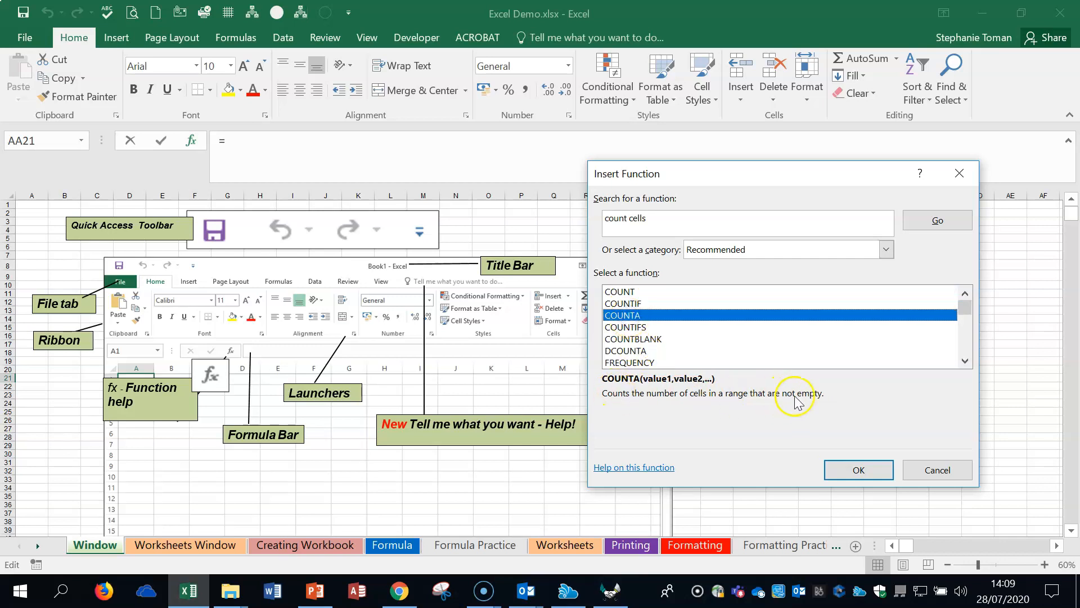
pyautogui.click(857, 470)
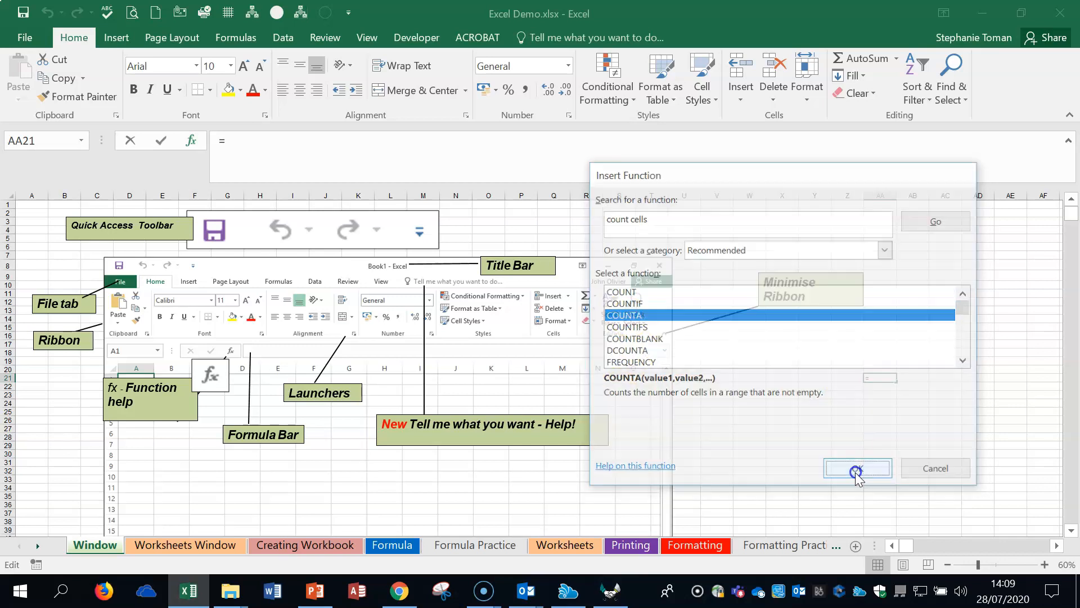
pyautogui.click(1032, 185)
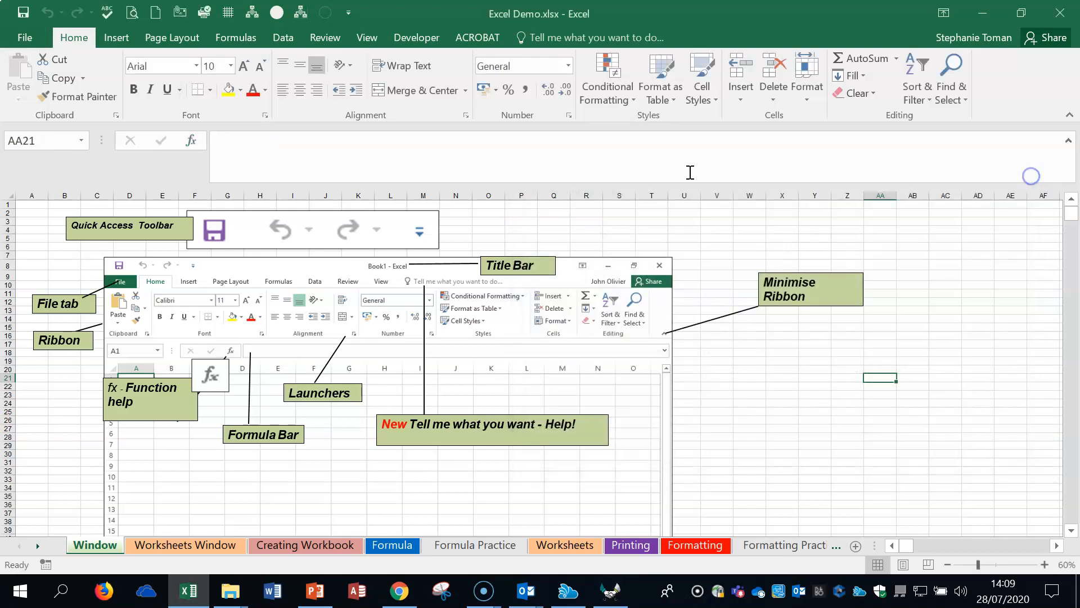
# Step: Select cell AC24 and examine the Tell Me suggestions, including "freeze the top row", without applying any
pyautogui.click(922, 429)
pyautogui.click(954, 400)
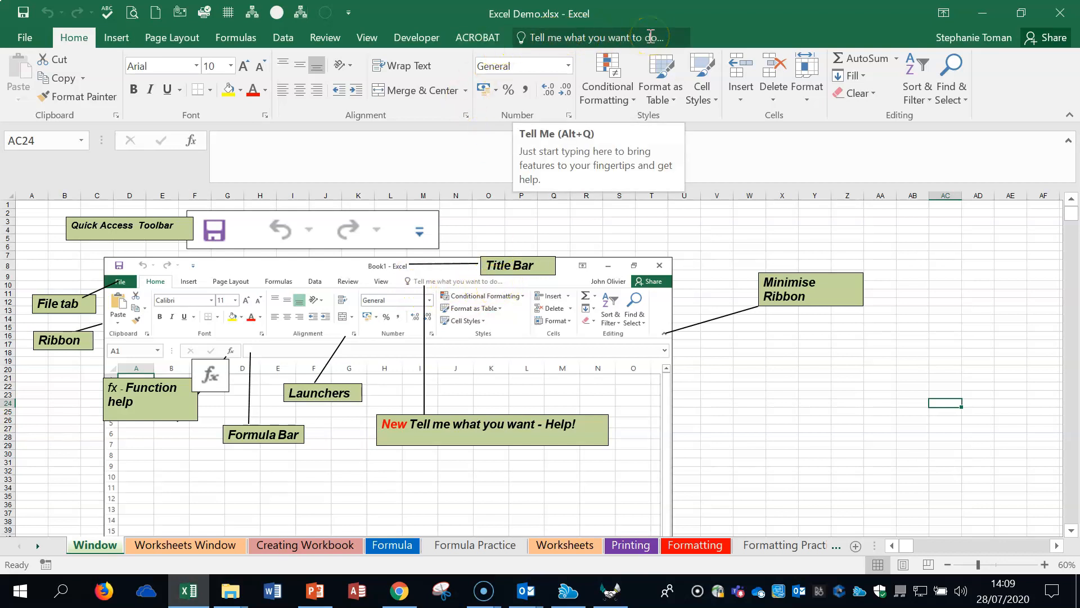
pyautogui.click(543, 37)
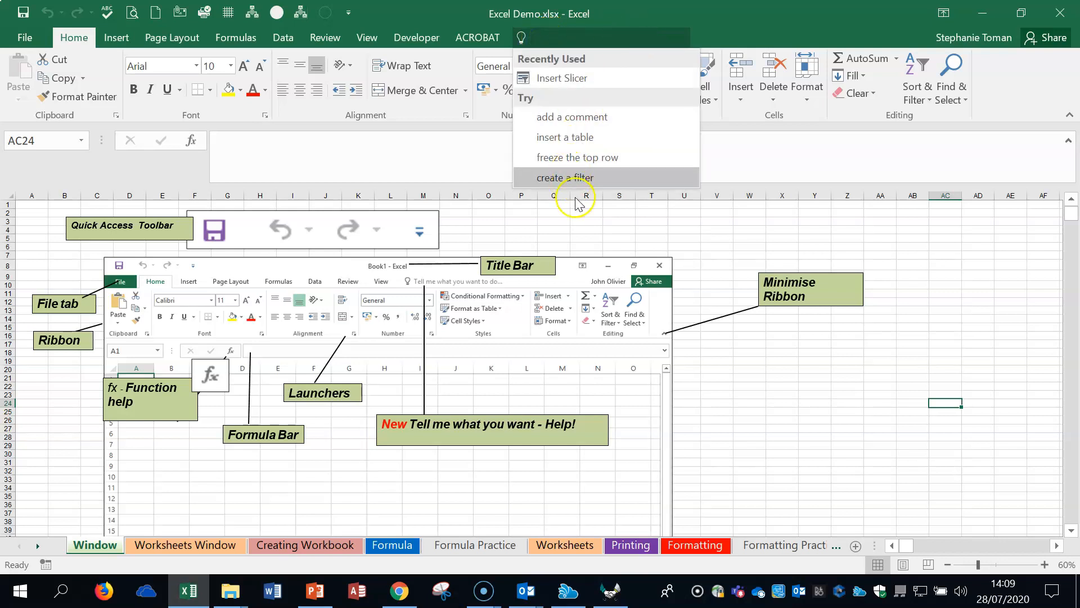
pyautogui.click(586, 158)
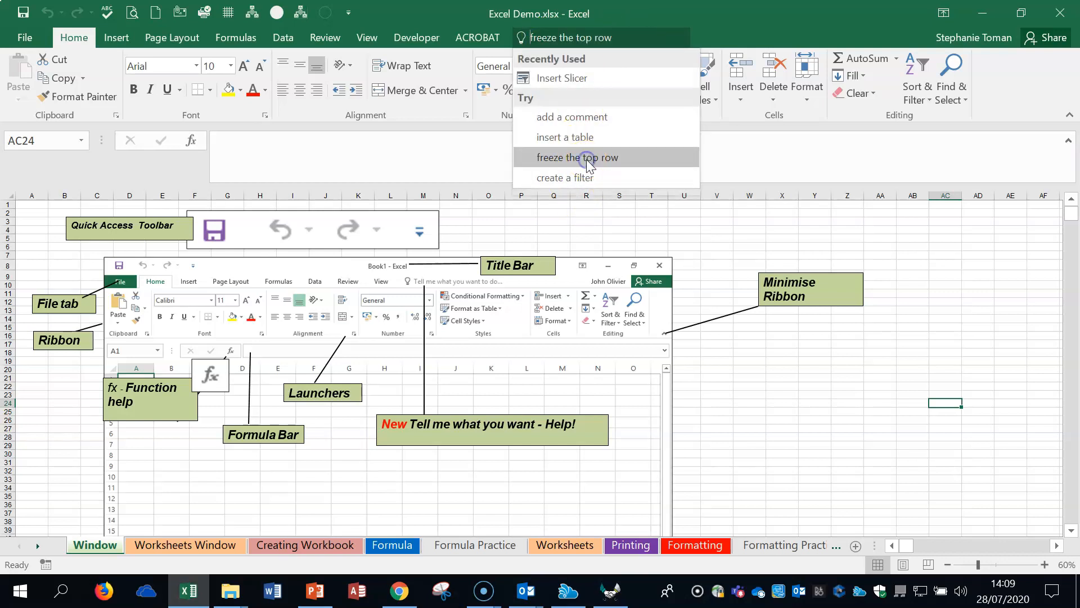
pyautogui.click(871, 439)
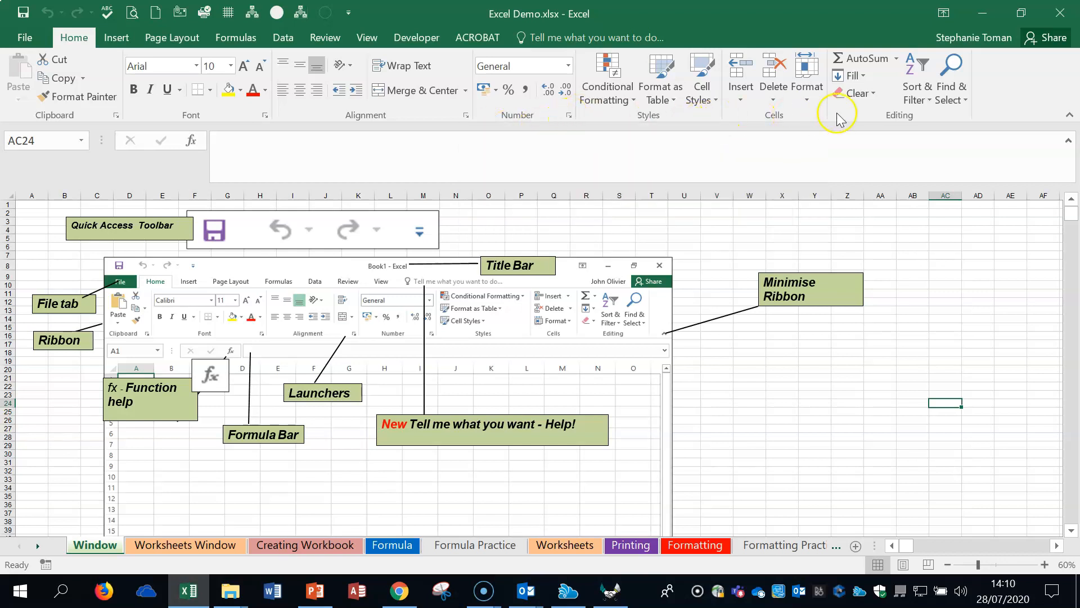
# Step: Review the Number, Alignment, Font, Border, Fill and Protection settings in Format Cells for cell AC24 without applying changes
pyautogui.click(265, 116)
pyautogui.moveTo(760, 128); pyautogui.dragTo(710, 89)
pyautogui.click(554, 125)
pyautogui.click(598, 122)
pyautogui.click(649, 121)
pyautogui.click(694, 122)
pyautogui.click(751, 122)
pyautogui.click(807, 121)
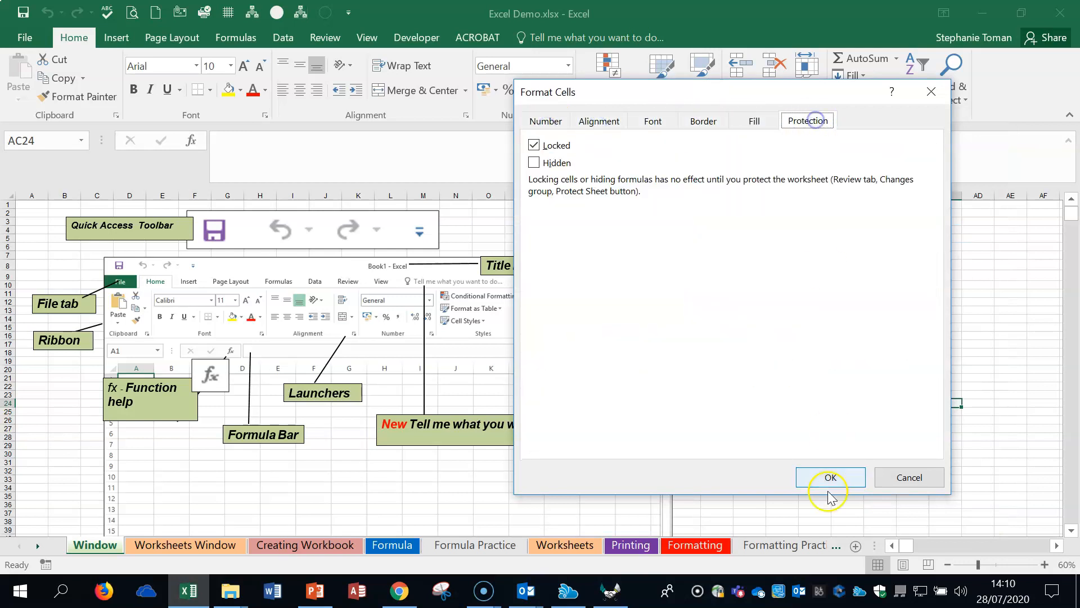
pyautogui.click(903, 477)
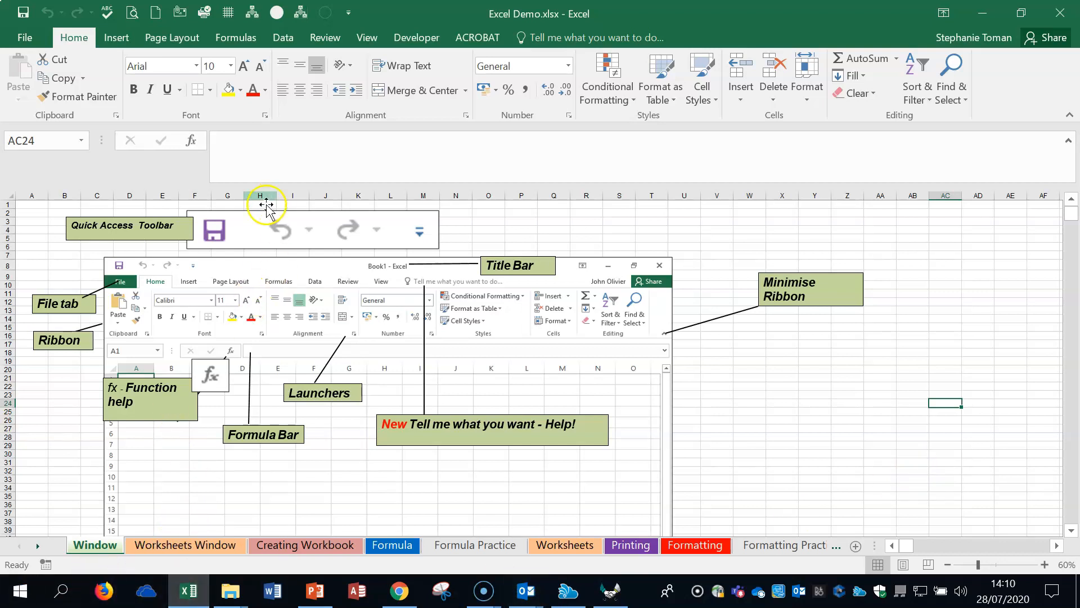
# Step: Try the formula =b4-b5 in cell Y23, view it in the formula bar, and discard the entry
pyautogui.click(806, 398)
pyautogui.write('=')
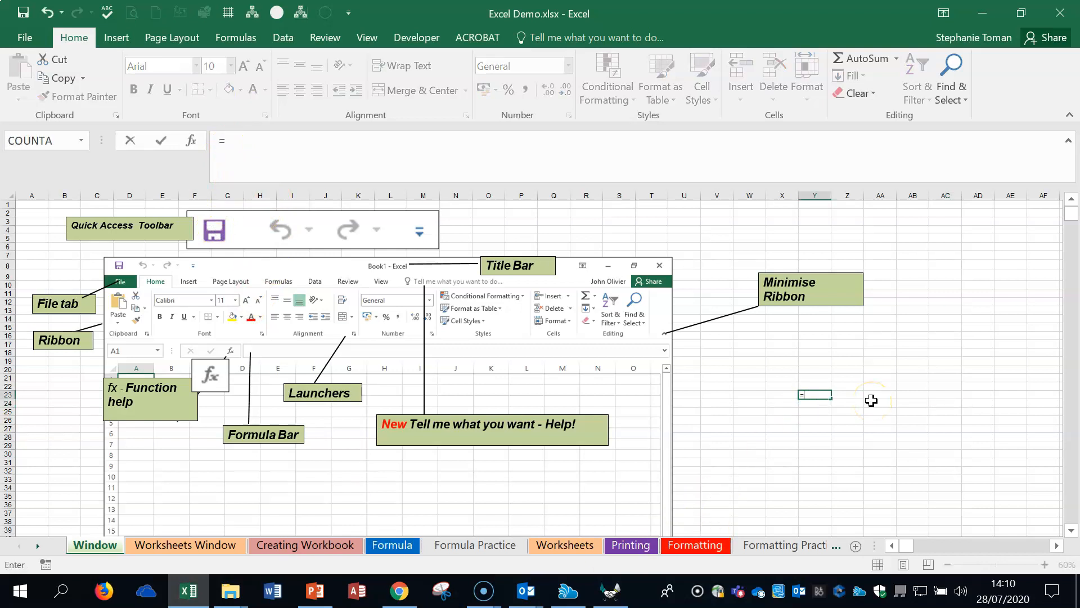
pyautogui.click(815, 408)
pyautogui.write('b4-b5')
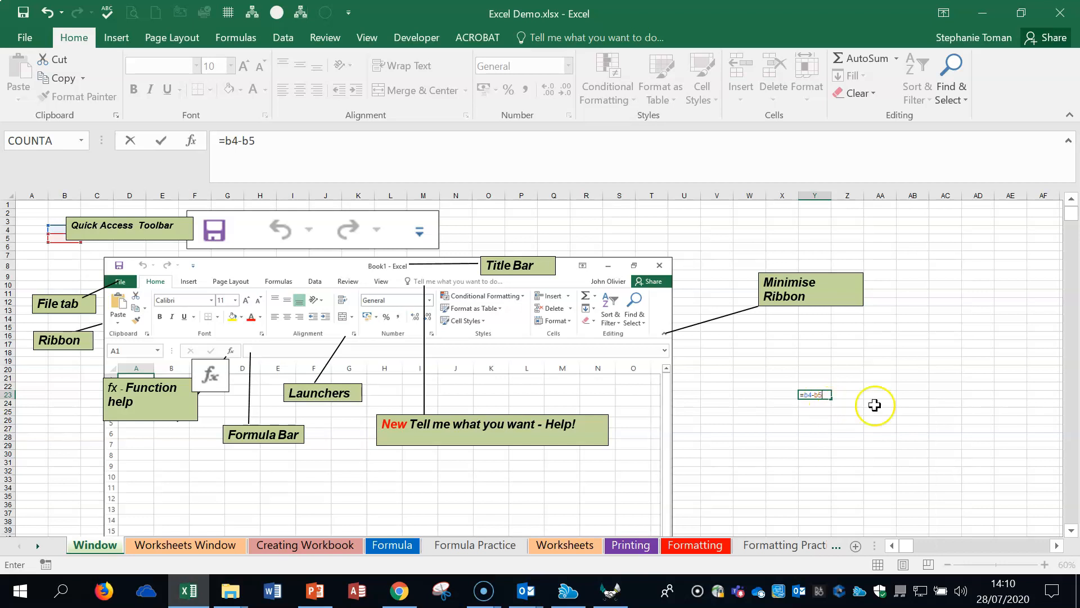
pyautogui.click(270, 142)
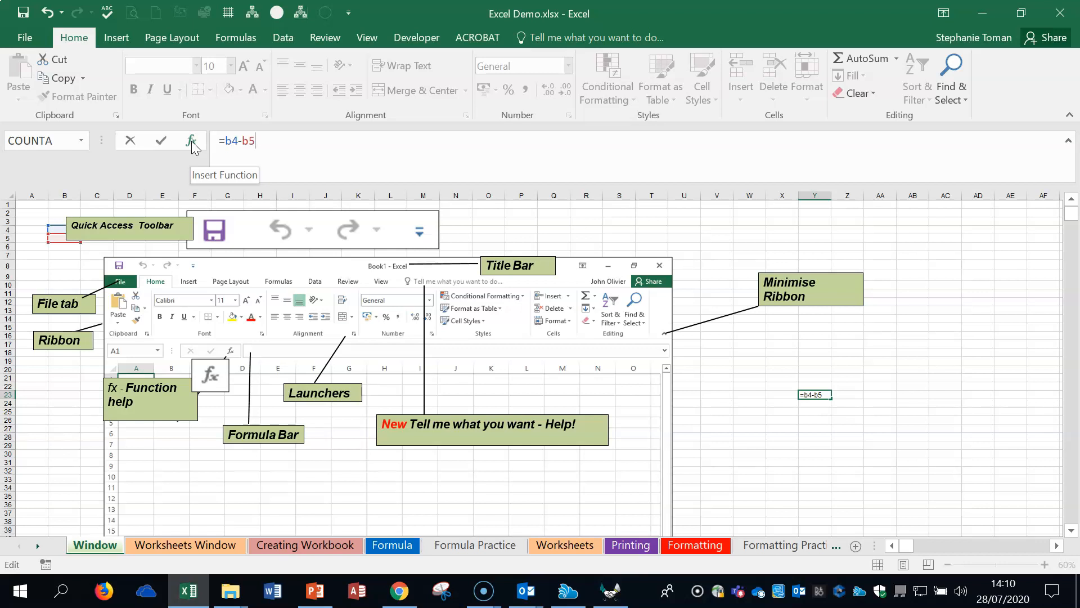
pyautogui.press('Escape')
# Step: Select columns A to S, select rows 4 to 14, and return to cell A1
pyautogui.moveTo(25, 190); pyautogui.dragTo(632, 194)
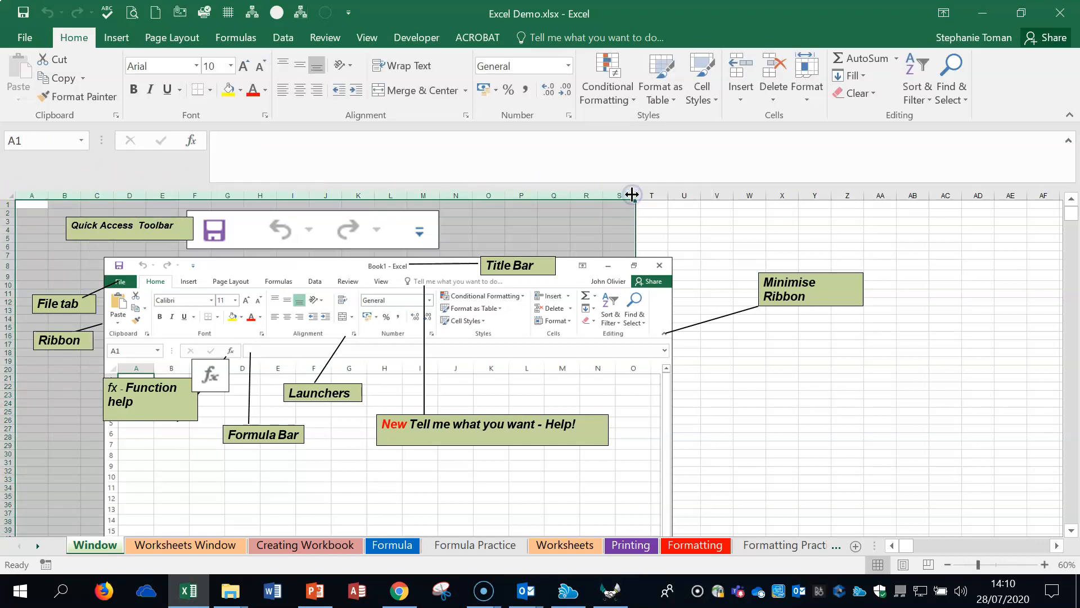
pyautogui.click(12, 231)
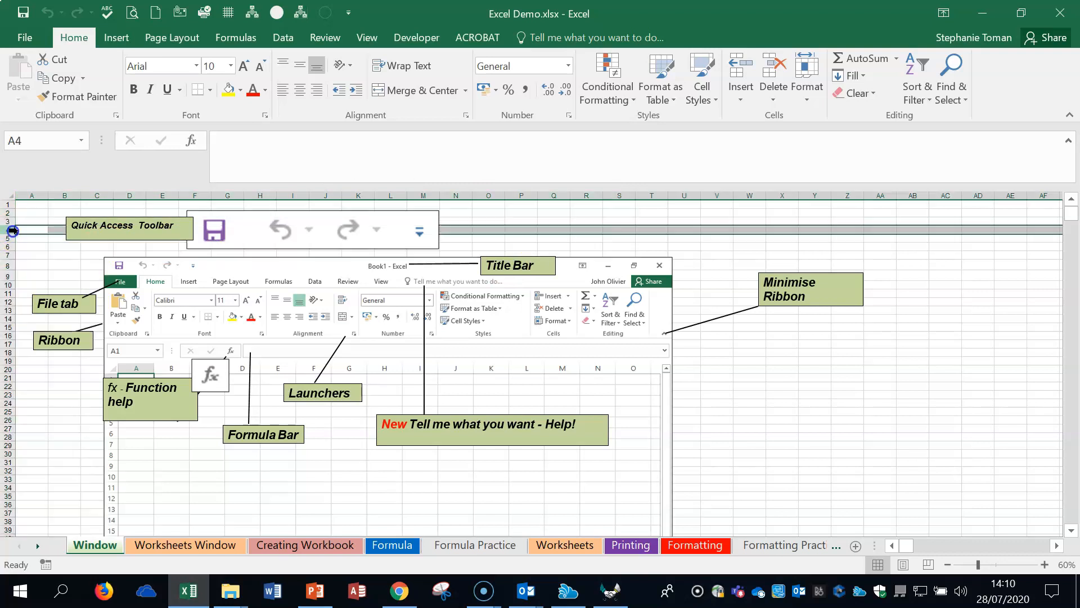
pyautogui.moveTo(13, 230); pyautogui.dragTo(10, 323)
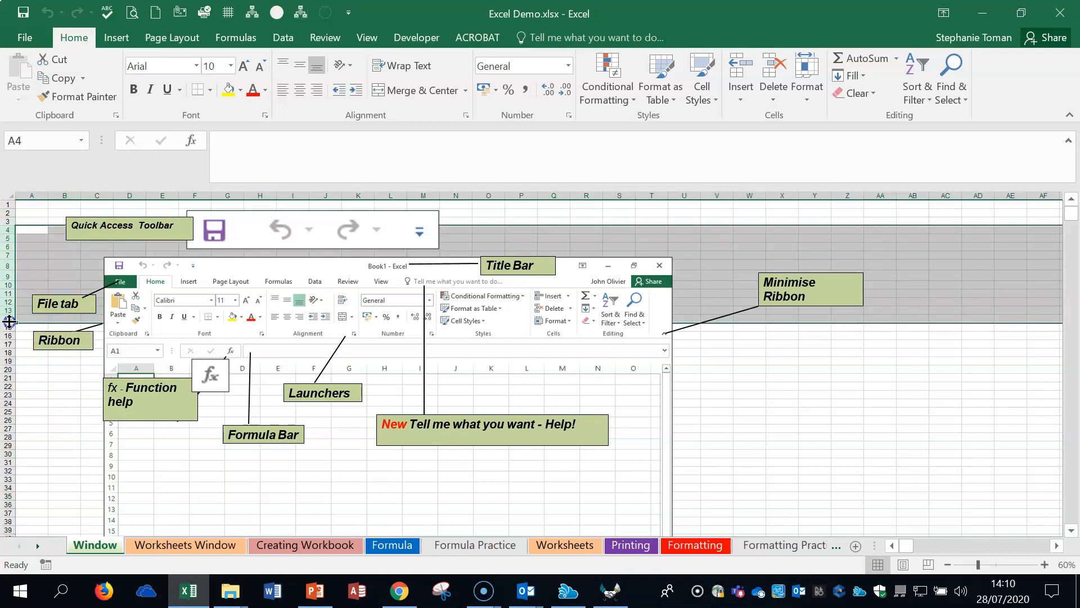
pyautogui.click(908, 379)
pyautogui.click(30, 206)
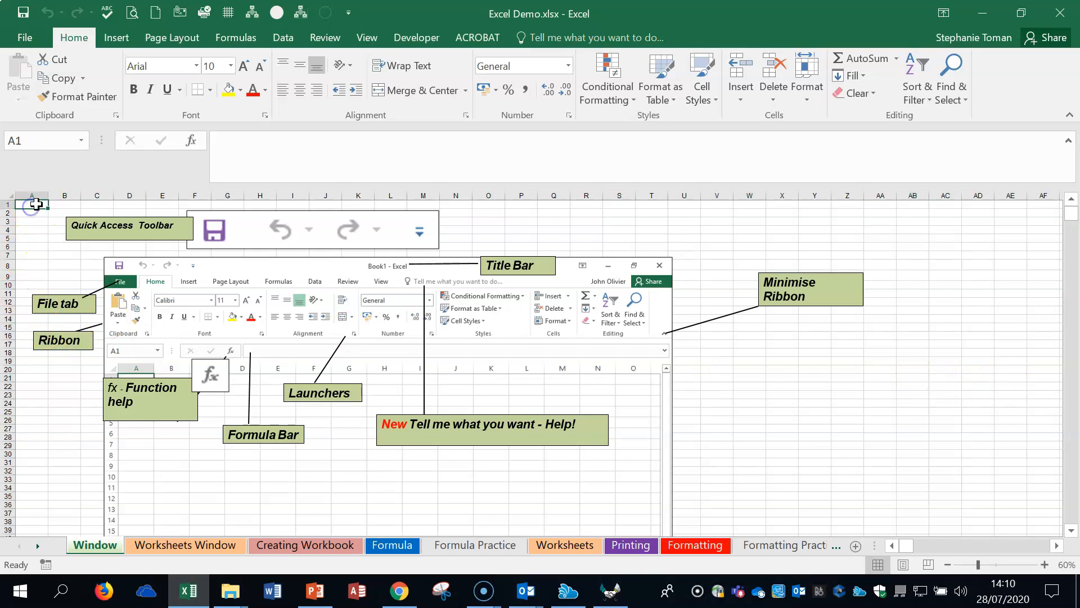
# Step: Magnify the Window sheet to 120% to view its column and row headings, select cell C7, and zoom back out
pyautogui.click(1045, 564)
pyautogui.click(1044, 564)
pyautogui.click(1044, 564)
pyautogui.click(1044, 565)
pyautogui.click(1044, 564)
pyautogui.click(1043, 564)
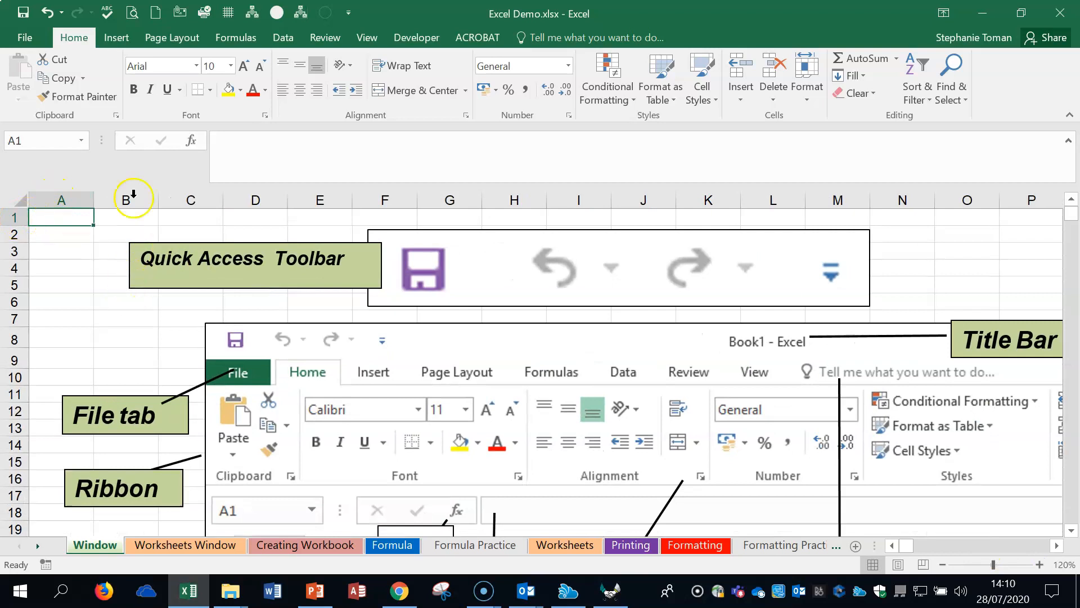
pyautogui.click(172, 320)
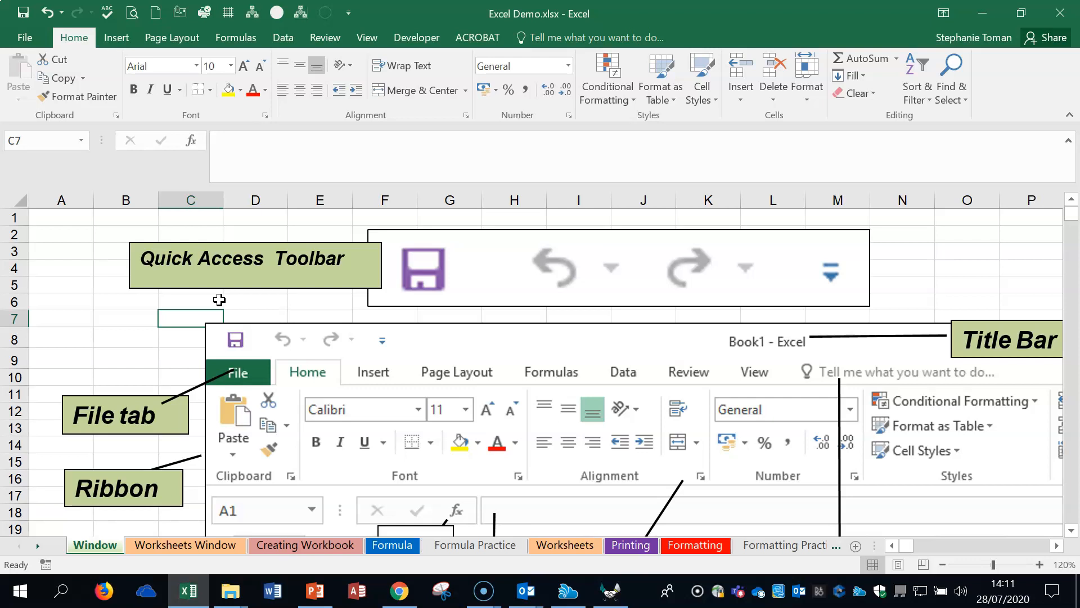
pyautogui.click(171, 545)
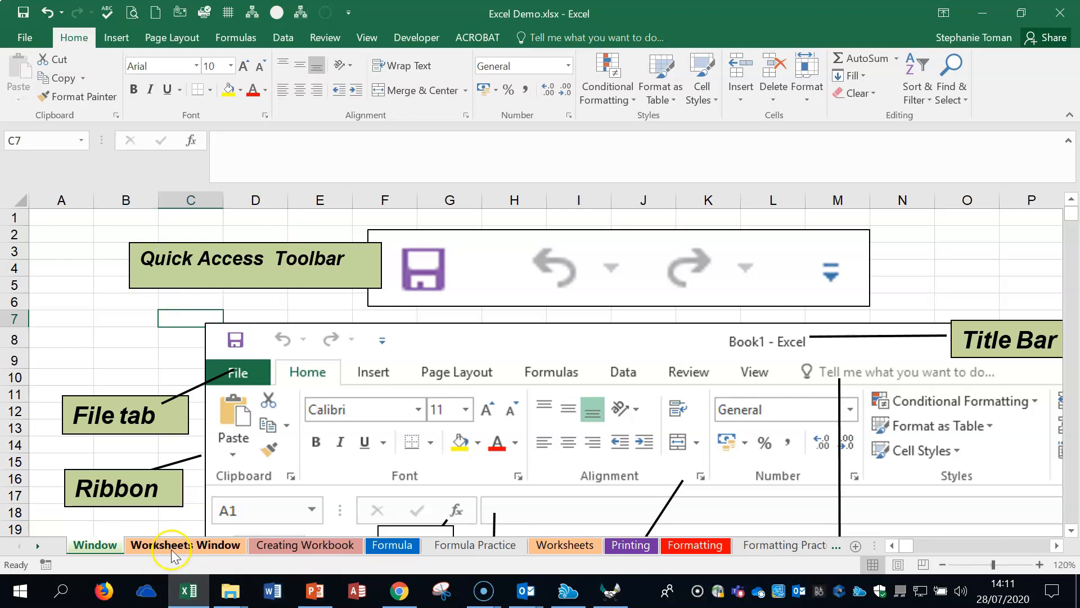
pyautogui.click(943, 565)
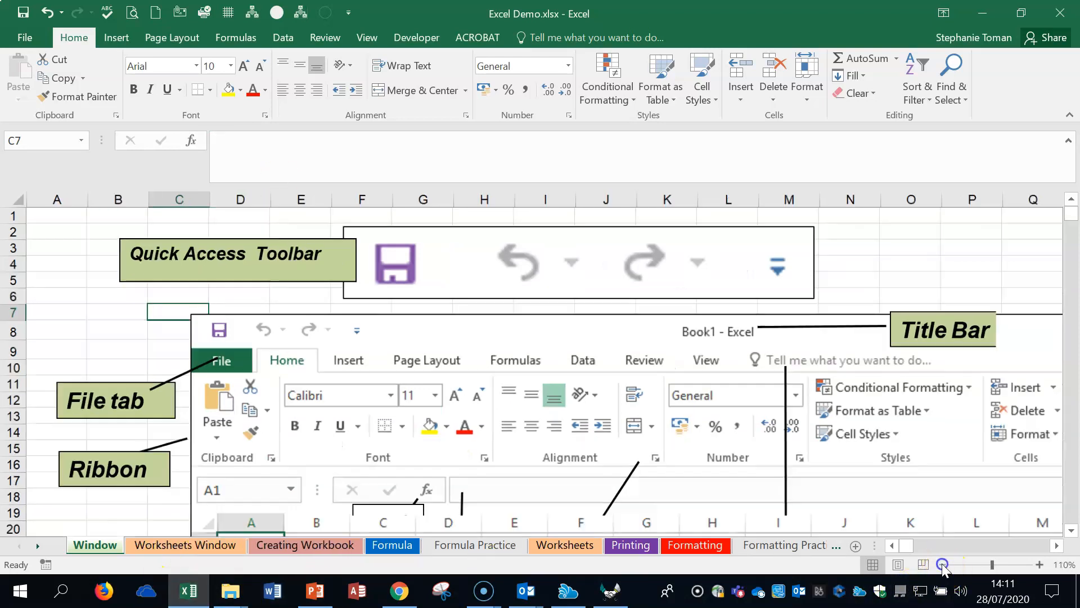
pyautogui.click(942, 564)
# Step: Examine the labelled cell, heading, scroll bar and sheet name elements on the Worksheets Window sheet and its sheet options, selecting cell M23
pyautogui.click(162, 545)
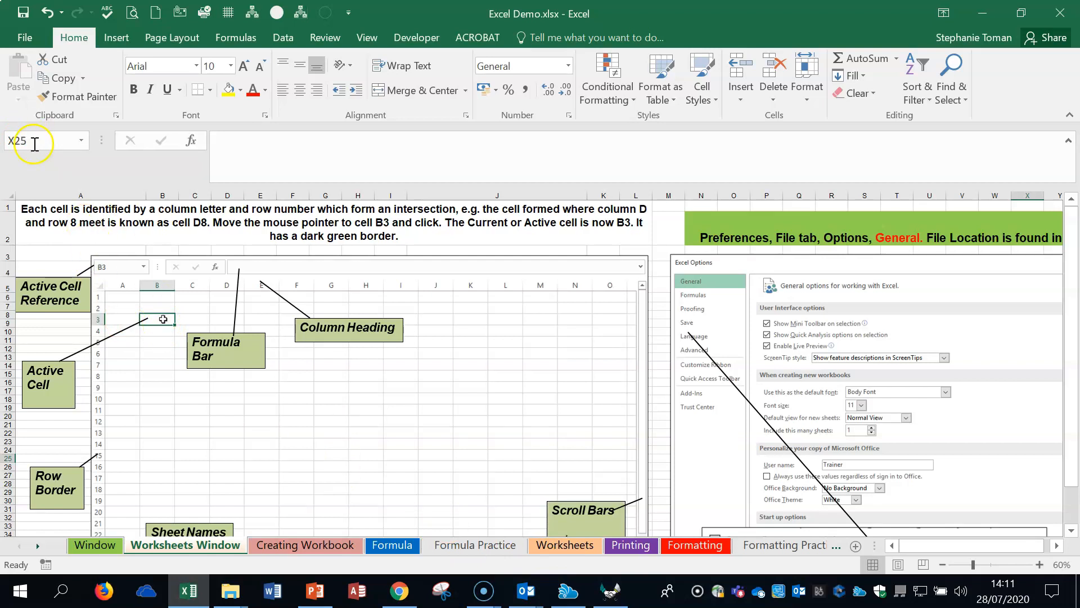
pyautogui.click(661, 440)
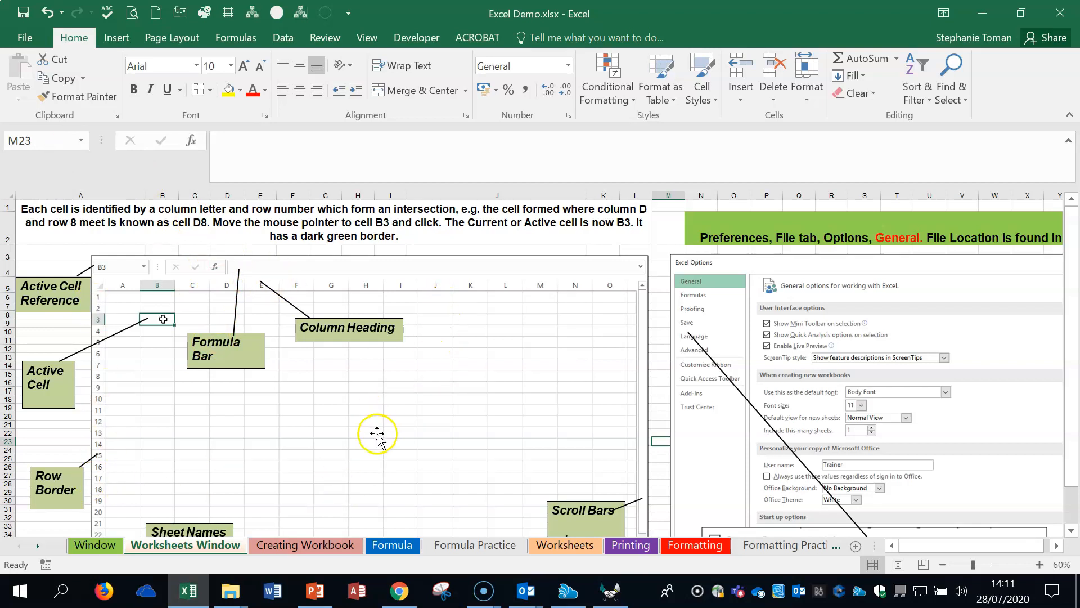
pyautogui.scroll(-1, 348, 472)
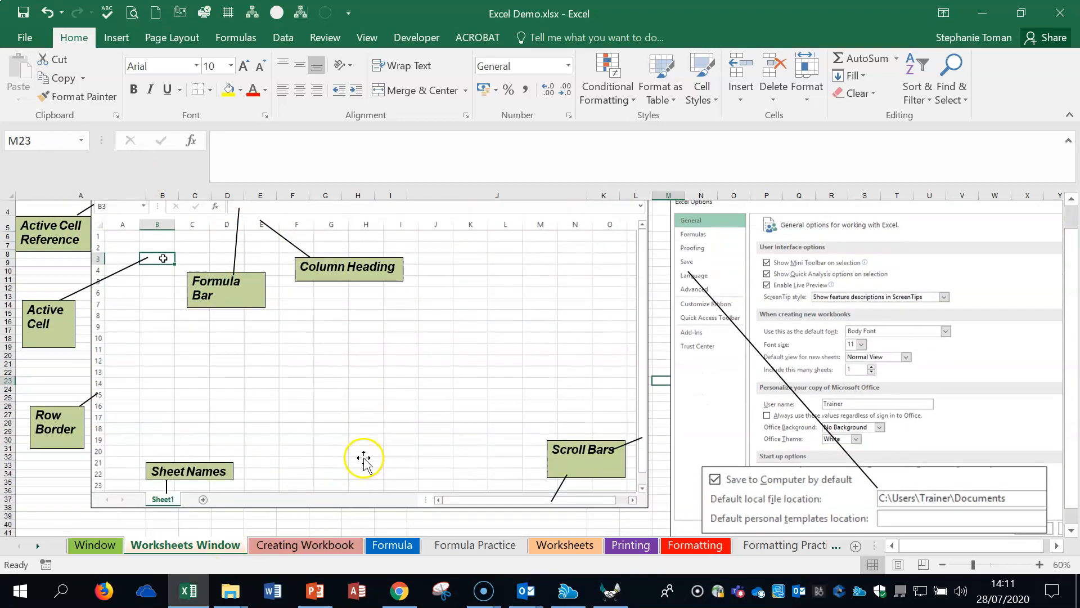
pyautogui.rightClick(189, 547)
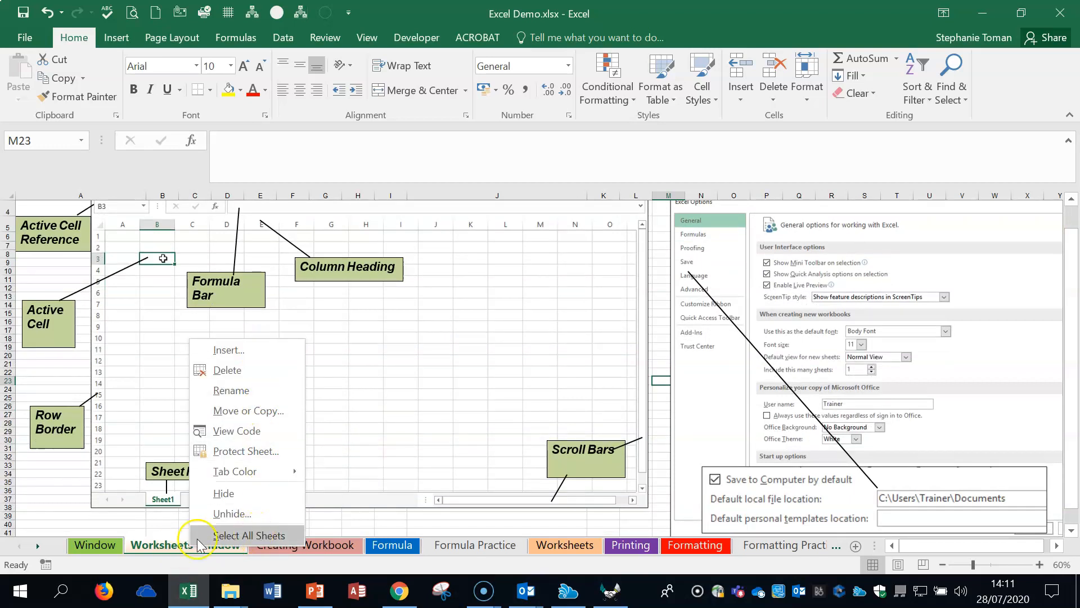
pyautogui.click(495, 332)
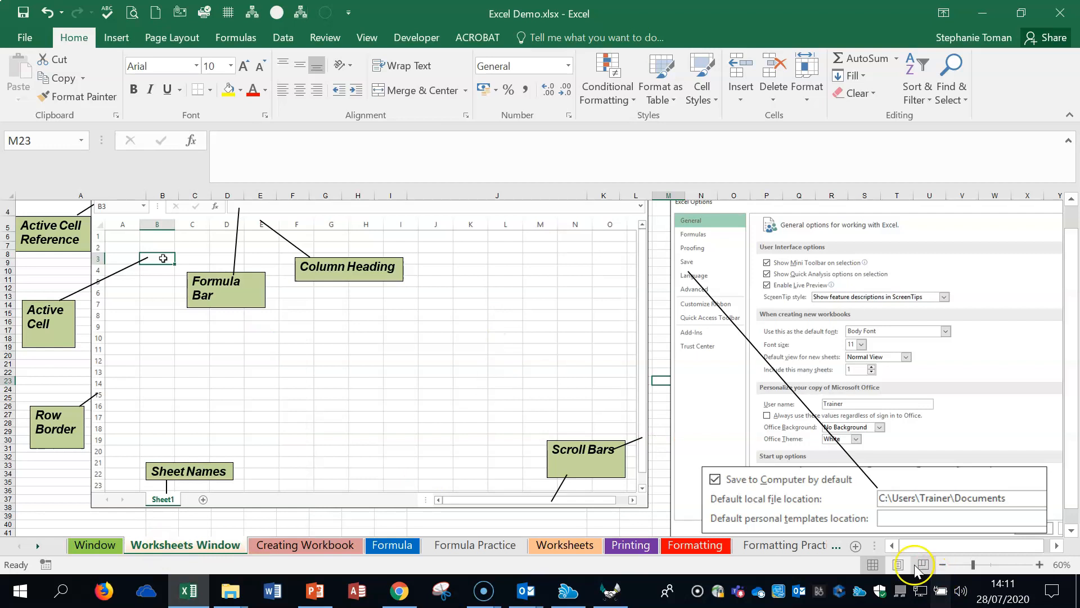
pyautogui.moveTo(1072, 508); pyautogui.dragTo(1074, 513)
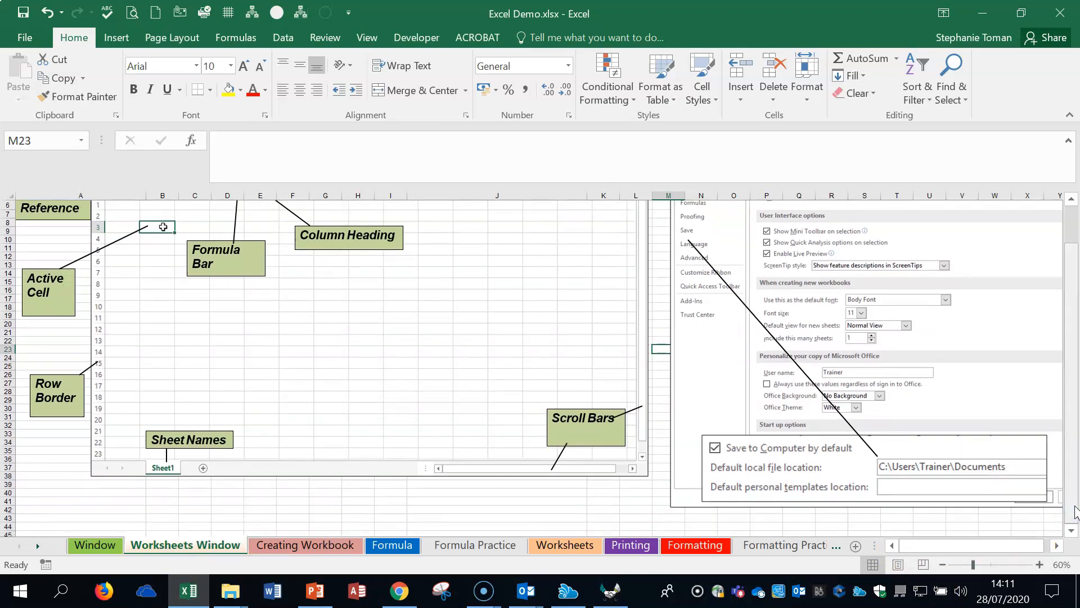
pyautogui.scroll(2, 728, 264)
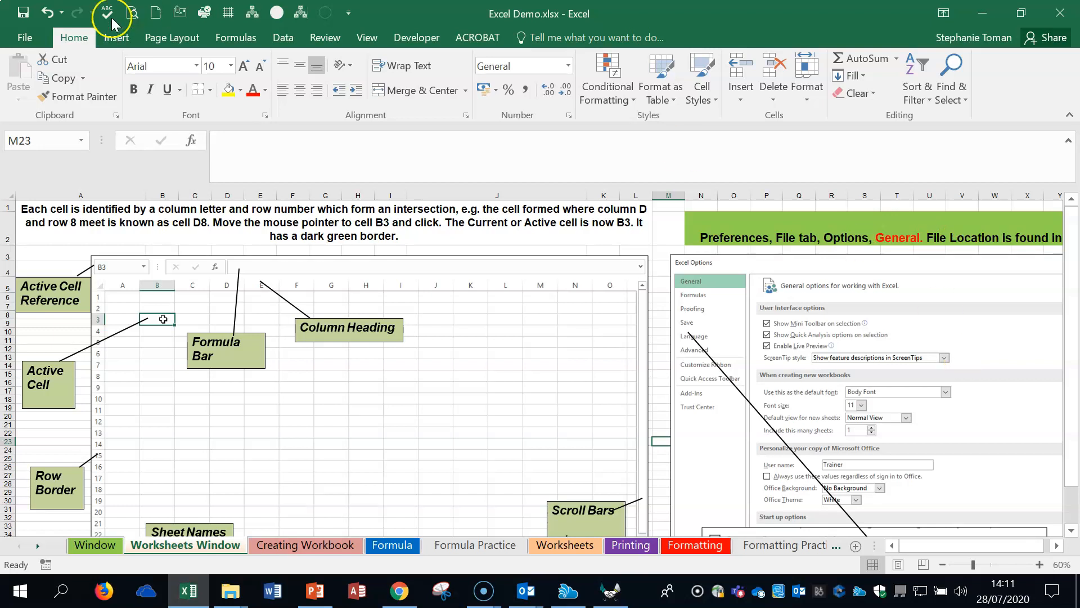
# Step: Review the user name in the General Excel options and the workbook saving settings, and accept the options
pyautogui.click(24, 37)
pyautogui.click(42, 419)
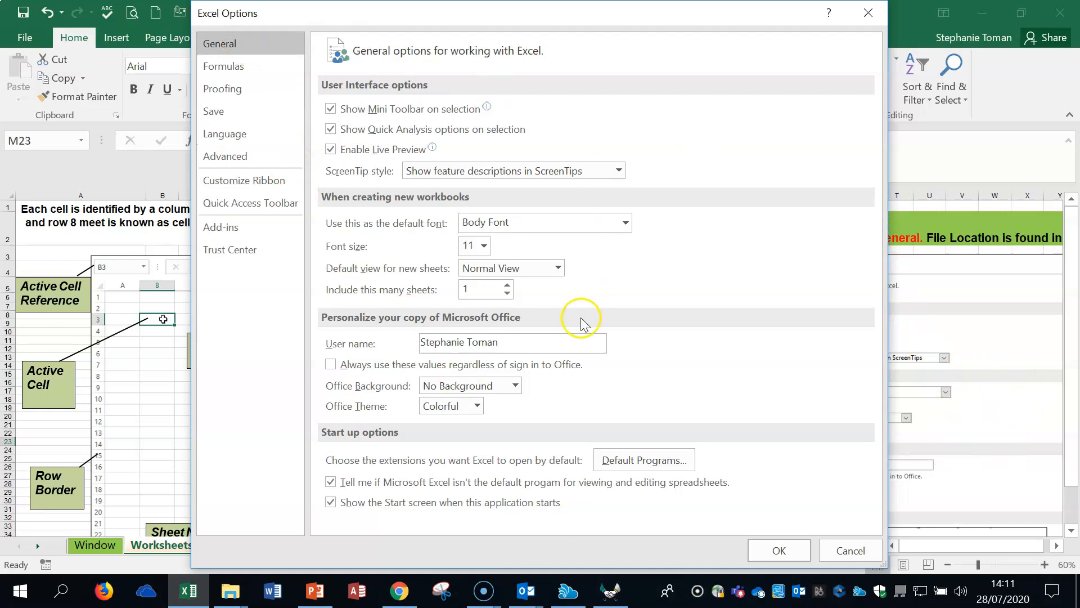
pyautogui.click(520, 343)
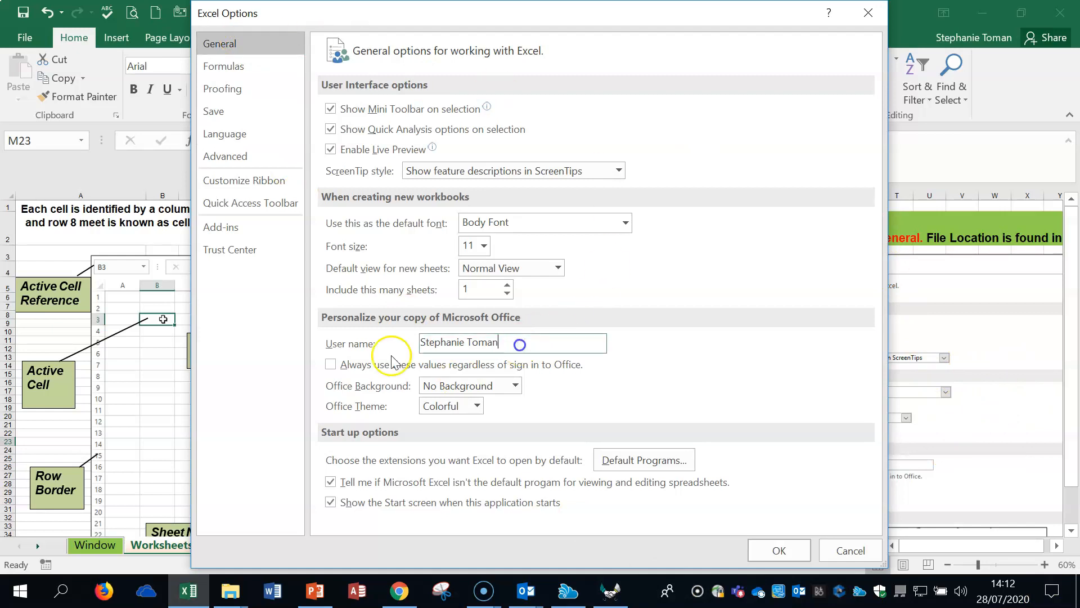
pyautogui.click(364, 344)
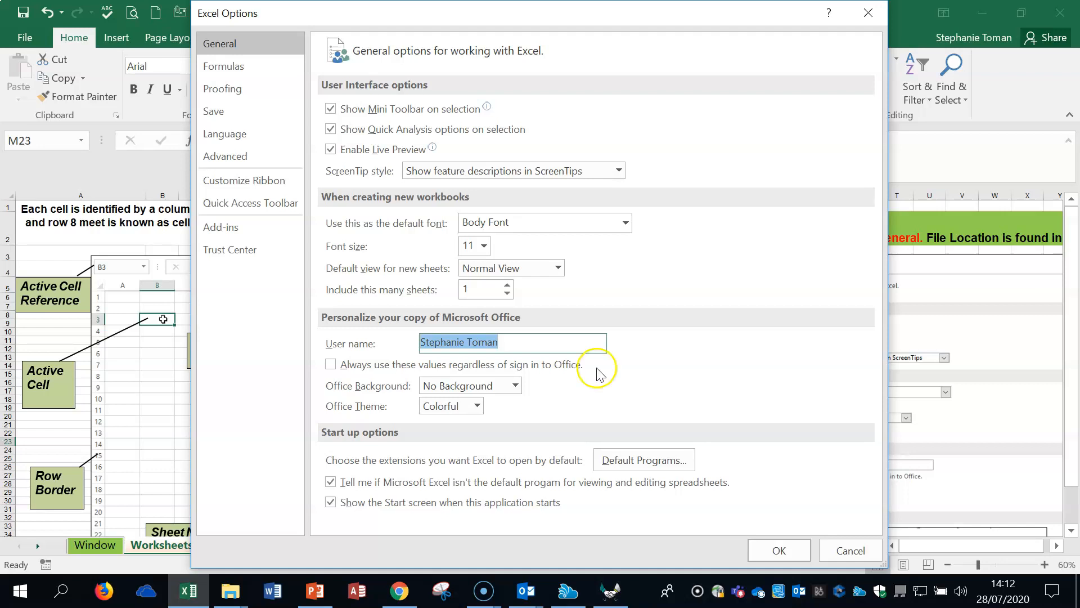
pyautogui.click(232, 114)
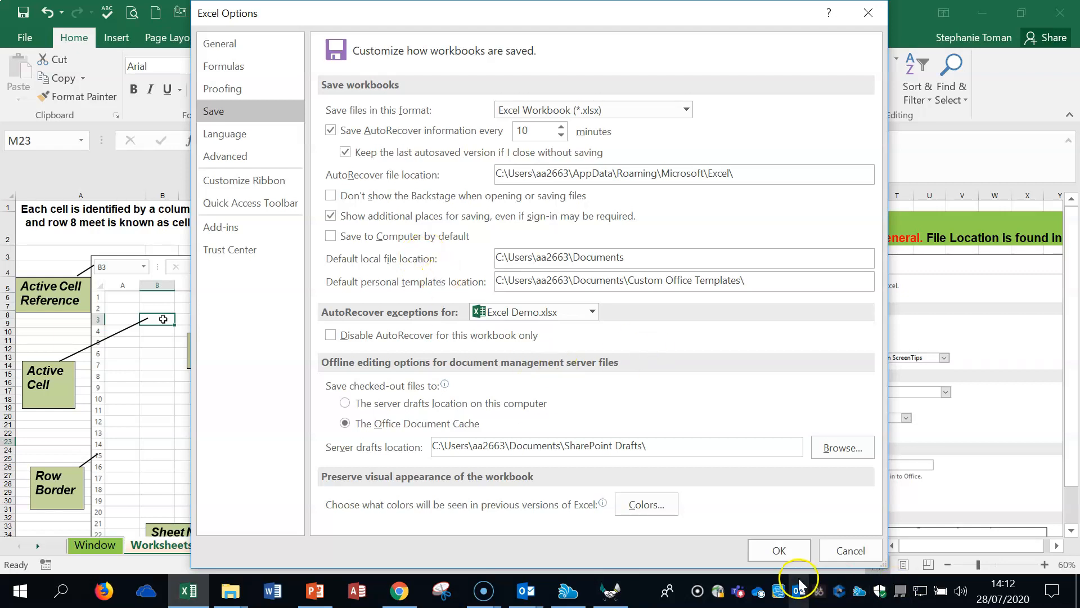
pyautogui.click(779, 551)
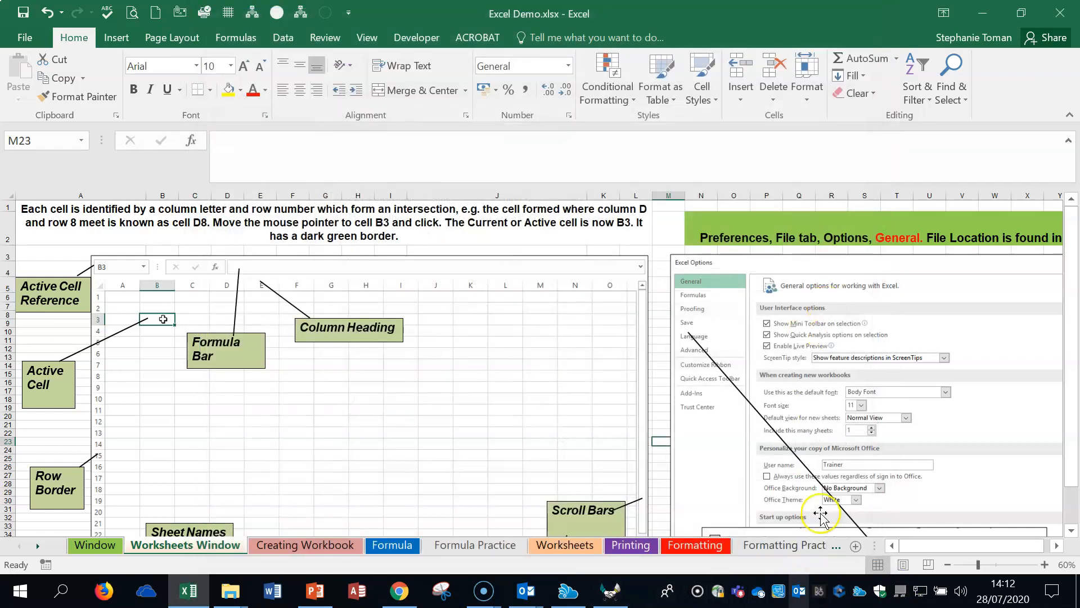
# Step: Open the Creating Workbook sheet and inspect its label and number cells, including A1, H1, B7 and D8
pyautogui.scroll(-2, 864, 460)
pyautogui.scroll(2, 864, 460)
pyautogui.scroll(-2, 864, 461)
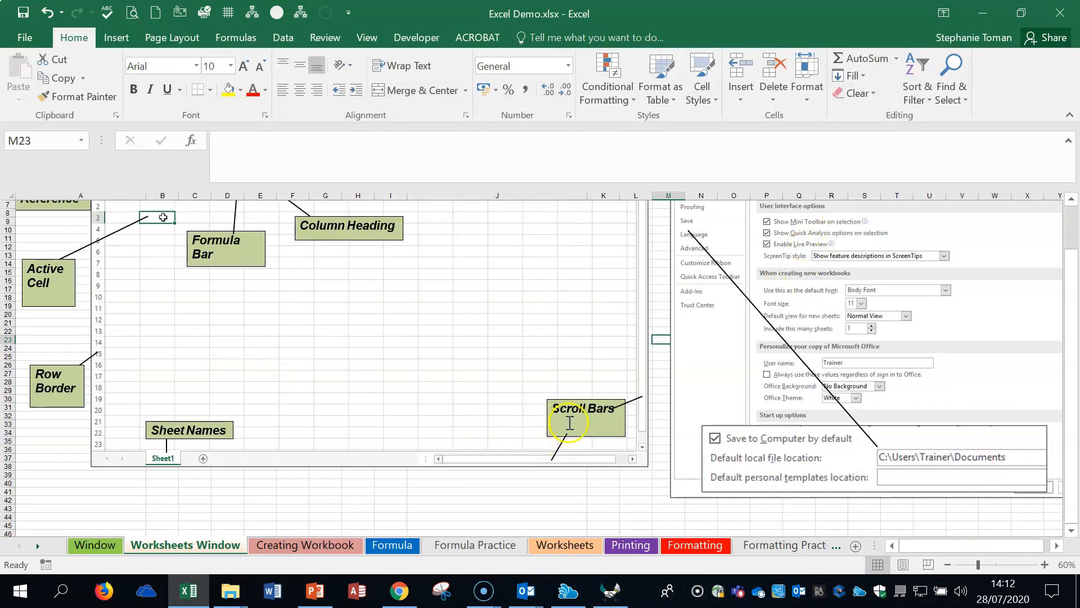
pyautogui.click(288, 546)
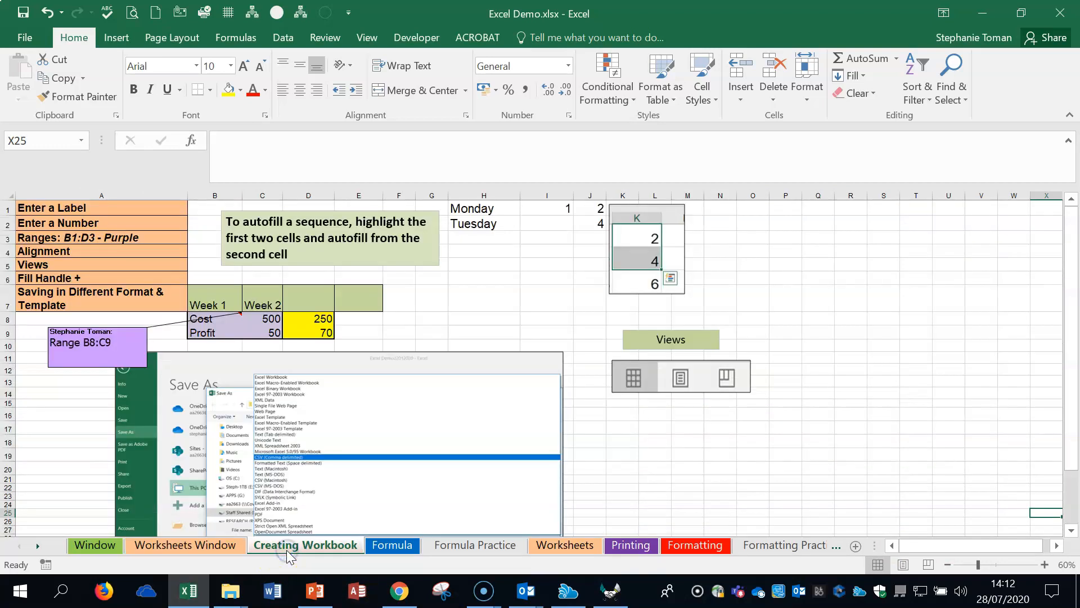
pyautogui.click(92, 206)
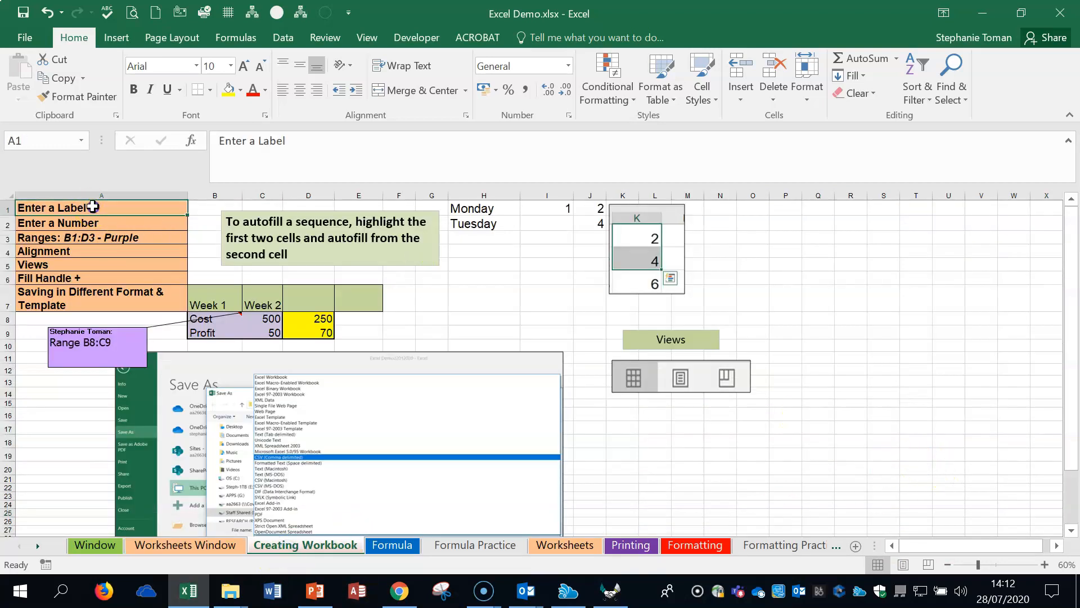
pyautogui.click(482, 209)
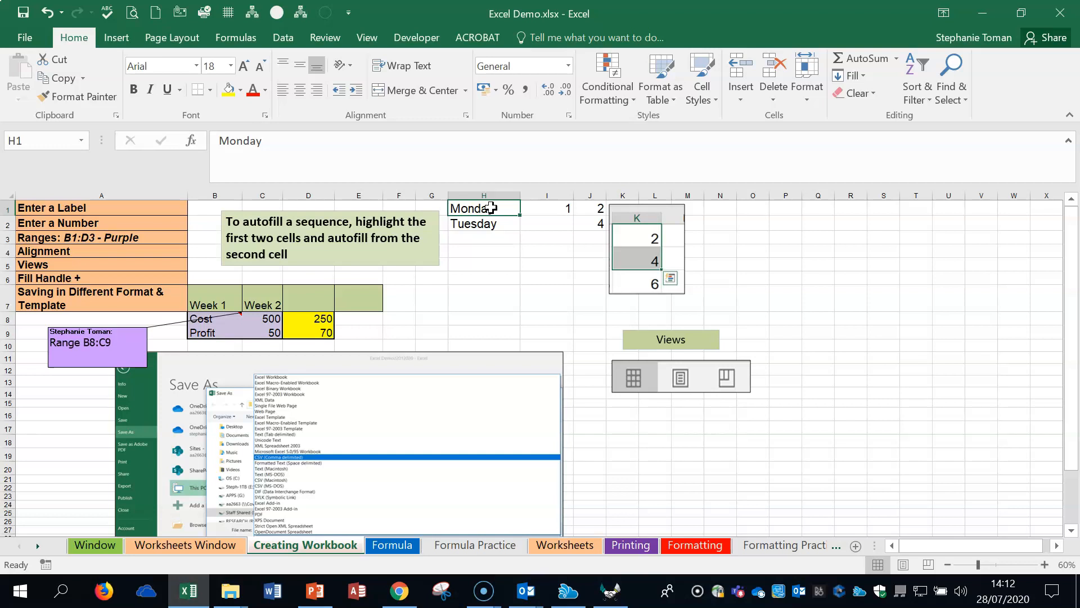
pyautogui.click(753, 221)
pyautogui.click(792, 225)
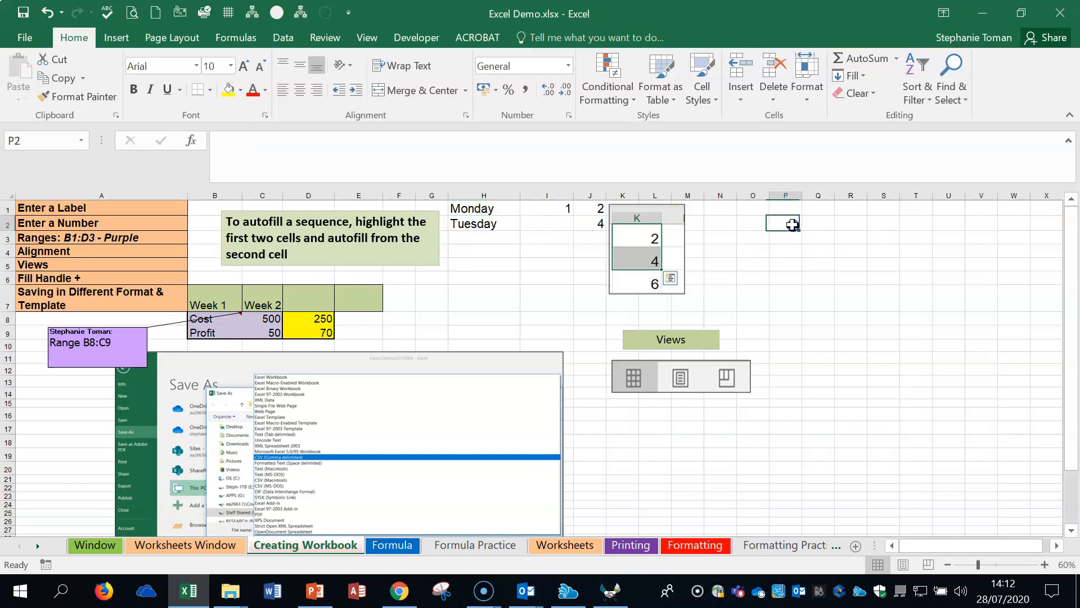
pyautogui.click(217, 303)
pyautogui.click(322, 319)
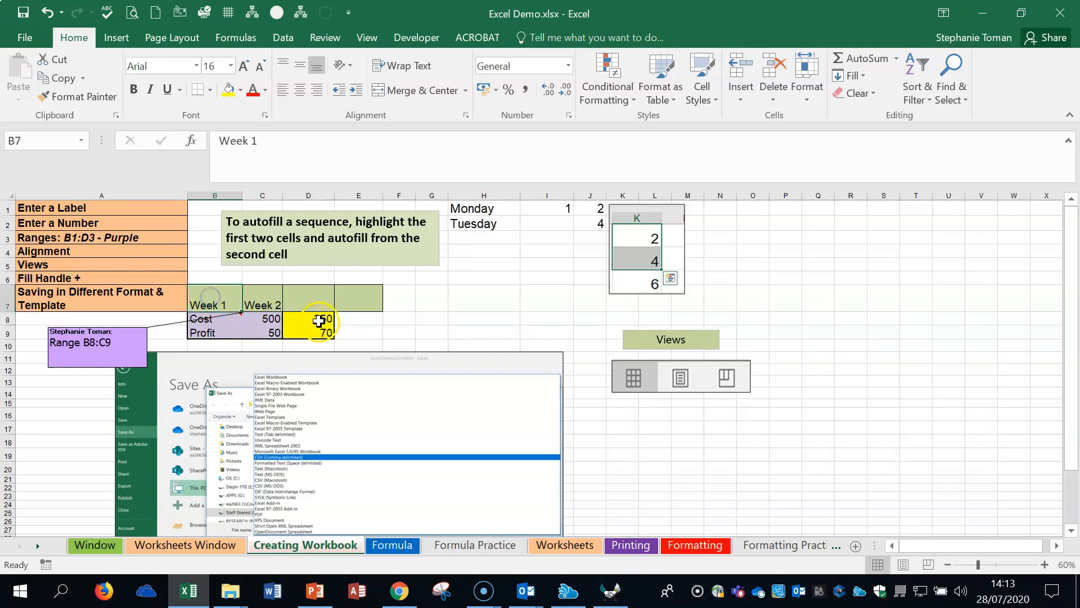
pyautogui.click(318, 321)
# Step: Autofill the week labels from B7 across to F7 and autofit the width of column F
pyautogui.click(207, 293)
pyautogui.moveTo(195, 295); pyautogui.dragTo(409, 311)
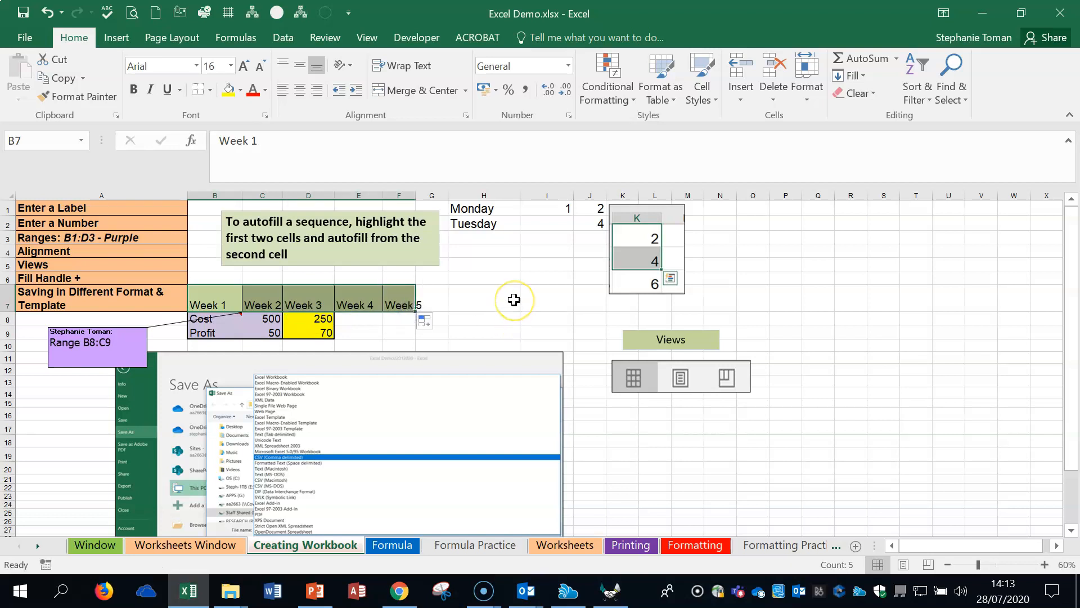
pyautogui.doubleClick(415, 195)
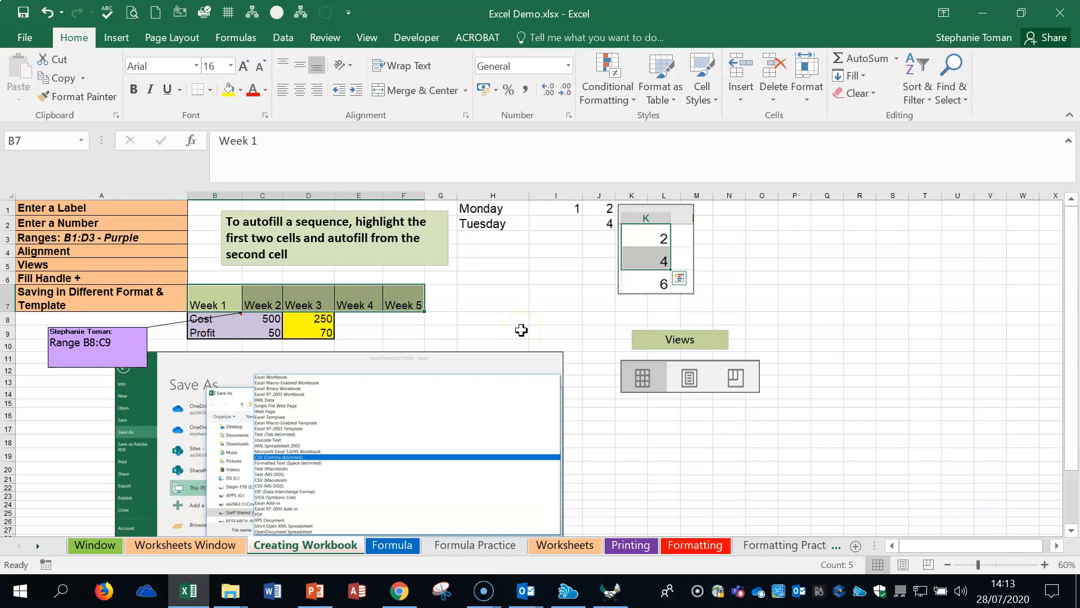
# Step: Select the number pair in J1:J2 and shift the sequence example picture away from column J, over columns L and M
pyautogui.click(602, 208)
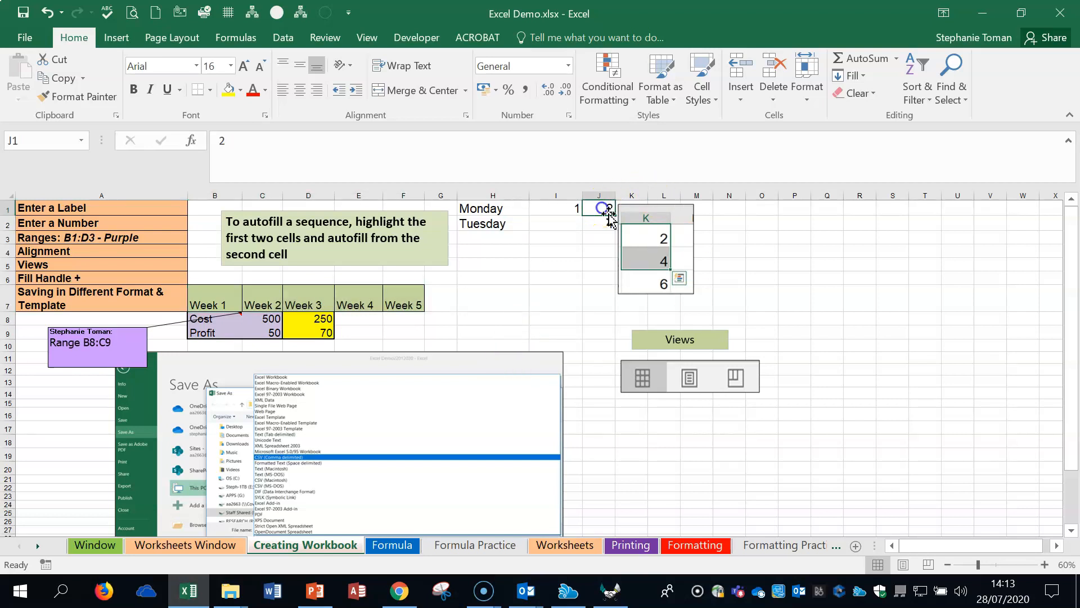
pyautogui.moveTo(602, 206); pyautogui.dragTo(607, 225)
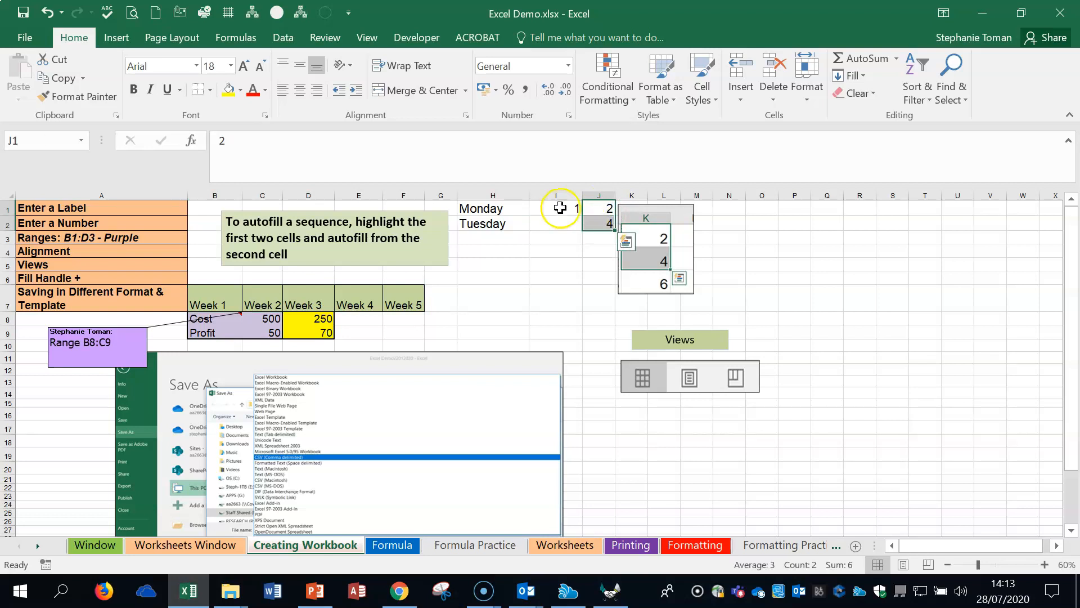
pyautogui.click(601, 205)
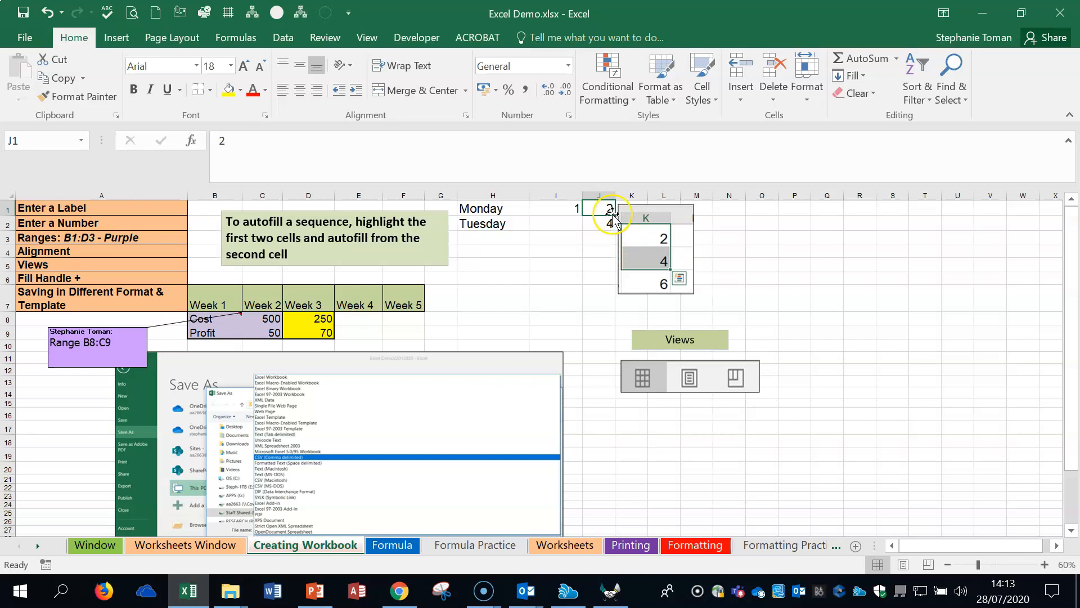
pyautogui.click(615, 217)
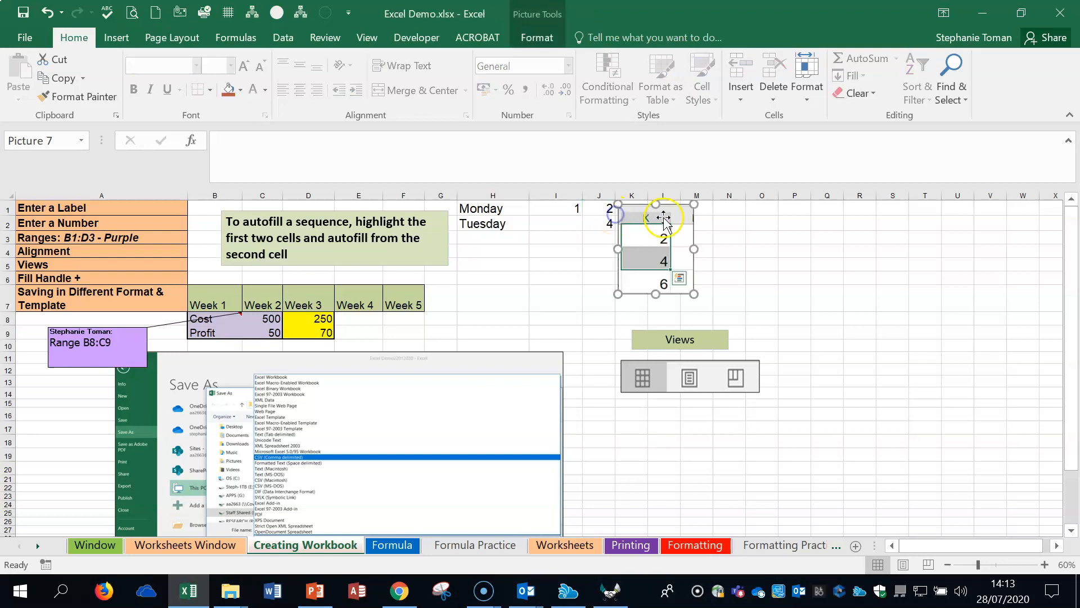
pyautogui.moveTo(693, 218); pyautogui.dragTo(724, 223)
# Step: Undo a trial fill of J1 alone down to J4, and autofill the J1:J2 sequence down to J6
pyautogui.moveTo(602, 208); pyautogui.dragTo(619, 254)
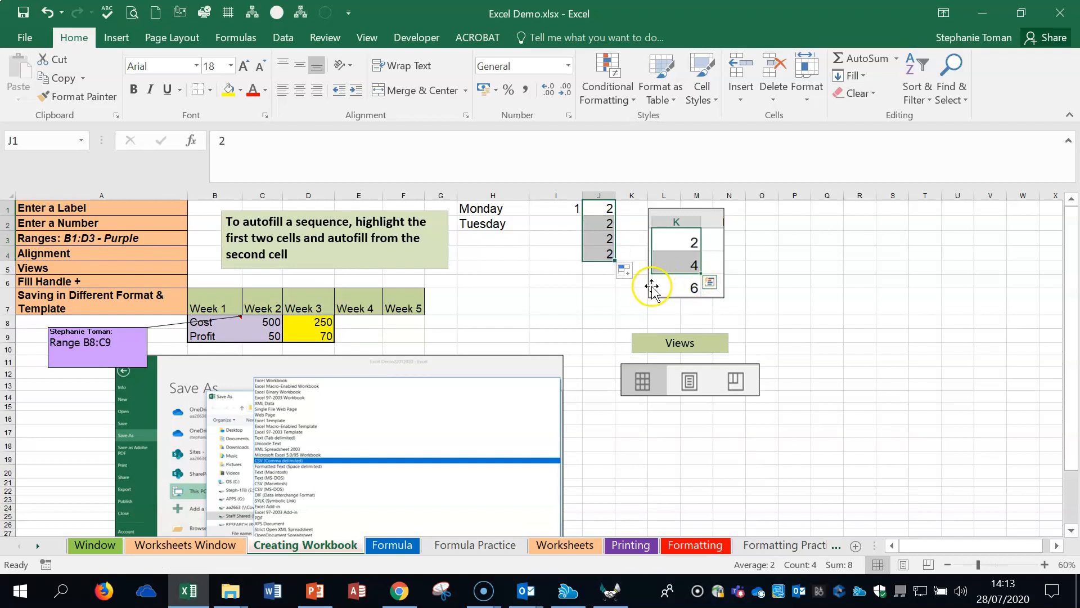
pyautogui.click(47, 13)
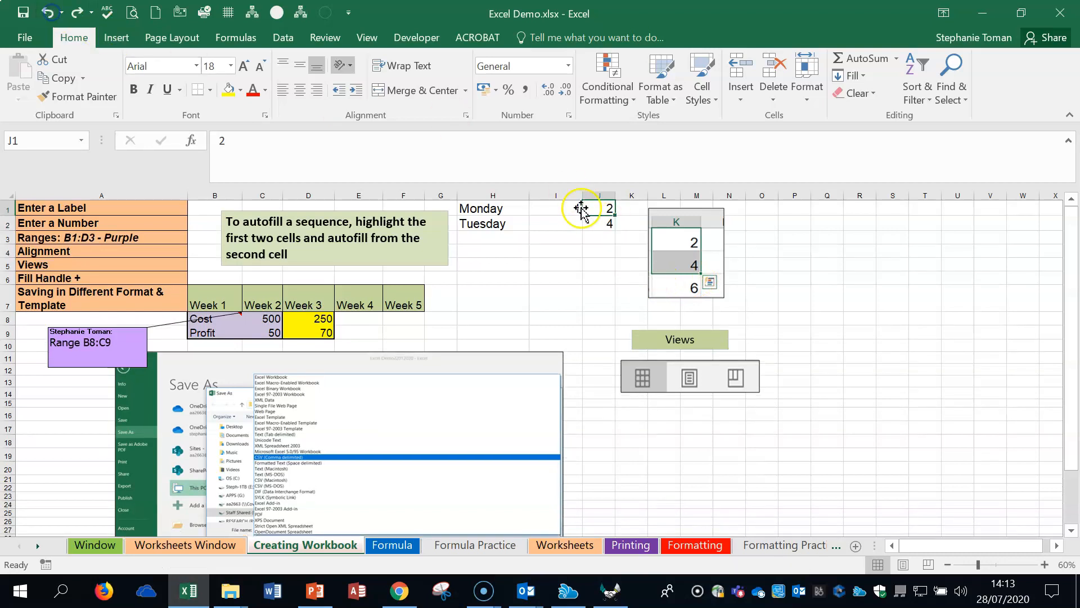
pyautogui.click(607, 209)
pyautogui.moveTo(608, 209); pyautogui.dragTo(612, 281)
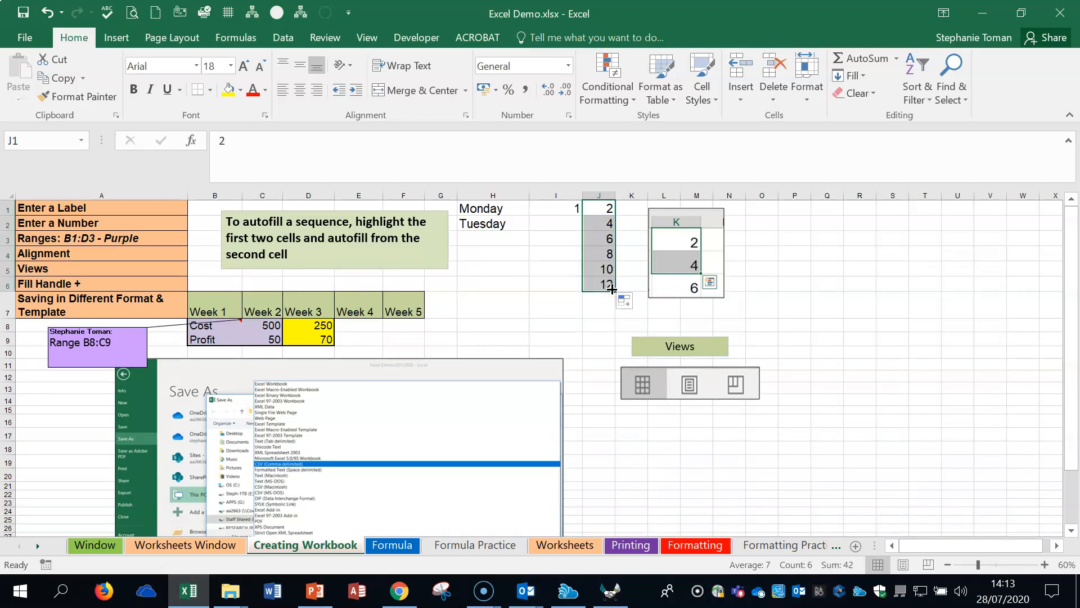
# Step: Autofill the weekday names from H1 down to H7 and deselect them by selecting cell R7
pyautogui.click(508, 208)
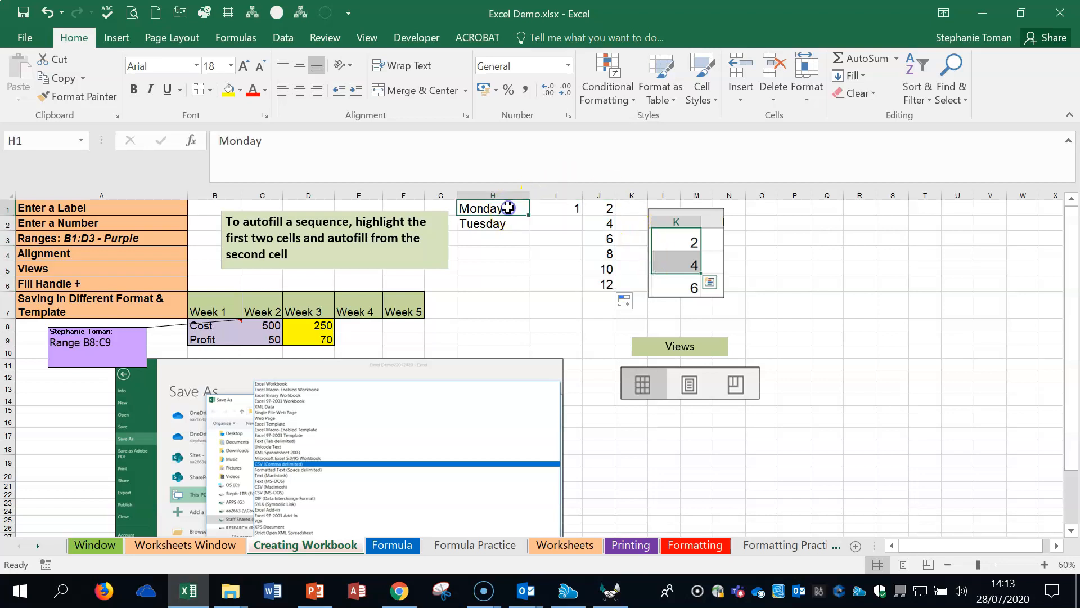
pyautogui.moveTo(506, 208); pyautogui.dragTo(531, 307)
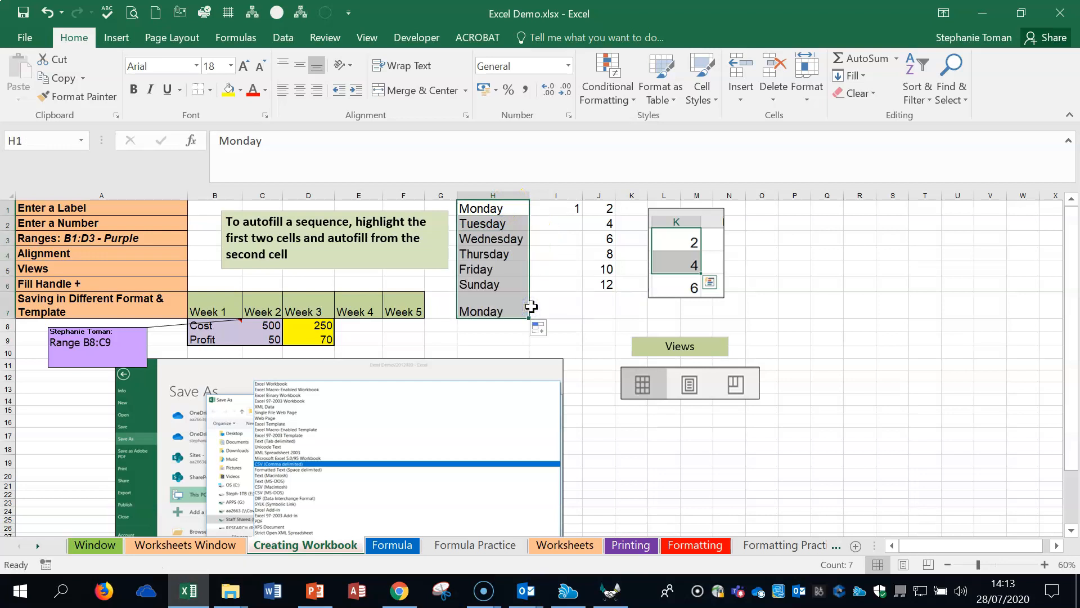
pyautogui.click(507, 209)
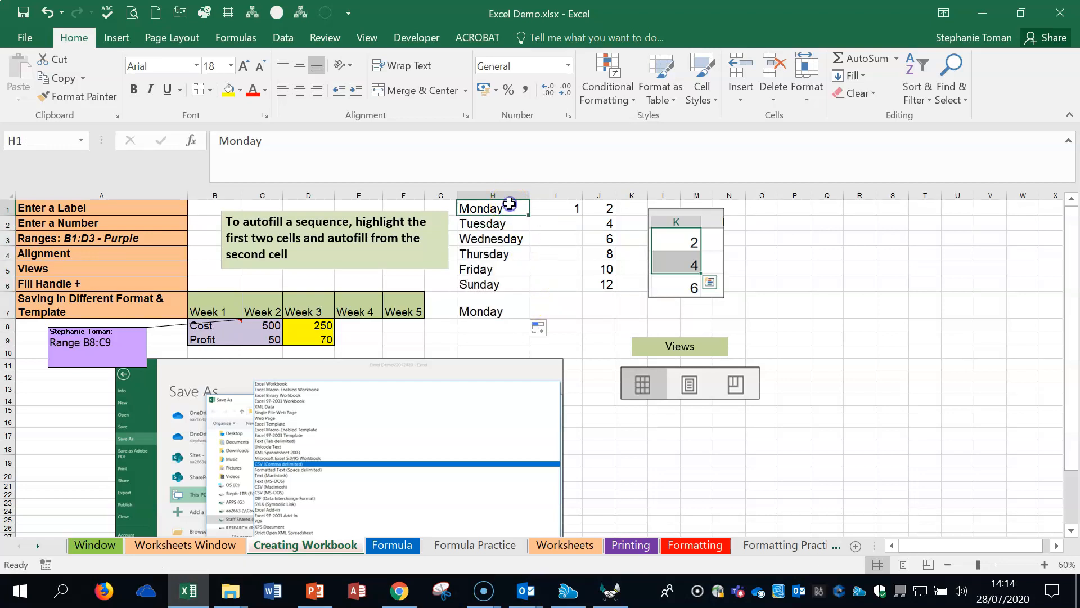
pyautogui.click(854, 311)
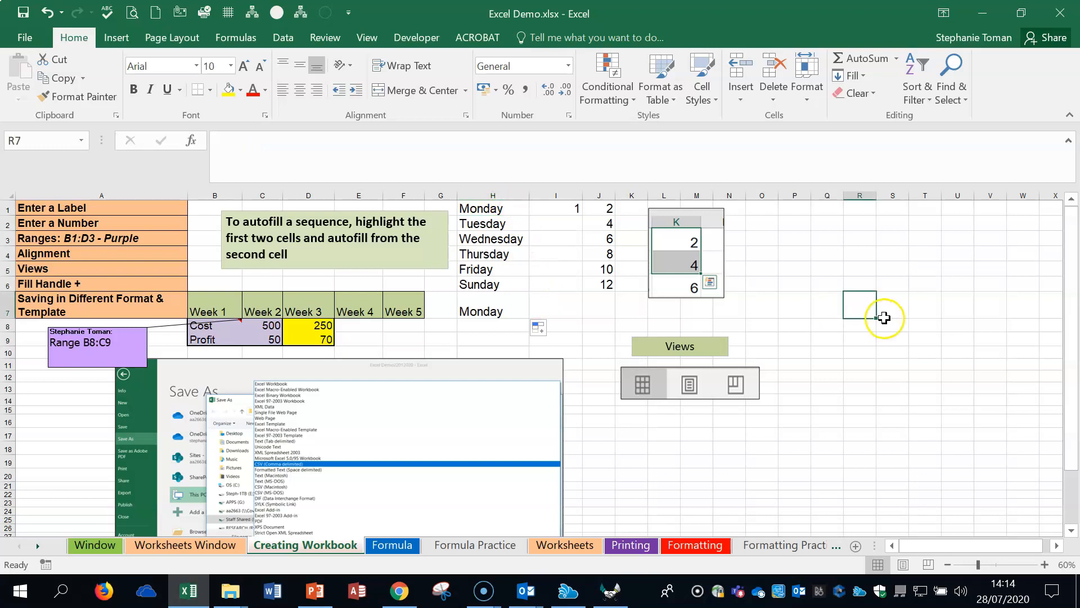
# Step: Examine how ranges are identified by selecting cell A3, the purple range B8:C9 and the green range B7:F7
pyautogui.click(107, 238)
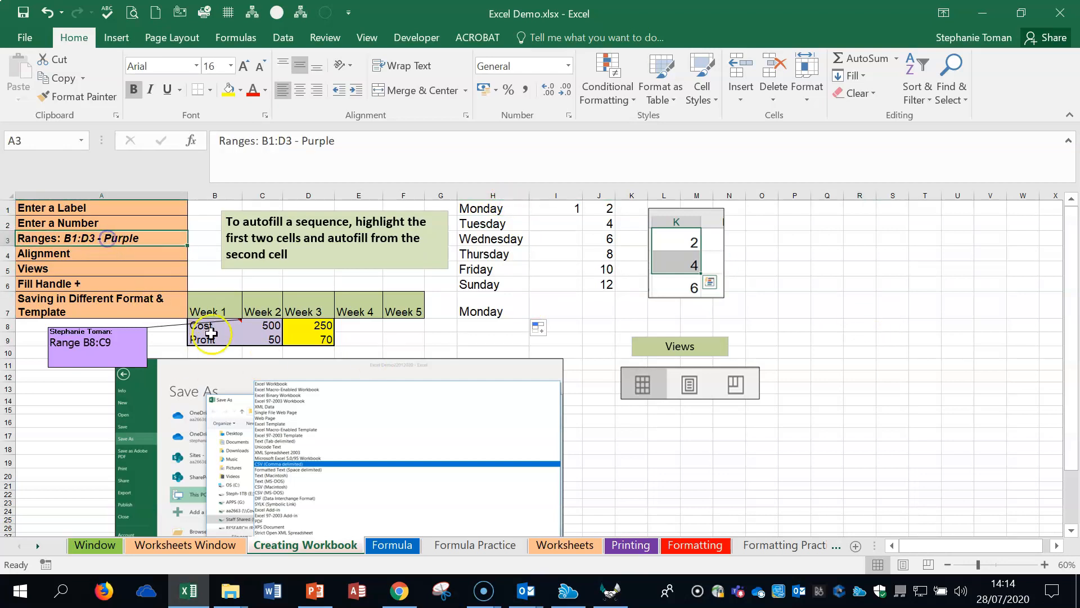
pyautogui.moveTo(225, 325); pyautogui.dragTo(275, 338)
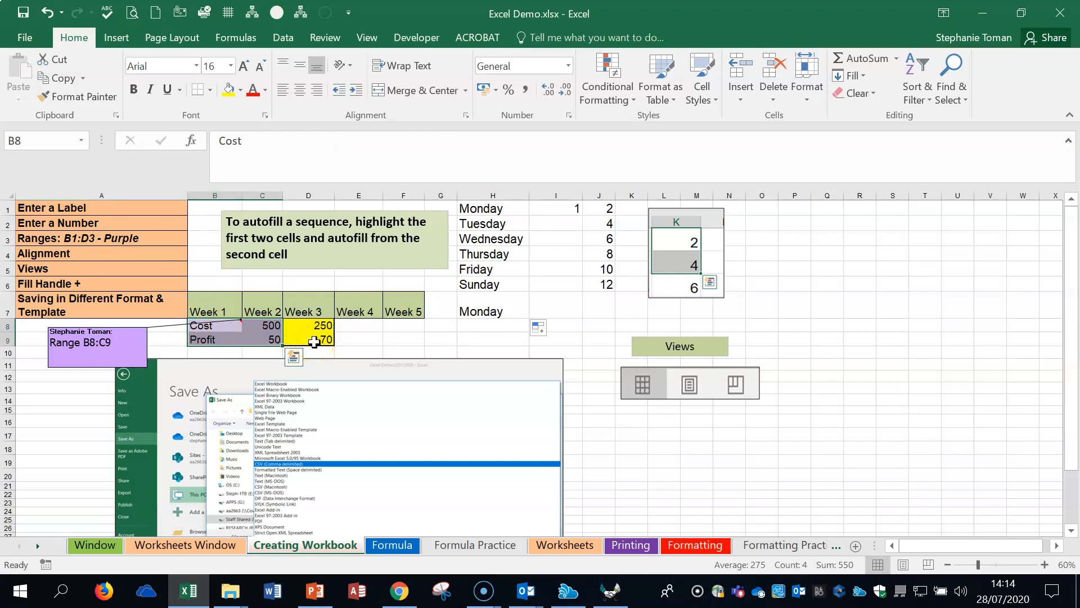
pyautogui.moveTo(228, 325); pyautogui.dragTo(271, 340)
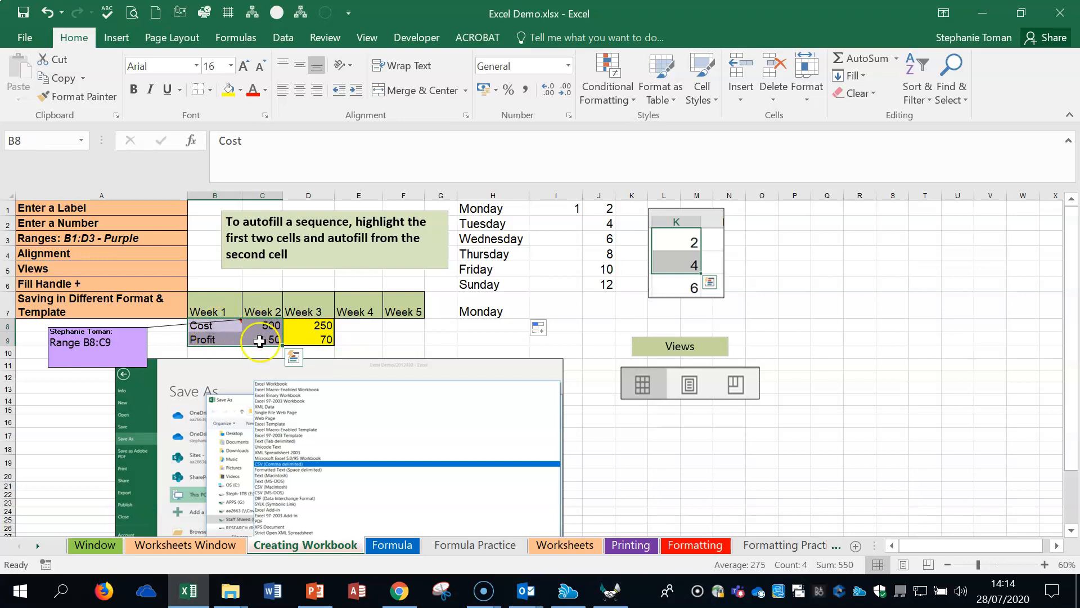
pyautogui.moveTo(212, 311); pyautogui.dragTo(397, 308)
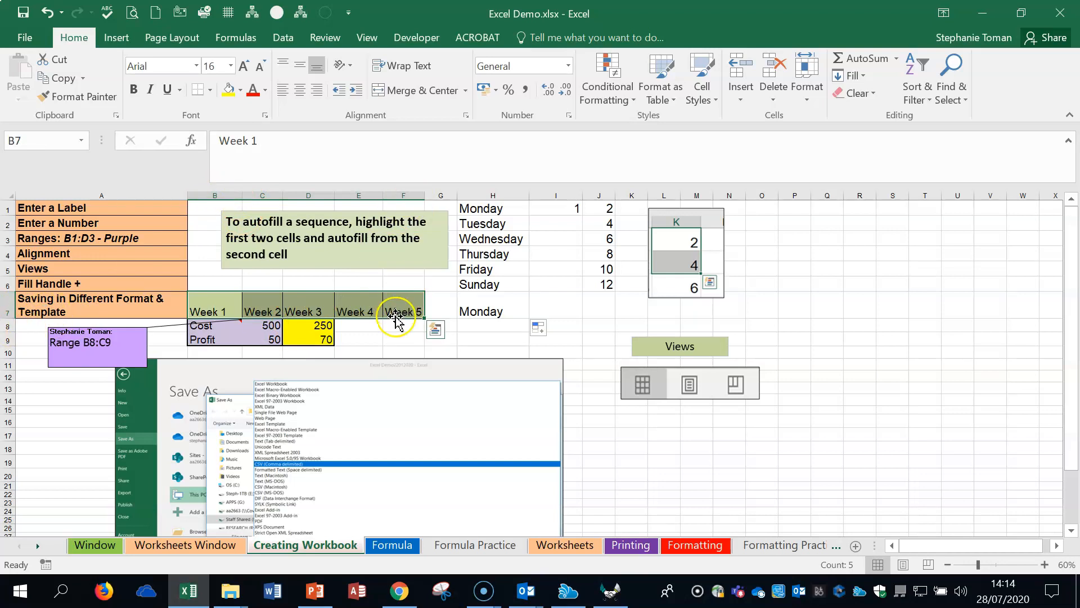
# Step: Try left and right alignment on the number in cell J1 and leave it centred horizontally
pyautogui.click(1044, 565)
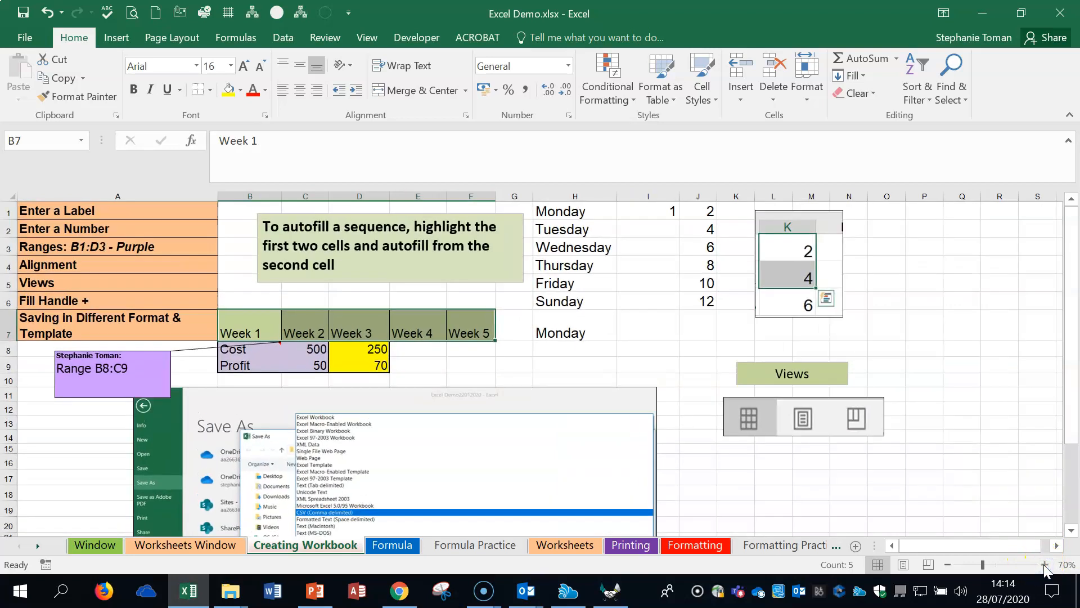
pyautogui.click(118, 269)
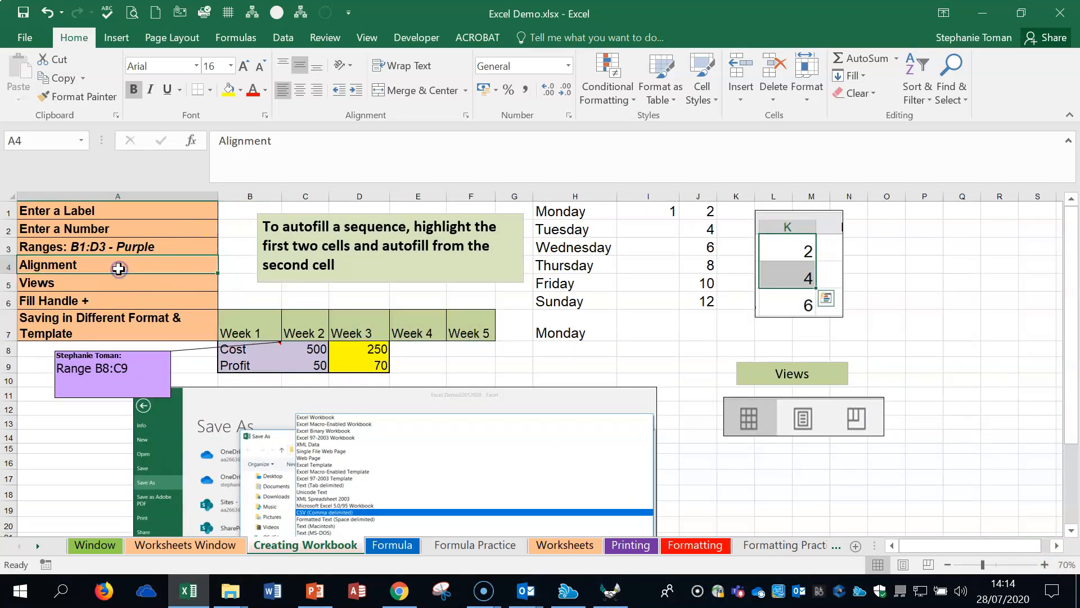
pyautogui.click(689, 212)
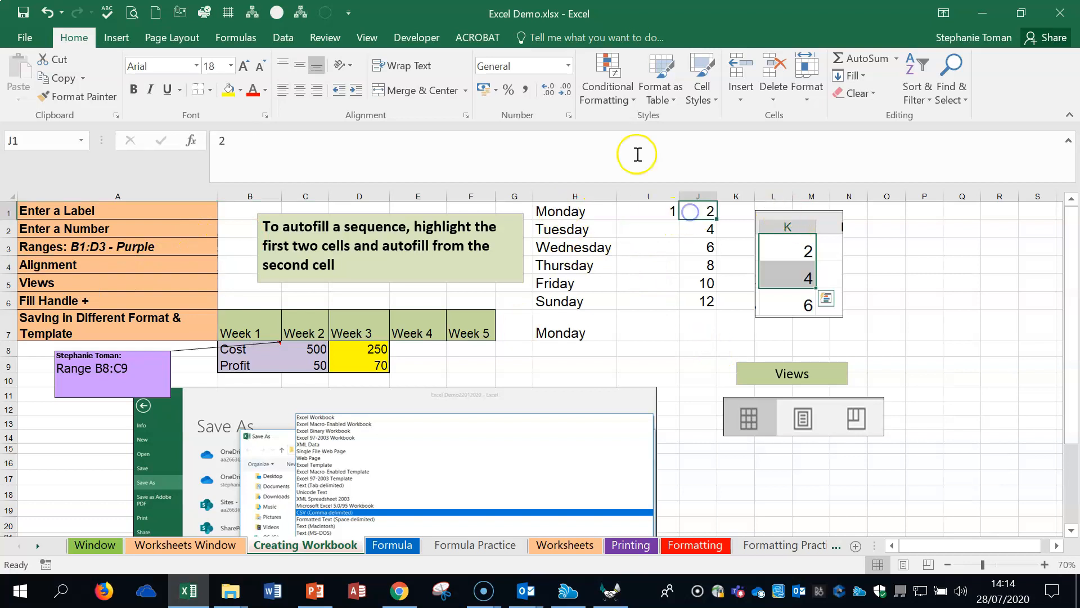
pyautogui.click(283, 90)
pyautogui.click(300, 90)
pyautogui.click(318, 90)
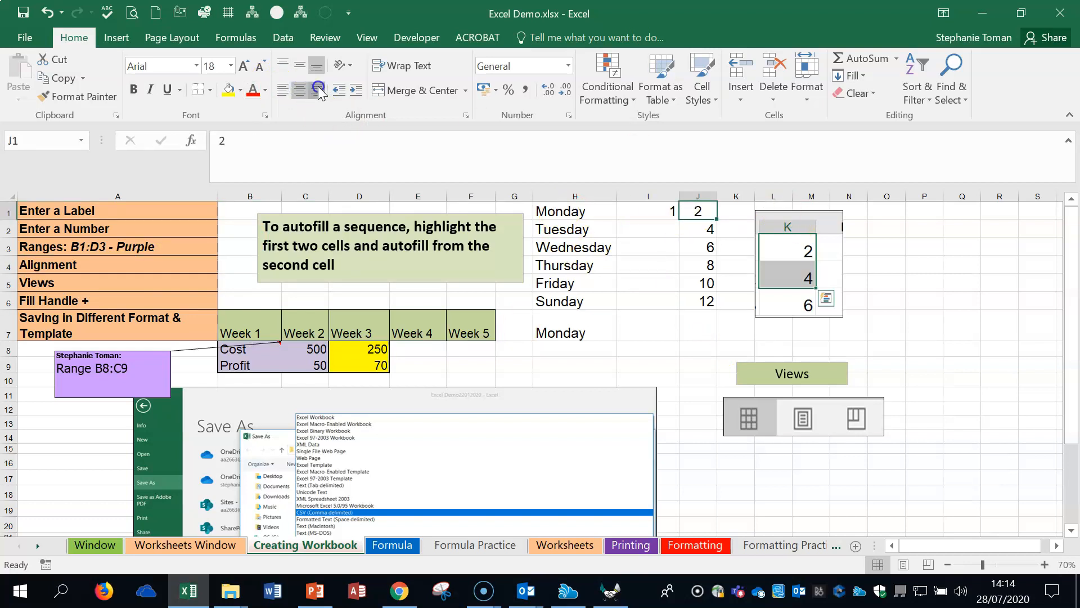
pyautogui.click(283, 90)
pyautogui.click(300, 90)
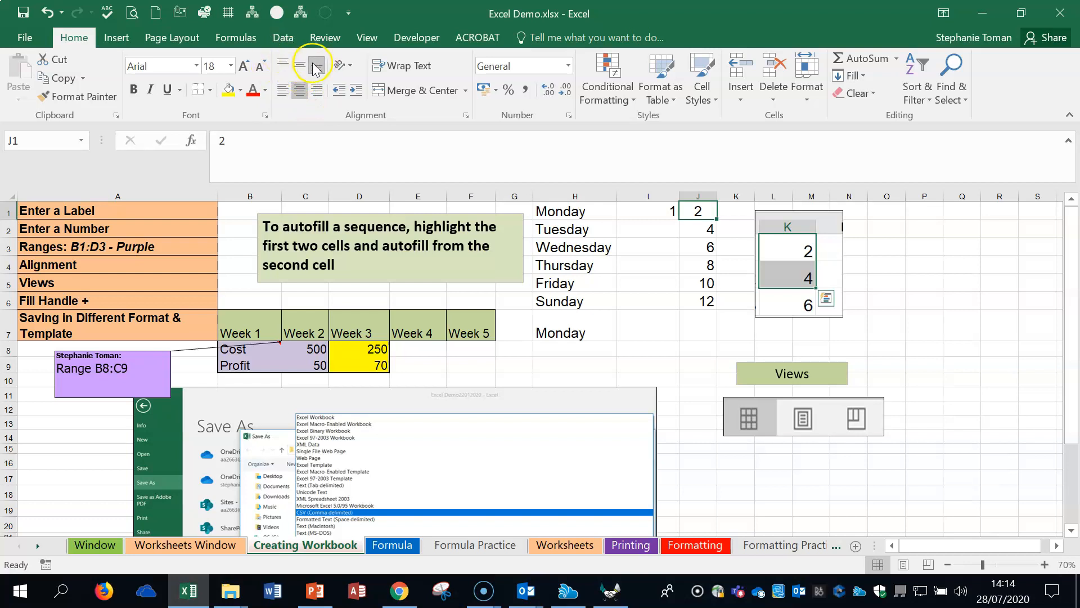
# Step: Try top and bottom alignment on the week headings in B7:F7 and leave them centred vertically and horizontally
pyautogui.moveTo(557, 210); pyautogui.dragTo(558, 326)
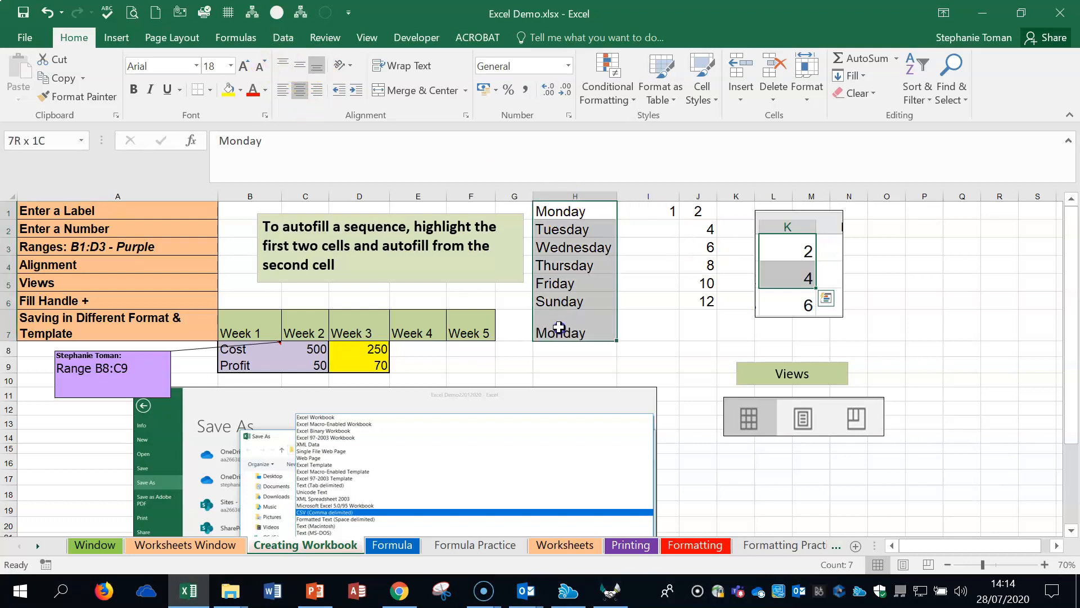
pyautogui.moveTo(241, 332); pyautogui.dragTo(482, 330)
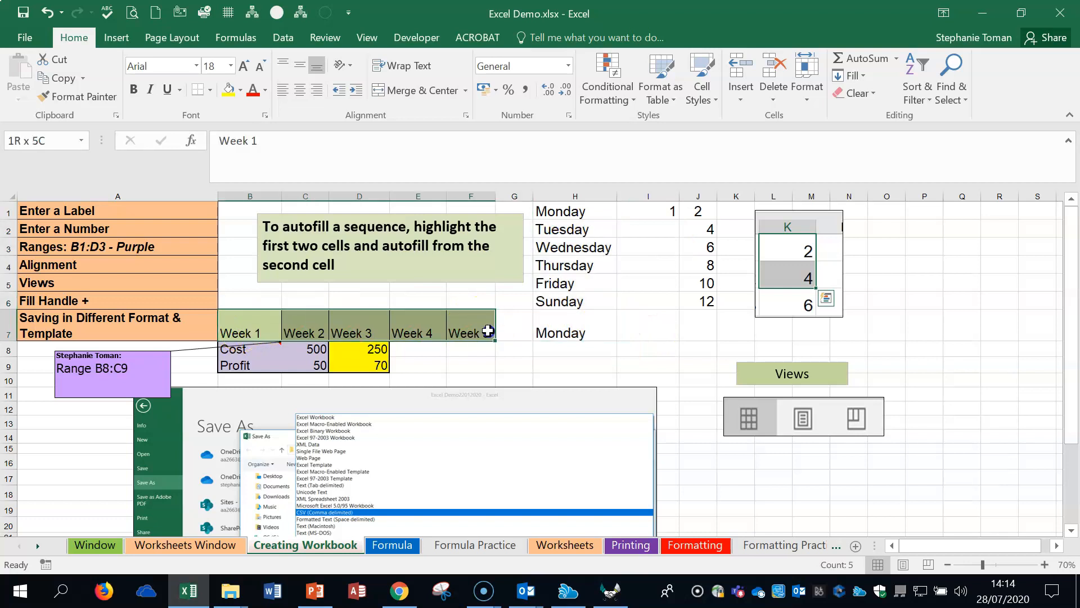
pyautogui.click(298, 66)
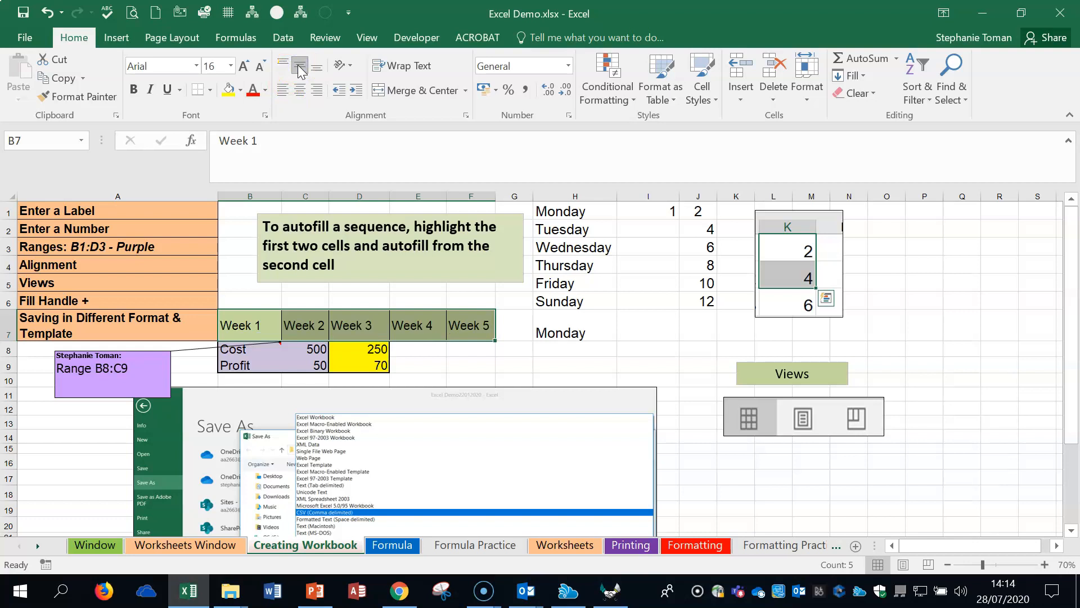
pyautogui.click(283, 63)
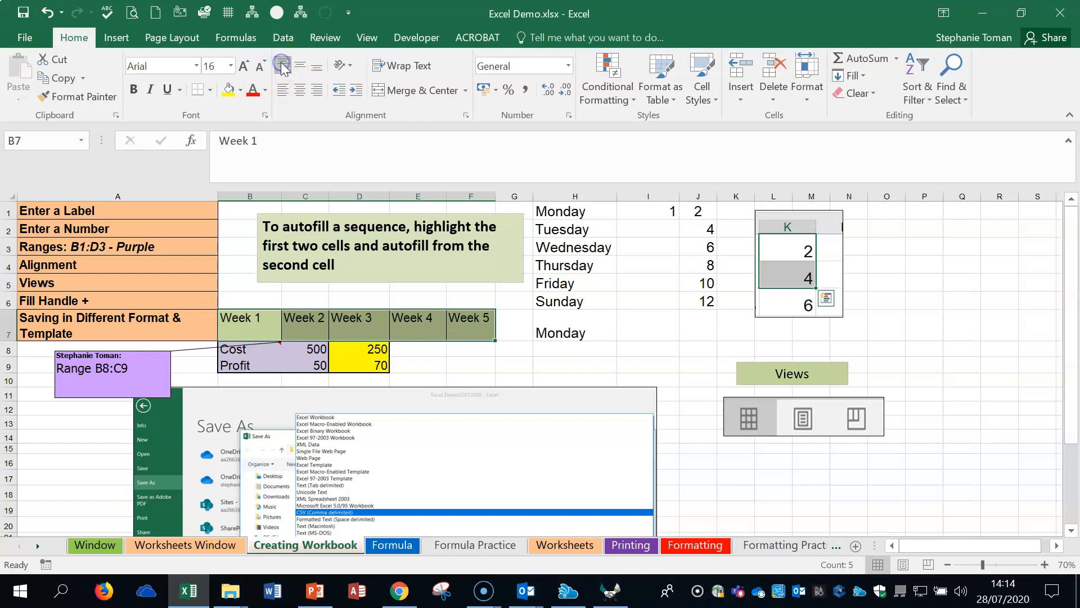
pyautogui.click(319, 67)
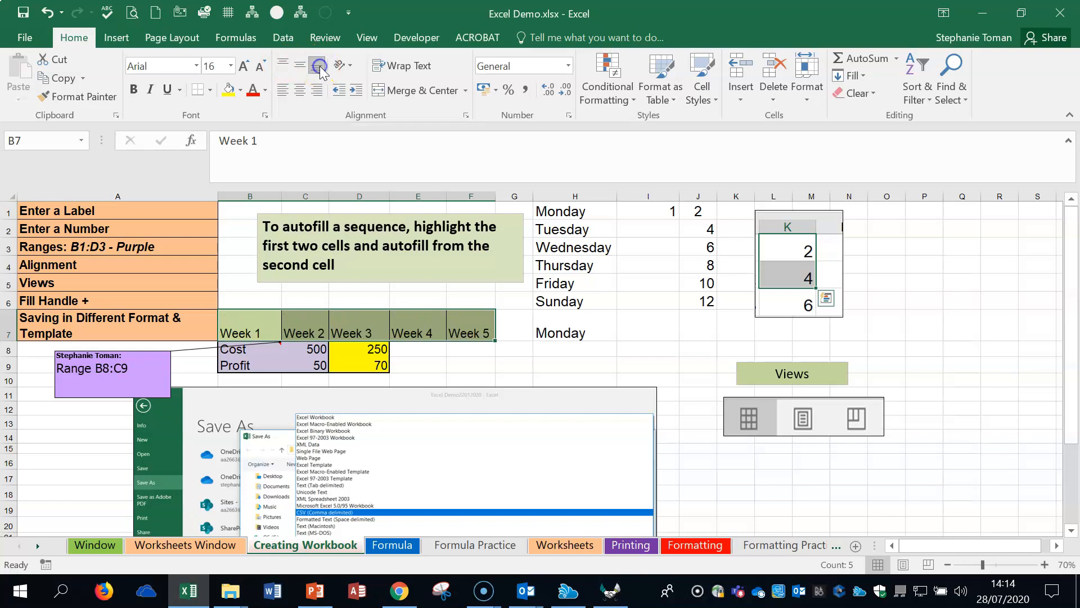
pyautogui.click(299, 66)
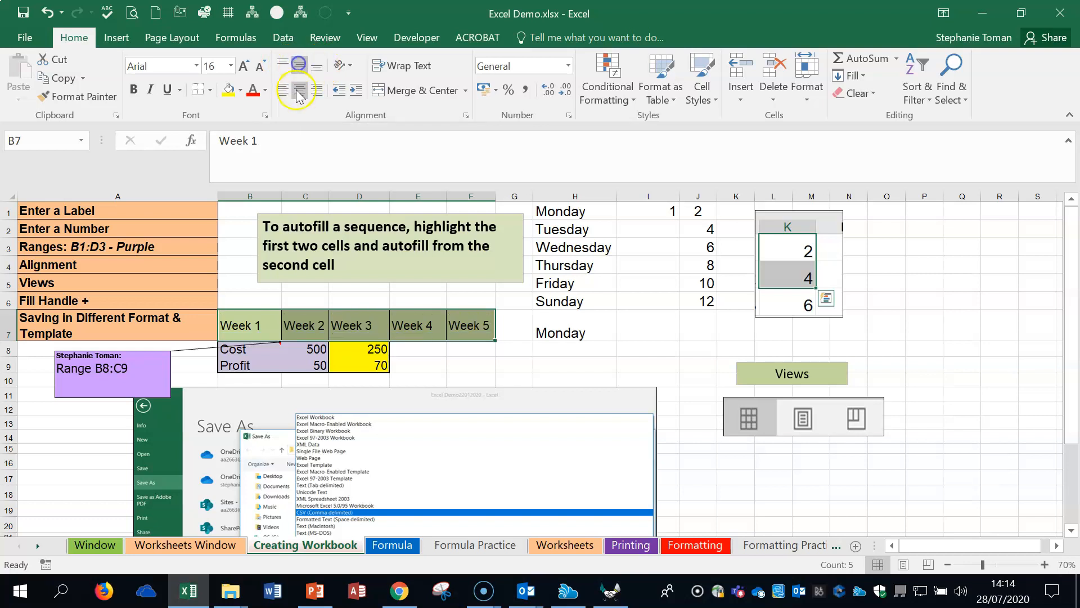
pyautogui.click(300, 90)
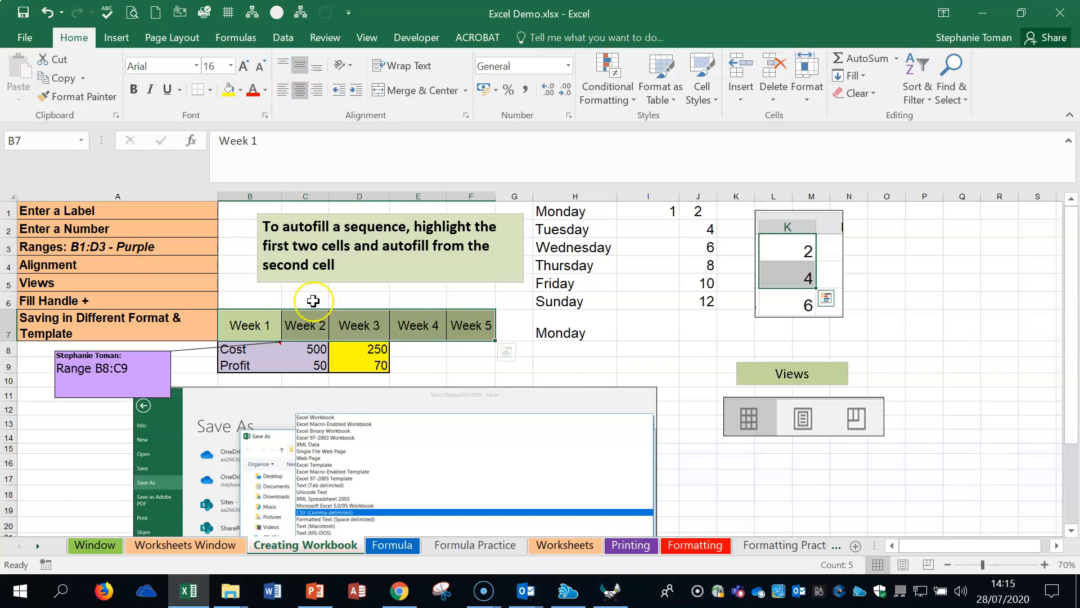
# Step: Compare selecting cells J4:J7 with autofilling, and autofill the weekday names from H1 down to H9
pyautogui.click(111, 303)
pyautogui.moveTo(594, 215); pyautogui.dragTo(616, 336)
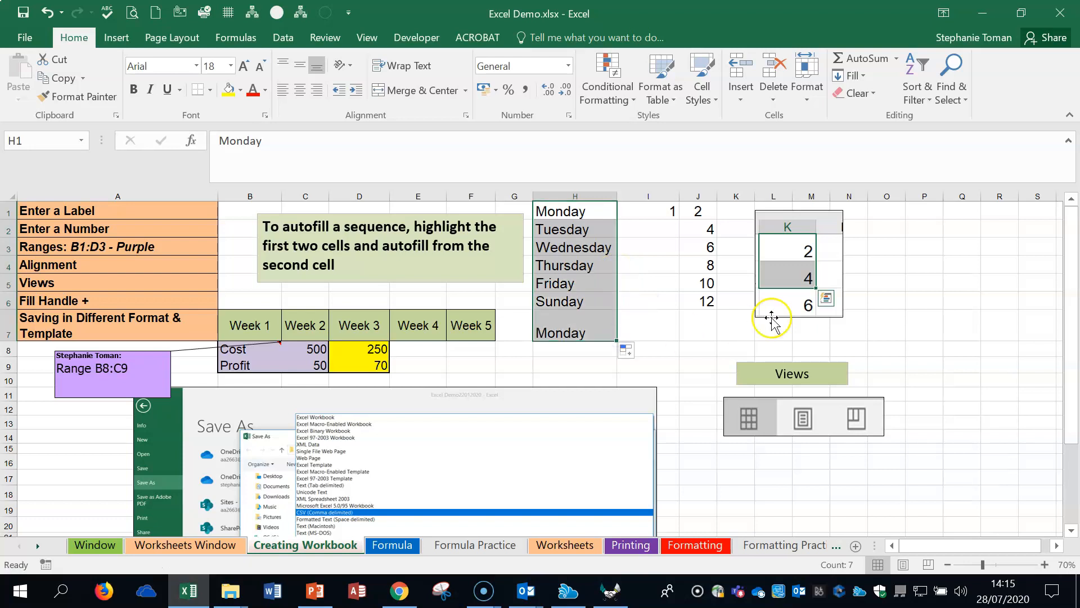
pyautogui.click(704, 264)
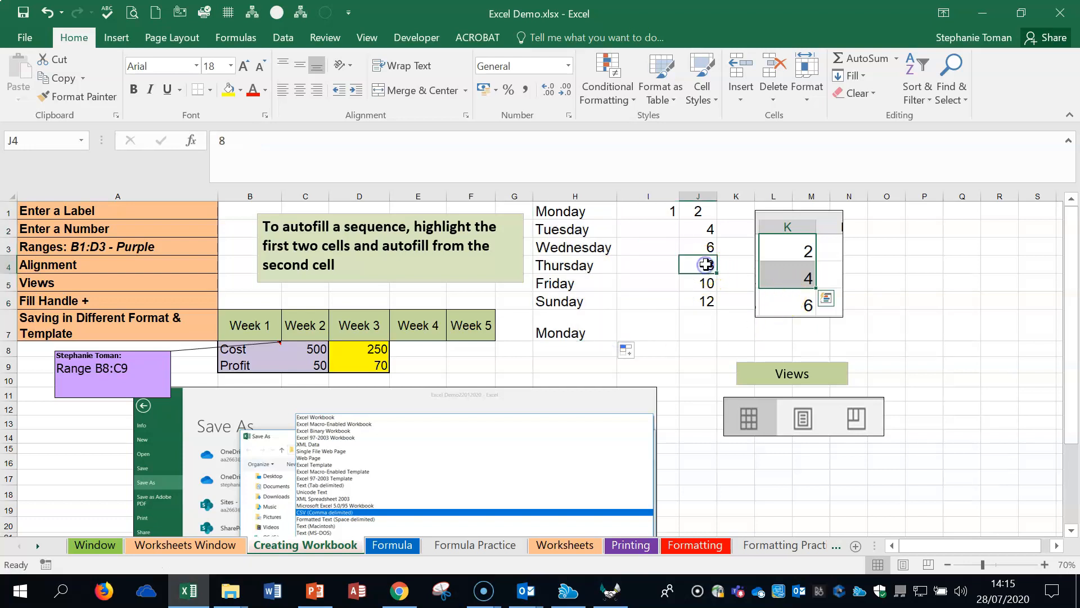
pyautogui.moveTo(706, 264); pyautogui.dragTo(709, 324)
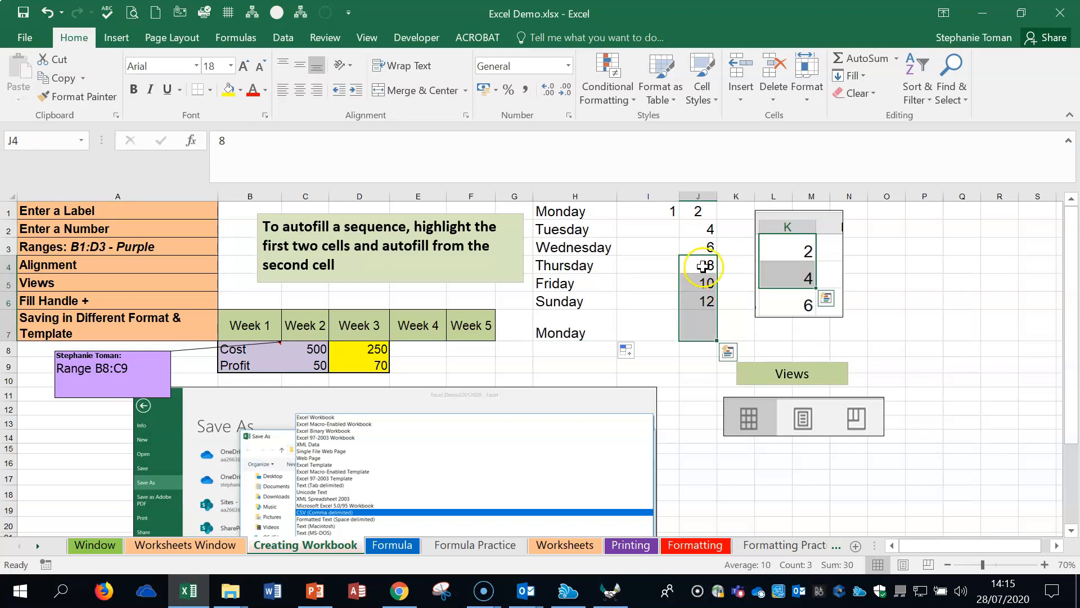
pyautogui.click(588, 281)
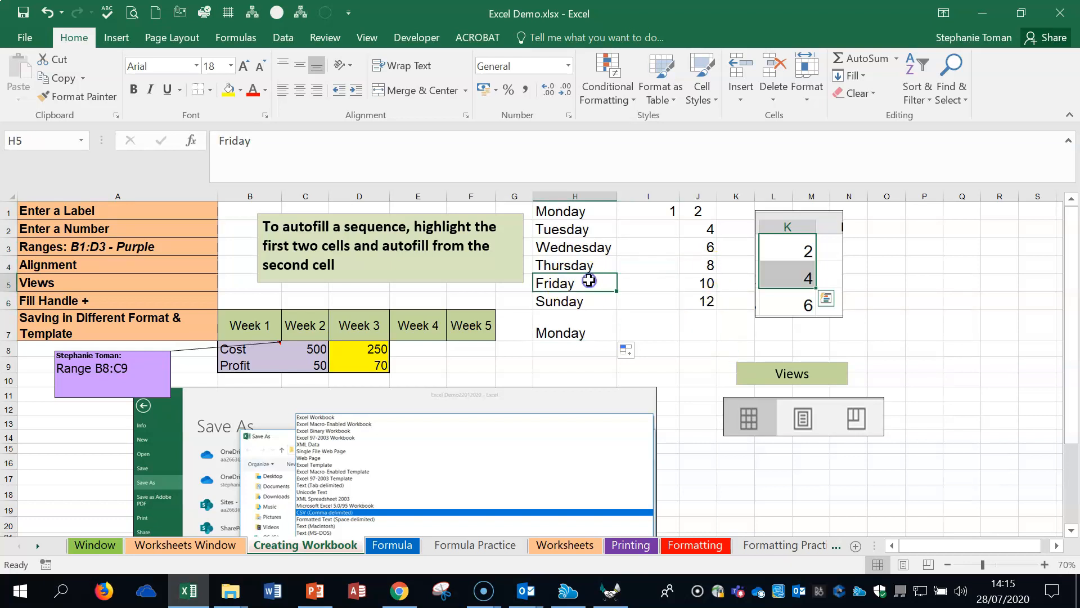
pyautogui.click(607, 213)
pyautogui.moveTo(617, 217); pyautogui.dragTo(613, 371)
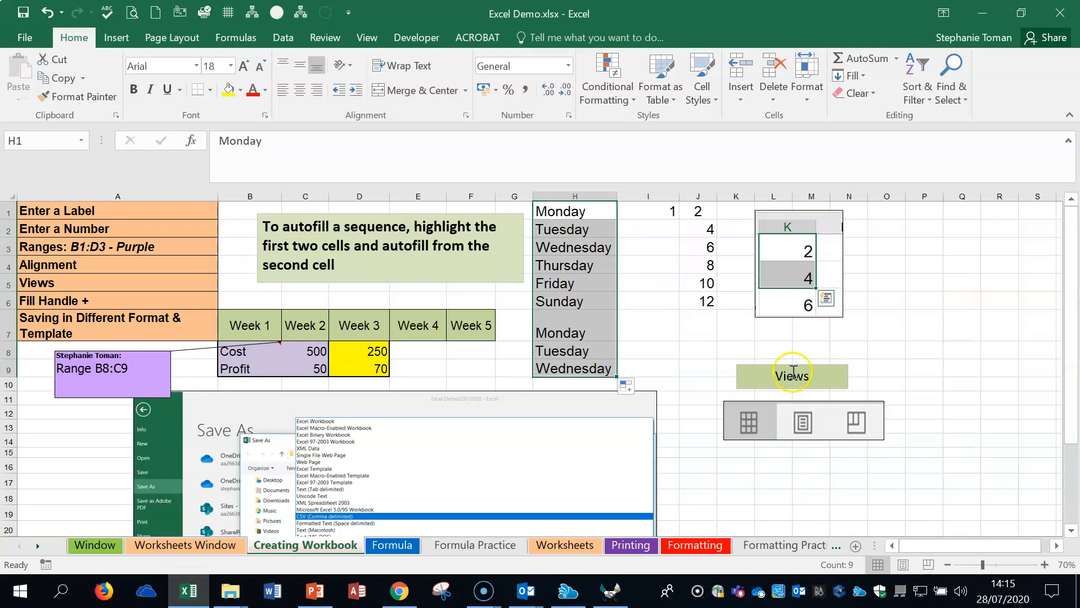
# Step: Start saving a copy of the workbook in the Excel Lecture Materials folder with the file type Excel 97-2003 Workbook (*.xls)
pyautogui.click(25, 37)
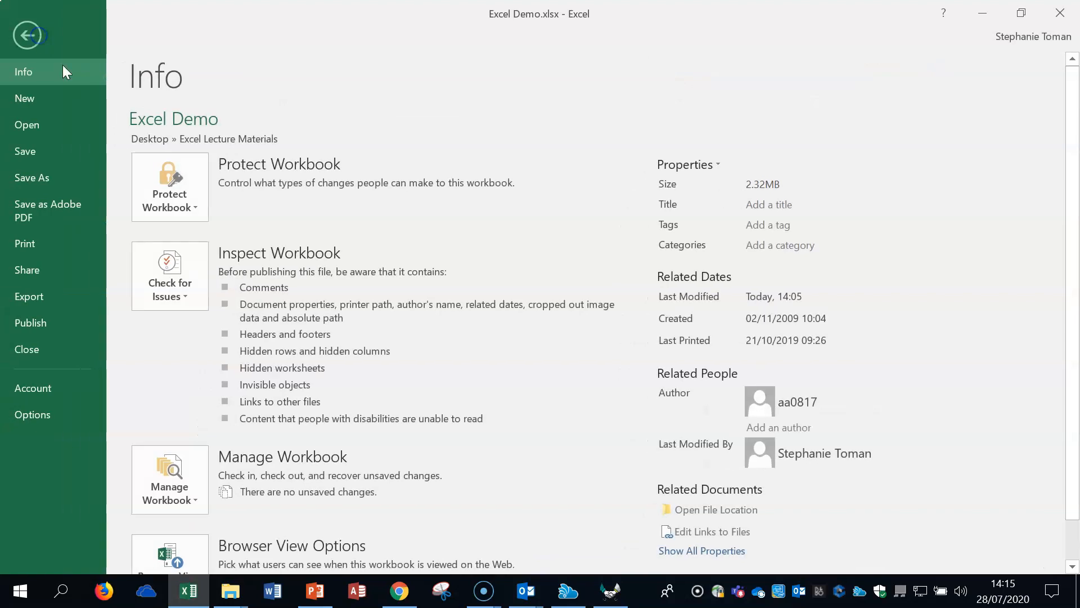
pyautogui.click(45, 180)
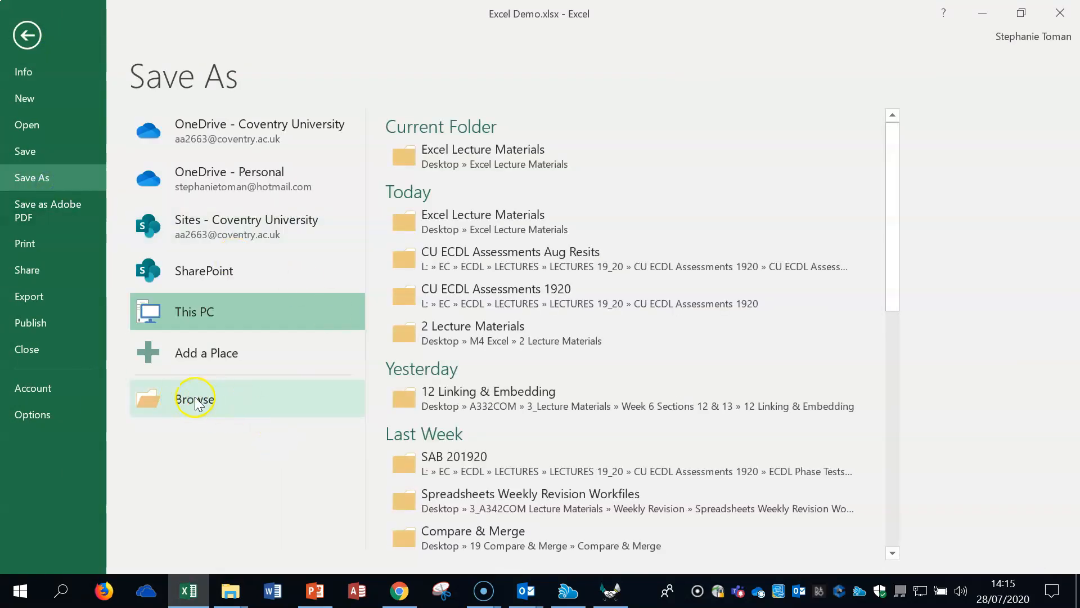
pyautogui.click(228, 403)
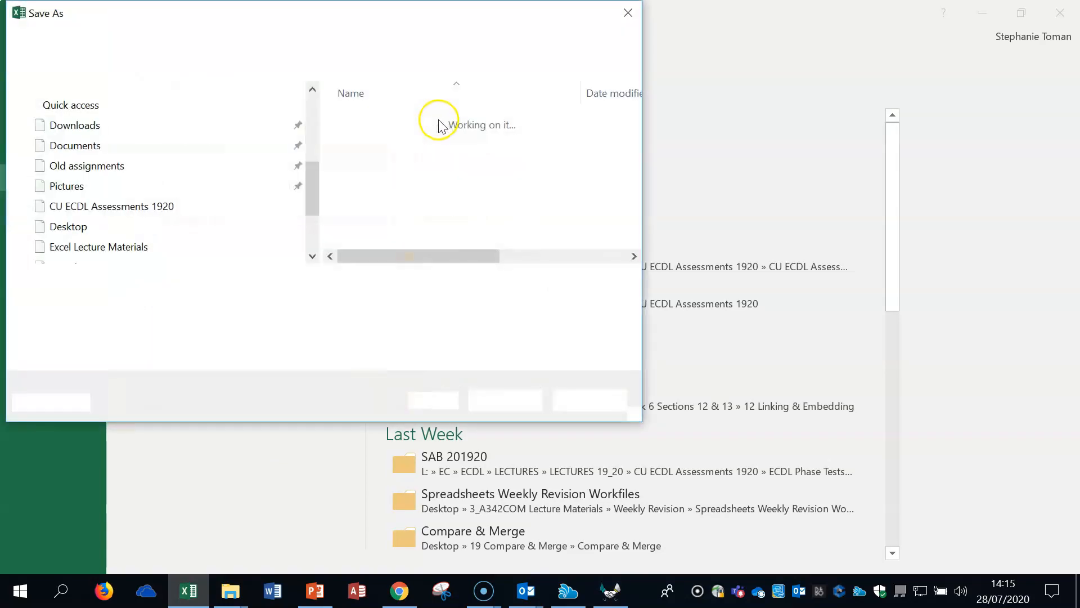
pyautogui.moveTo(392, 9); pyautogui.dragTo(635, 66)
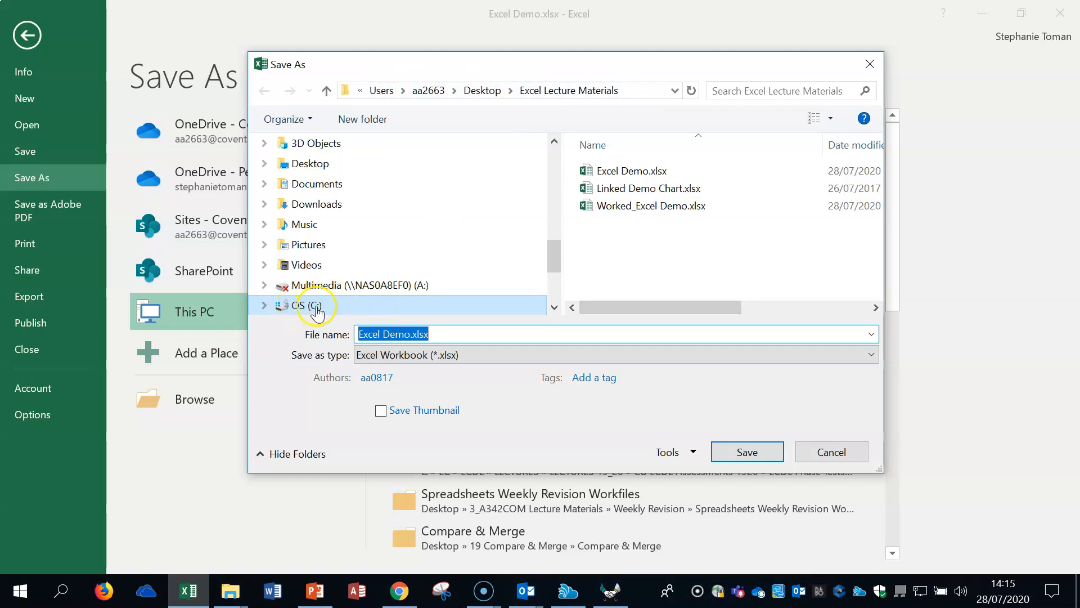
pyautogui.click(408, 357)
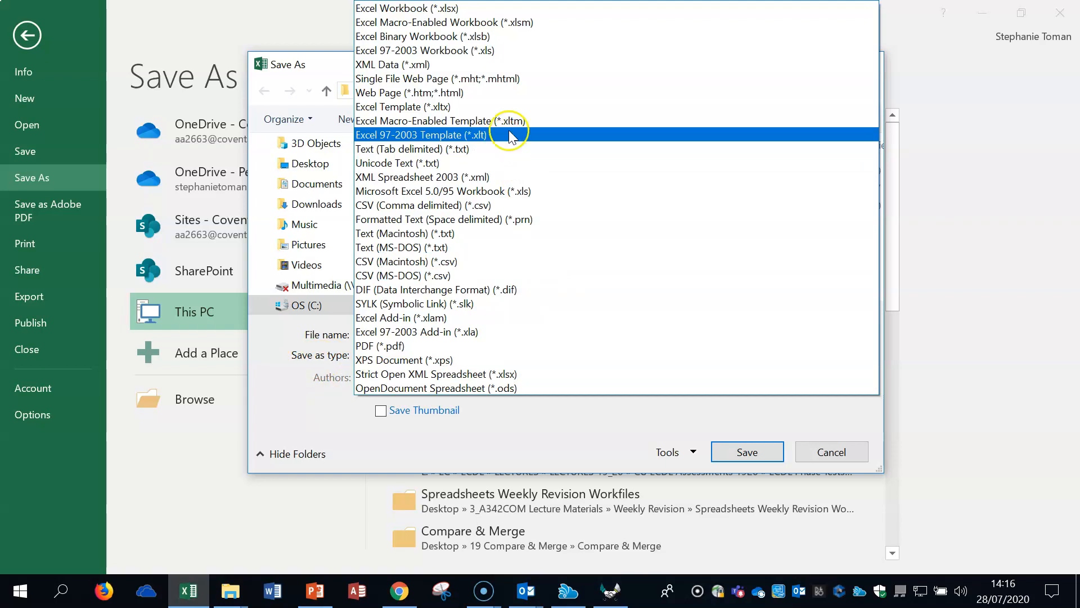
pyautogui.click(509, 51)
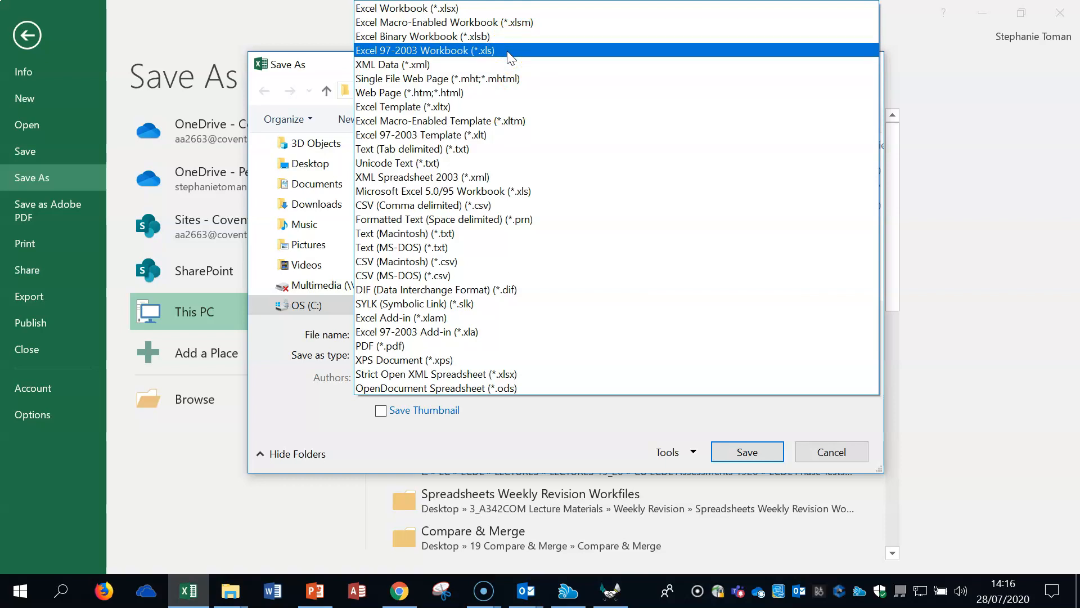
pyautogui.click(508, 52)
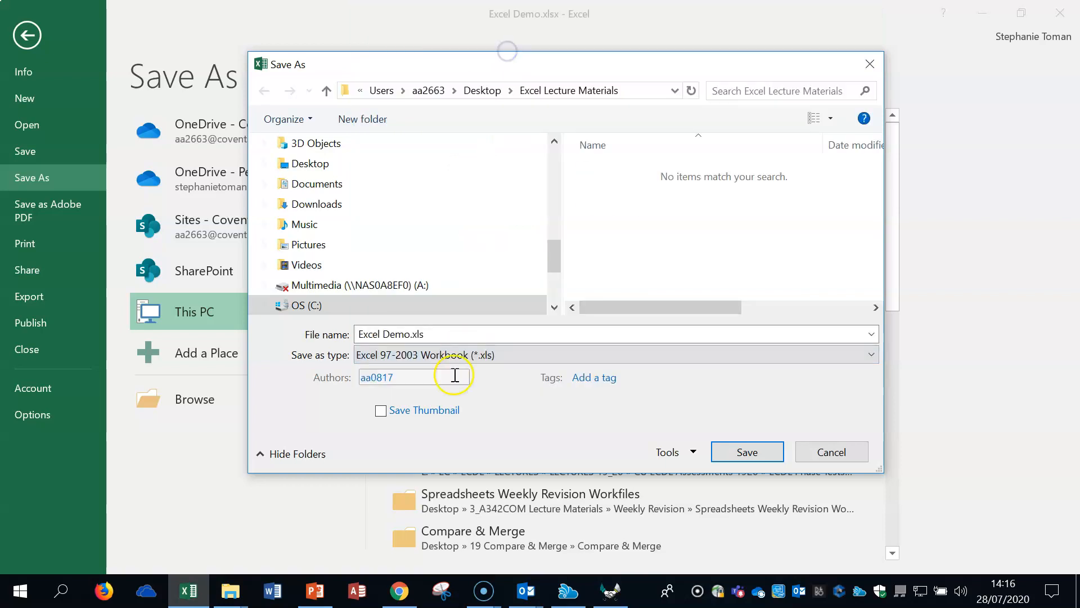
# Step: Set the file type back to Excel Workbook (*.xlsx), cancel saving the copy and return to the worksheet
pyautogui.click(505, 356)
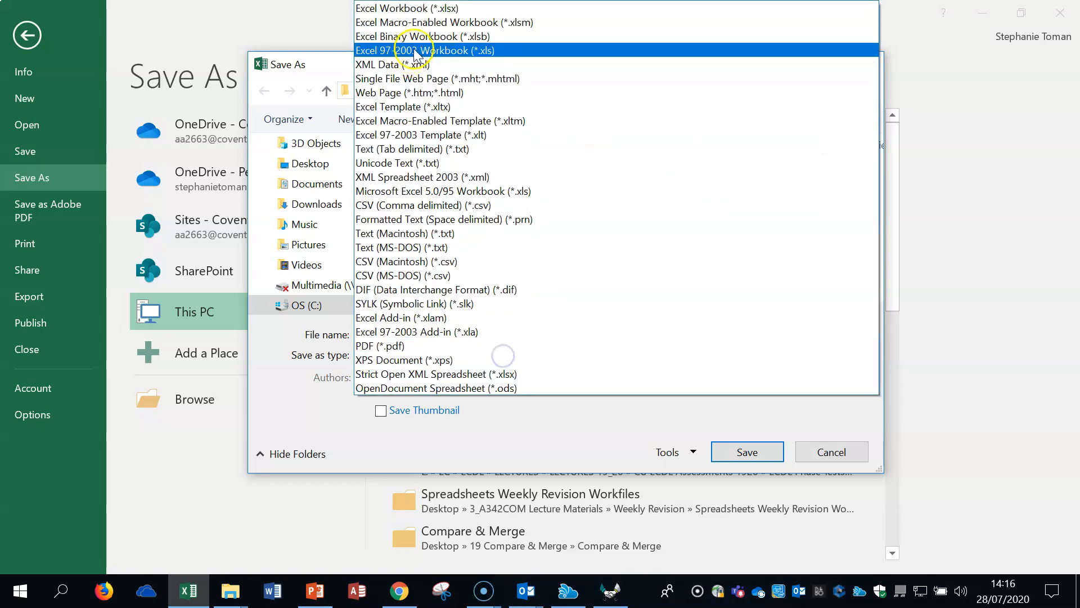
pyautogui.click(425, 10)
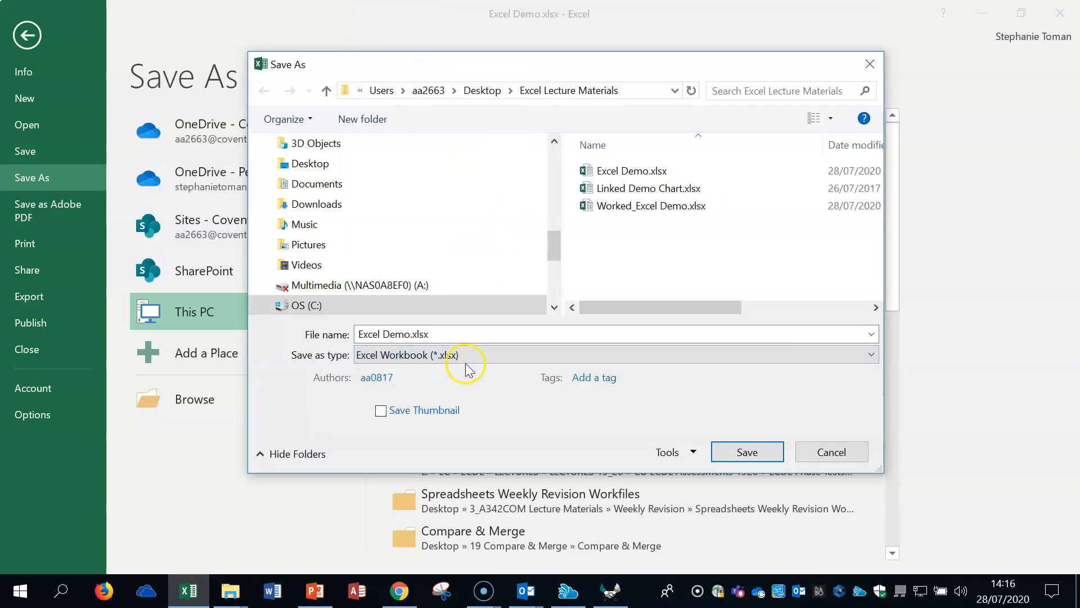
pyautogui.click(506, 355)
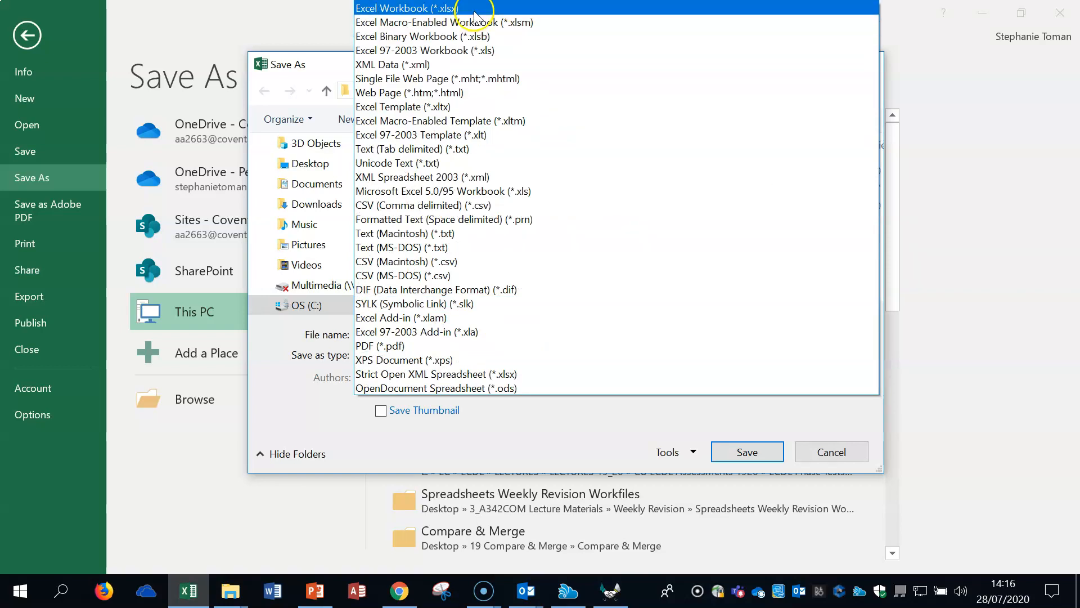
pyautogui.click(436, 9)
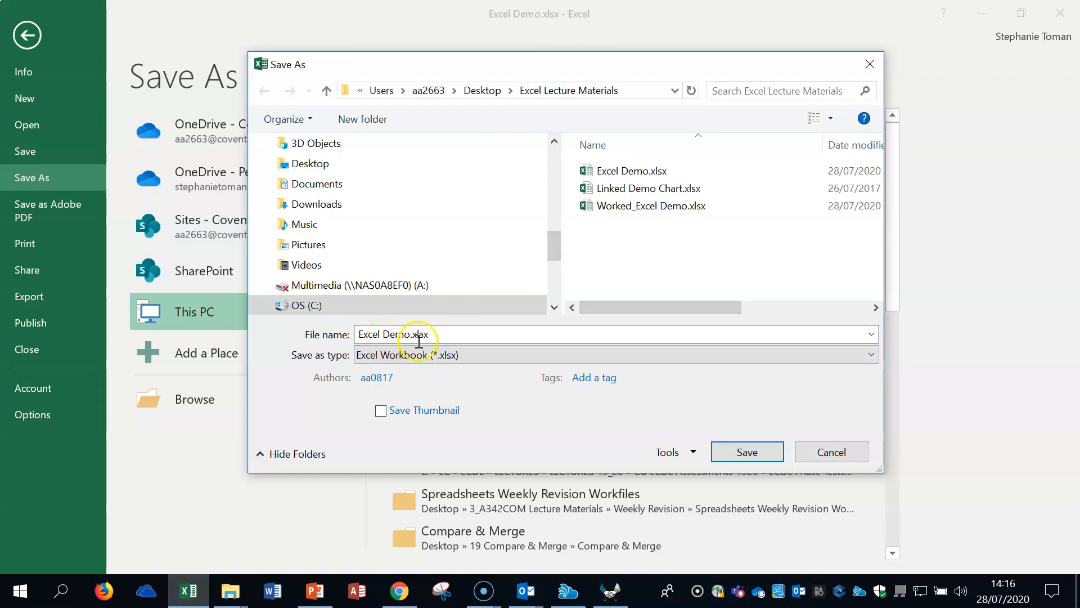
pyautogui.click(831, 453)
pyautogui.click(27, 35)
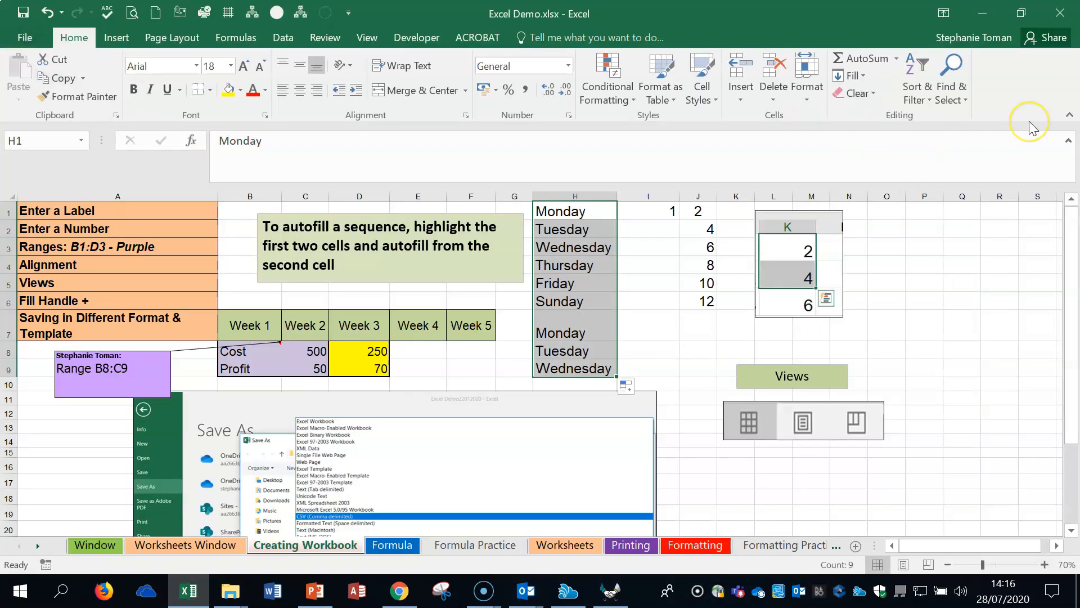
# Step: Deselect the weekday cells and show the Creating Workbook sheet in Page Layout view with its pages side by side
pyautogui.click(979, 399)
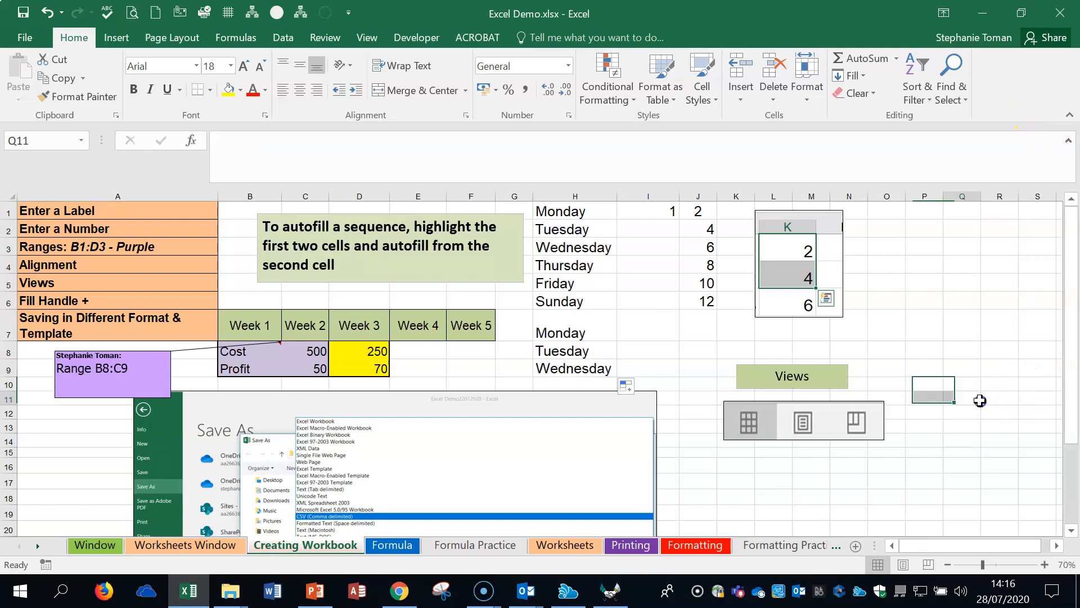
pyautogui.scroll(-2, 980, 401)
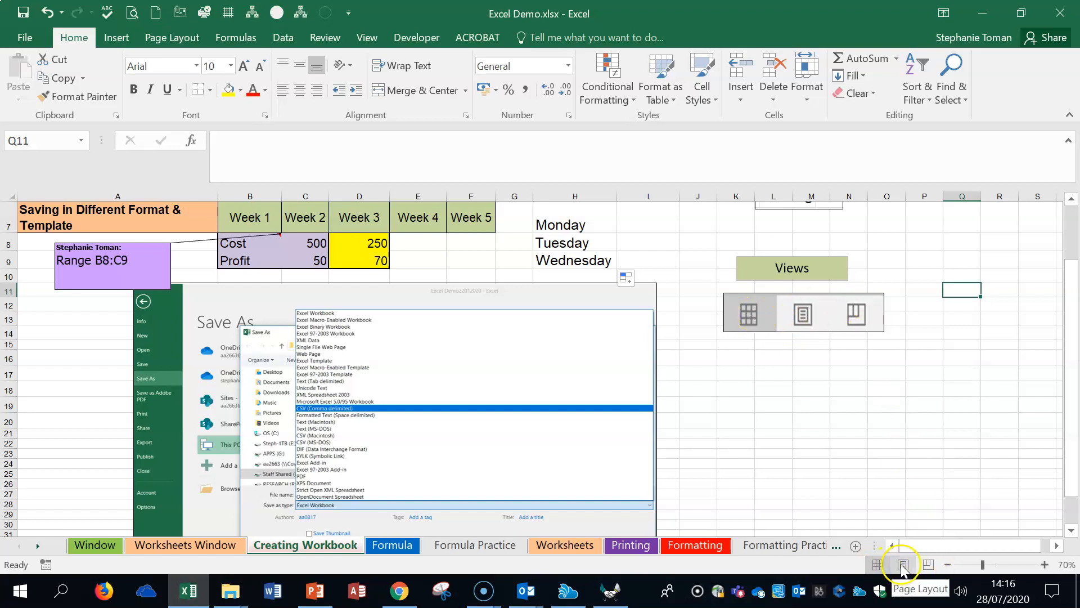
pyautogui.click(879, 565)
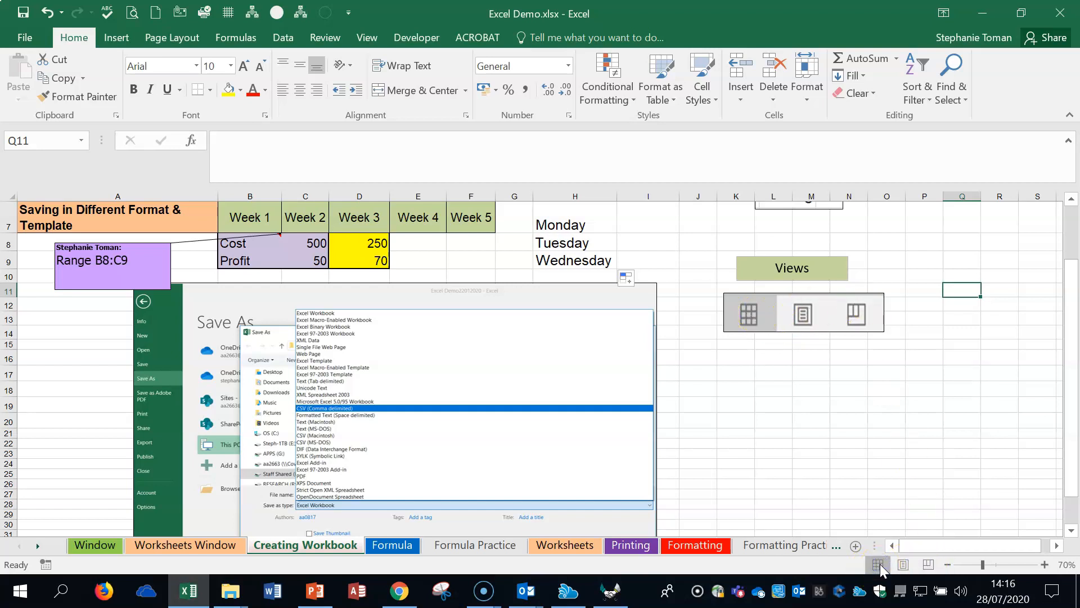
pyautogui.click(903, 565)
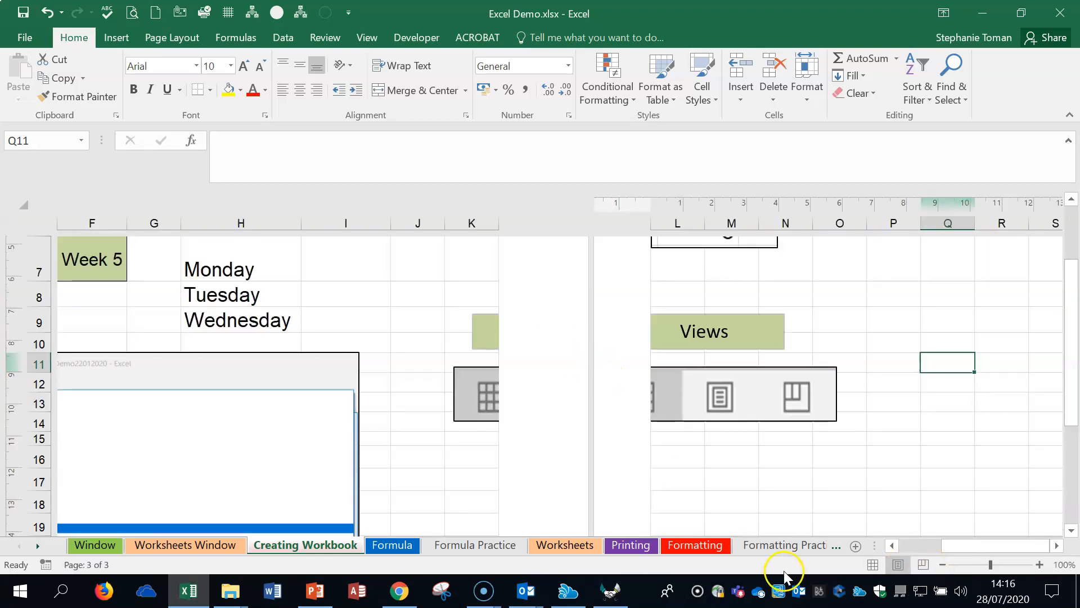
pyautogui.click(942, 564)
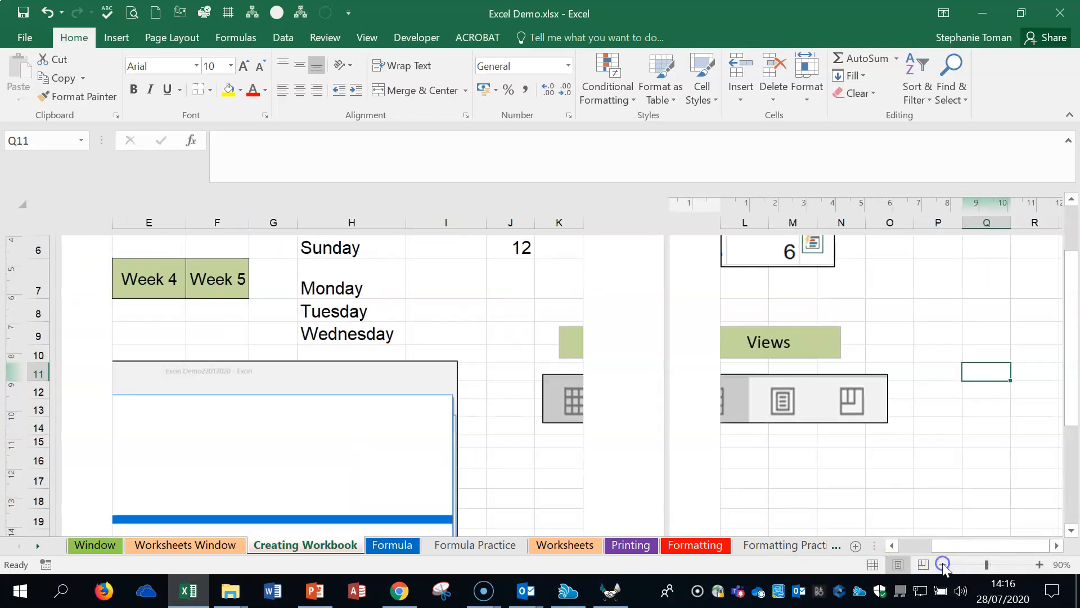
pyautogui.click(943, 564)
pyautogui.click(943, 564)
pyautogui.click(942, 564)
pyautogui.click(943, 564)
pyautogui.click(943, 564)
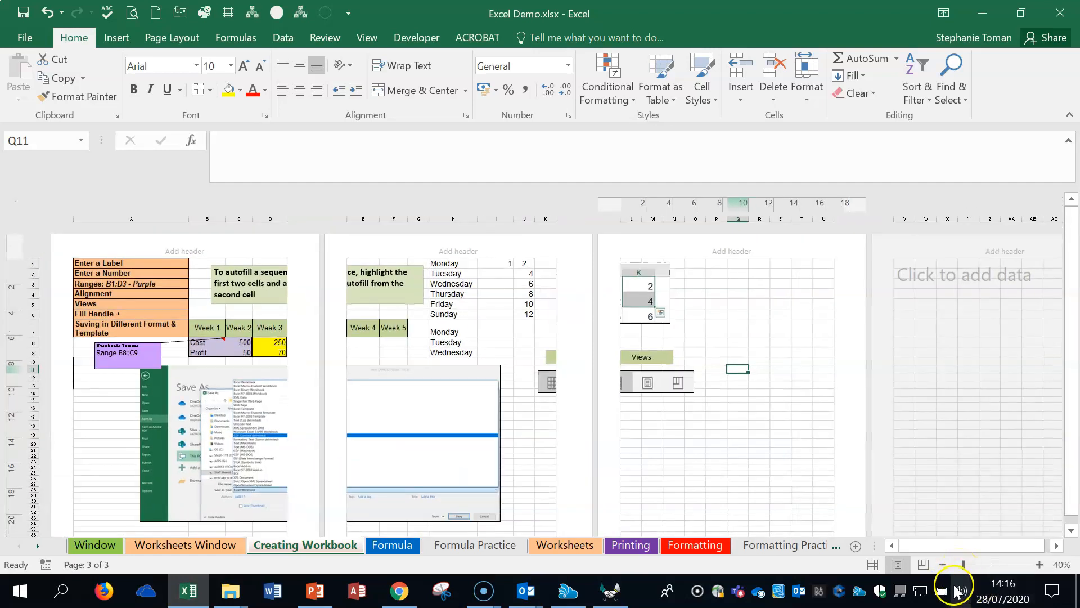
# Step: Change the page orientation of the Creating Workbook sheet to Landscape
pyautogui.click(176, 39)
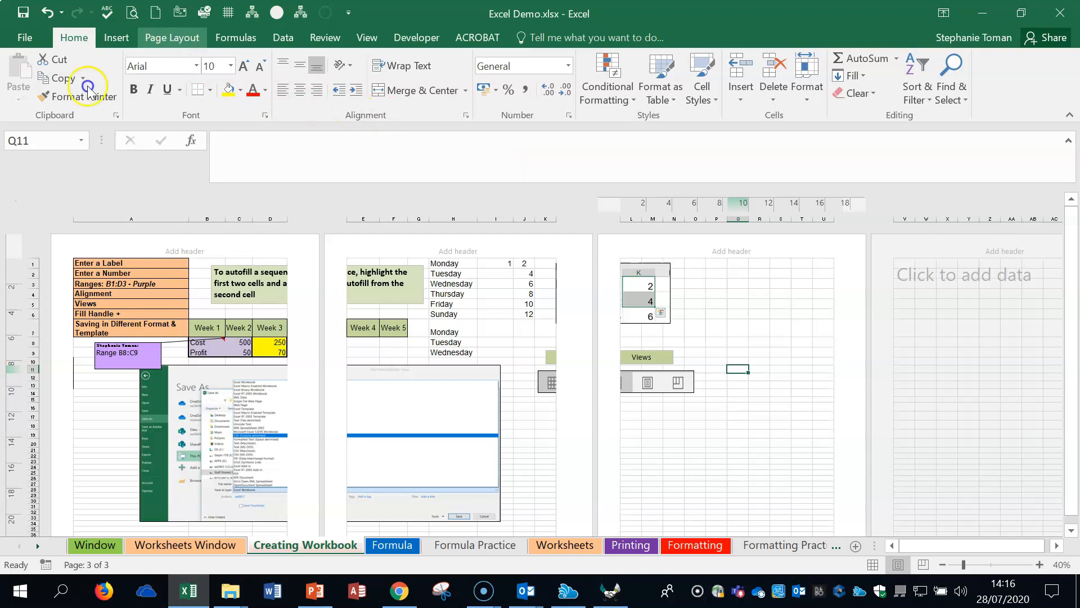
pyautogui.click(162, 94)
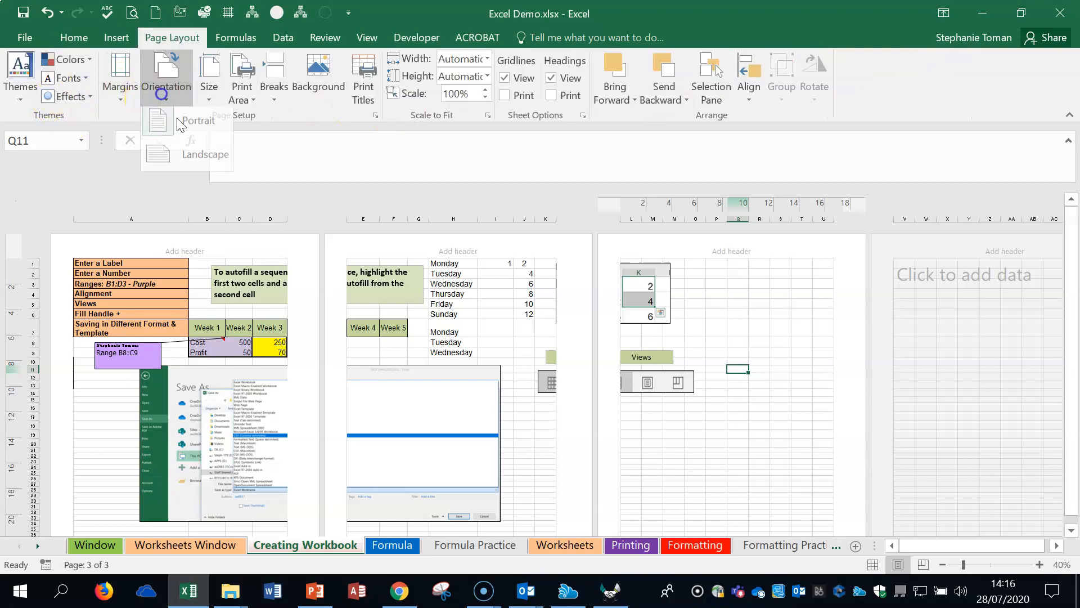
pyautogui.click(190, 154)
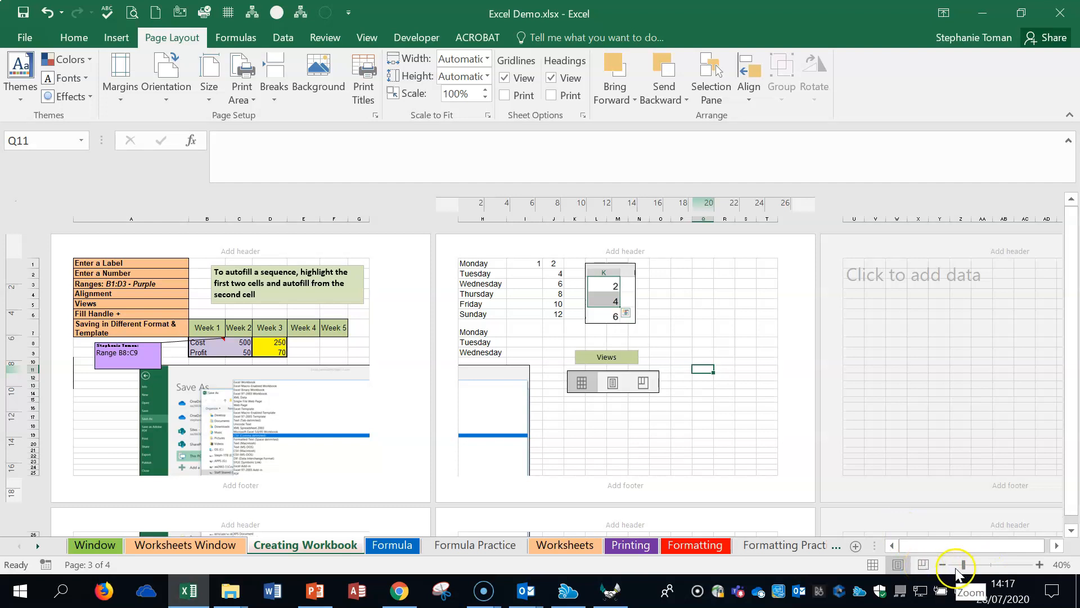
# Step: Use Page Break Preview to move the vertical page break so columns A to O fit on one page, and return to Page Layout view
pyautogui.click(923, 565)
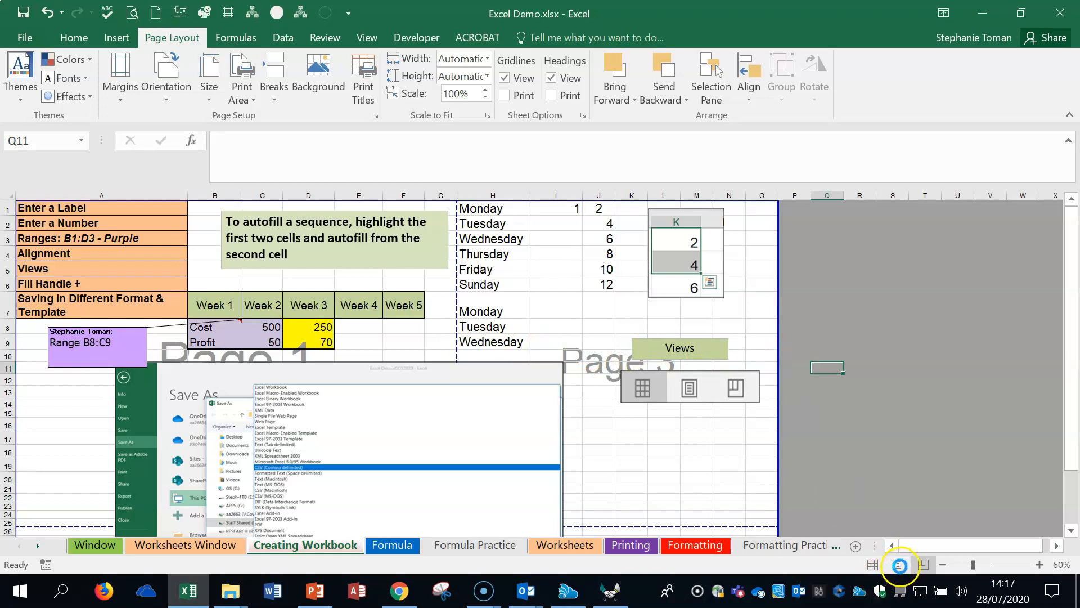
pyautogui.click(899, 564)
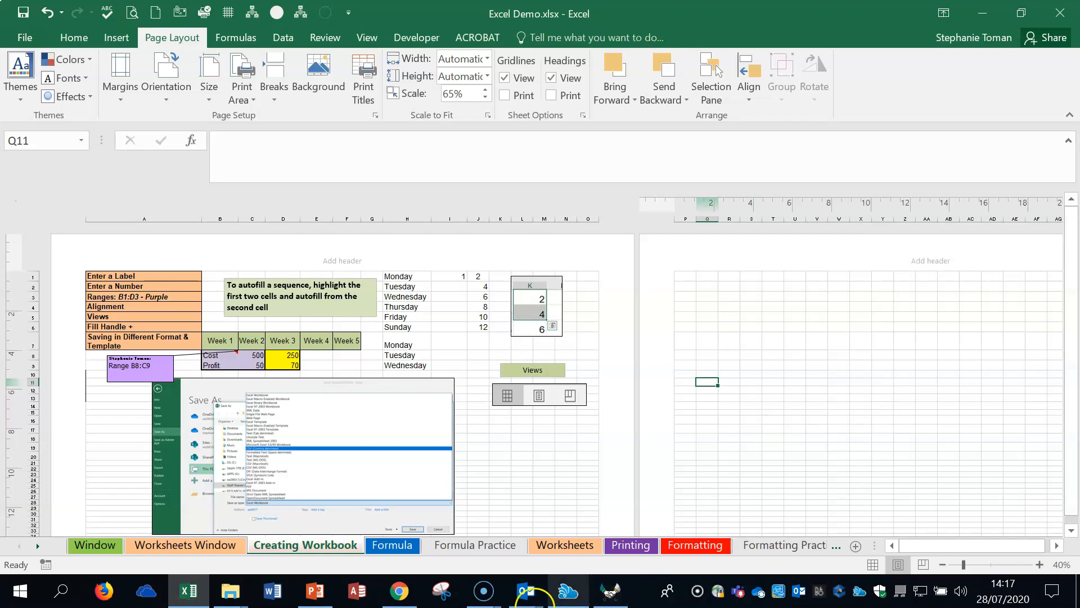
# Step: Open the Formula sheet at 90% zoom and review the budget table, operators, error list and formula notes
pyautogui.click(382, 546)
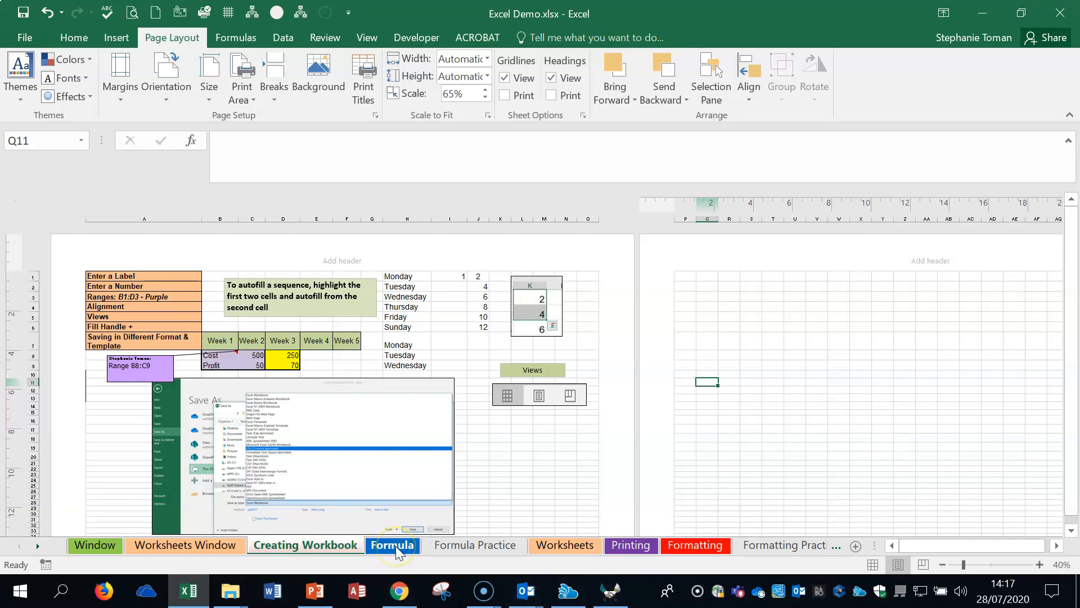
pyautogui.click(1040, 564)
pyautogui.click(1039, 564)
pyautogui.click(1039, 564)
pyautogui.scroll(3, 852, 445)
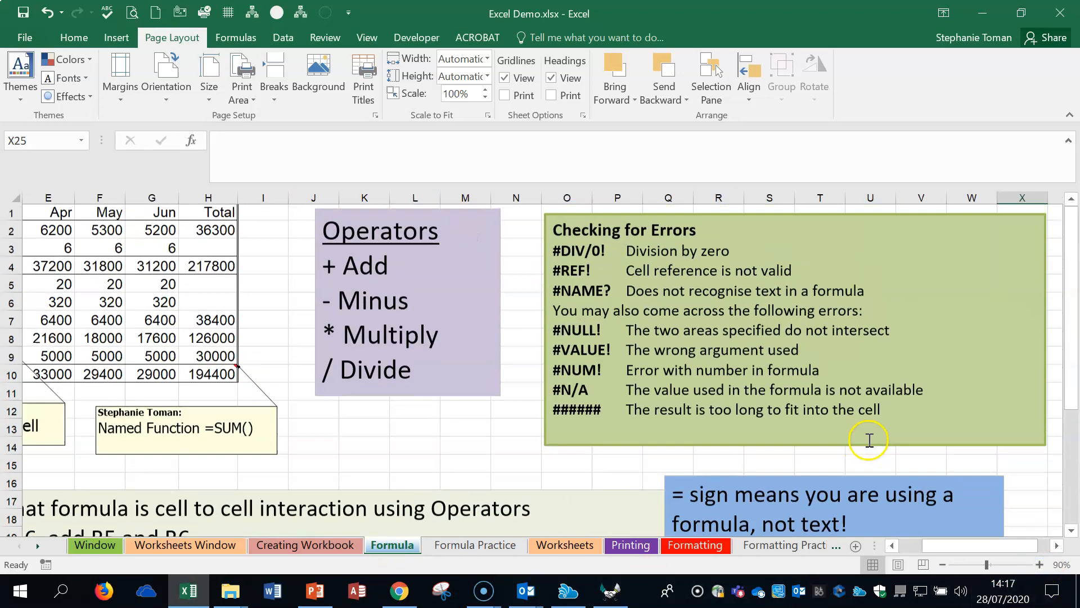
pyautogui.moveTo(937, 545); pyautogui.dragTo(914, 547)
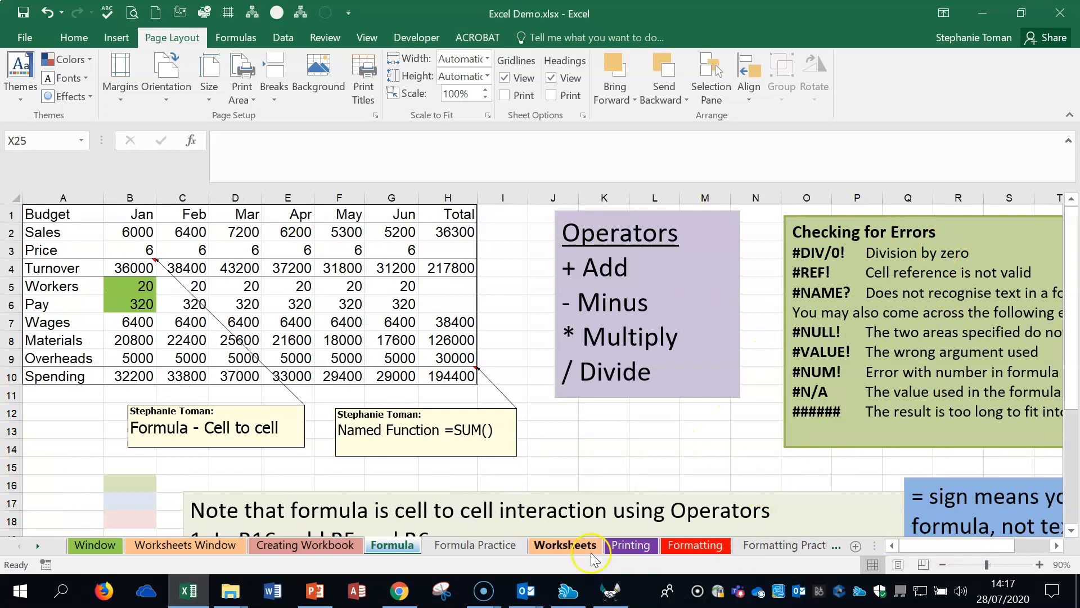
pyautogui.scroll(-2, 562, 399)
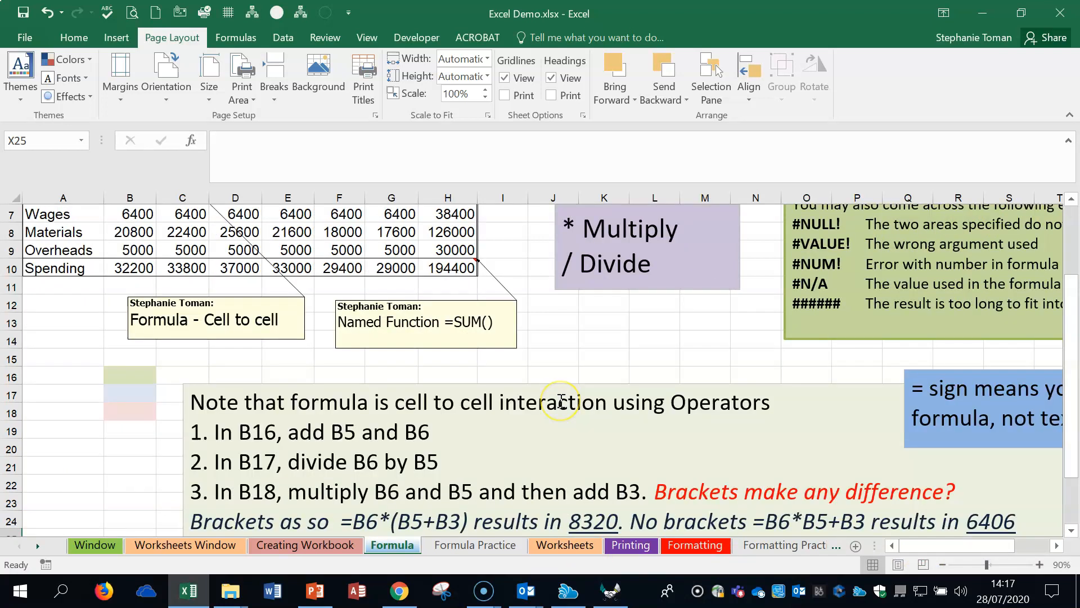
pyautogui.scroll(2, 561, 400)
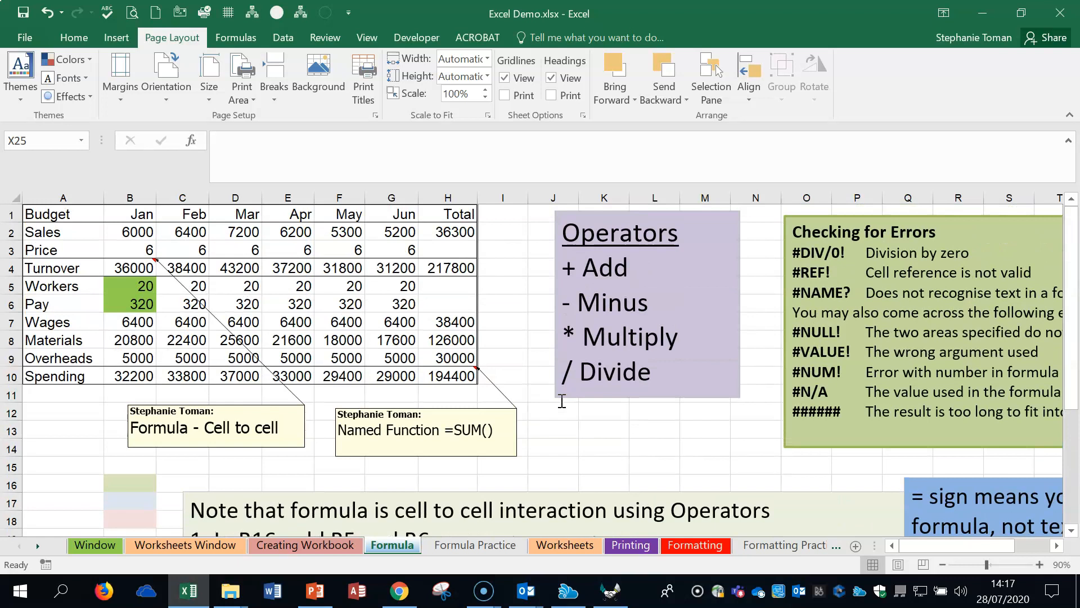
pyautogui.moveTo(932, 546); pyautogui.dragTo(951, 546)
pyautogui.scroll(-2, 922, 487)
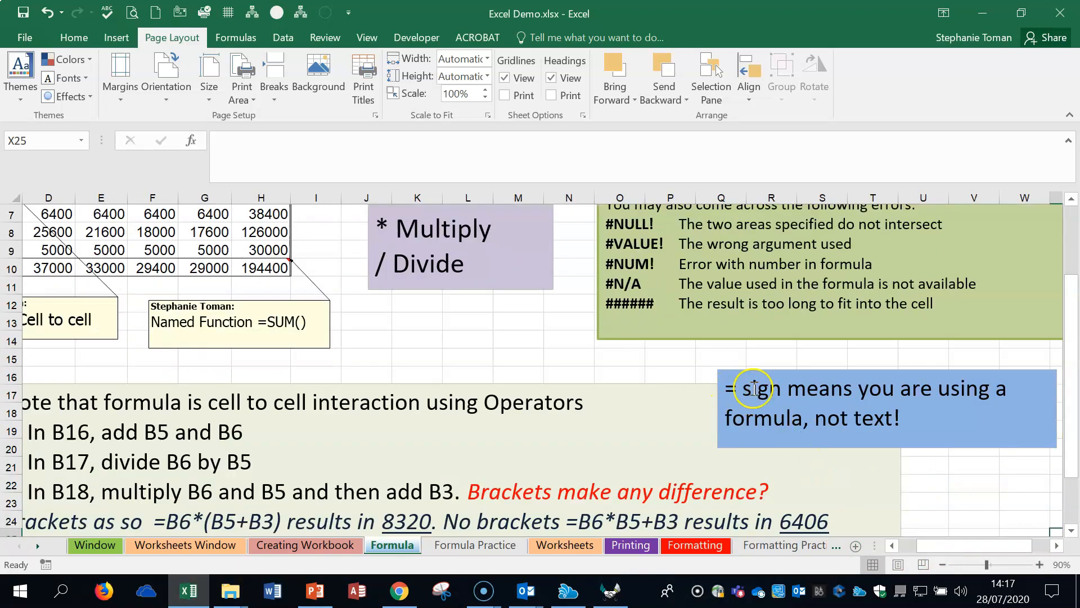
pyautogui.scroll(2, 754, 388)
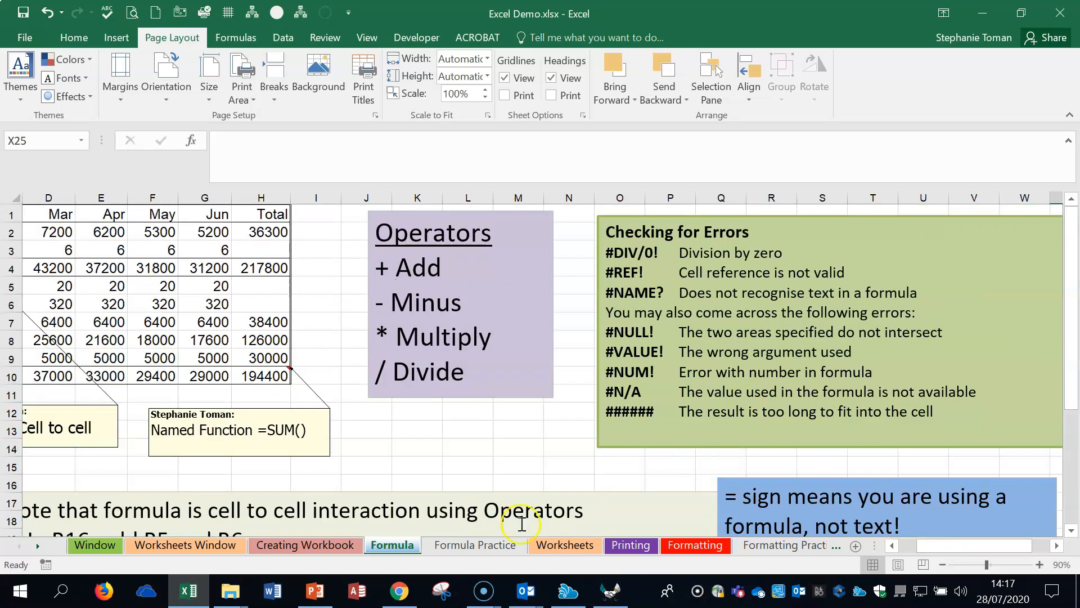
pyautogui.click(414, 467)
pyautogui.write('=')
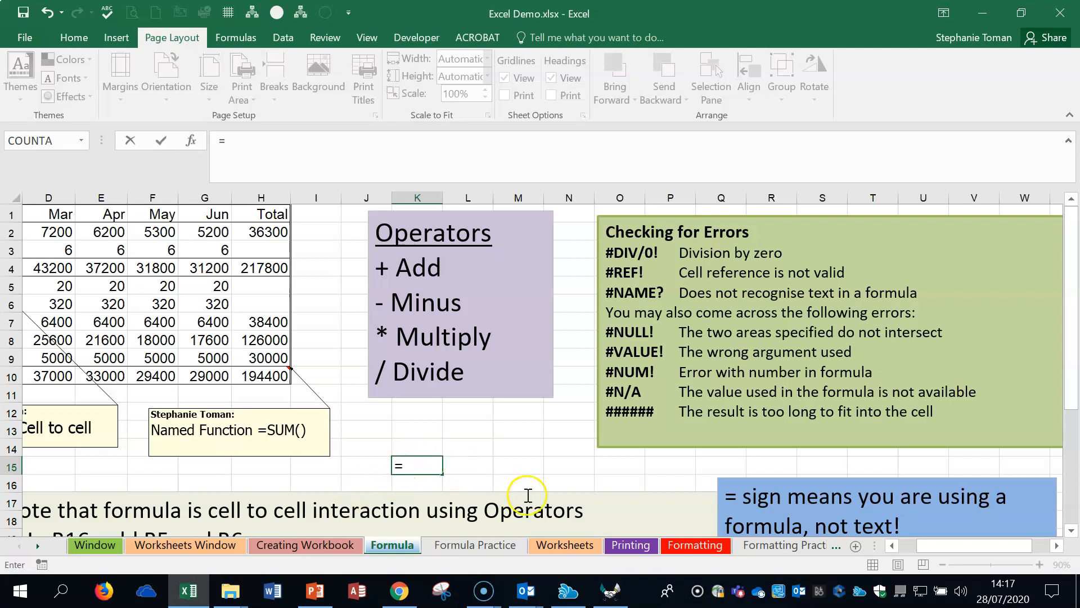
pyautogui.press('Escape')
# Step: Inspect the January Turnover formula in cell B4 and fill it across row 4 to H4
pyautogui.moveTo(933, 545); pyautogui.dragTo(902, 546)
pyautogui.click(139, 243)
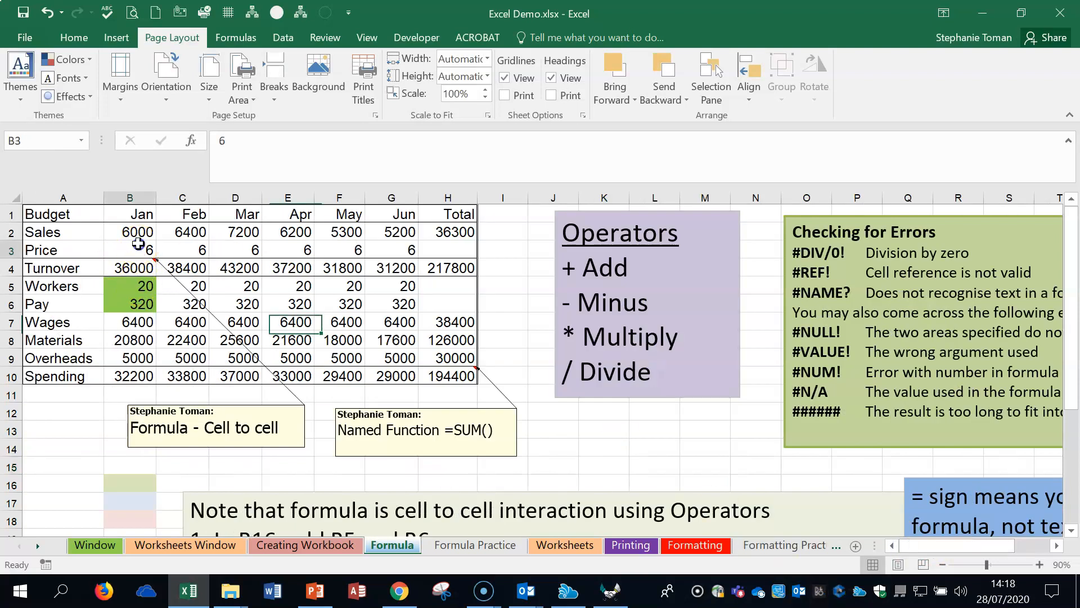
pyautogui.click(136, 264)
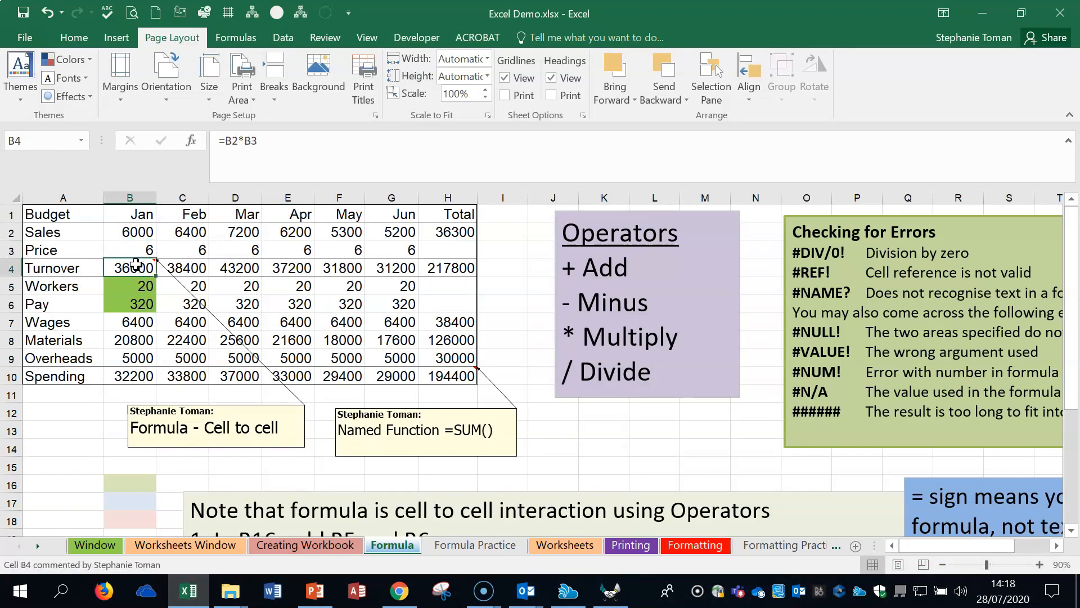
pyautogui.doubleClick(133, 269)
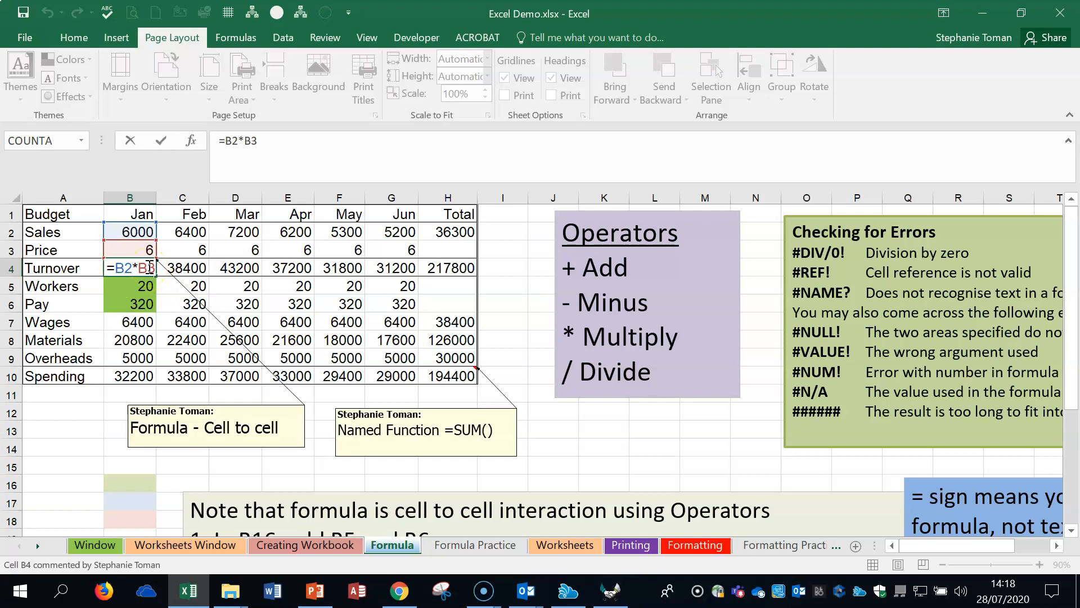
pyautogui.press('Return')
pyautogui.click(149, 269)
pyautogui.moveTo(158, 275); pyautogui.dragTo(465, 279)
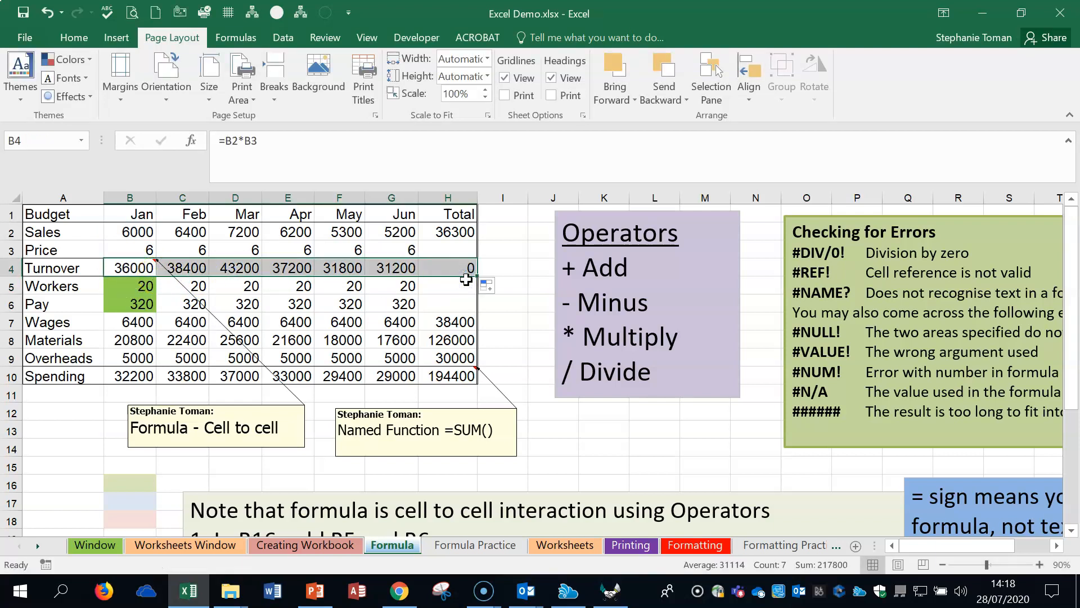
# Step: Clear the January Turnover cell B4 and rebuild it as =B2*B3, multiplying Sales by Price
pyautogui.click(121, 268)
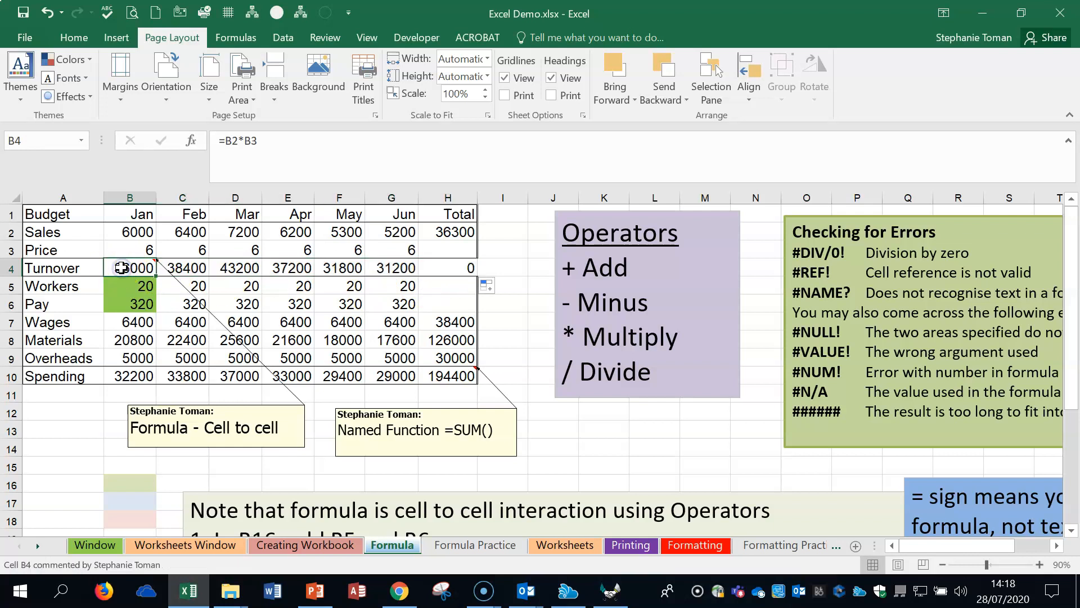
pyautogui.press('Delete')
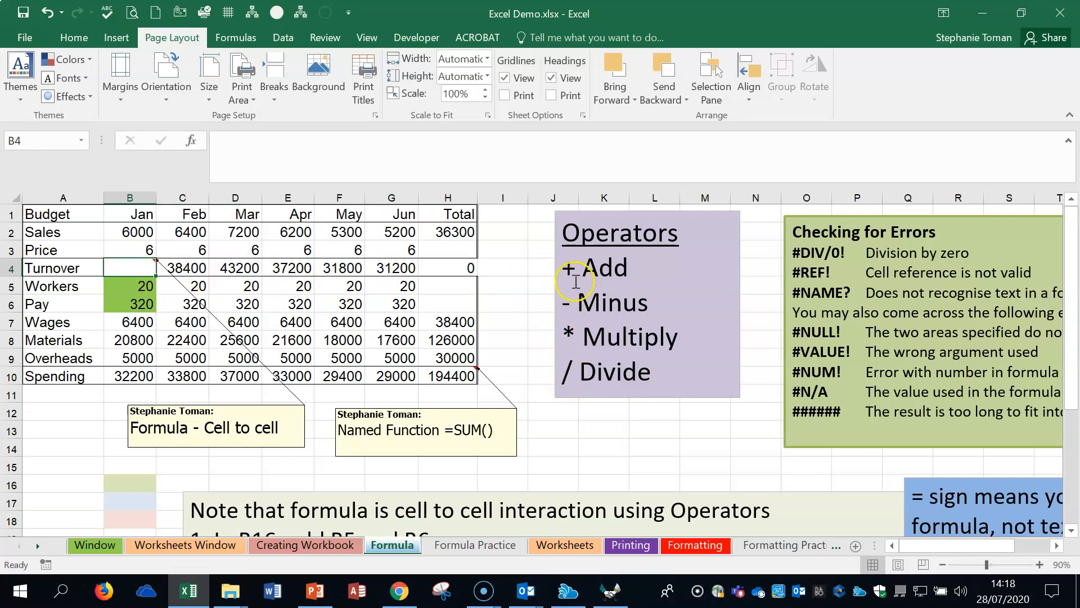
pyautogui.click(132, 268)
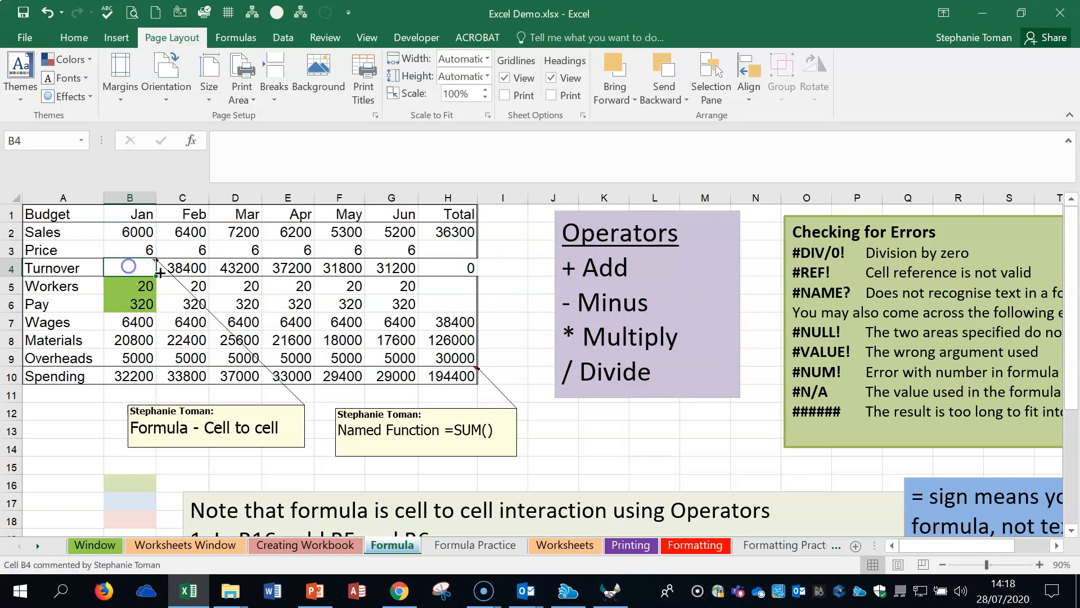
pyautogui.write('=')
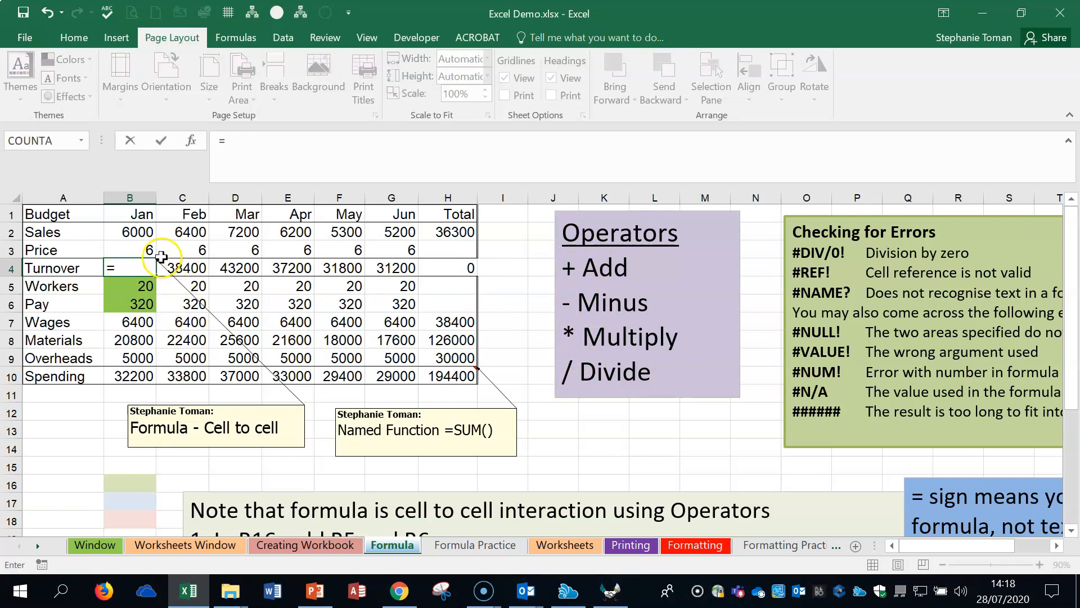
pyautogui.click(140, 236)
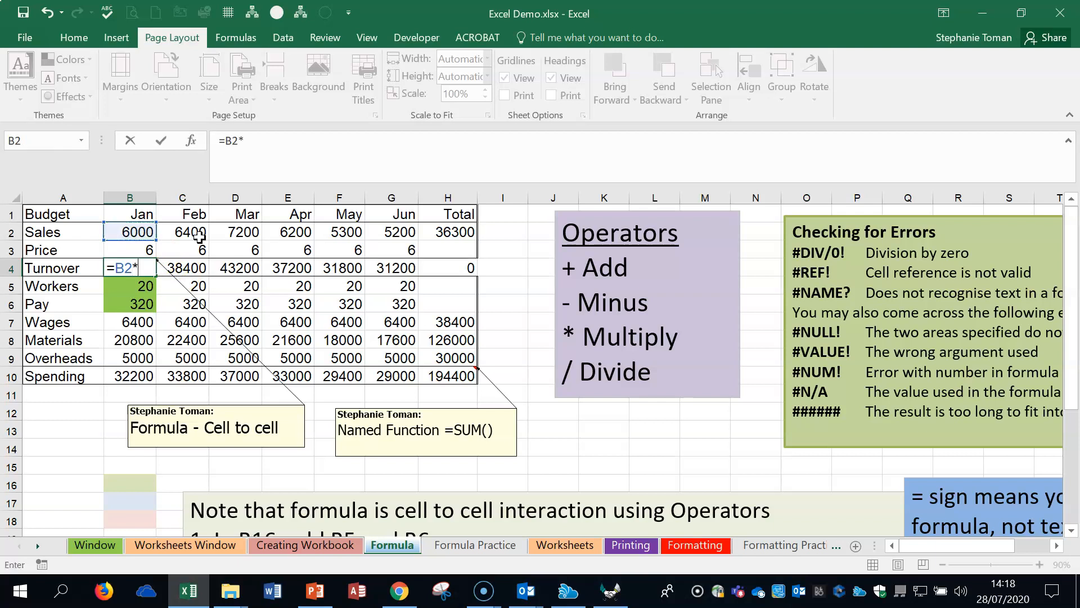
pyautogui.click(123, 247)
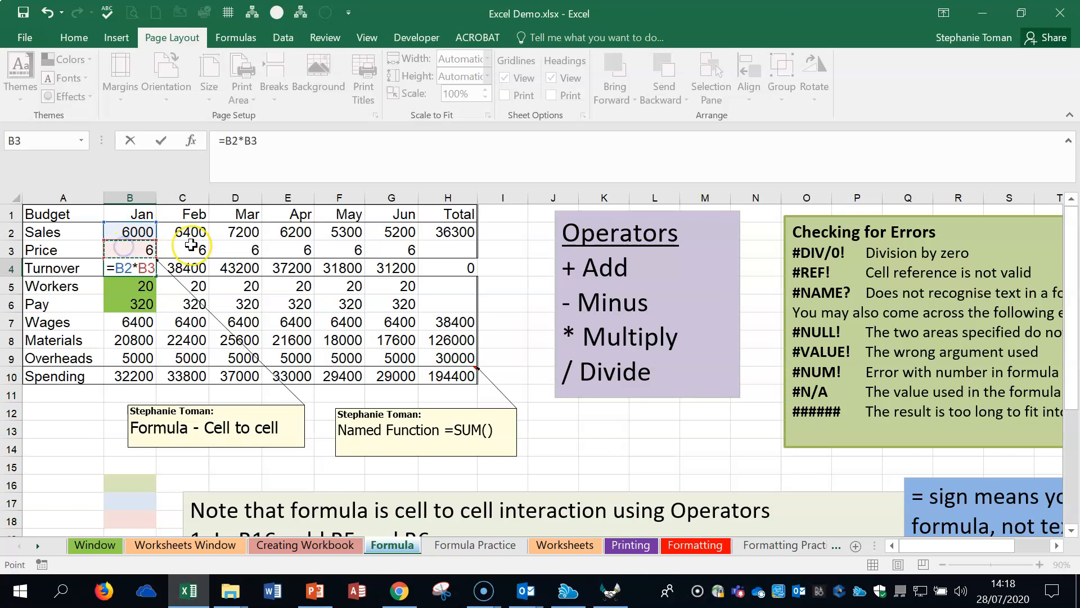
pyautogui.press('Return')
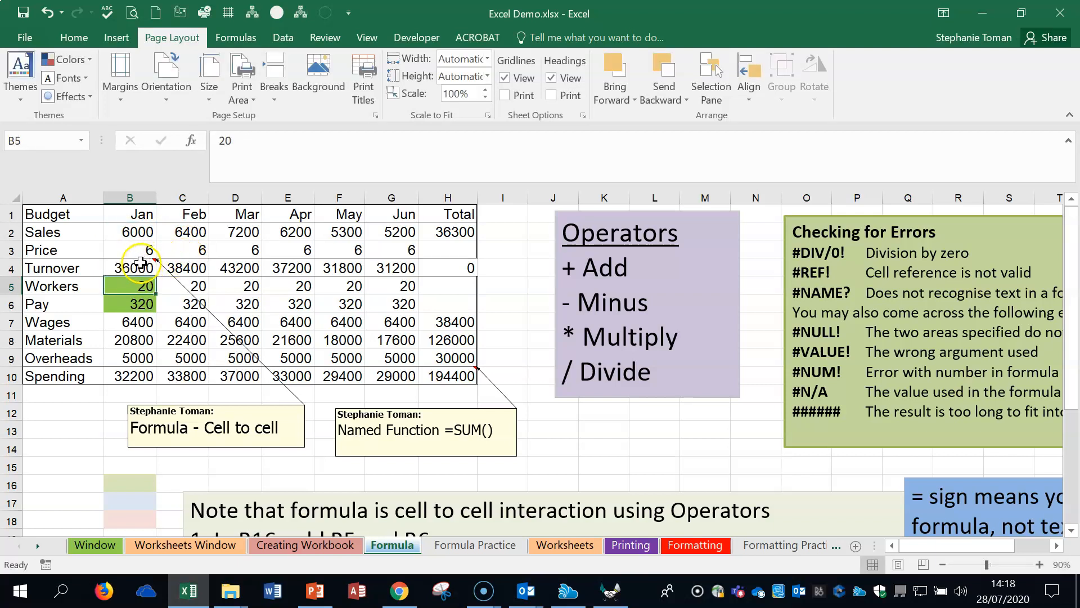
# Step: Clear the February to June Turnover cells C4:G4 and autofill the formula from B4 across to H4
pyautogui.click(138, 268)
pyautogui.moveTo(191, 268); pyautogui.dragTo(406, 269)
pyautogui.press('Delete')
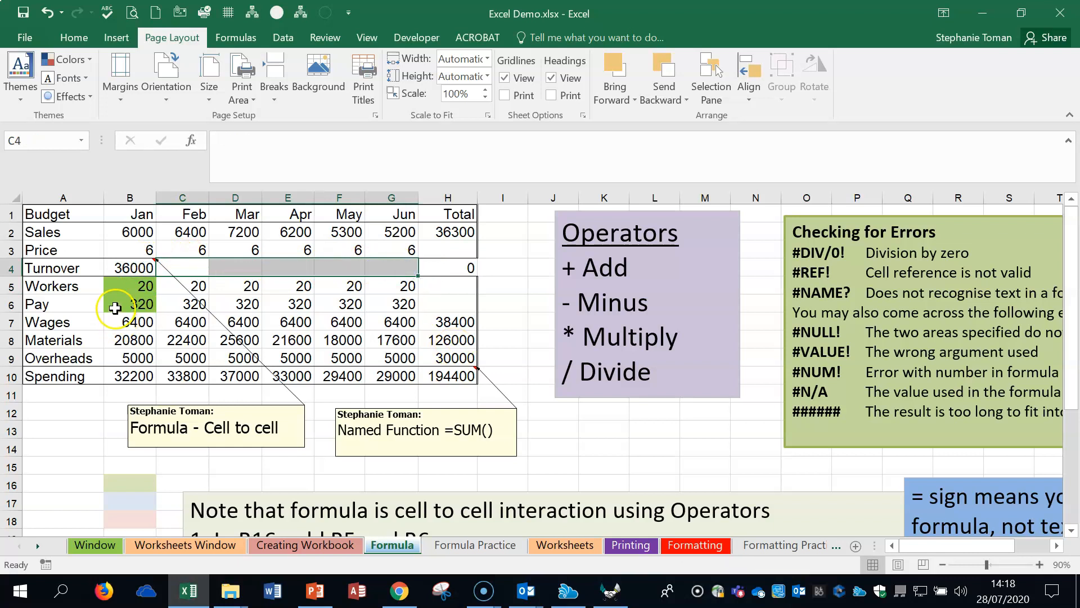
pyautogui.click(141, 268)
pyautogui.moveTo(156, 275); pyautogui.dragTo(486, 275)
# Step: Enter 6 as the Price in the Total column, cell H3
pyautogui.click(469, 250)
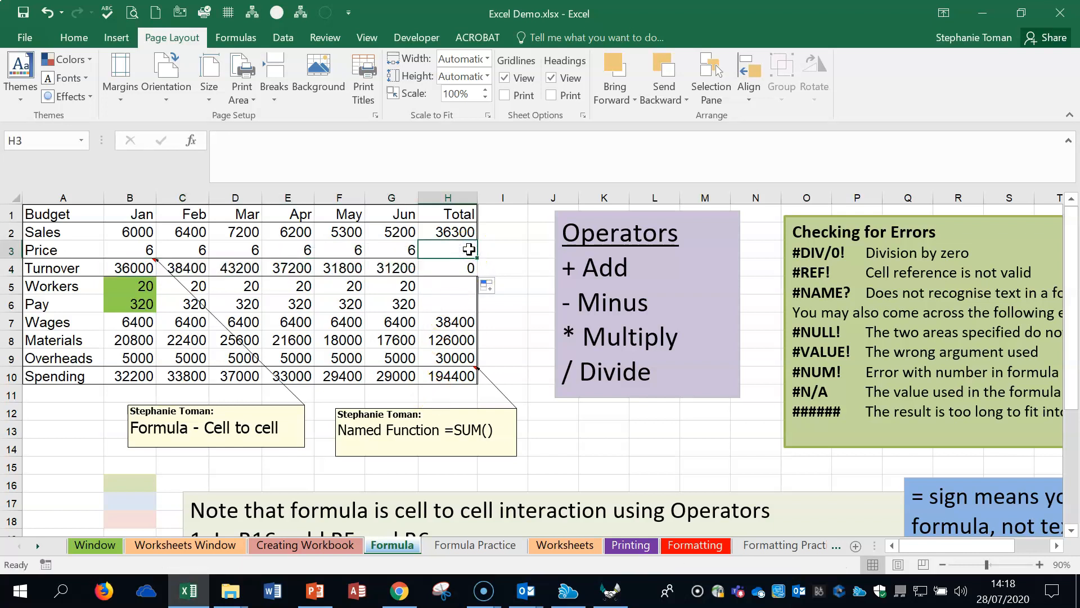
pyautogui.write('6')
pyautogui.press('Return')
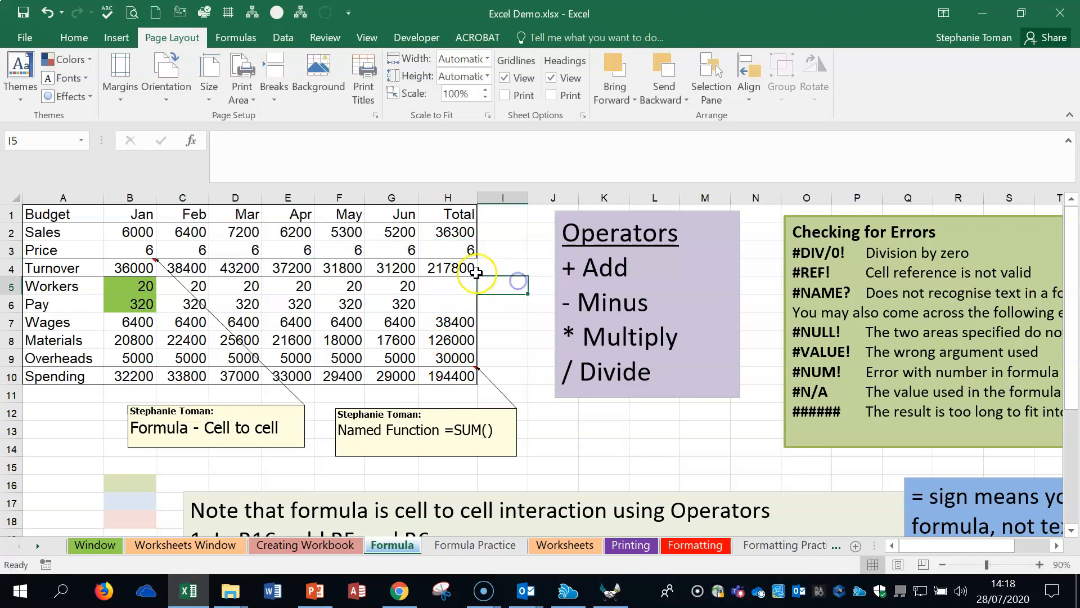
# Step: Clear the Price from H3 and inspect the cell references in the Turnover formula in H4
pyautogui.click(463, 249)
pyautogui.click(452, 267)
pyautogui.click(461, 245)
pyautogui.click(458, 274)
pyautogui.click(461, 248)
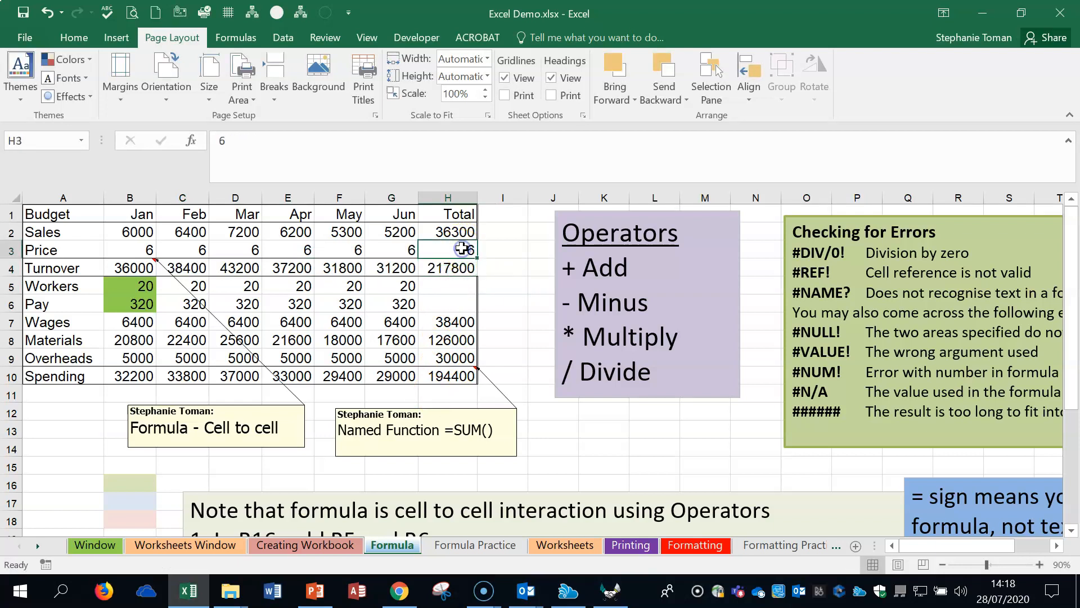
pyautogui.click(452, 267)
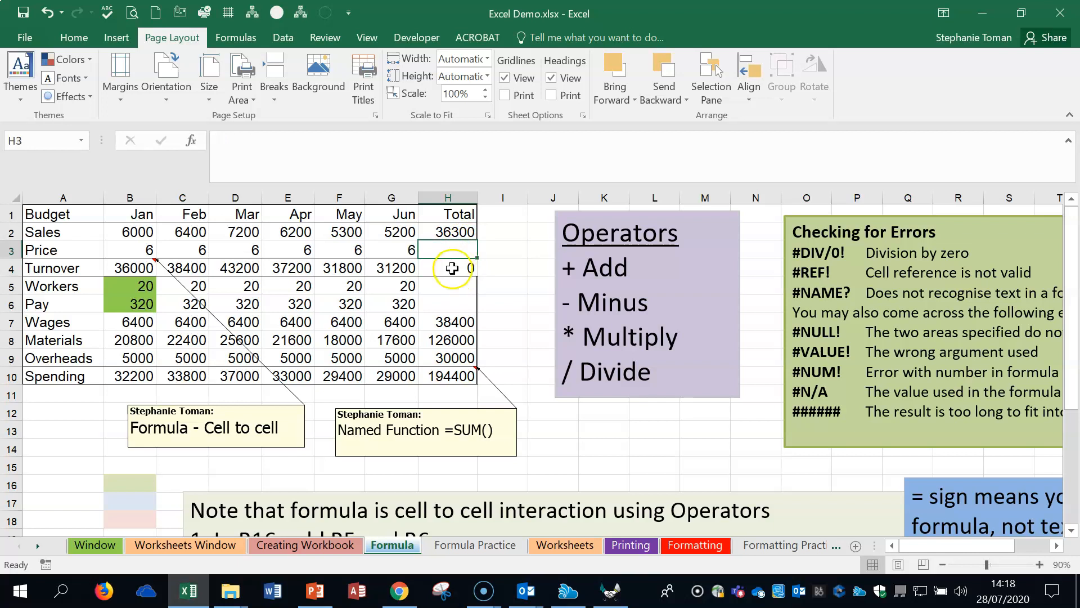
pyautogui.doubleClick(453, 268)
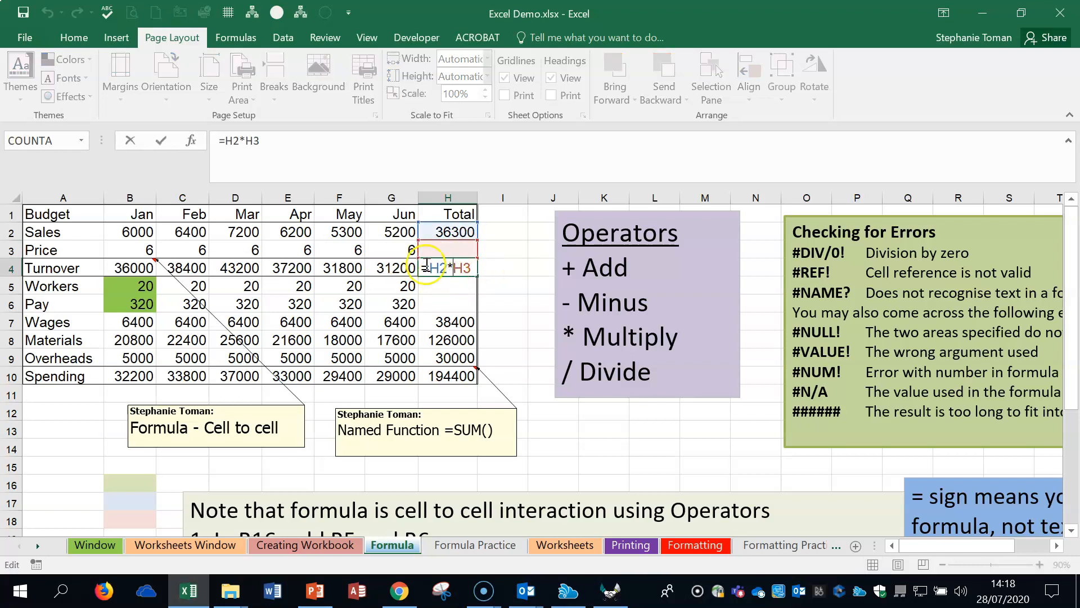
pyautogui.press('Return')
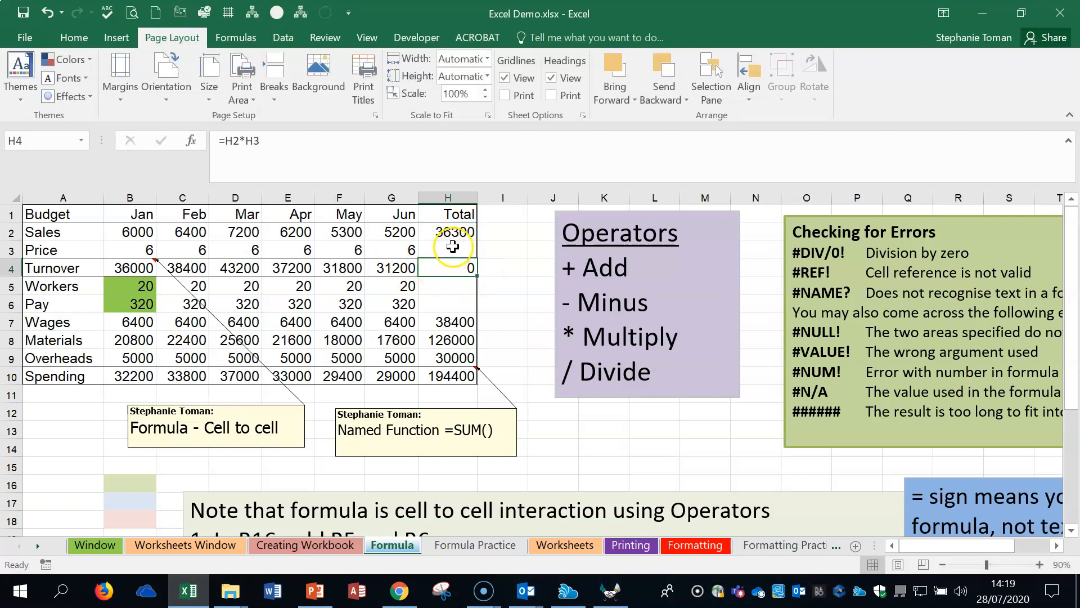
# Step: Put the Price of 6 back in cell H3 of the Total column
pyautogui.click(454, 246)
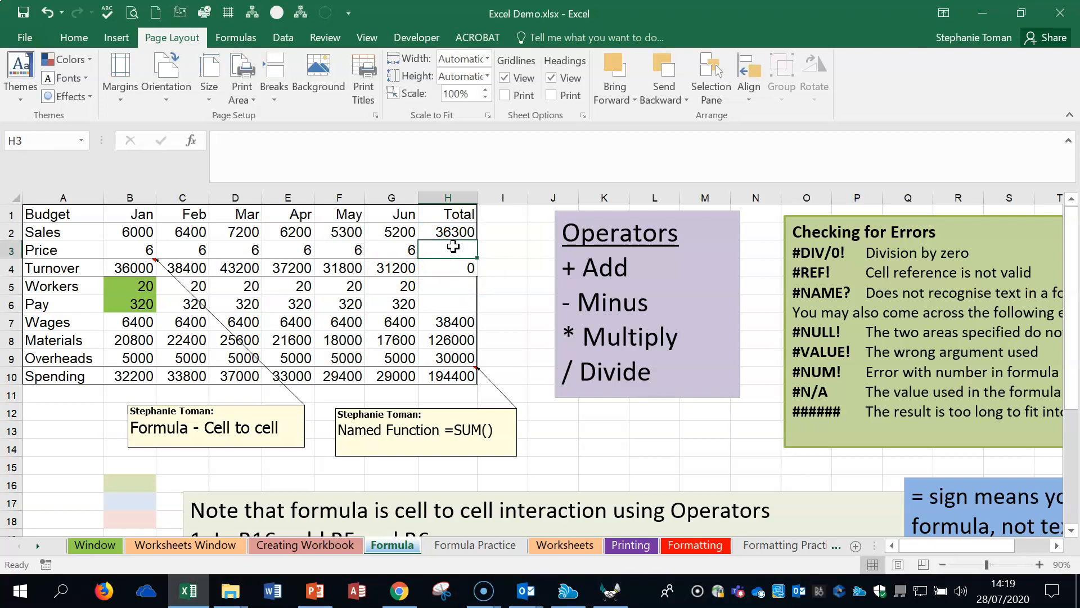
pyautogui.write('6')
pyautogui.click(495, 249)
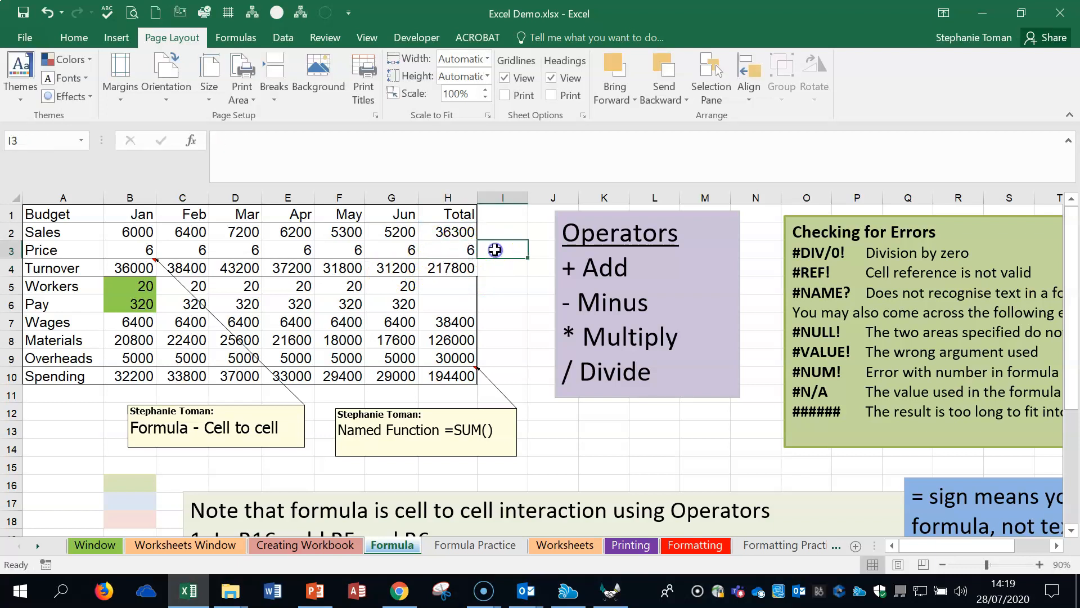
# Step: Examine which cells the January Turnover formula in B4 refers to, and leave the cell without editing
pyautogui.click(115, 286)
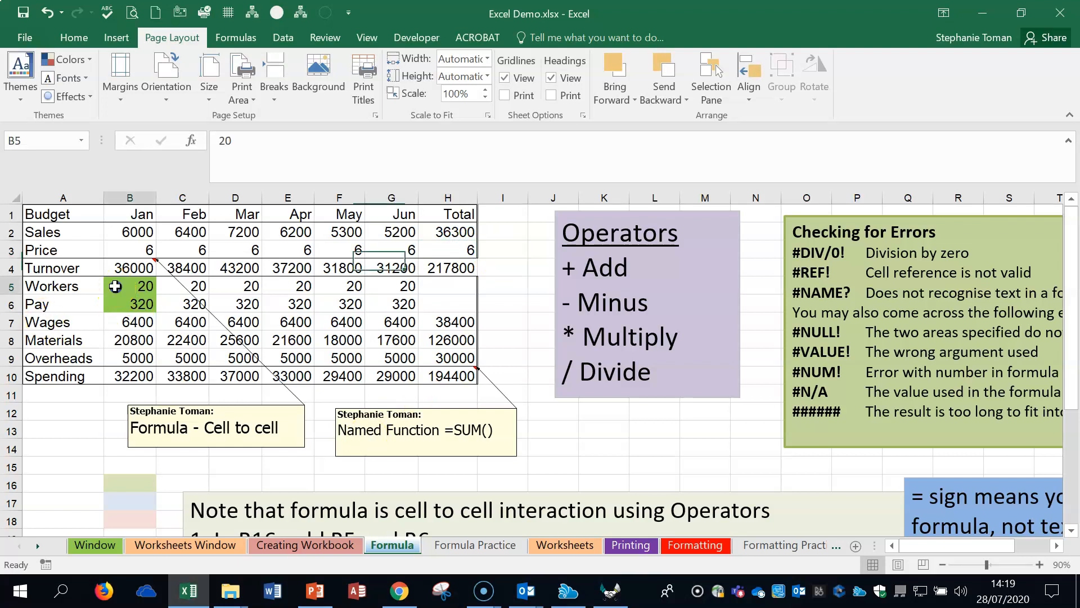
pyautogui.click(134, 263)
pyautogui.doubleClick(134, 264)
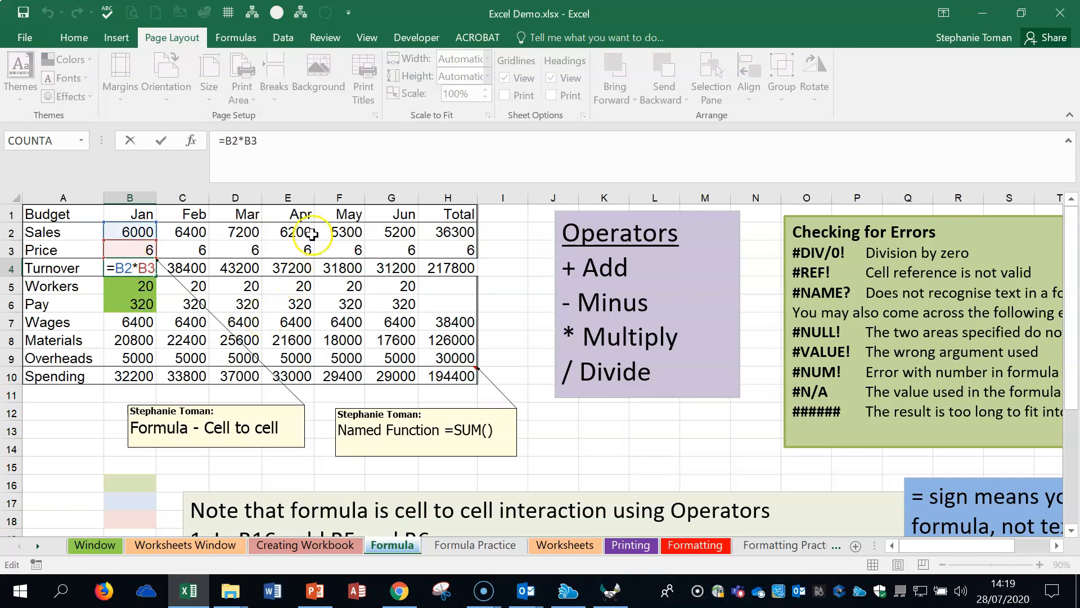
pyautogui.press('Escape')
pyautogui.click(601, 446)
# Step: Sum the January column in cell A15 with =SUM(B2:B10)
pyautogui.scroll(-2, 601, 446)
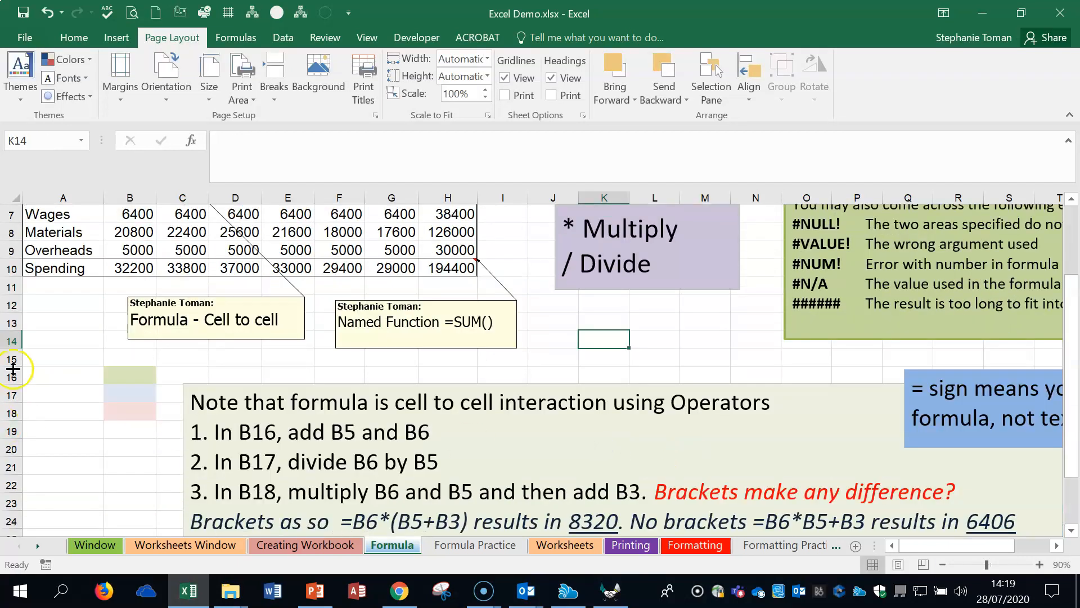
pyautogui.click(44, 358)
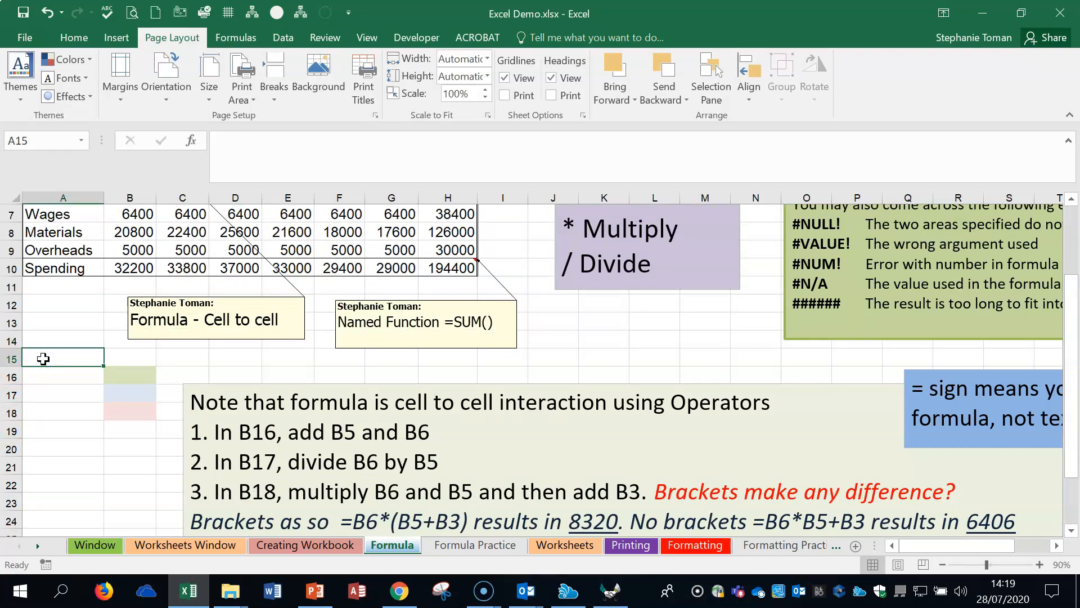
pyautogui.write('=sum')
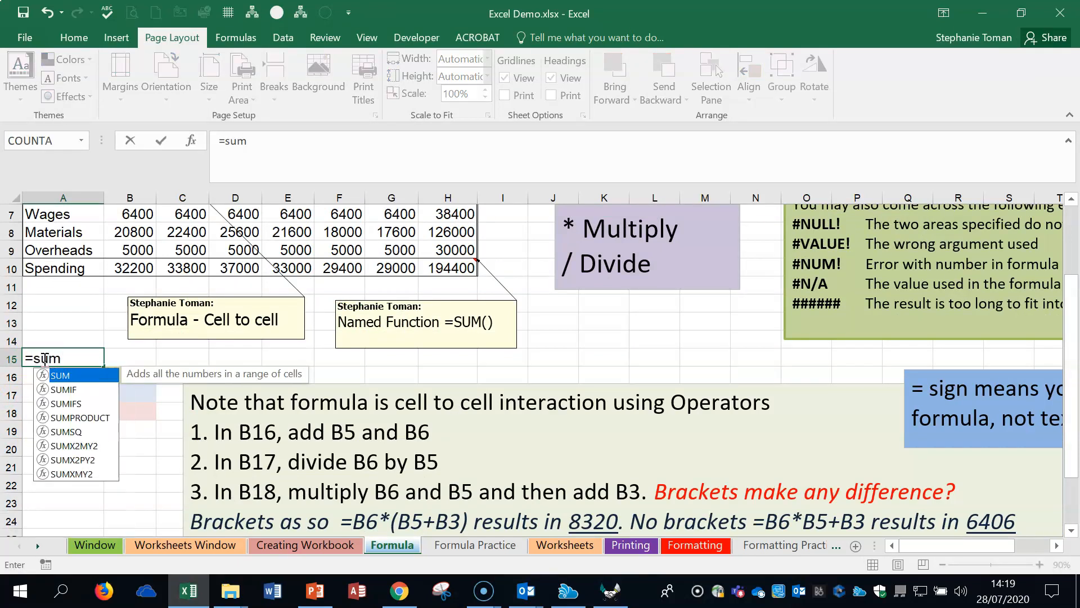
pyautogui.doubleClick(63, 375)
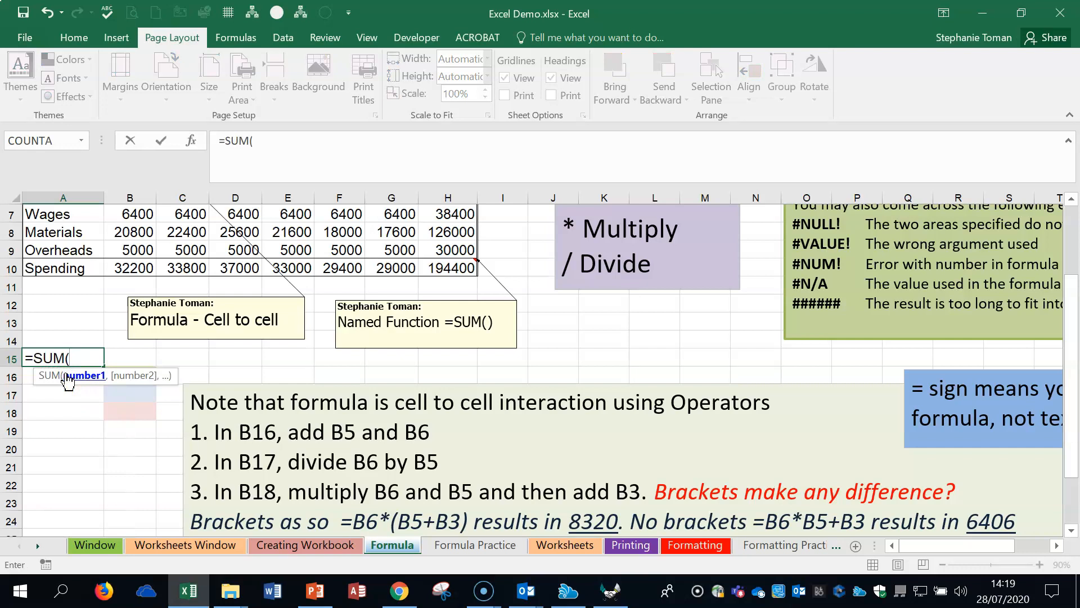
pyautogui.scroll(2, 120, 231)
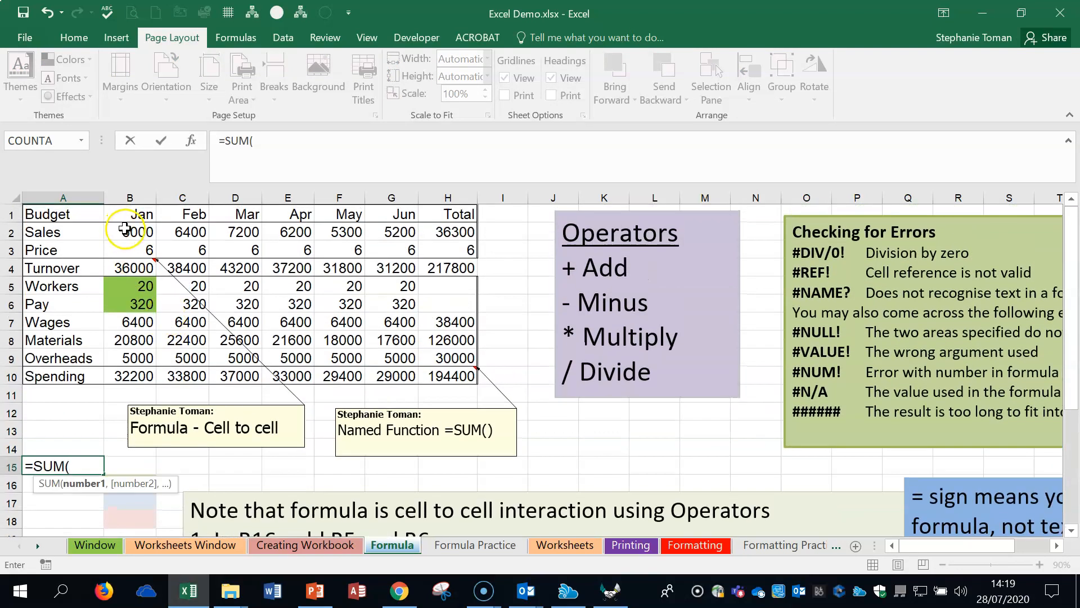
pyautogui.moveTo(125, 228); pyautogui.dragTo(123, 304)
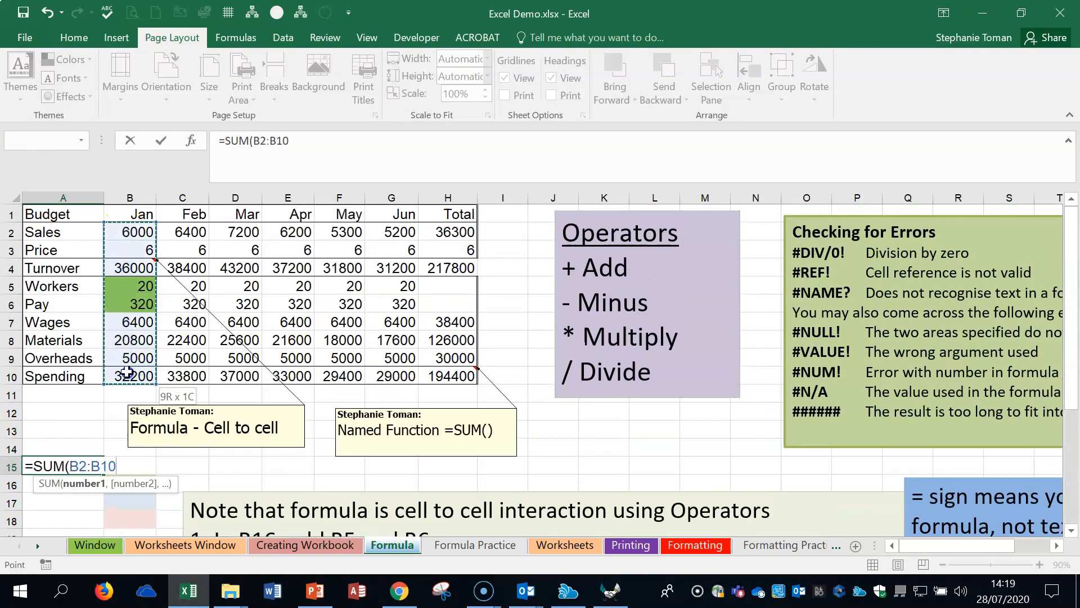
pyautogui.click(120, 467)
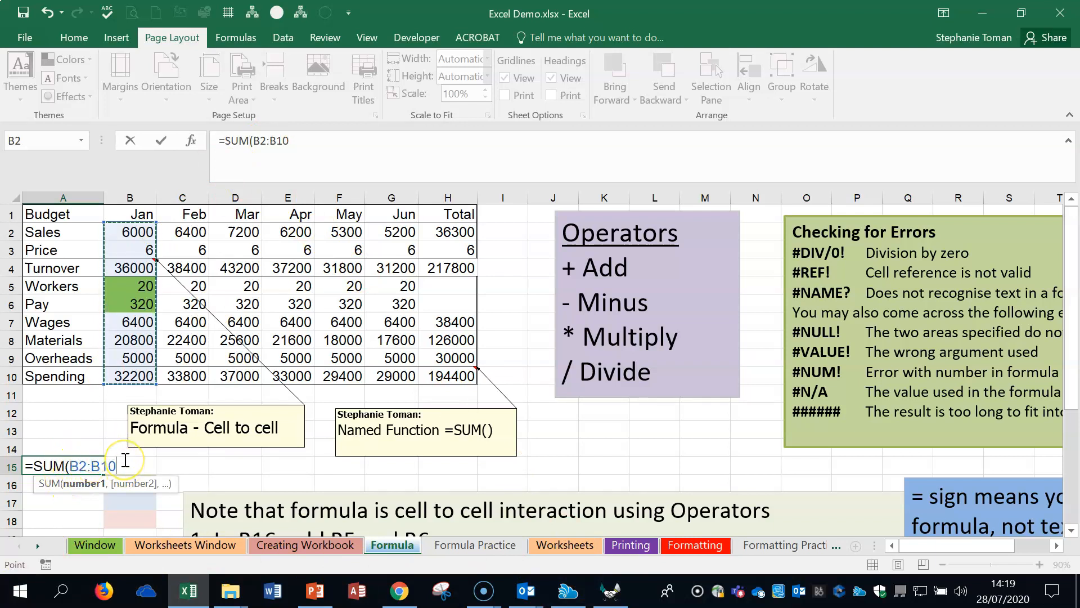
pyautogui.write(')')
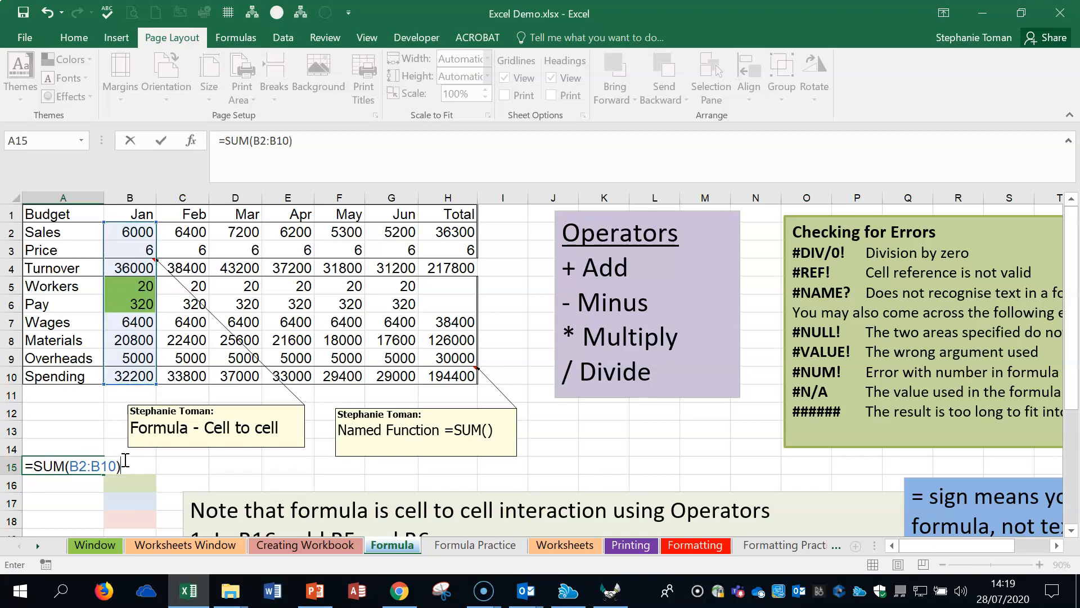
pyautogui.press('Return')
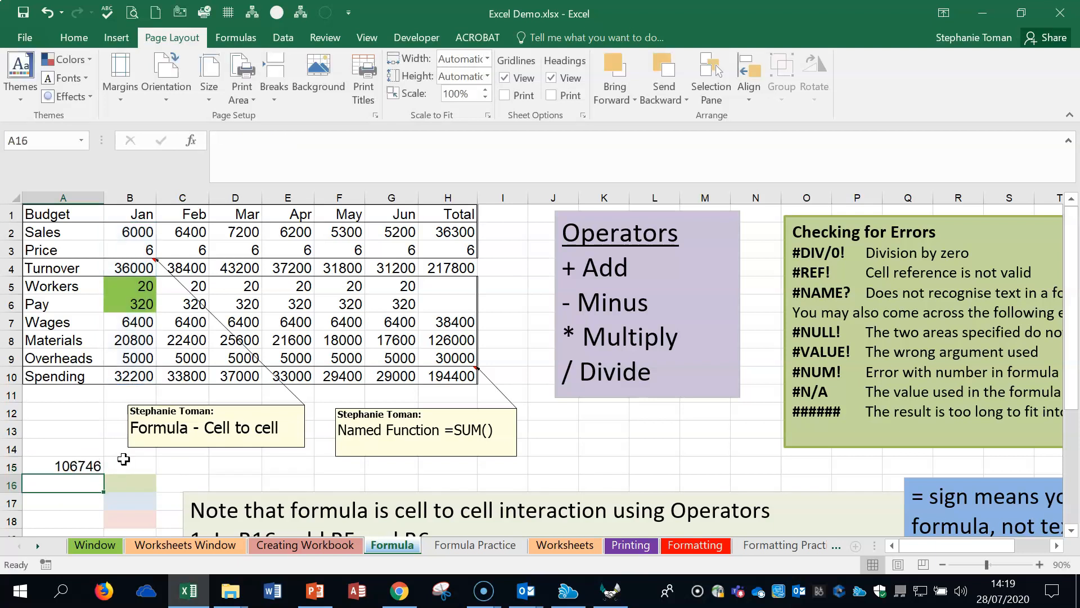
# Step: Try to replace the formula in A15 with a cell-by-cell addition, =B2+B3+B4+B5+B6+B7), and dismiss the formula error
pyautogui.click(76, 467)
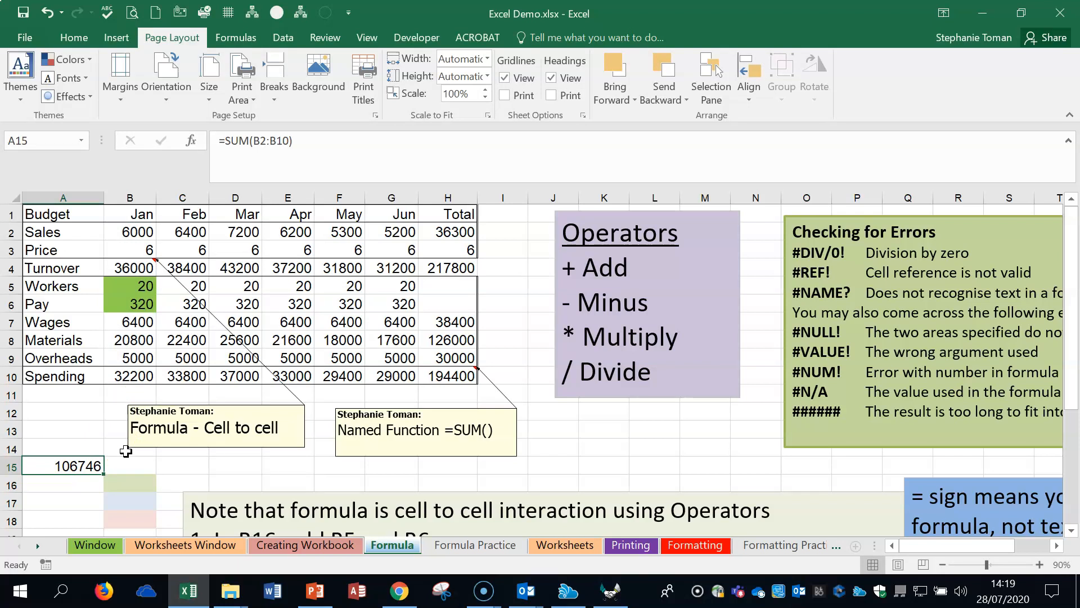
pyautogui.write('=')
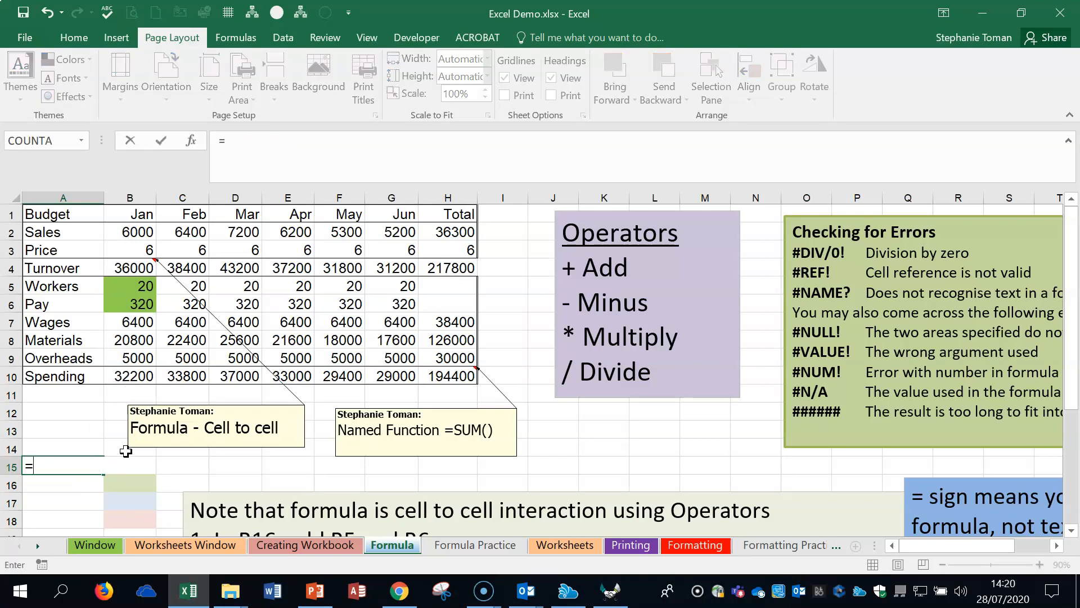
pyautogui.click(139, 233)
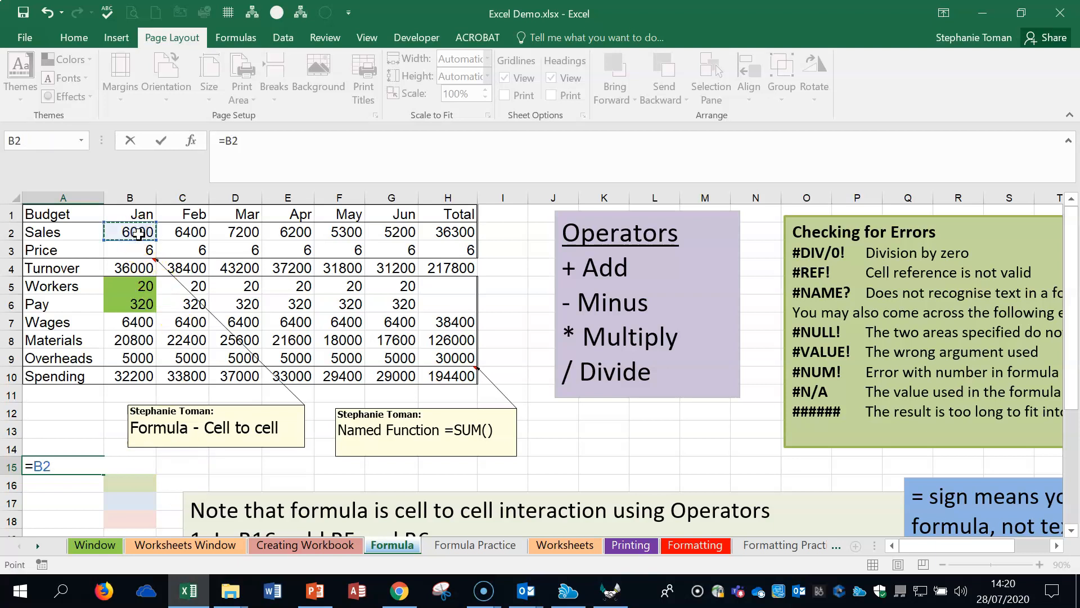
pyautogui.write('+')
pyautogui.click(134, 246)
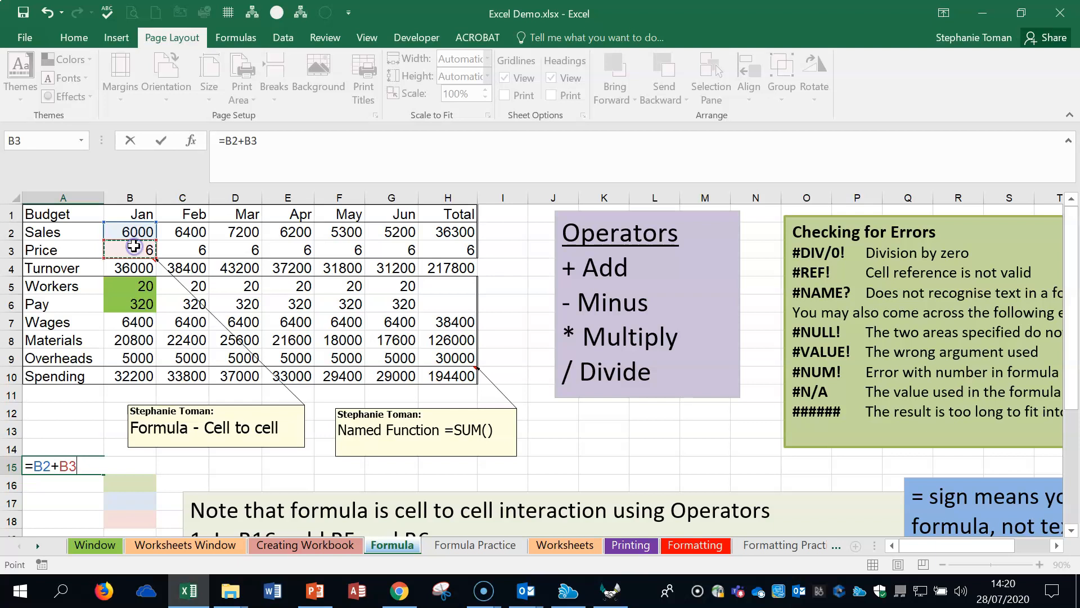
pyautogui.write('+')
pyautogui.click(127, 266)
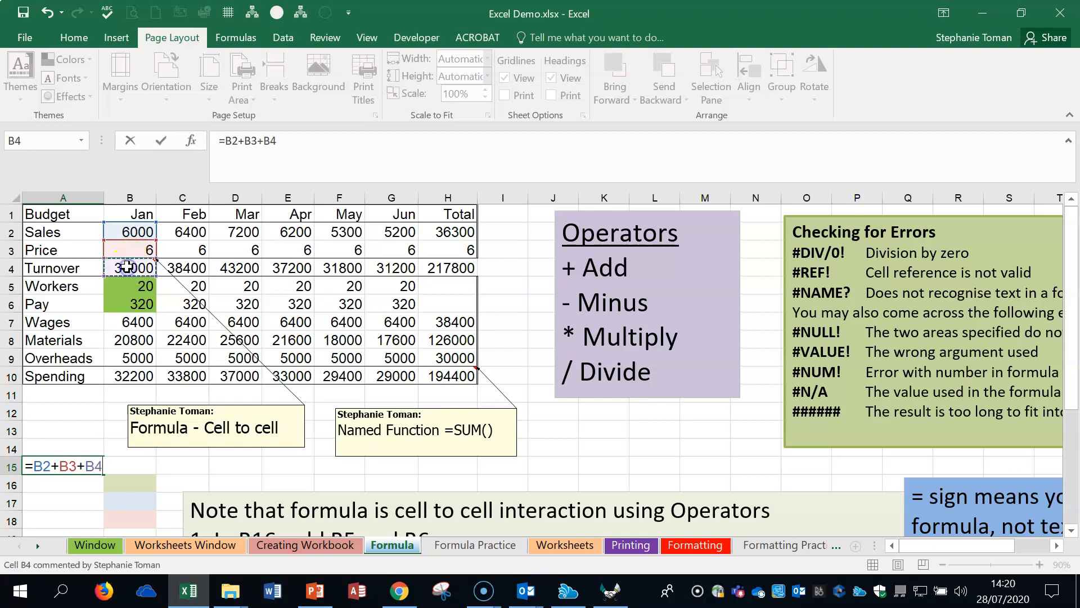
pyautogui.click(124, 286)
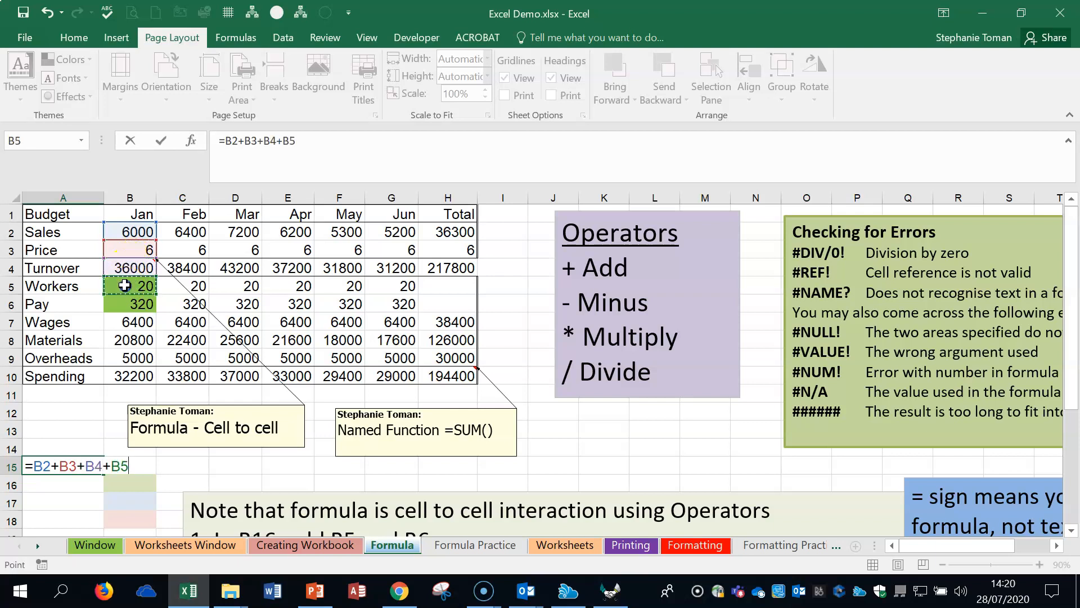
pyautogui.write('+')
pyautogui.click(143, 305)
pyautogui.write('+')
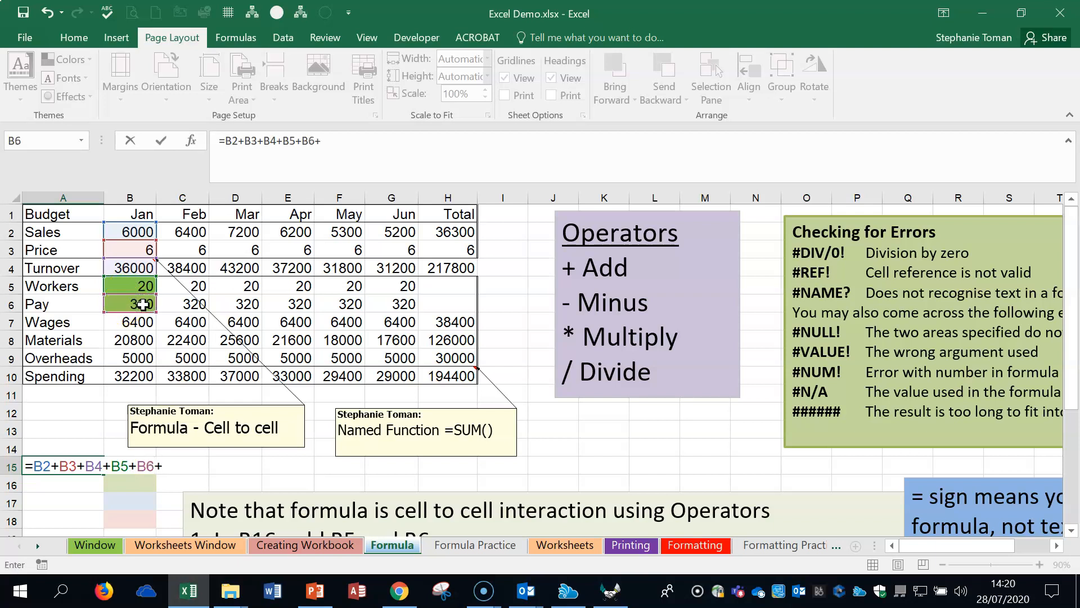
pyautogui.click(139, 322)
pyautogui.write('+')
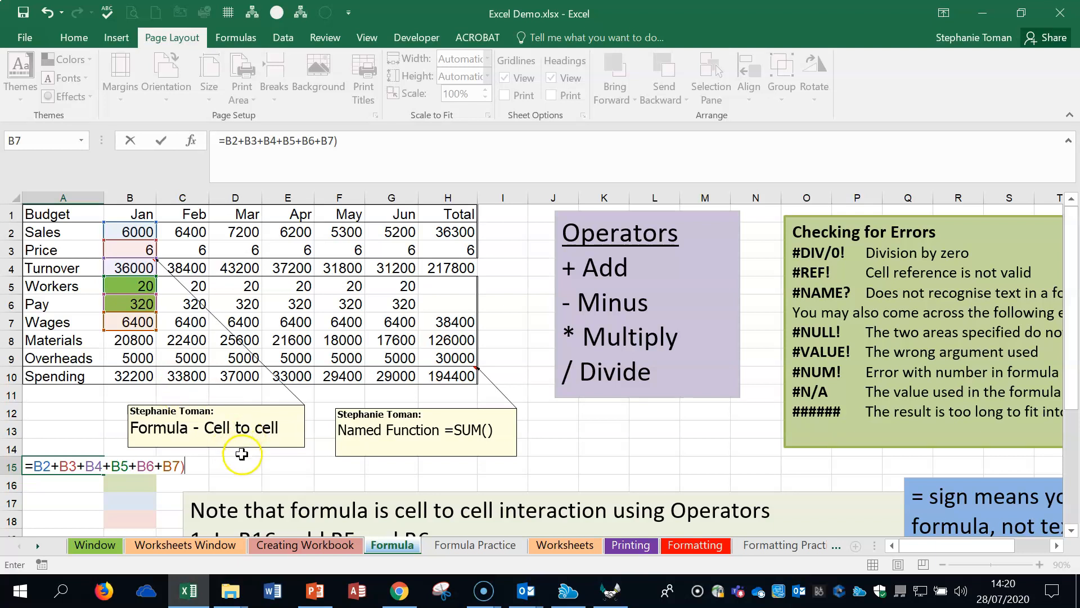
pyautogui.press('Return')
pyautogui.click(574, 359)
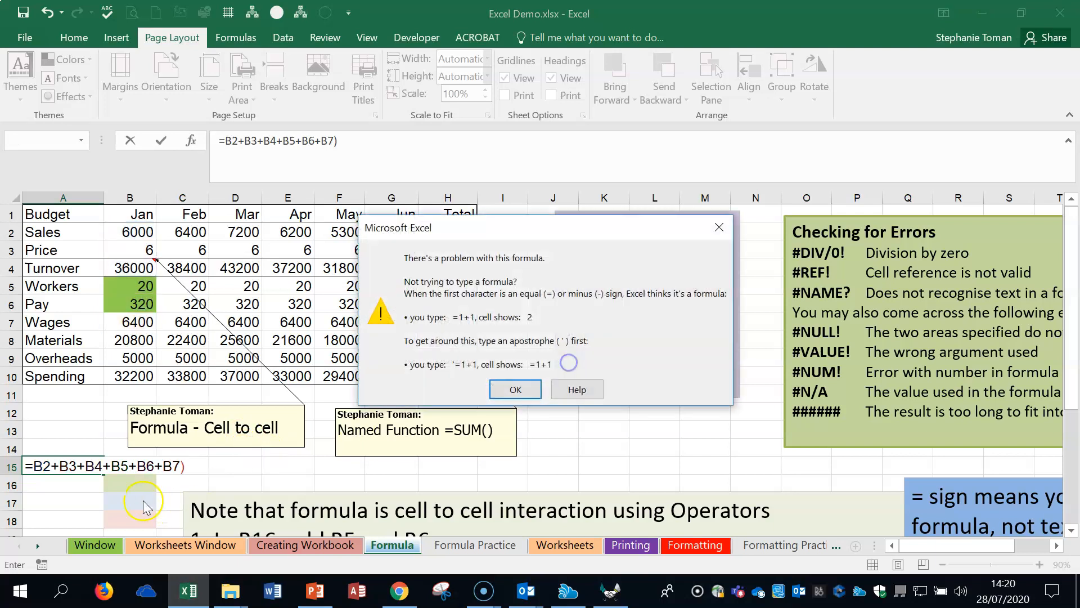
pyautogui.click(506, 388)
# Step: Clear the cell-by-cell addition formula from A15 and leave the cell empty
pyautogui.moveTo(184, 466); pyautogui.dragTo(20, 465)
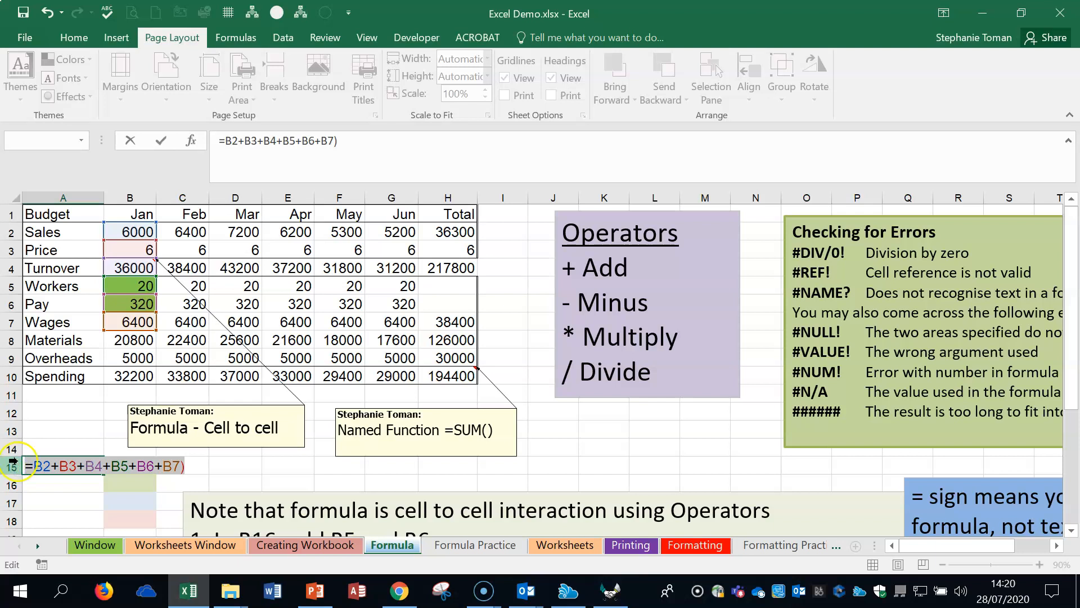
pyautogui.press('BackSpace')
pyautogui.click(63, 504)
pyautogui.click(182, 465)
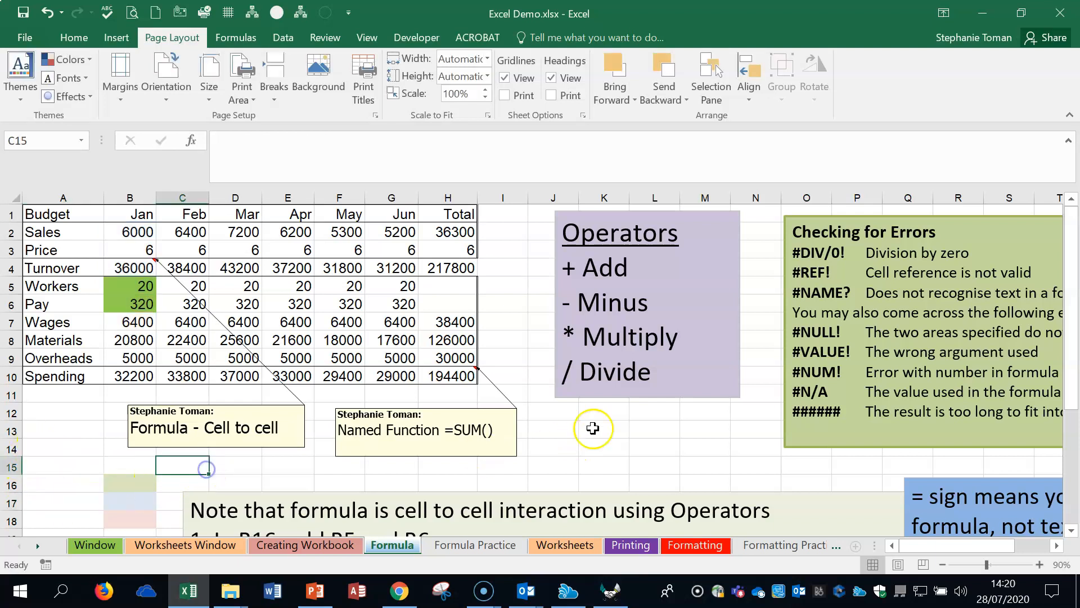
# Step: Add January's Workers and Pay in cell B16 with =B5+B6, and check which cells the formula refers to
pyautogui.click(1041, 564)
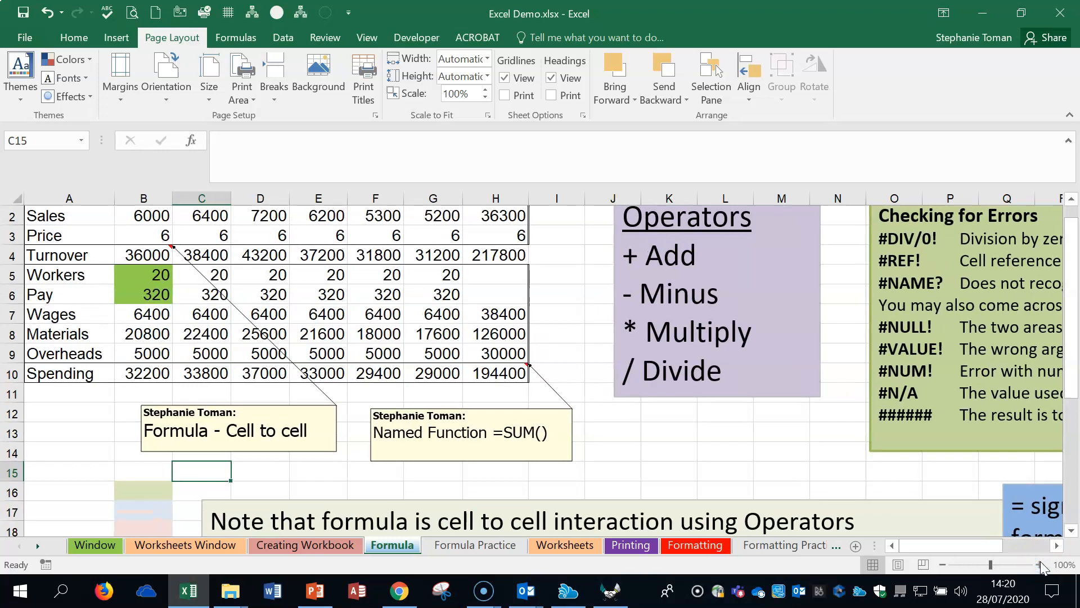
pyautogui.click(145, 488)
pyautogui.scroll(-1, 384, 473)
pyautogui.scroll(-2, 385, 473)
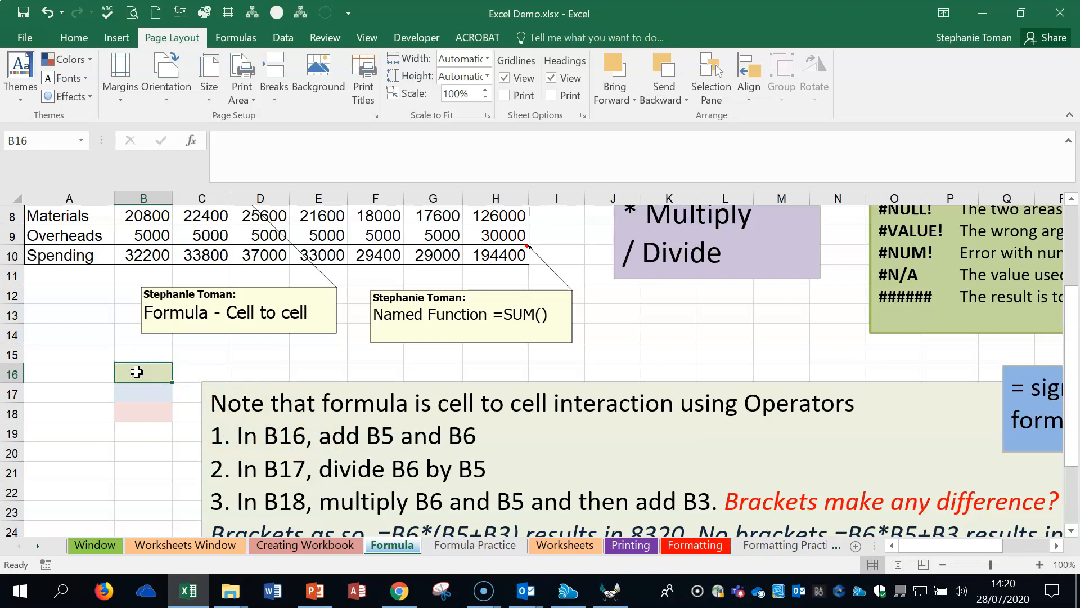
pyautogui.write('=')
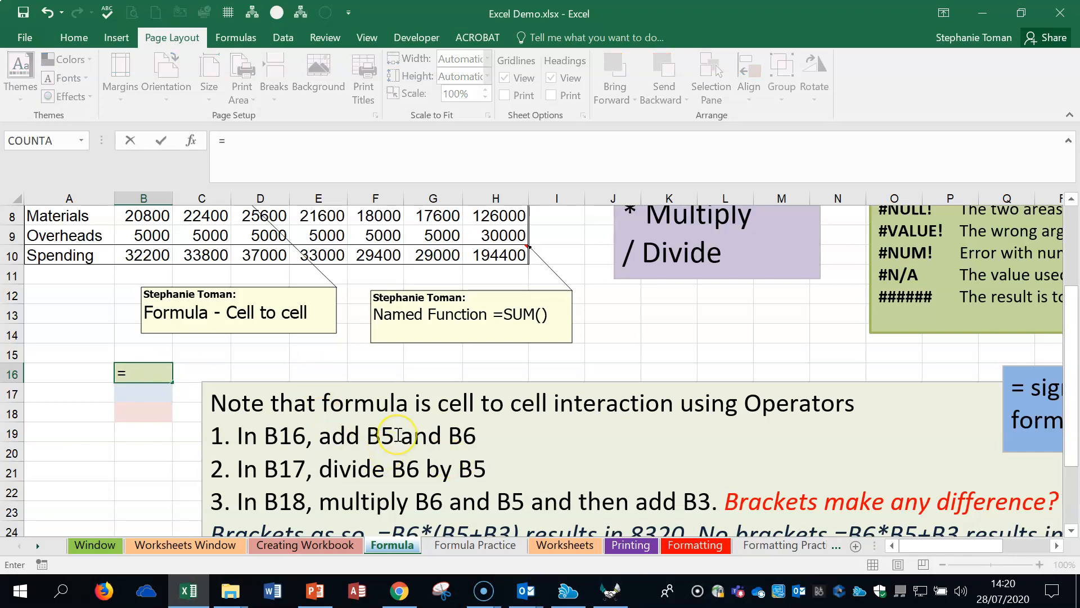
pyautogui.scroll(2, 400, 432)
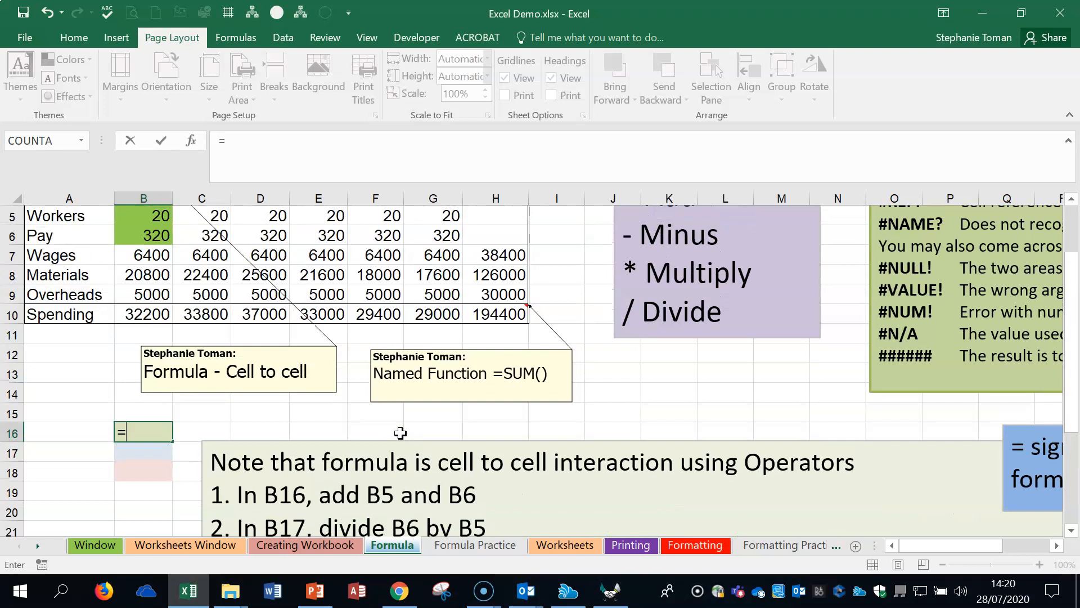
pyautogui.click(158, 275)
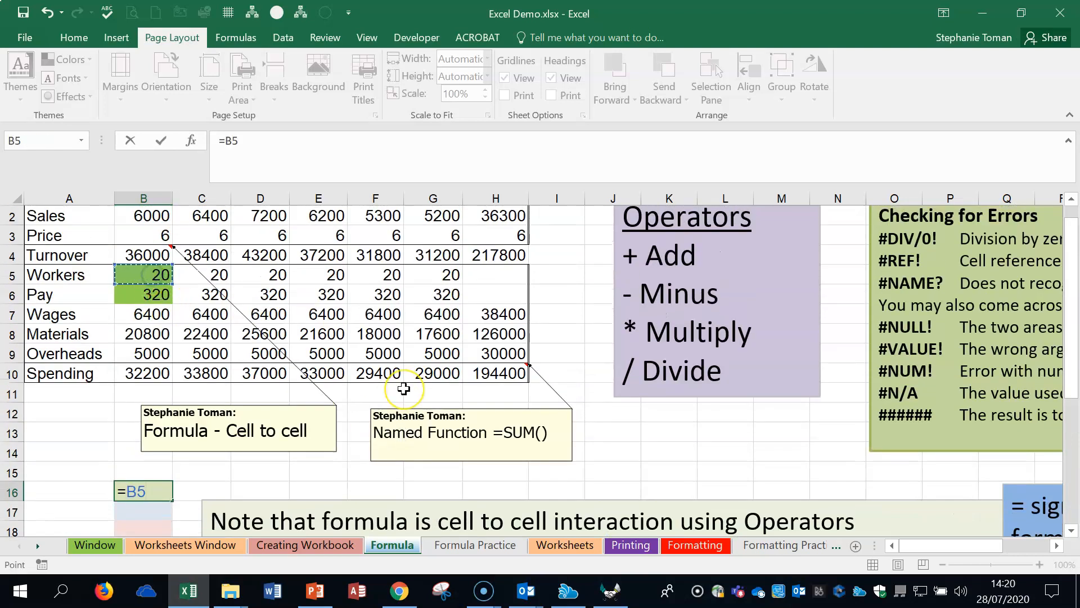
pyautogui.write('+')
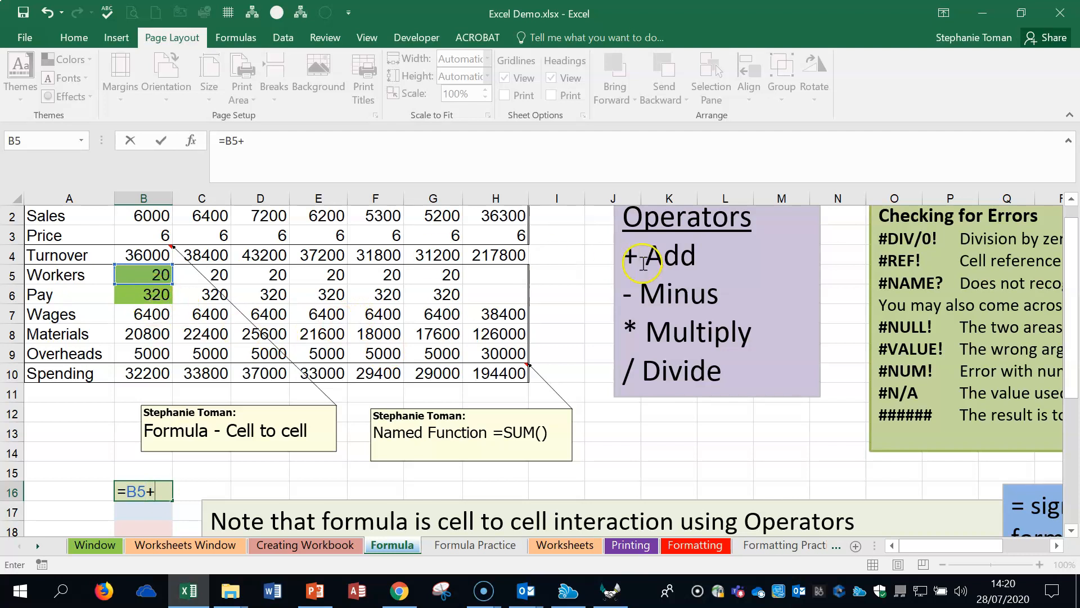
pyautogui.click(147, 296)
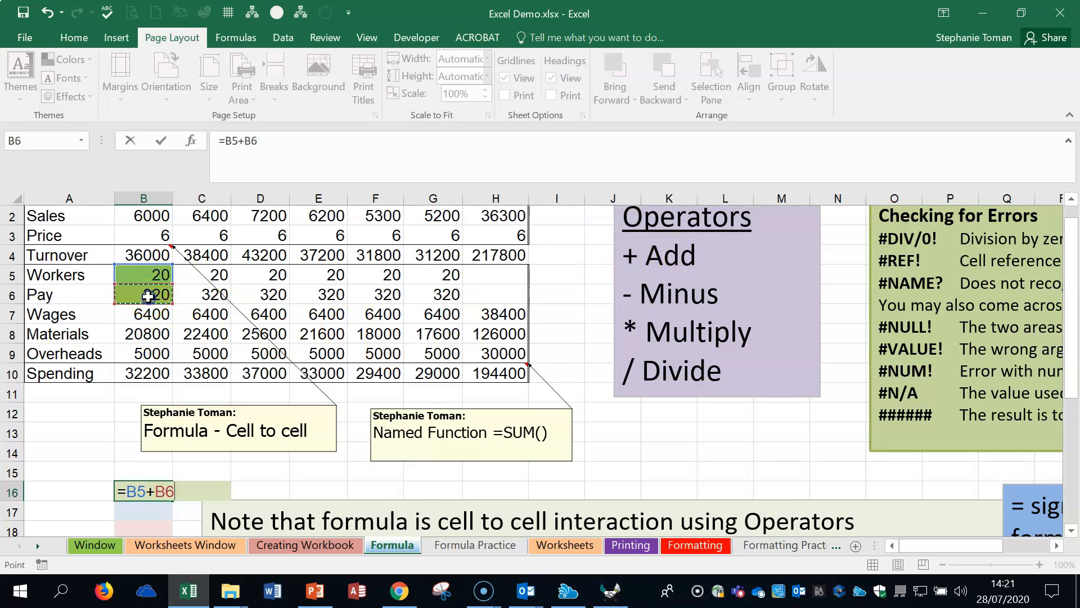
pyautogui.press('Return')
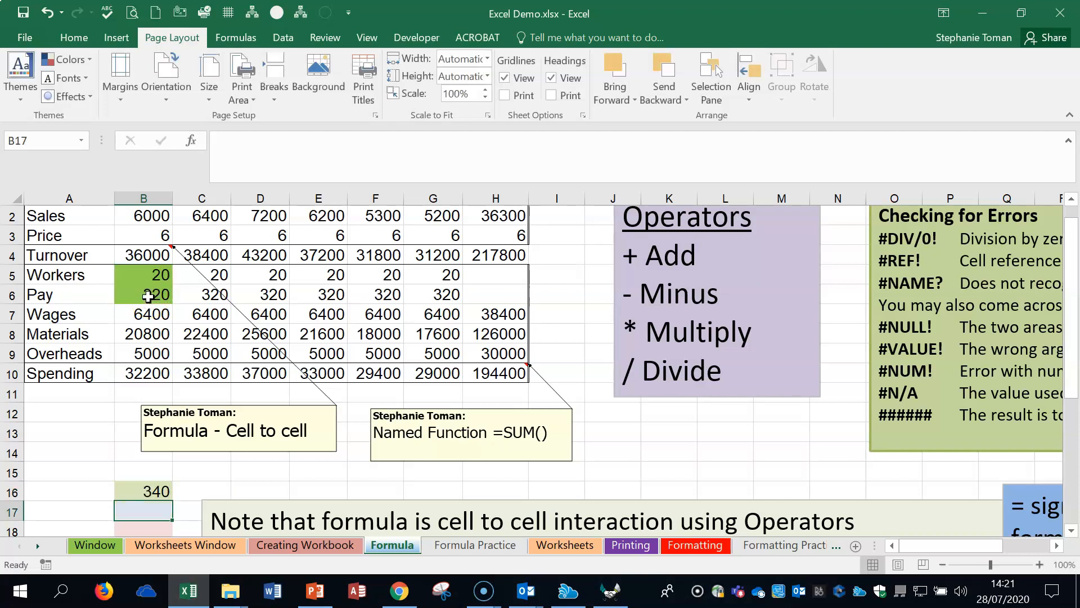
pyautogui.doubleClick(146, 491)
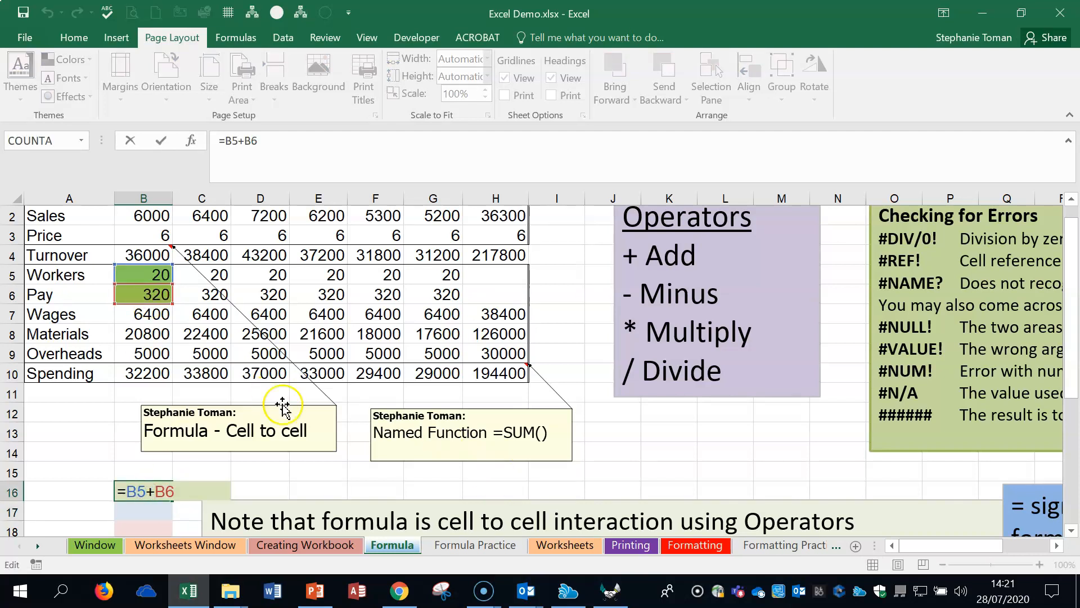
pyautogui.press('Escape')
# Step: Divide January's Pay by its Workers in cell B17 with =B6/B5
pyautogui.click(144, 510)
pyautogui.scroll(-2, 283, 484)
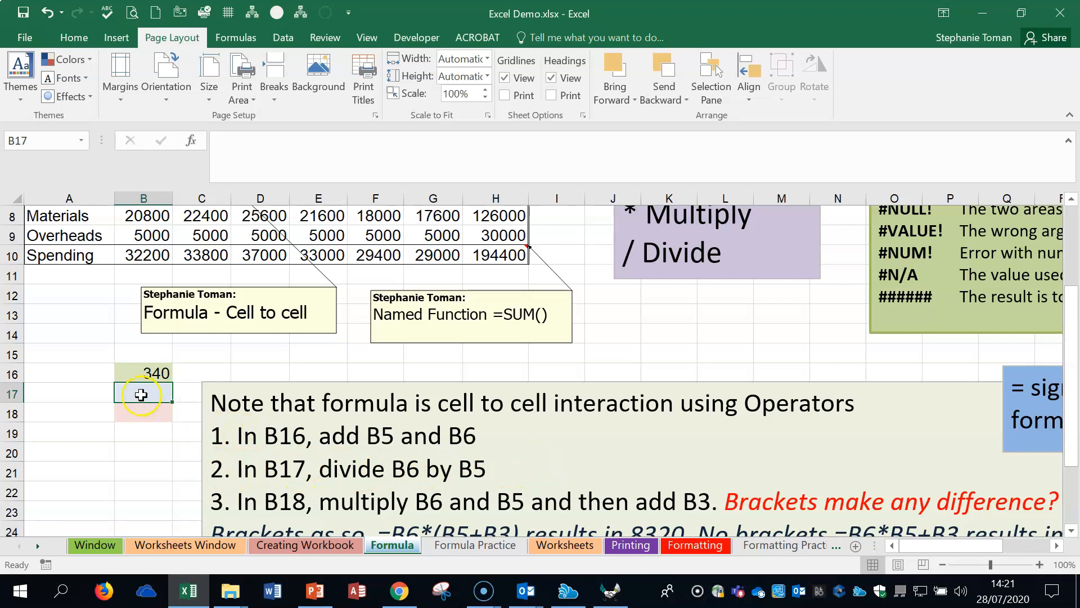
pyautogui.write('=')
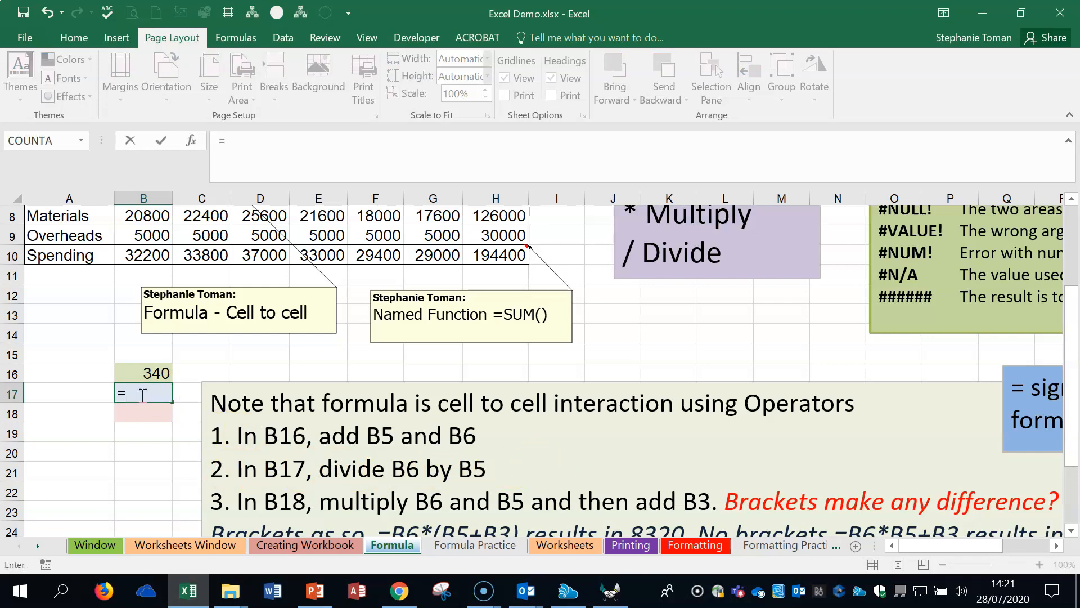
pyautogui.scroll(2, 212, 352)
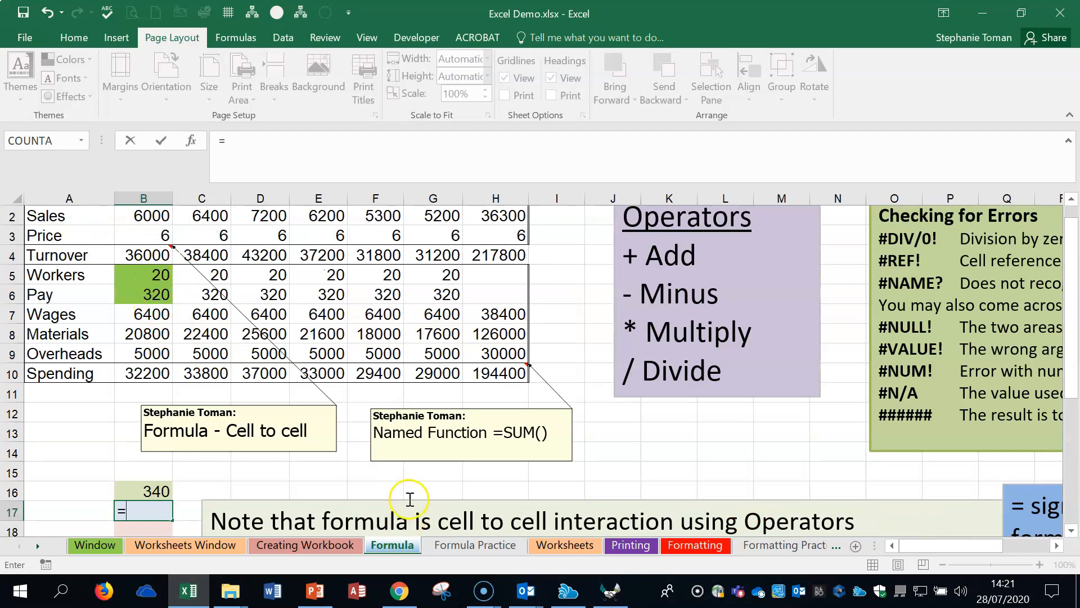
pyautogui.scroll(-1, 411, 499)
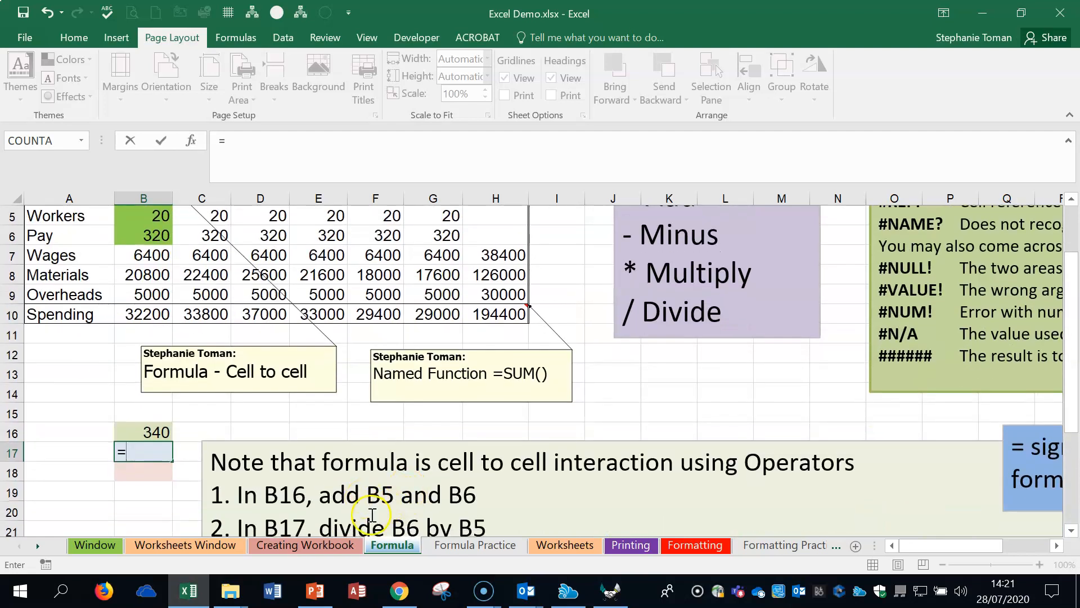
pyautogui.scroll(2, 312, 455)
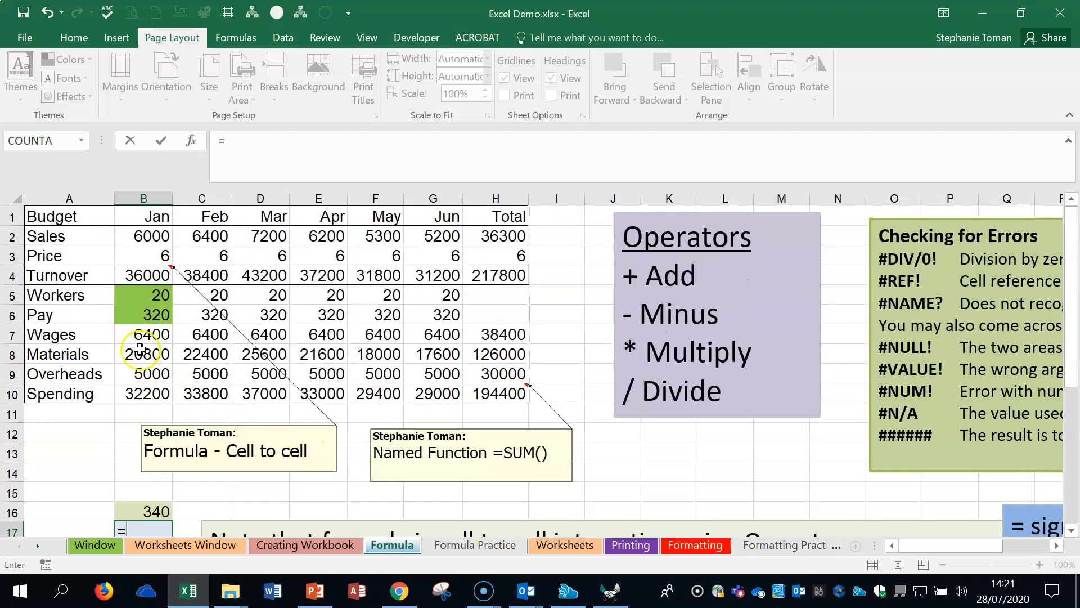
pyautogui.click(130, 314)
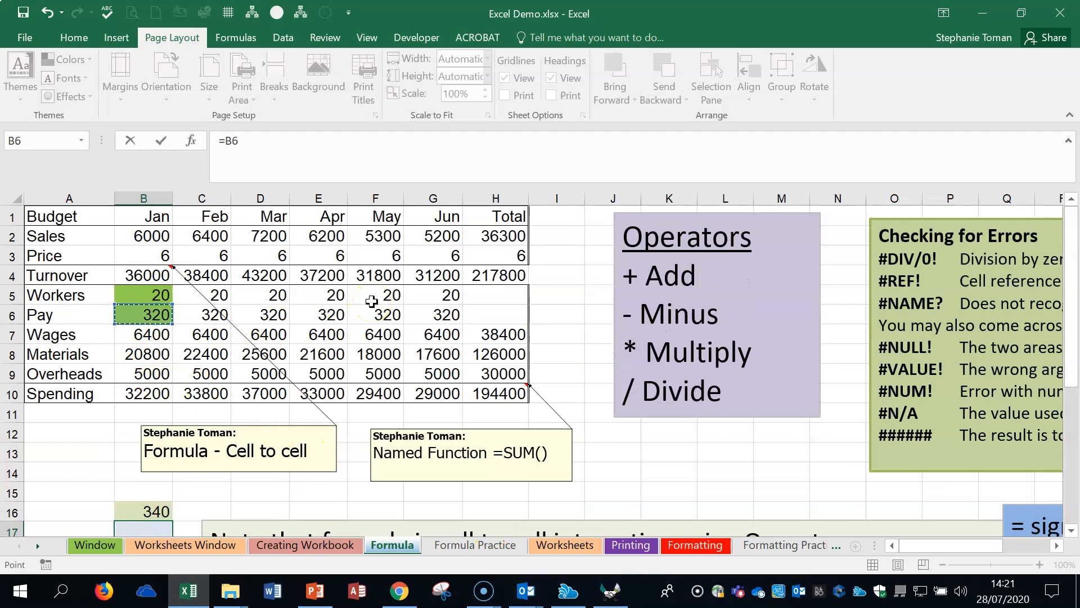
pyautogui.scroll(-2, 372, 302)
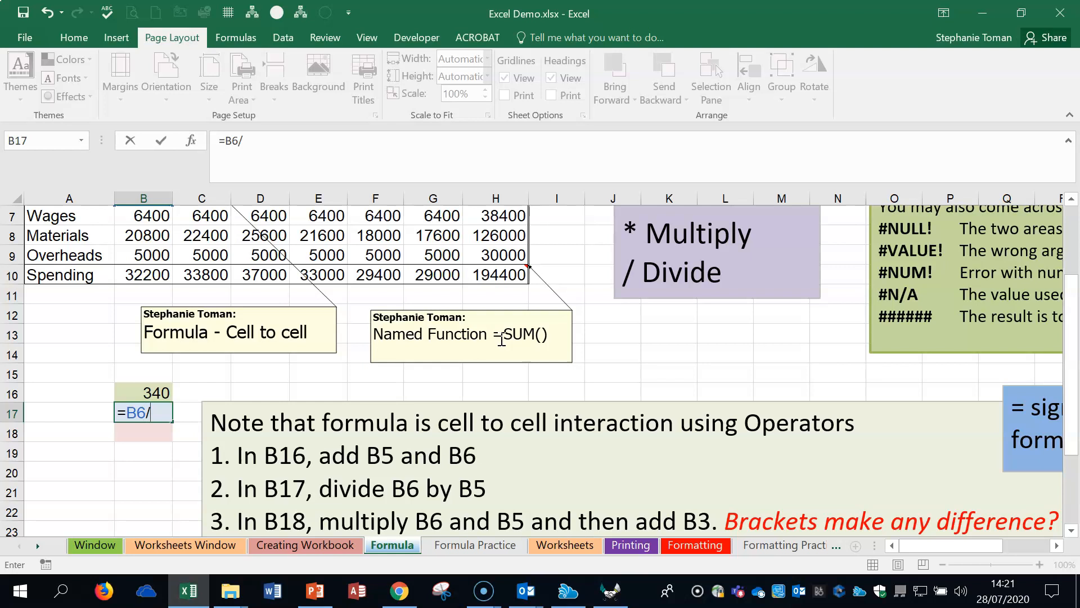
pyautogui.scroll(1, 502, 339)
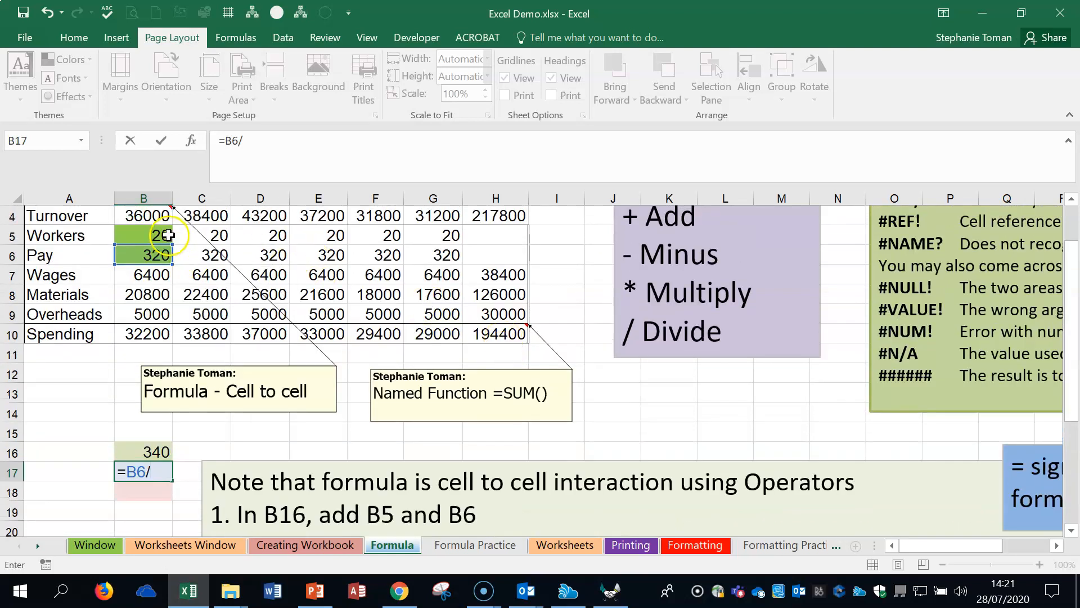
pyautogui.click(169, 235)
pyautogui.press('Return')
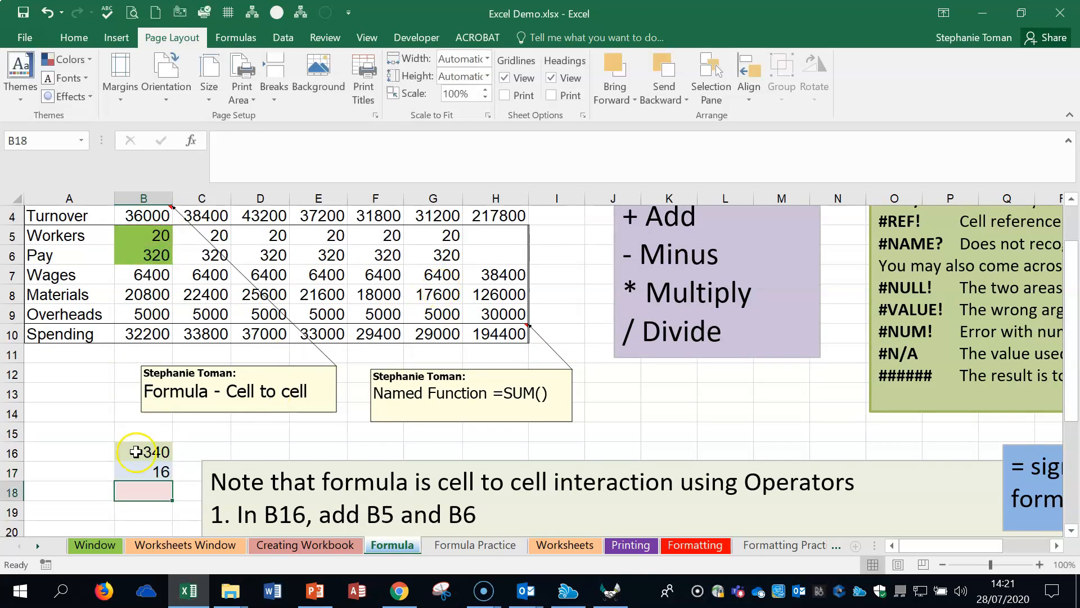
# Step: Multiply January's Pay by Workers and add the Price in cell B18 with =B6*B5+B3
pyautogui.scroll(-1, 160, 490)
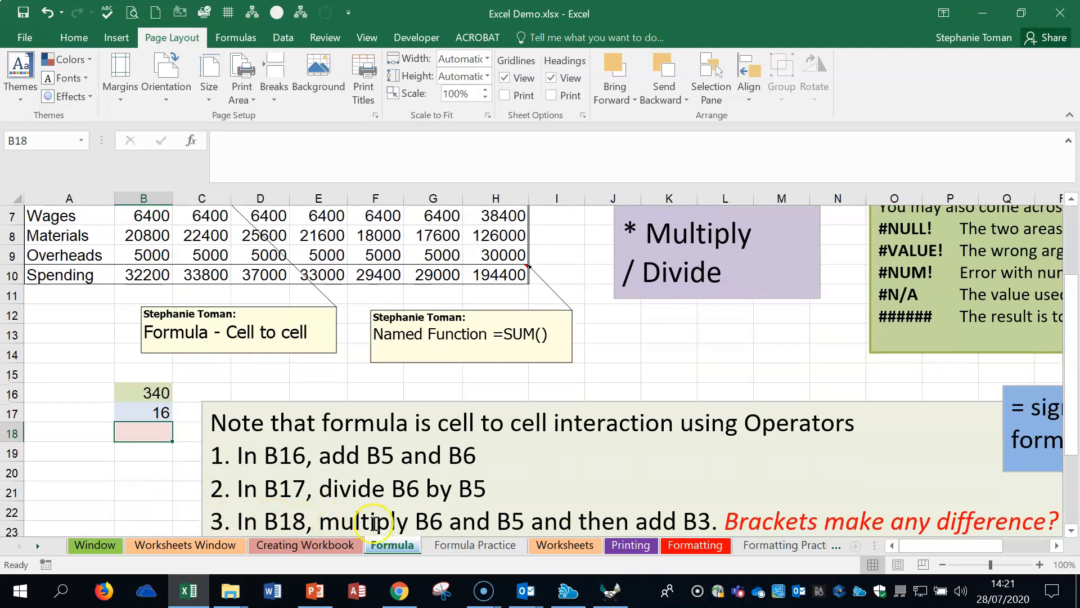
pyautogui.write('=')
pyautogui.scroll(2, 135, 436)
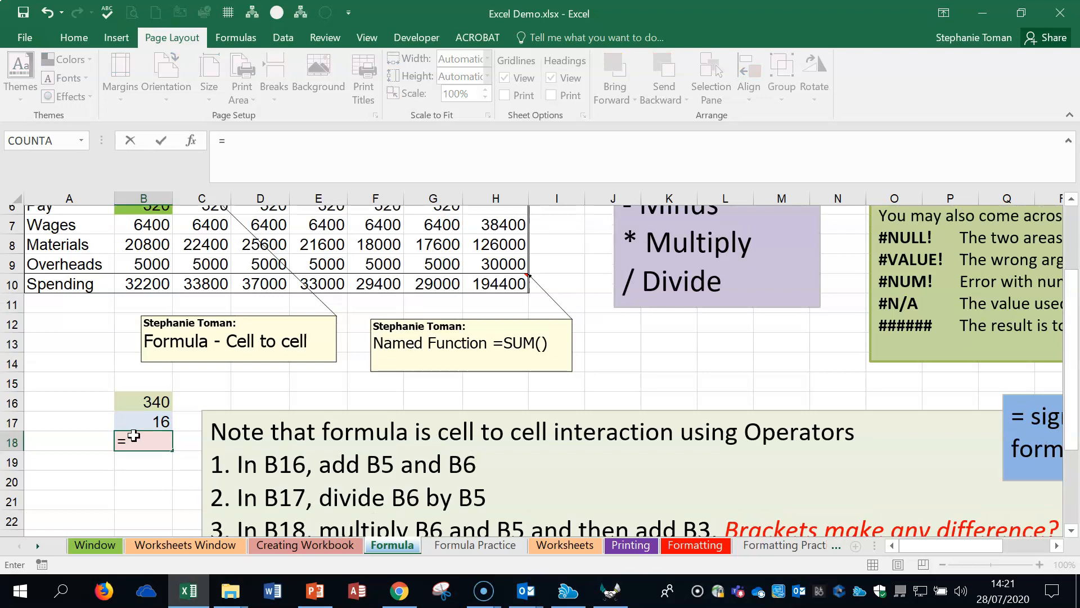
pyautogui.click(140, 317)
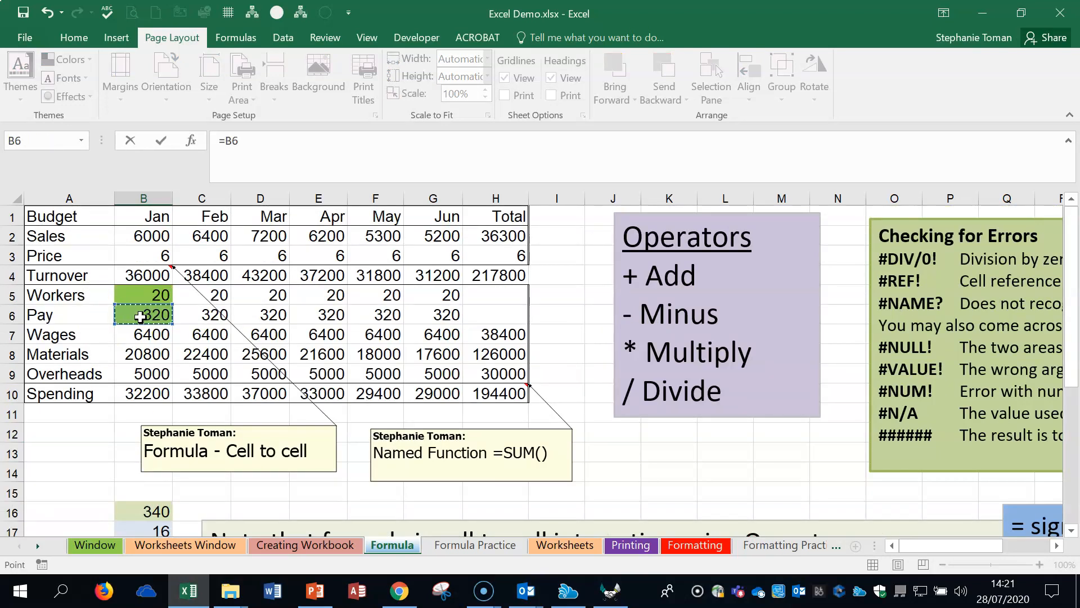
pyautogui.write('*')
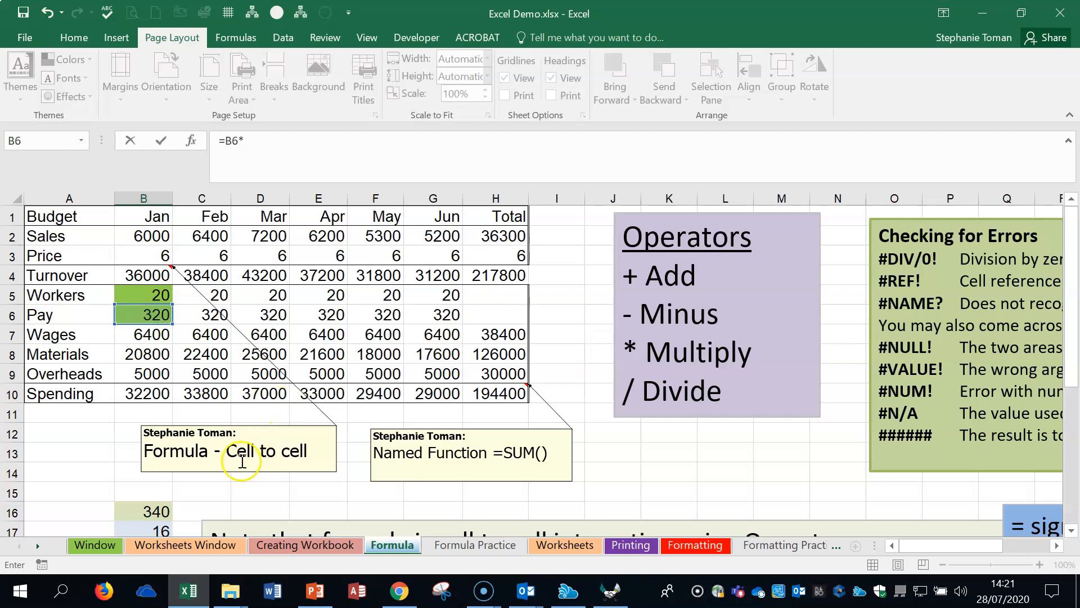
pyautogui.scroll(-1, 271, 455)
pyautogui.scroll(-1, 271, 456)
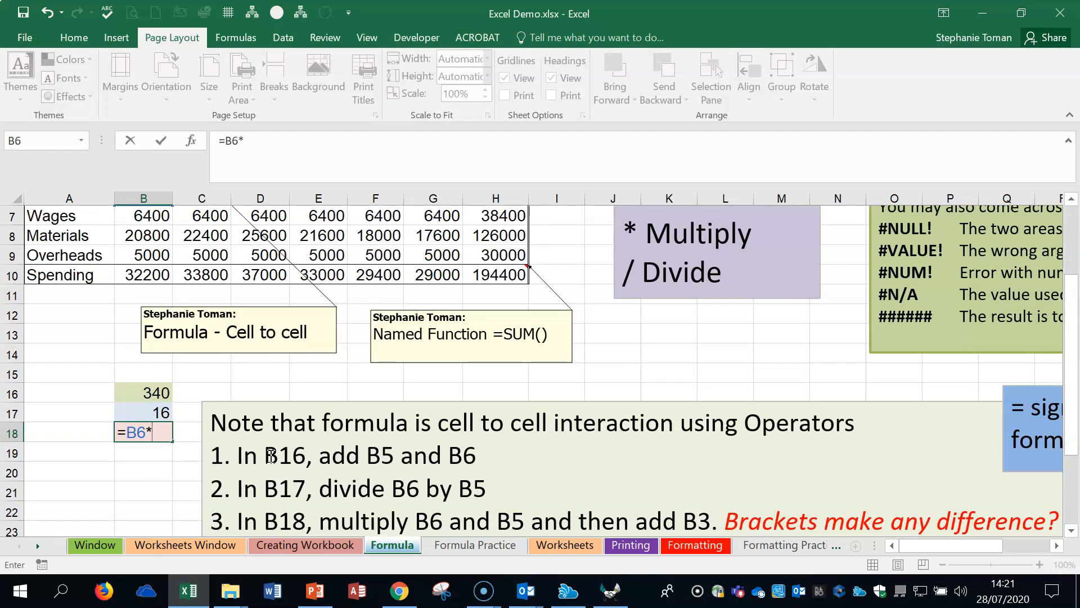
pyautogui.scroll(2, 140, 268)
pyautogui.click(147, 291)
pyautogui.scroll(-2, 420, 376)
pyautogui.scroll(-1, 419, 376)
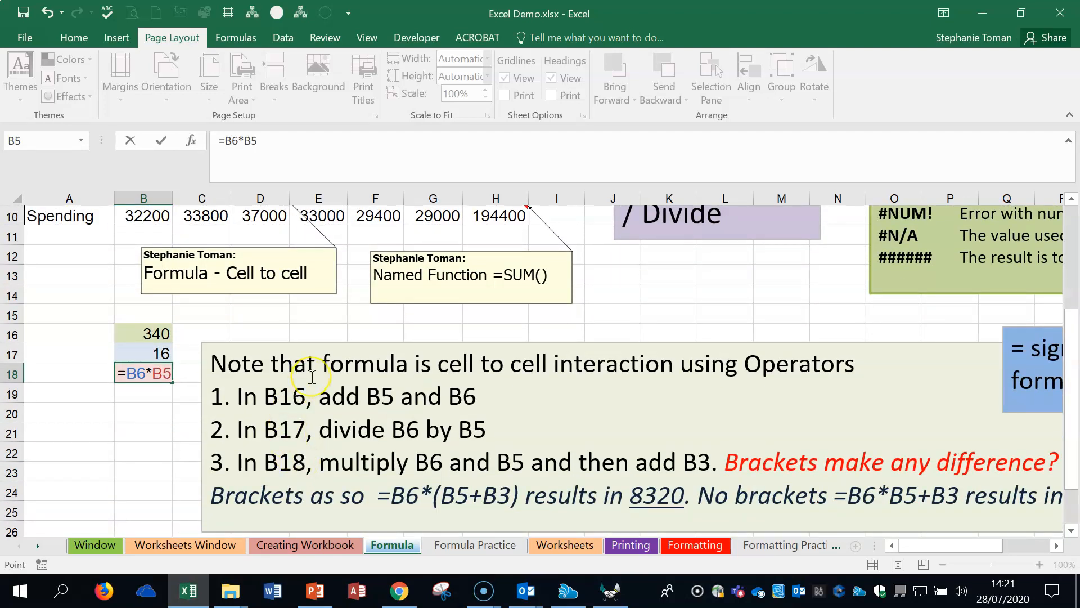
pyautogui.write('+')
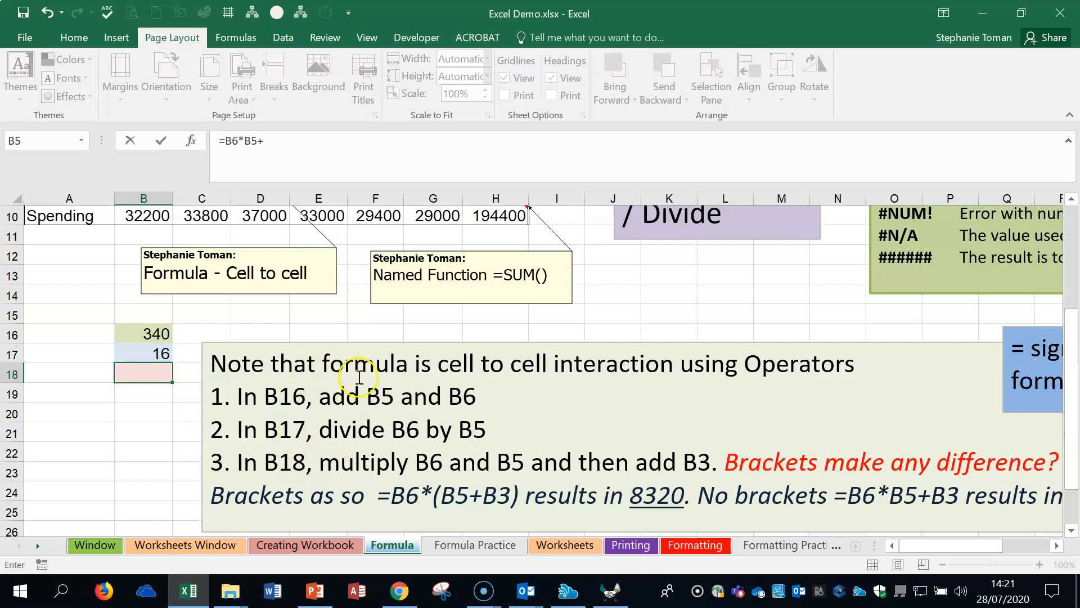
pyautogui.scroll(2, 354, 377)
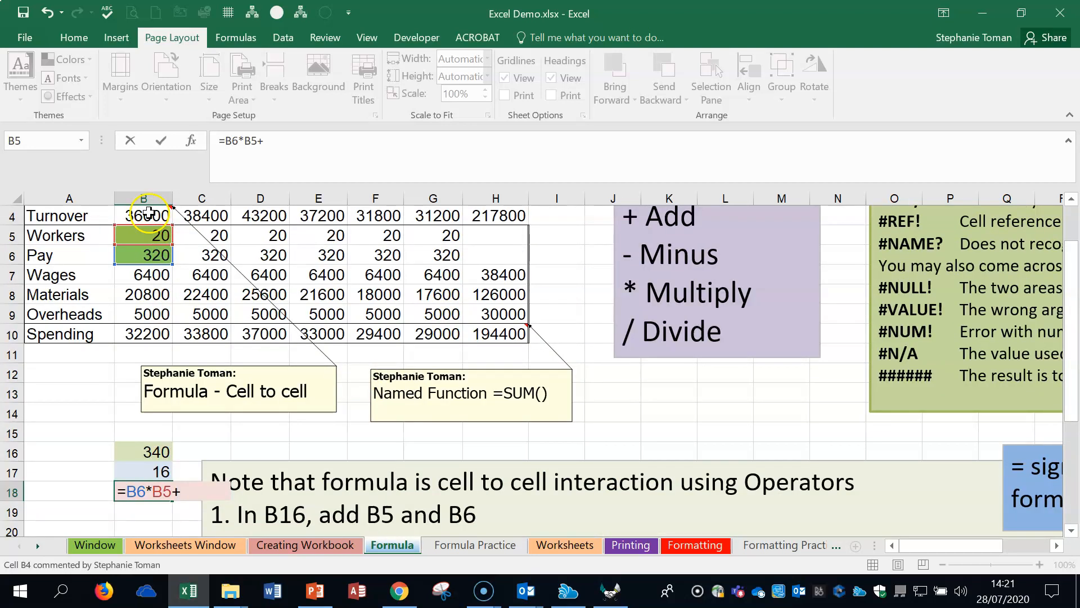
pyautogui.scroll(1, 148, 212)
pyautogui.click(160, 255)
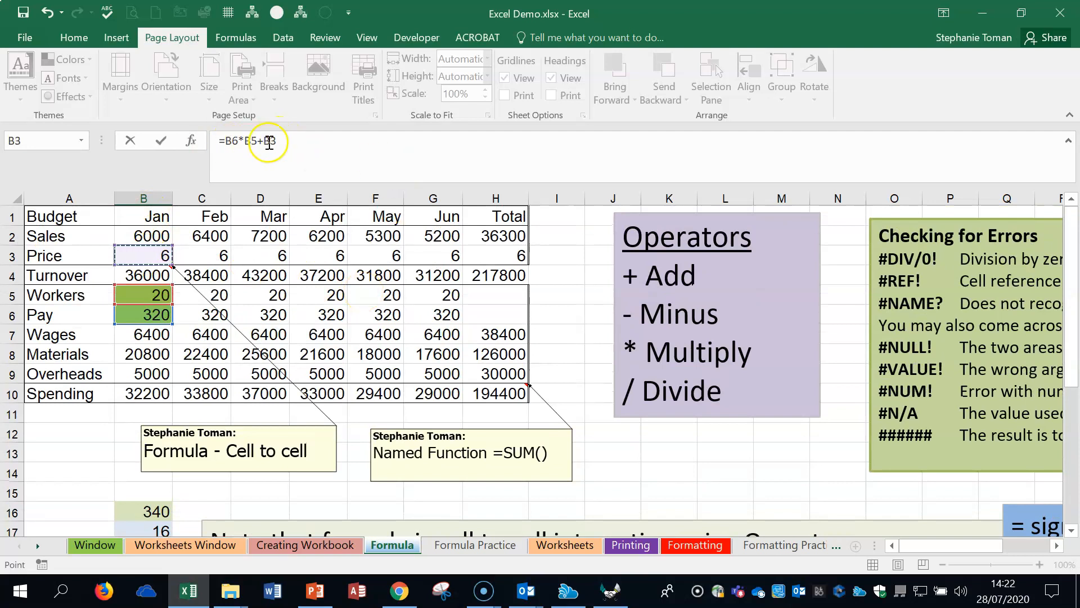
pyautogui.press('Return')
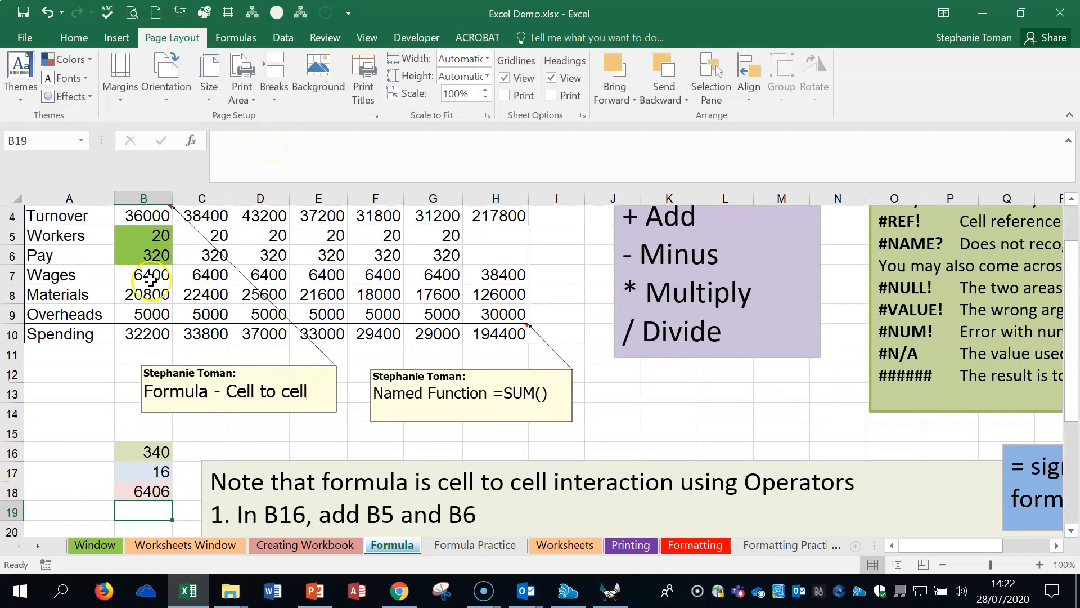
# Step: Add brackets around the addition in B18's formula, making it =B6*(B5+B3), and reselect the cell
pyautogui.click(159, 485)
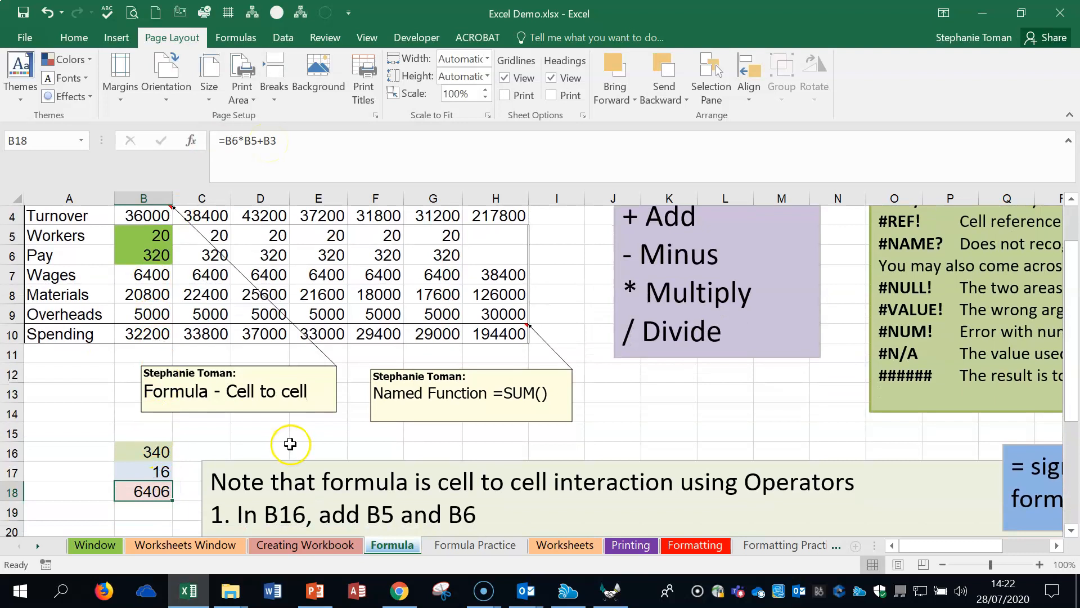
pyautogui.scroll(-3, 302, 448)
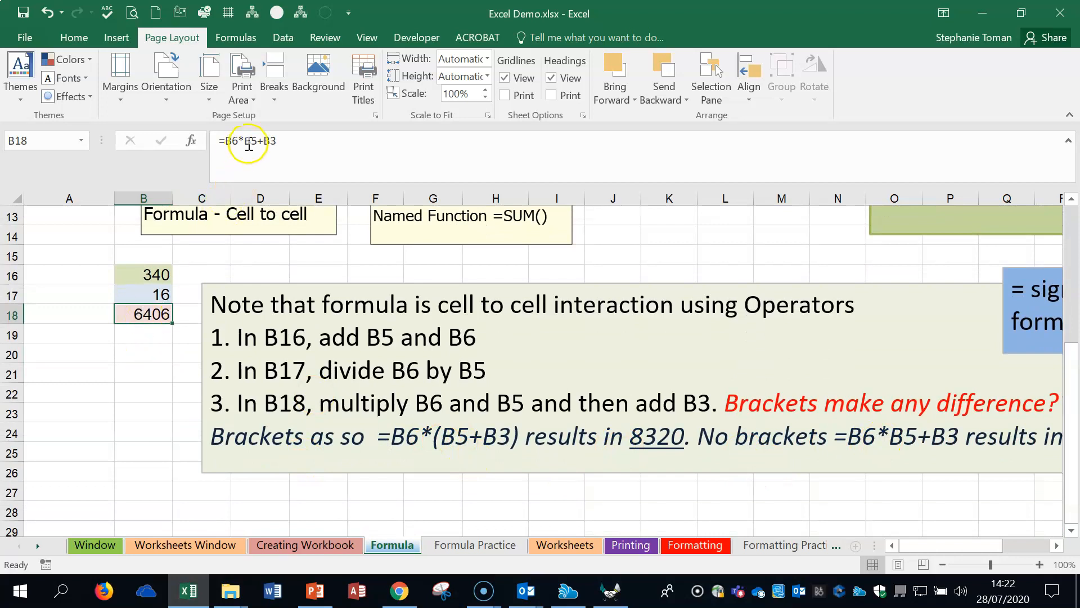
pyautogui.click(245, 141)
pyautogui.write('(')
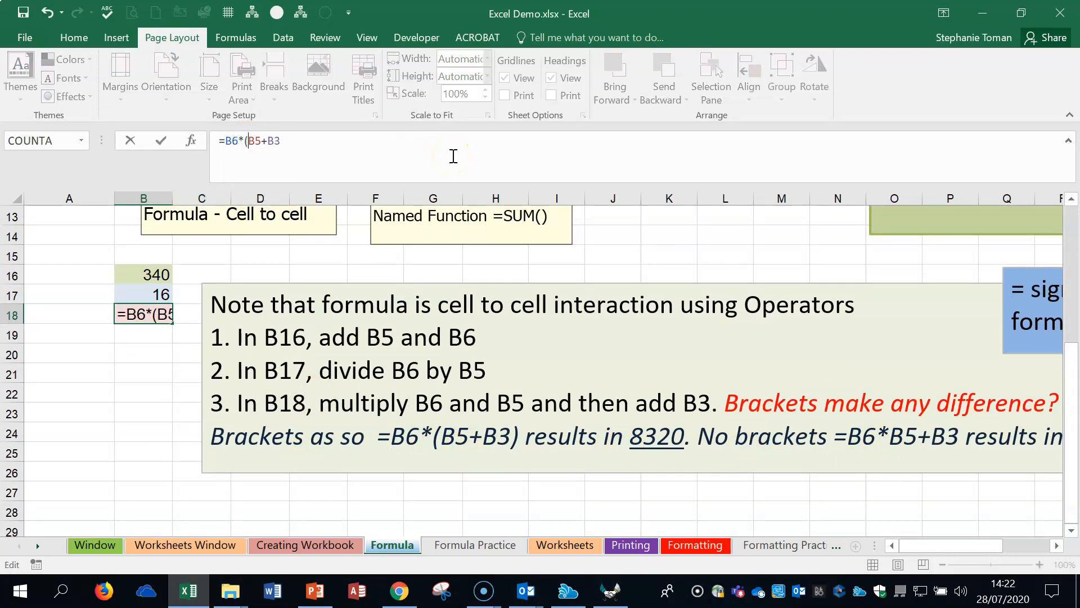
pyautogui.click(287, 141)
pyautogui.write('_')
pyautogui.press('BackSpace')
pyautogui.click(289, 139)
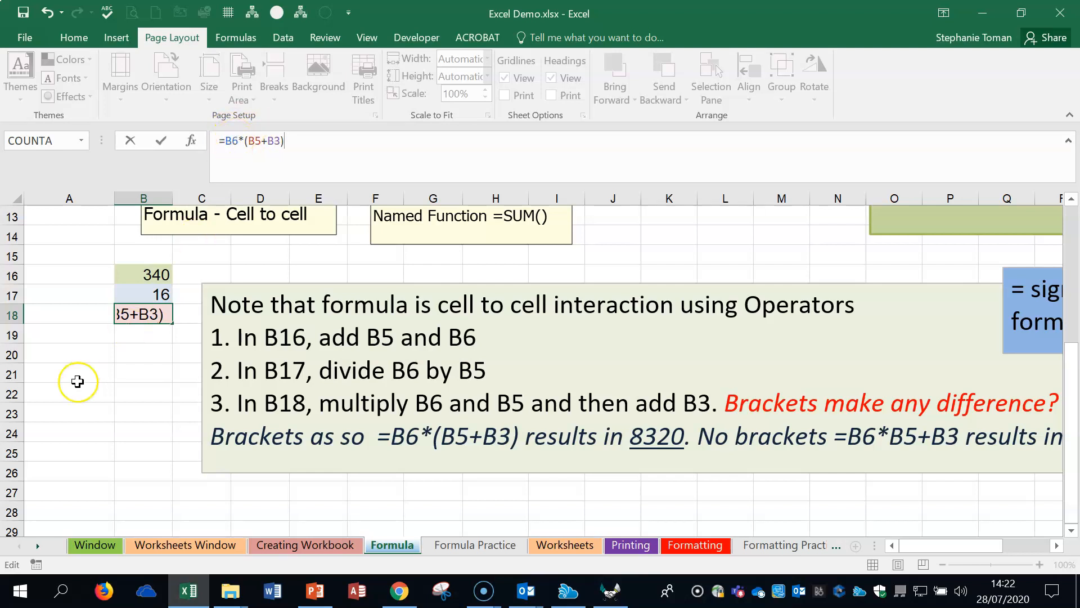
pyautogui.press('Return')
pyautogui.click(142, 310)
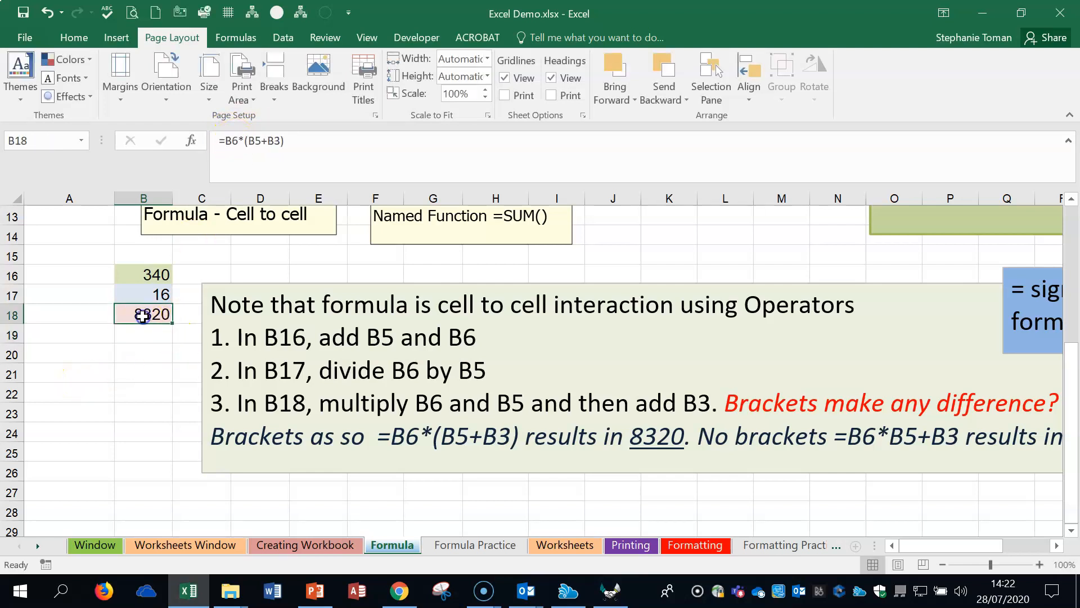
# Step: Undo the last two entries in B18 and redo both to compare the formula with and without brackets
pyautogui.click(48, 14)
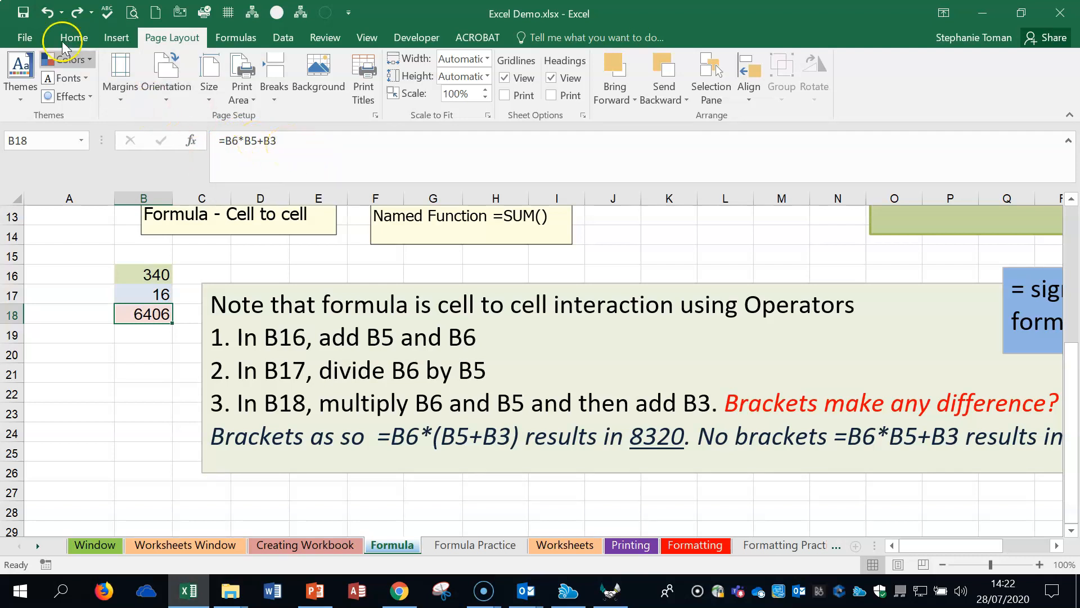
pyautogui.click(46, 13)
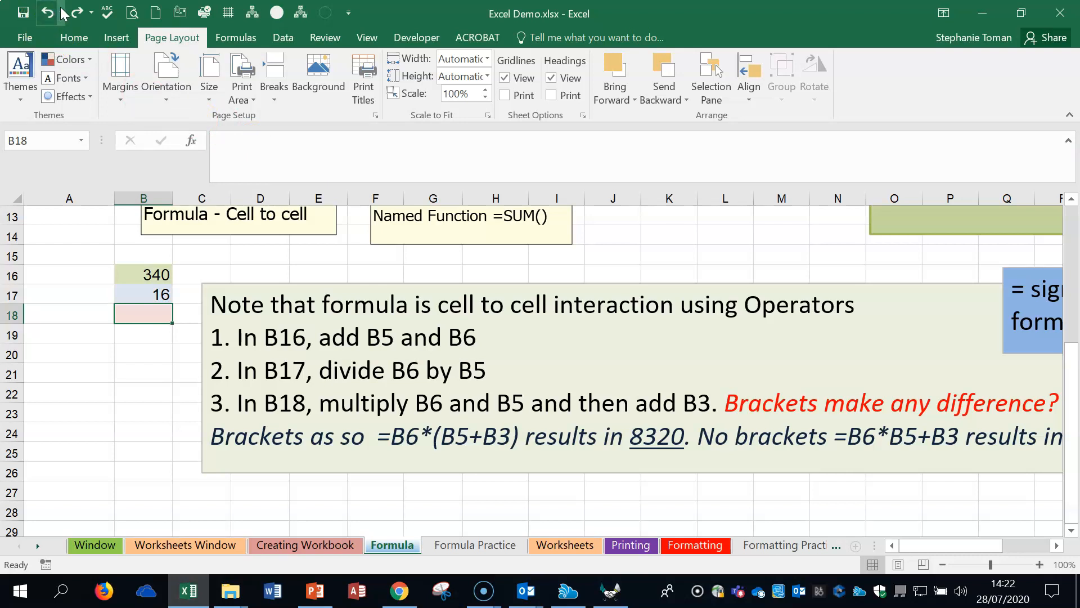
pyautogui.click(73, 12)
pyautogui.click(72, 13)
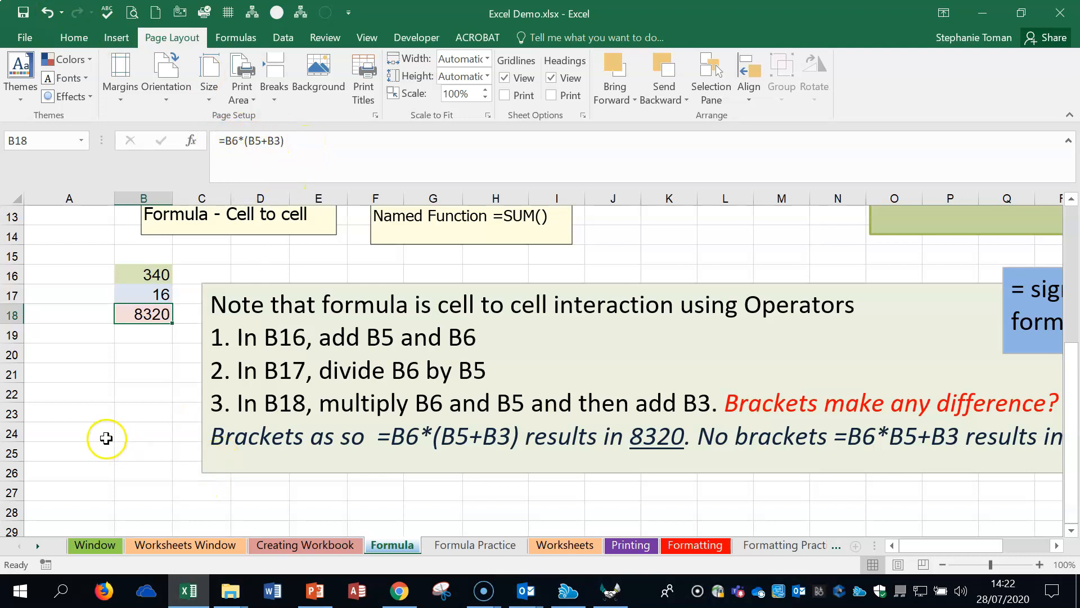
# Step: View the exercise on the Formula Practice worksheet and return to the Formula worksheet
pyautogui.click(129, 431)
pyautogui.scroll(-1, 172, 422)
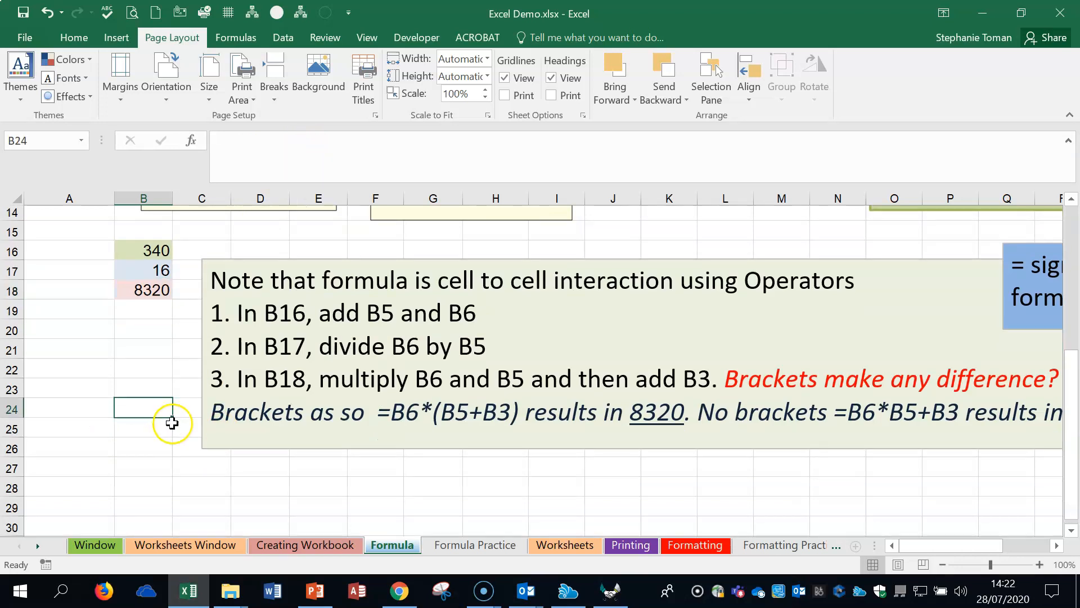
pyautogui.scroll(-1, 171, 421)
pyautogui.click(769, 468)
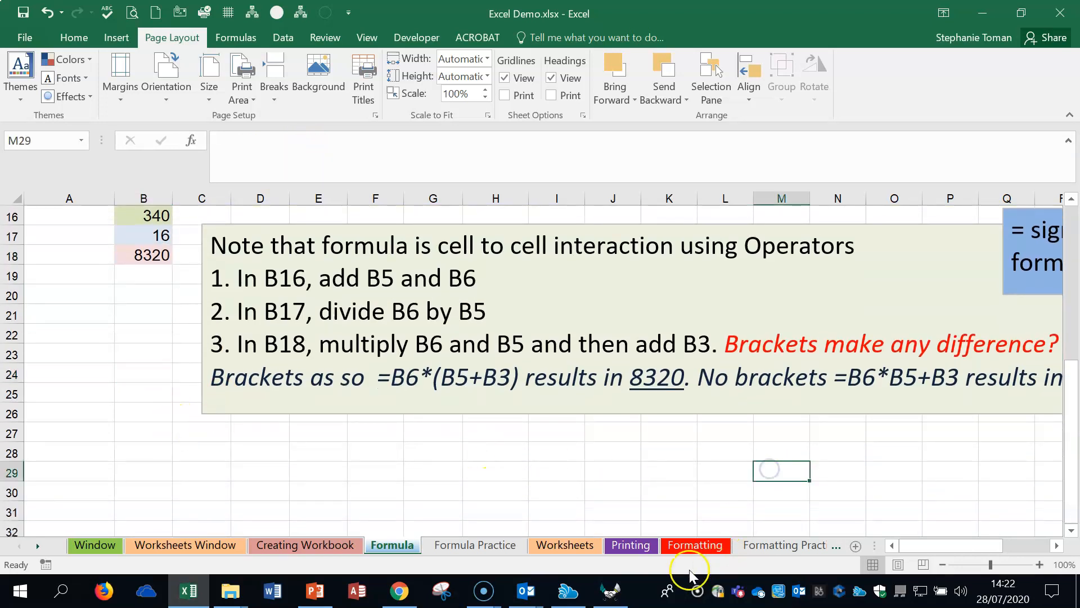
pyautogui.click(473, 548)
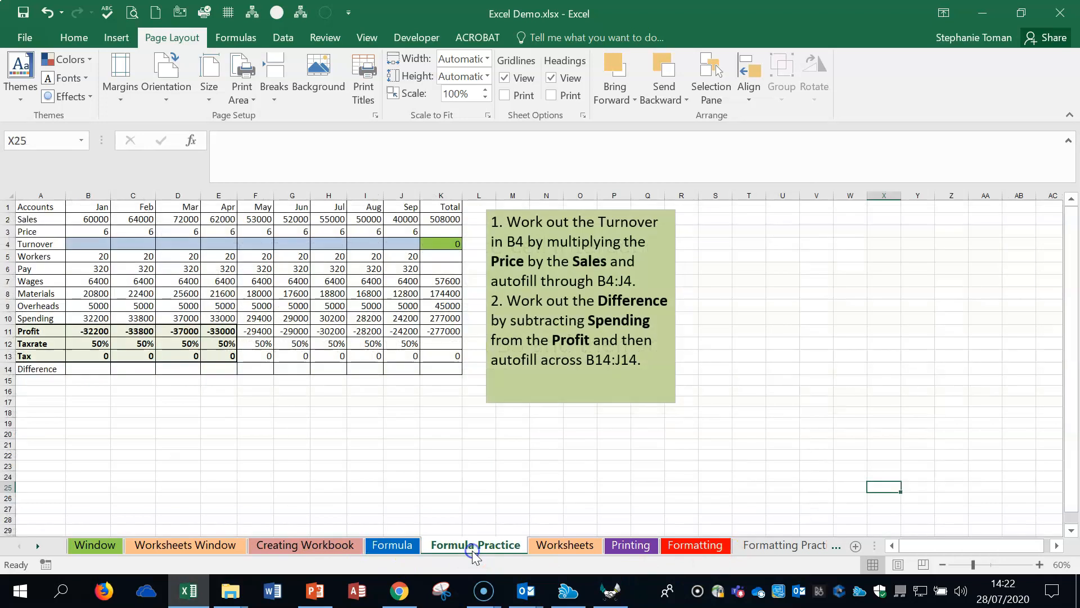
pyautogui.click(700, 442)
pyautogui.click(394, 544)
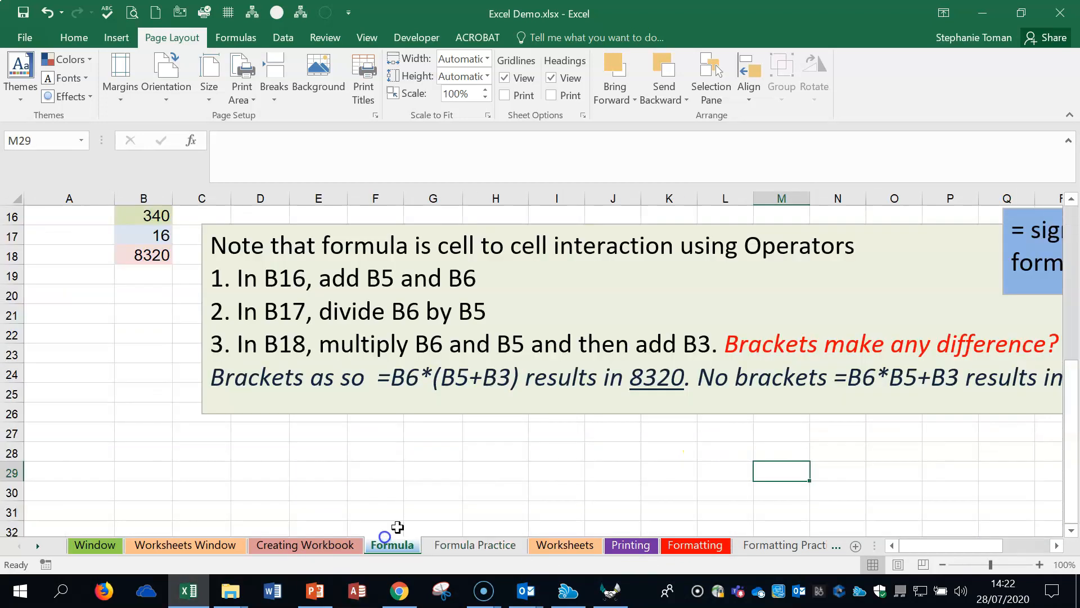
# Step: Review the Operators and Checking for Errors notes beside the budget table on the Formula worksheet
pyautogui.scroll(3, 523, 441)
pyautogui.scroll(2, 524, 442)
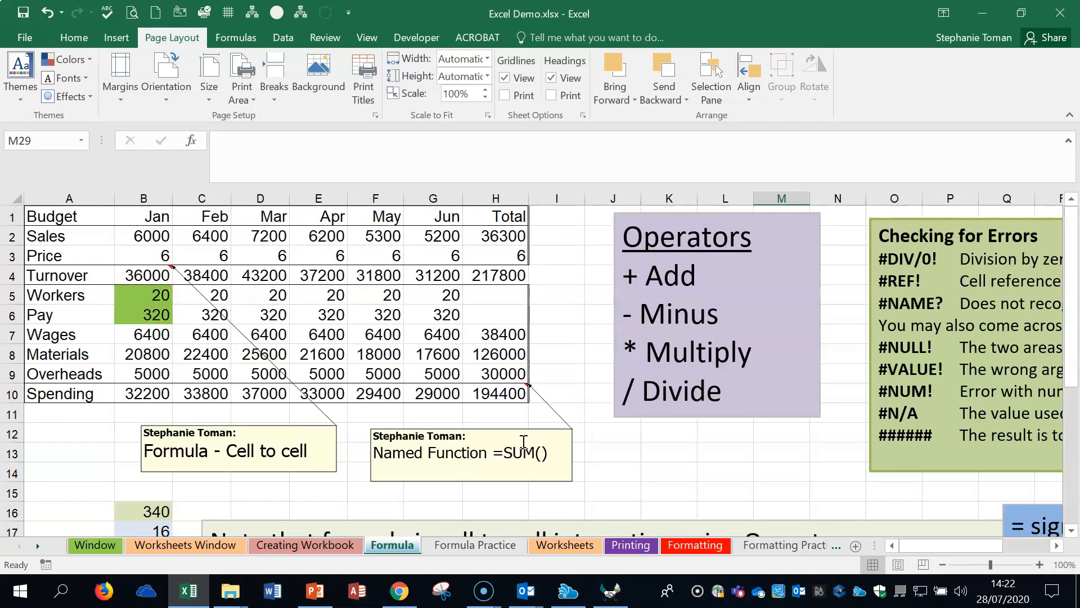
pyautogui.moveTo(934, 546); pyautogui.dragTo(979, 546)
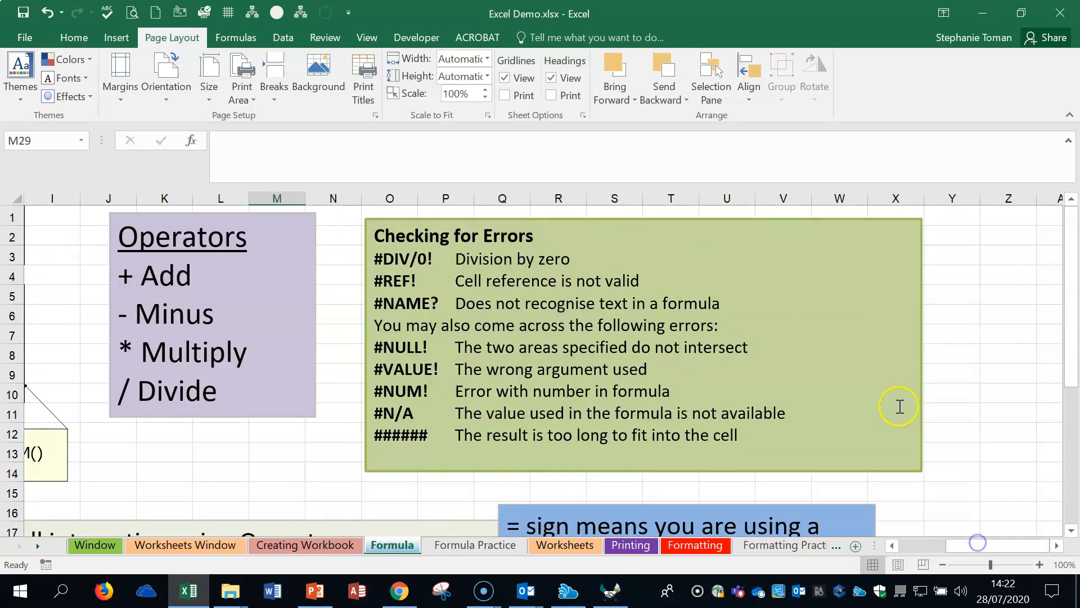
pyautogui.scroll(-1, 899, 405)
pyautogui.scroll(1, 899, 405)
pyautogui.click(171, 450)
pyautogui.click(236, 450)
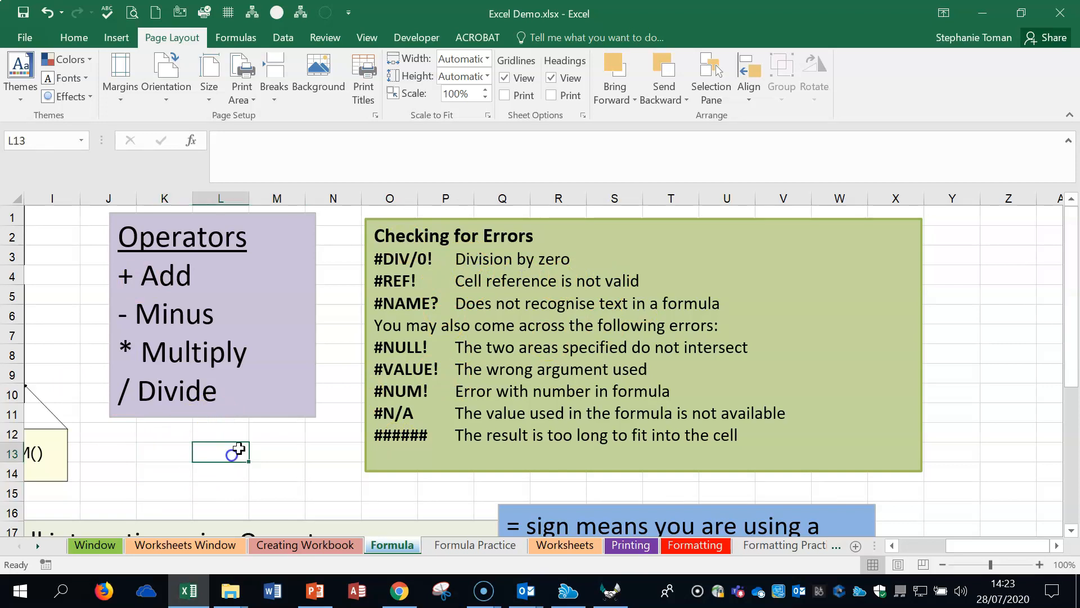
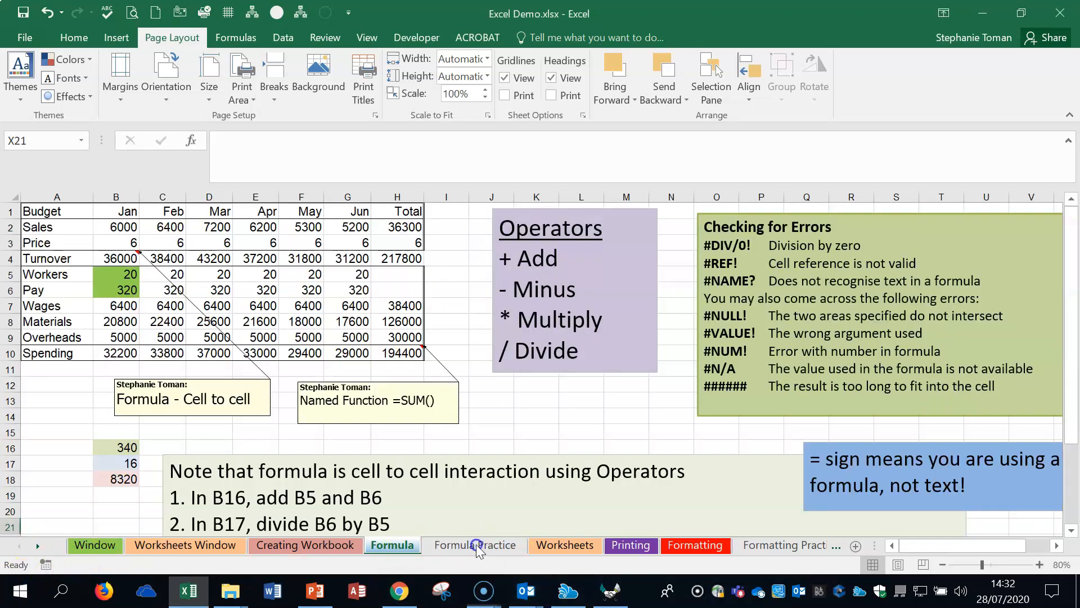
# Step: On the Formula Practice worksheet, calculate January's Turnover in B4 with =B3*B2 and fill the formula across to J4
pyautogui.click(476, 545)
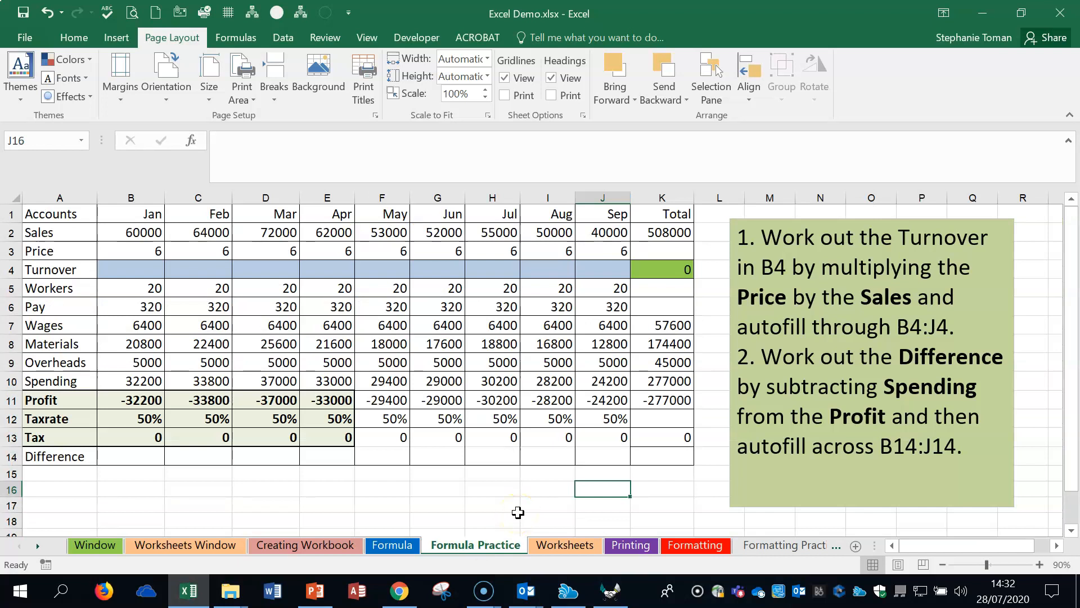
pyautogui.click(148, 271)
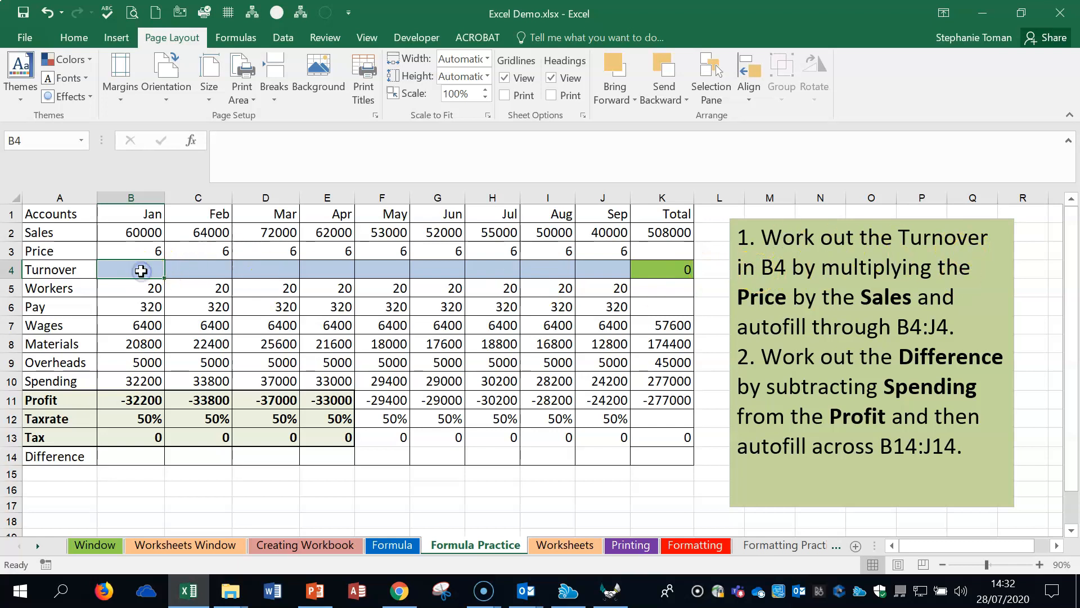
pyautogui.write('=')
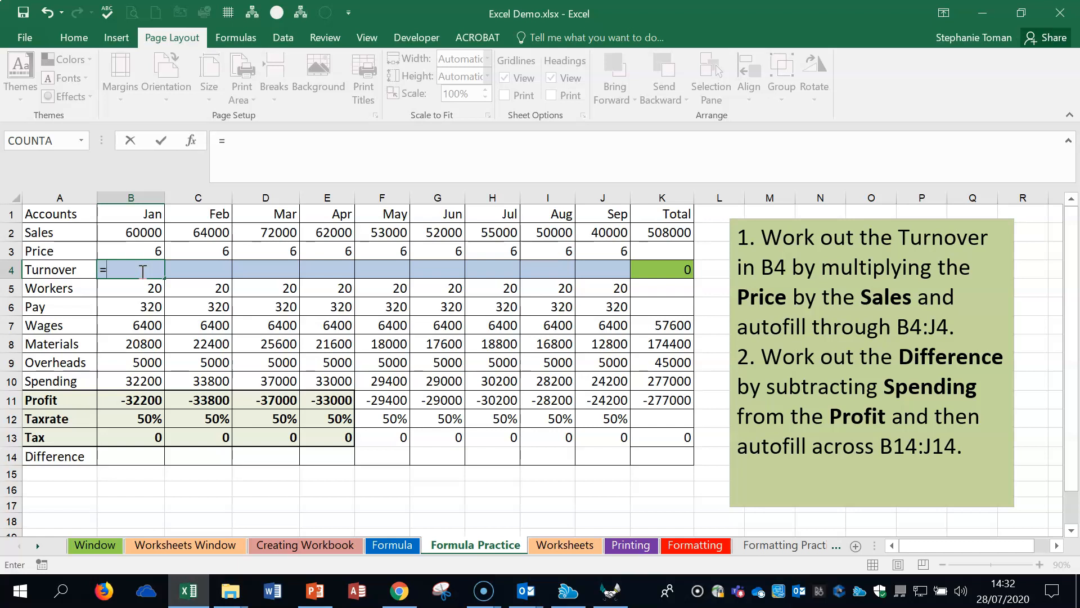
pyautogui.click(138, 249)
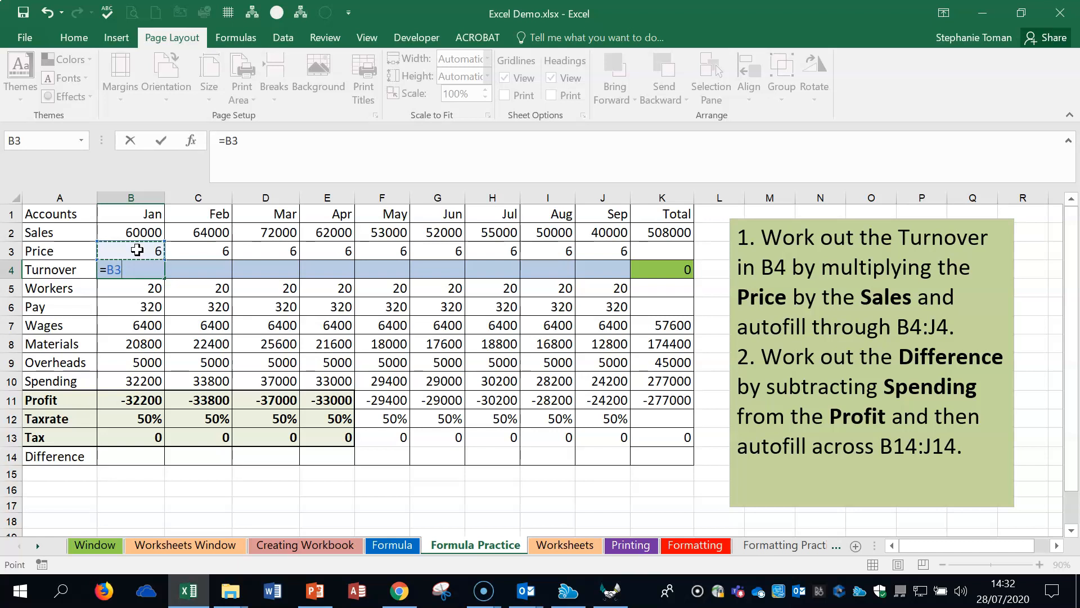
pyautogui.write('*')
pyautogui.click(145, 230)
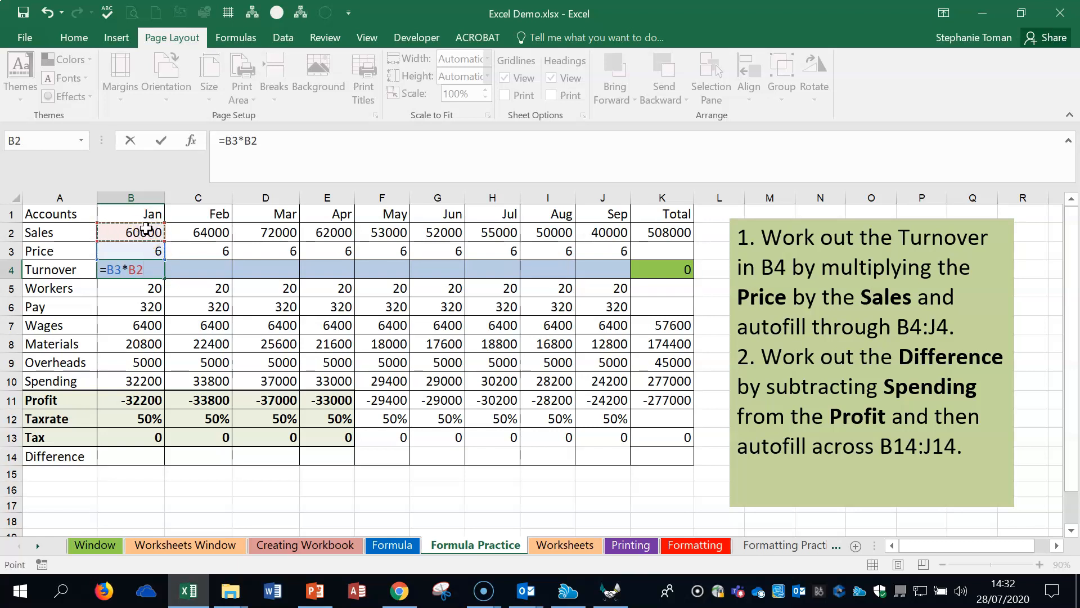
pyautogui.press('Return')
pyautogui.click(159, 271)
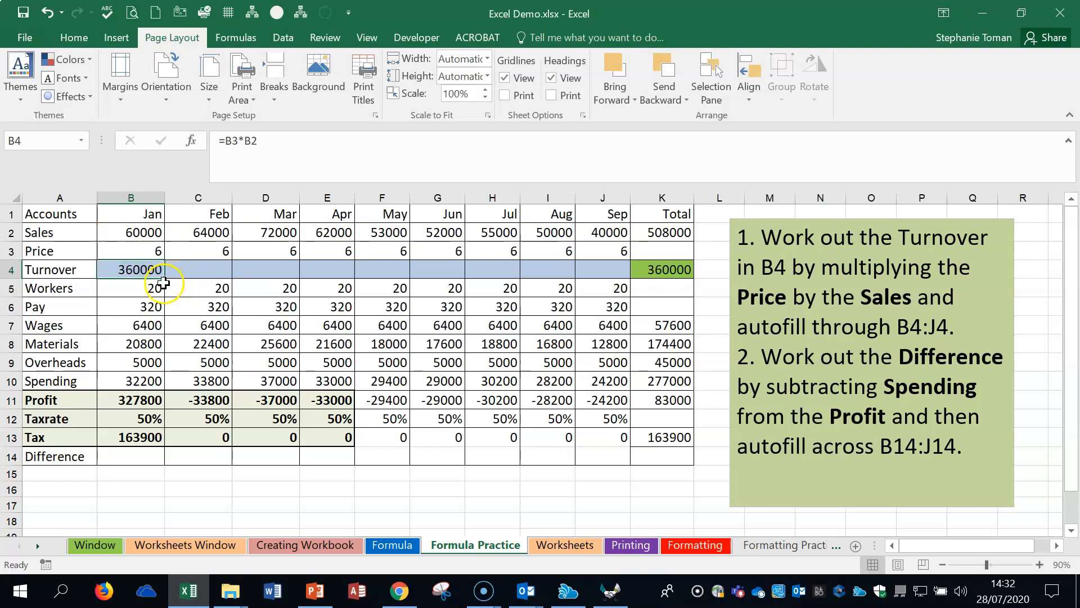
pyautogui.moveTo(164, 279); pyautogui.dragTo(604, 272)
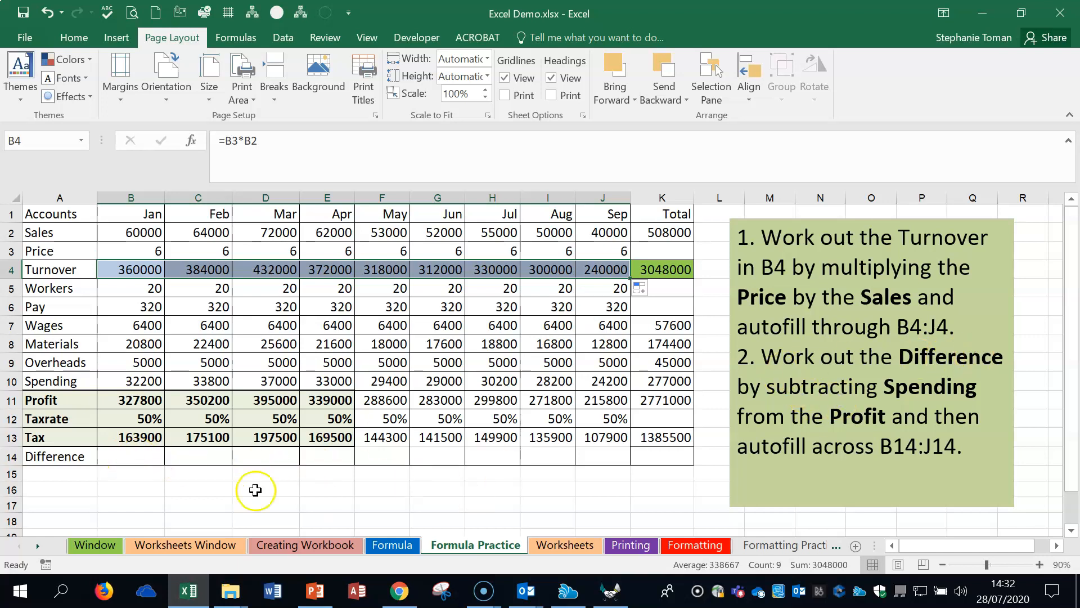
# Step: Calculate the Difference in B14 with =B11-B10 and fill the formula across to J14
pyautogui.click(130, 453)
pyautogui.click(131, 459)
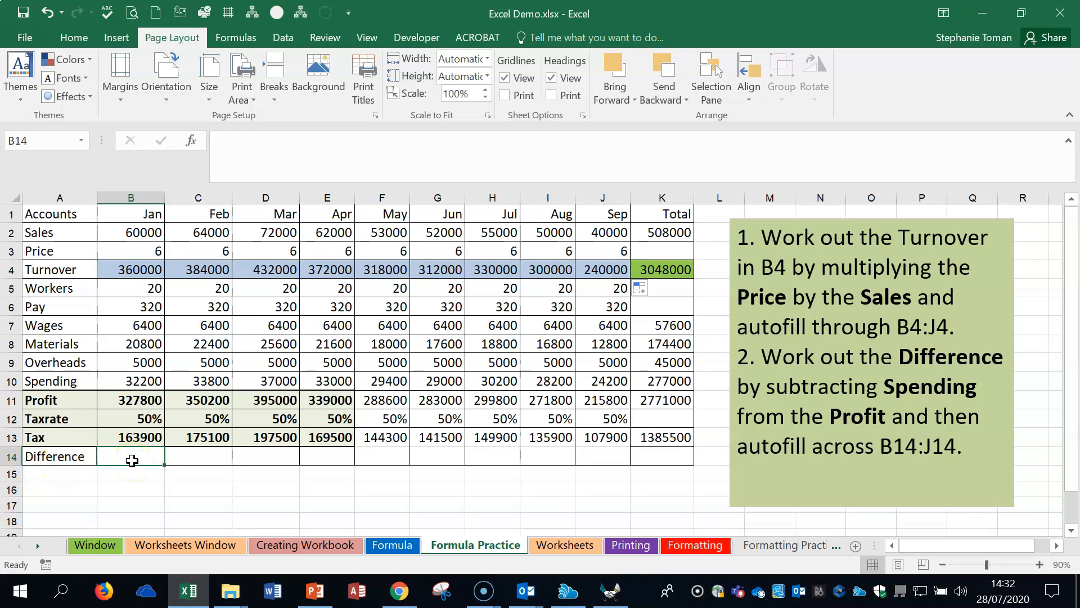
pyautogui.write('=')
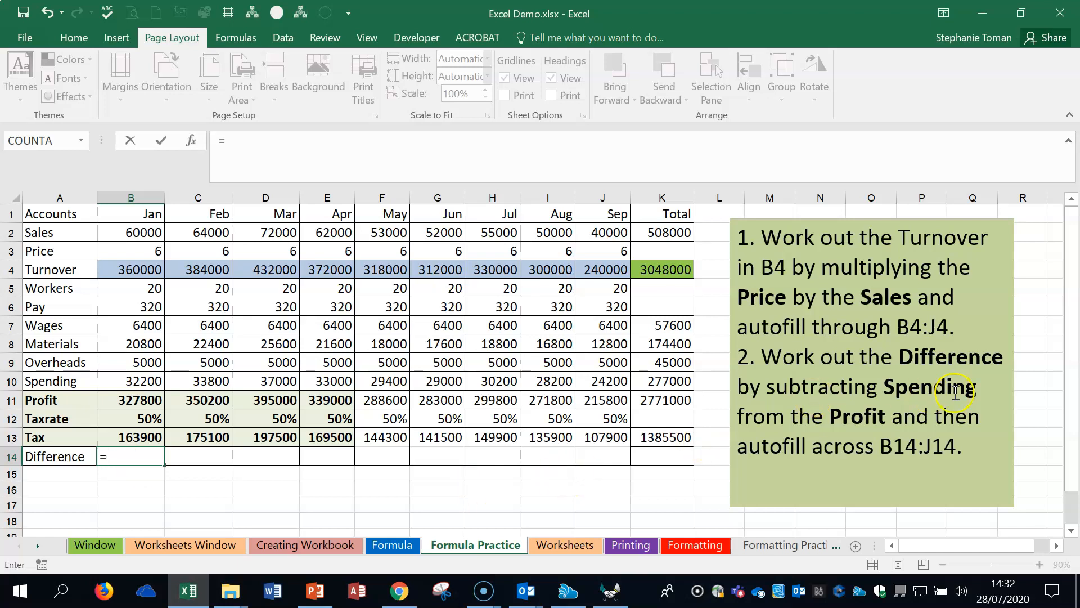
pyautogui.click(139, 400)
pyautogui.write('-')
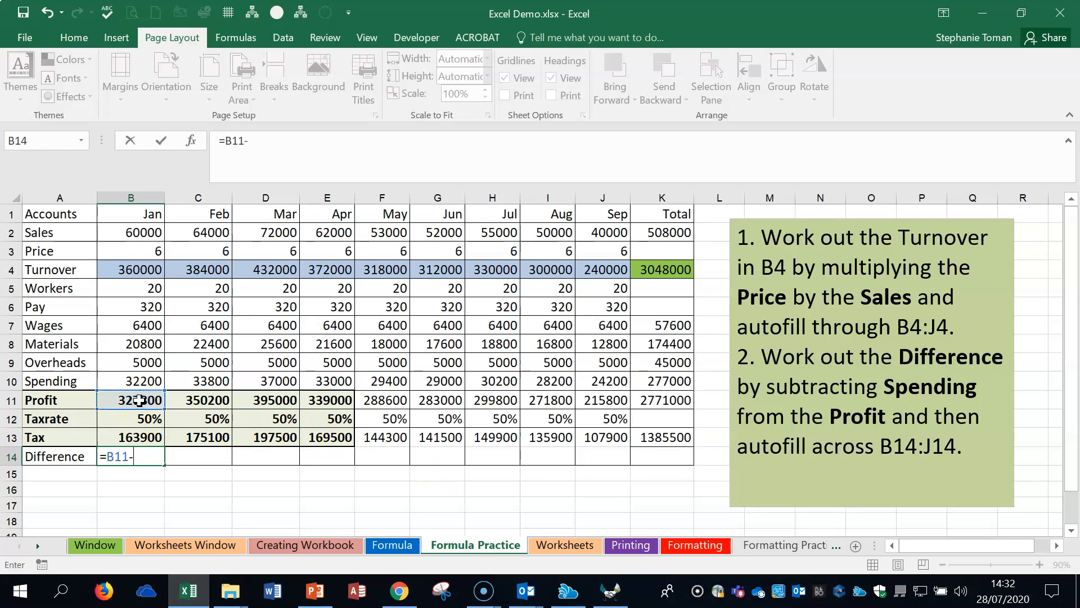
pyautogui.click(141, 381)
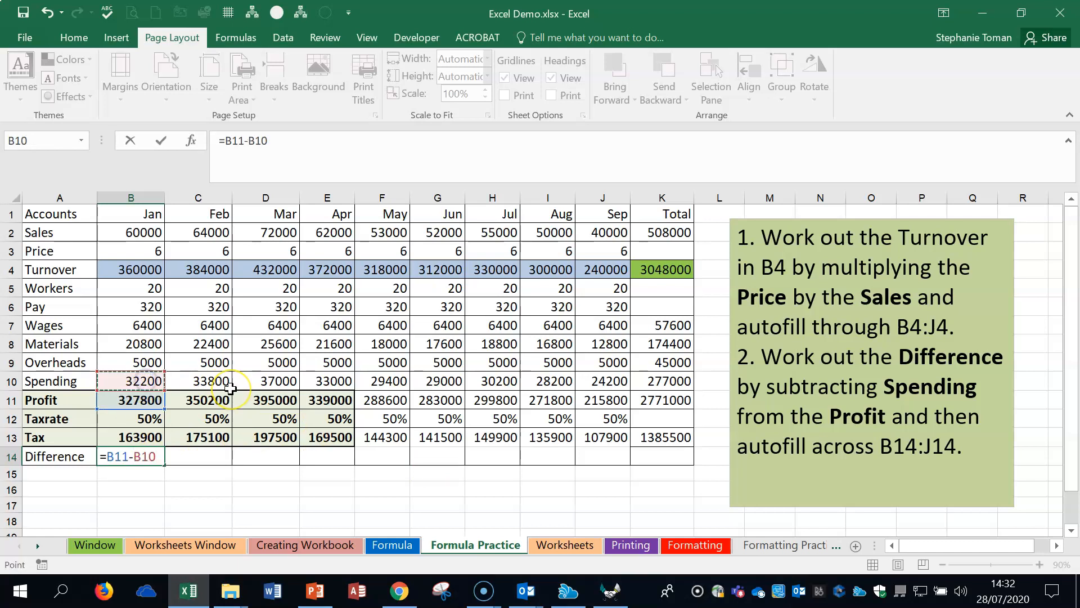
pyautogui.press('Return')
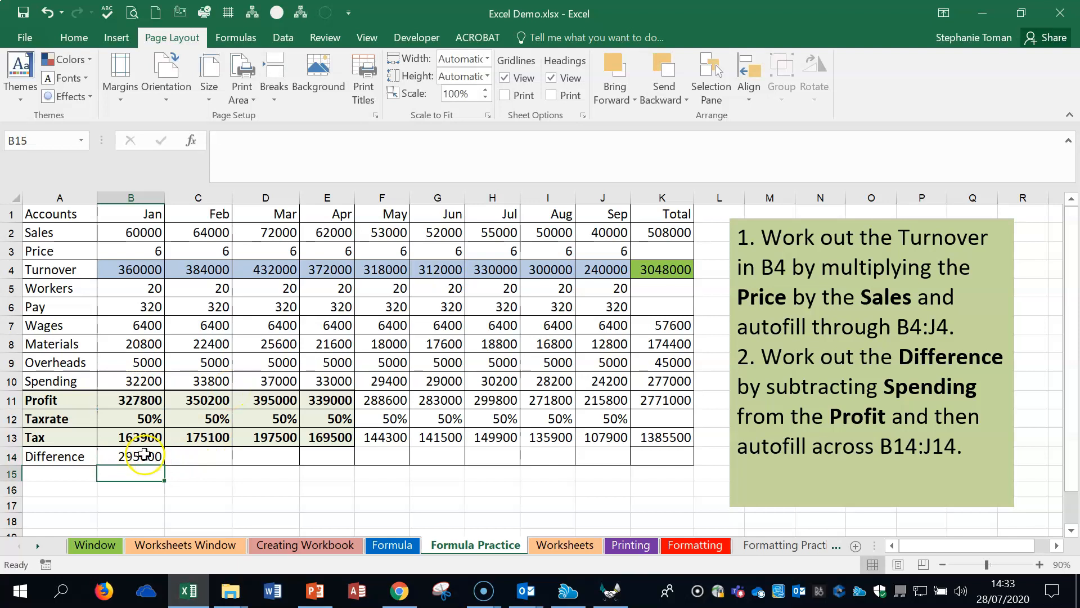
pyautogui.click(162, 460)
pyautogui.moveTo(164, 464); pyautogui.dragTo(617, 462)
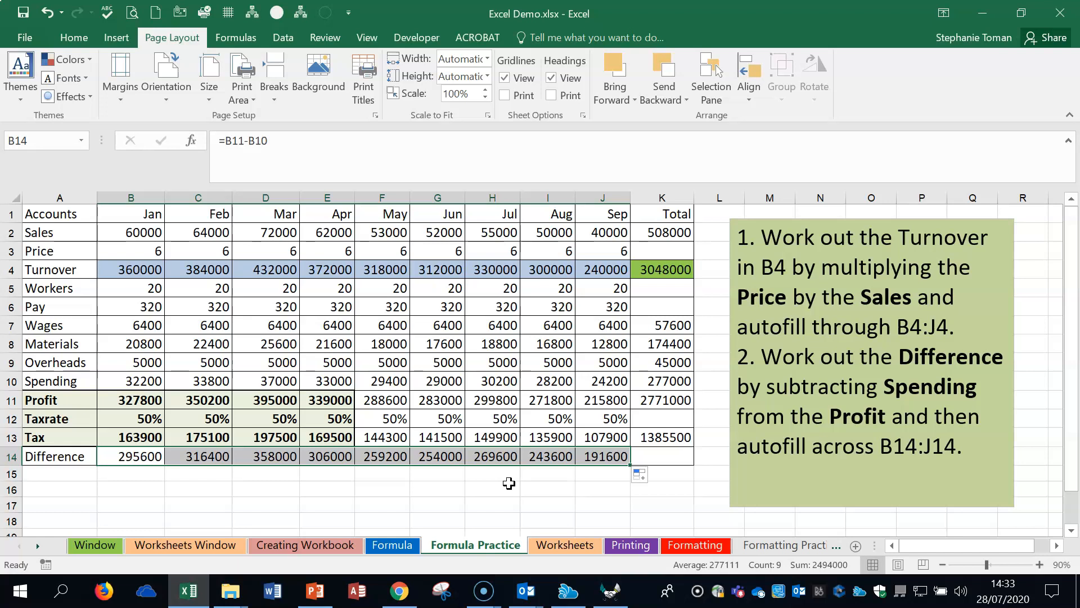
# Step: Toggle the Formula Practice sheet between showing formulas and values several times, ending with values shown
pyautogui.hotkey('ctrl', '`')
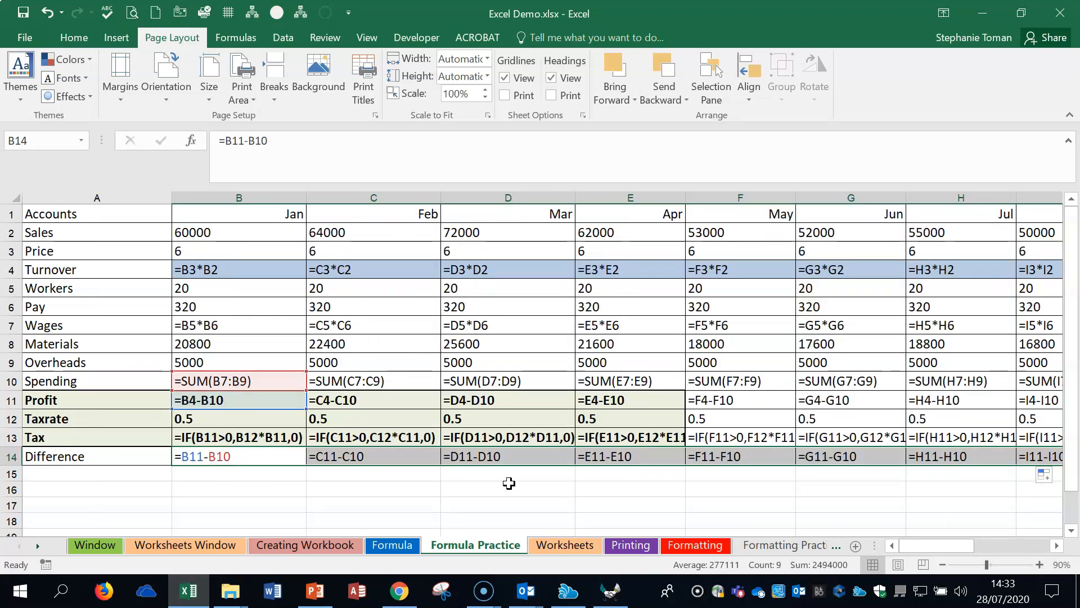
pyautogui.hotkey('ctrl', '`')
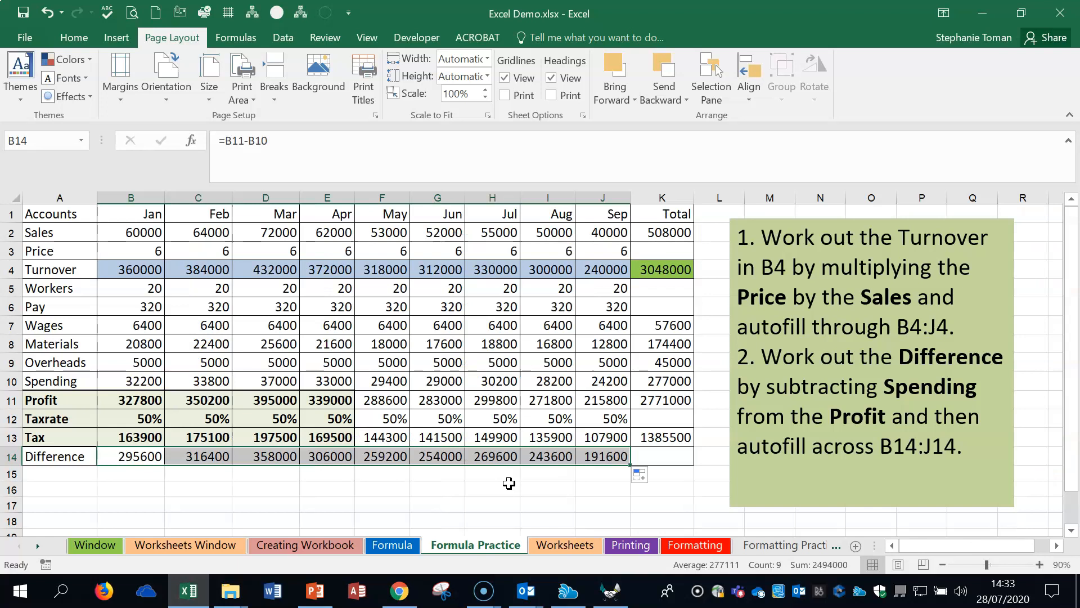
pyautogui.hotkey('ctrl', '`')
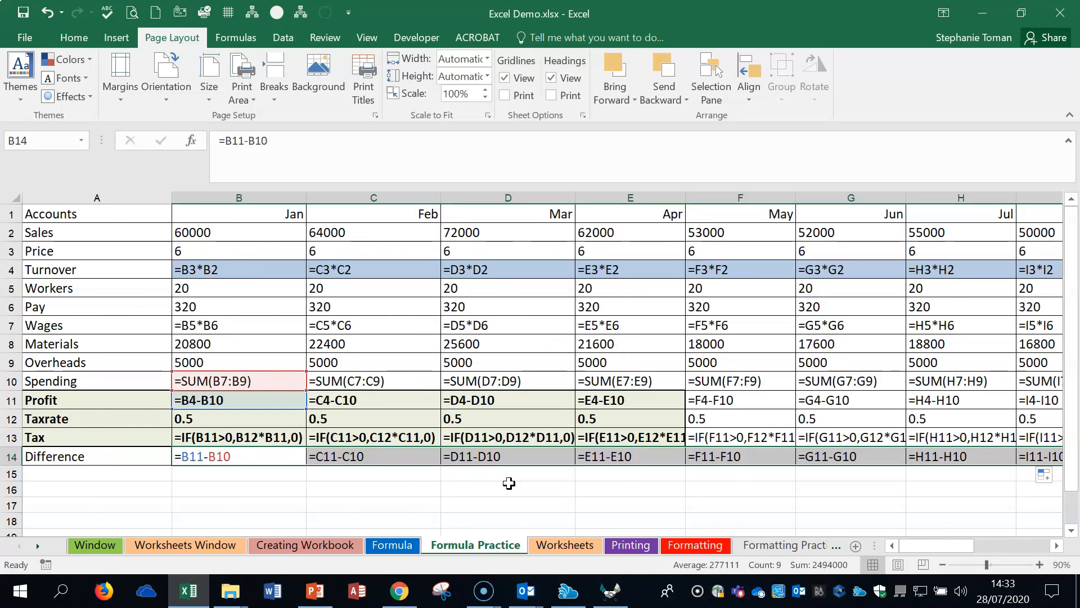
pyautogui.hotkey('ctrl', '`')
pyautogui.hotkey('ctrl', '`')
pyautogui.hotkey('ctrl', '`')
pyautogui.hotkey('ctrl', '`')
pyautogui.hotkey('ctrl', '`')
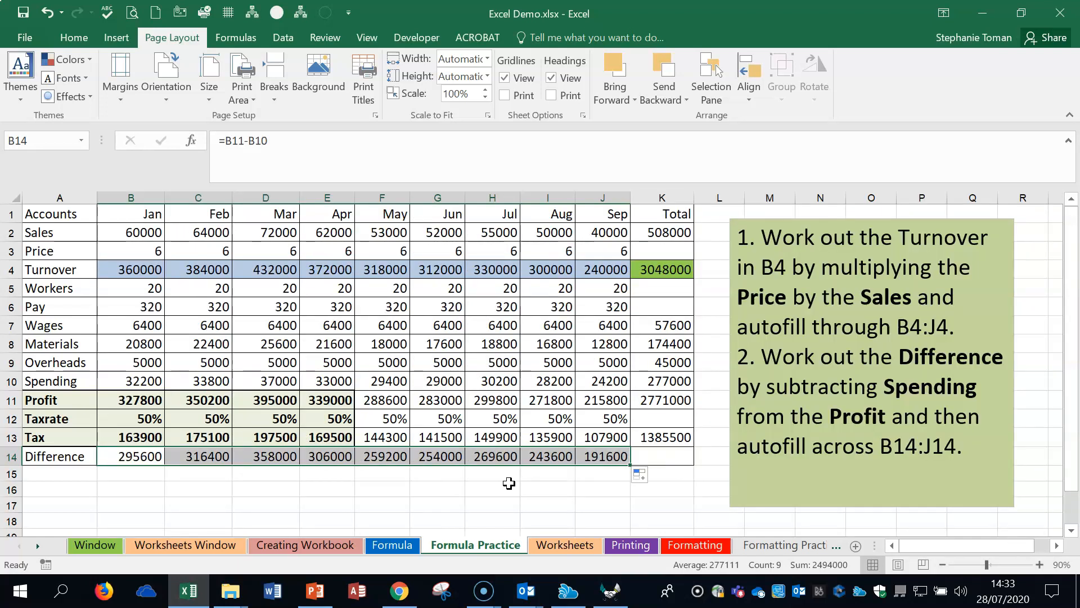
# Step: Go to the Worksheets sheet, select the note in A1, and check the list of open workbooks to switch between
pyautogui.click(566, 546)
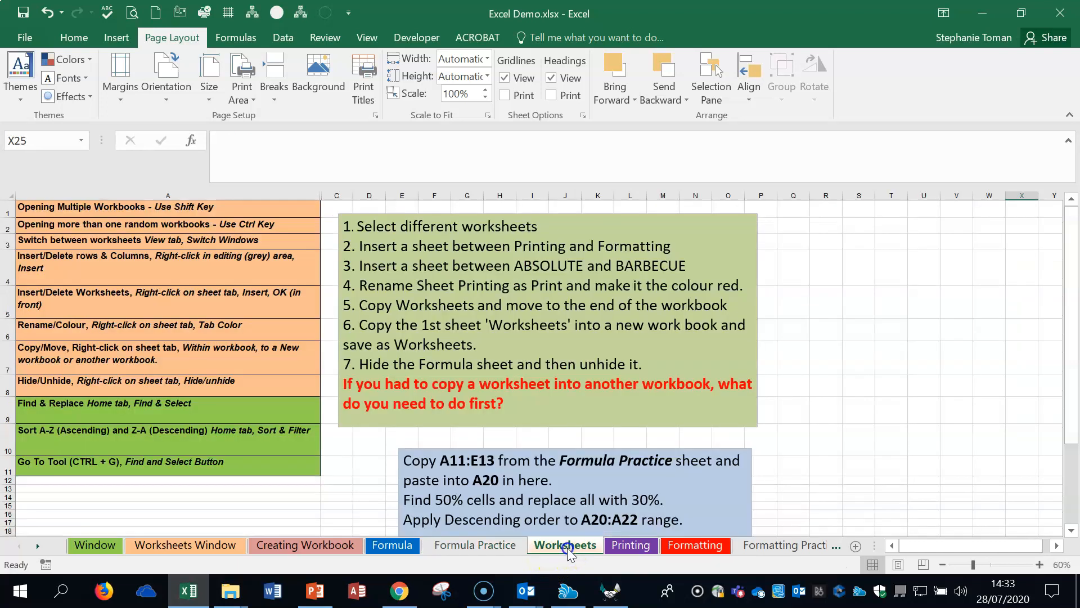
pyautogui.click(143, 208)
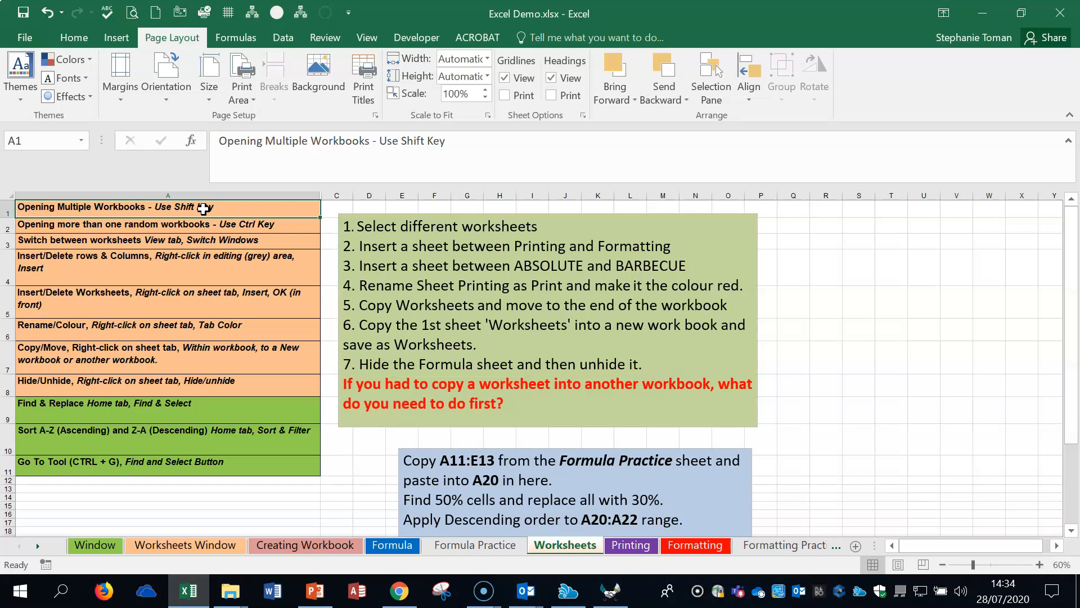
pyautogui.click(367, 38)
pyautogui.click(756, 99)
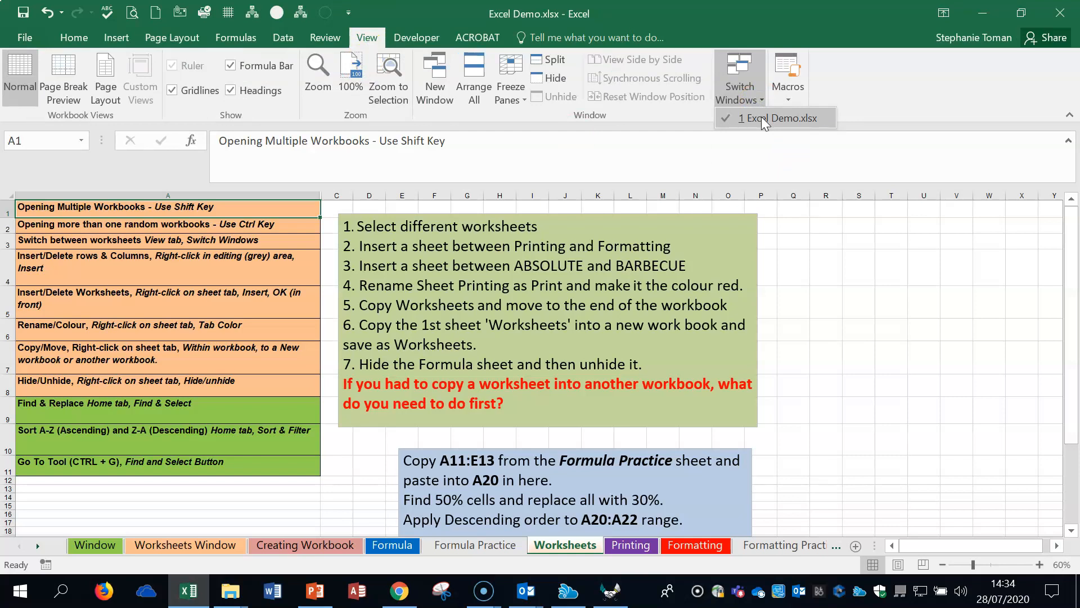
# Step: Switch back and forth between the Printing and Worksheets sheets, ending on Worksheets
pyautogui.click(639, 545)
pyautogui.click(572, 546)
pyautogui.click(630, 545)
pyautogui.click(565, 545)
pyautogui.click(630, 545)
pyautogui.click(565, 545)
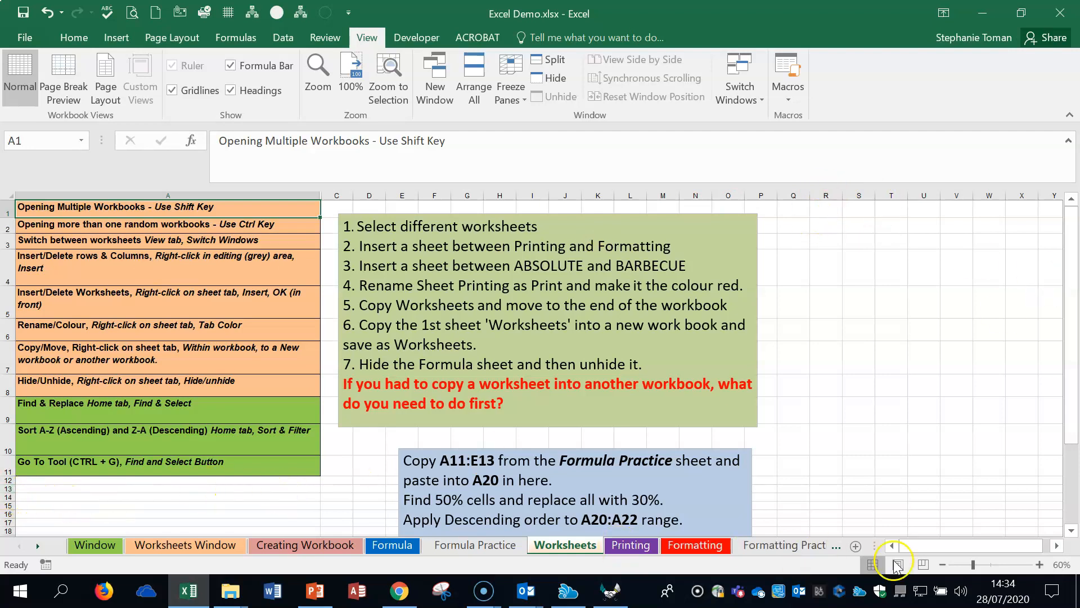
# Step: Insert a blank row above row 3 on the Worksheets sheet, and undo the insertion
pyautogui.click(1040, 564)
pyautogui.click(1039, 564)
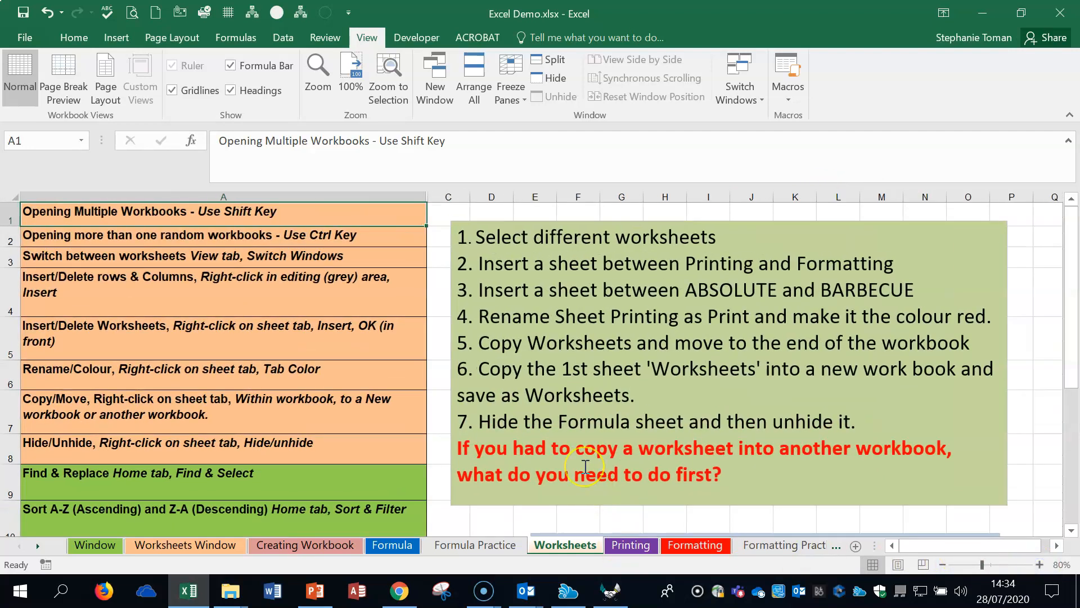
pyautogui.rightClick(12, 258)
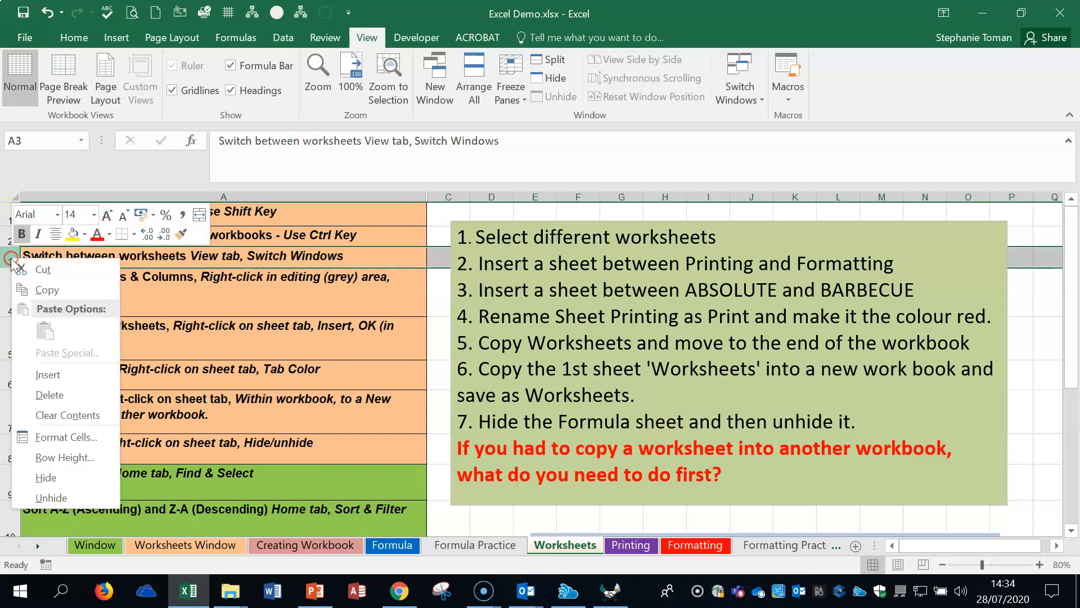
pyautogui.click(49, 374)
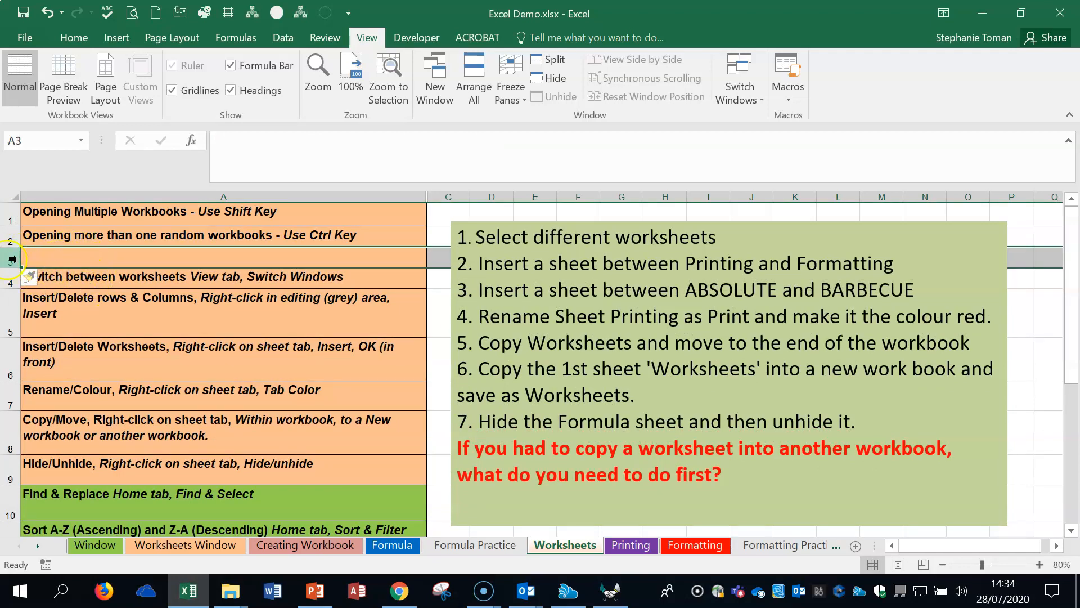
pyautogui.click(47, 12)
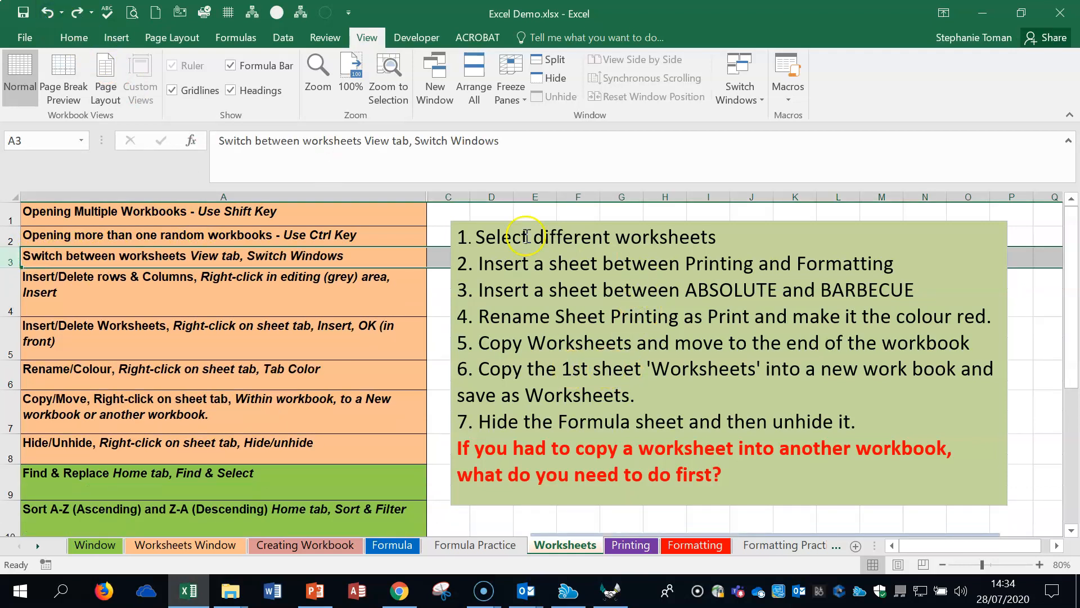
# Step: Insert a blank column before column A, undo it, and repeat the insertion and undo once more
pyautogui.rightClick(225, 194)
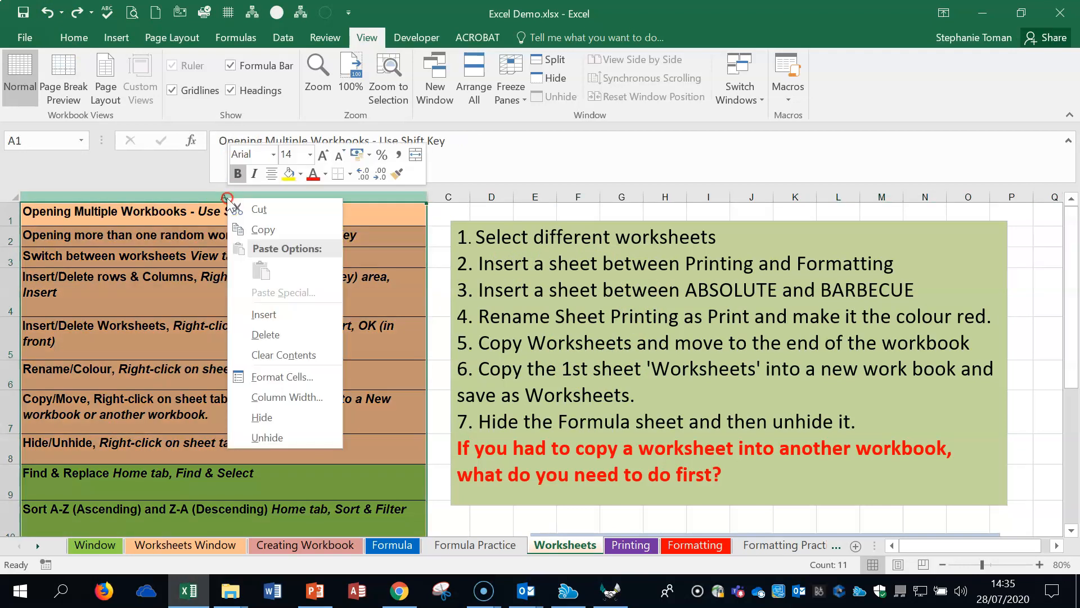
pyautogui.click(290, 315)
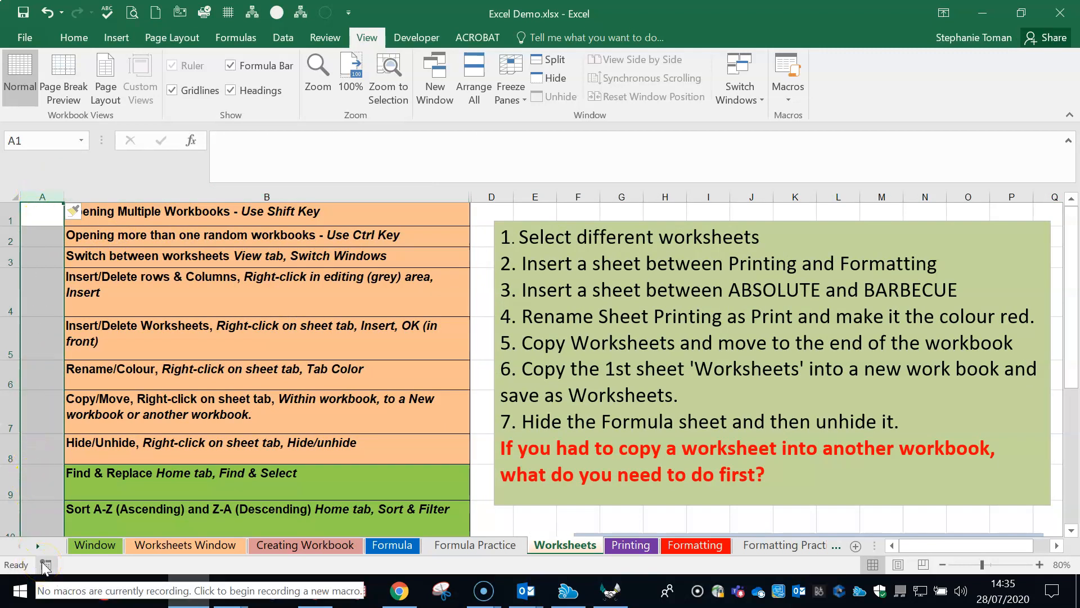
pyautogui.click(46, 12)
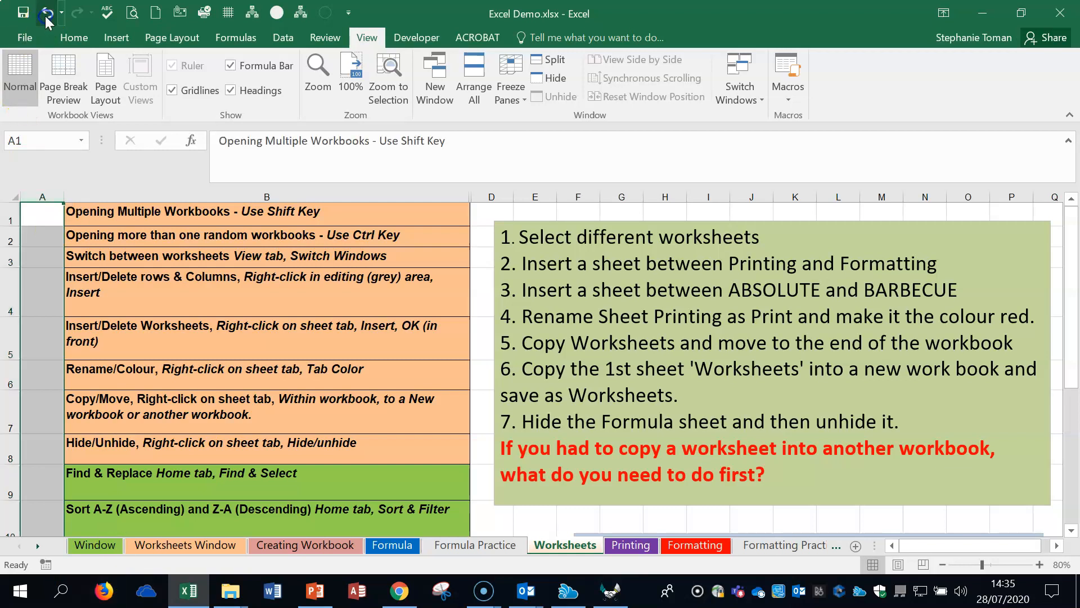
pyautogui.rightClick(194, 196)
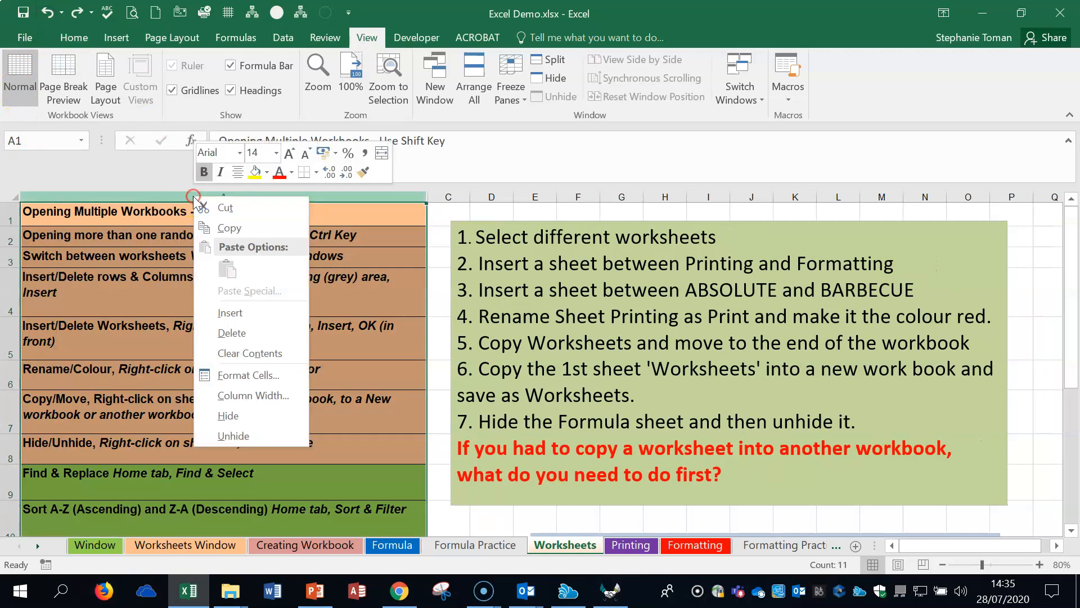
pyautogui.click(251, 313)
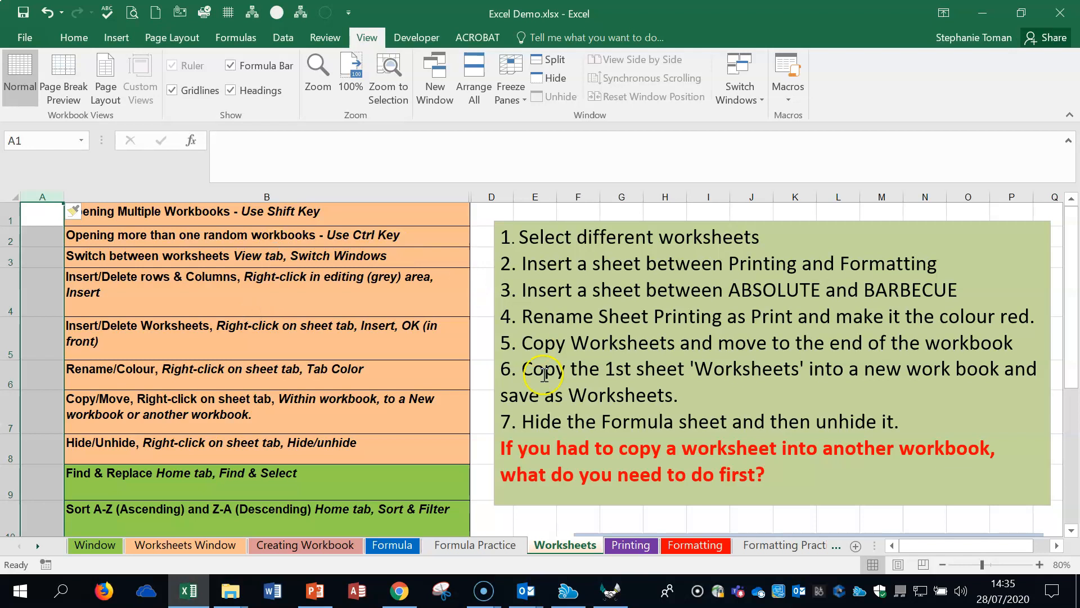
pyautogui.click(46, 13)
# Step: Insert a blank row above row 4, undo the insertion, and select the Insert/Delete Worksheets note in A5
pyautogui.rightClick(13, 290)
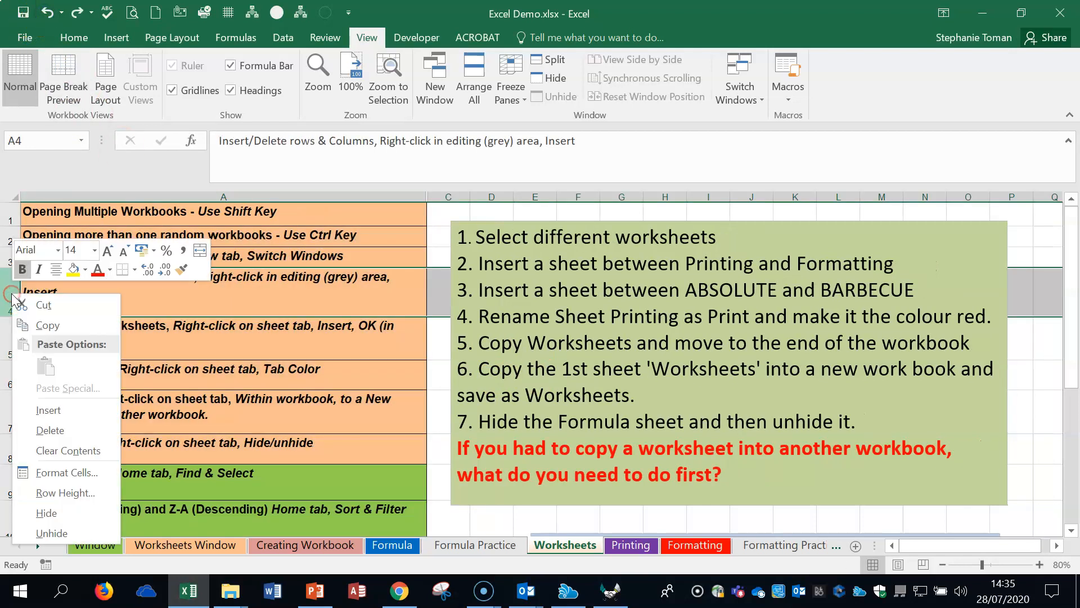
pyautogui.click(68, 414)
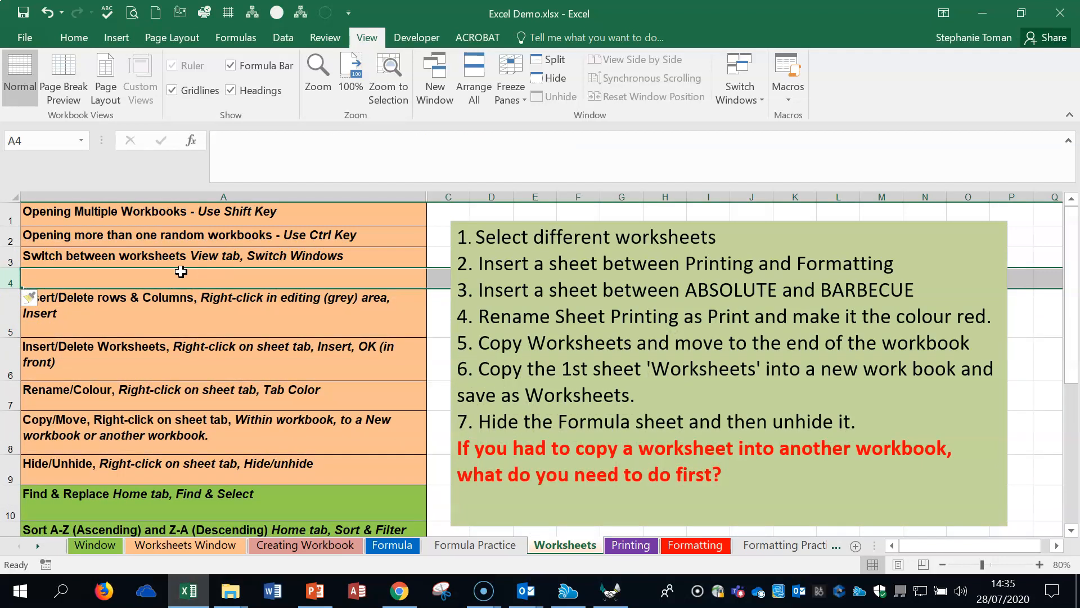
pyautogui.click(48, 13)
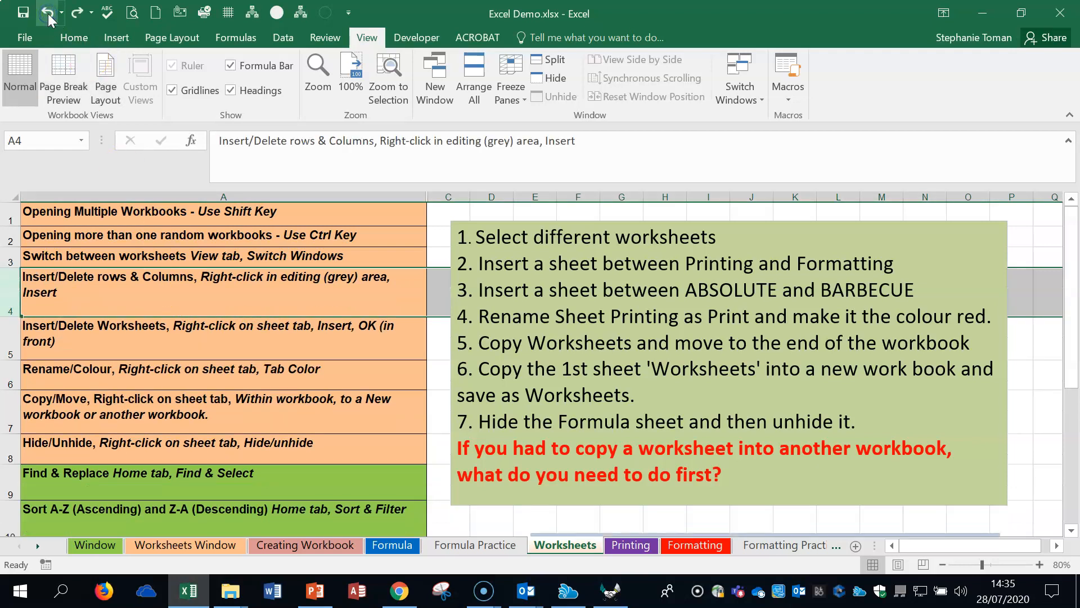
pyautogui.click(332, 293)
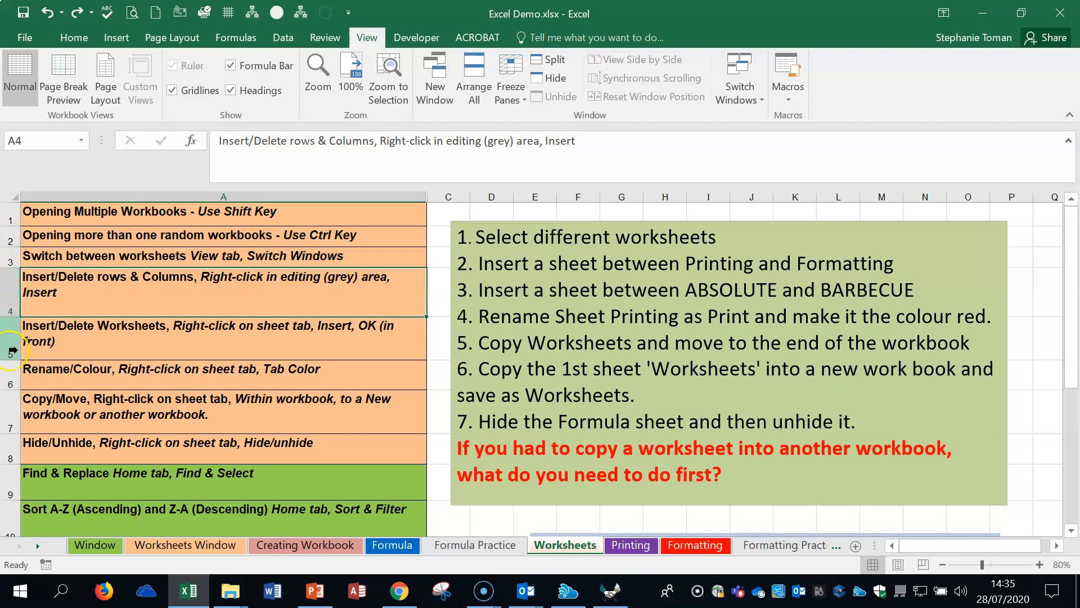
pyautogui.click(173, 344)
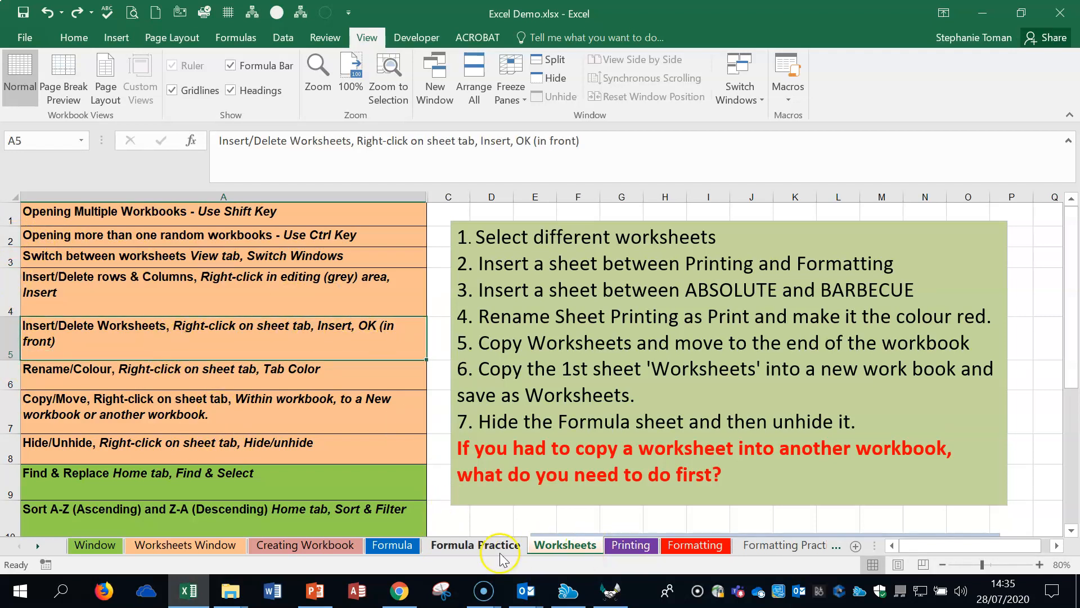
# Step: Insert a blank worksheet in front of the Formula Practice sheet, and delete the new sheet
pyautogui.rightClick(475, 550)
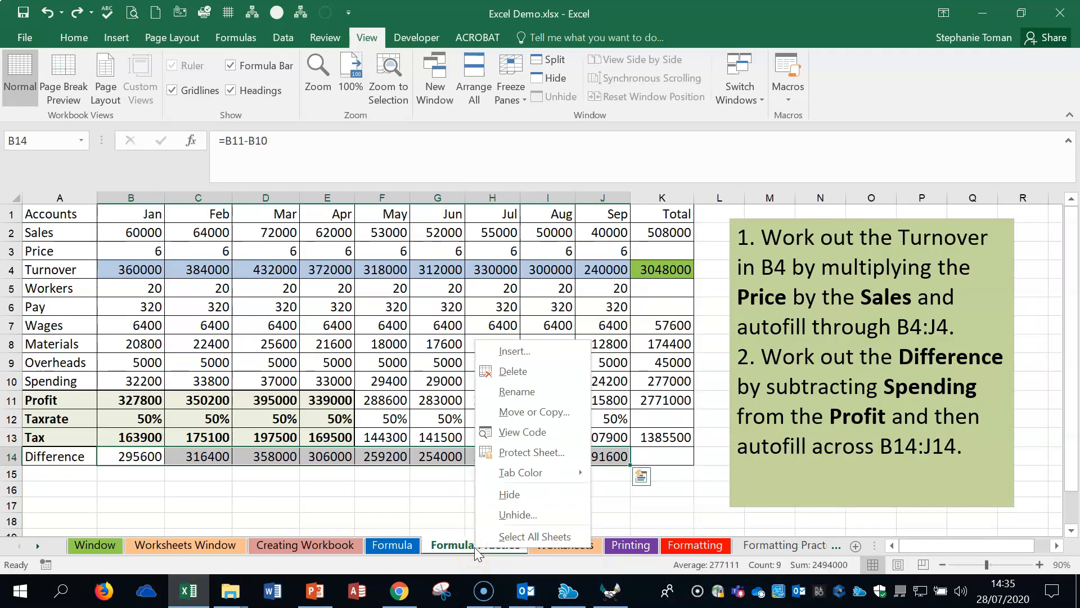
pyautogui.click(524, 352)
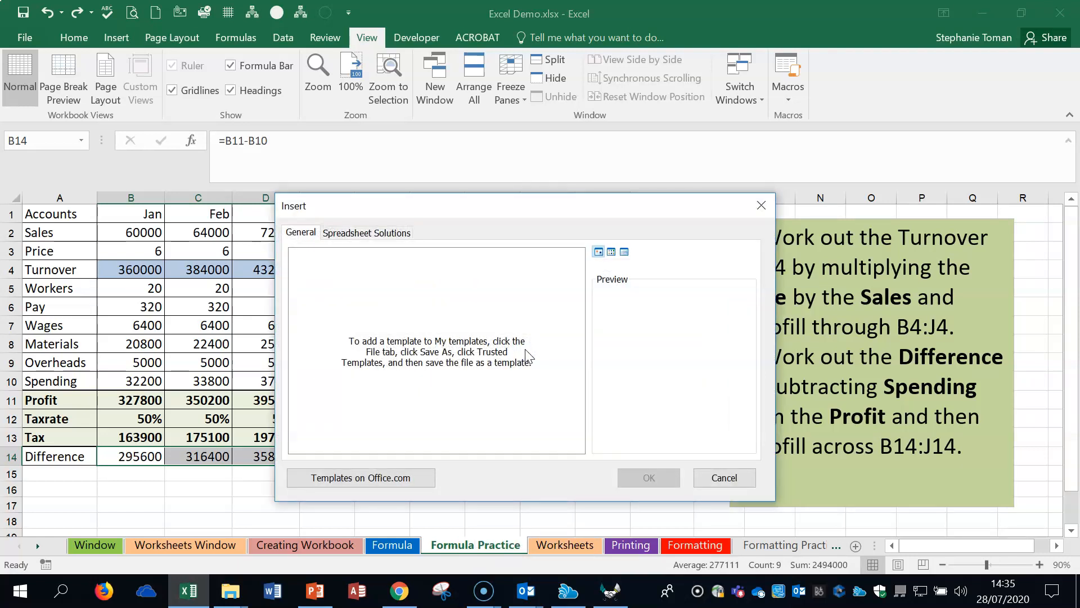
pyautogui.click(649, 478)
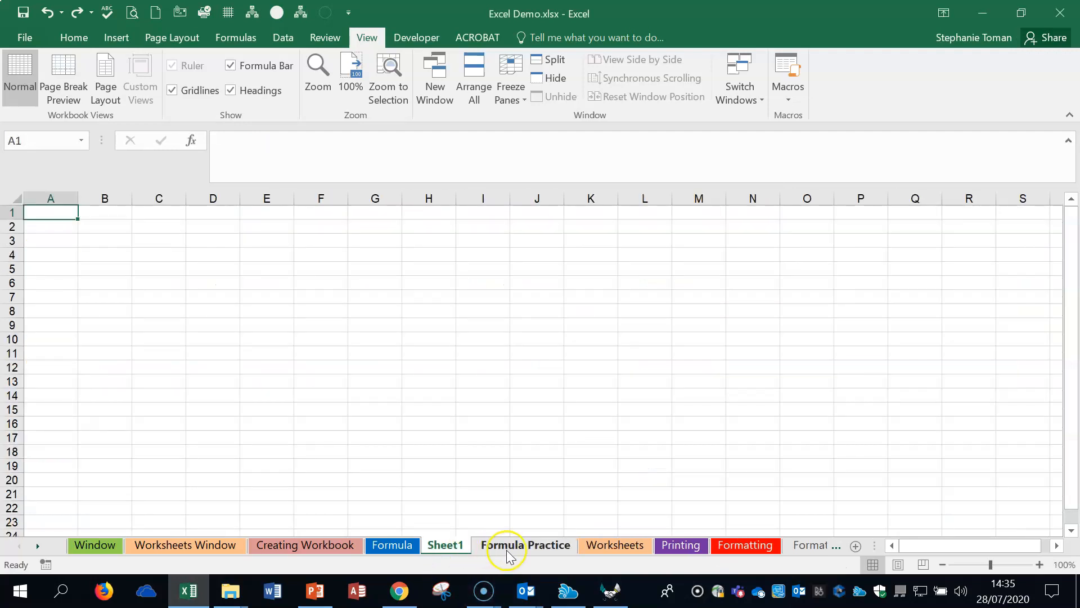
pyautogui.rightClick(446, 545)
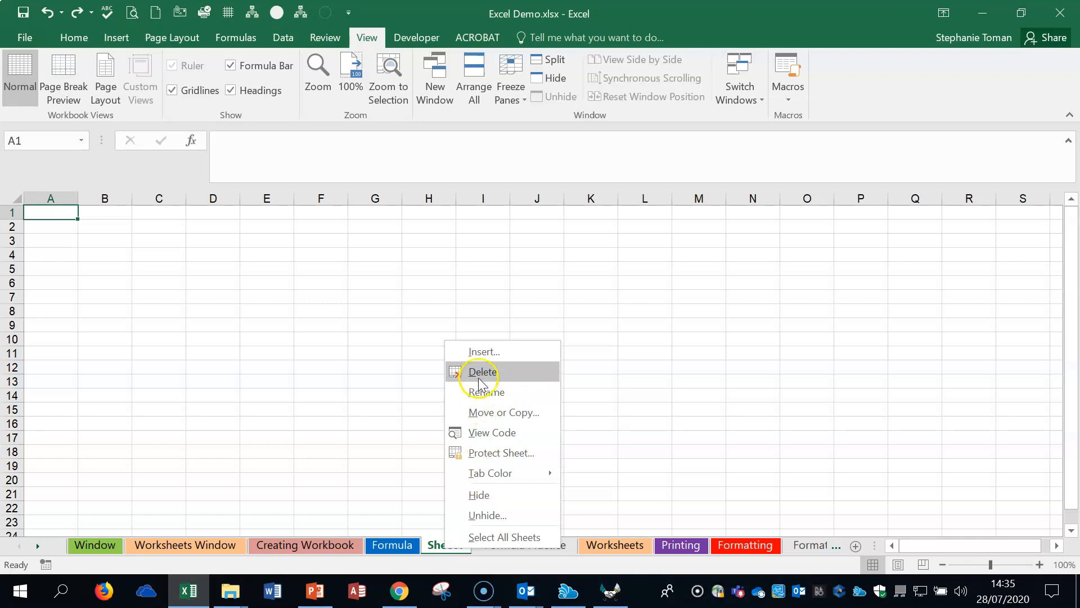
pyautogui.click(483, 372)
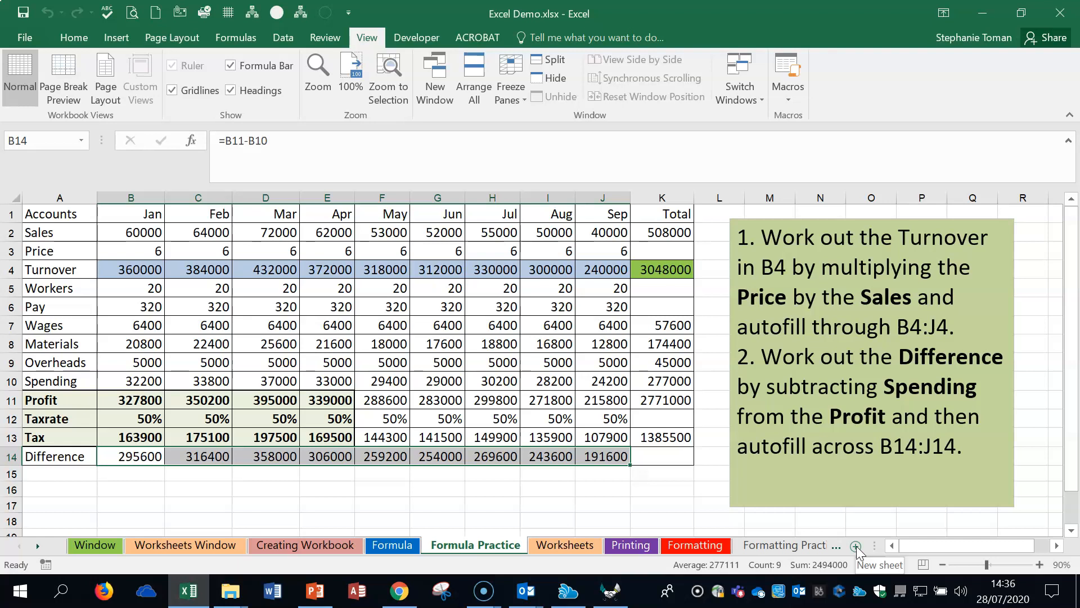
# Step: Repeat the insertion of a blank worksheet before Formula Practice, and delete that sheet again
pyautogui.click(493, 551)
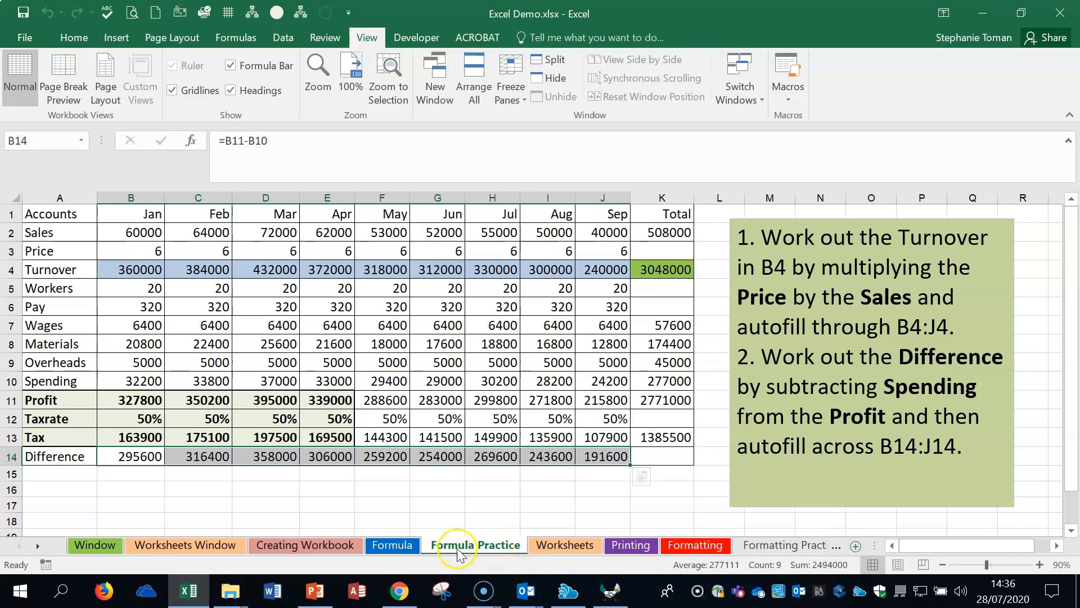
pyautogui.rightClick(482, 557)
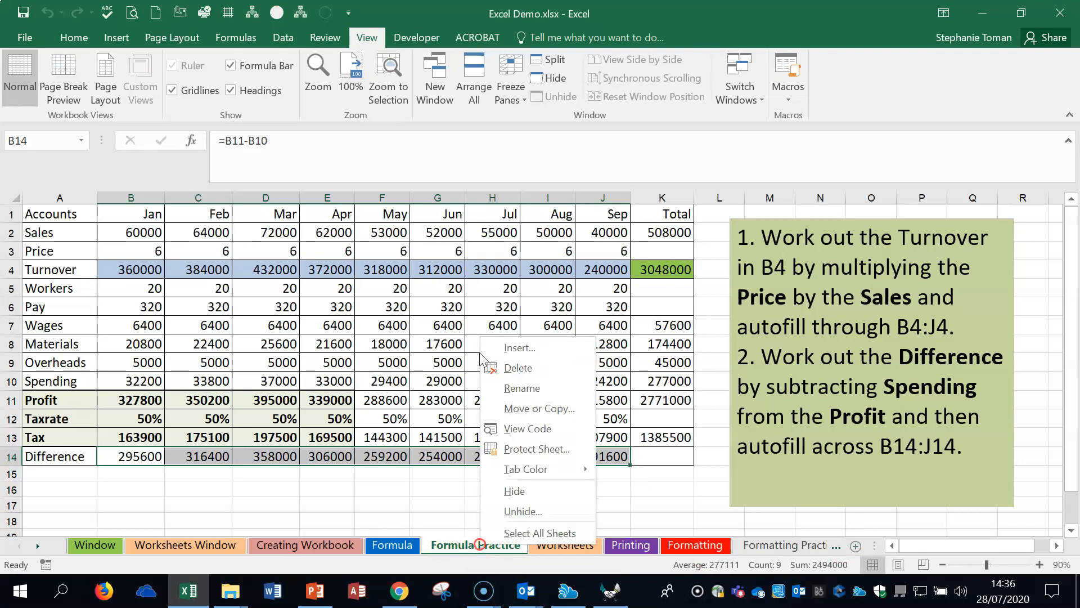
pyautogui.click(540, 349)
pyautogui.click(659, 473)
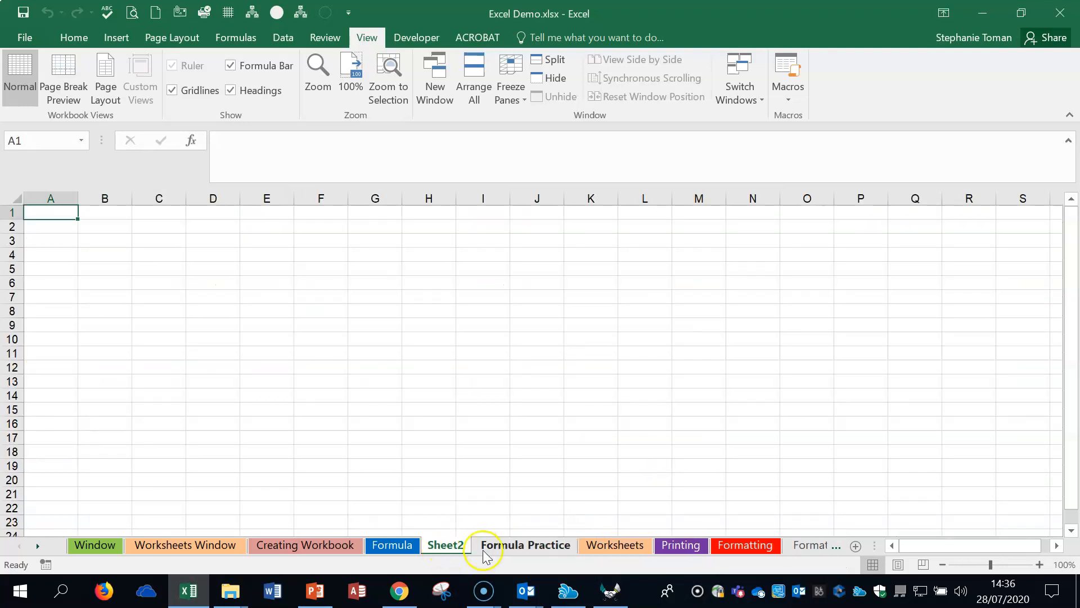
pyautogui.rightClick(450, 549)
pyautogui.click(514, 373)
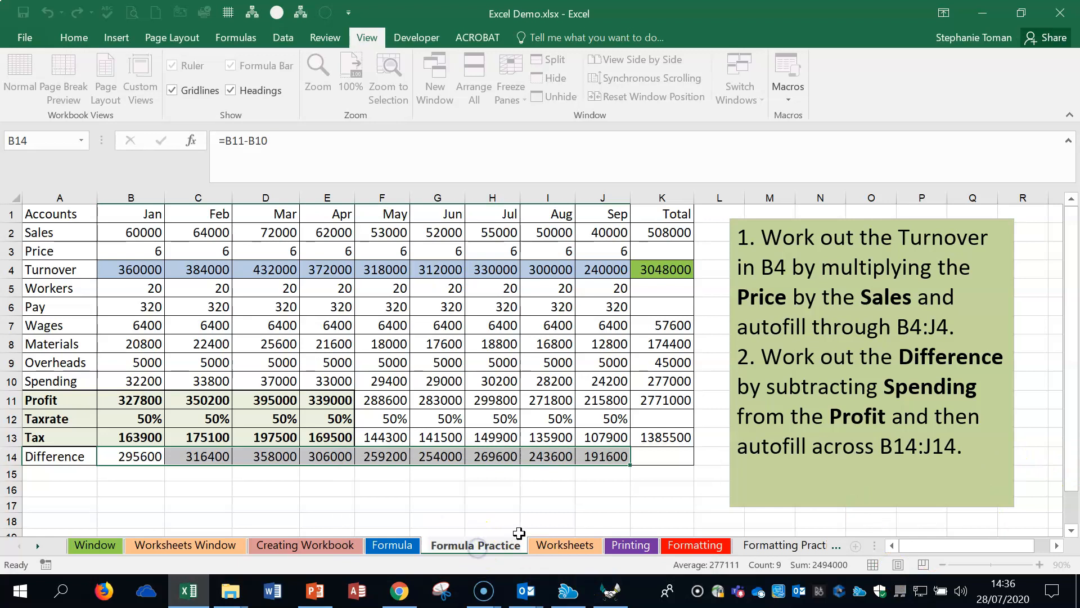
# Step: Start renaming the Formula Practice sheet by adding "fff" to its name, and remove the added letters
pyautogui.write('fff')
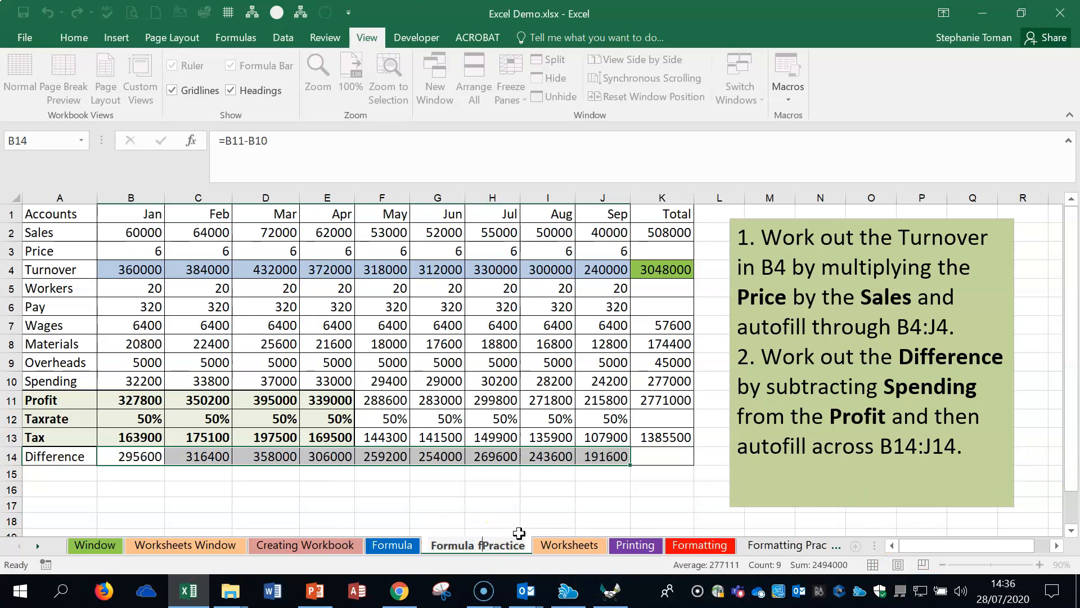
pyautogui.press('BackSpace')
pyautogui.press('BackSpace')
pyautogui.press('BackSpace')
pyautogui.click(488, 491)
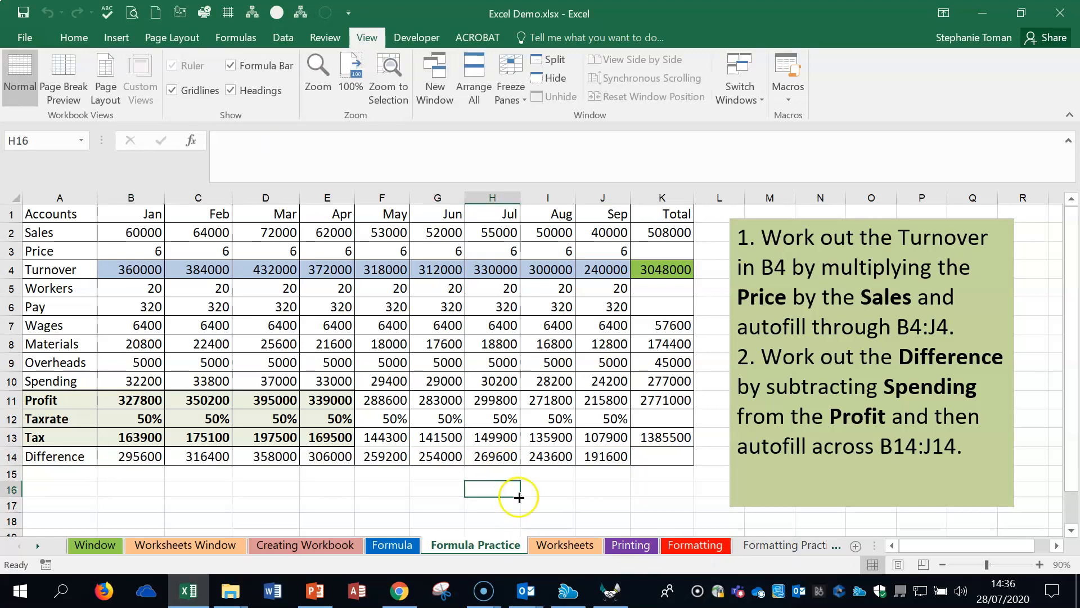
# Step: View the tab colour choices for the Formula Practice sheet, and close them without picking a colour
pyautogui.click(564, 546)
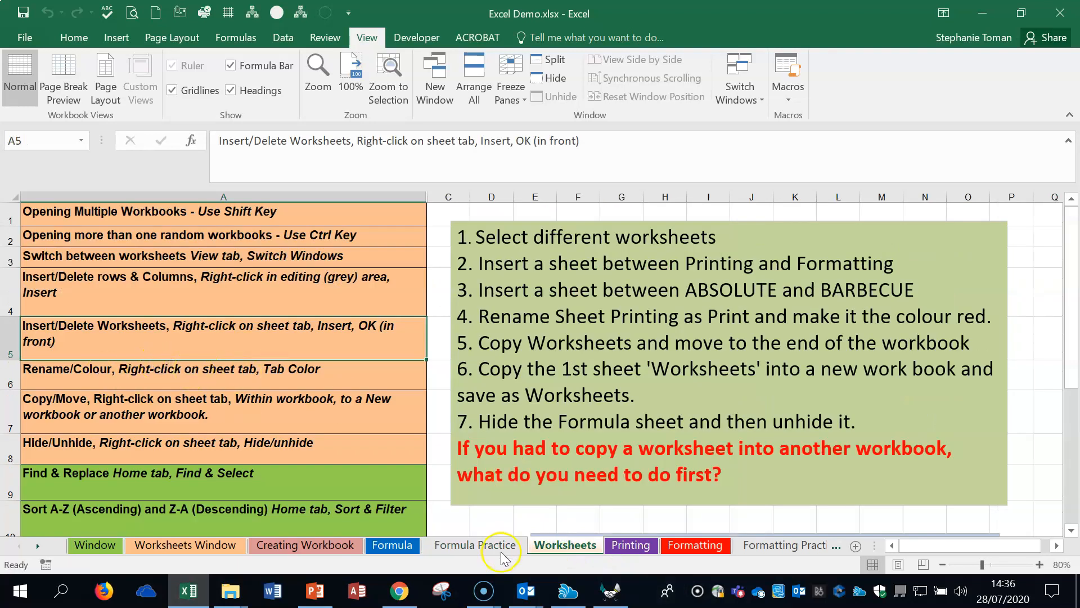
pyautogui.rightClick(477, 546)
pyautogui.moveTo(549, 477)
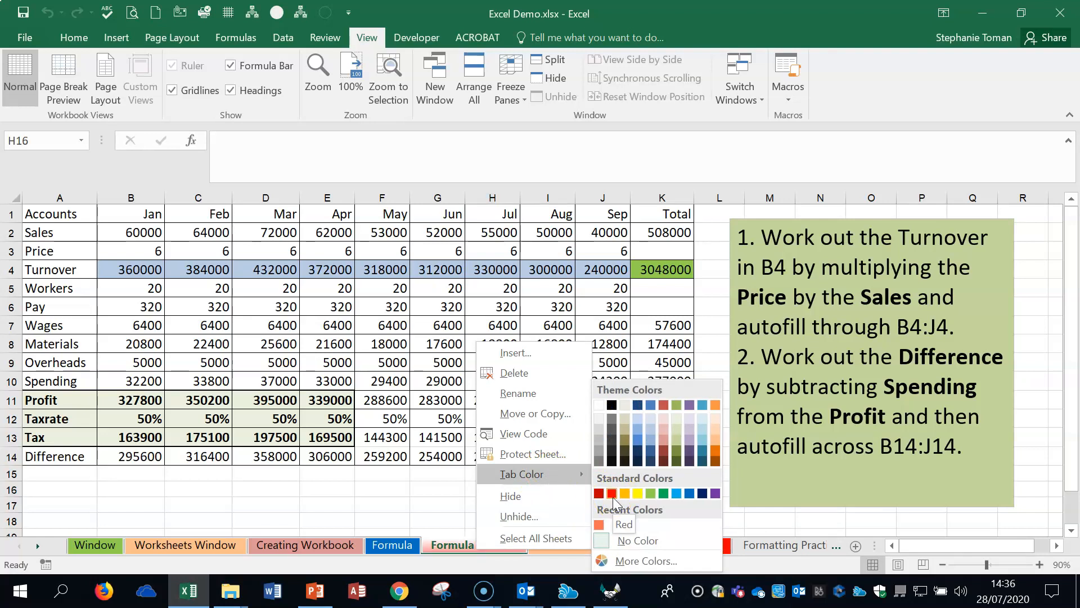
pyautogui.click(454, 550)
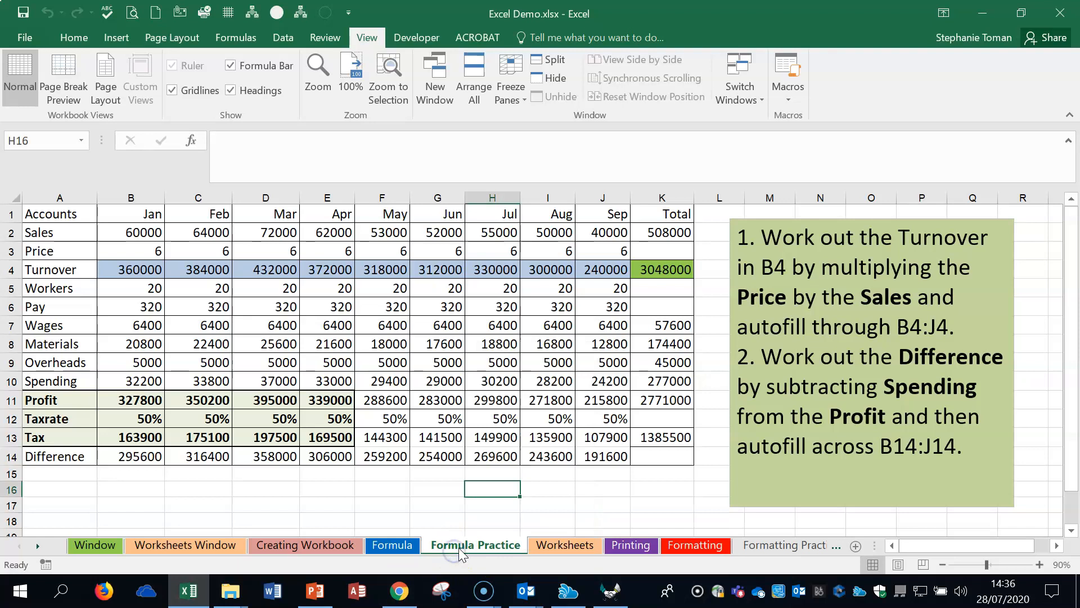
# Step: Return to the Worksheets sheet and select the Rename/Colour note in A6, followed by the Copy/Move note in A7
pyautogui.click(564, 546)
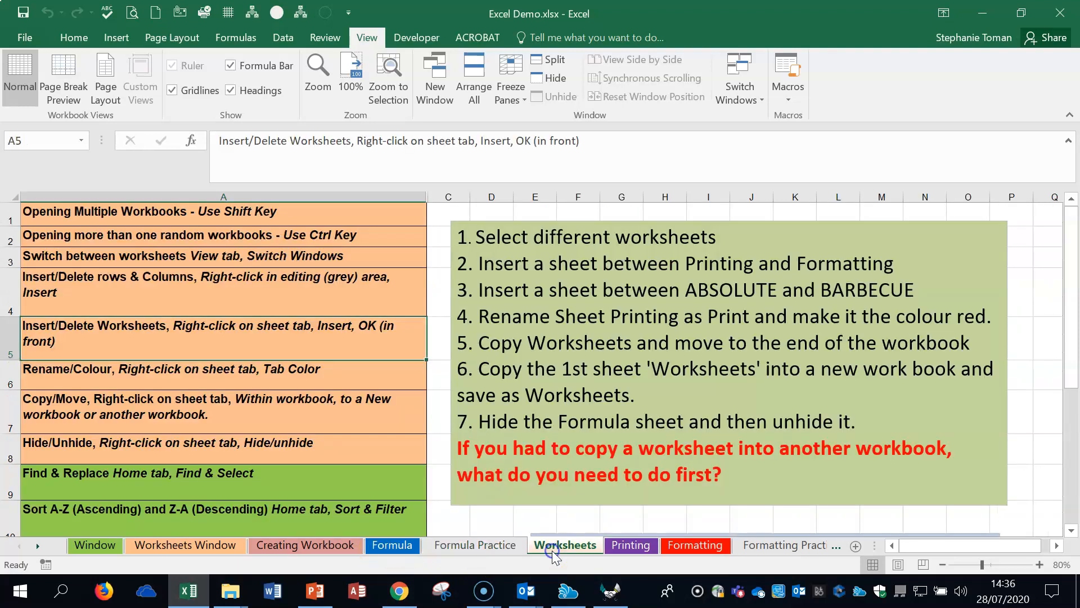
pyautogui.click(214, 377)
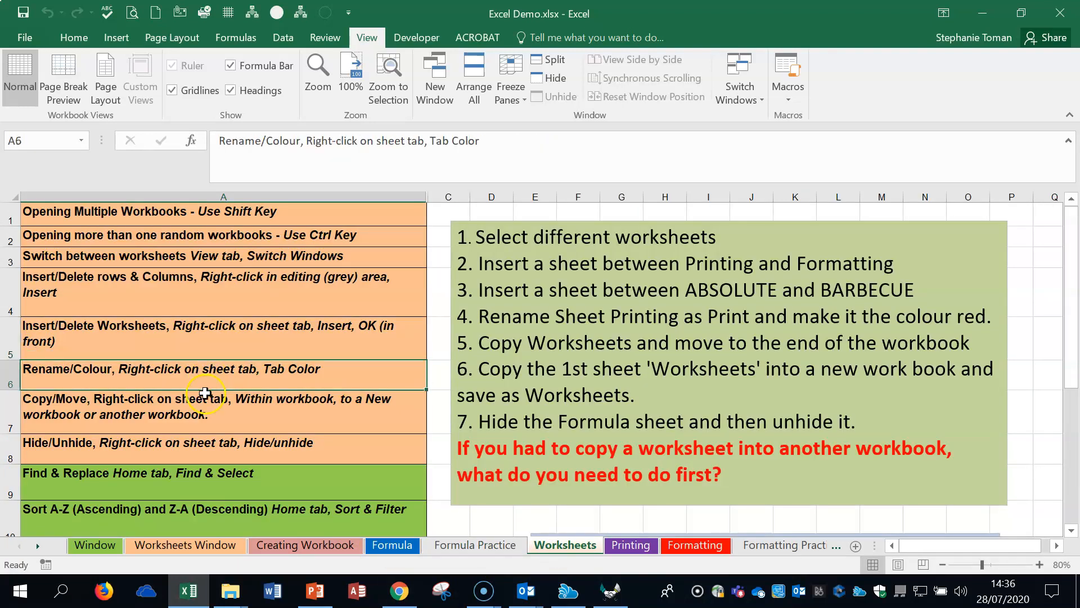
pyautogui.click(203, 411)
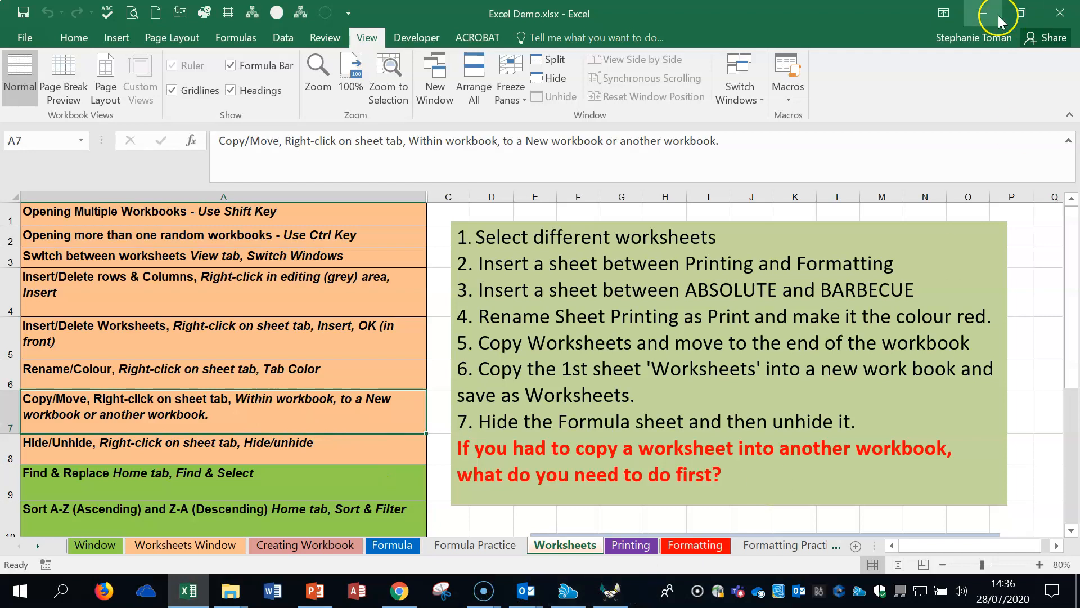
# Step: Open Linked Demo Chart.xlsx from the Excel Lecture Materials folder, and switch back to the Excel Demo.xlsx workbook
pyautogui.click(980, 12)
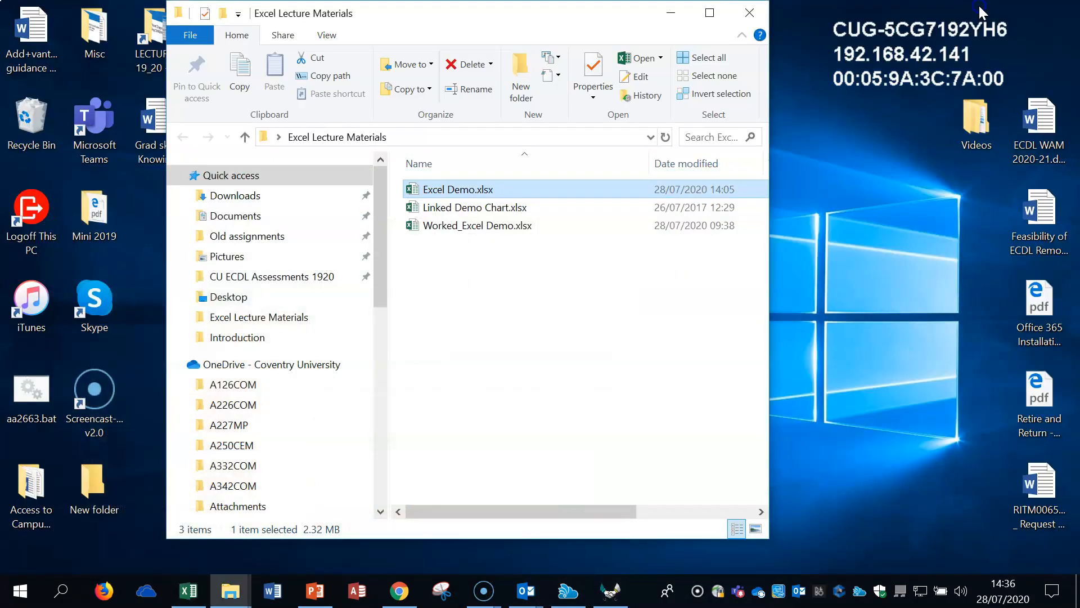
pyautogui.click(470, 211)
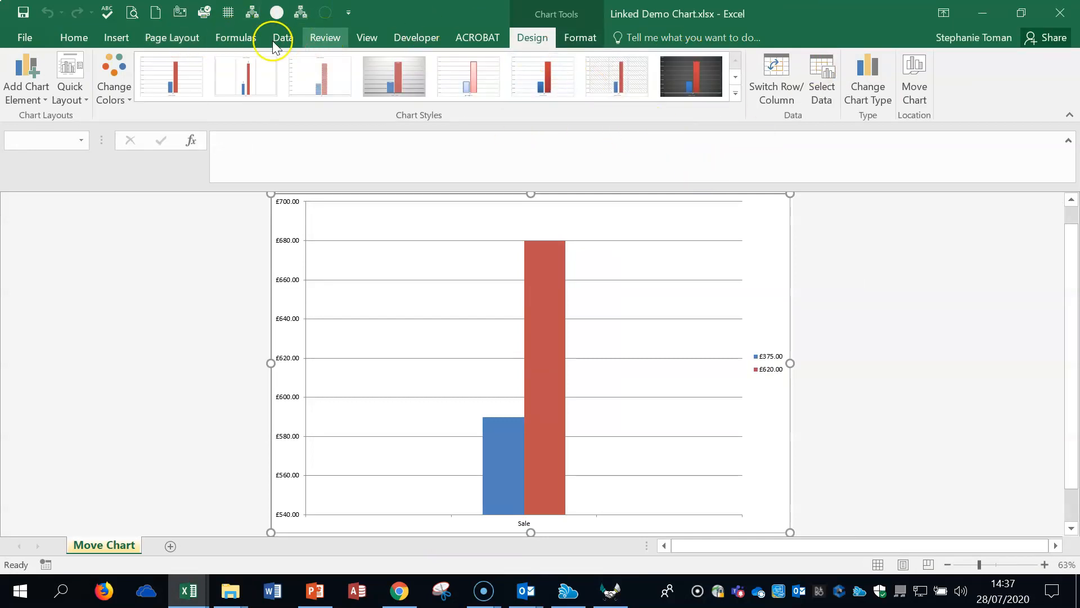
pyautogui.click(368, 38)
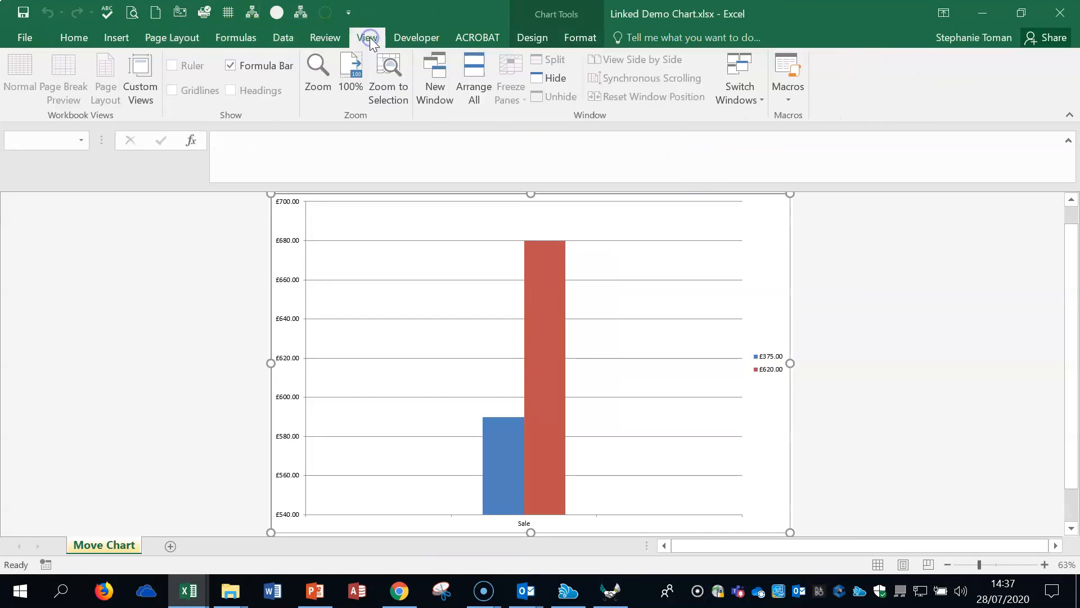
pyautogui.click(759, 94)
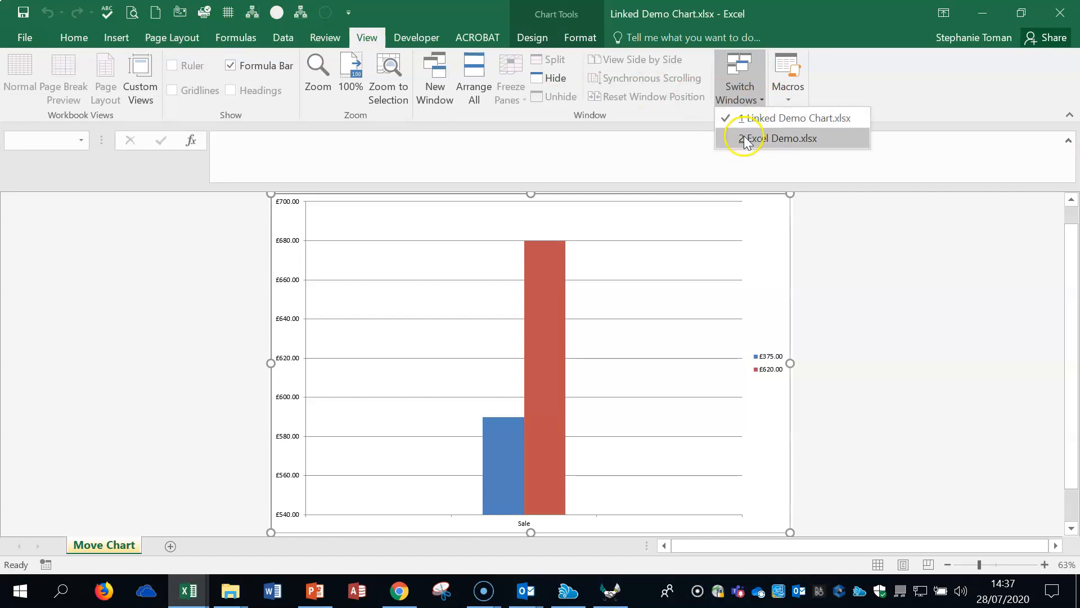
pyautogui.click(768, 140)
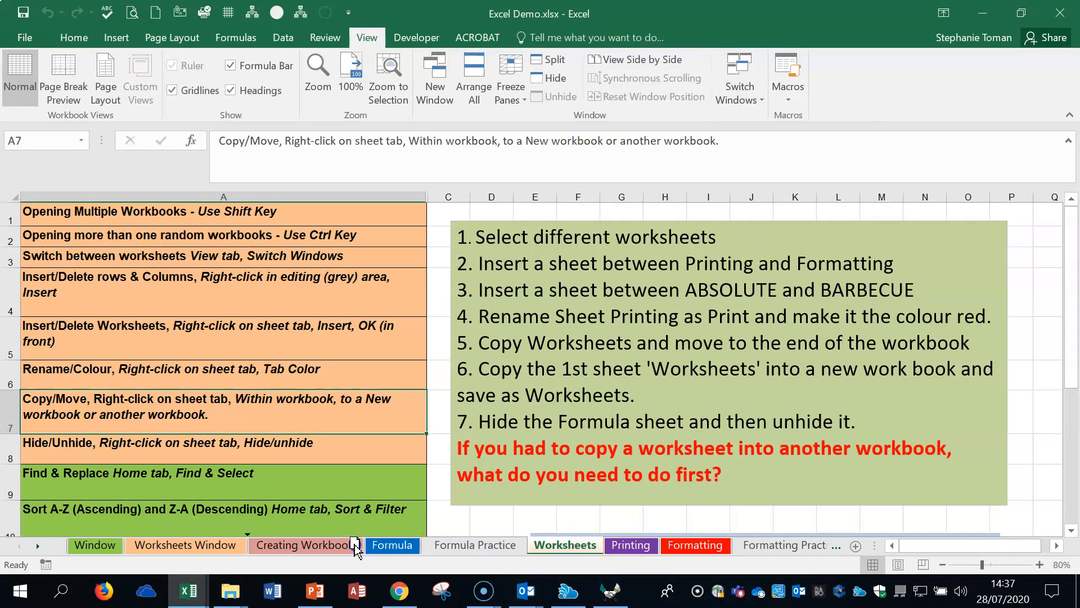
# Step: Reorder the Worksheets sheet to sit before Formula Practice, and return it to its place before Printing
pyautogui.moveTo(571, 549)
pyautogui.mouseDown()
pyautogui.moveTo(447, 545)
pyautogui.moveTo(601, 552)
pyautogui.mouseUp()
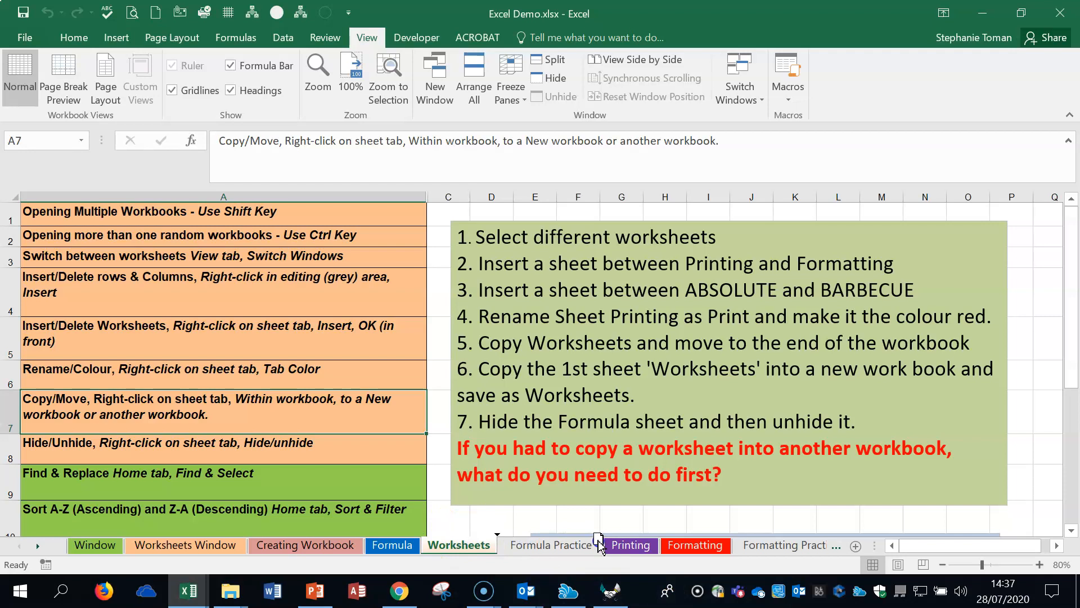
pyautogui.moveTo(627, 537); pyautogui.dragTo(628, 547)
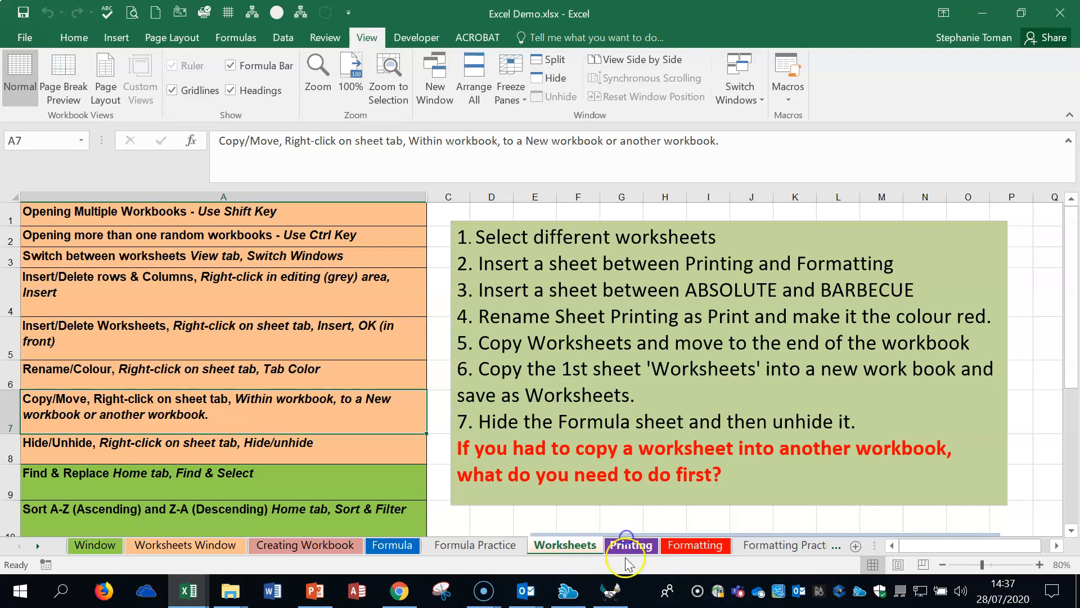
# Step: Use Move or Copy to place Worksheets before Formula Practice in Excel Demo.xlsx, and return it to its place before Printing
pyautogui.rightClick(574, 551)
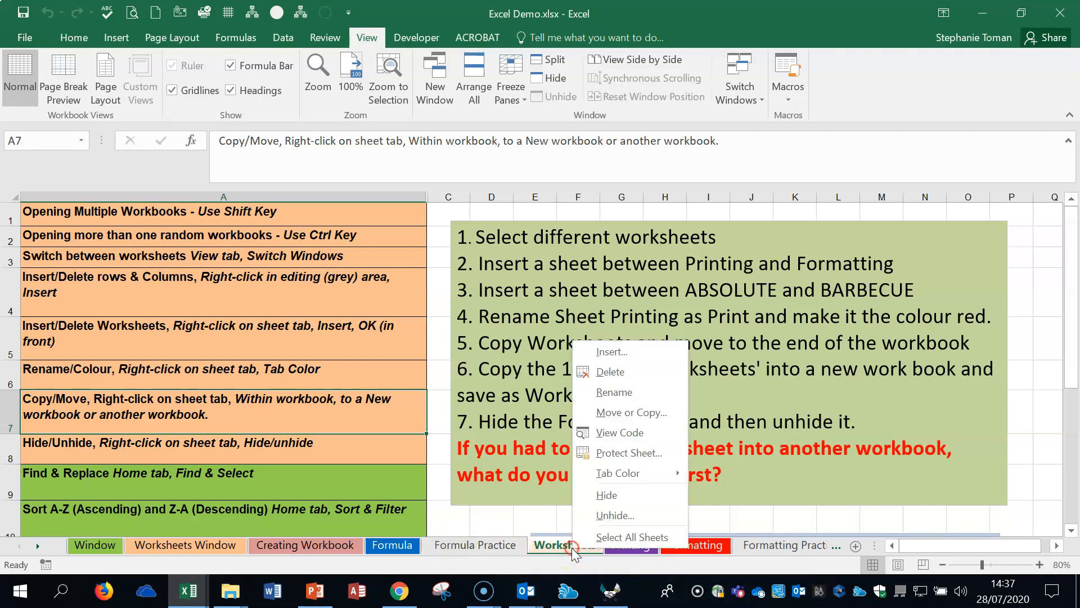
pyautogui.click(670, 414)
pyautogui.moveTo(652, 289); pyautogui.dragTo(724, 190)
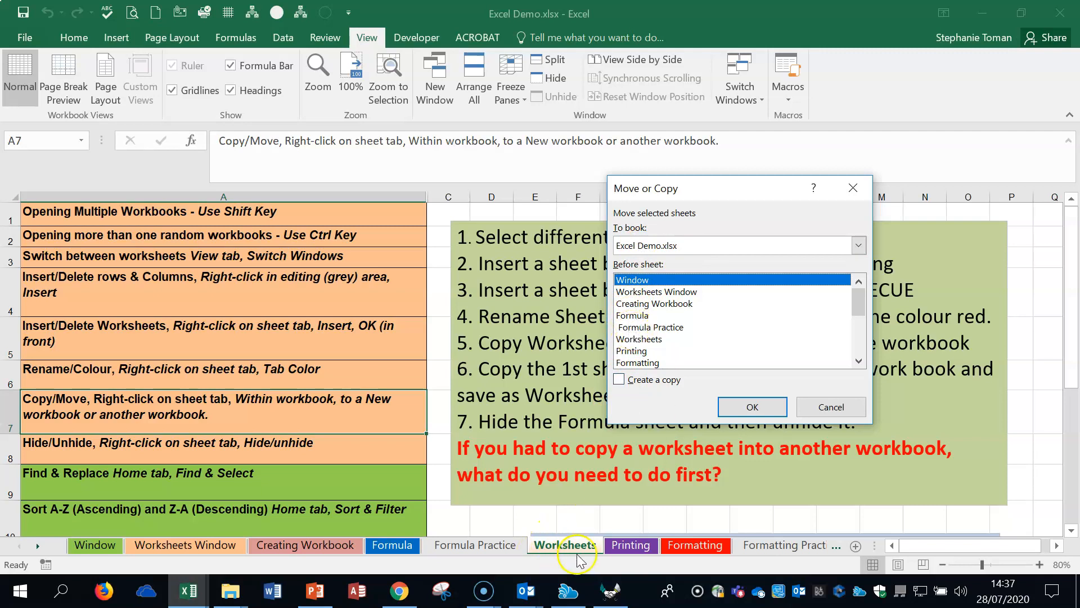
pyautogui.click(638, 327)
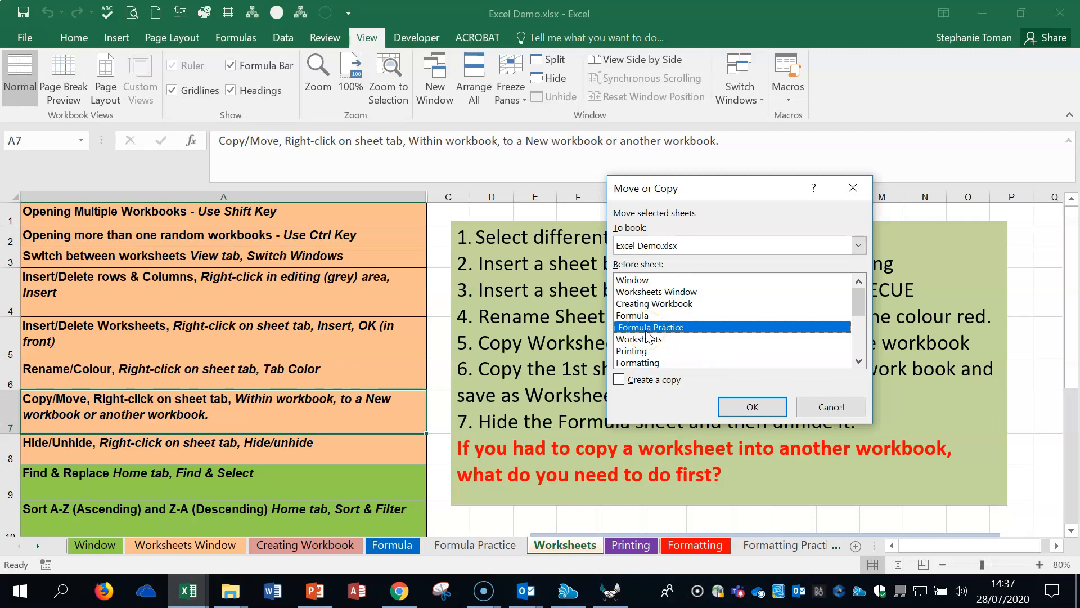
pyautogui.click(751, 406)
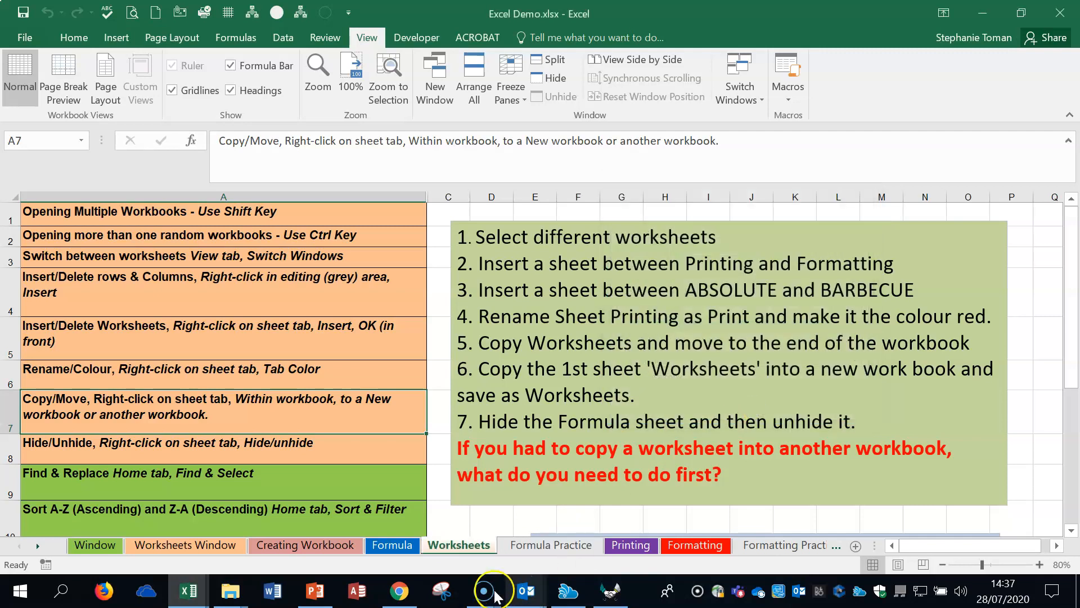
pyautogui.moveTo(608, 537); pyautogui.dragTo(605, 543)
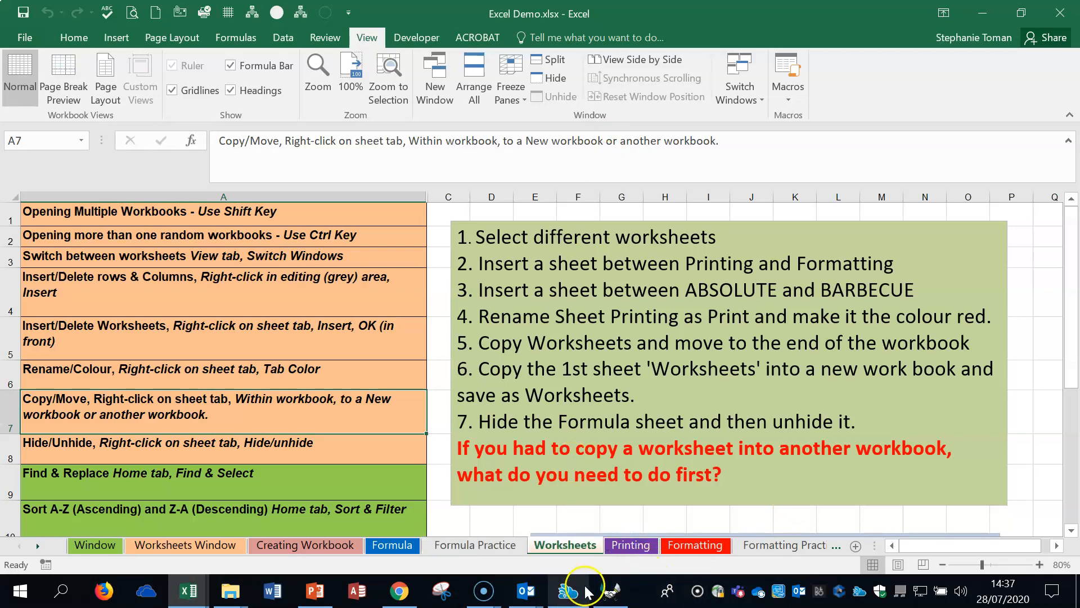
# Step: Create a copy of the Worksheets sheet within Excel Demo.xlsx, placed before the Formula Practice sheet
pyautogui.rightClick(578, 544)
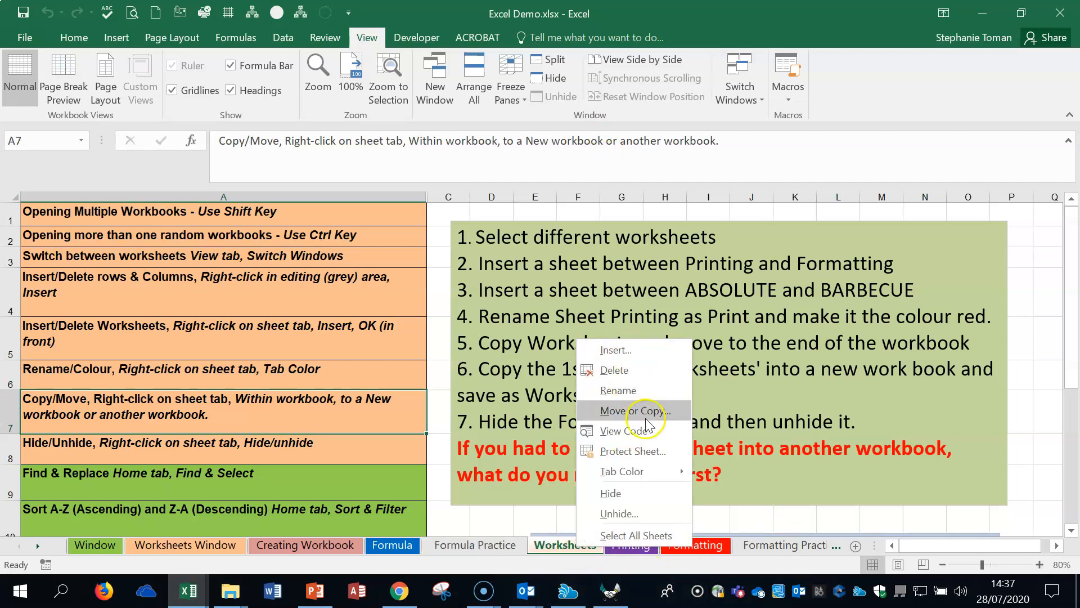
pyautogui.click(646, 421)
pyautogui.moveTo(649, 285); pyautogui.dragTo(755, 113)
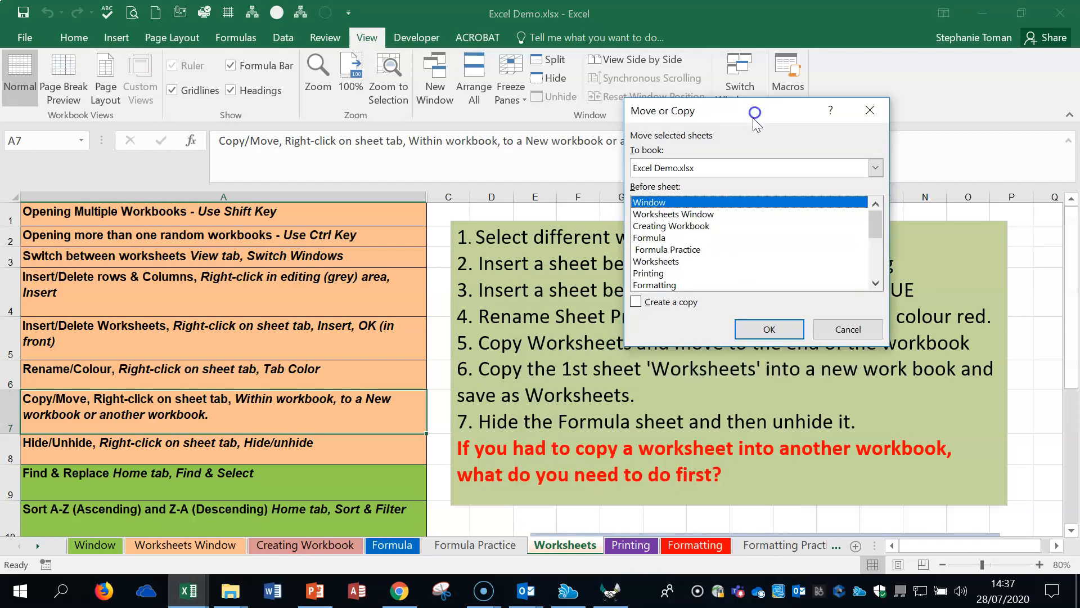
pyautogui.click(635, 301)
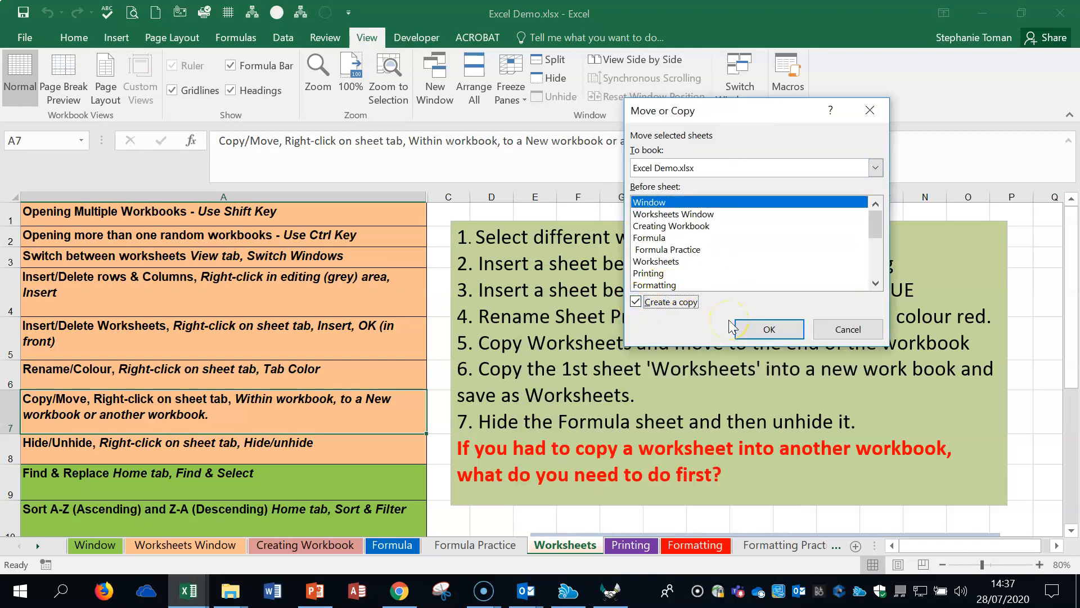
pyautogui.click(668, 250)
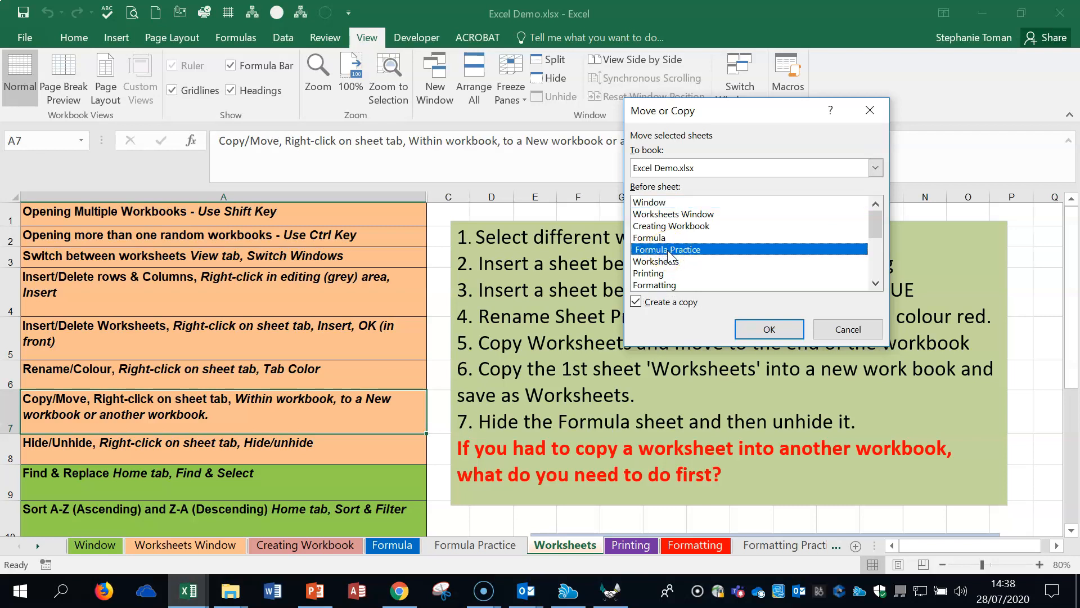
pyautogui.click(768, 330)
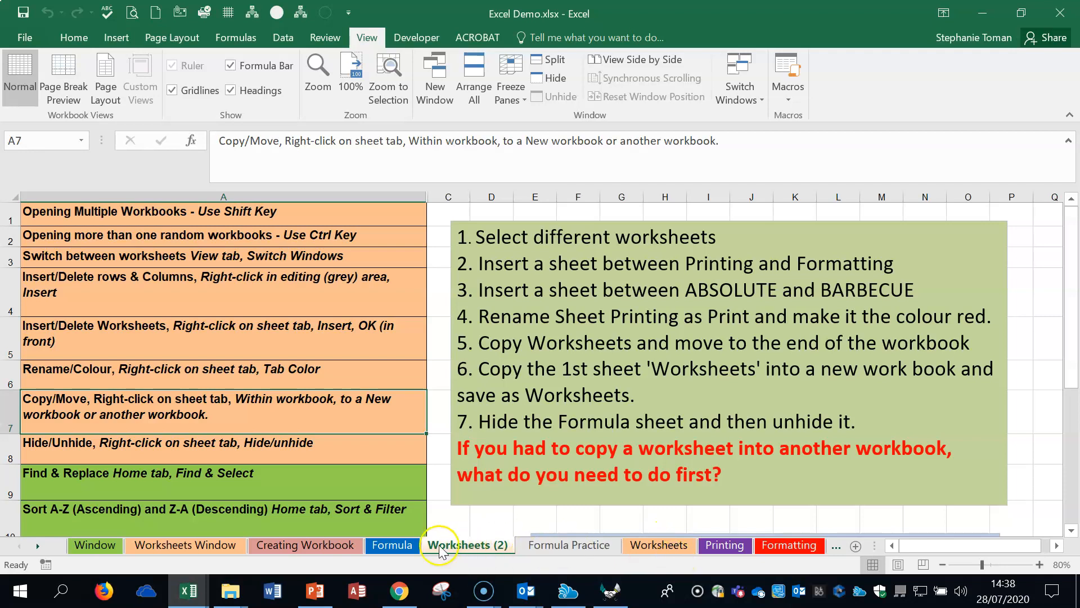
# Step: Delete the Worksheets (2) copy that sits before Formula Practice
pyautogui.rightClick(483, 551)
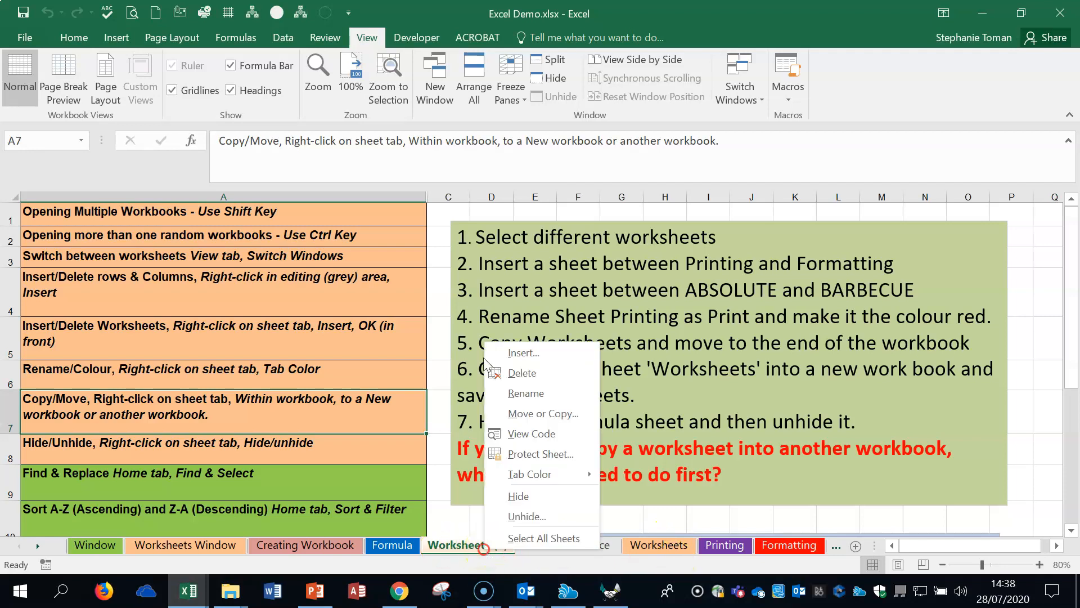
pyautogui.click(537, 373)
pyautogui.click(509, 343)
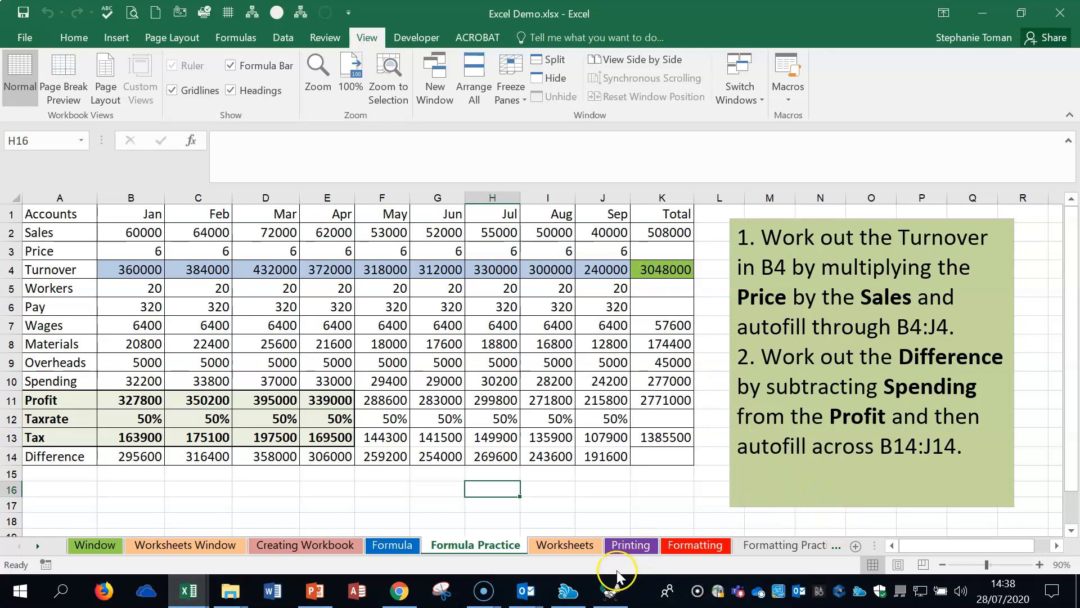
# Step: Duplicate the Worksheets sheet twice before Printing, and delete both the Worksheets (2) and Worksheets (3) copies
pyautogui.click(570, 545)
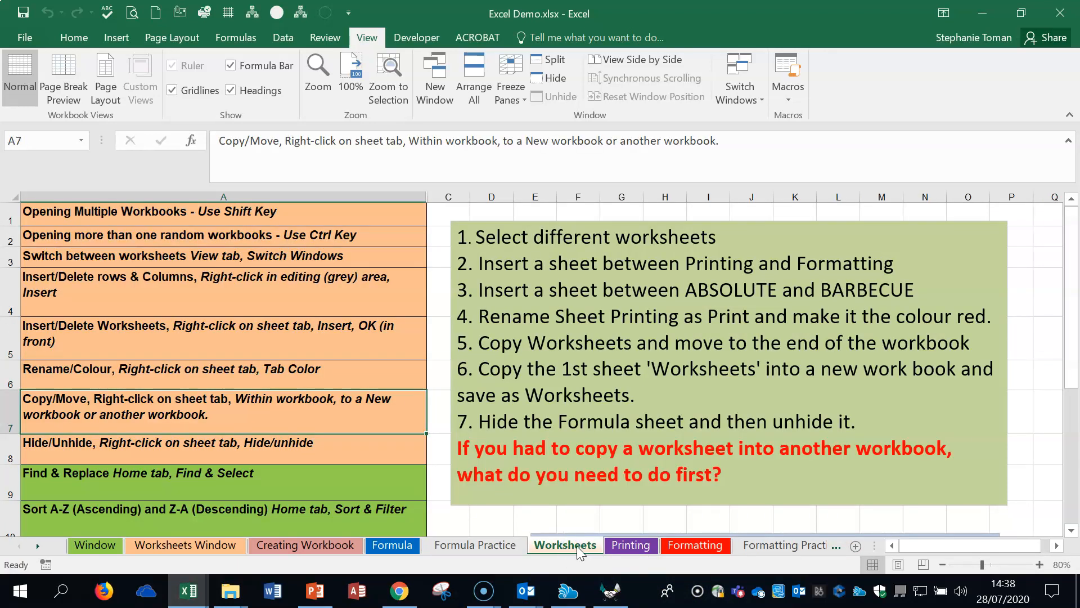
pyautogui.moveTo(575, 545); pyautogui.dragTo(777, 543)
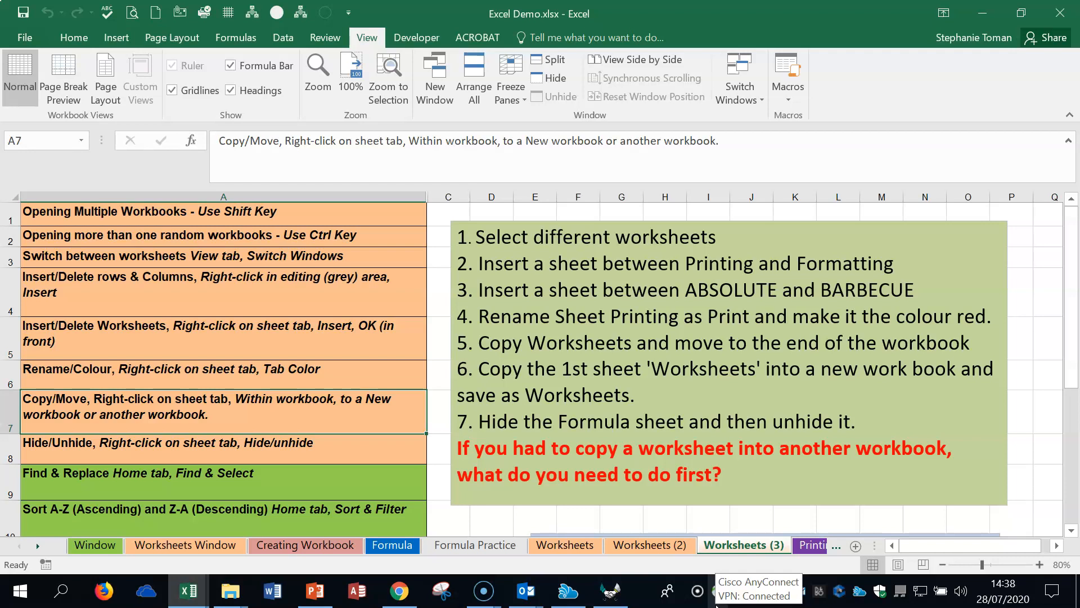
pyautogui.click(645, 545)
pyautogui.rightClick(646, 545)
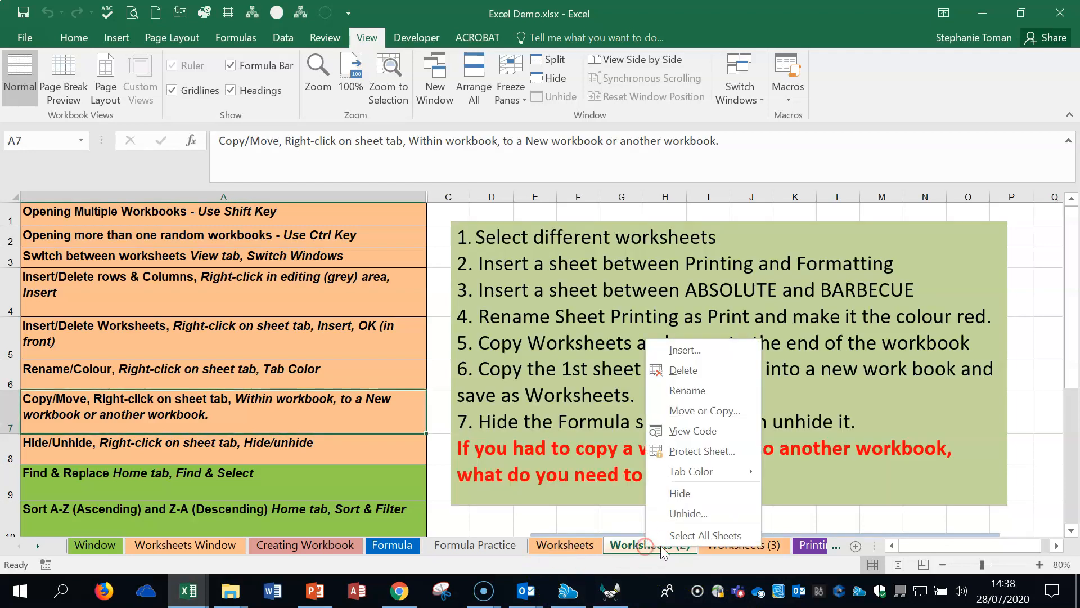
pyautogui.click(715, 373)
pyautogui.click(503, 344)
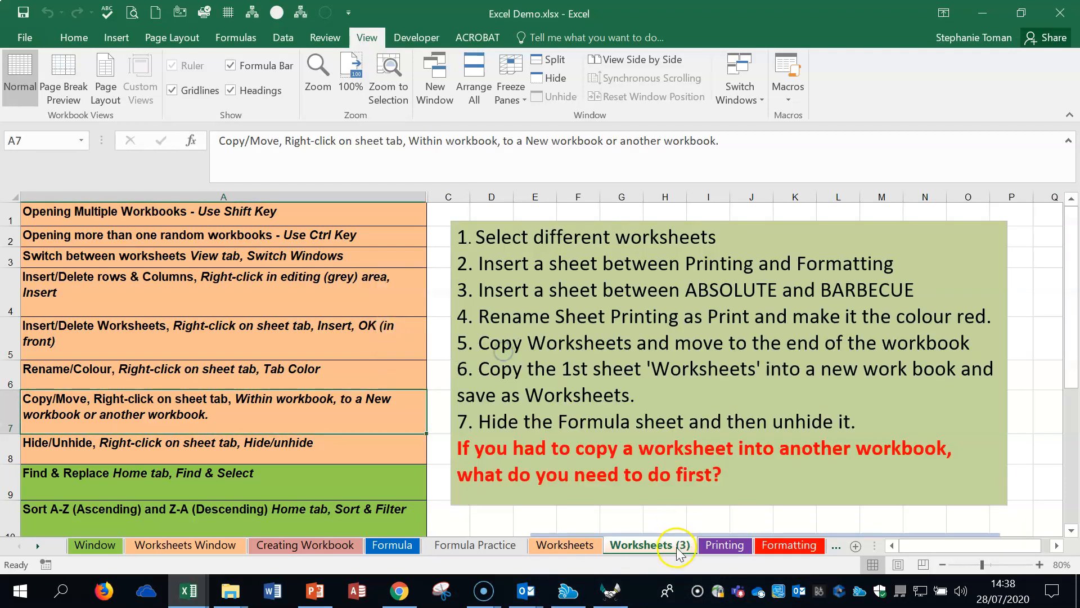
pyautogui.rightClick(640, 547)
pyautogui.click(675, 369)
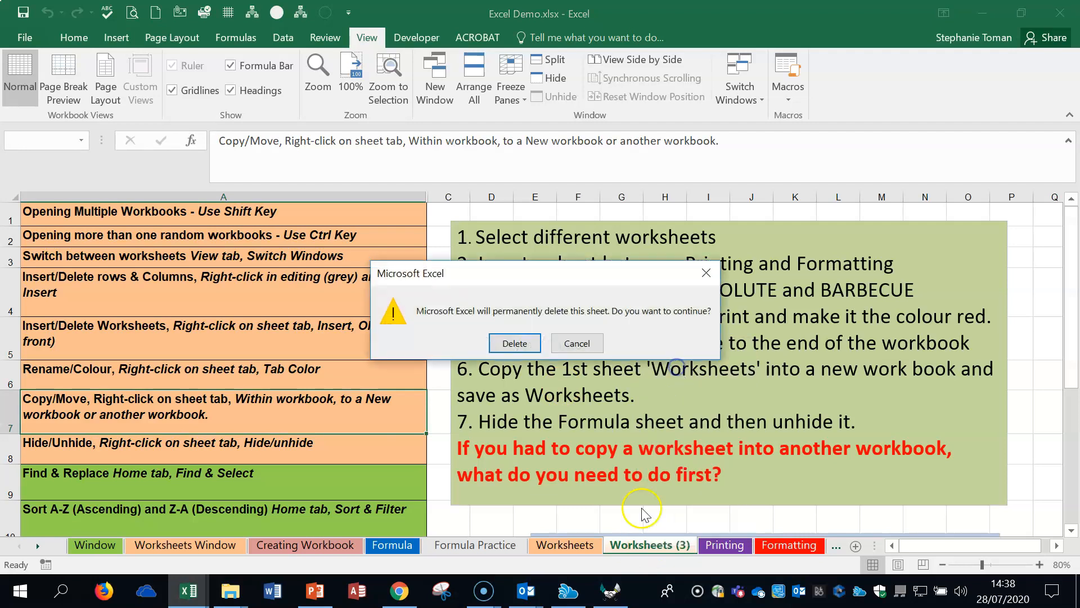
pyautogui.press('Return')
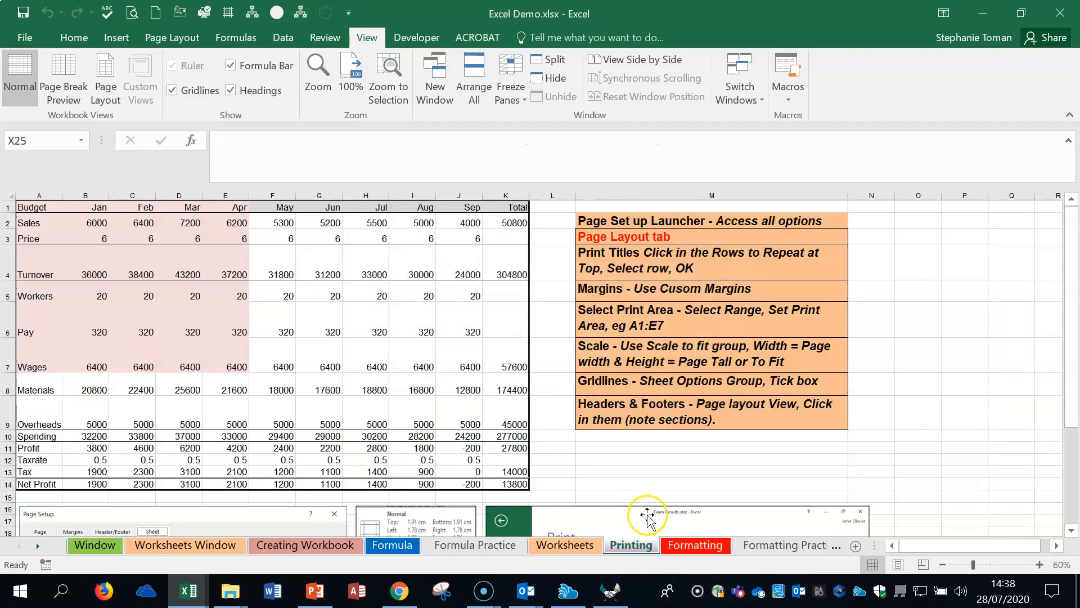
# Step: Copy the Worksheets sheet to the end of the Linked Demo Chart.xlsx workbook using Move or Copy
pyautogui.rightClick(574, 551)
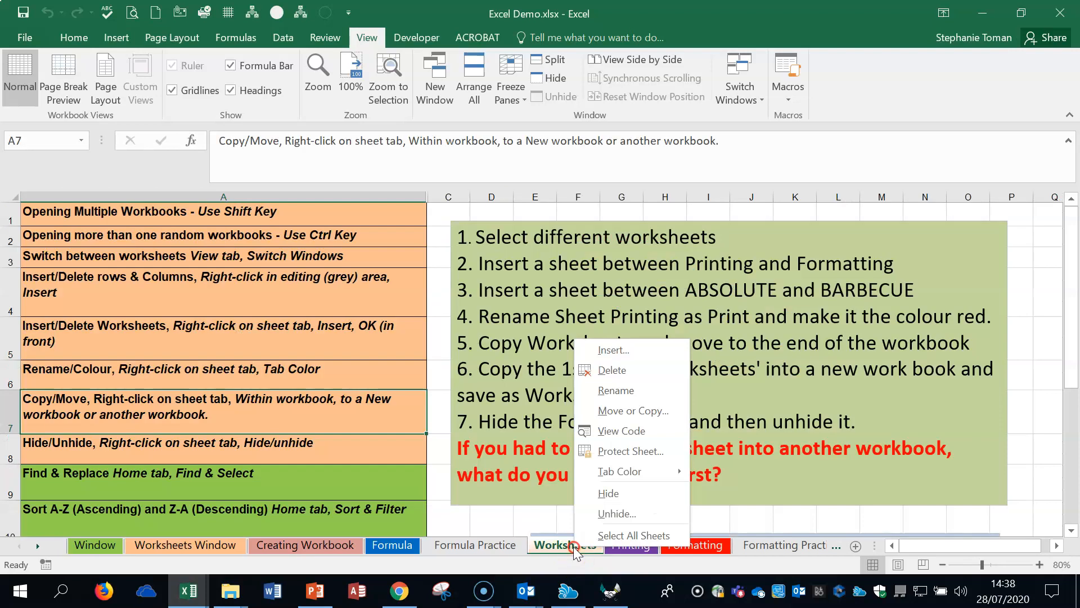
pyautogui.click(638, 411)
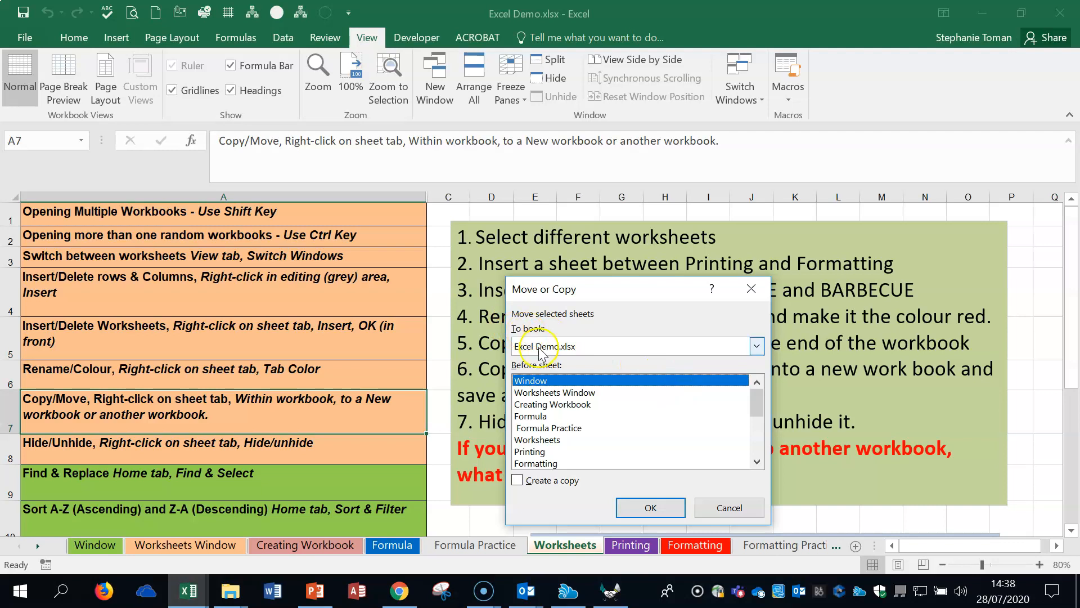
pyautogui.click(756, 346)
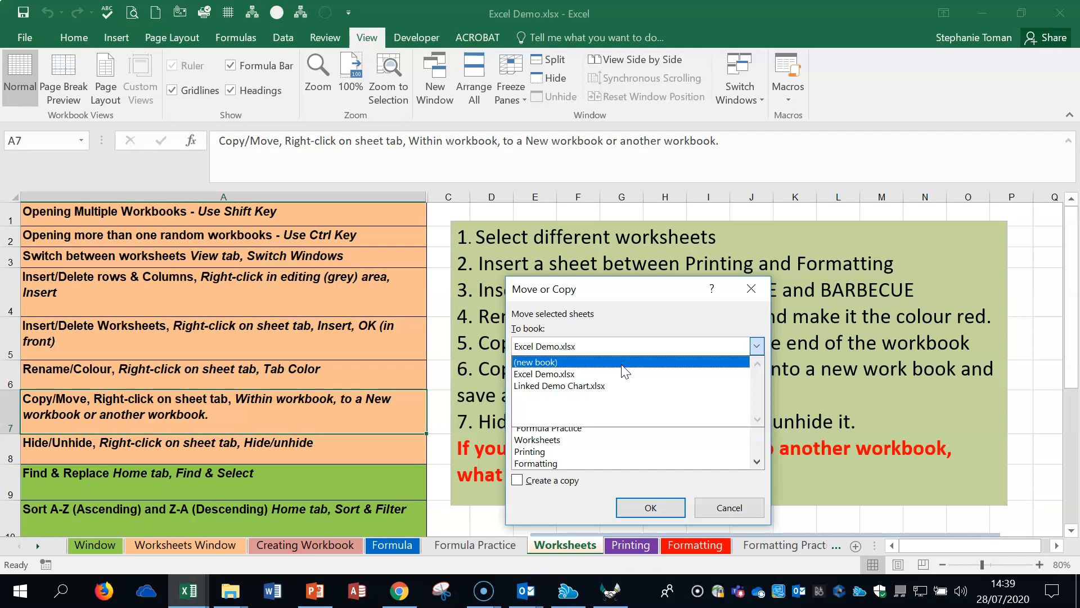
pyautogui.click(622, 386)
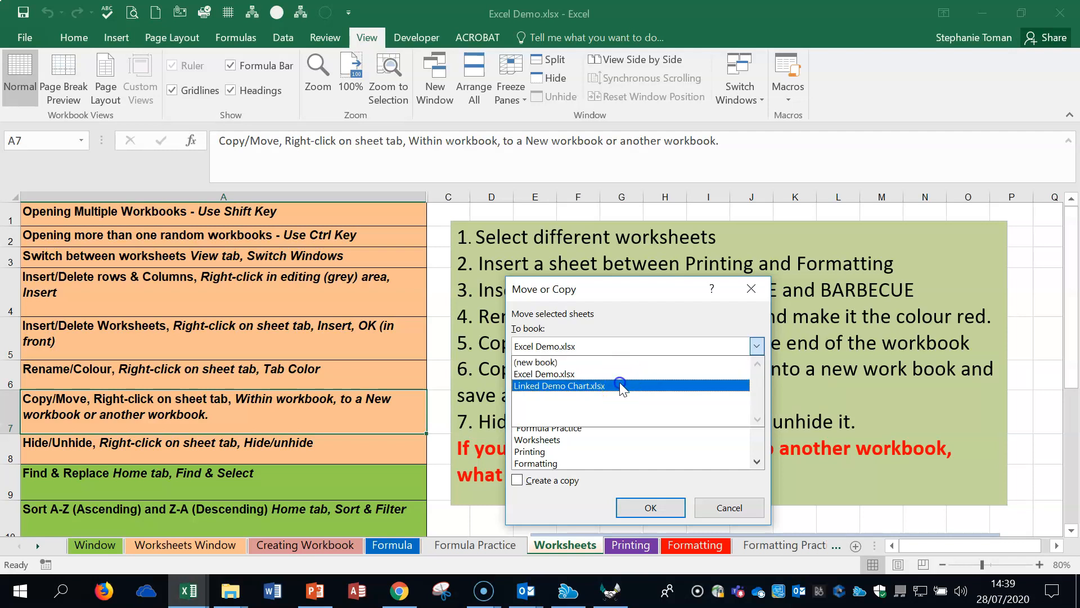
pyautogui.click(555, 392)
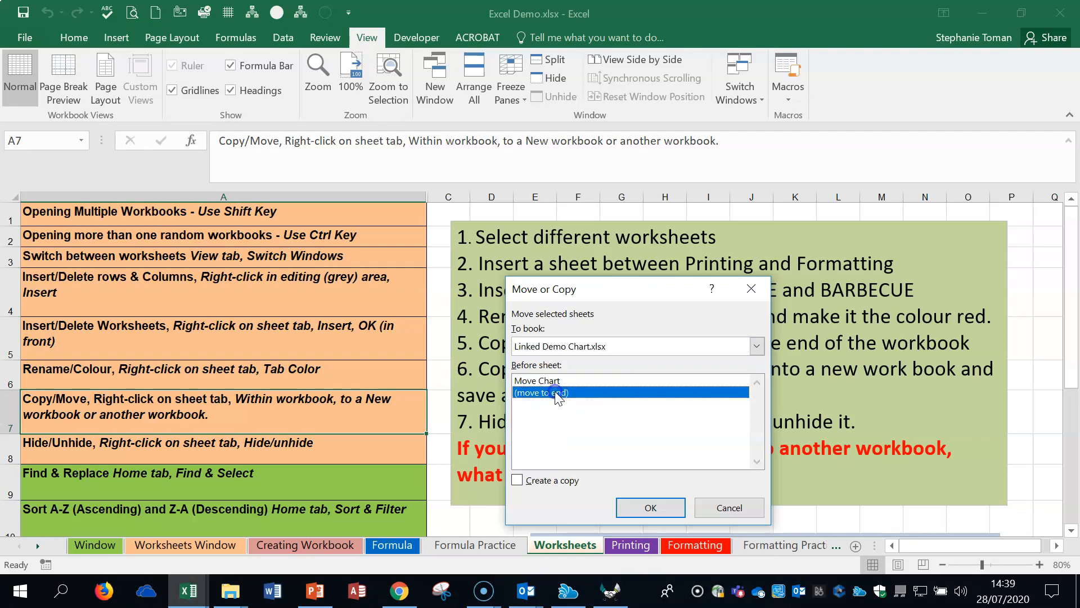
pyautogui.click(516, 480)
pyautogui.click(628, 501)
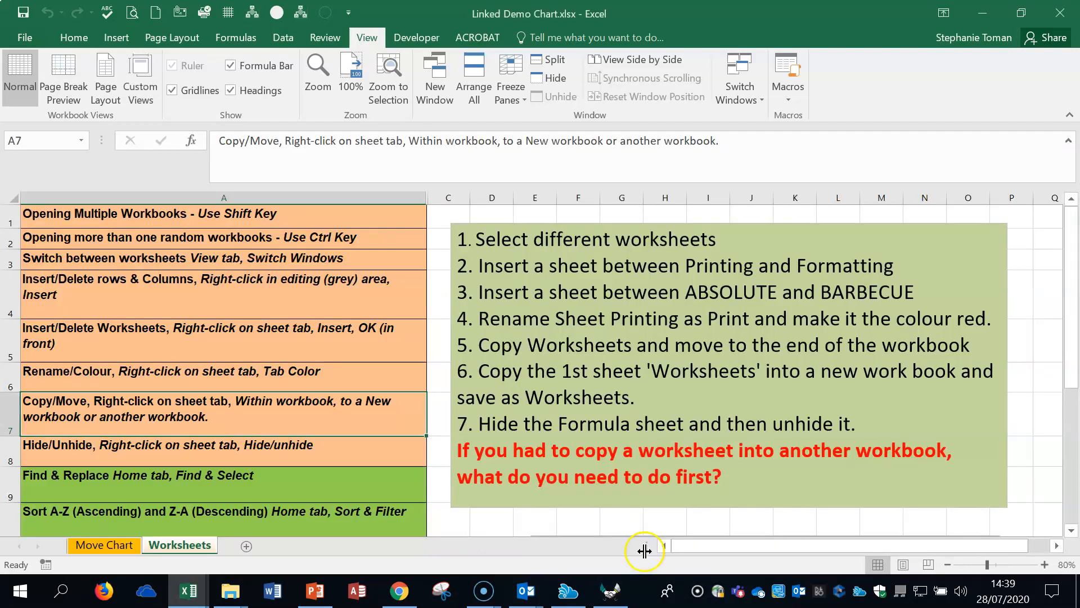
# Step: View the Move Chart and Worksheets sheets in Linked Demo Chart.xlsx, and switch back to the Excel Demo.xlsx workbook
pyautogui.click(190, 596)
pyautogui.click(102, 545)
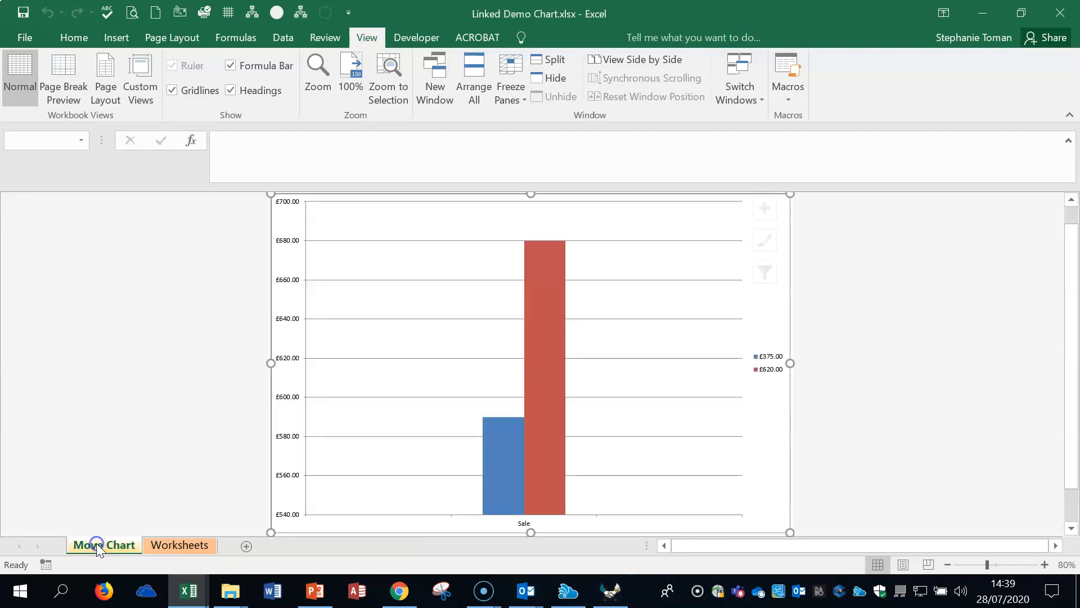
pyautogui.click(172, 545)
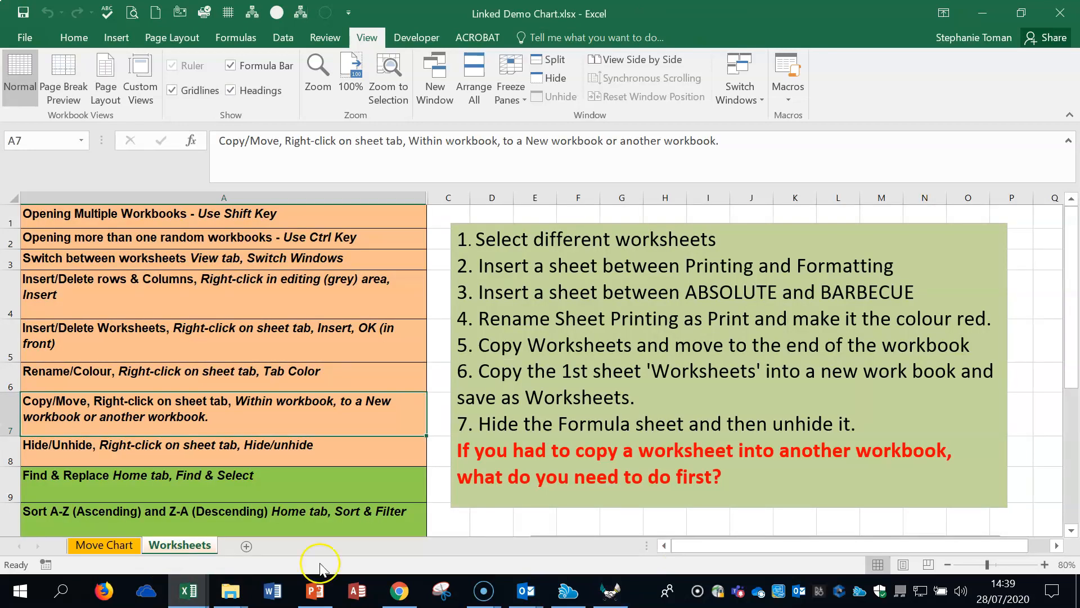
pyautogui.click(759, 100)
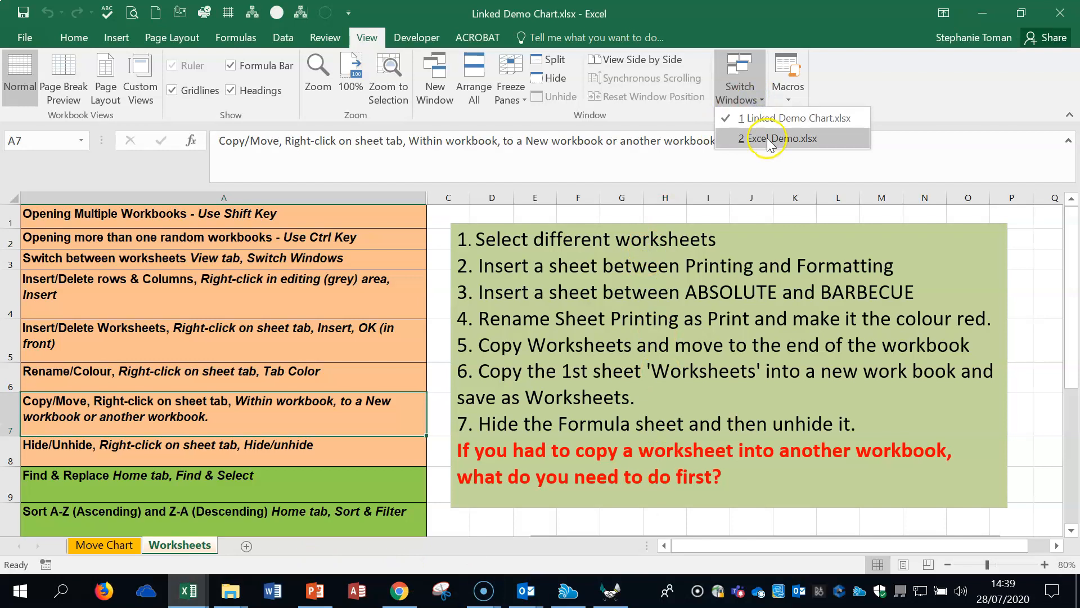
pyautogui.click(767, 138)
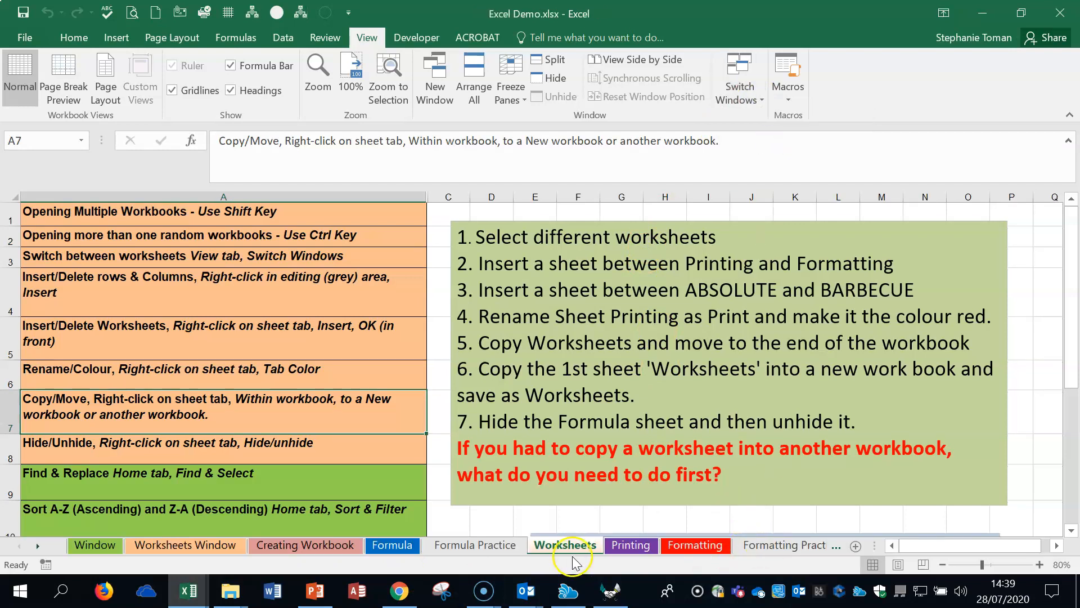
# Step: Hide row 5 of the Worksheets sheet, and unhide it by selecting rows 4 and 6 around it
pyautogui.click(190, 382)
pyautogui.click(186, 410)
pyautogui.click(187, 445)
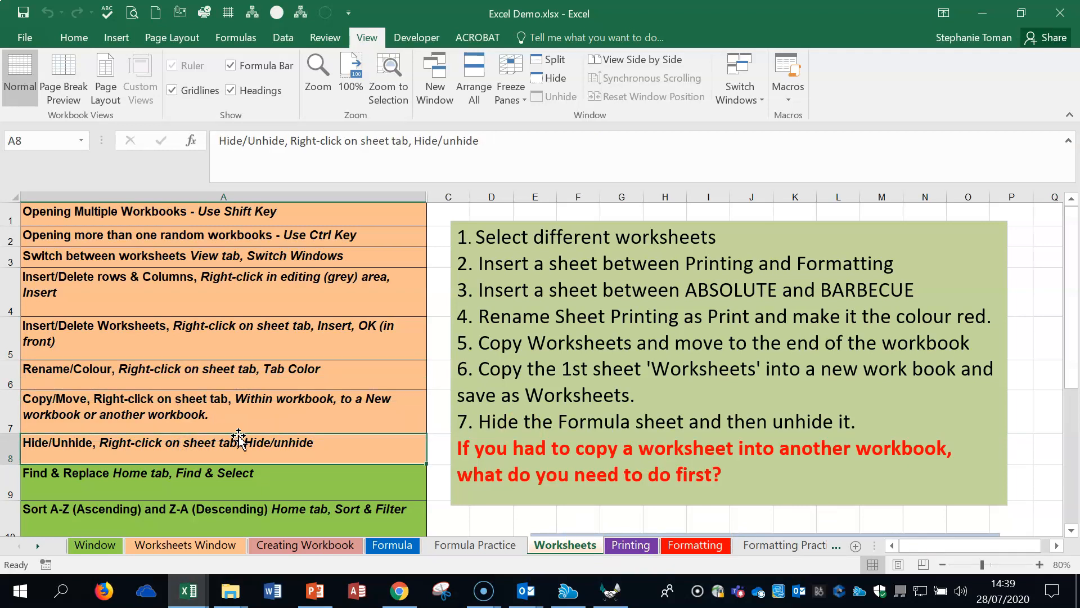
pyautogui.click(10, 337)
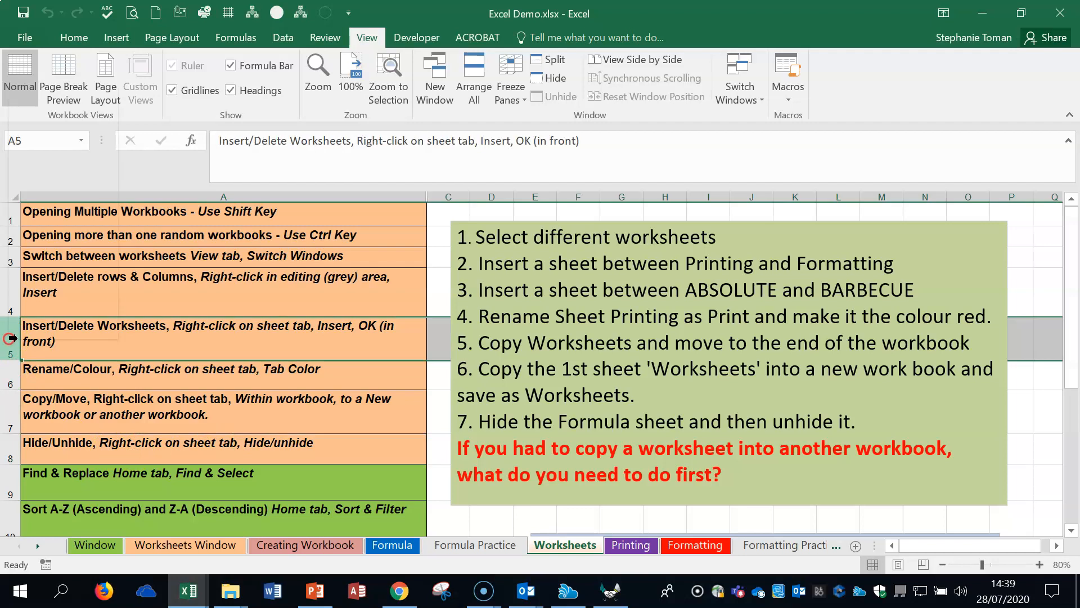
pyautogui.rightClick(10, 337)
pyautogui.click(43, 305)
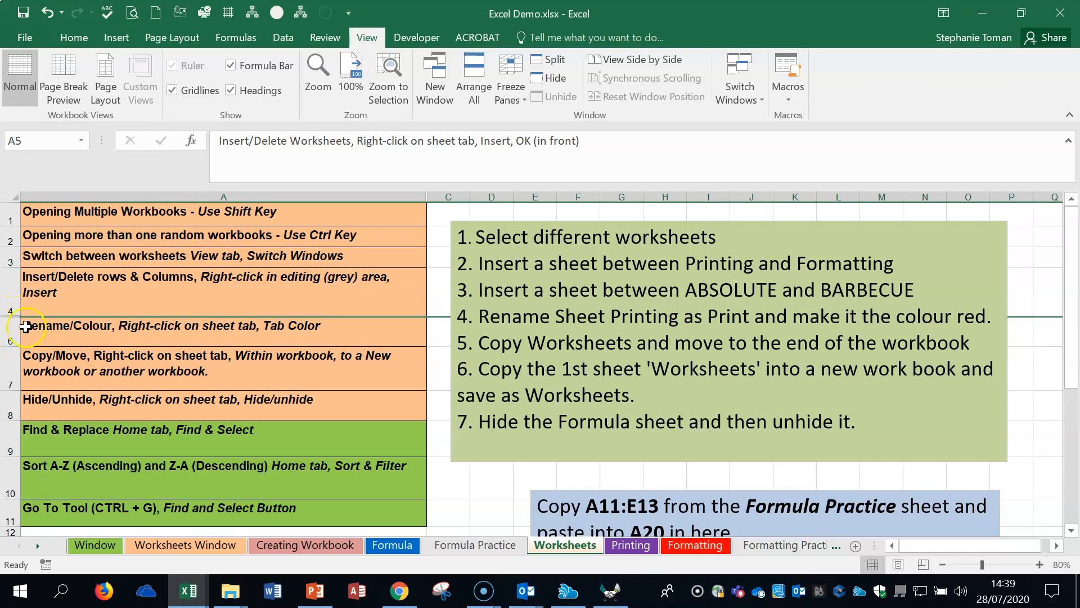
pyautogui.moveTo(16, 318)
pyautogui.mouseDown()
pyautogui.moveTo(11, 311)
pyautogui.moveTo(10, 336)
pyautogui.mouseUp()
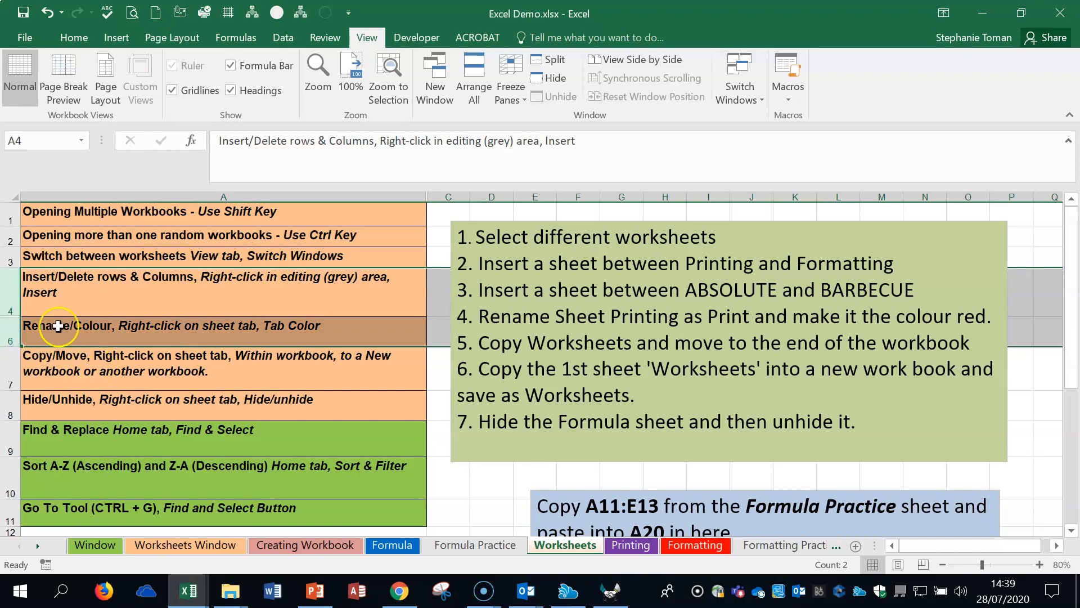
pyautogui.rightClick(12, 297)
pyautogui.click(97, 550)
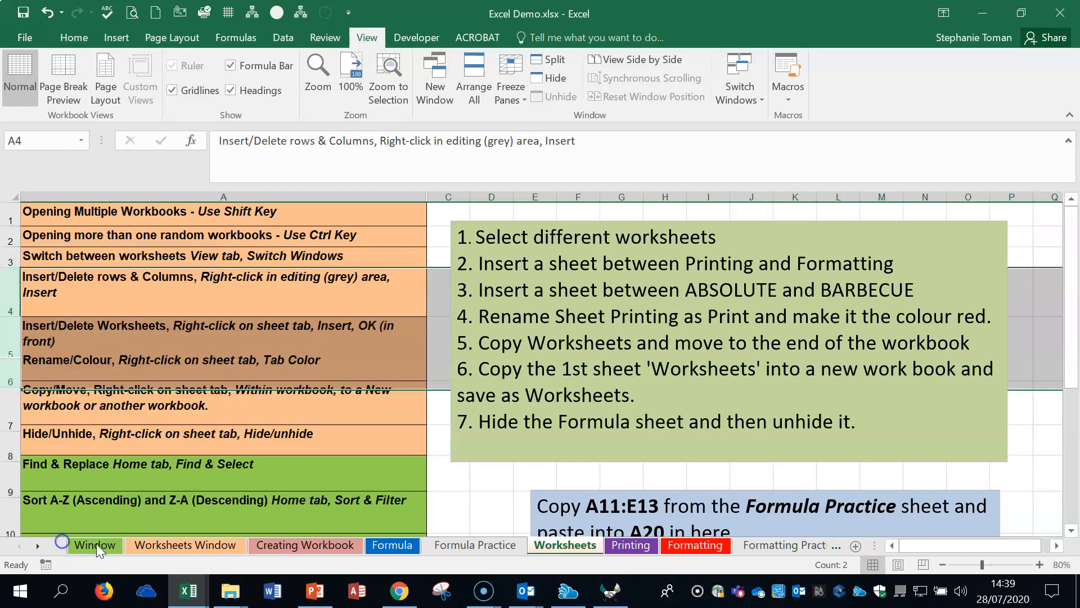
# Step: Hide rows 4 to 7 of the Worksheets sheet, and unhide them by selecting the neighbouring rows 3 and 8
pyautogui.moveTo(11, 283); pyautogui.dragTo(11, 405)
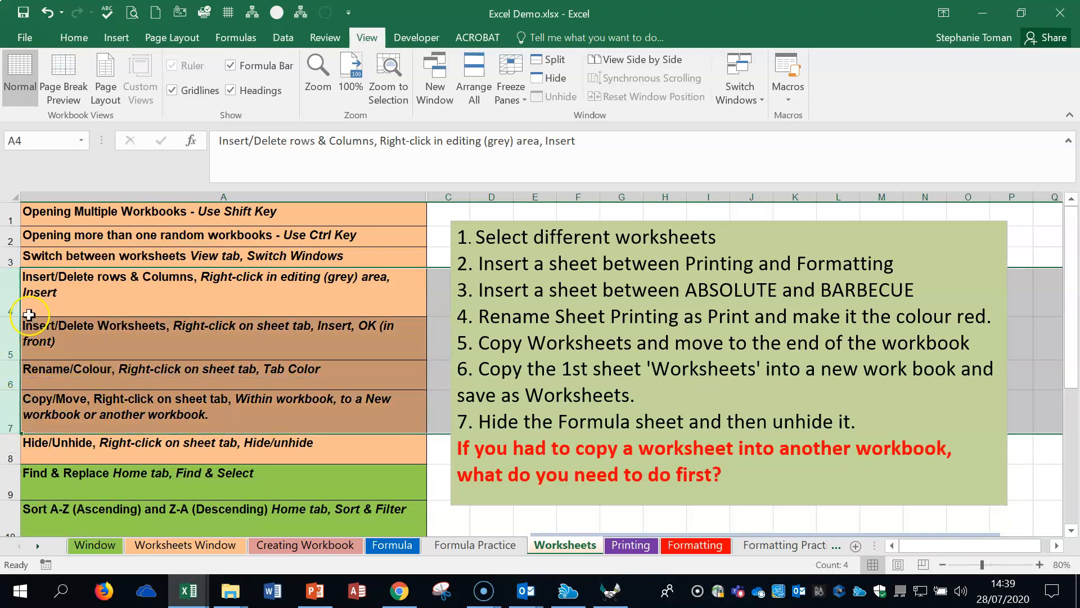
pyautogui.rightClick(121, 401)
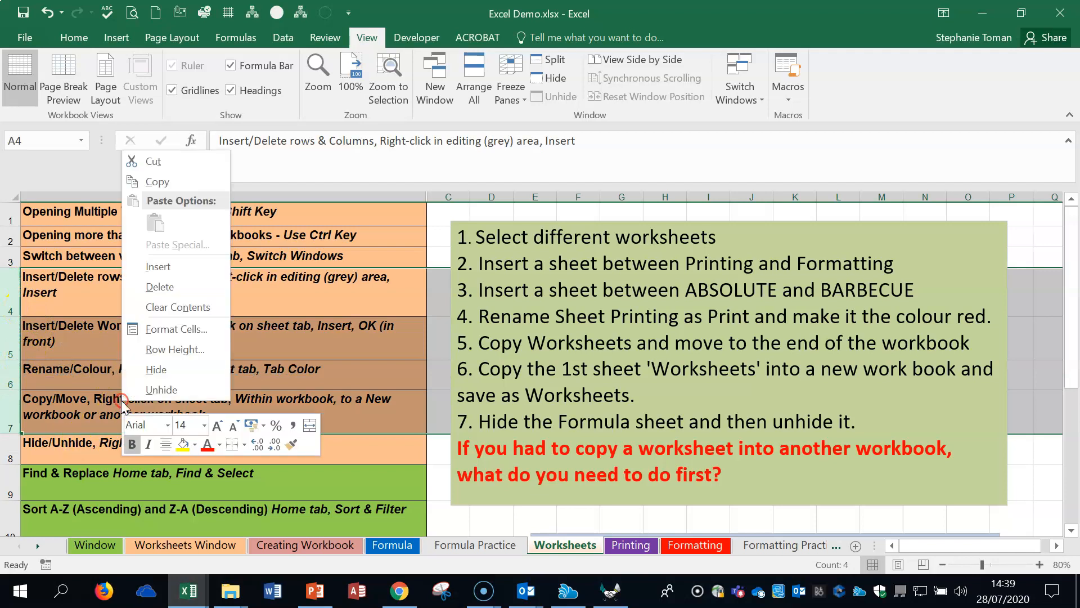
pyautogui.click(163, 376)
pyautogui.moveTo(11, 285); pyautogui.dragTo(12, 311)
pyautogui.moveTo(11, 256); pyautogui.dragTo(10, 279)
pyautogui.rightClick(10, 282)
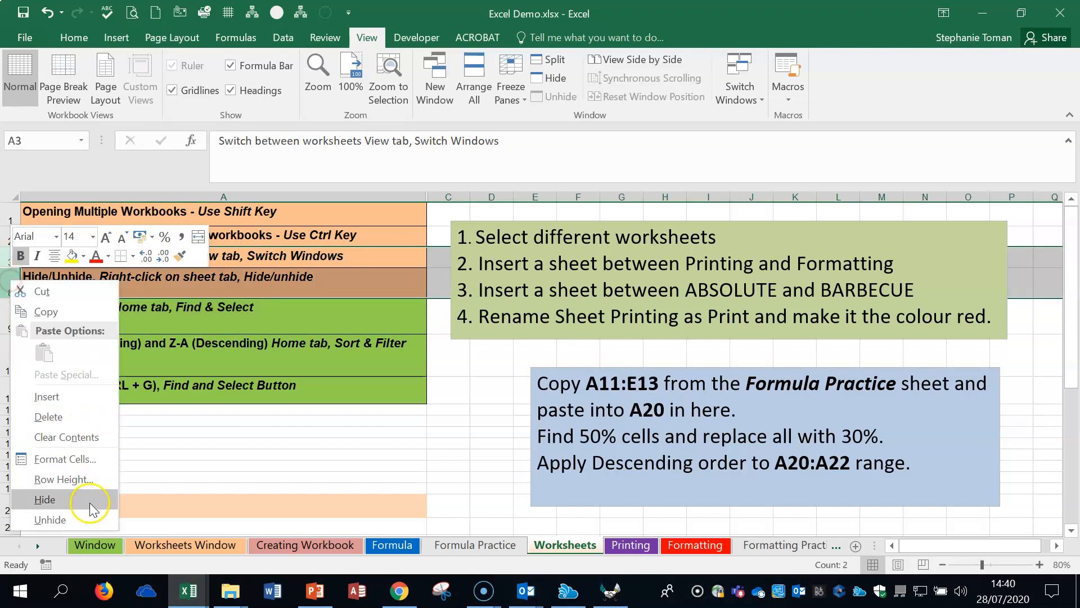
pyautogui.click(48, 519)
pyautogui.click(252, 408)
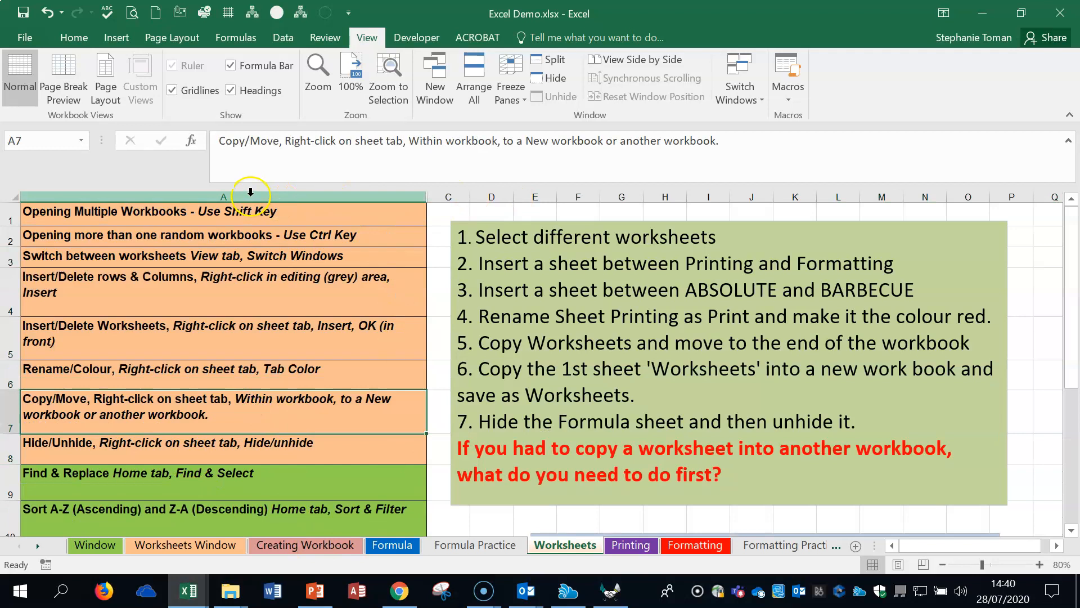
# Step: Hide column A of the Worksheets sheet, and reveal all hidden columns by selecting the whole sheet and resizing its columns
pyautogui.rightClick(250, 192)
pyautogui.click(299, 418)
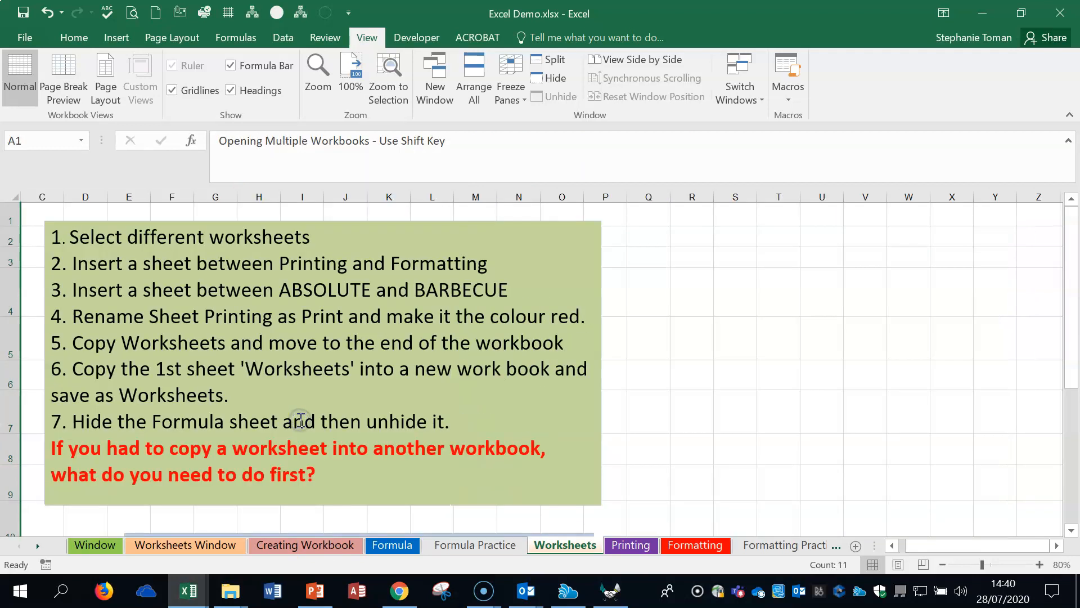
pyautogui.click(10, 195)
pyautogui.moveTo(24, 195); pyautogui.dragTo(73, 193)
pyautogui.doubleClick(73, 193)
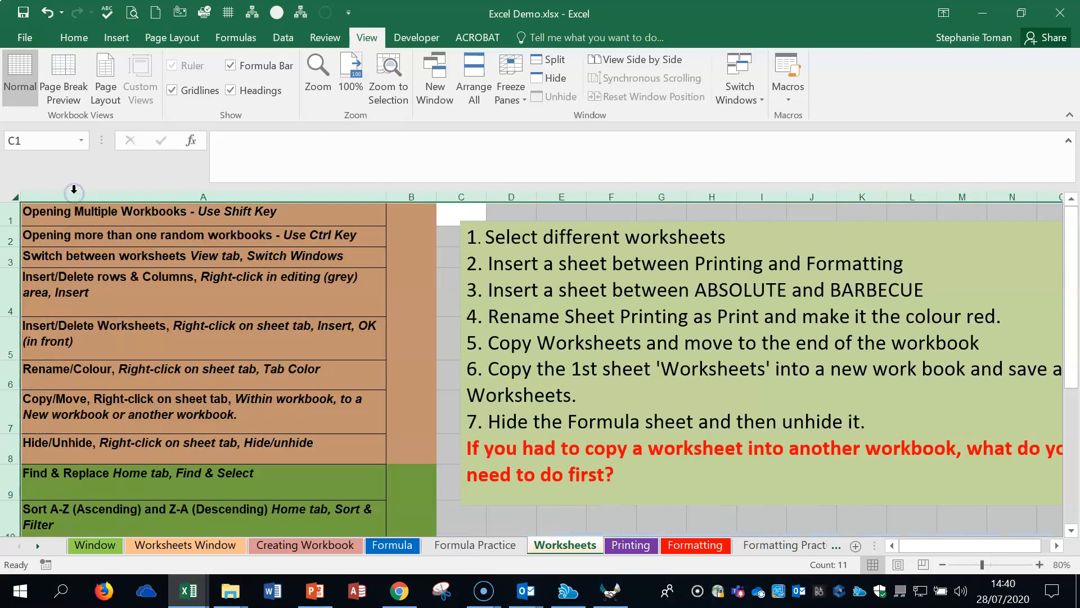
pyautogui.click(130, 195)
pyautogui.click(406, 347)
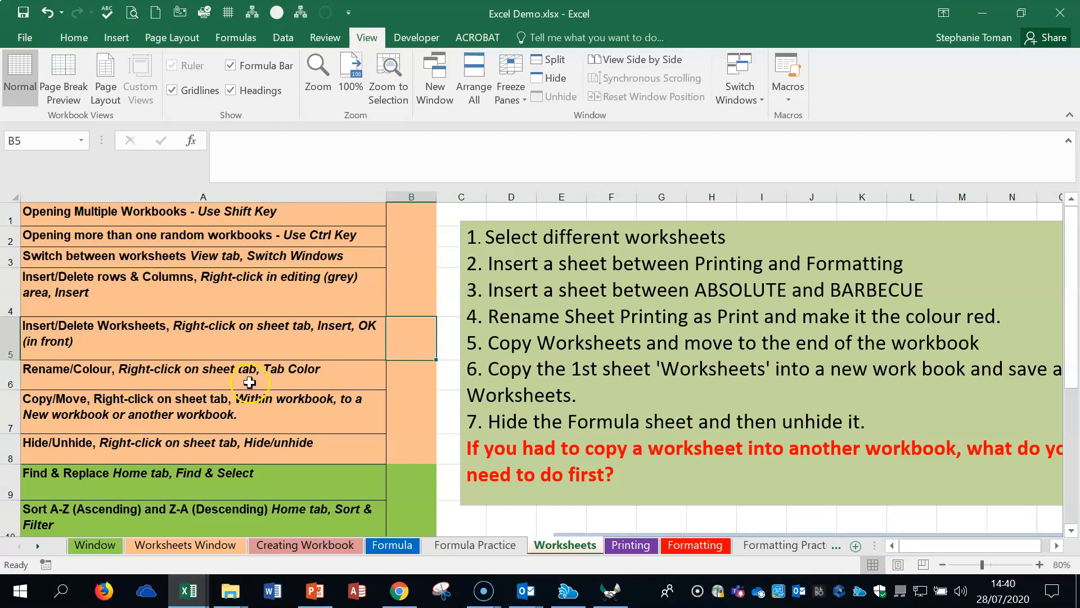
# Step: Set up a replacement on the Worksheets sheet with Delete as the text to find and Remove as its replacement
pyautogui.click(230, 455)
pyautogui.click(231, 484)
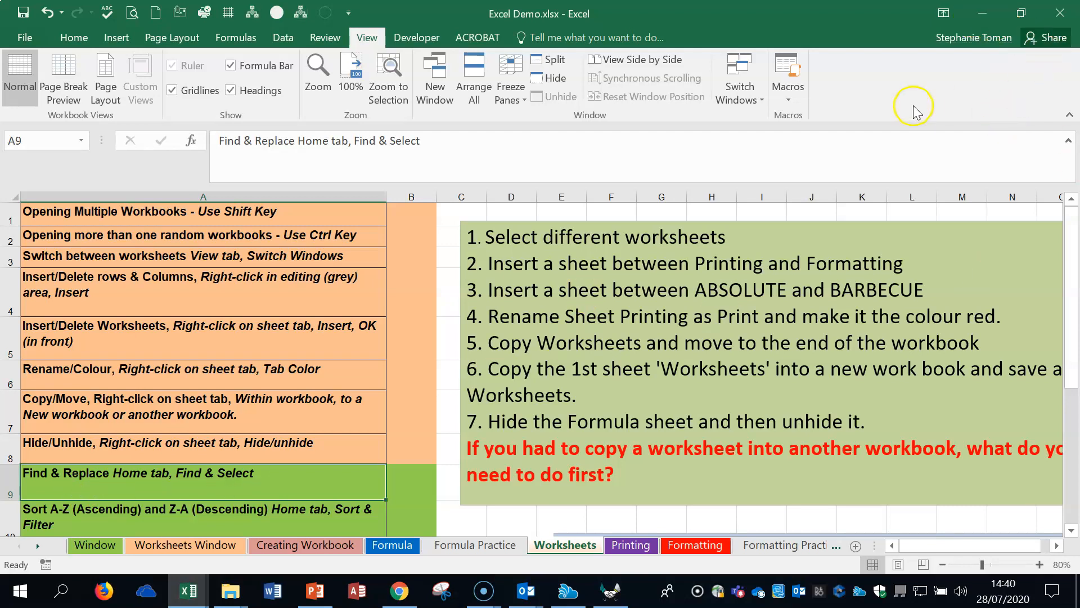
pyautogui.click(74, 37)
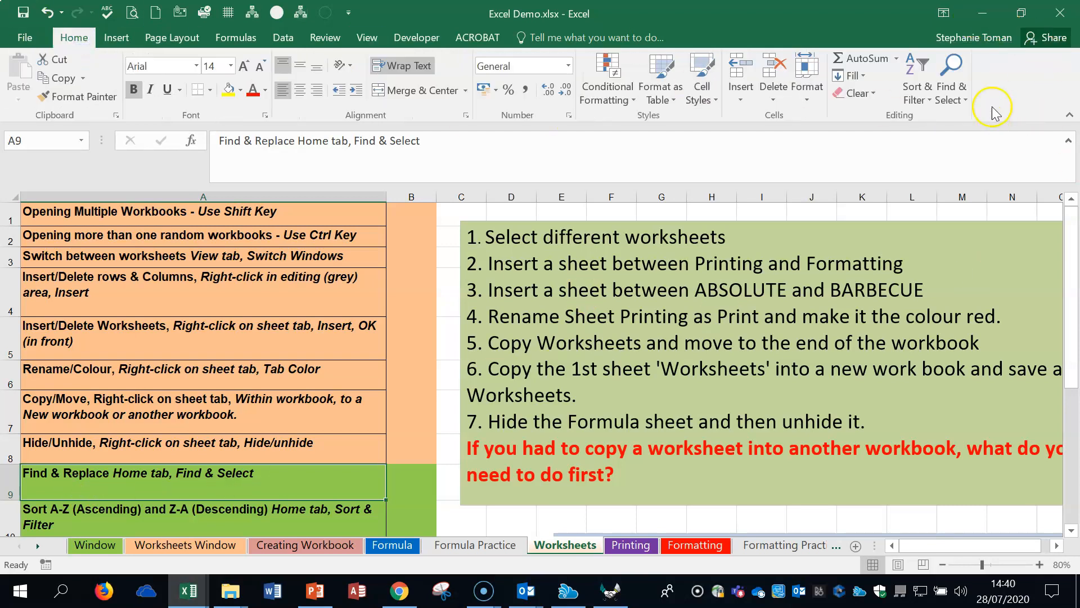
pyautogui.click(957, 99)
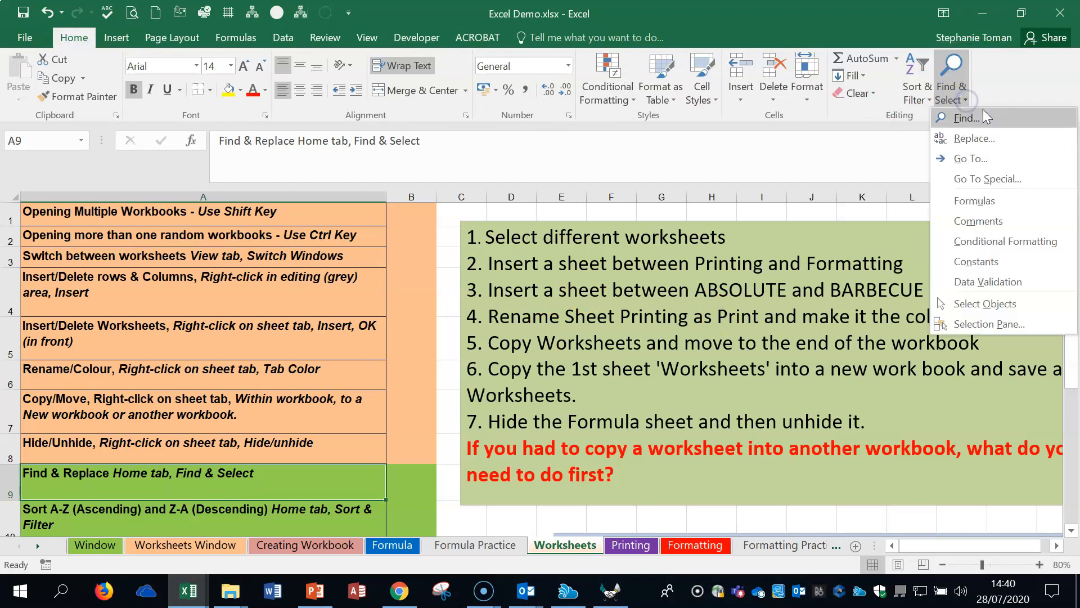
pyautogui.click(999, 145)
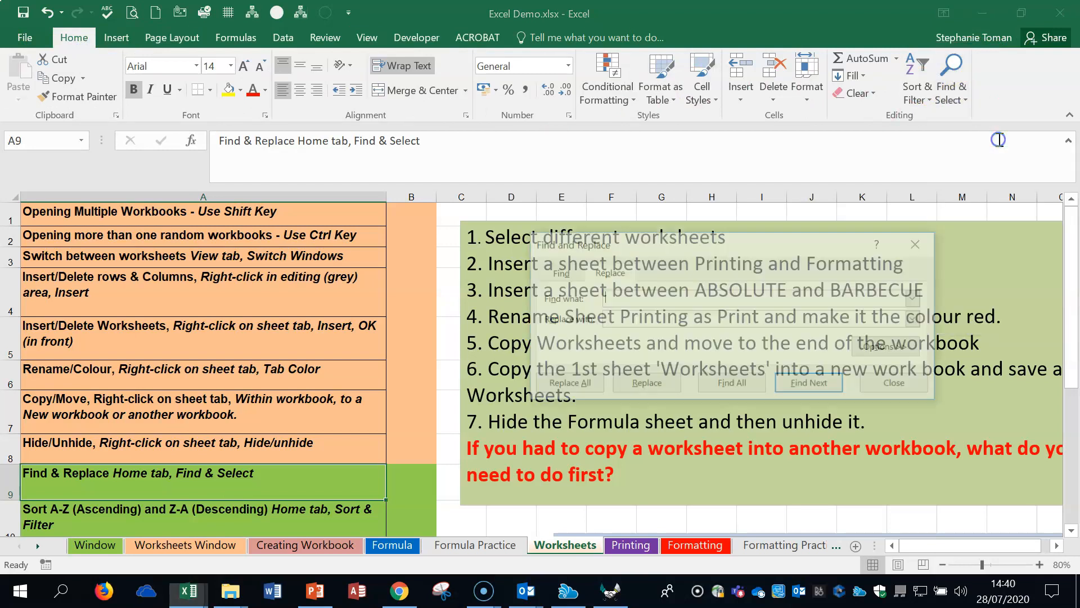
pyautogui.click(685, 268)
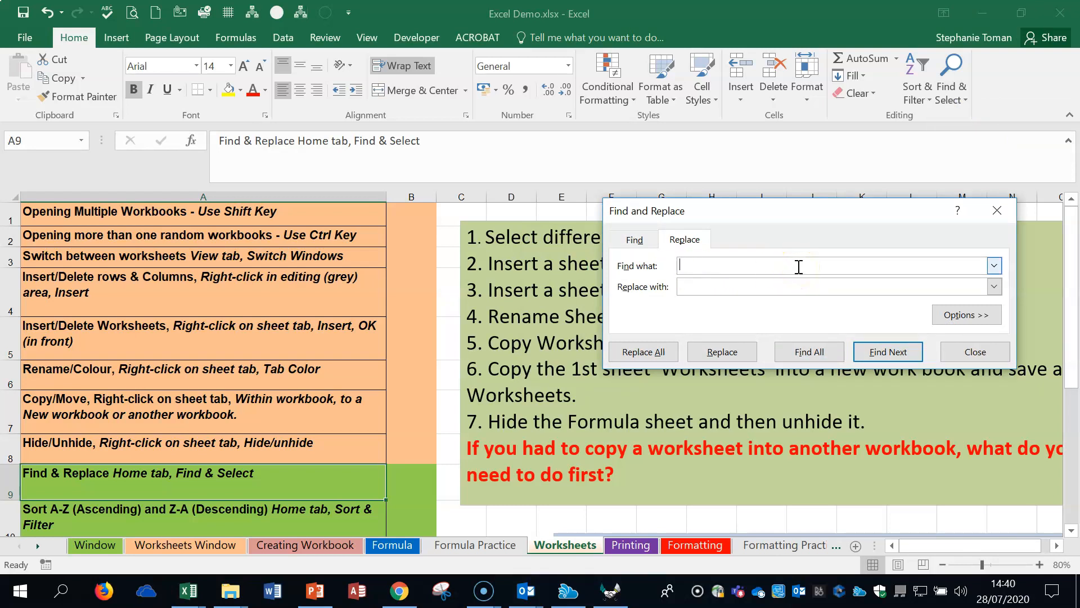
pyautogui.click(688, 265)
pyautogui.click(704, 289)
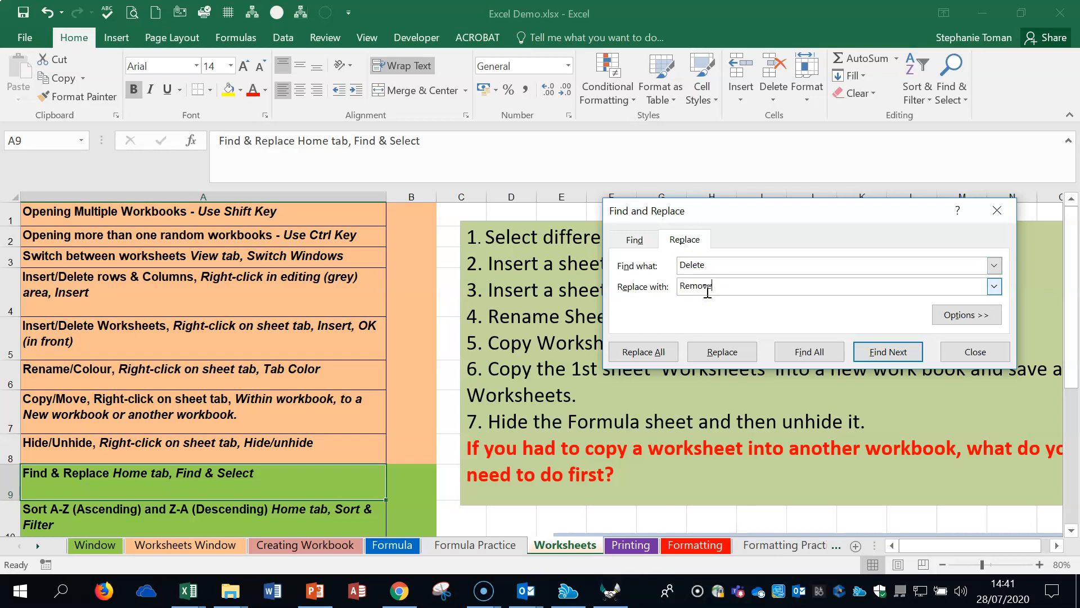
# Step: Find all cells containing Delete, go through the matches one by one, and close Find and Replace without replacing anything
pyautogui.click(697, 358)
pyautogui.click(821, 362)
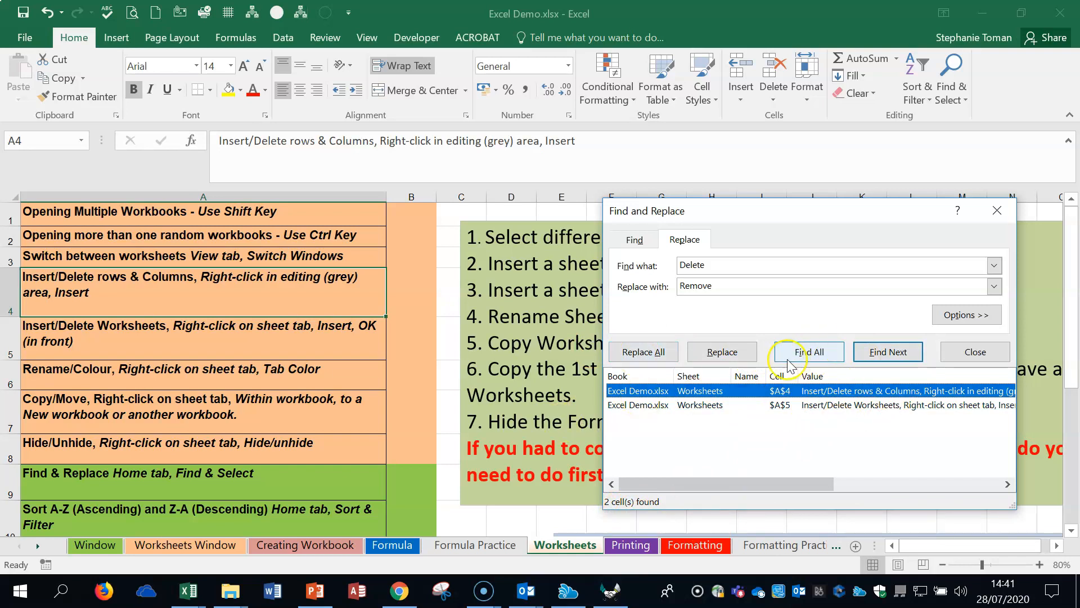
pyautogui.click(822, 359)
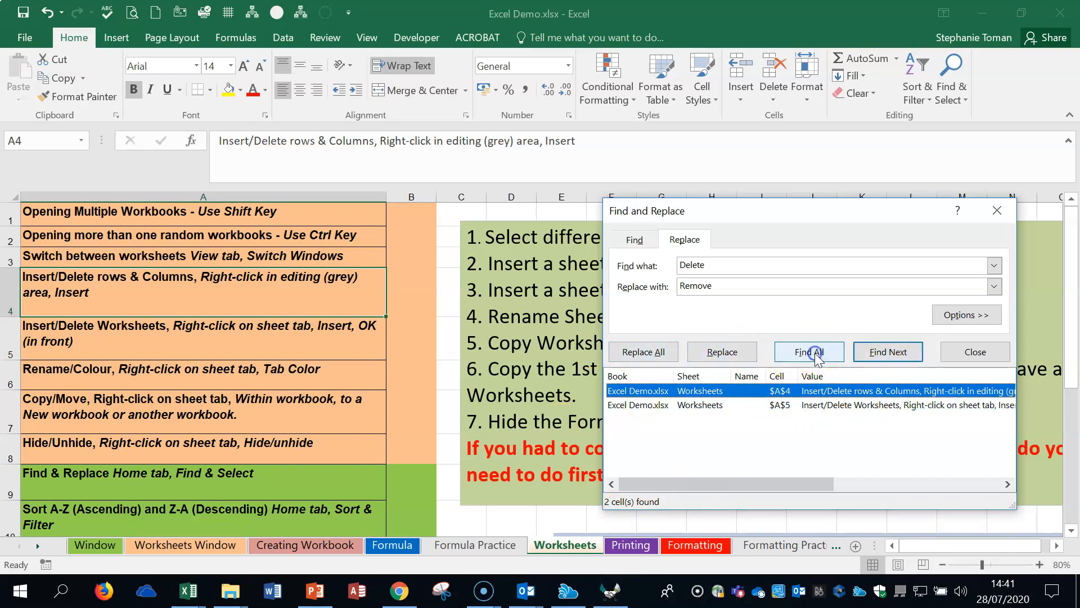
pyautogui.click(876, 353)
pyautogui.click(876, 353)
pyautogui.click(876, 354)
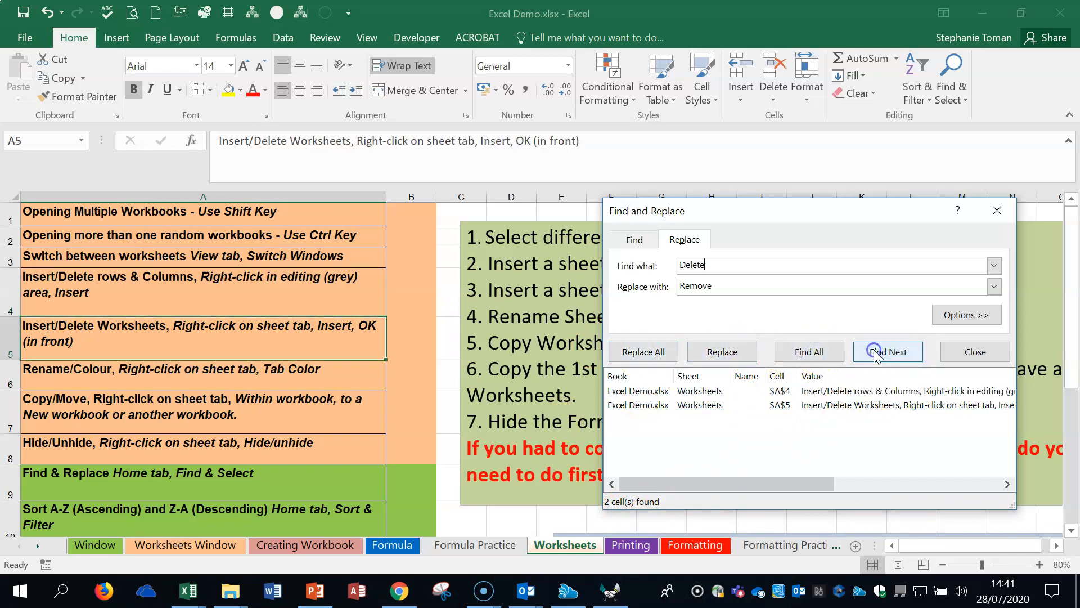
pyautogui.click(997, 210)
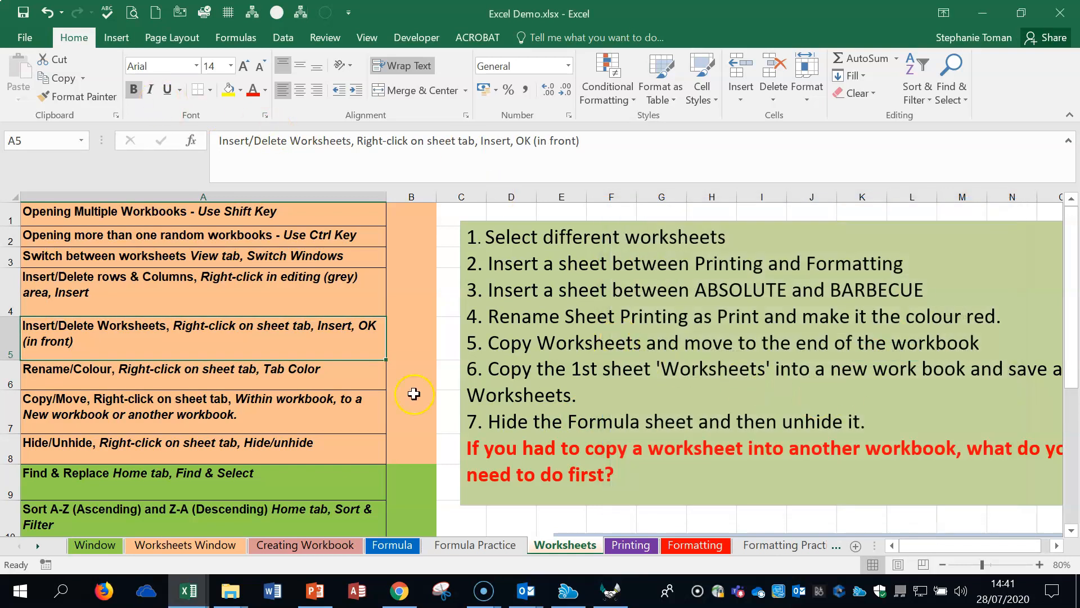
# Step: Sort the topic list in column A of the Worksheets sheet in ascending order, A to Z
pyautogui.click(268, 486)
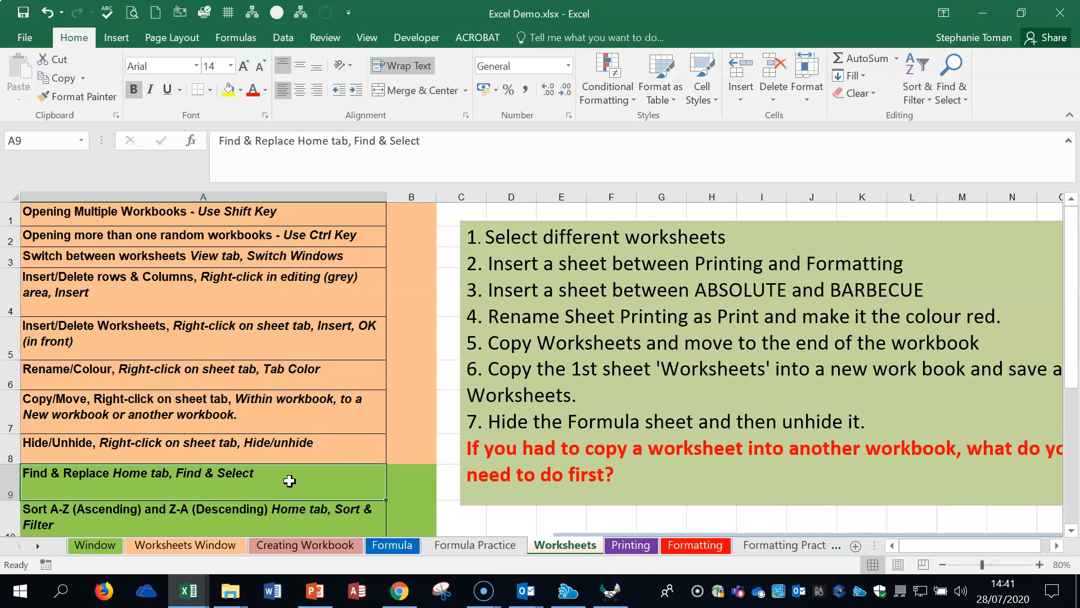
pyautogui.scroll(-1, 285, 479)
pyautogui.click(241, 463)
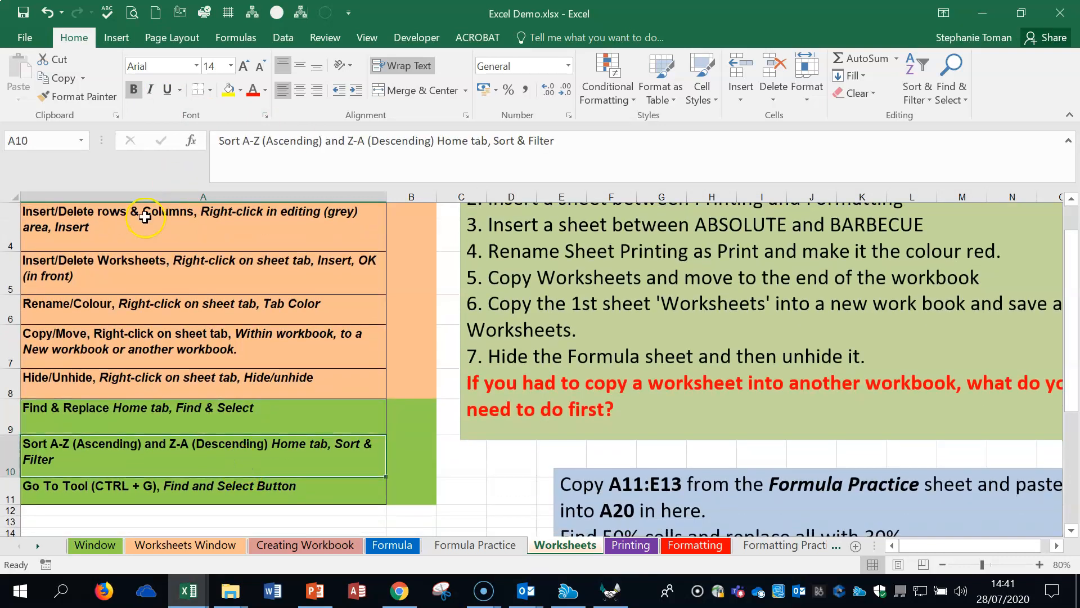
pyautogui.click(145, 217)
pyautogui.moveTo(145, 217); pyautogui.dragTo(145, 474)
pyautogui.click(153, 236)
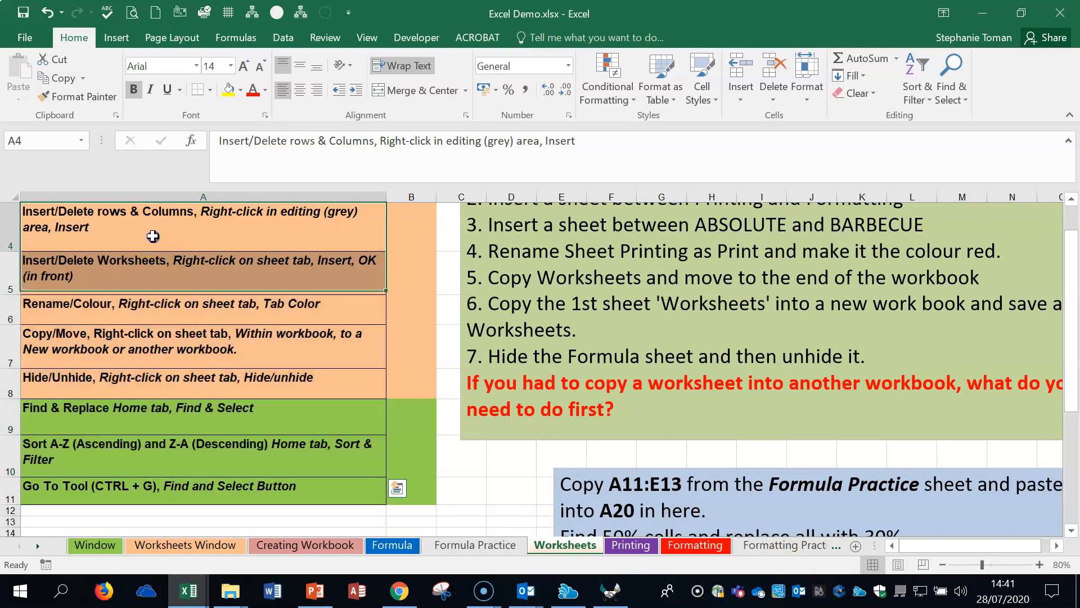
pyautogui.click(922, 90)
pyautogui.click(956, 119)
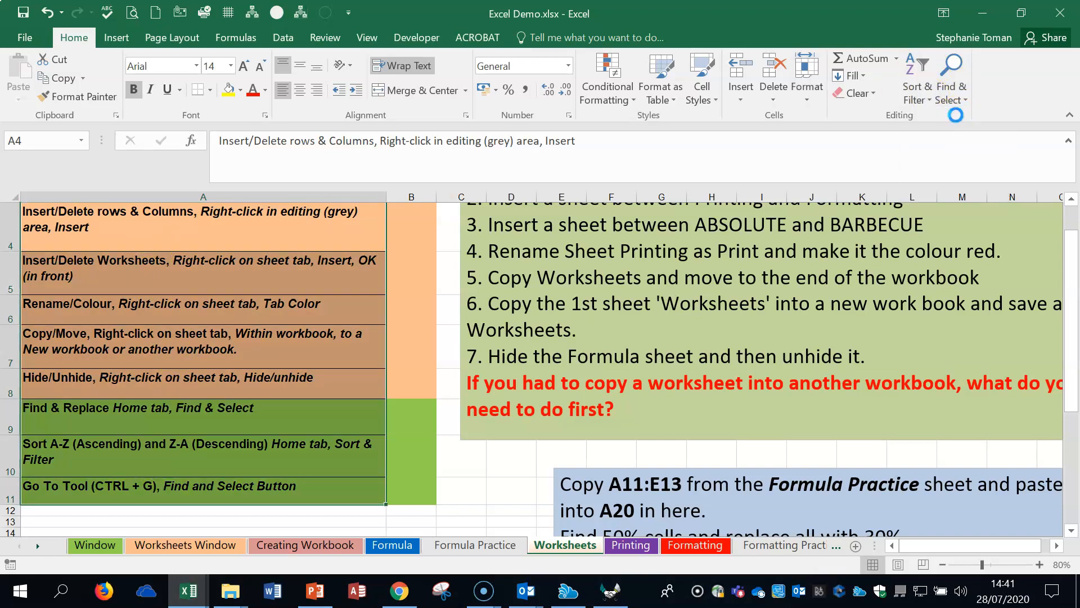
# Step: Sort the column A topic list in descending order, Z to A, and check the reordered entries
pyautogui.click(918, 84)
pyautogui.click(951, 139)
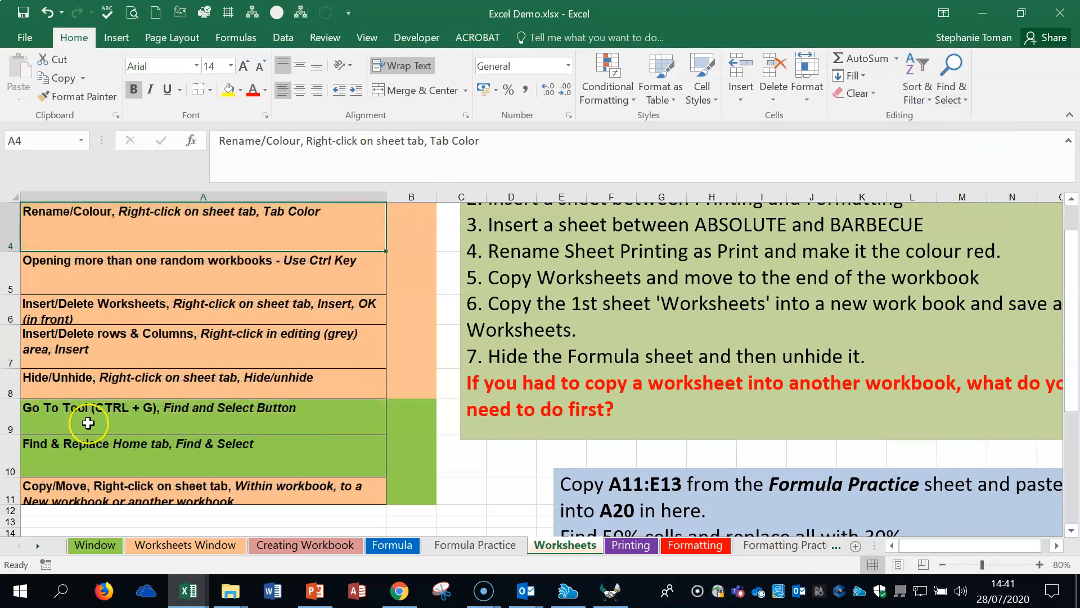
pyautogui.click(232, 466)
pyautogui.click(265, 343)
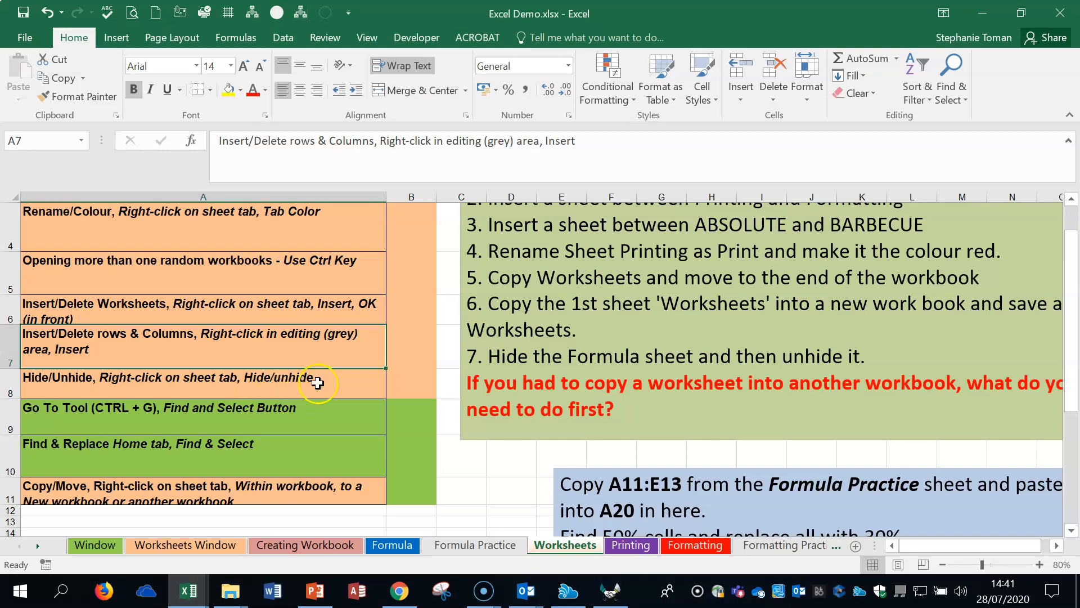
# Step: Undo both sorts of the column A list, and redo the column width change undone along with them
pyautogui.click(48, 14)
pyautogui.click(49, 14)
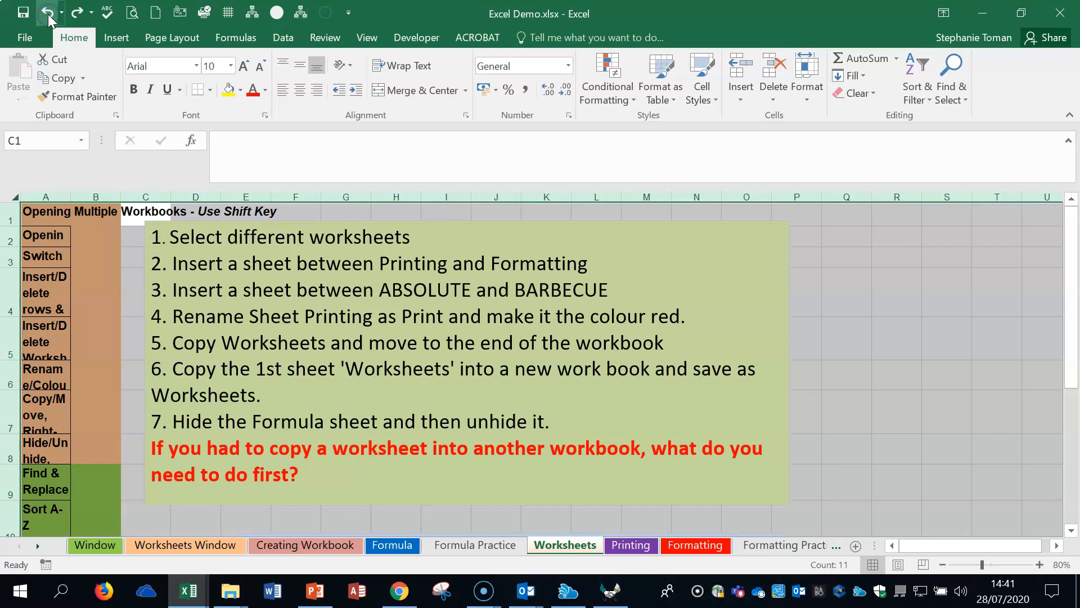
pyautogui.click(76, 12)
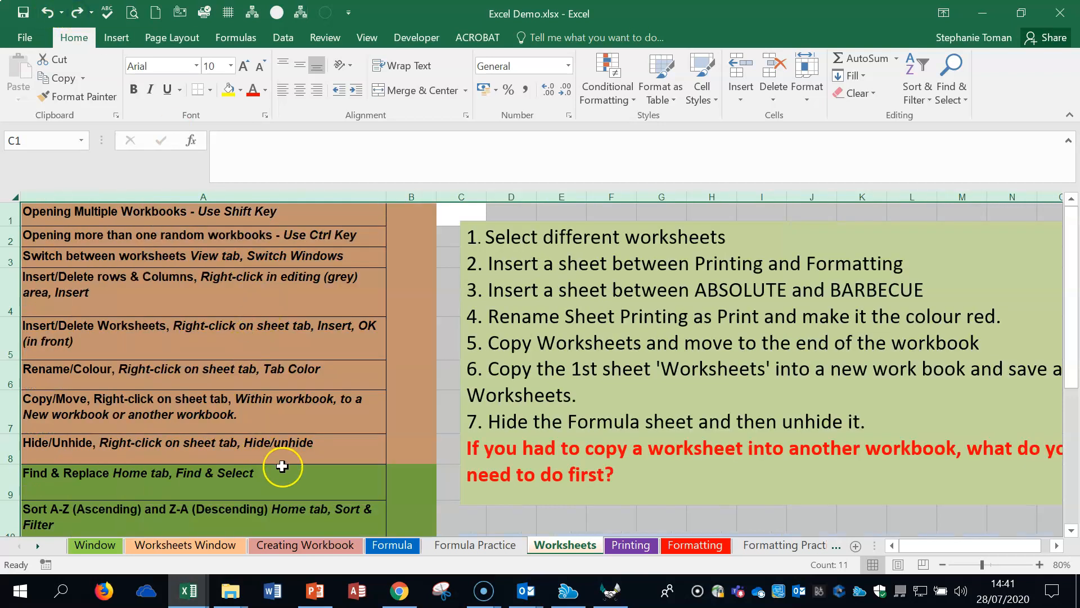
# Step: Open the Go To dialog from cell A11 of the Worksheets sheet, and cancel it without entering a reference
pyautogui.click(281, 466)
pyautogui.scroll(-2, 304, 441)
pyautogui.click(231, 374)
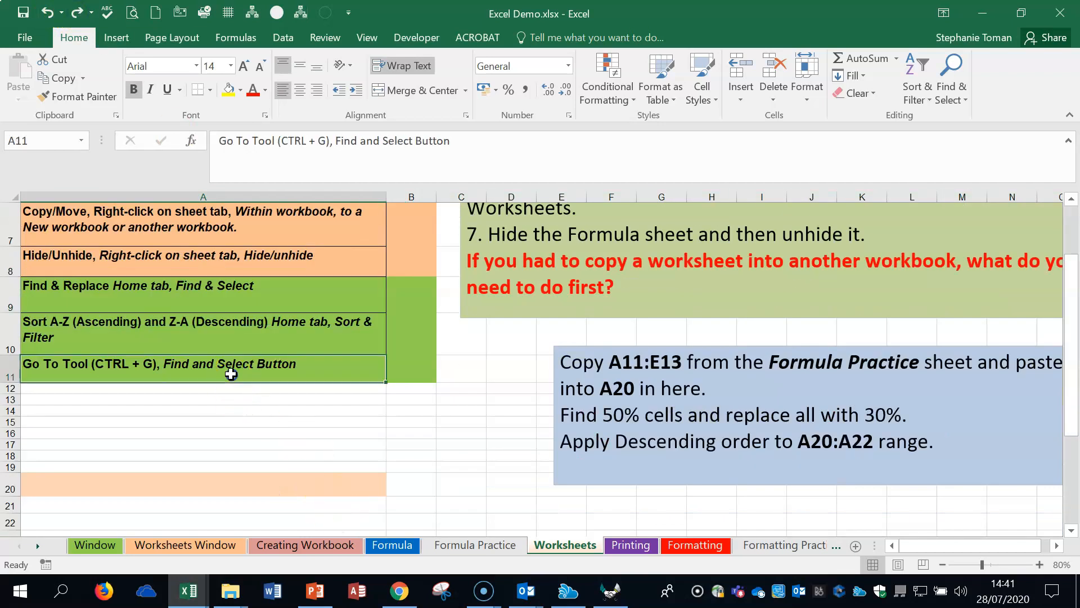
pyautogui.hotkey('ctrl', 'g')
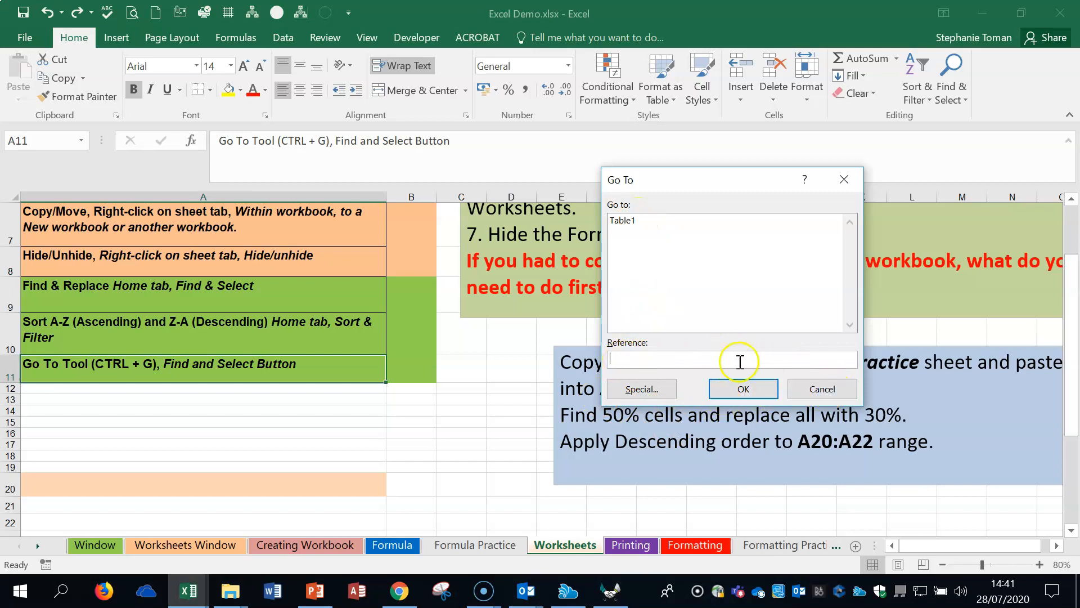
pyautogui.click(823, 389)
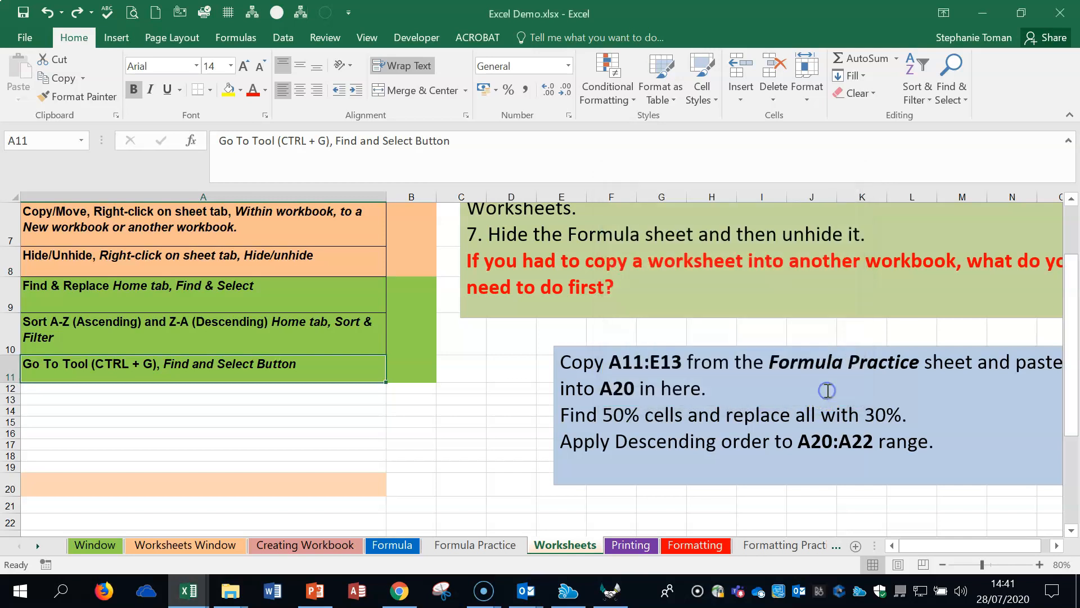
pyautogui.click(420, 455)
pyautogui.click(479, 456)
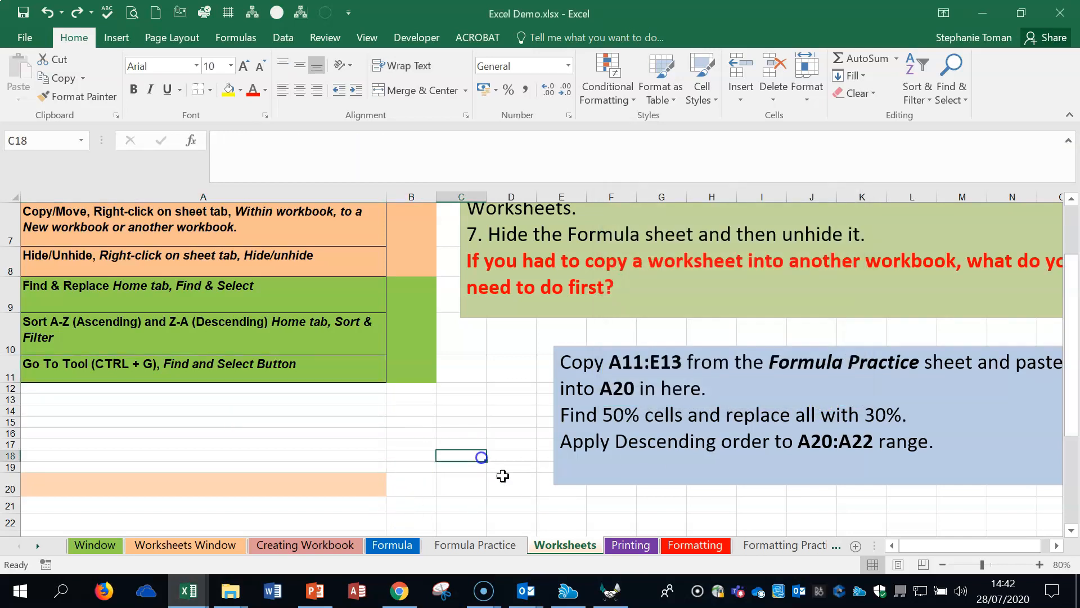
# Step: Switch to the Printing sheet, select cell H7, and zoom the sheet to 70%
pyautogui.click(630, 545)
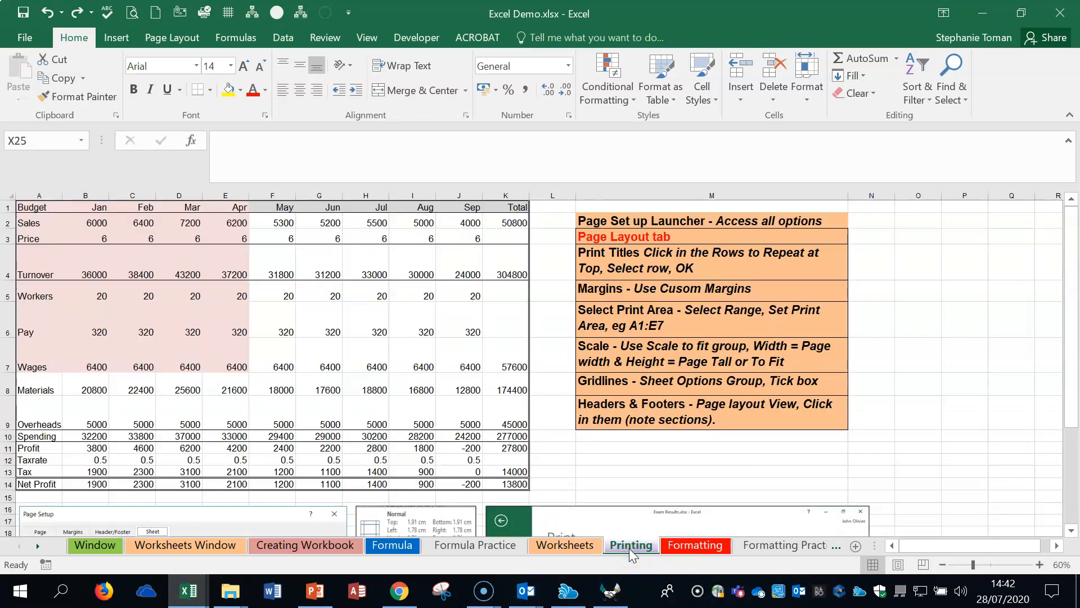
pyautogui.click(367, 345)
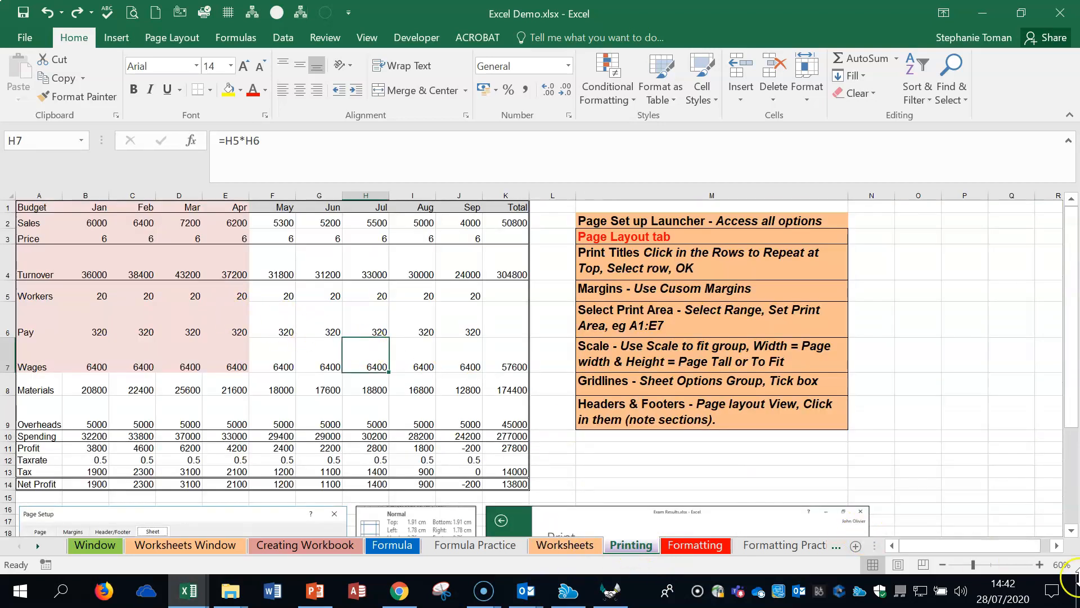
pyautogui.click(1039, 564)
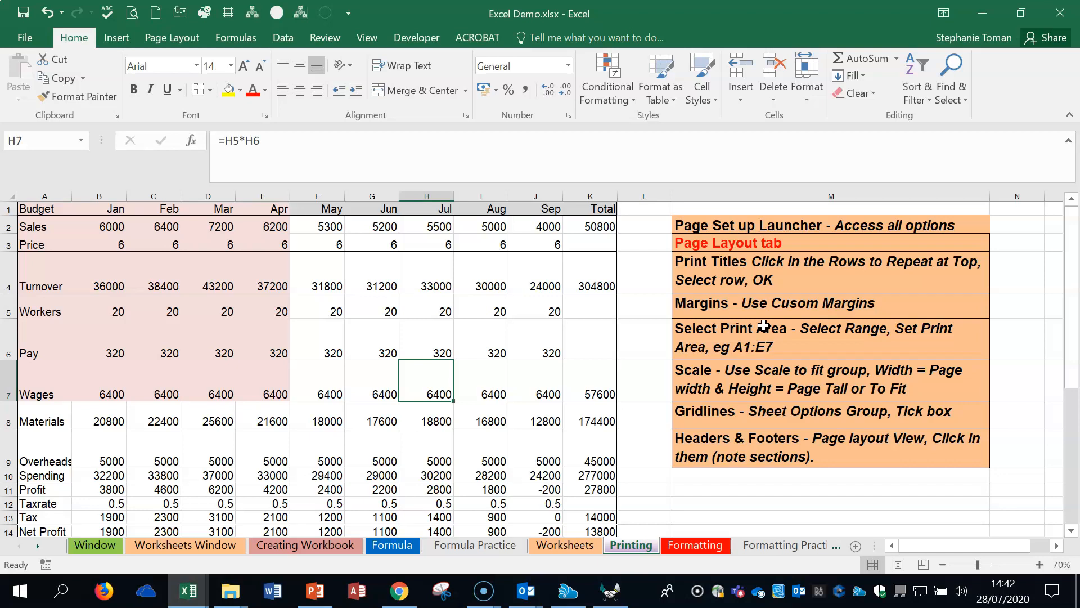
# Step: View the Printing sheet in Page Layout view at 70% zoom, and return it to Normal view
pyautogui.click(899, 564)
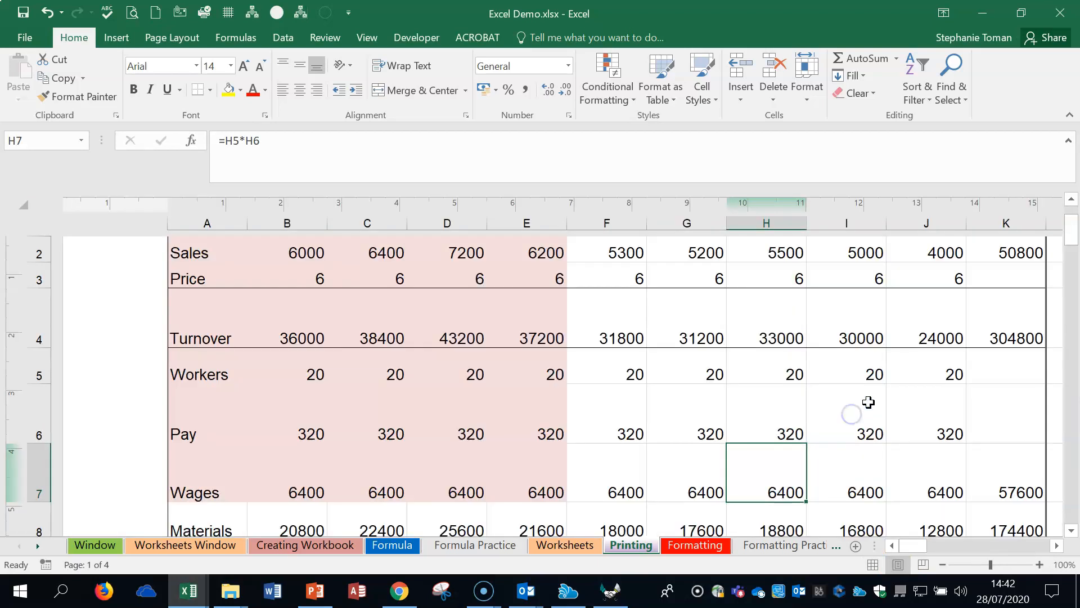
pyautogui.click(943, 564)
pyautogui.click(942, 564)
pyautogui.click(942, 564)
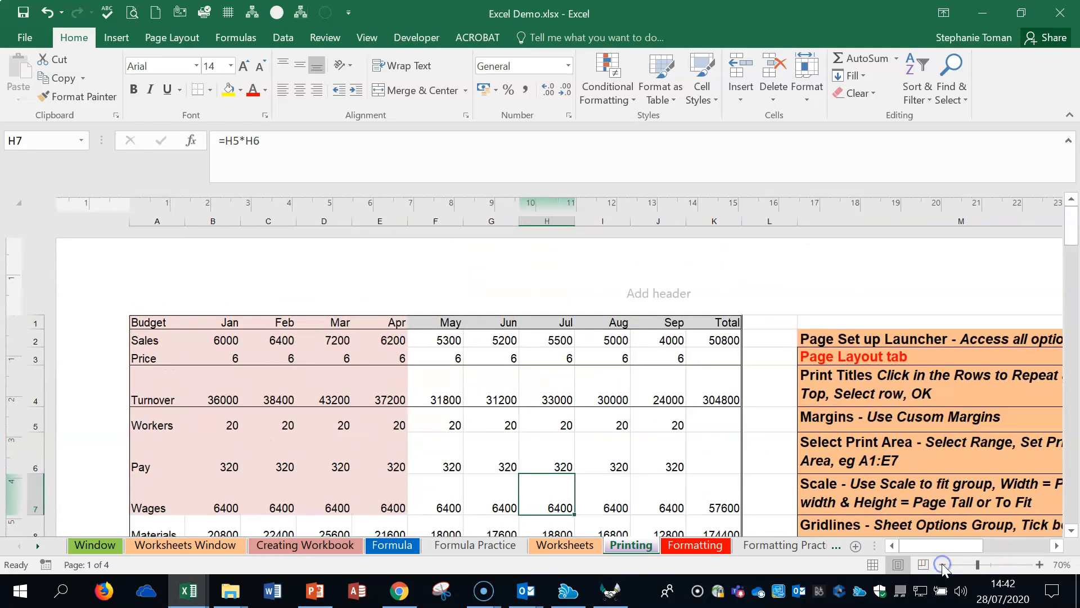
pyautogui.scroll(-2, 837, 393)
pyautogui.scroll(2, 837, 394)
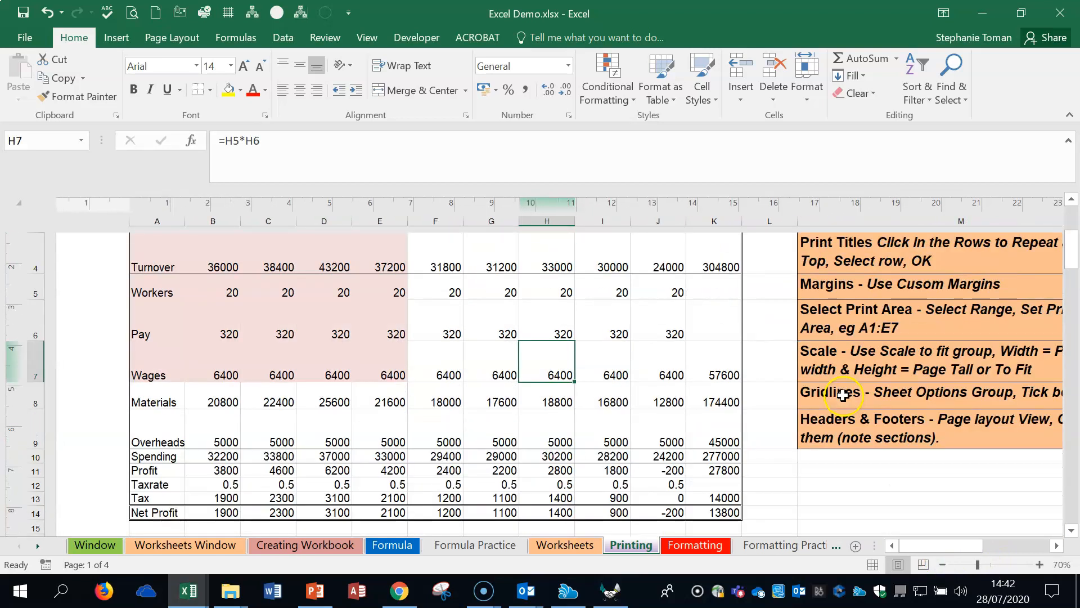
pyautogui.click(873, 565)
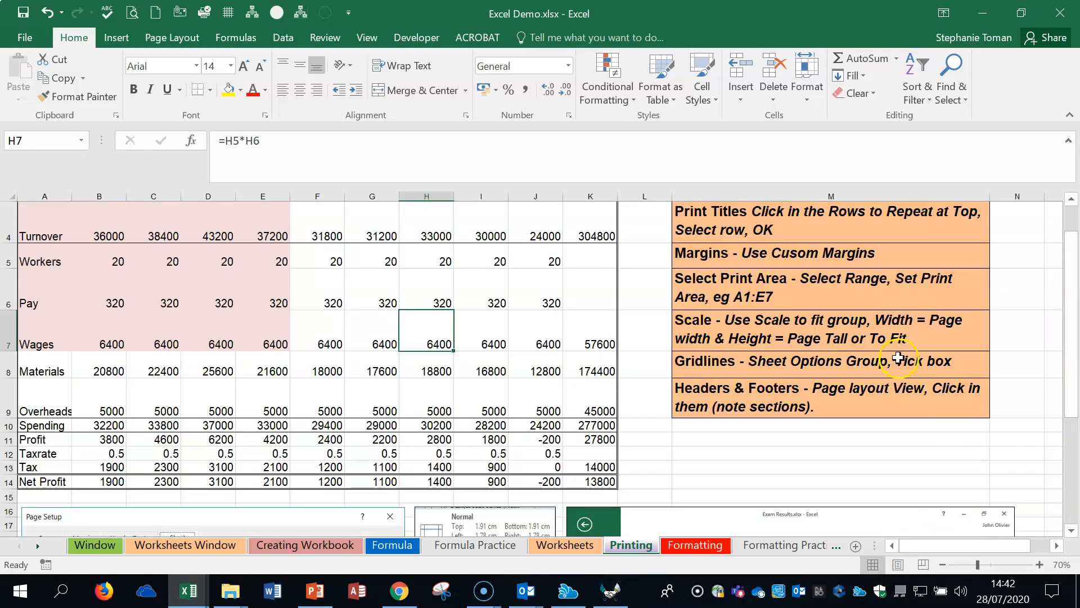
# Step: Go over the Gridlines and Headers & Footers notes in M8 and M9, and view the full Page Setup options
pyautogui.click(793, 365)
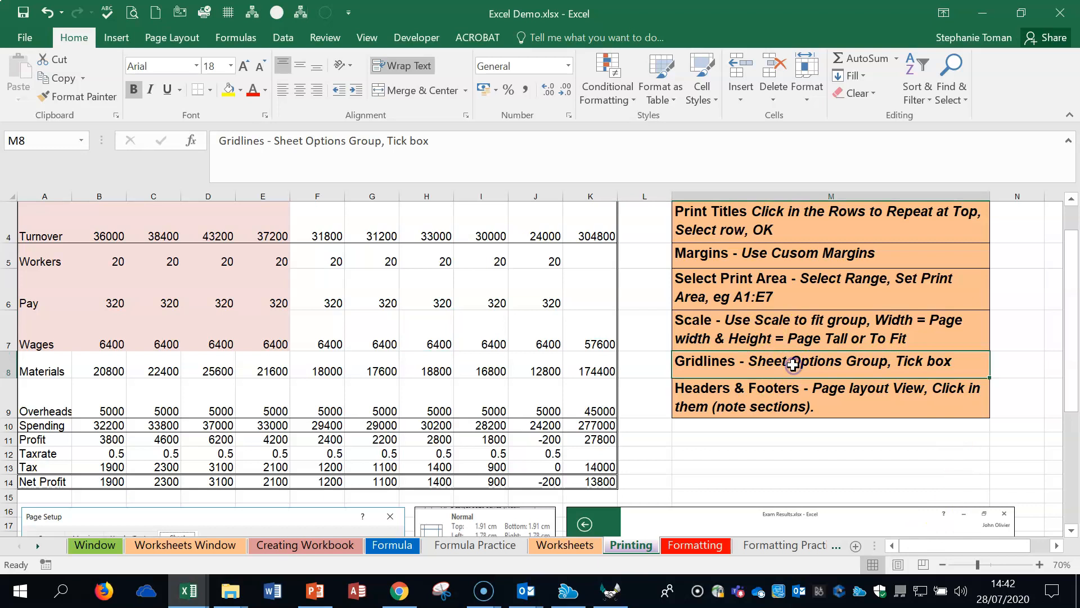
pyautogui.click(797, 400)
pyautogui.scroll(1, 796, 402)
pyautogui.scroll(1, 796, 405)
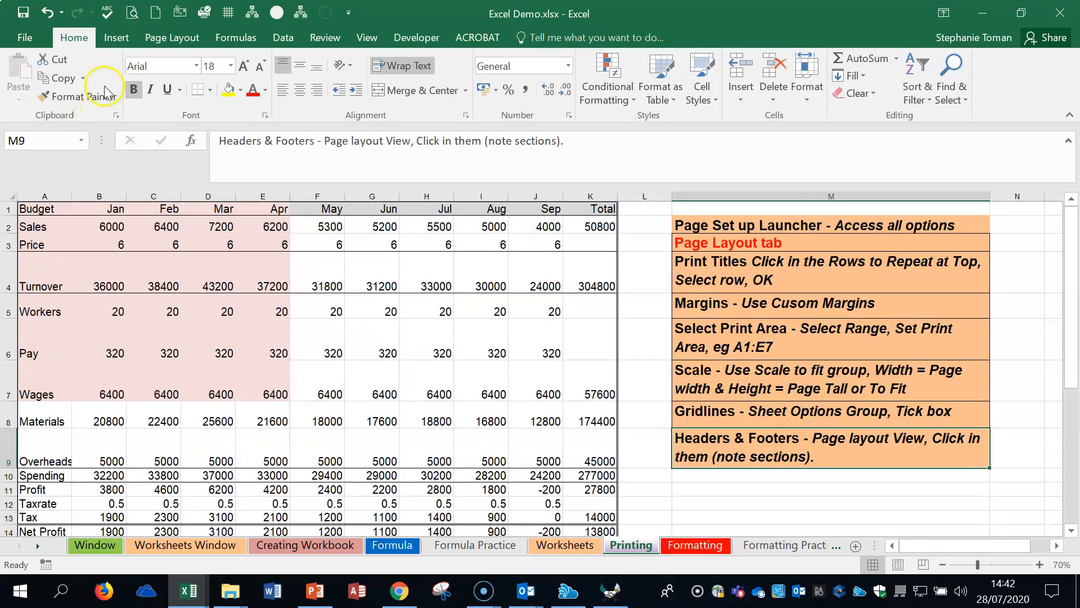
pyautogui.click(160, 35)
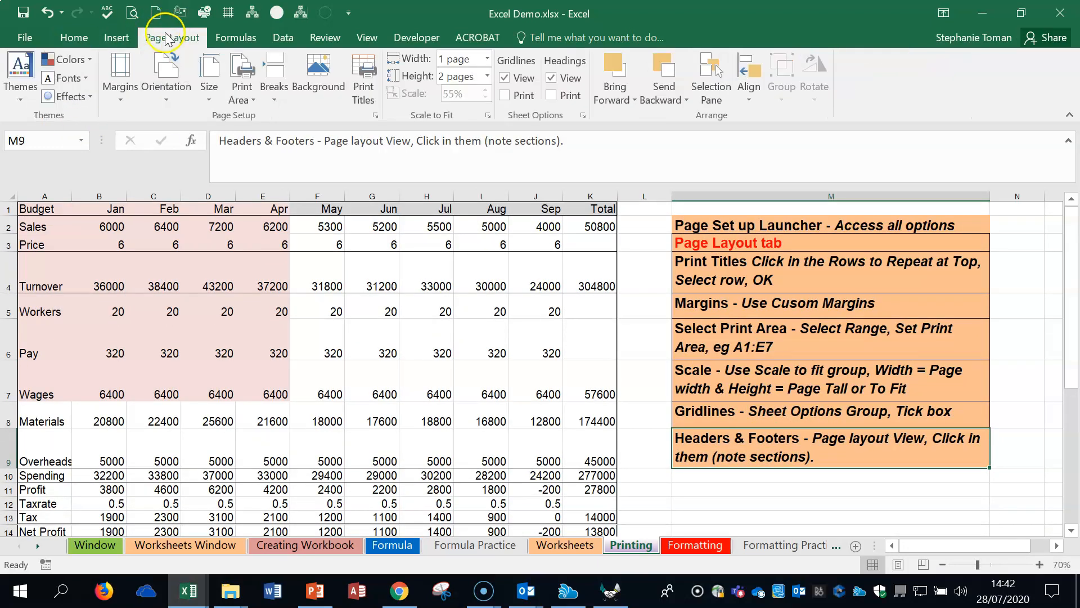
pyautogui.click(374, 116)
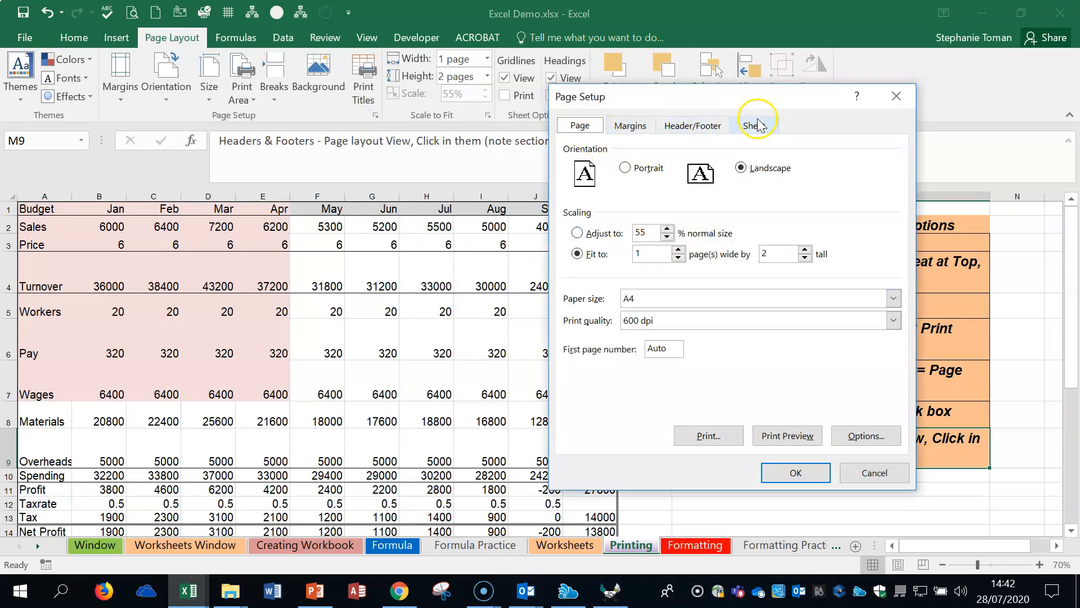
pyautogui.click(896, 97)
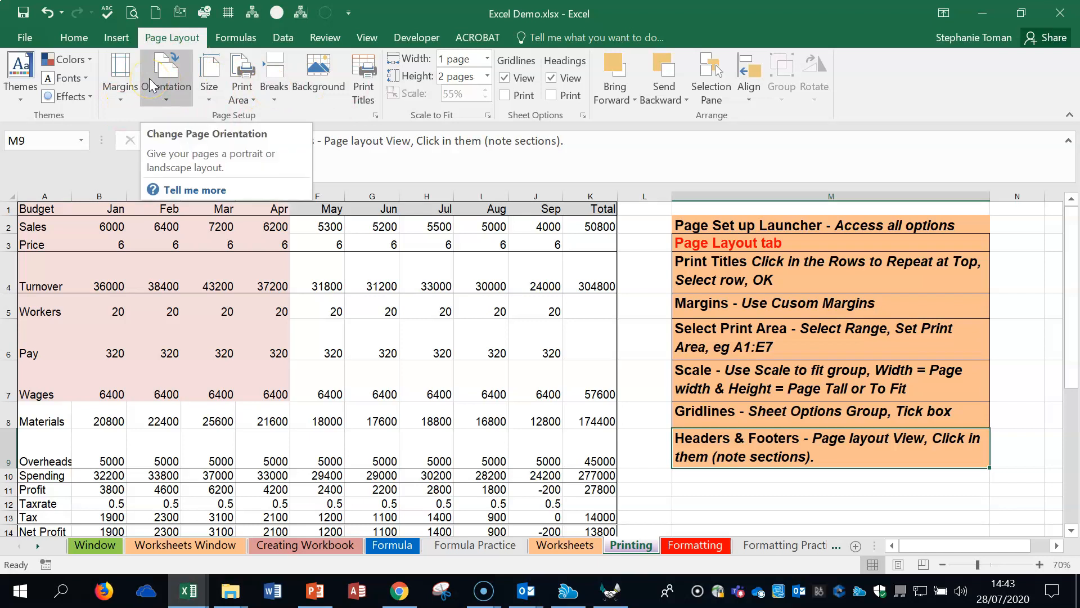
# Step: Clear the existing print title rows and set row 1 again as the row to repeat at the top of each page
pyautogui.click(364, 97)
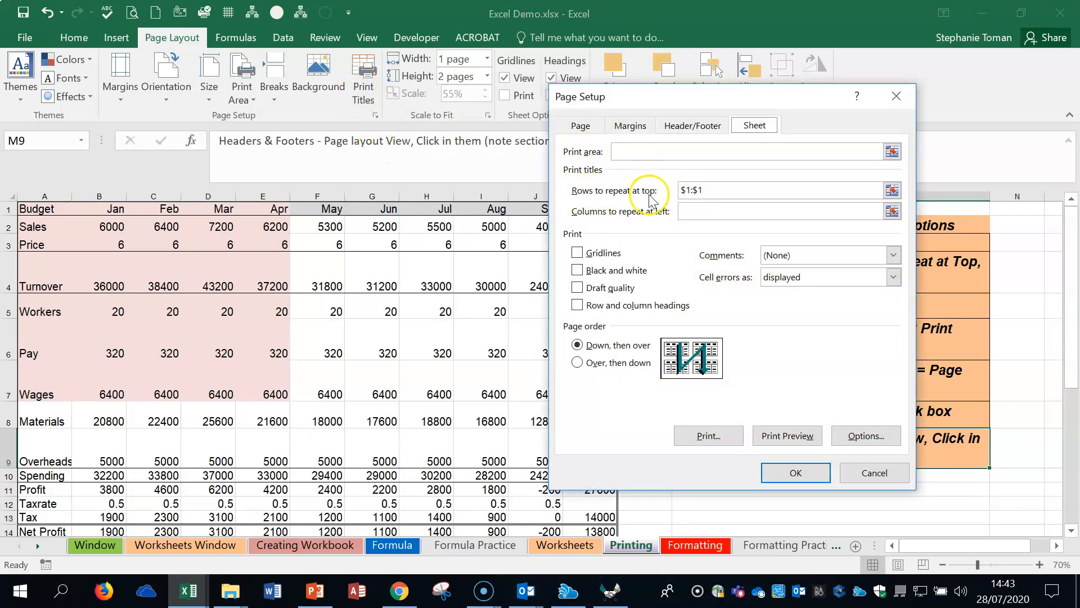
pyautogui.moveTo(704, 190); pyautogui.dragTo(669, 187)
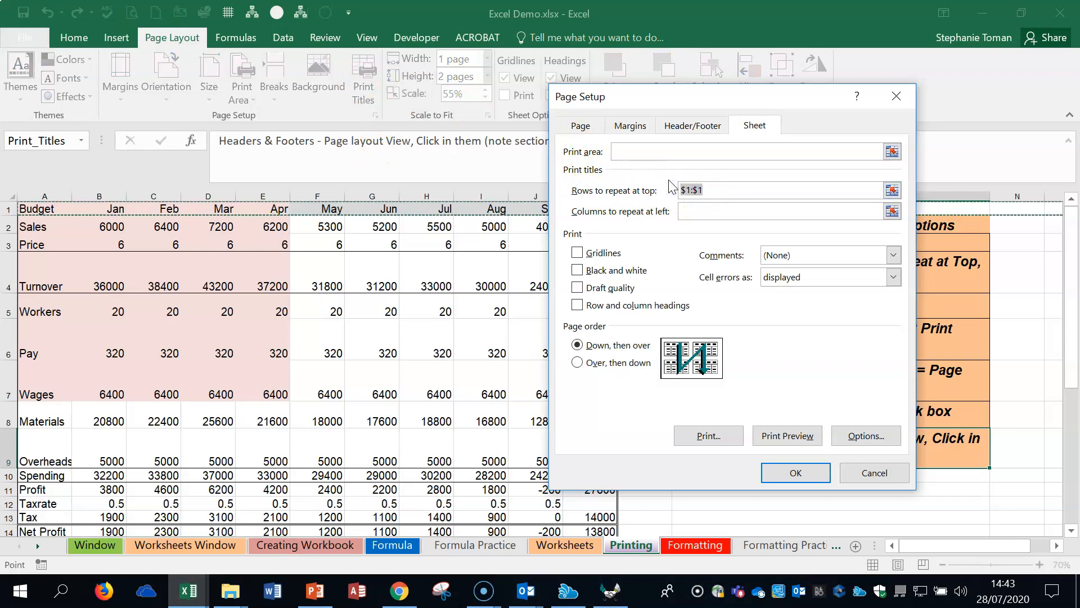
pyautogui.press('Delete')
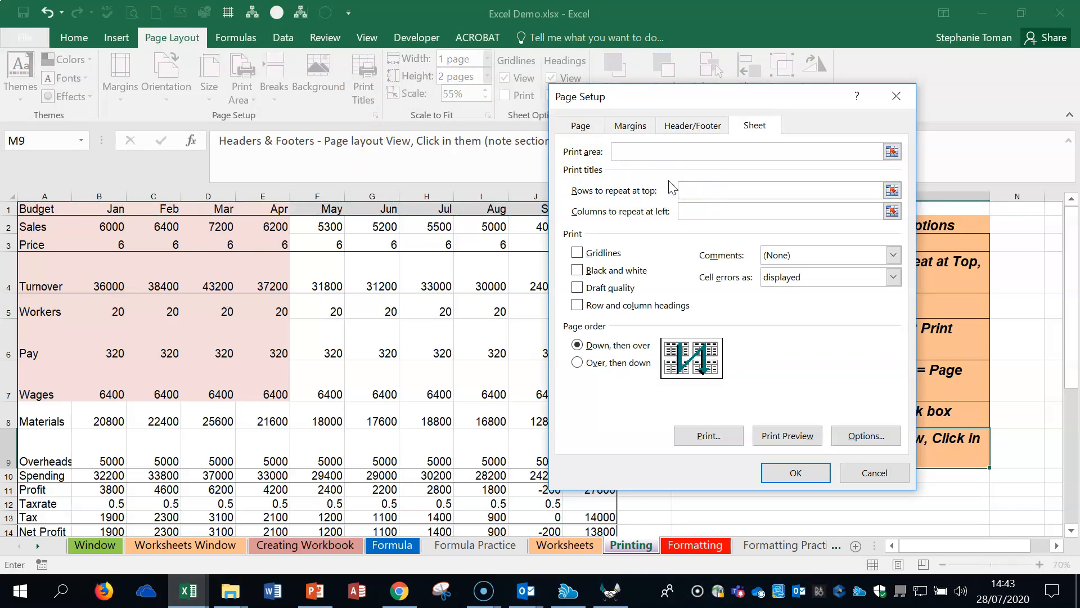
pyautogui.click(892, 190)
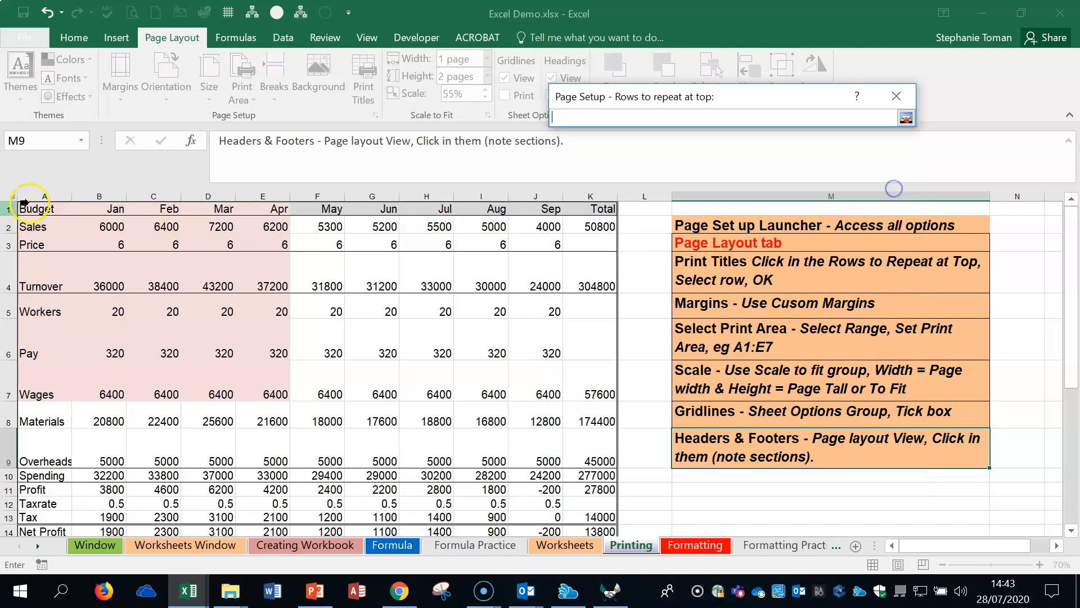
pyautogui.click(11, 209)
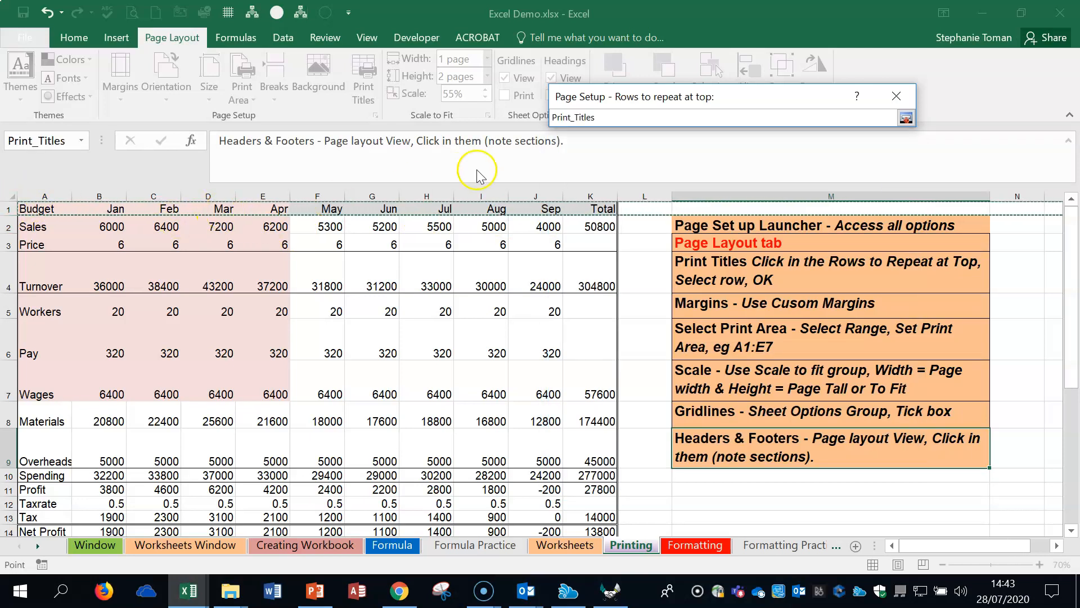
pyautogui.click(905, 117)
pyautogui.click(736, 188)
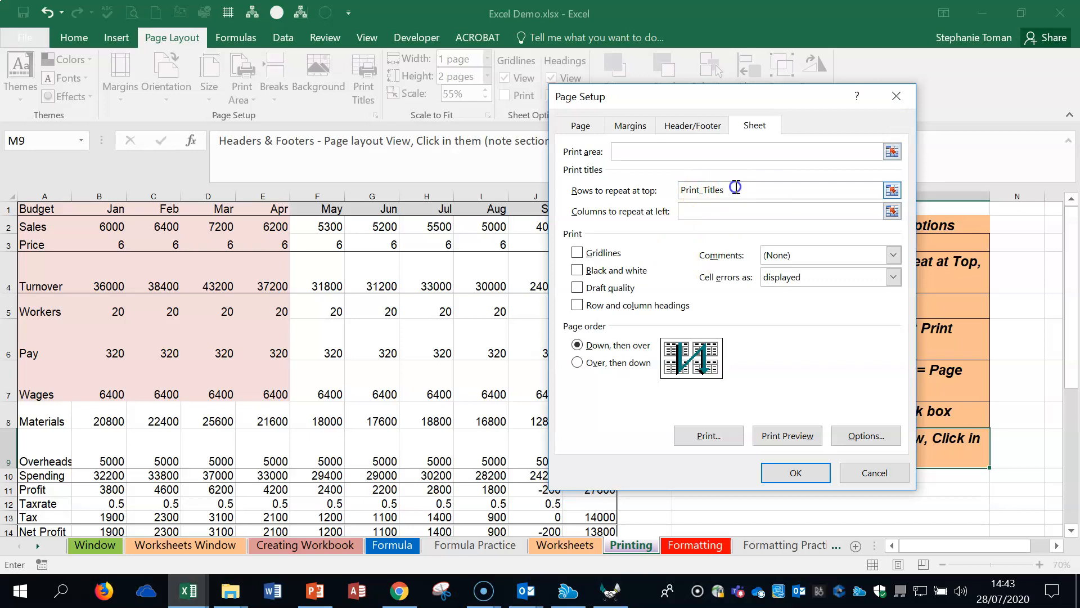
pyautogui.click(792, 474)
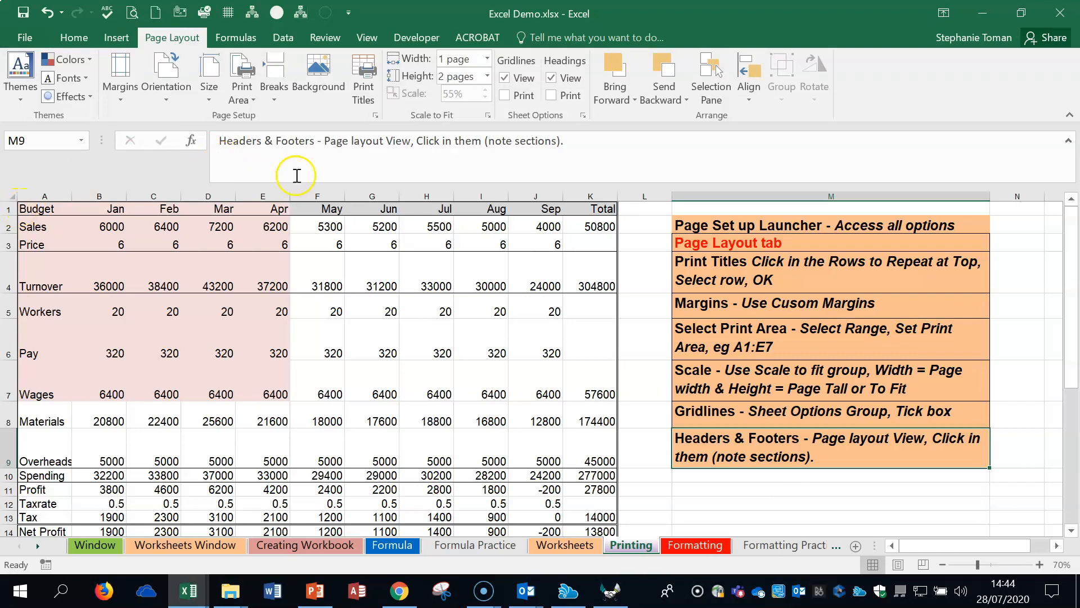
# Step: View the print preview of the Printing sheet, and return to the worksheet
pyautogui.click(26, 37)
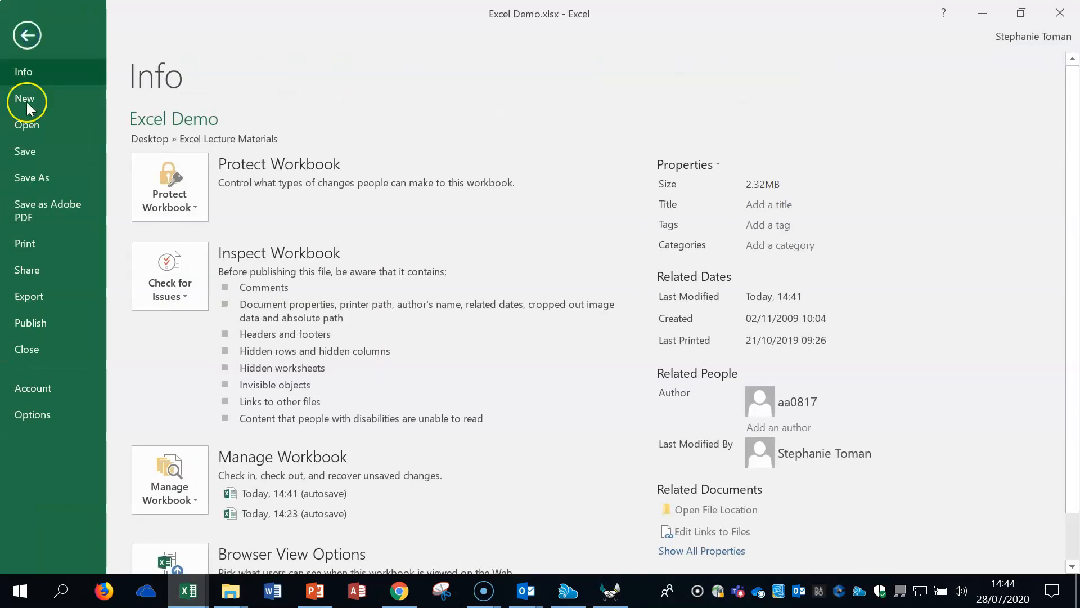
pyautogui.click(45, 248)
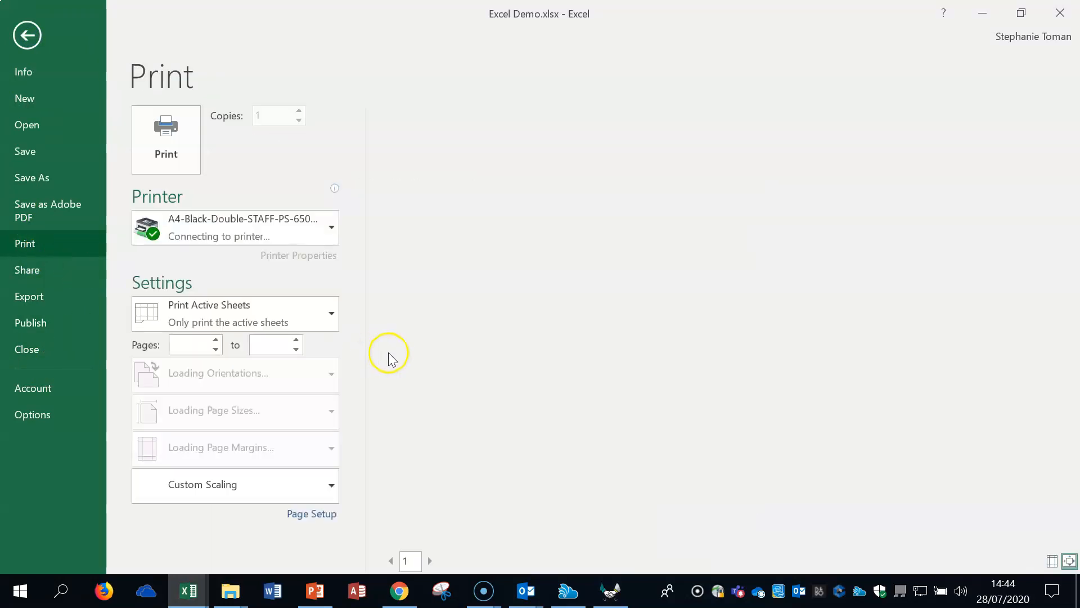
pyautogui.click(175, 137)
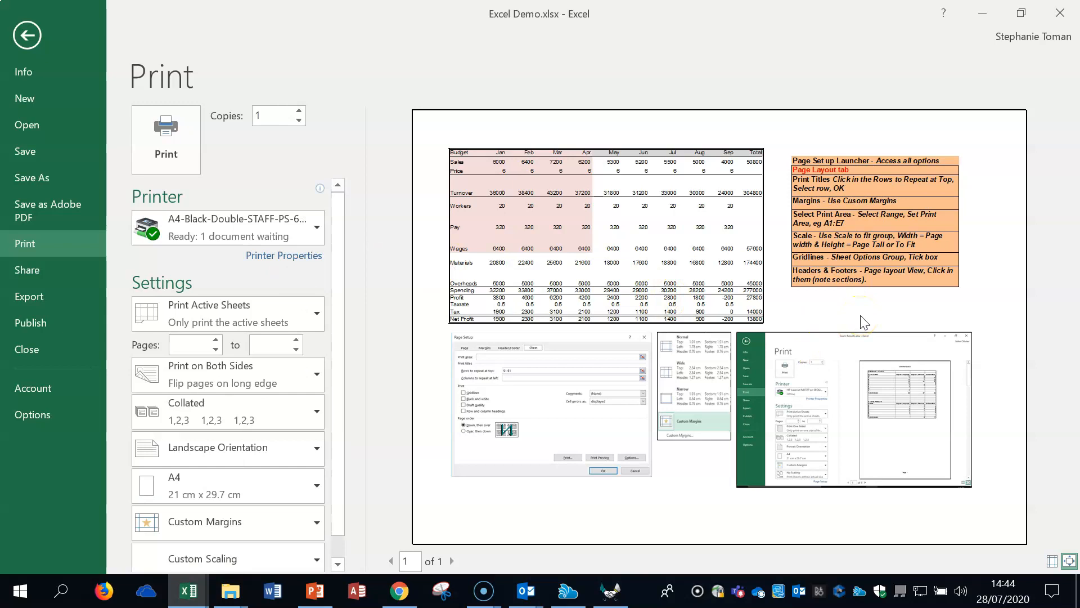
pyautogui.click(24, 36)
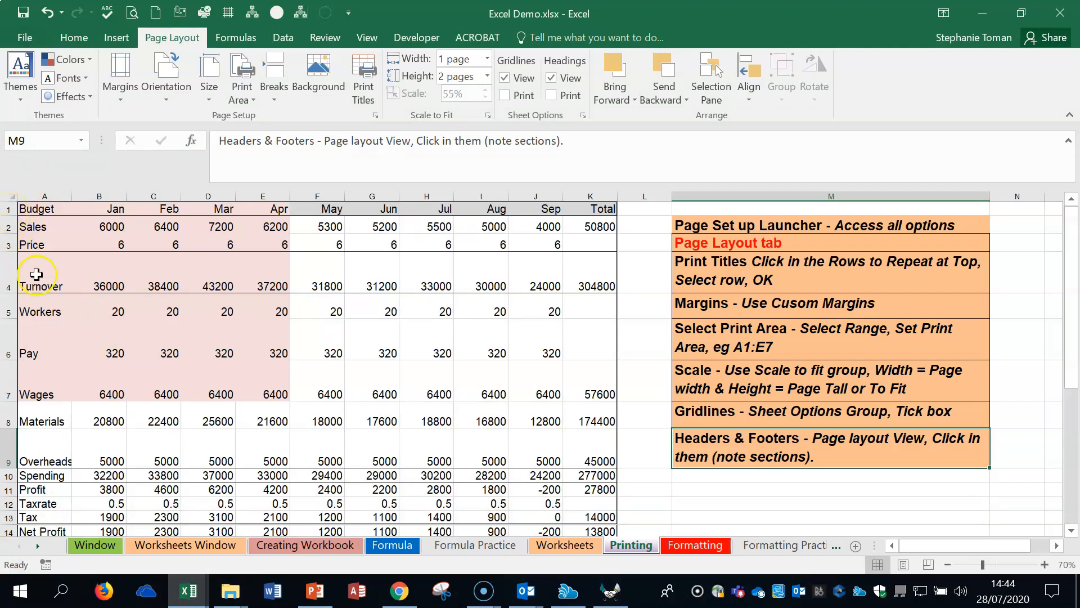
# Step: Go over the Print Titles and Margins notes in M4 and M5, and set custom left and right page margins of 2 cm
pyautogui.click(783, 271)
pyautogui.click(791, 305)
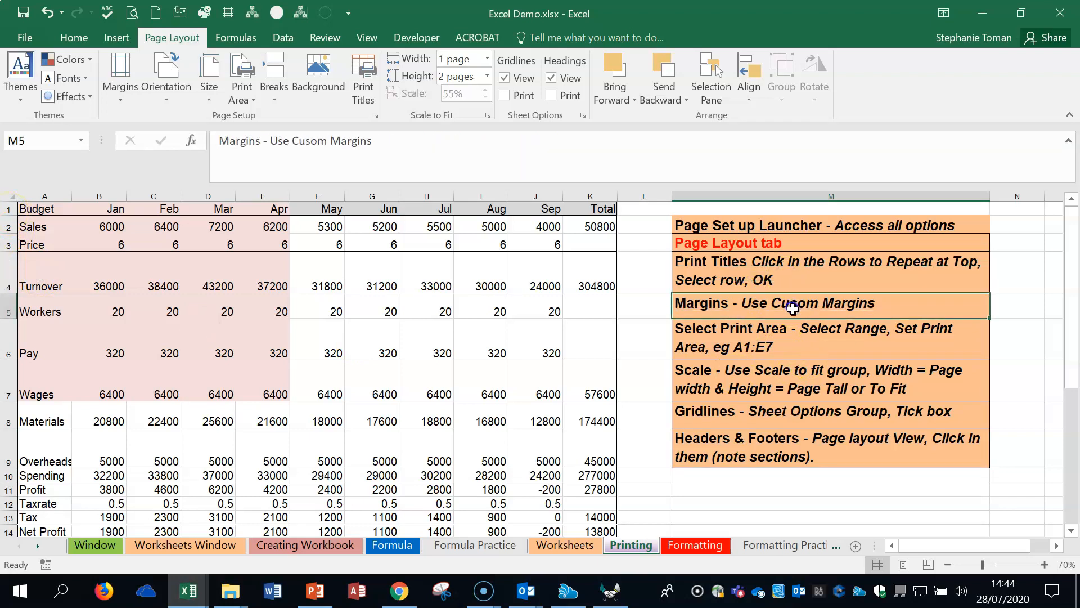
pyautogui.click(117, 84)
pyautogui.click(163, 387)
pyautogui.moveTo(773, 91); pyautogui.dragTo(429, 183)
pyautogui.moveTo(314, 338); pyautogui.dragTo(271, 335)
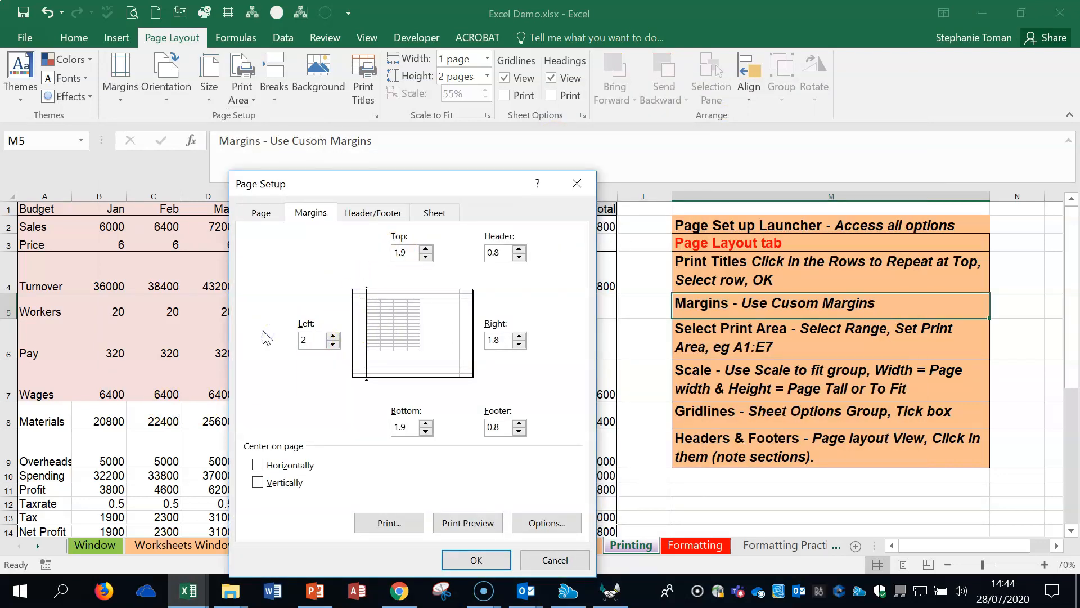
pyautogui.moveTo(493, 340); pyautogui.dragTo(463, 336)
pyautogui.click(475, 559)
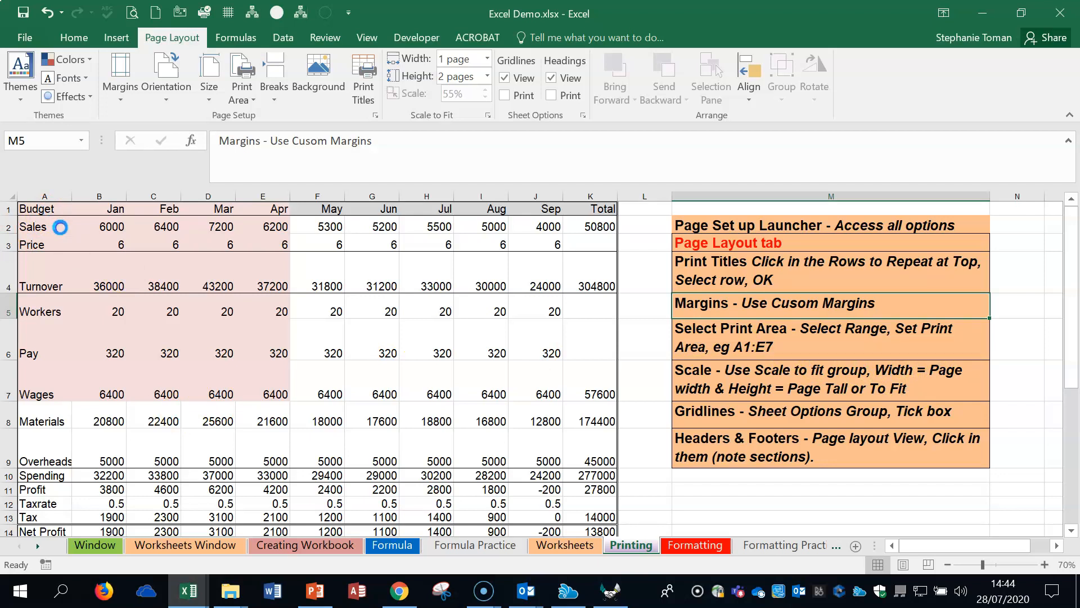
# Step: Set the budget range A1:E7 as the print area
pyautogui.click(106, 309)
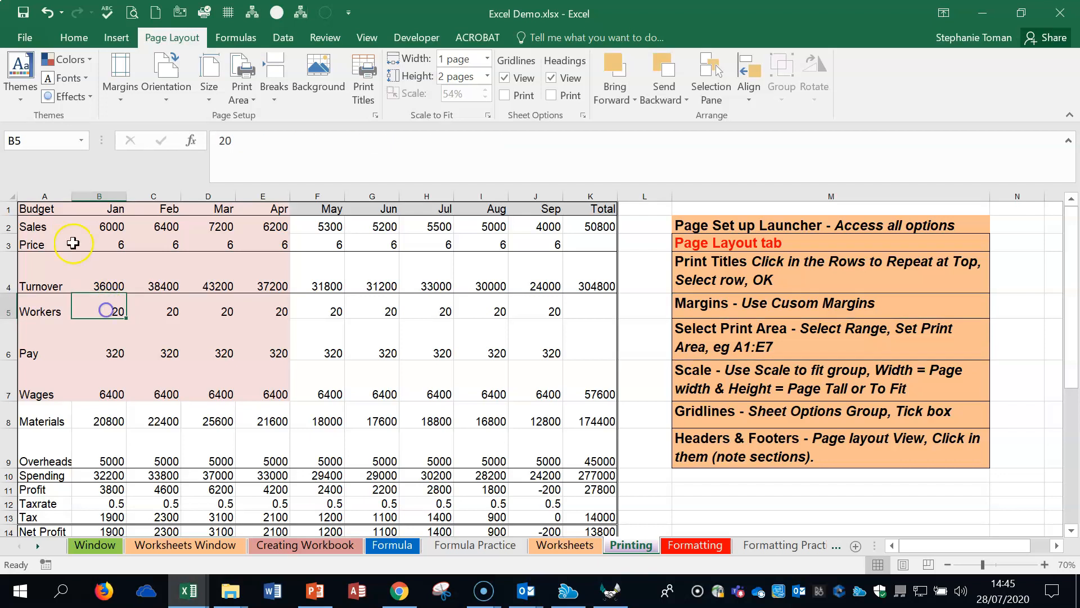
pyautogui.moveTo(34, 209); pyautogui.dragTo(264, 390)
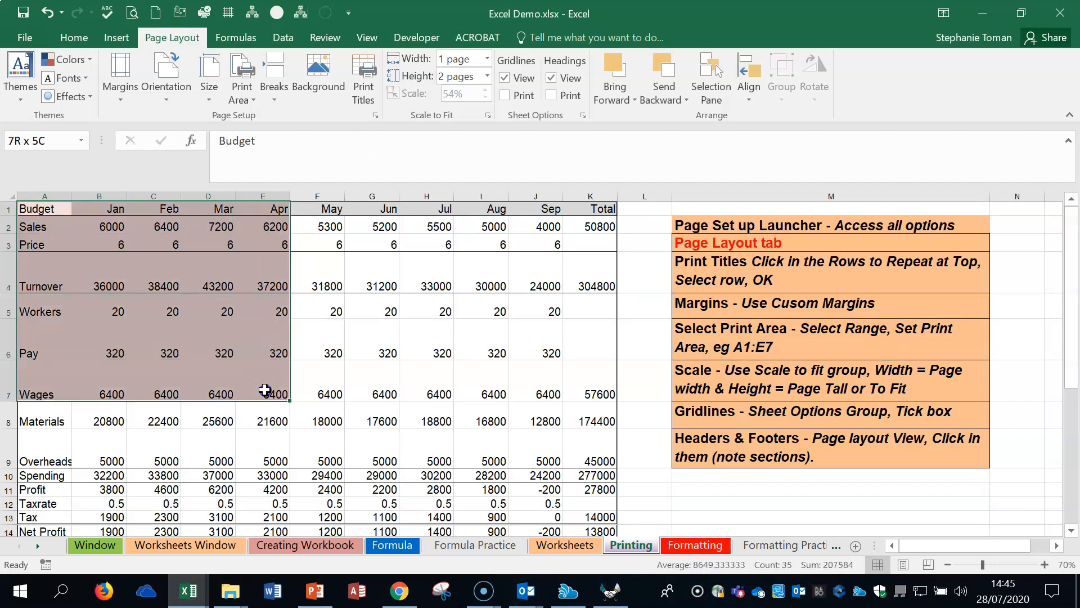
pyautogui.click(254, 101)
pyautogui.click(265, 116)
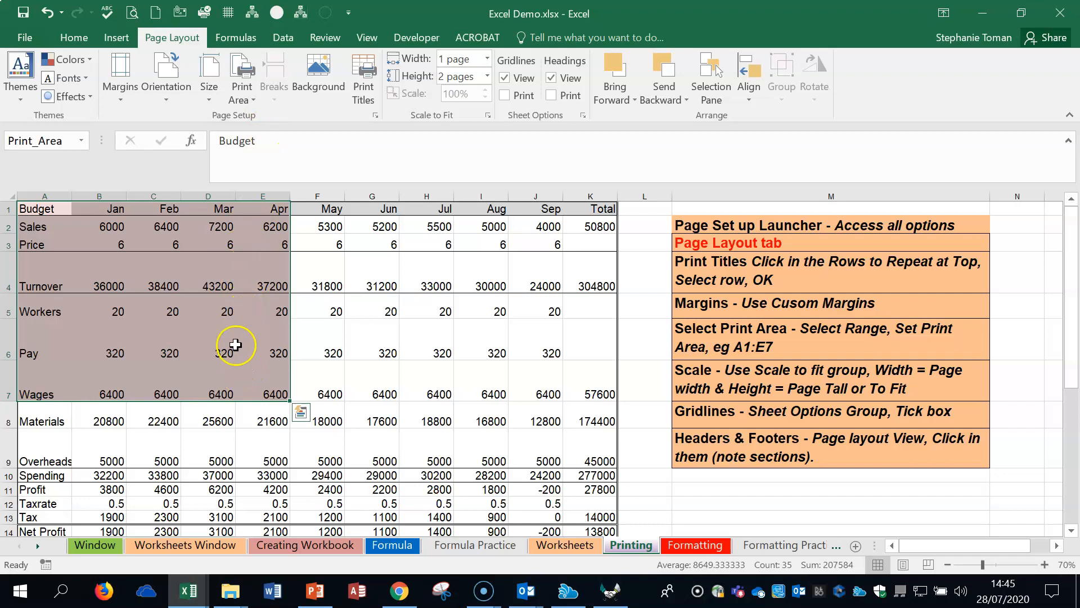
# Step: Preview the printout limited to A1:E7, return to the worksheet, and clear the print area
pyautogui.click(25, 37)
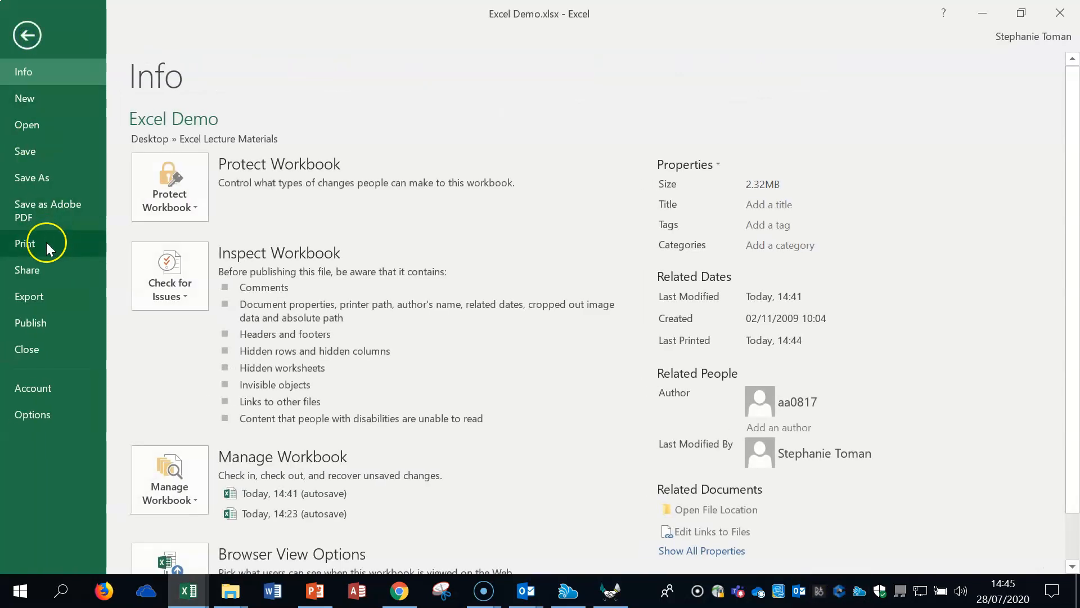
pyautogui.click(46, 242)
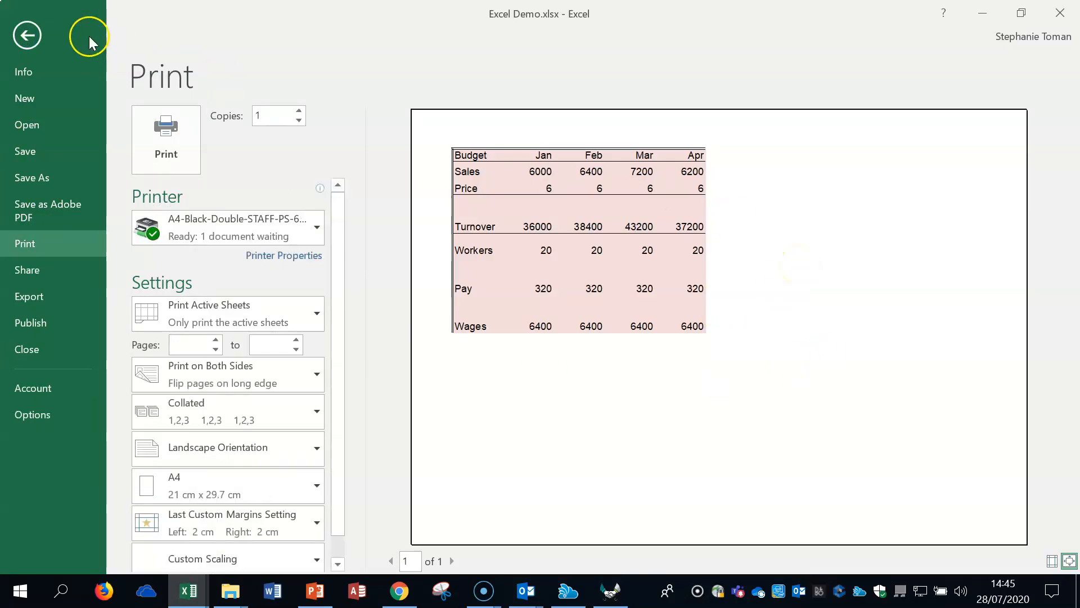
pyautogui.click(27, 35)
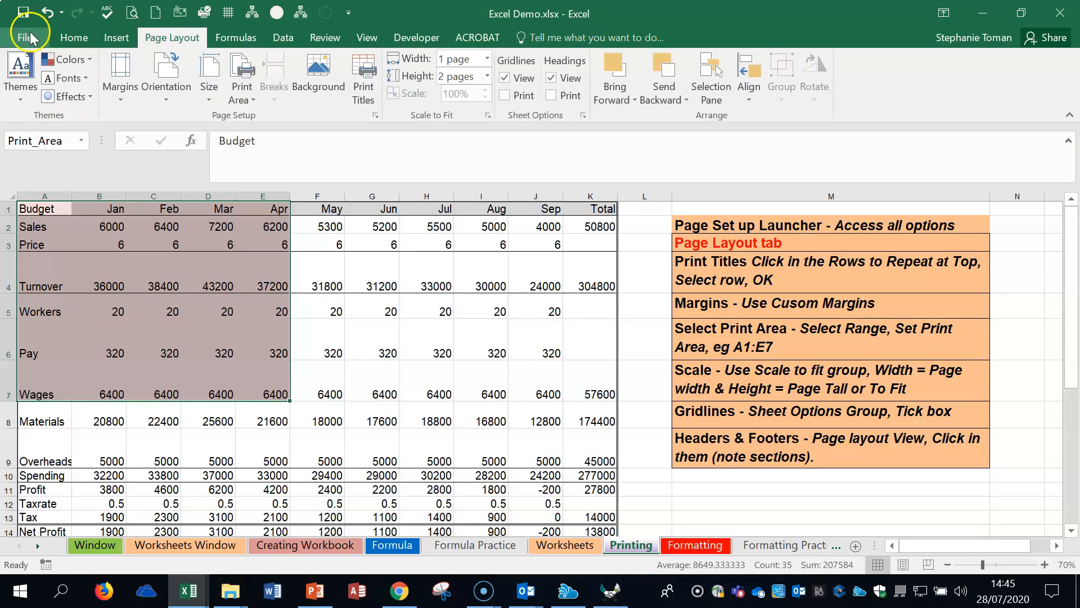
pyautogui.click(252, 97)
pyautogui.click(257, 141)
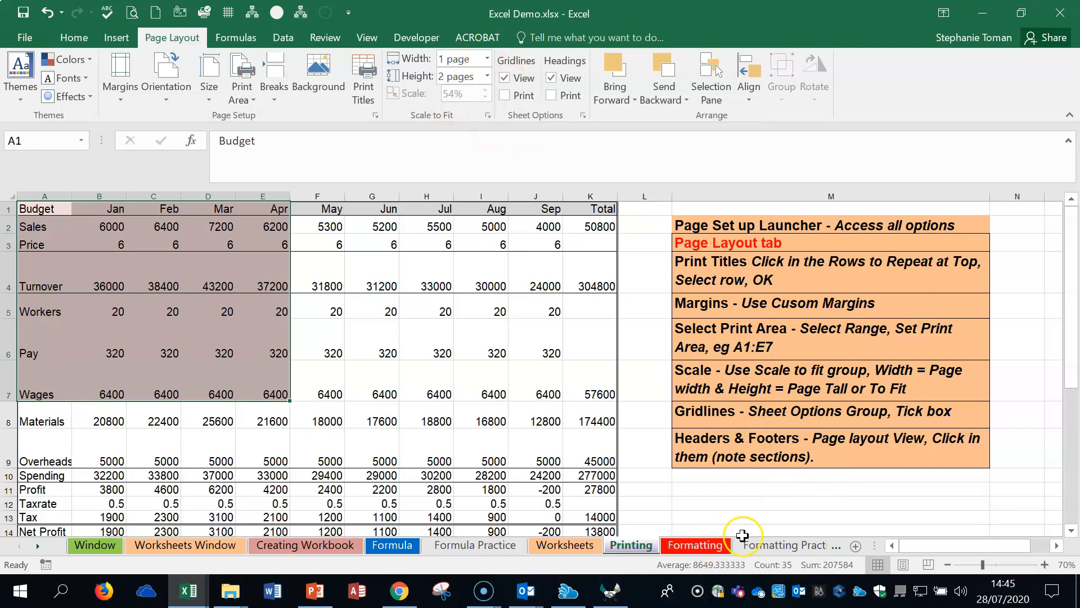
# Step: Show the Printing sheet in Page Layout view at 50% zoom, and look over the page from the budget table to the screenshots below
pyautogui.click(903, 564)
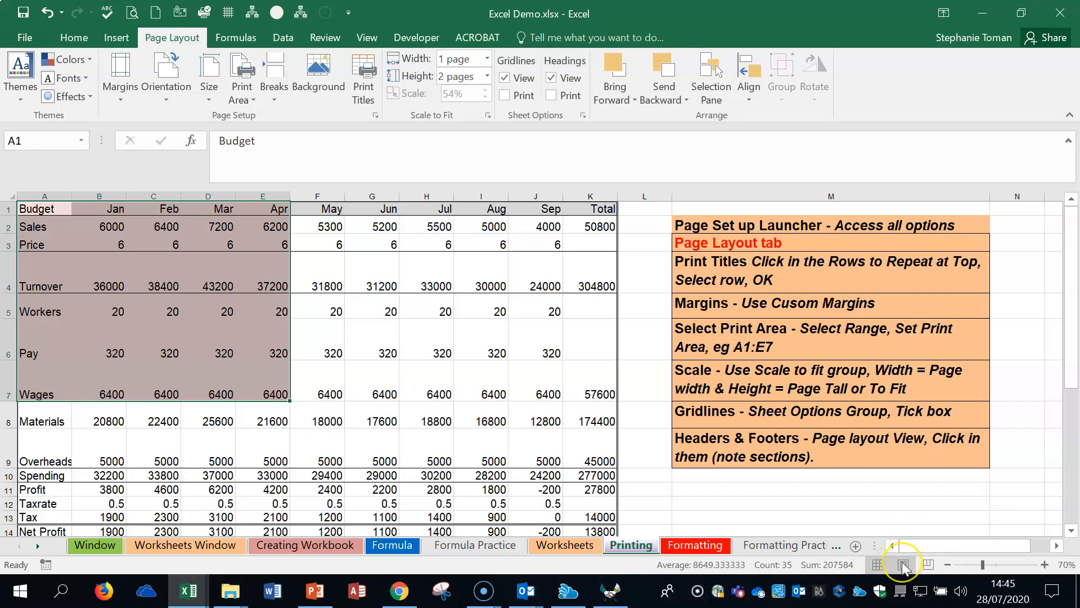
pyautogui.click(903, 564)
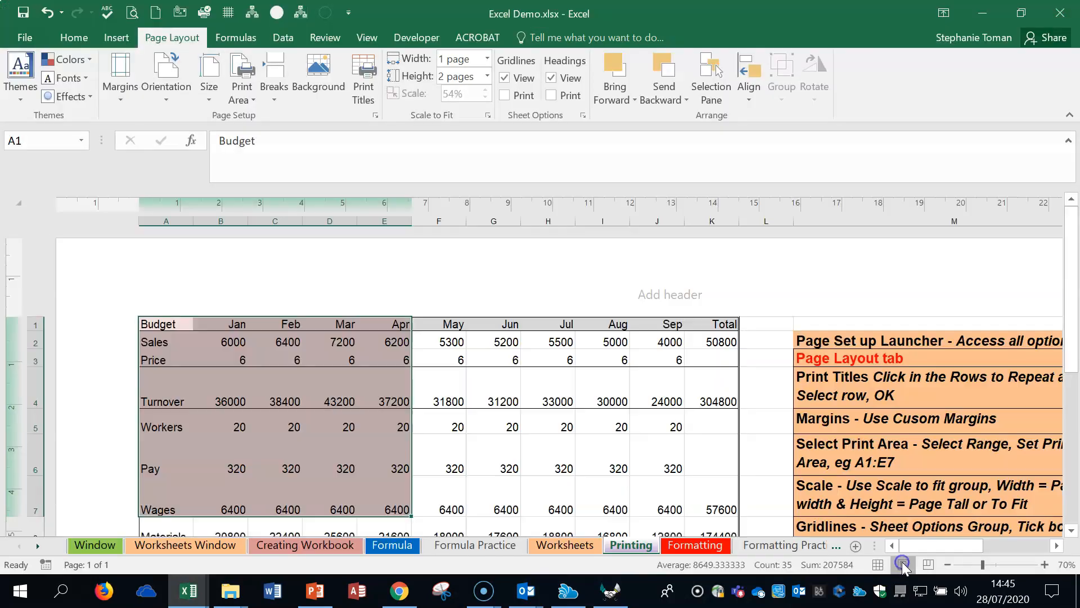
pyautogui.click(948, 564)
pyautogui.click(948, 564)
pyautogui.scroll(-2, 755, 340)
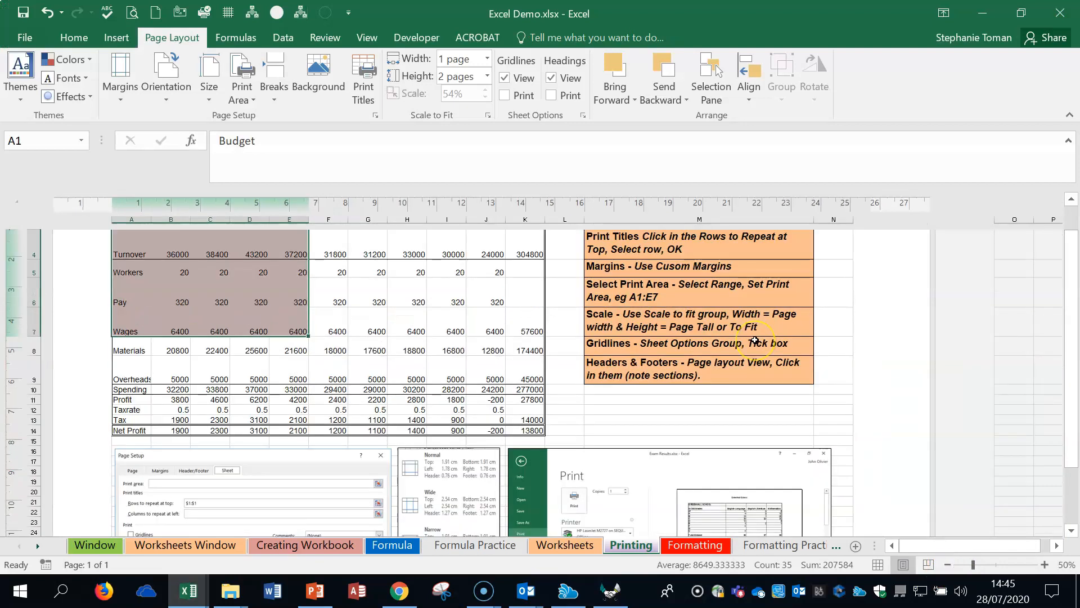
pyautogui.scroll(2, 755, 340)
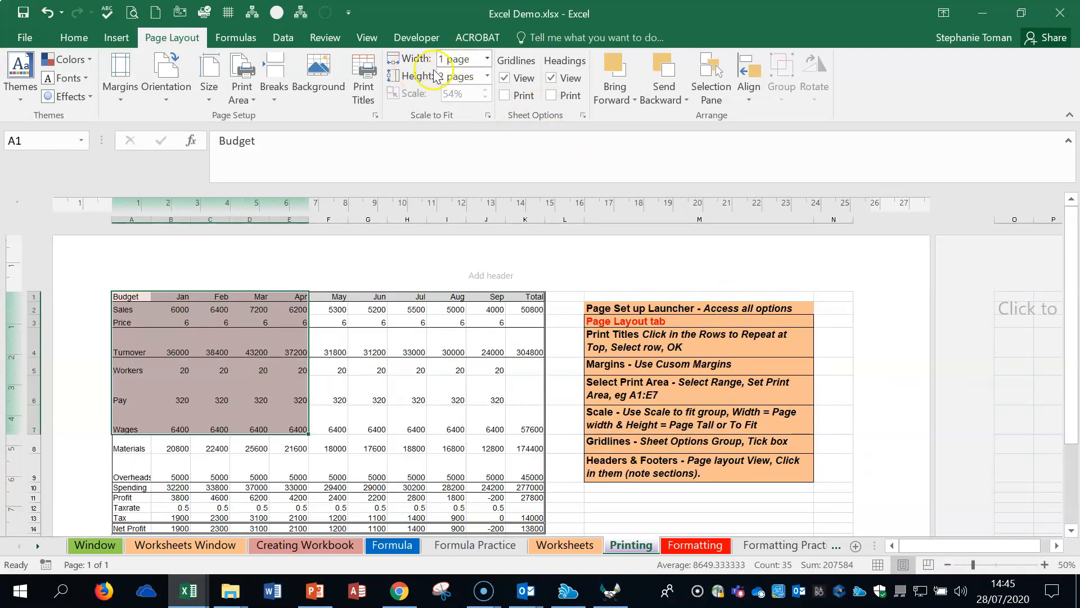
pyautogui.scroll(-6, 615, 324)
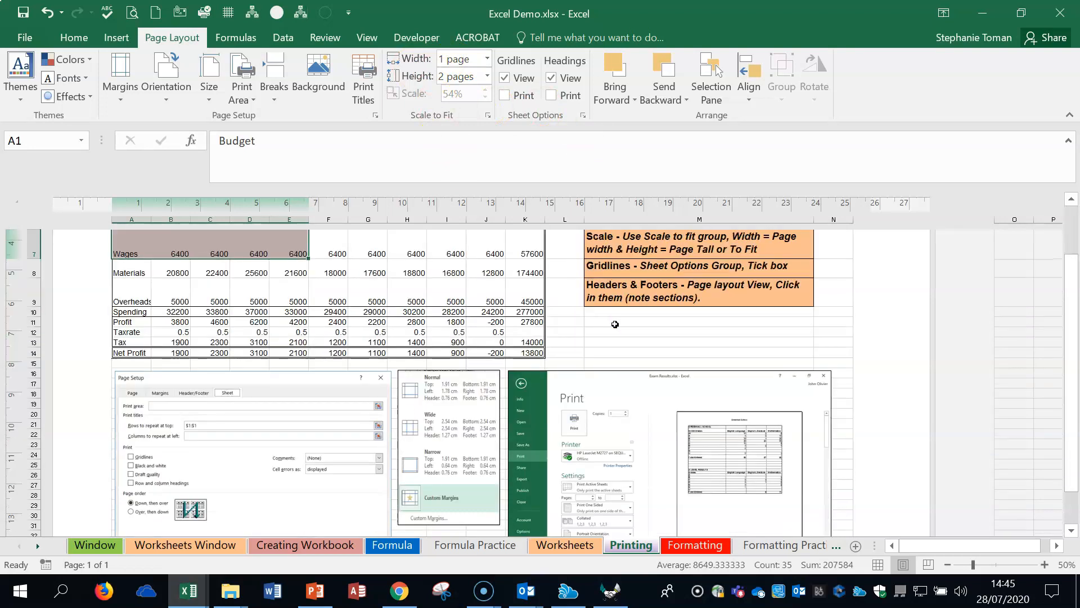
pyautogui.scroll(6, 615, 324)
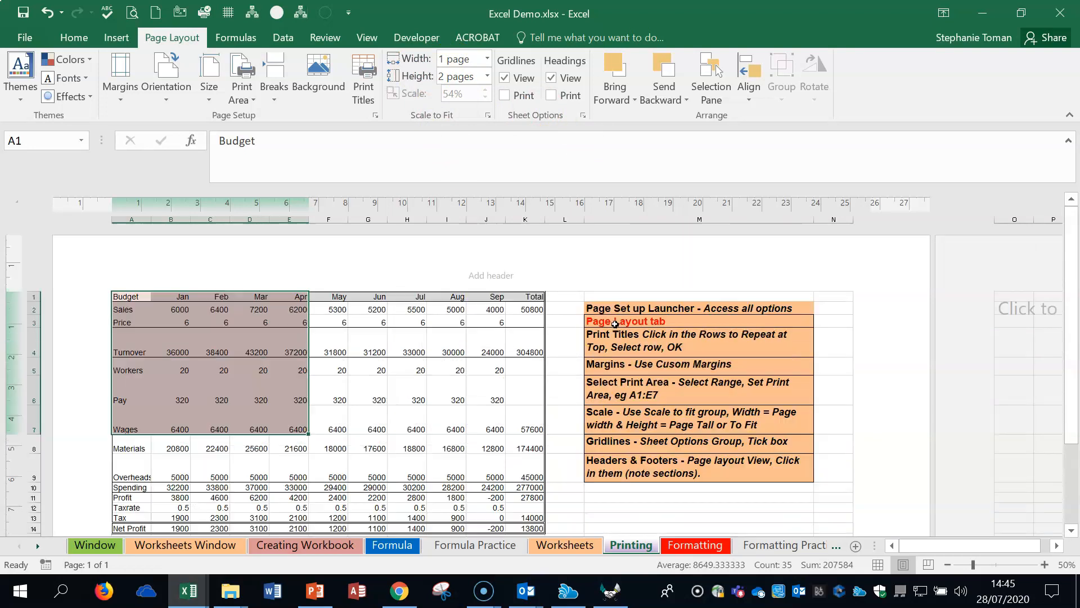
# Step: Set the Scale to Fit height to 1 page, and check how the sheet fits on the page
pyautogui.click(487, 76)
pyautogui.click(451, 108)
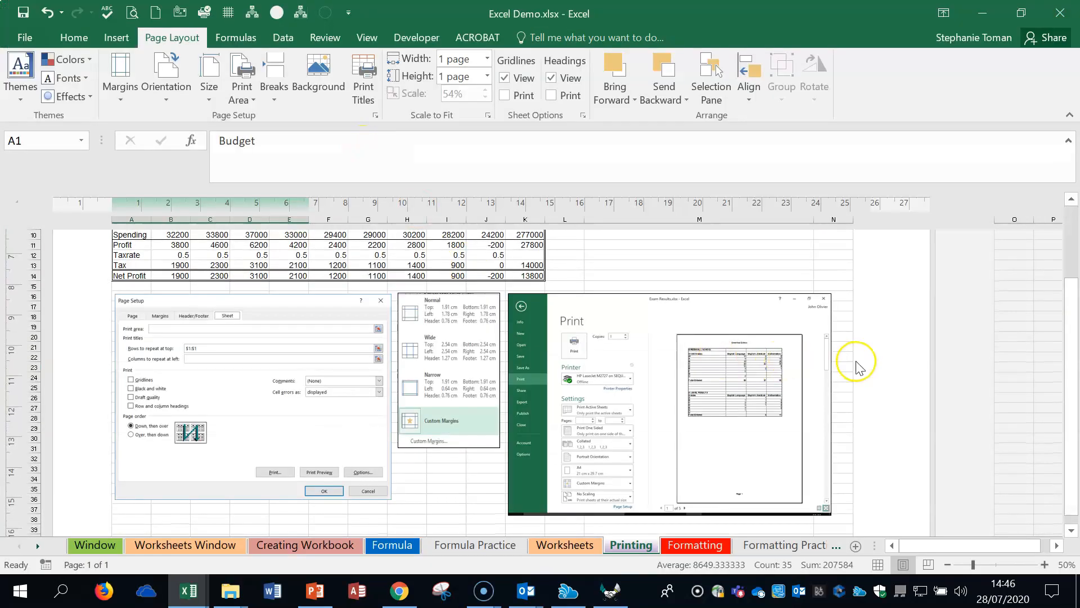
pyautogui.scroll(-3, 856, 362)
pyautogui.scroll(6, 856, 362)
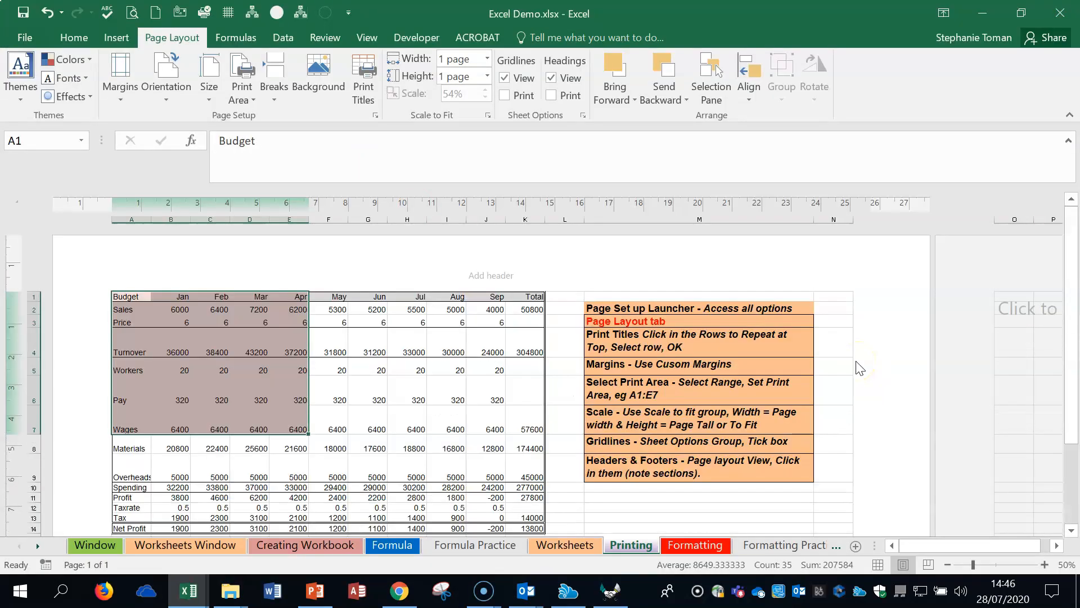
# Step: Set both the Scale to Fit width and height to Automatic, and check where the sheet splits across pages
pyautogui.click(486, 59)
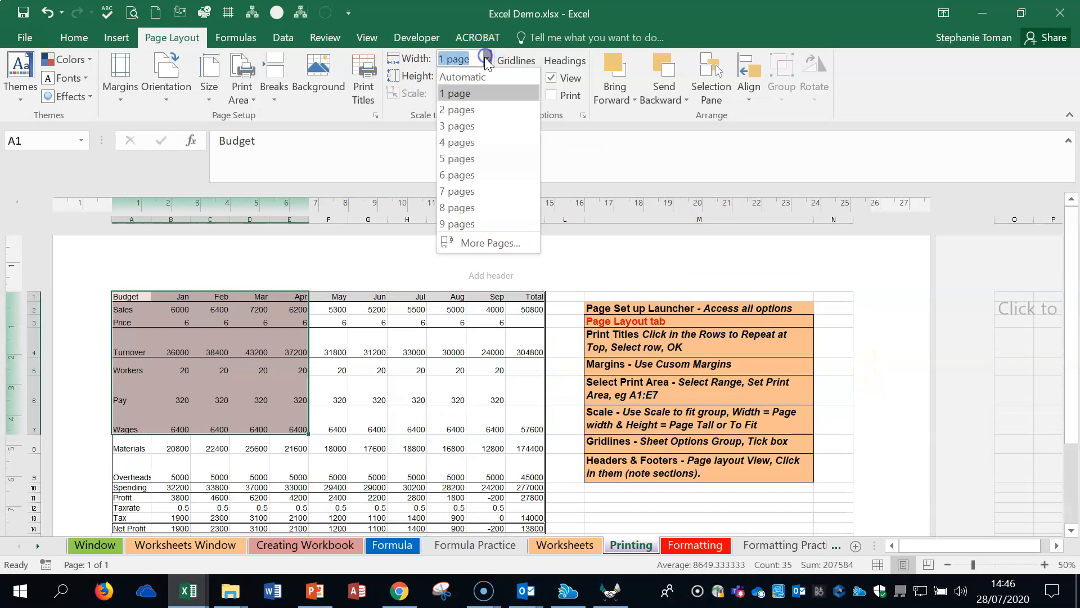
pyautogui.click(453, 93)
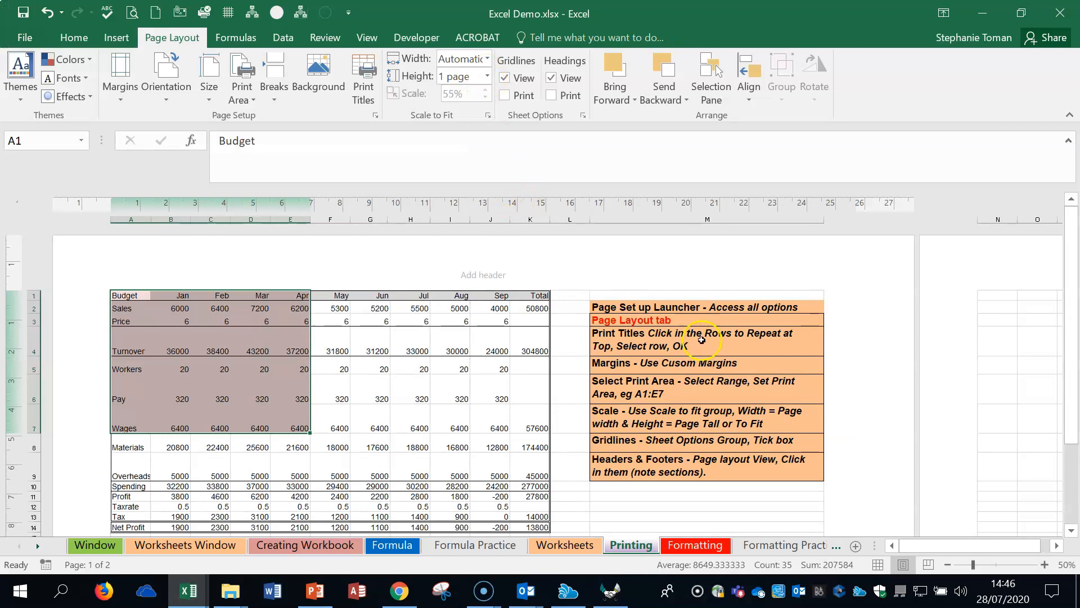
pyautogui.click(487, 76)
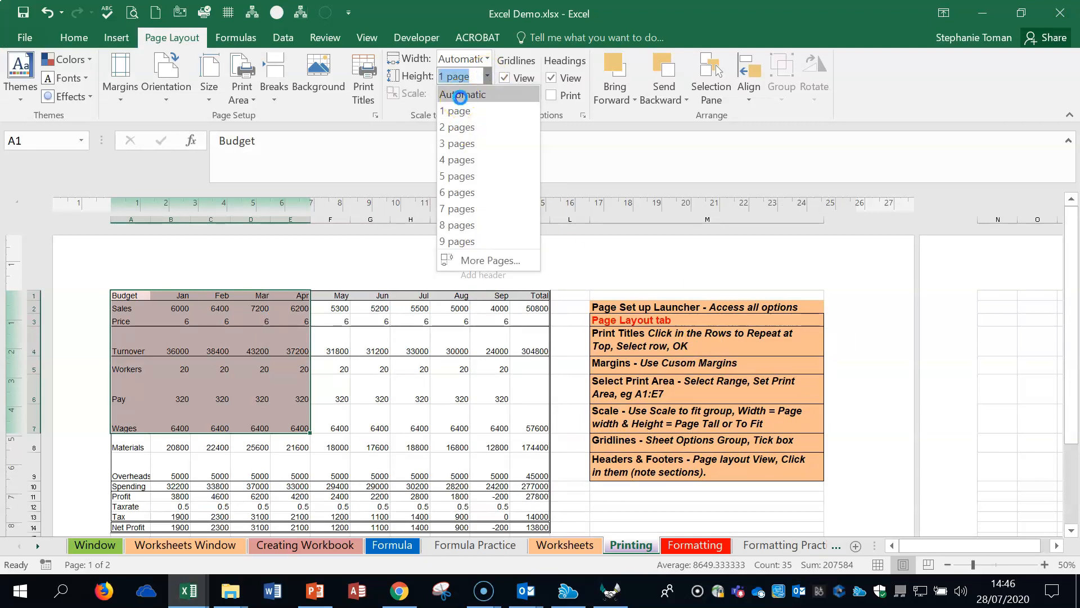
pyautogui.click(461, 107)
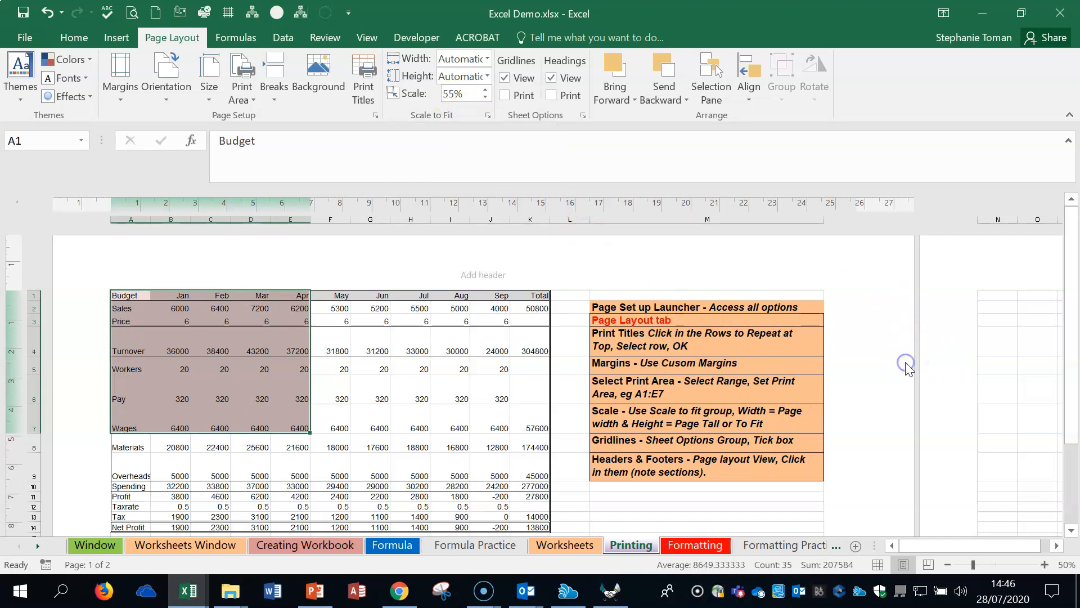
pyautogui.scroll(-4, 905, 366)
pyautogui.scroll(3, 915, 361)
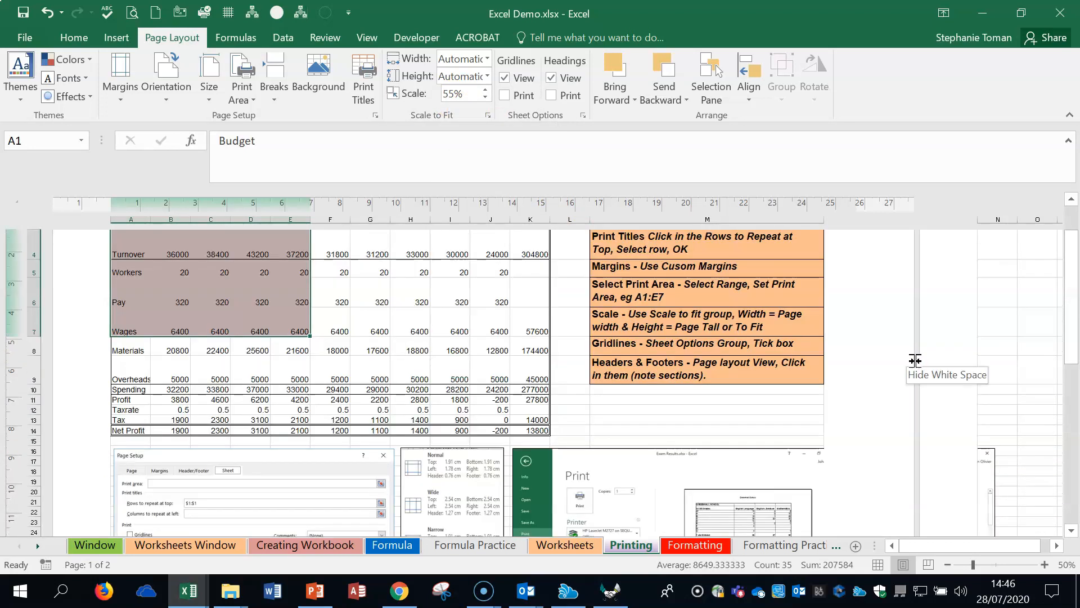
pyautogui.scroll(-3, 914, 360)
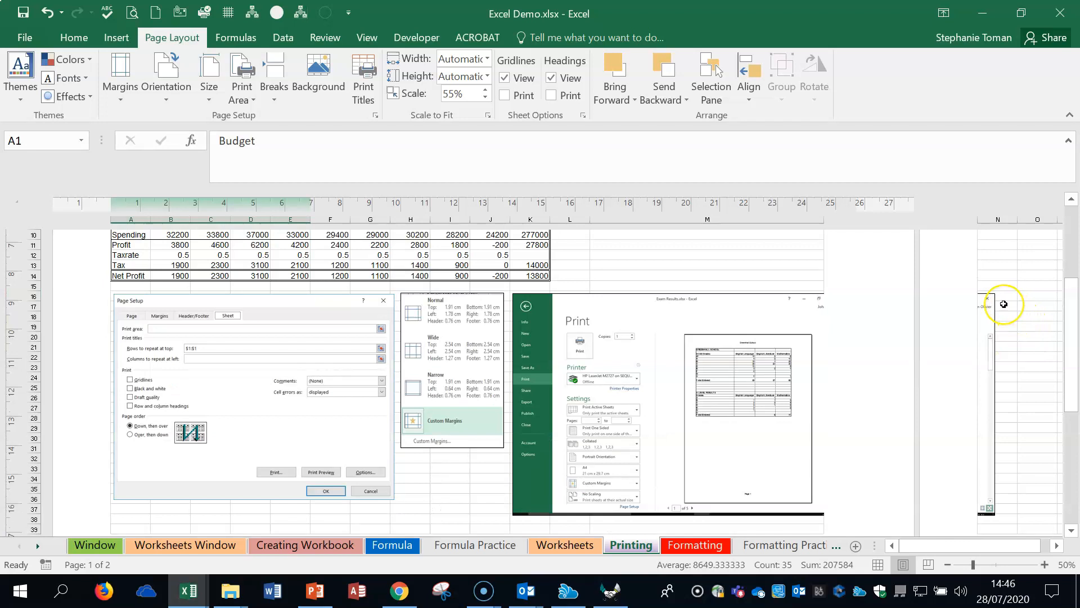
# Step: Set the Printing sheet's print scale to 70% of normal size
pyautogui.scroll(4, 1004, 304)
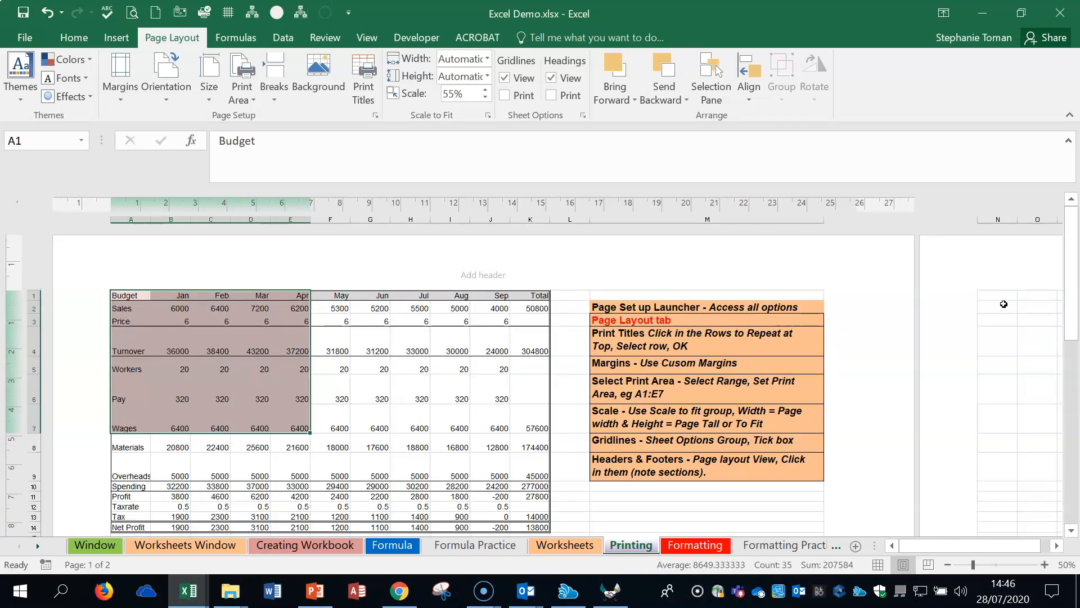
pyautogui.click(485, 89)
pyautogui.click(485, 90)
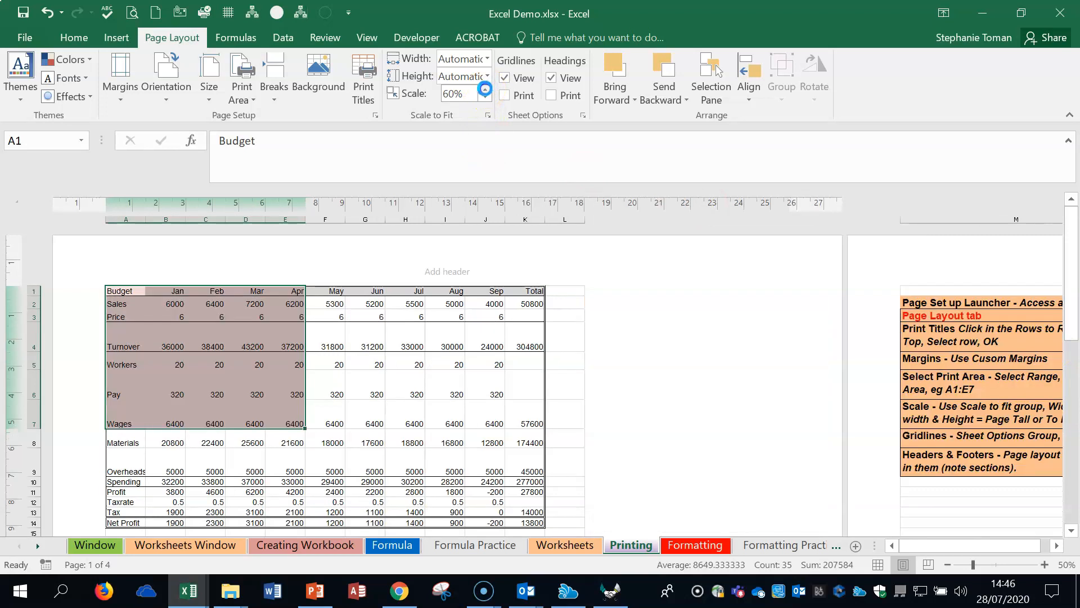
pyautogui.click(485, 90)
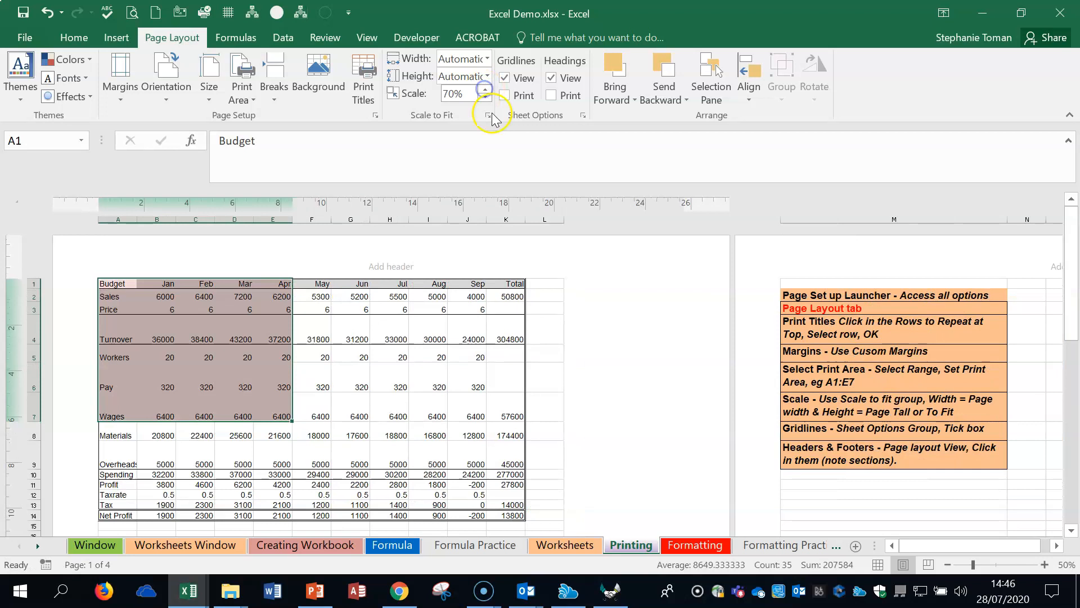
# Step: Turn off the display of gridlines on the Printing sheet, and turn it back on
pyautogui.click(504, 78)
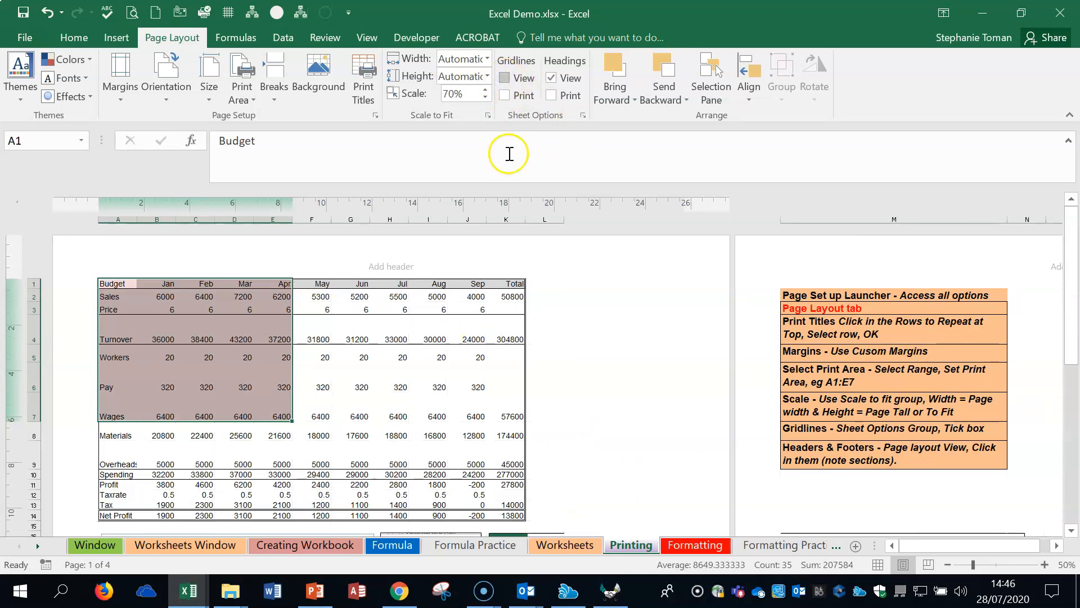
pyautogui.click(505, 79)
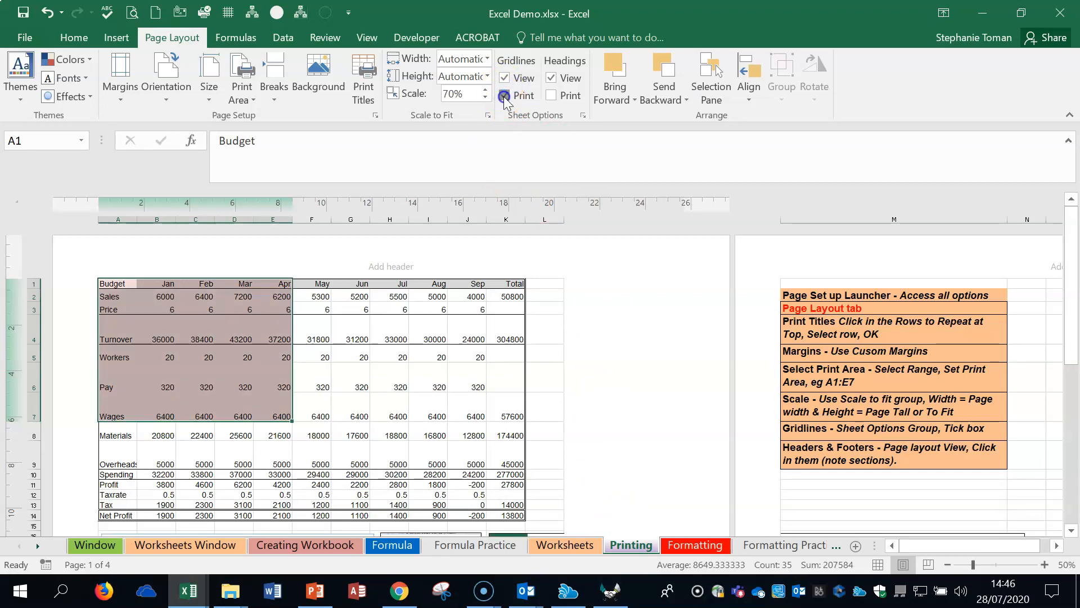
pyautogui.click(649, 348)
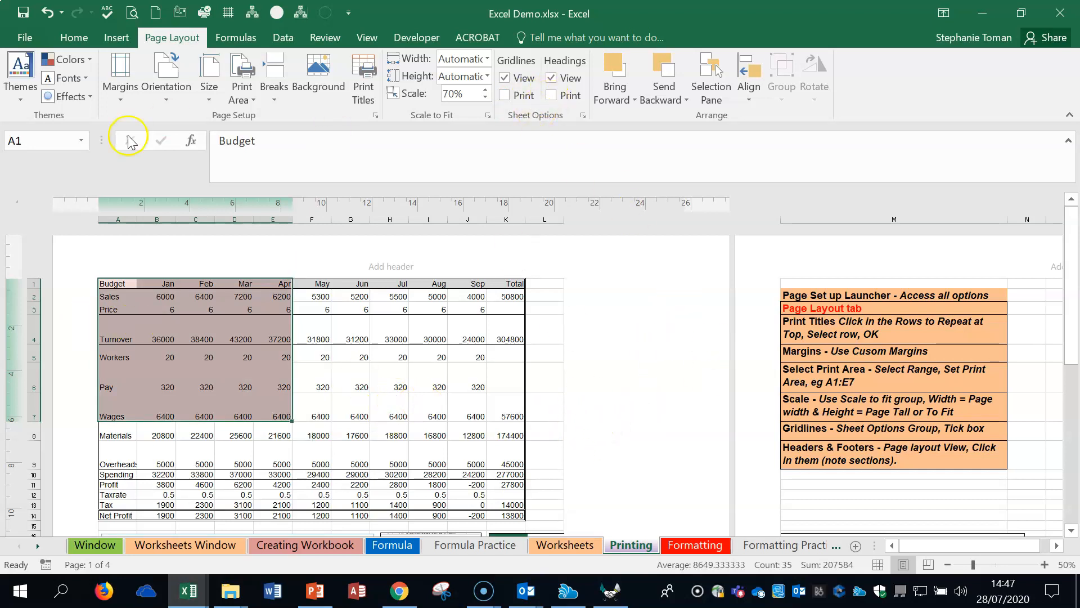
# Step: Look over the available page orientation, paper size, and print area options for the sheet
pyautogui.click(165, 81)
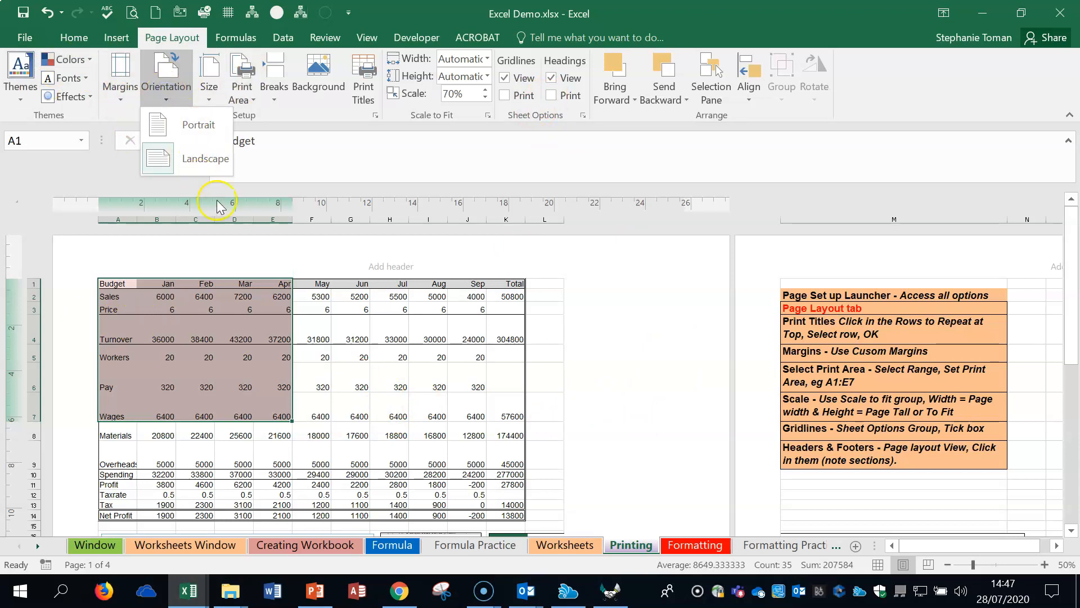
pyautogui.click(214, 94)
pyautogui.click(213, 93)
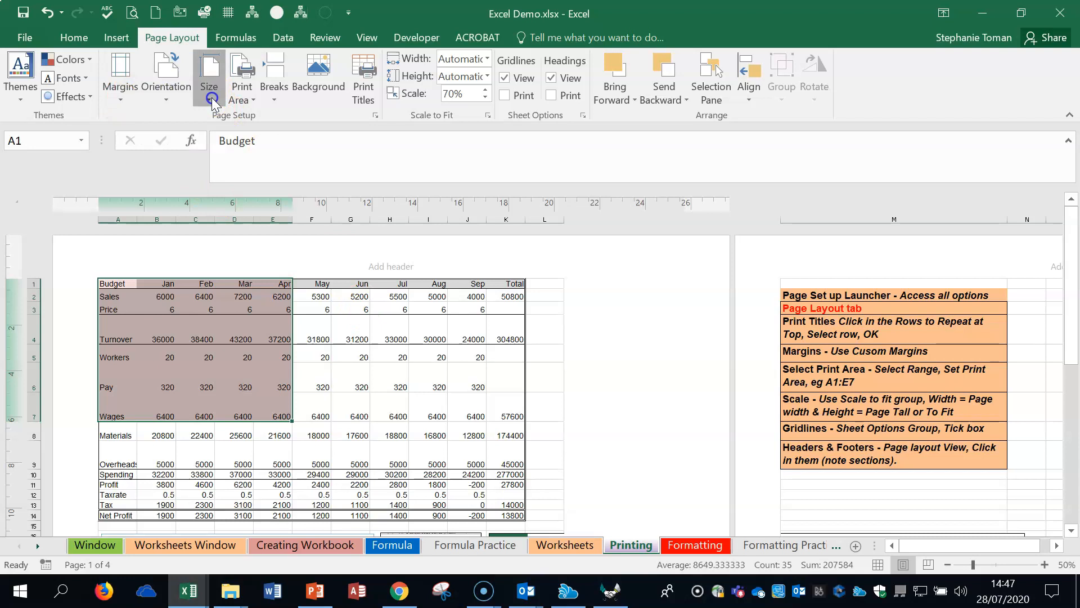
pyautogui.click(255, 103)
pyautogui.click(252, 102)
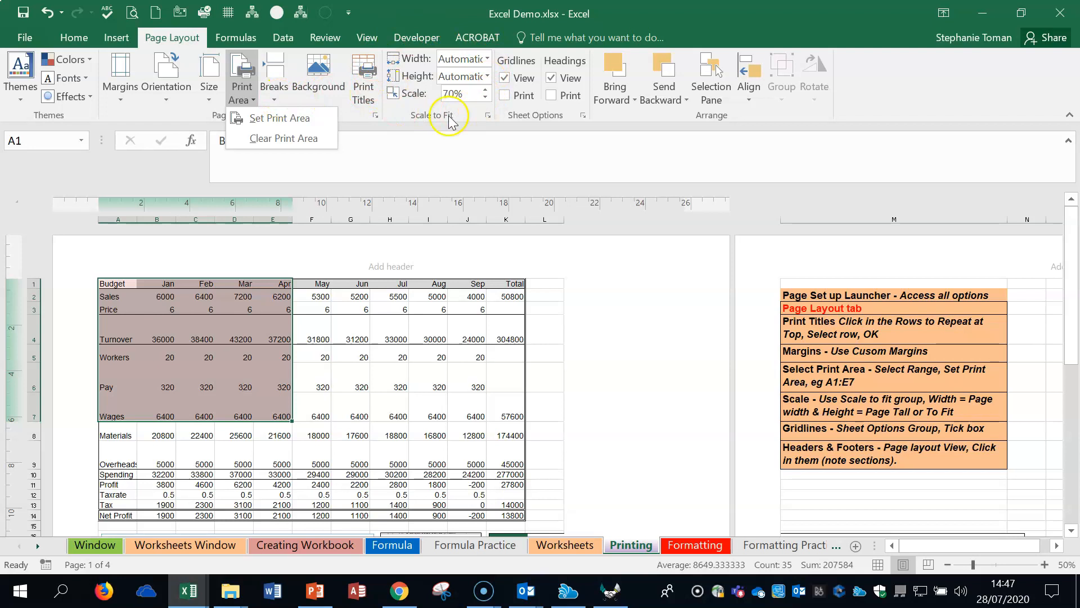
# Step: Try fitting the printout to 1 page wide by 1 tall in Page Setup, view the header and footer settings, and discard the changes
pyautogui.click(488, 116)
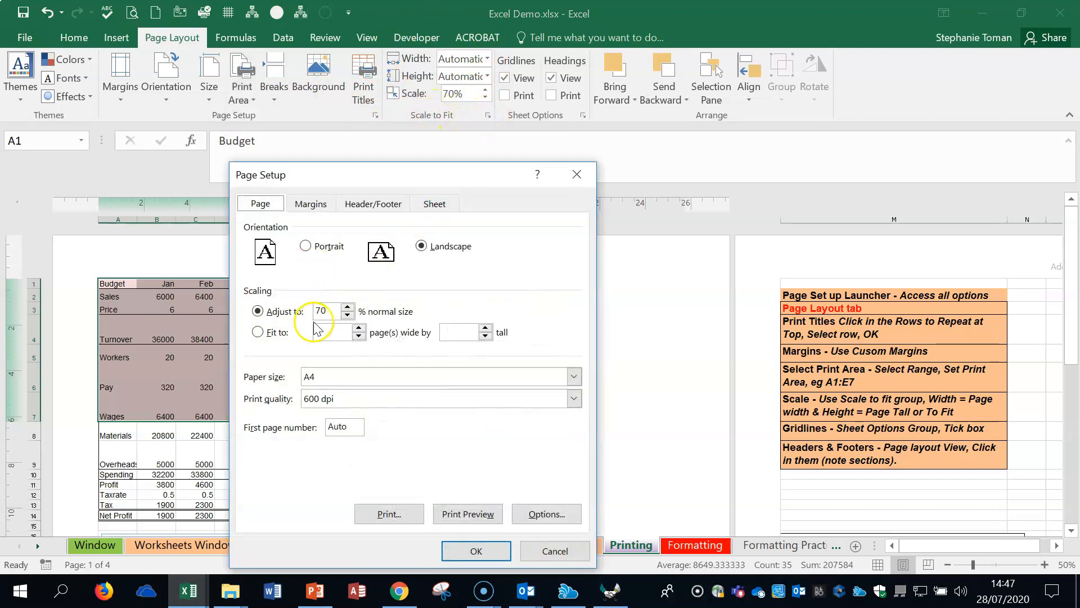
pyautogui.click(257, 332)
pyautogui.click(351, 333)
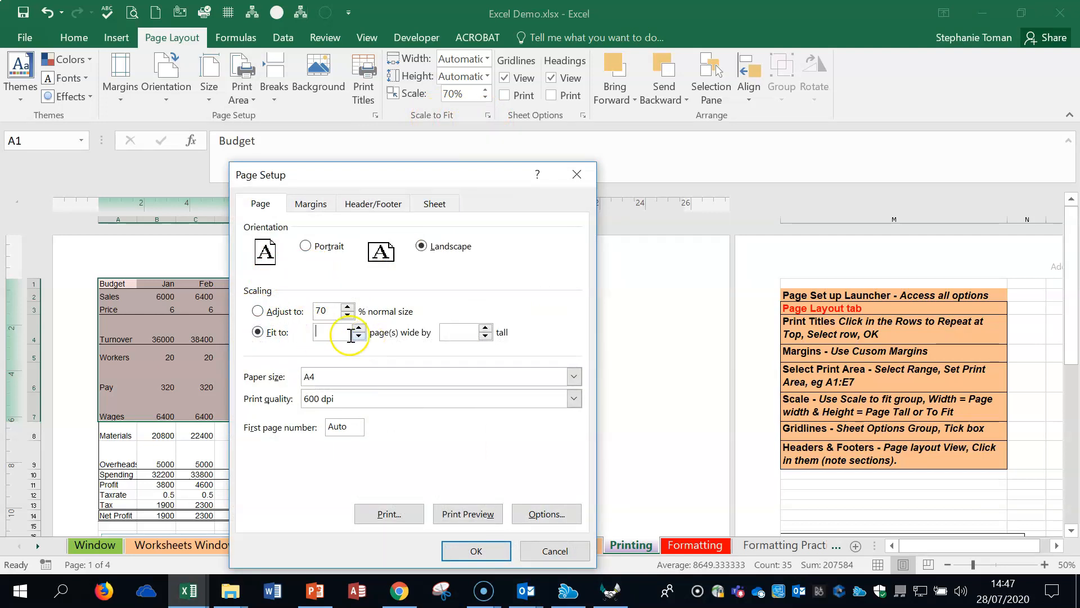
pyautogui.write('1')
pyautogui.click(452, 333)
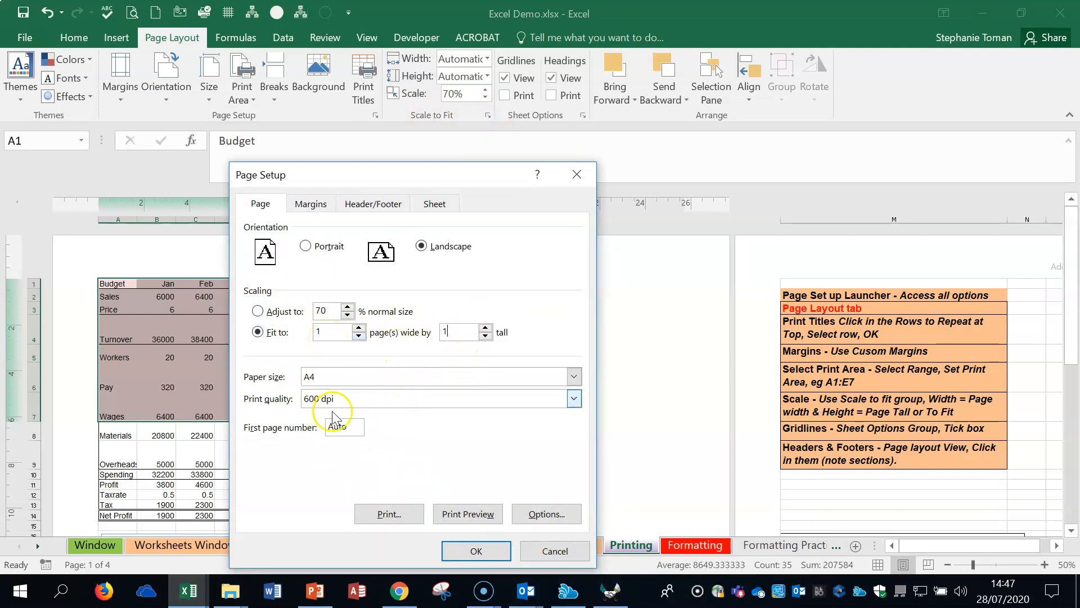
pyautogui.click(388, 207)
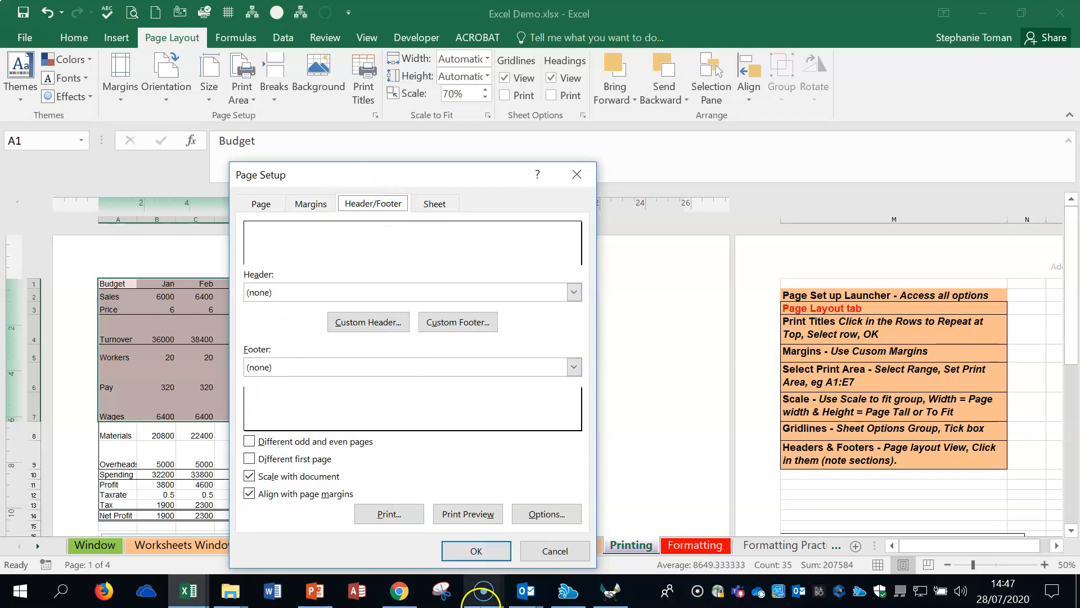
pyautogui.click(552, 550)
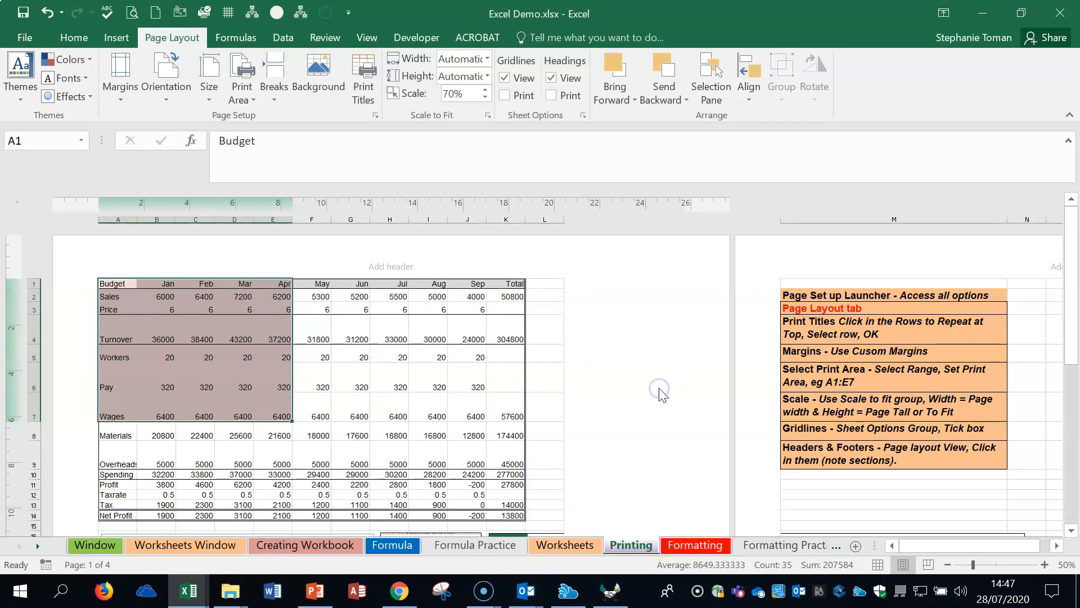
# Step: Go through the left, centre, and right header sections above the budget table
pyautogui.click(162, 259)
pyautogui.click(336, 265)
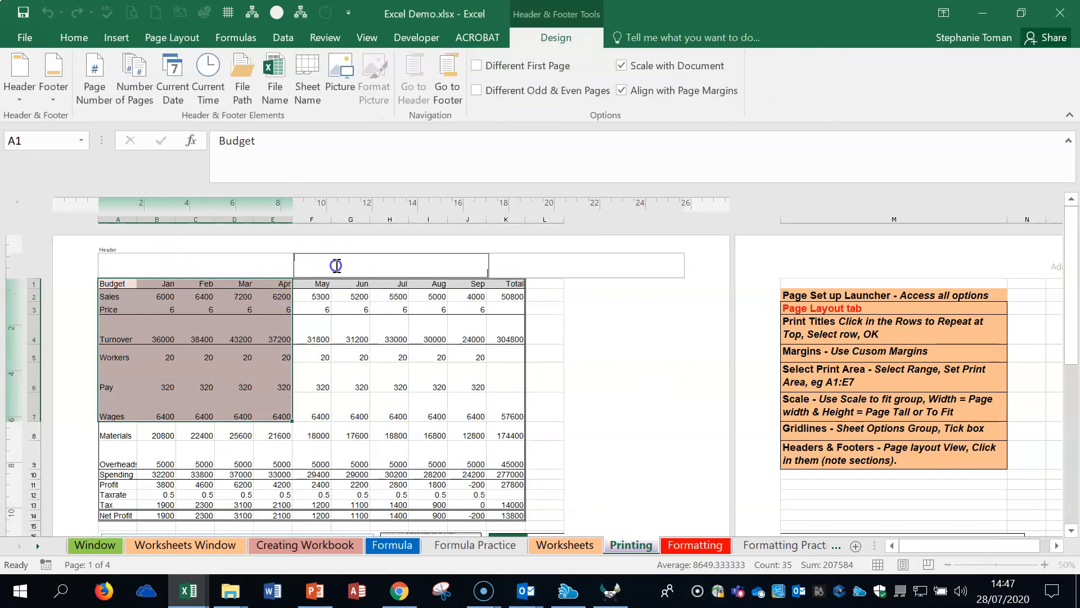
pyautogui.click(564, 265)
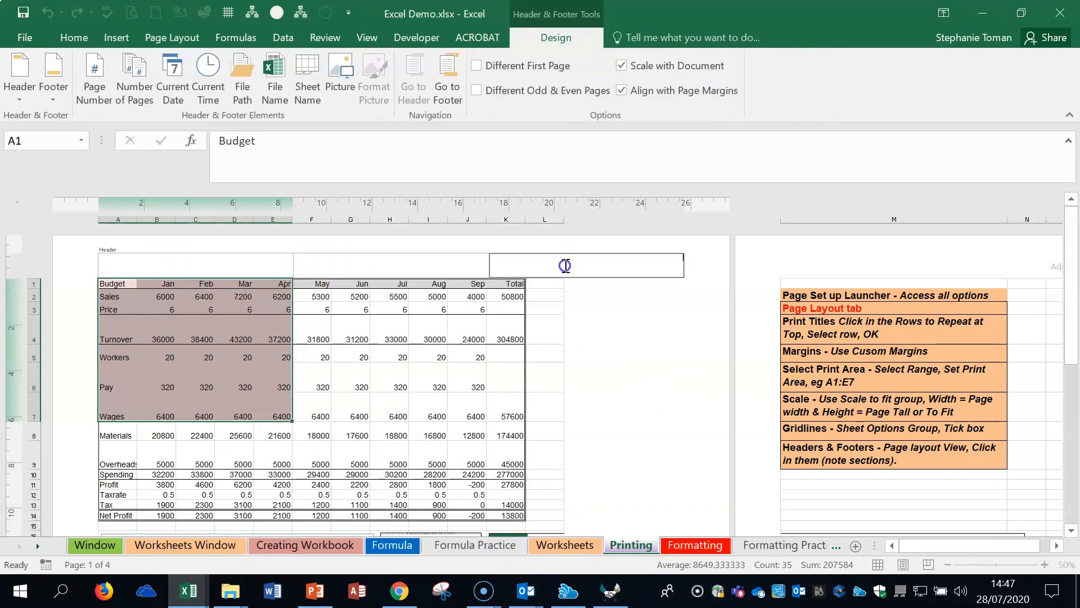
pyautogui.click(619, 409)
# Step: Insert the page number in the left footer section of the Printing sheet
pyautogui.scroll(-4, 619, 410)
pyautogui.click(168, 423)
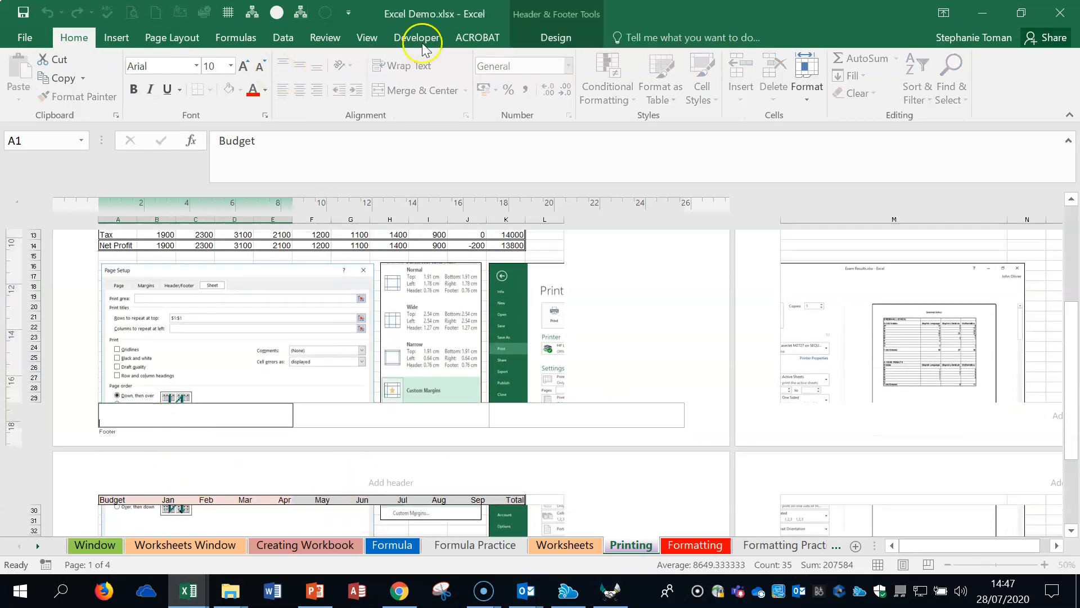
pyautogui.click(312, 431)
pyautogui.click(208, 421)
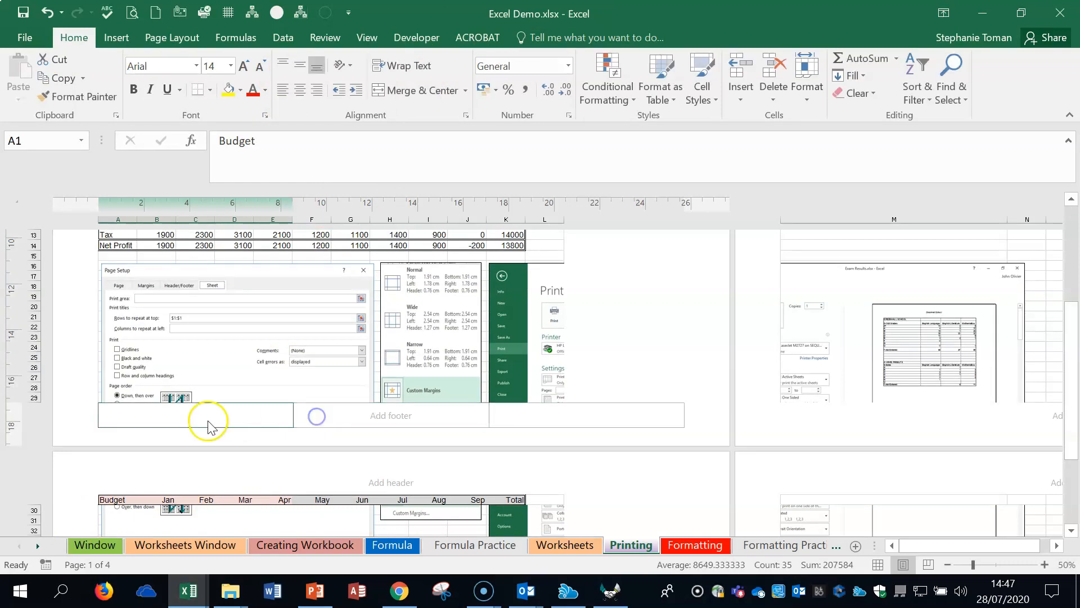
pyautogui.click(555, 38)
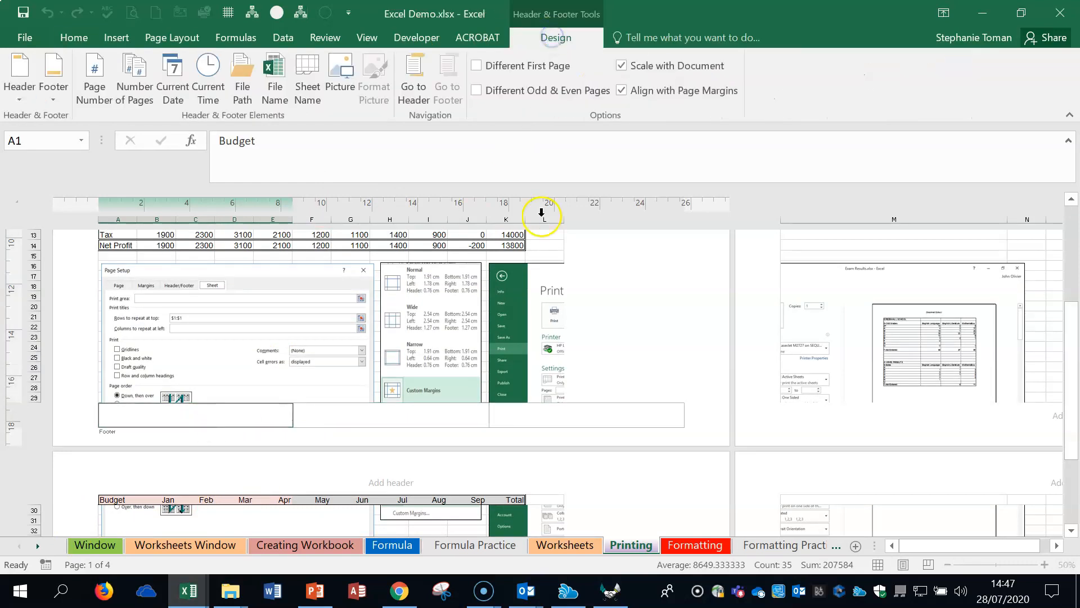
pyautogui.click(95, 93)
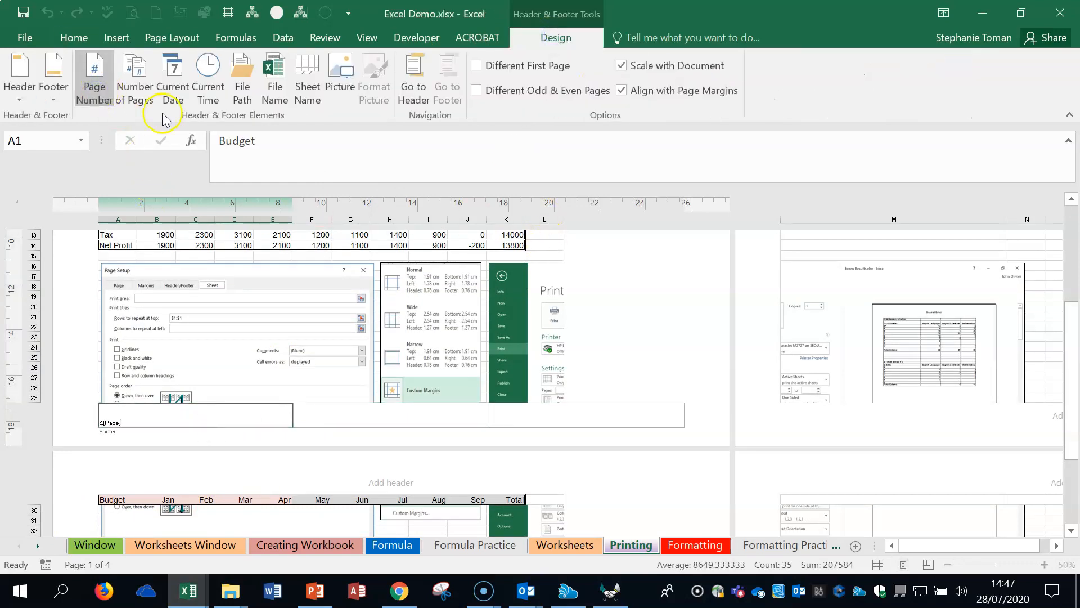
# Step: Insert the file path in the right footer section, and close the footer
pyautogui.click(542, 423)
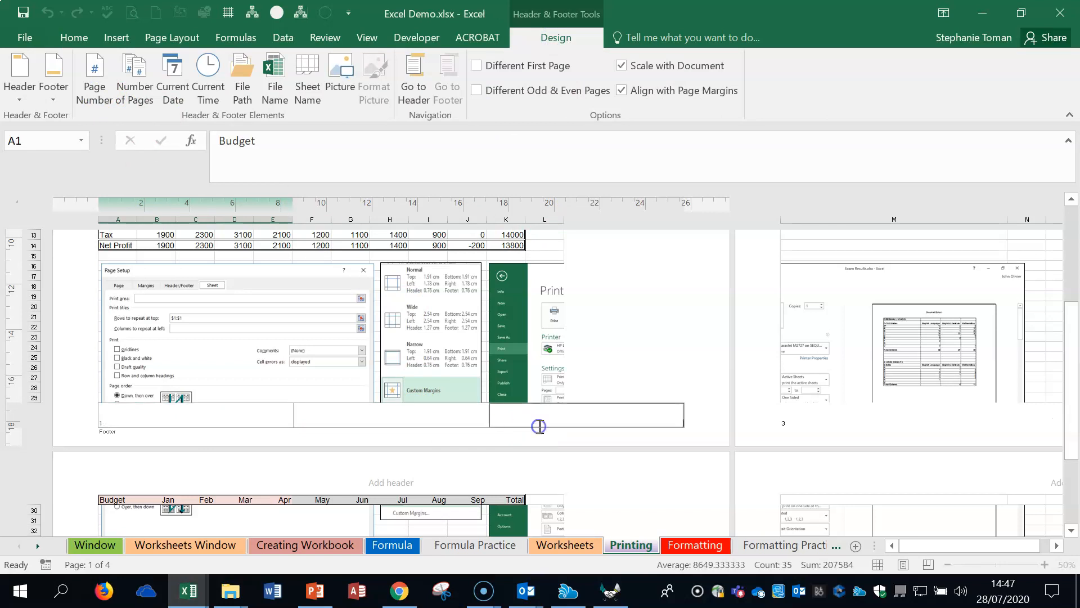
pyautogui.click(240, 90)
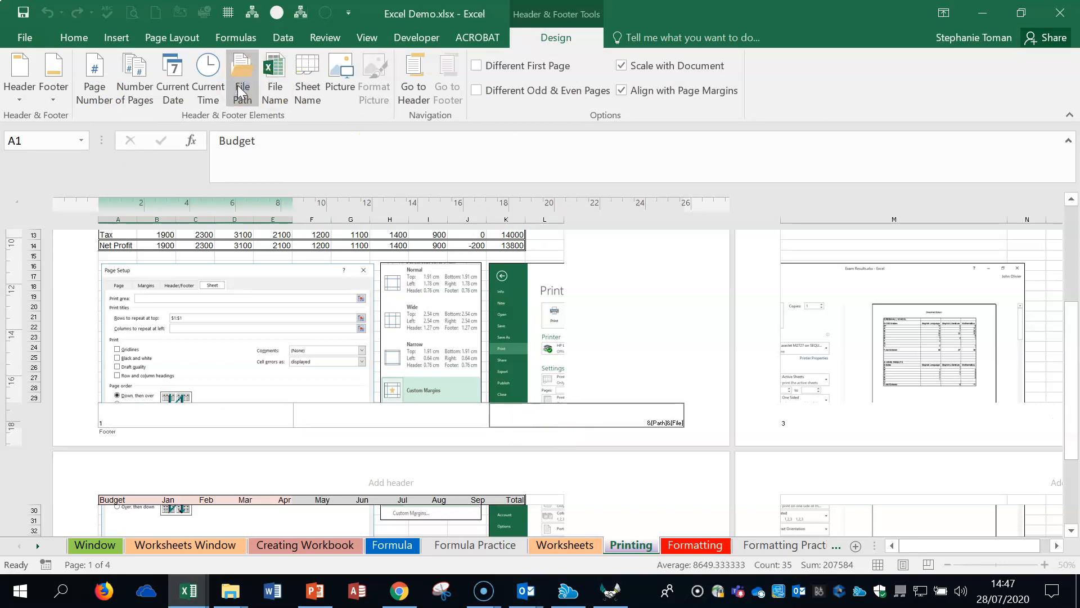
pyautogui.click(552, 247)
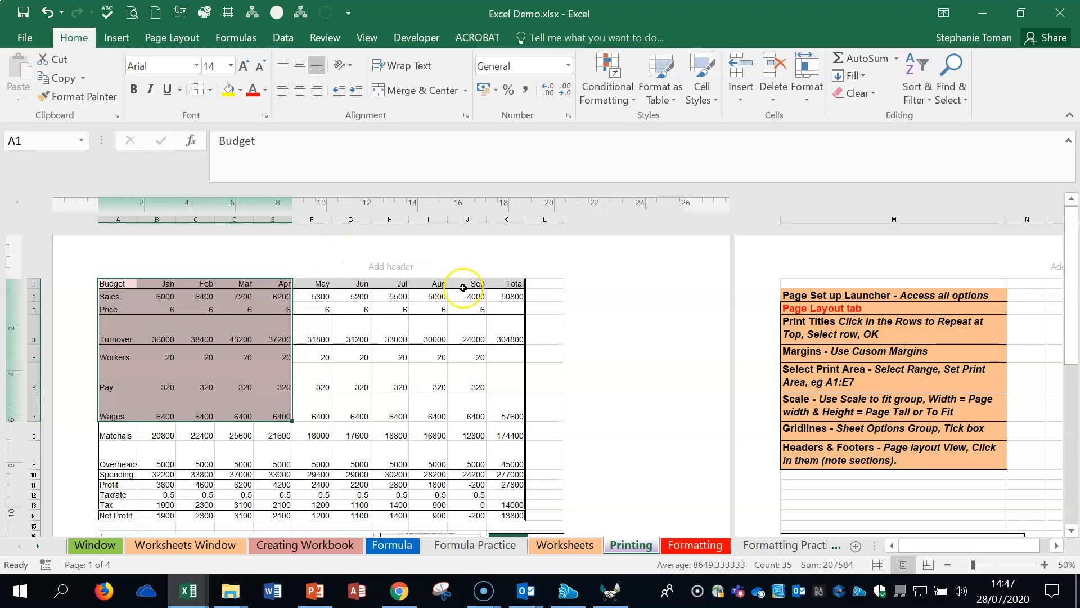
# Step: Insert the current date in the right header section, and close the header
pyautogui.click(559, 265)
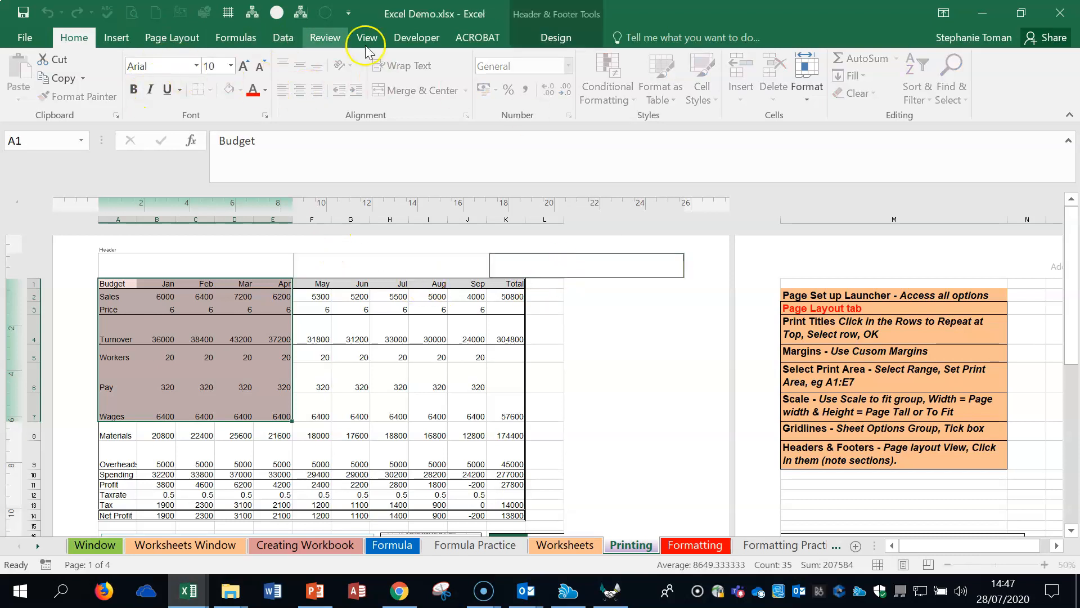
pyautogui.click(557, 37)
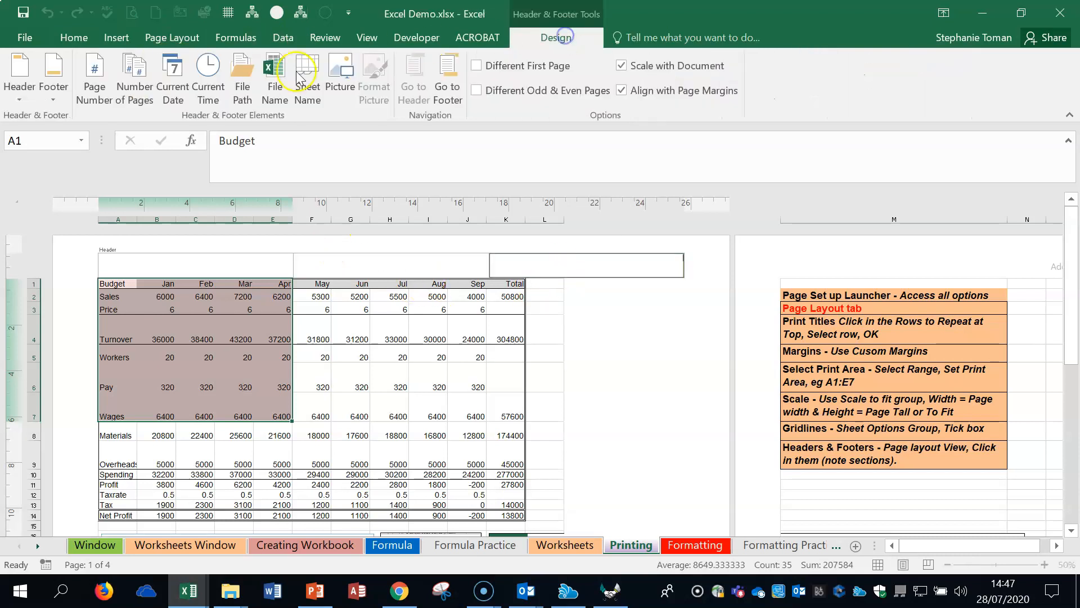
pyautogui.click(173, 85)
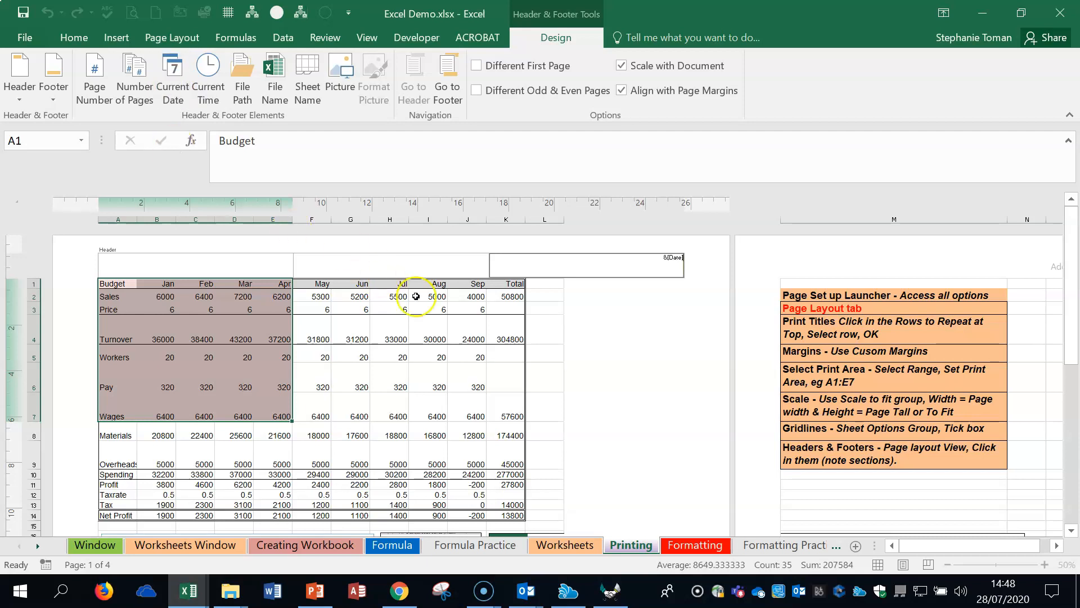
pyautogui.click(596, 374)
# Step: Zoom the Page Layout view to 70%, and check the first page's footer and the following page's header
pyautogui.scroll(-5, 605, 376)
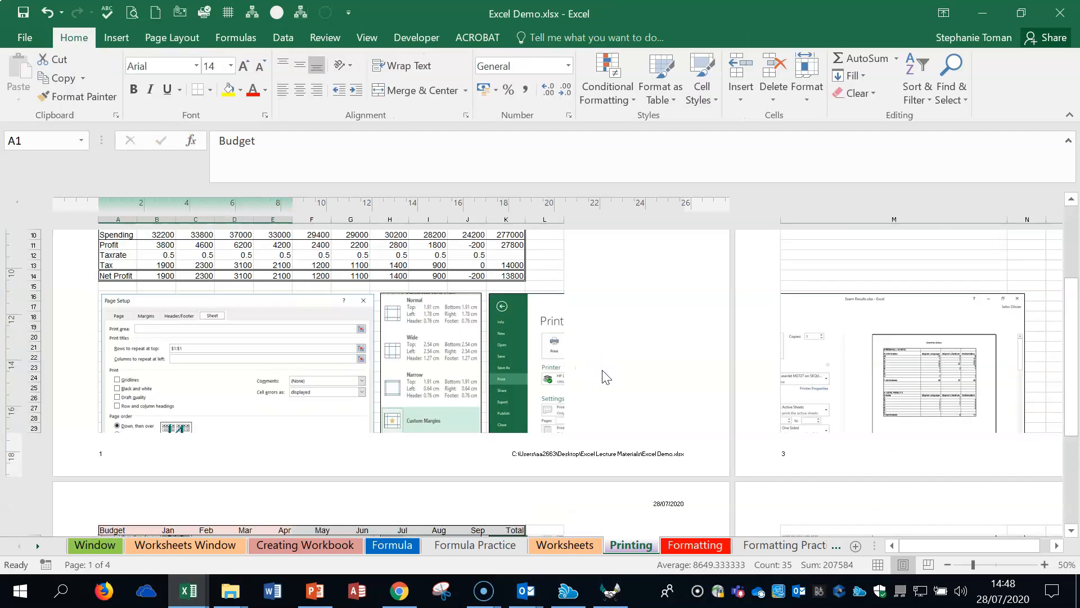
pyautogui.click(698, 594)
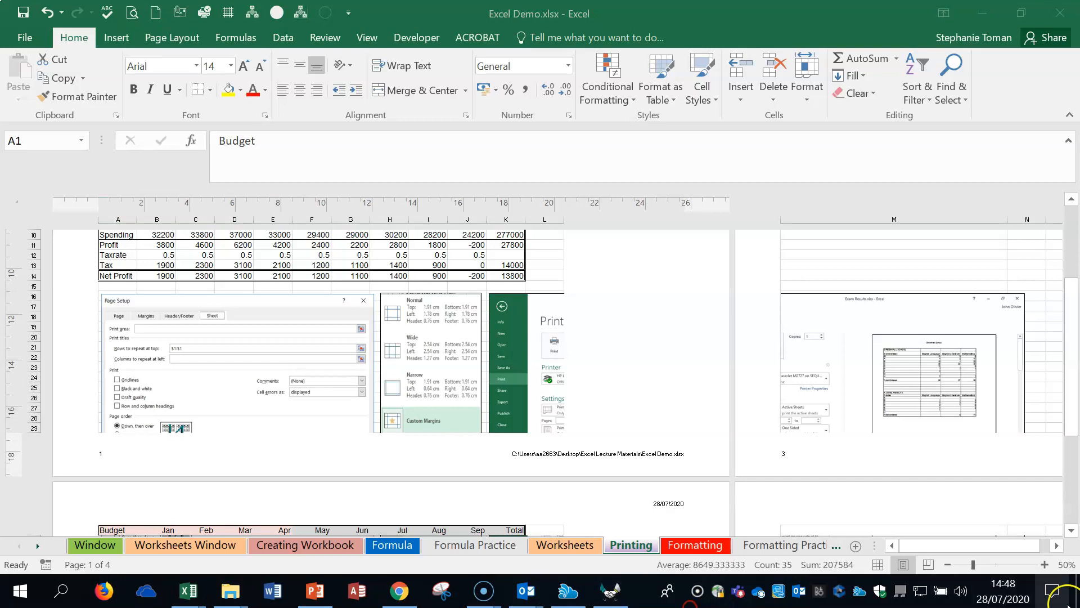
pyautogui.click(1045, 564)
pyautogui.click(1044, 564)
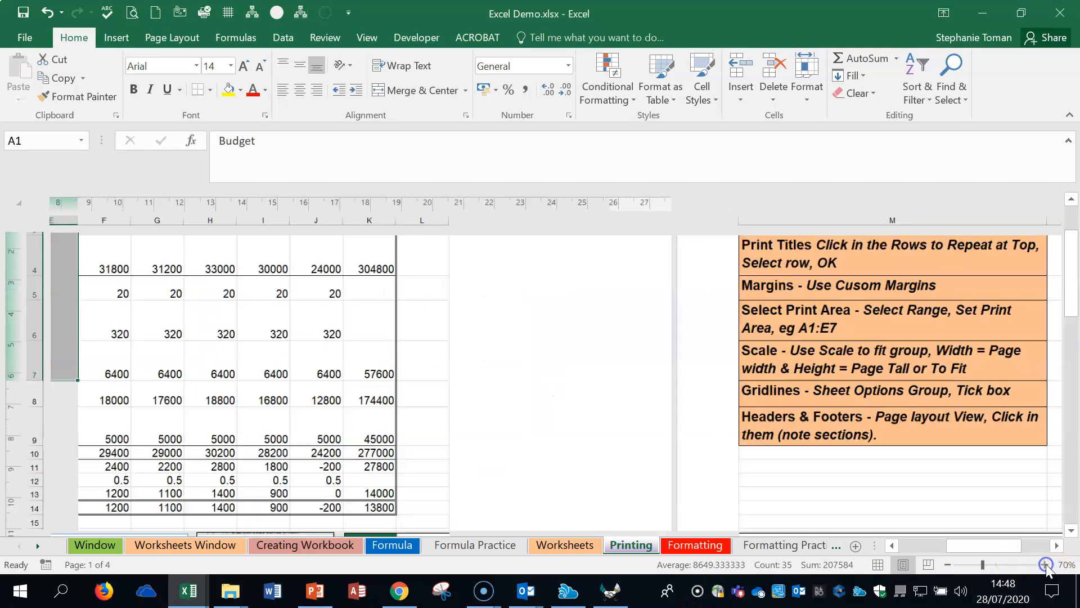
pyautogui.scroll(-3, 475, 386)
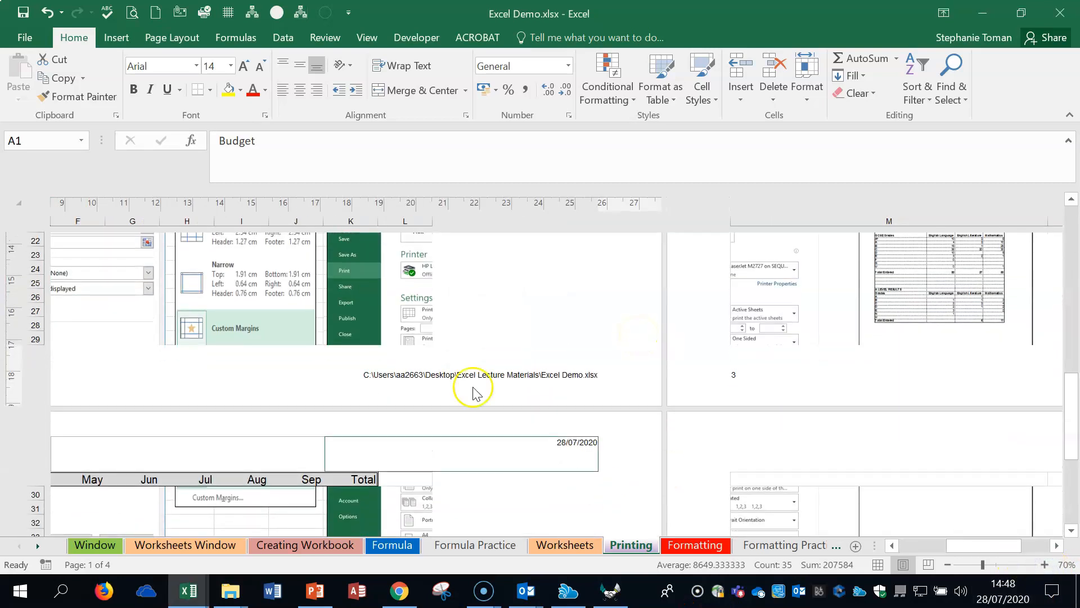
# Step: Open the centre footer section for editing, and try to switch the worksheet to Normal view
pyautogui.click(236, 372)
pyautogui.press('Delete')
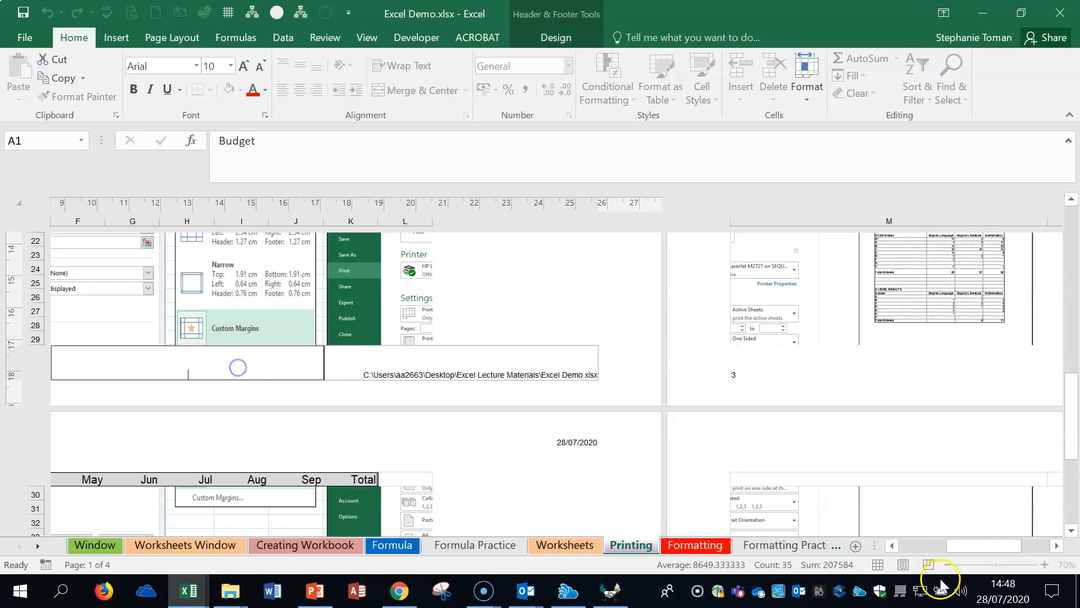
pyautogui.click(877, 565)
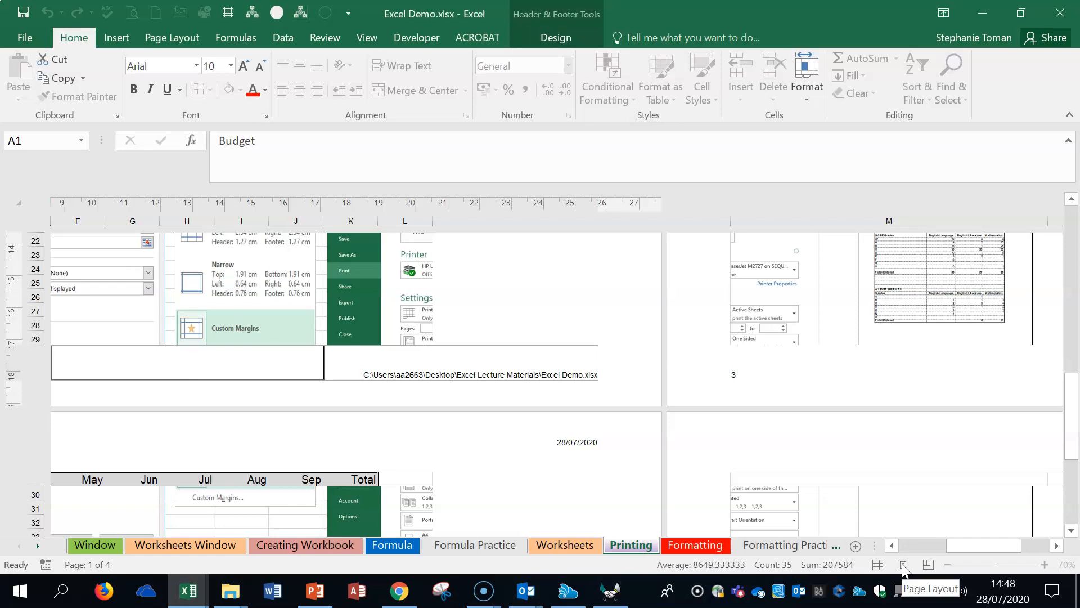
pyautogui.click(692, 530)
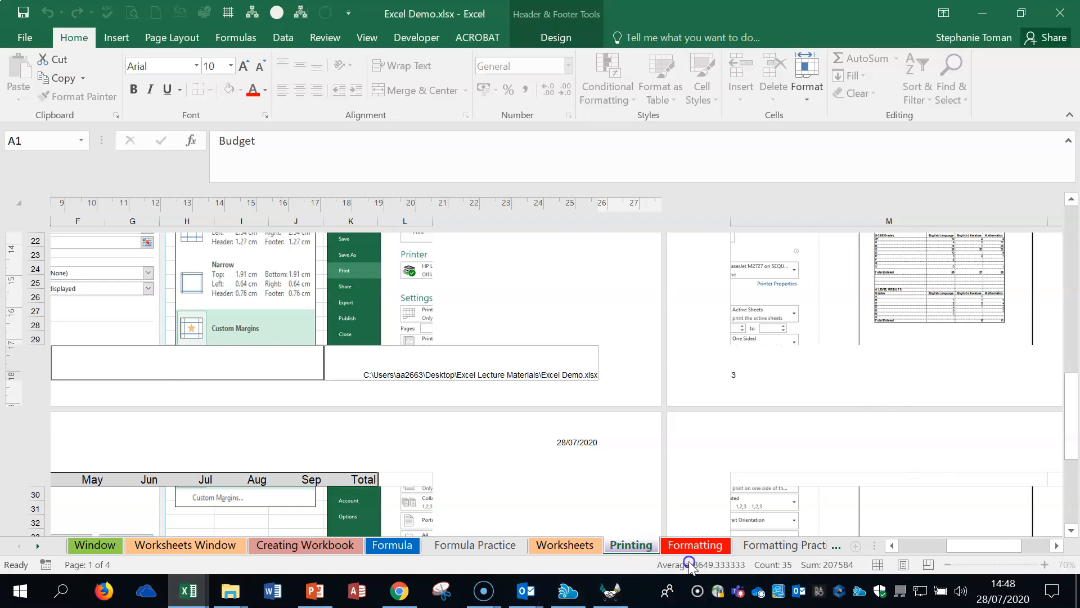
# Step: Show the workbook's Info page, and return to the Printing sheet
pyautogui.click(24, 39)
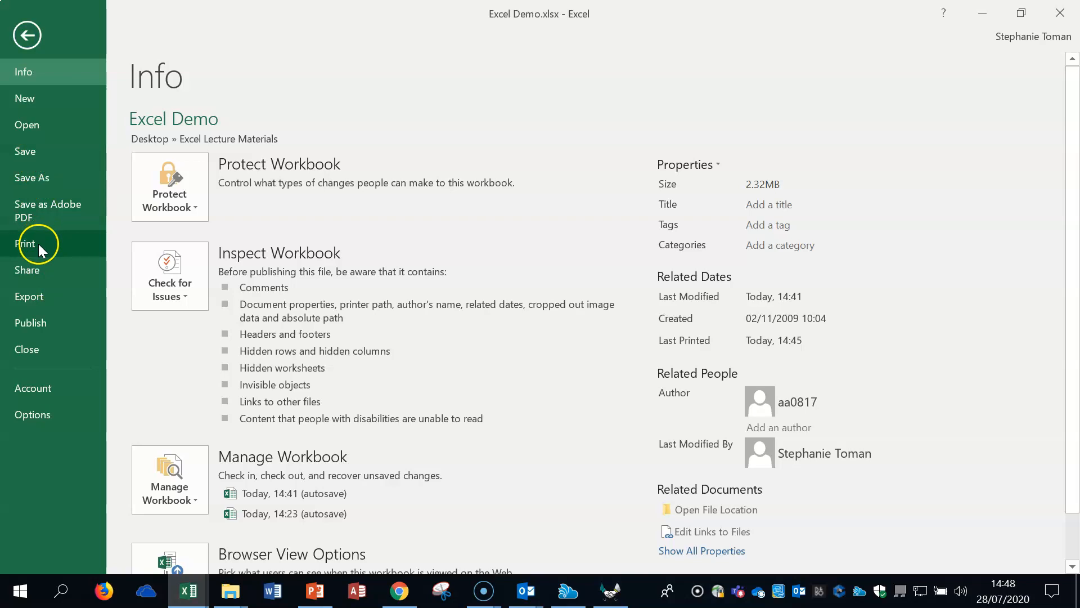
pyautogui.click(27, 36)
pyautogui.click(325, 377)
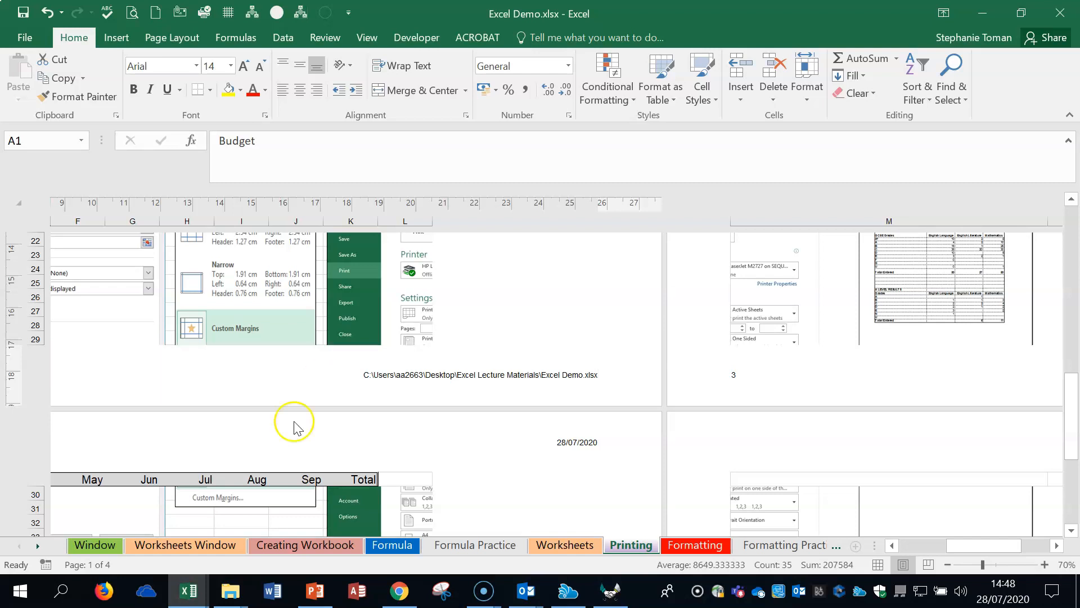
# Step: Switch to the Formatting sheet, select the note in H1, and slightly reduce the height of row 6
pyautogui.click(694, 545)
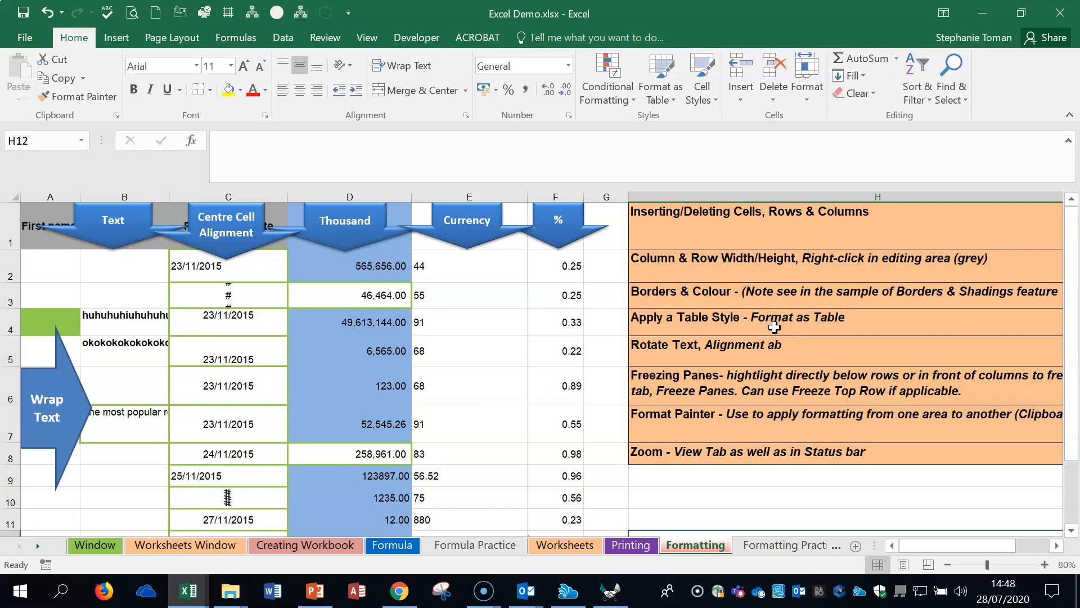
pyautogui.click(776, 225)
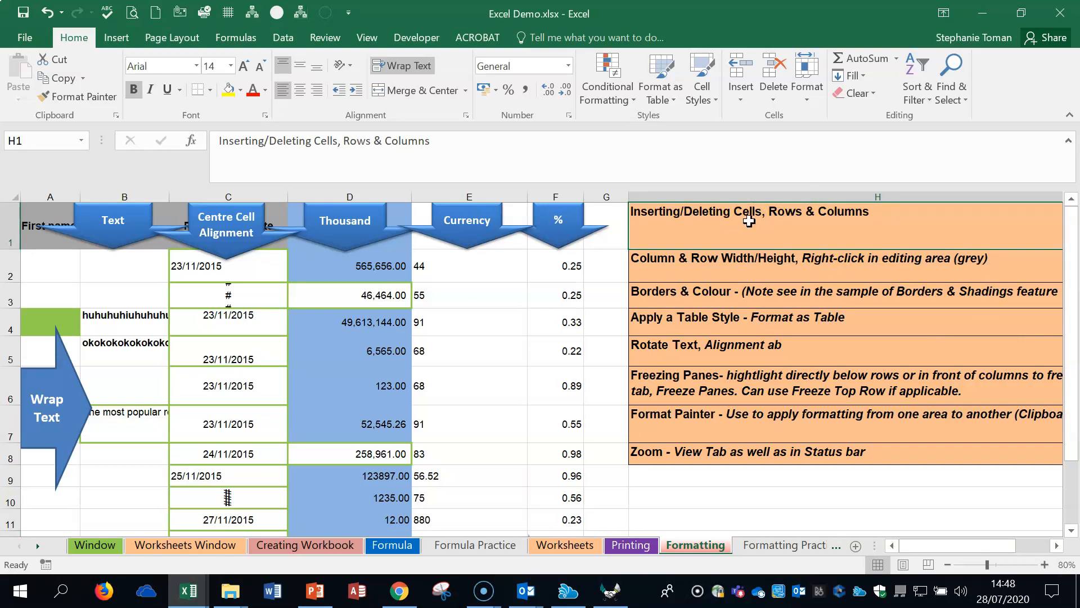
pyautogui.moveTo(11, 405); pyautogui.dragTo(10, 396)
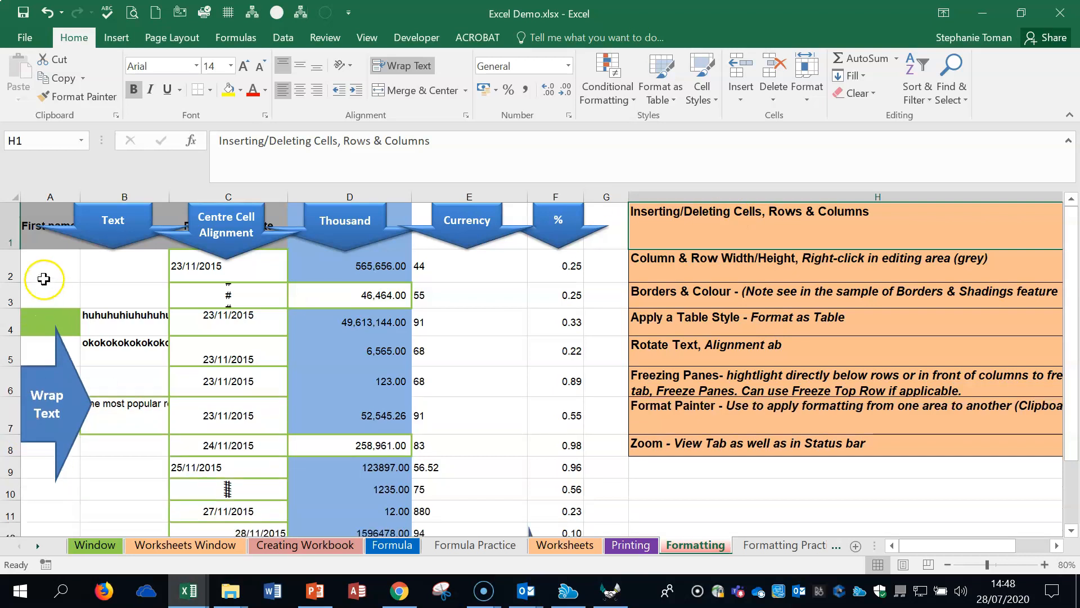
# Step: Insert two blank cells at C2:C3, shifting the existing cells down
pyautogui.moveTo(207, 261); pyautogui.dragTo(206, 296)
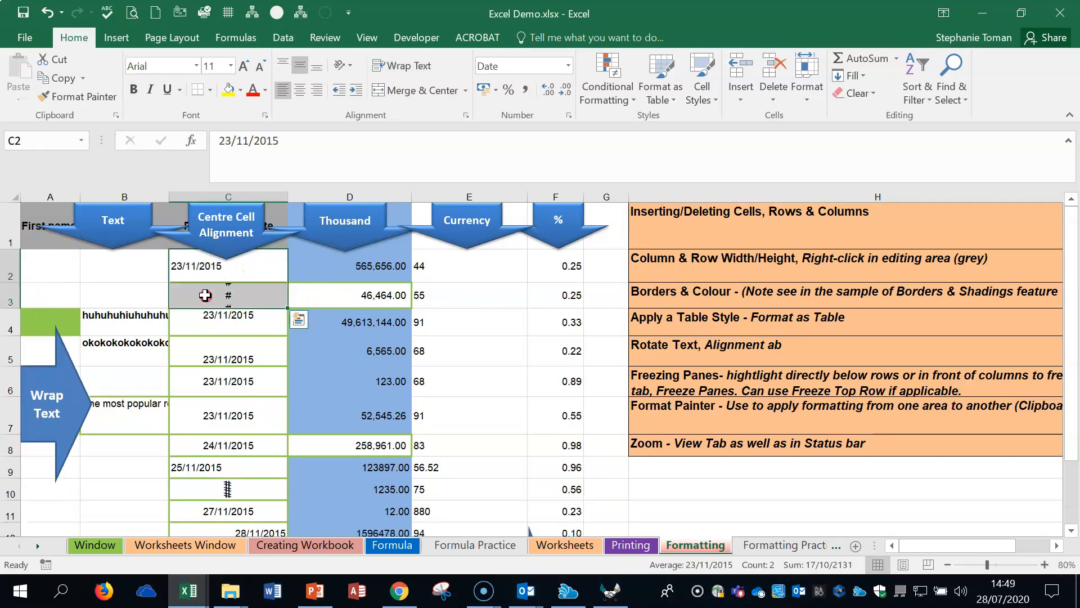
pyautogui.rightClick(206, 295)
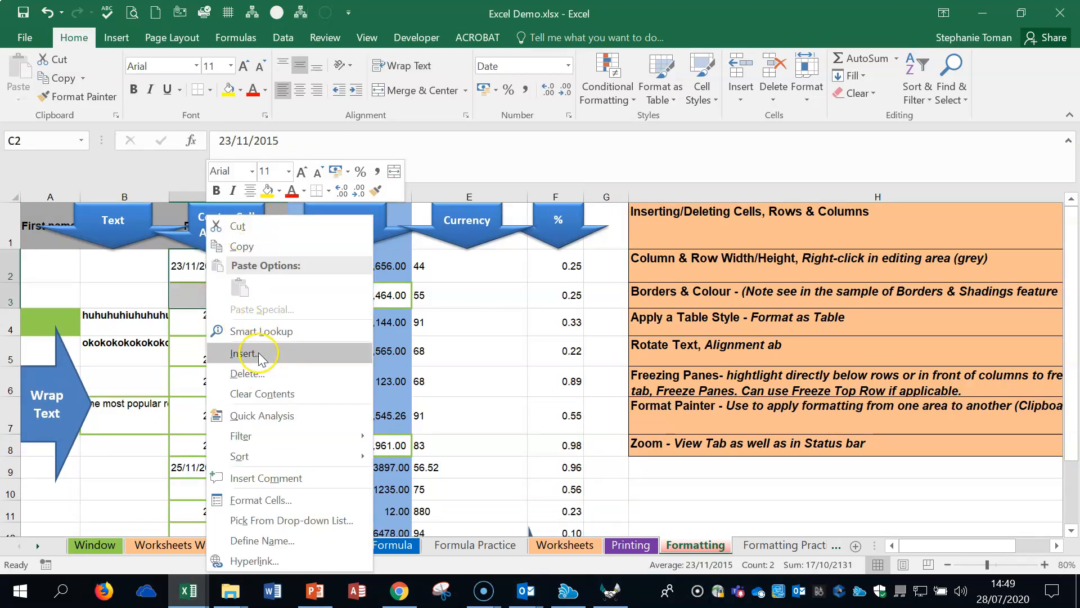
pyautogui.click(246, 353)
pyautogui.click(198, 334)
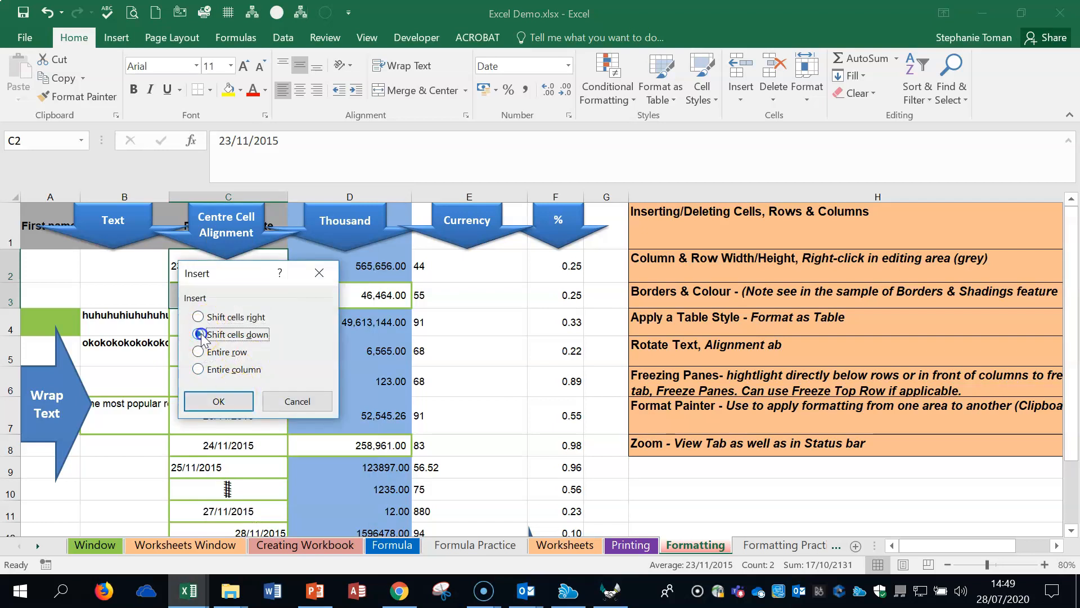
pyautogui.click(218, 401)
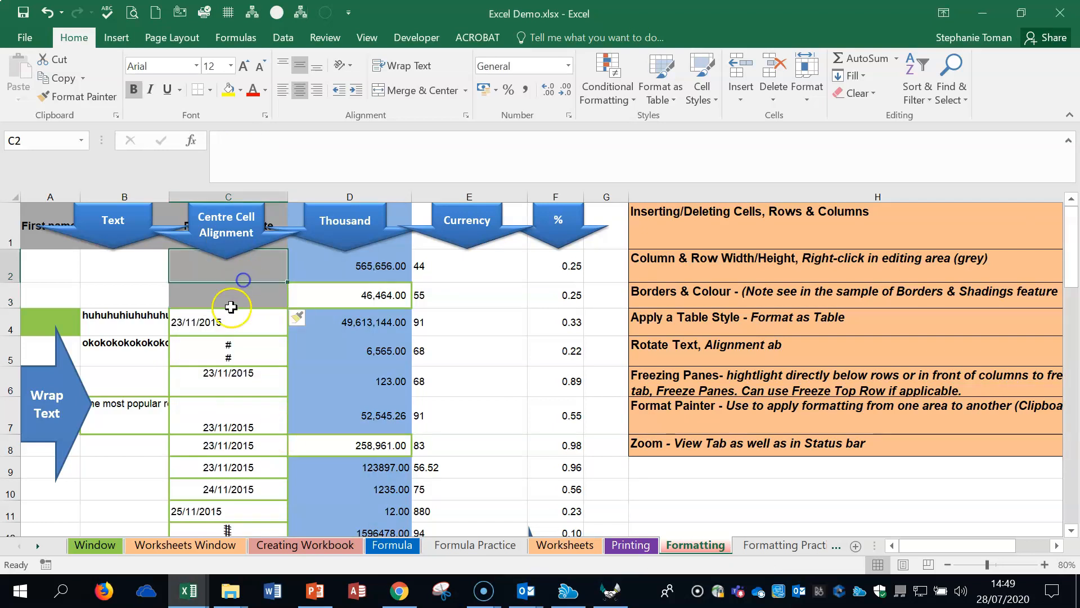
pyautogui.click(249, 299)
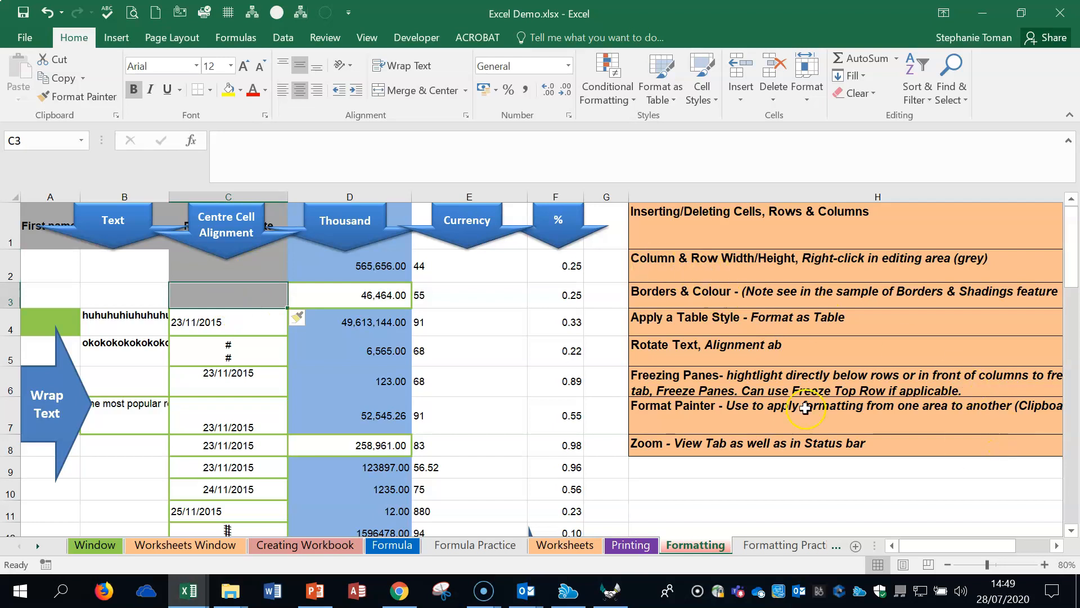
# Step: Show the Column Width setting for column E and the Row Height setting for row 3, and close each dialog
pyautogui.rightClick(488, 193)
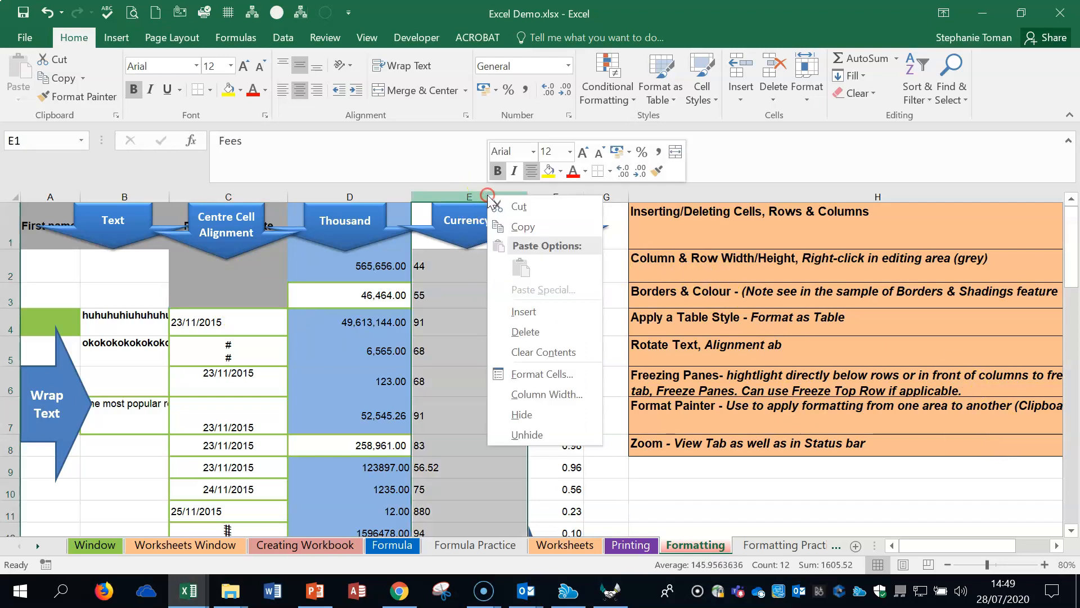
pyautogui.click(560, 393)
pyautogui.click(605, 405)
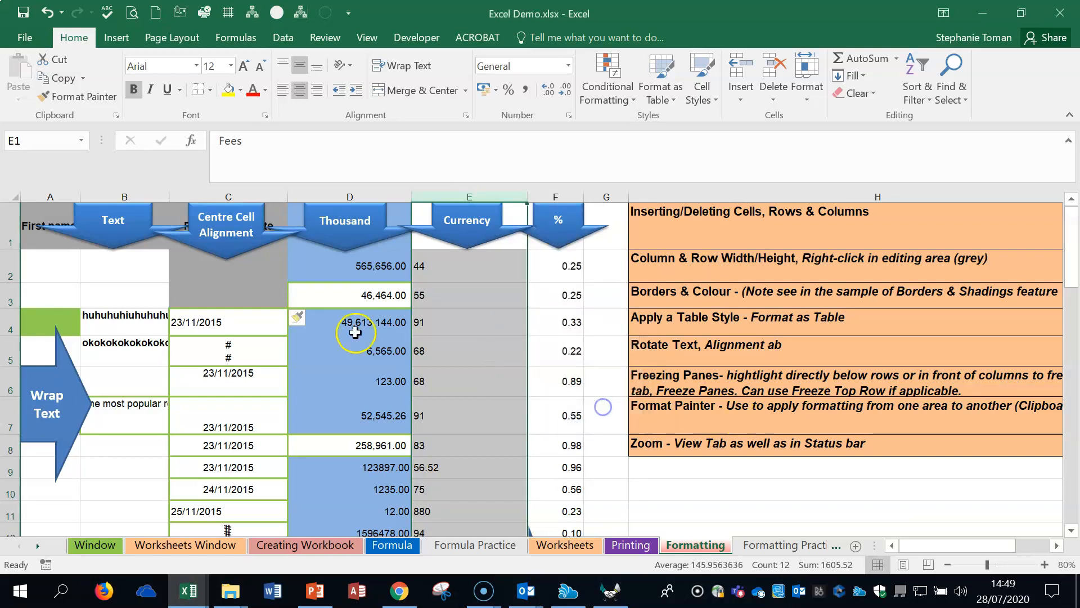
pyautogui.rightClick(13, 294)
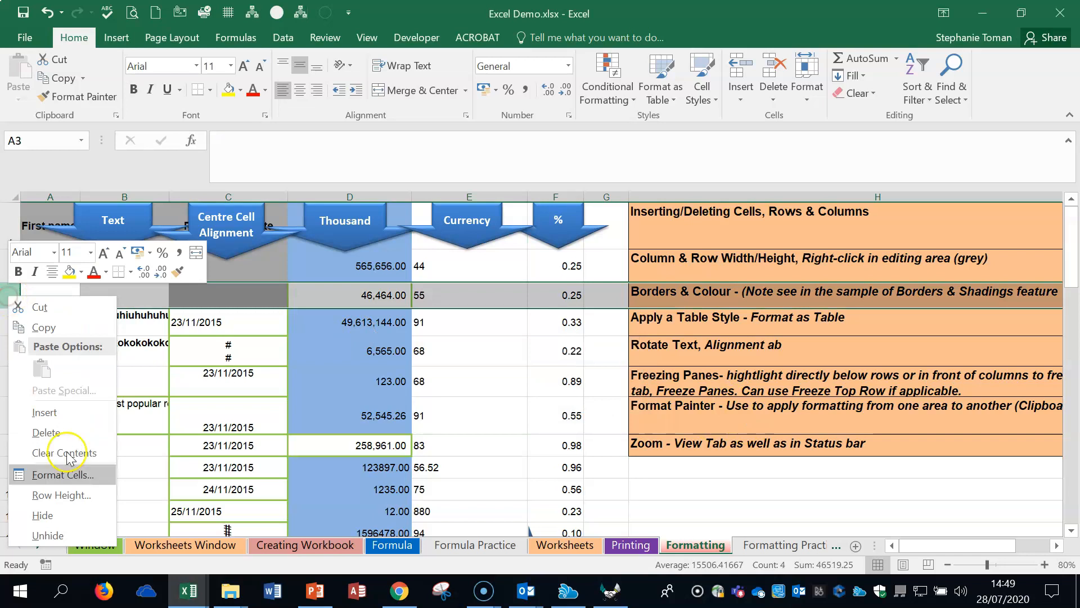
pyautogui.click(65, 493)
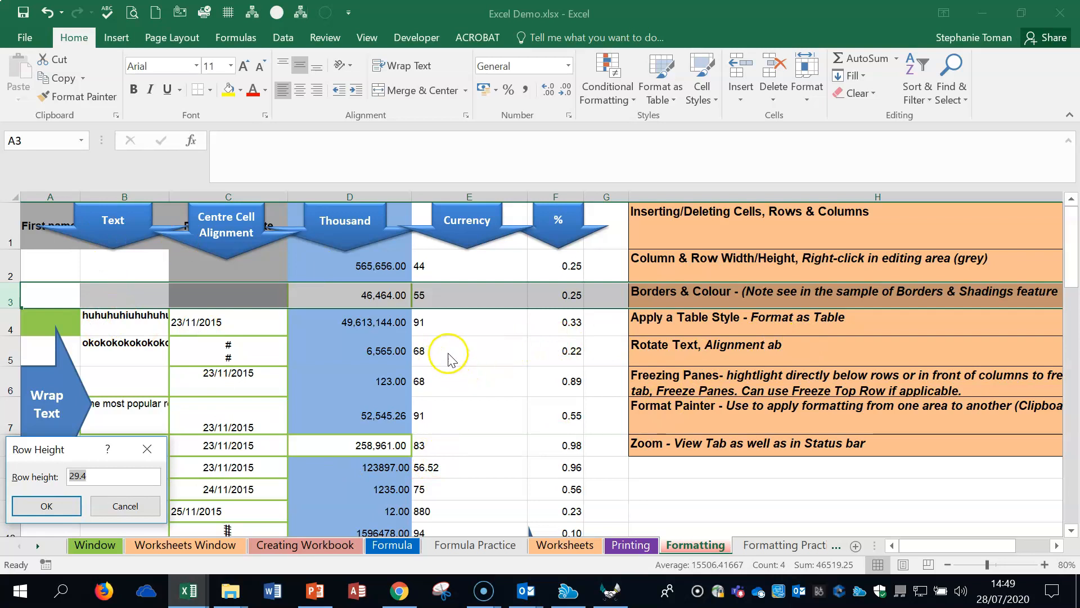
pyautogui.press('Return')
pyautogui.click(463, 355)
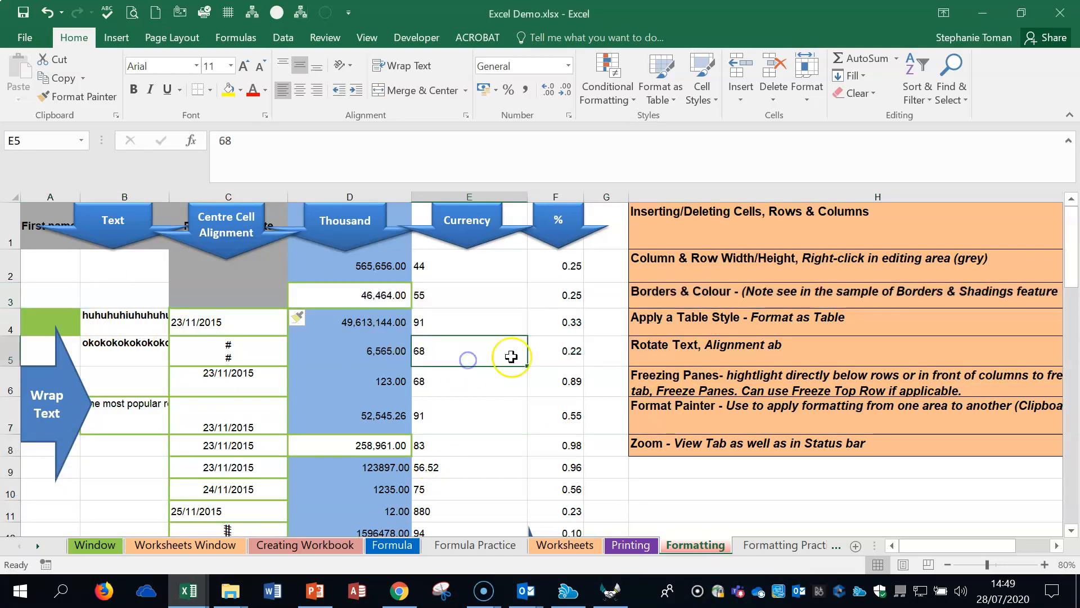
# Step: Apply red outline and inside borders to cells A2:B4 through the Format Cells dialog
pyautogui.moveTo(50, 265); pyautogui.dragTo(104, 333)
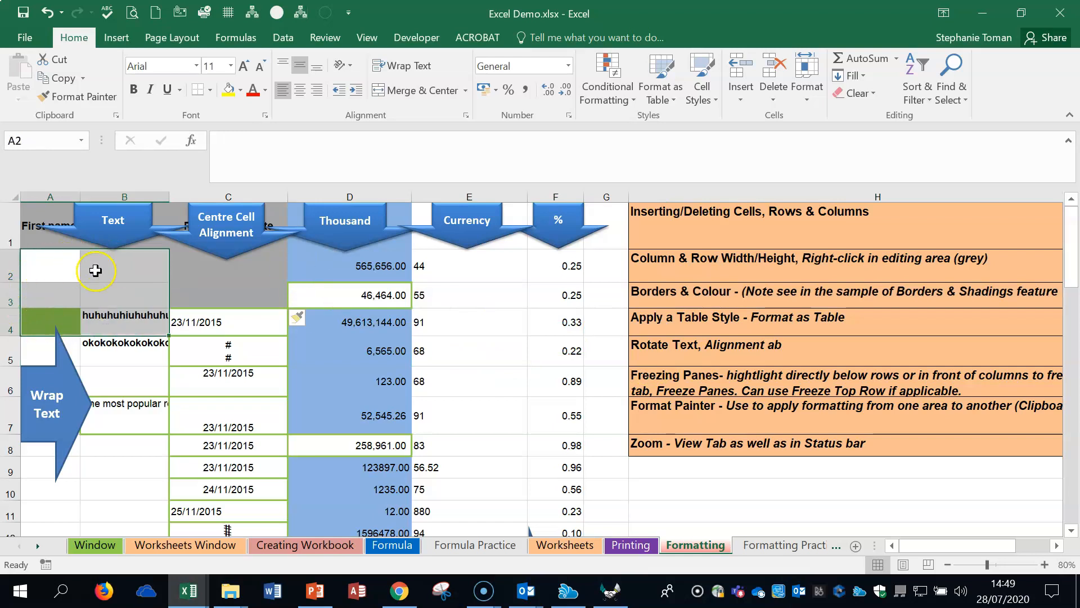
pyautogui.click(212, 90)
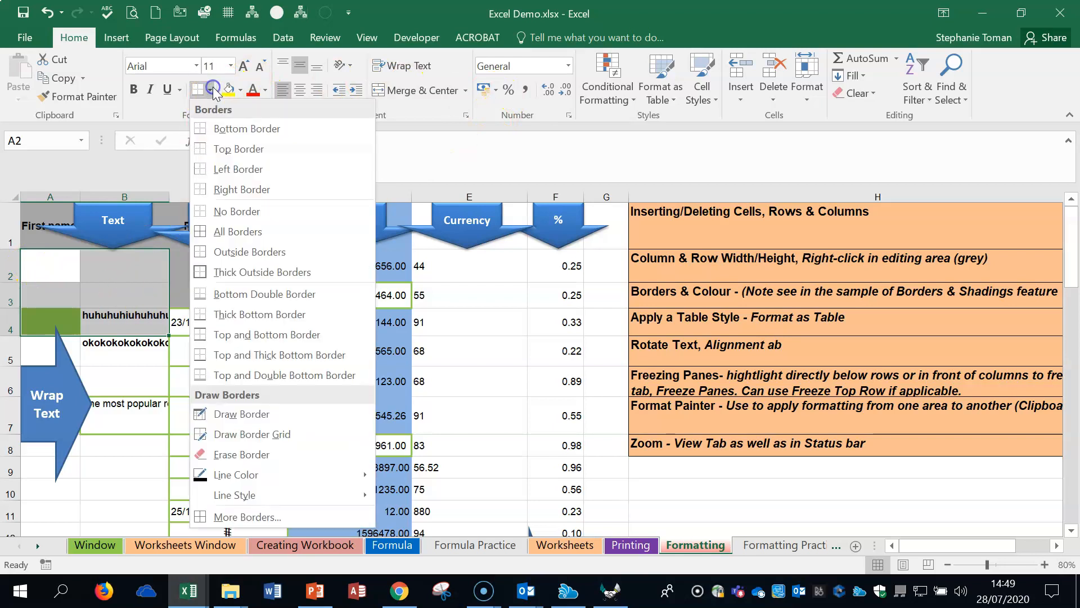
pyautogui.click(244, 517)
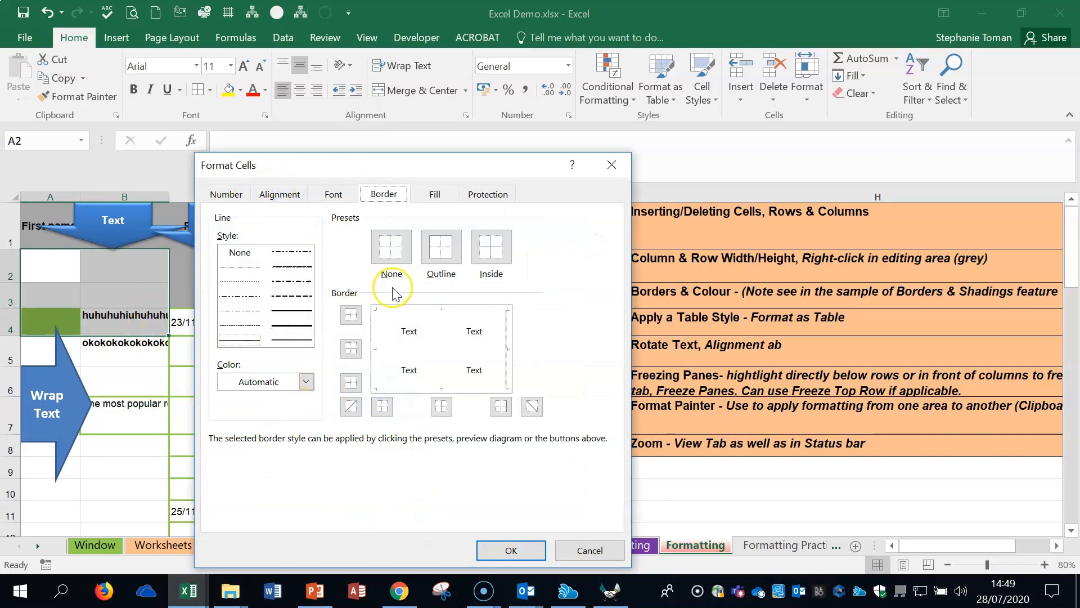
pyautogui.click(439, 246)
pyautogui.click(490, 246)
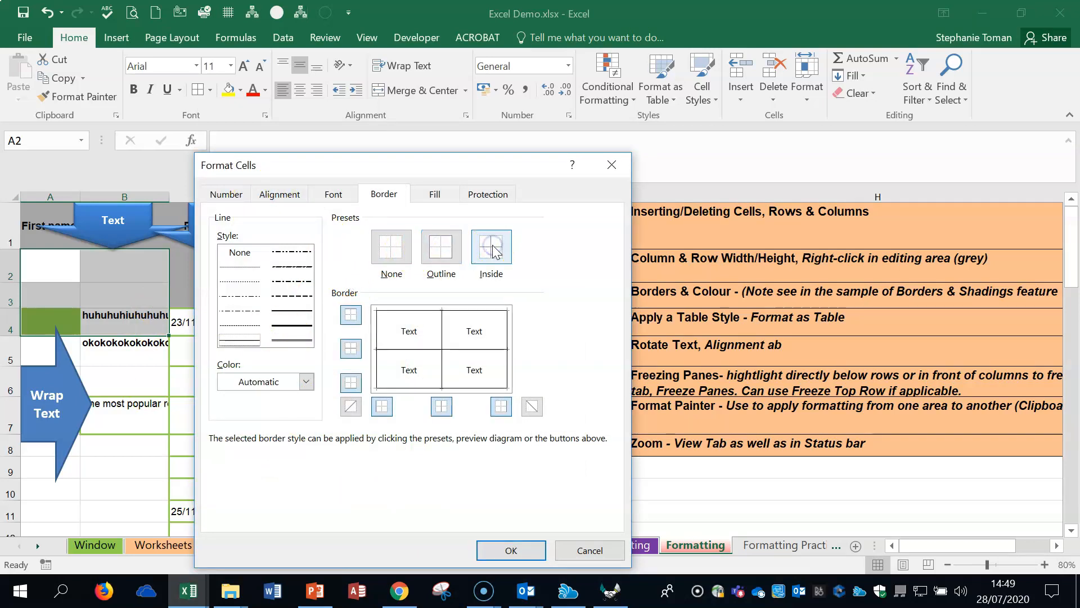
pyautogui.click(306, 381)
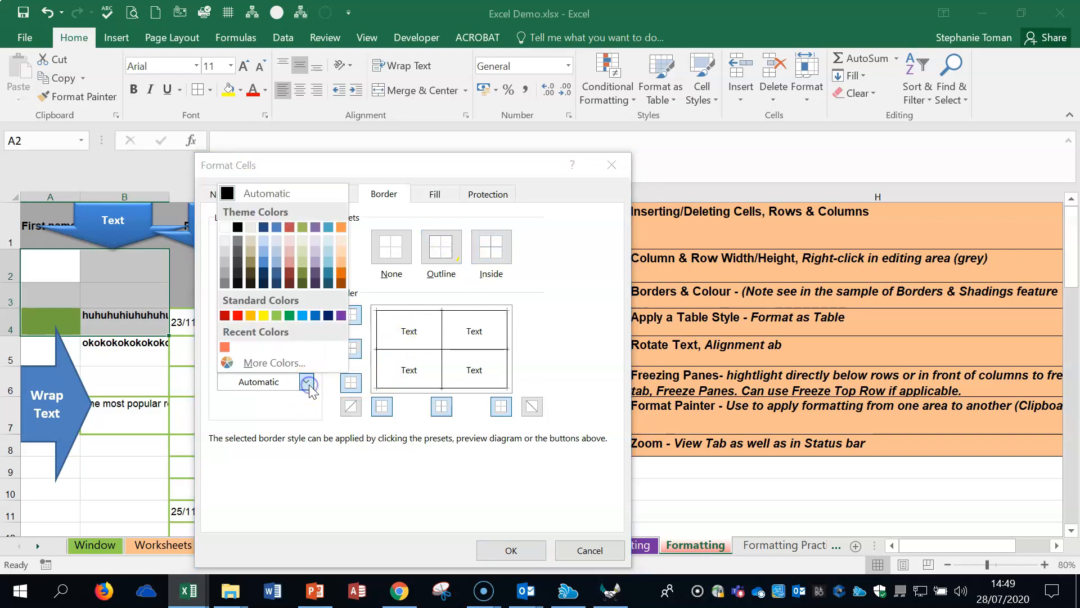
pyautogui.click(238, 316)
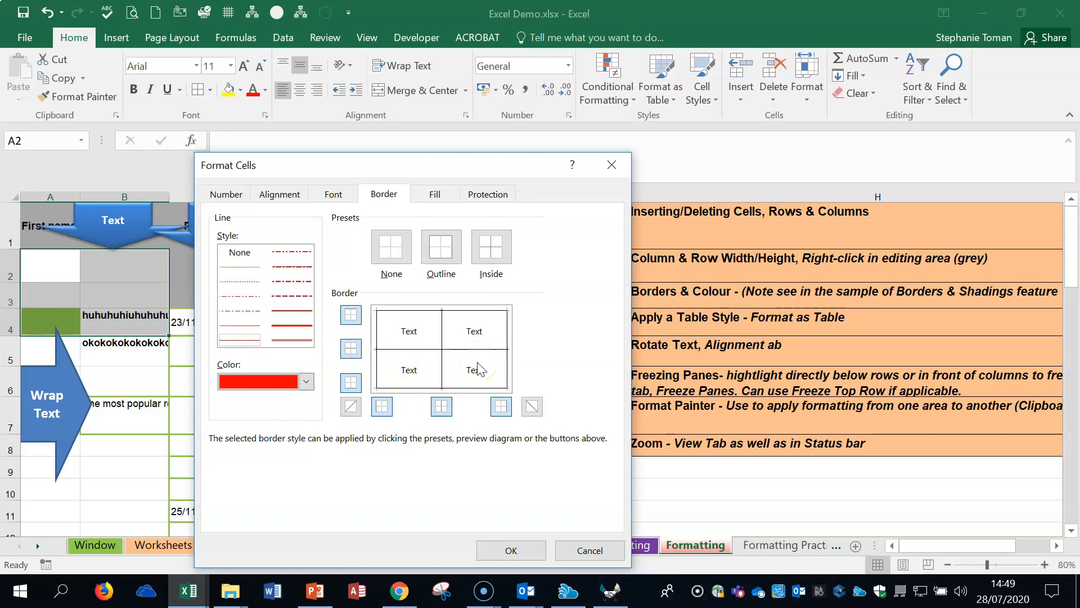
pyautogui.click(440, 245)
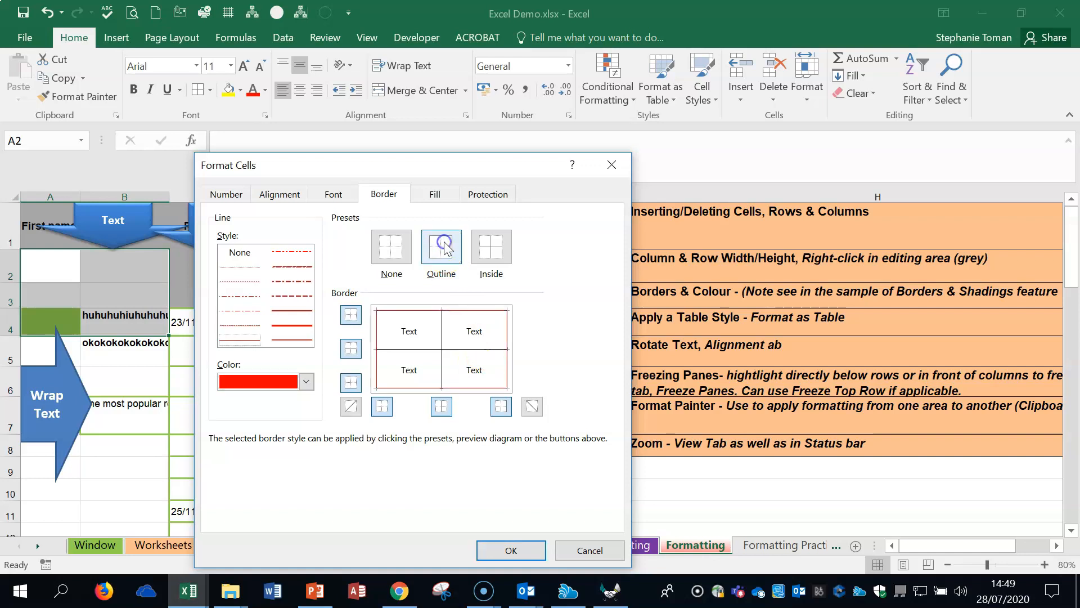
pyautogui.click(498, 251)
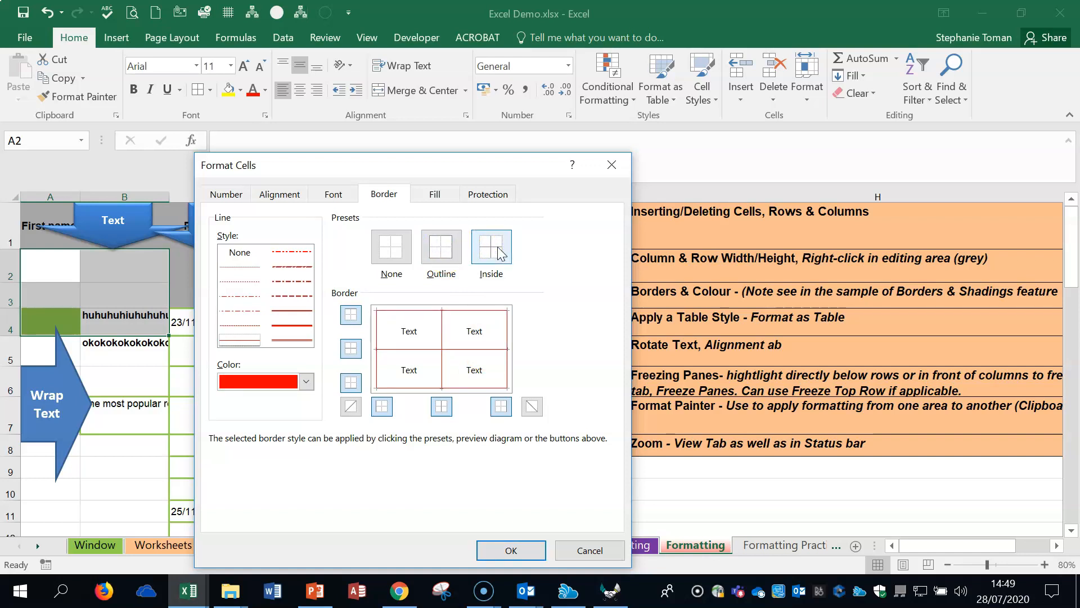
pyautogui.click(291, 327)
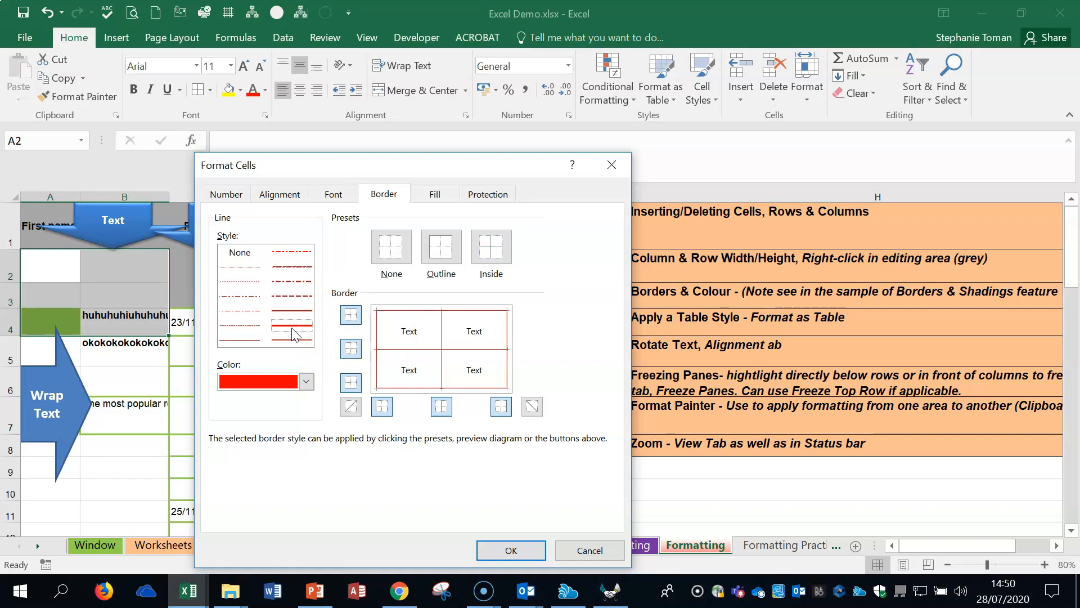
pyautogui.click(485, 550)
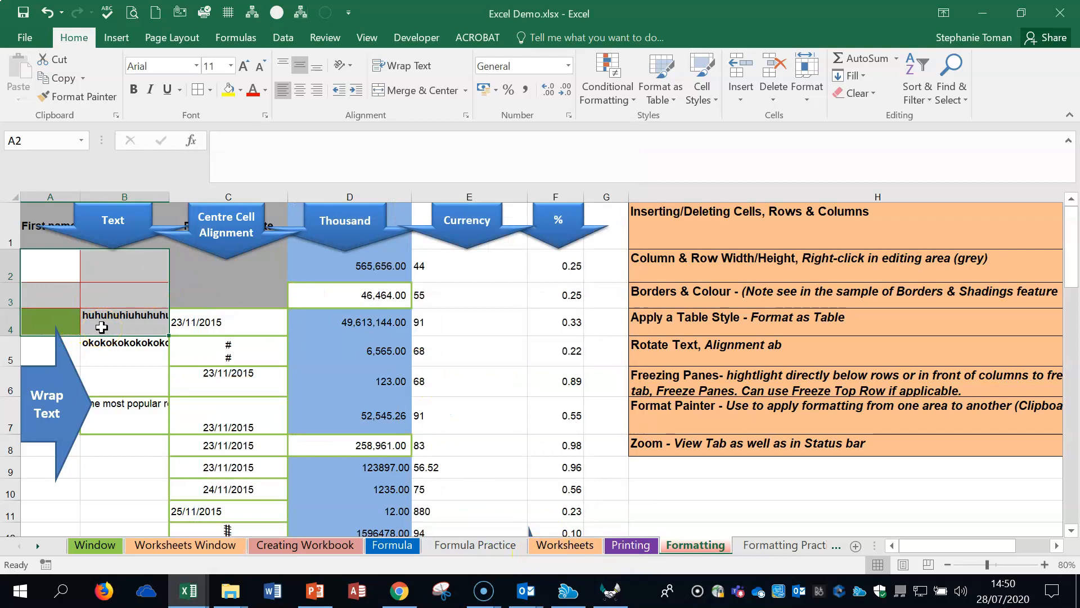
pyautogui.click(756, 323)
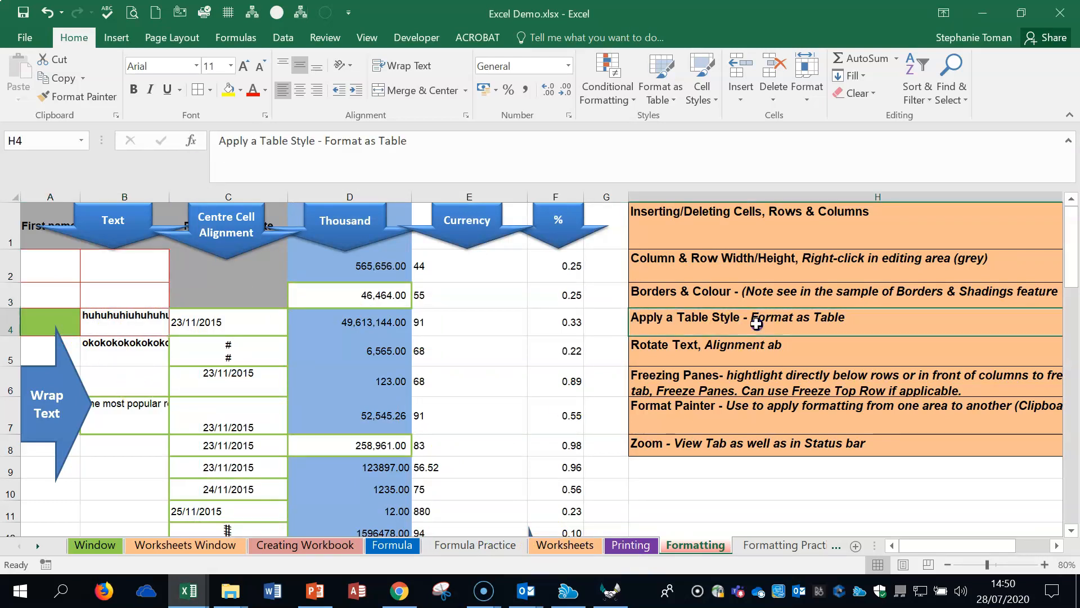
pyautogui.click(758, 436)
pyautogui.click(752, 317)
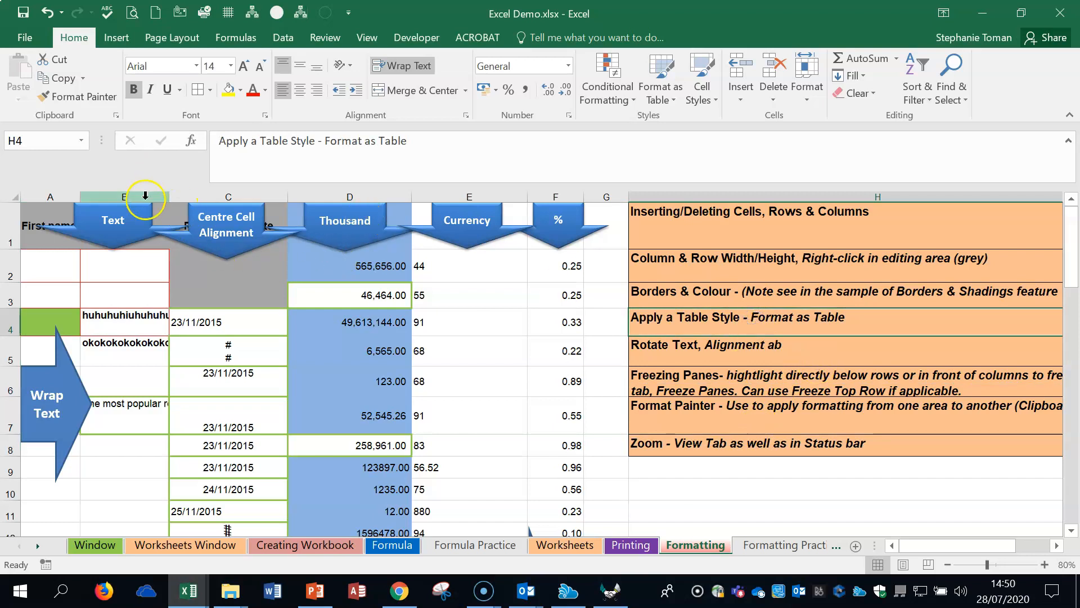
# Step: Check the long text in cells B4 and B7, and turn on Wrap Text for the whole of column B
pyautogui.click(100, 309)
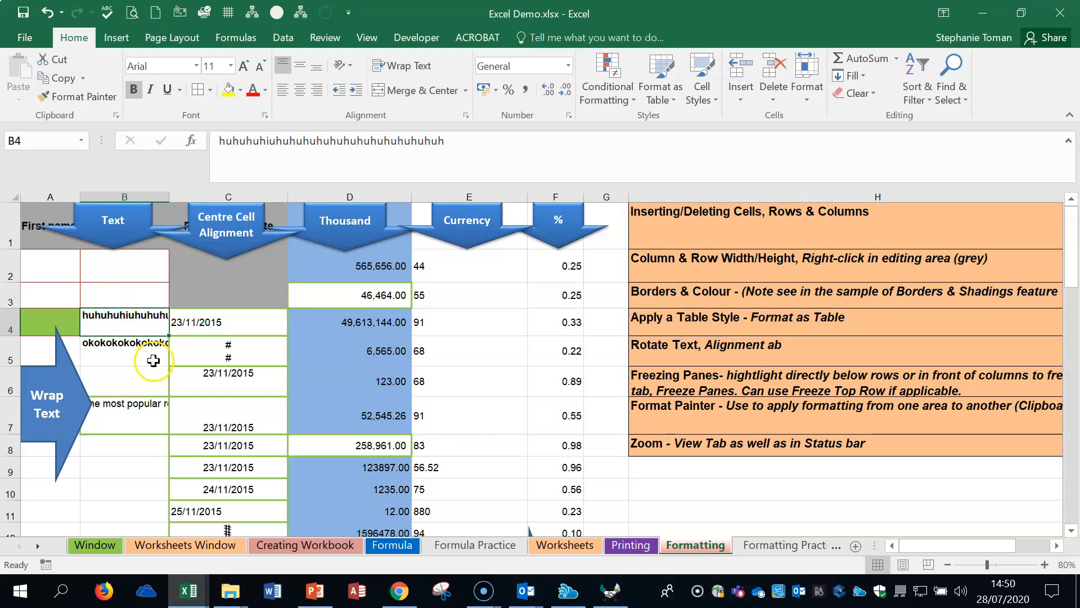
pyautogui.click(113, 410)
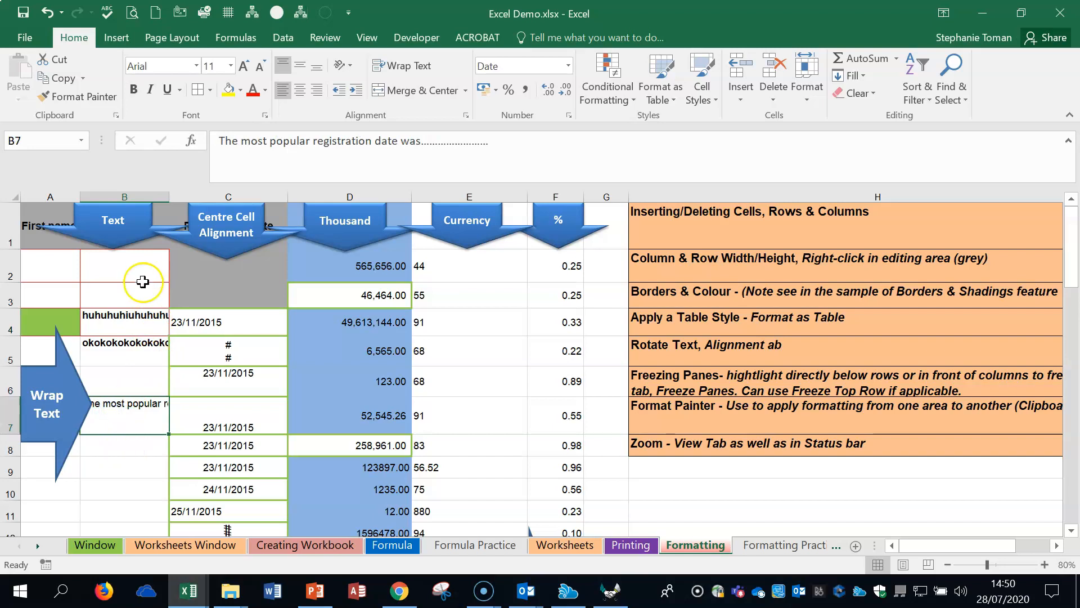
pyautogui.click(122, 192)
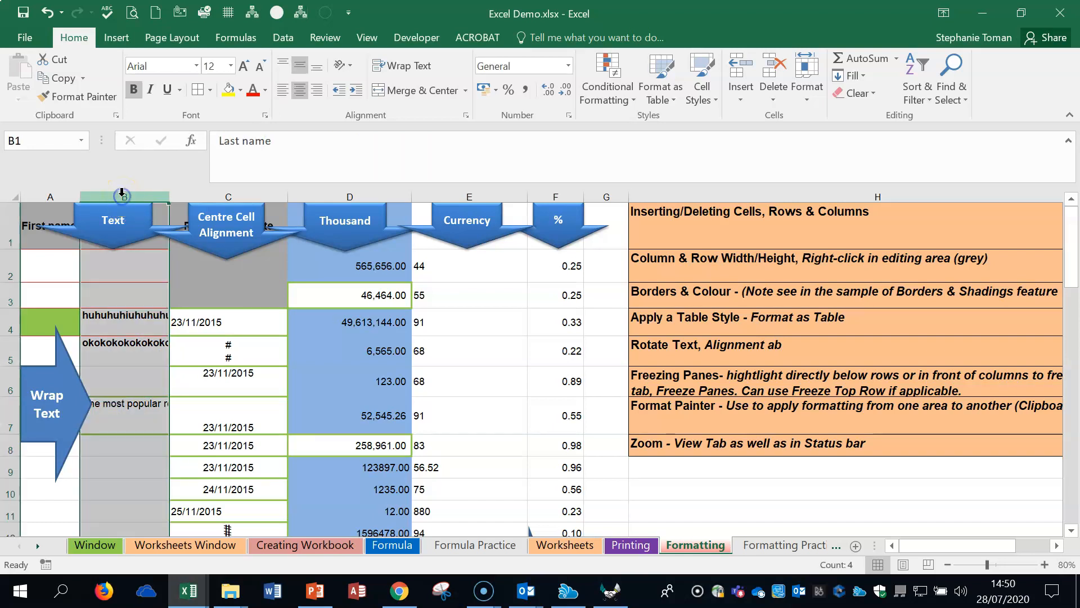
pyautogui.click(423, 71)
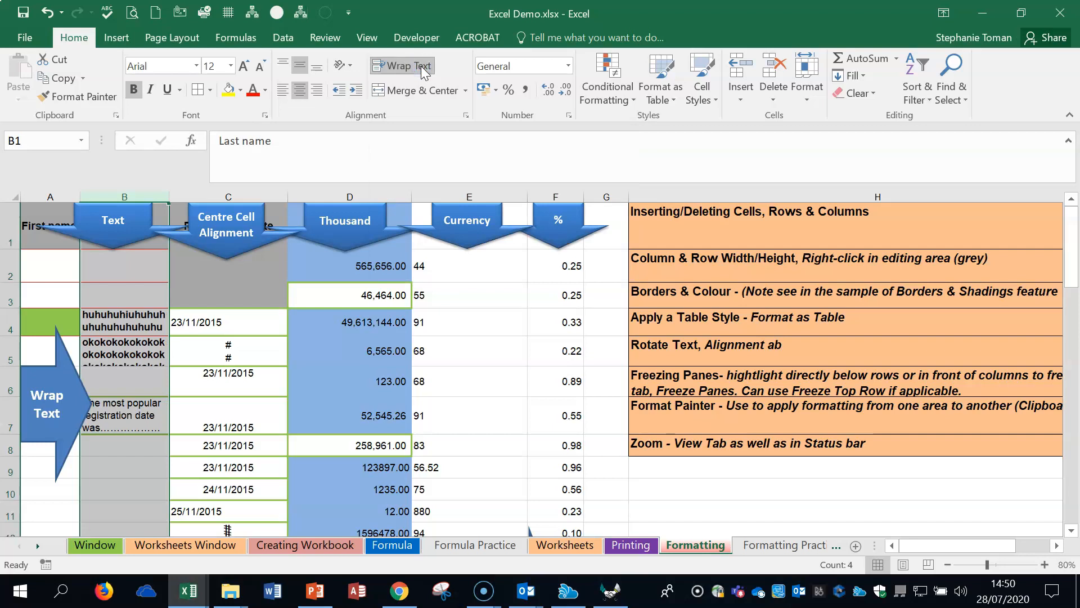
pyautogui.click(423, 68)
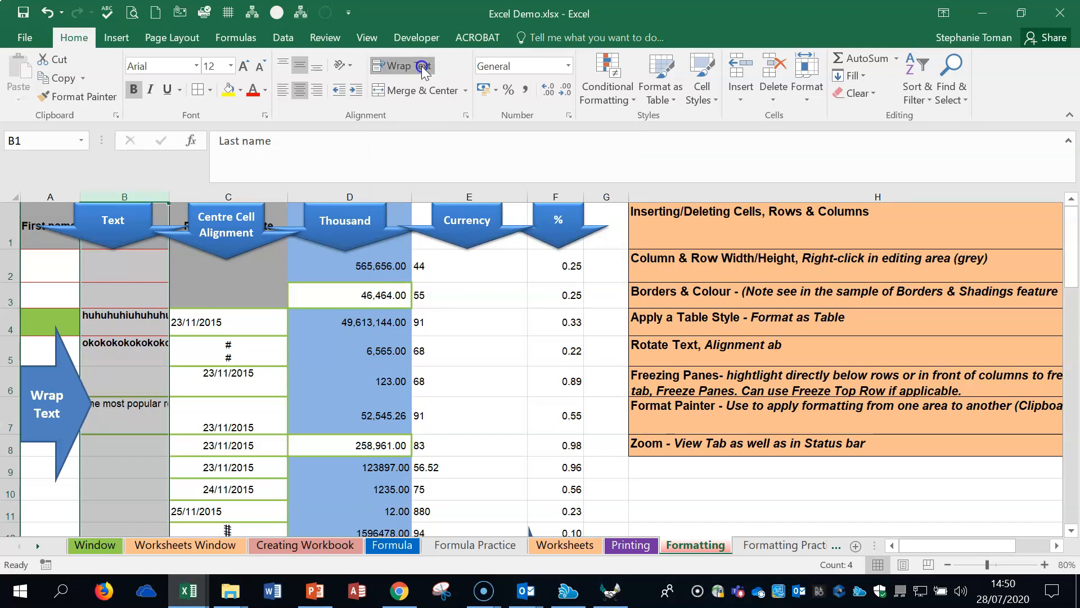
pyautogui.click(423, 68)
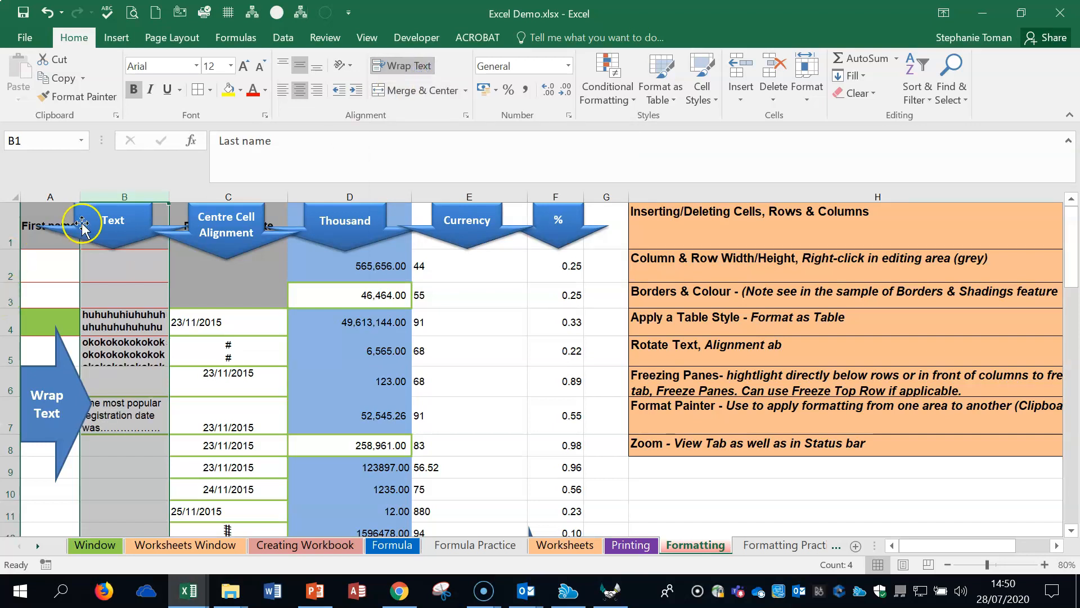
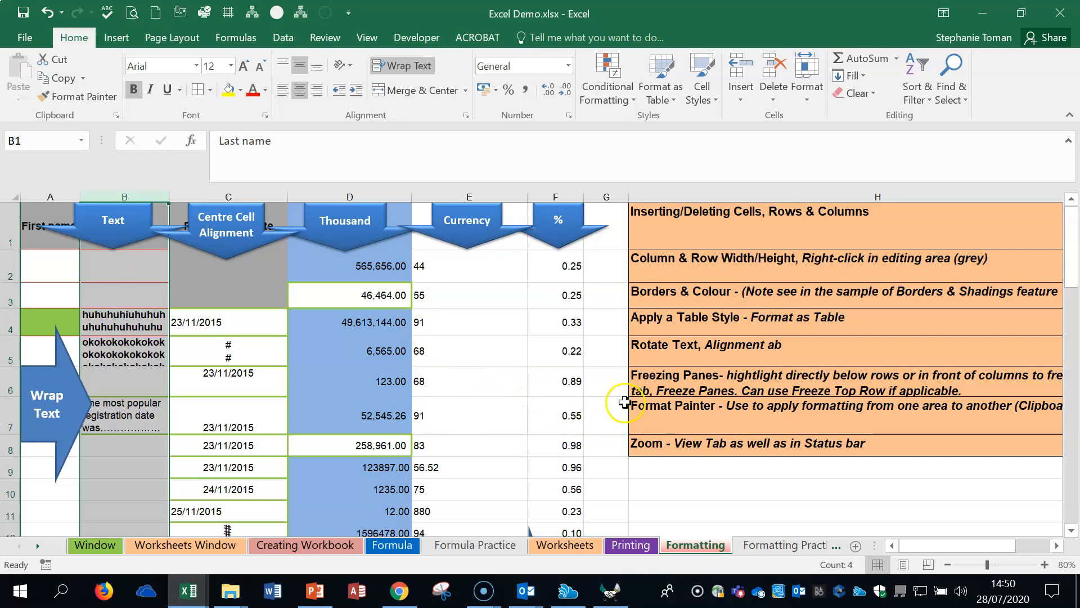
# Step: Format cells C7:F11 as a table with headers in a black Medium style, and undo the table formatting
pyautogui.click(822, 324)
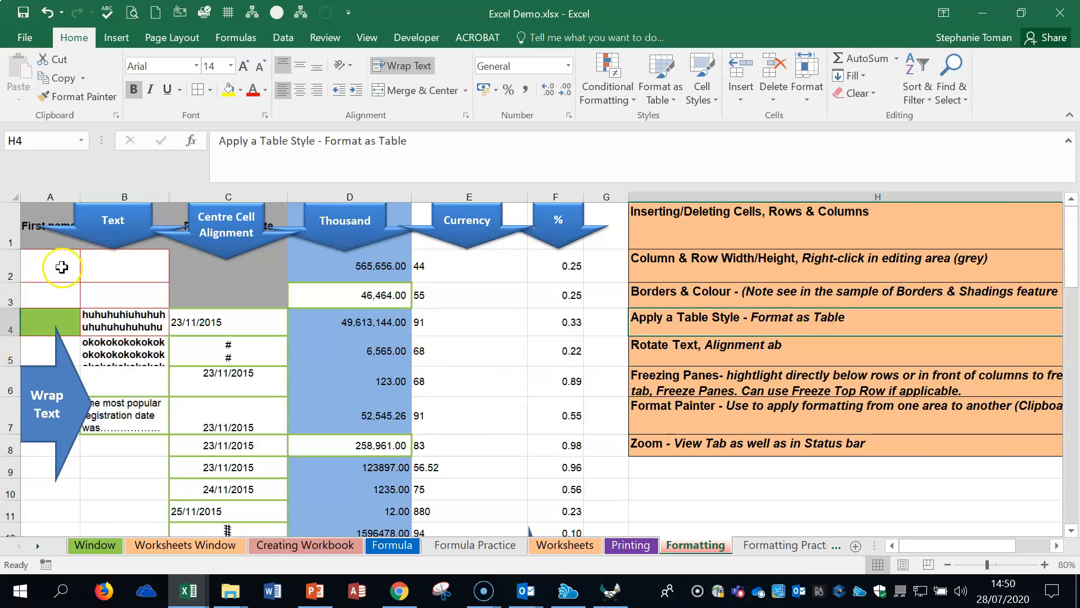
pyautogui.click(54, 264)
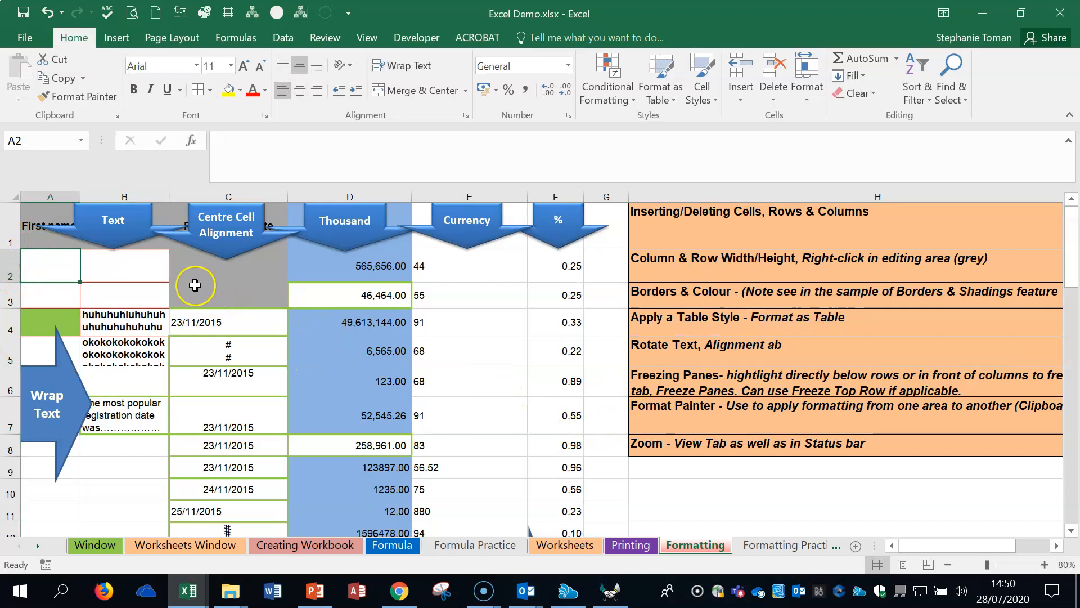
pyautogui.moveTo(196, 413); pyautogui.dragTo(560, 509)
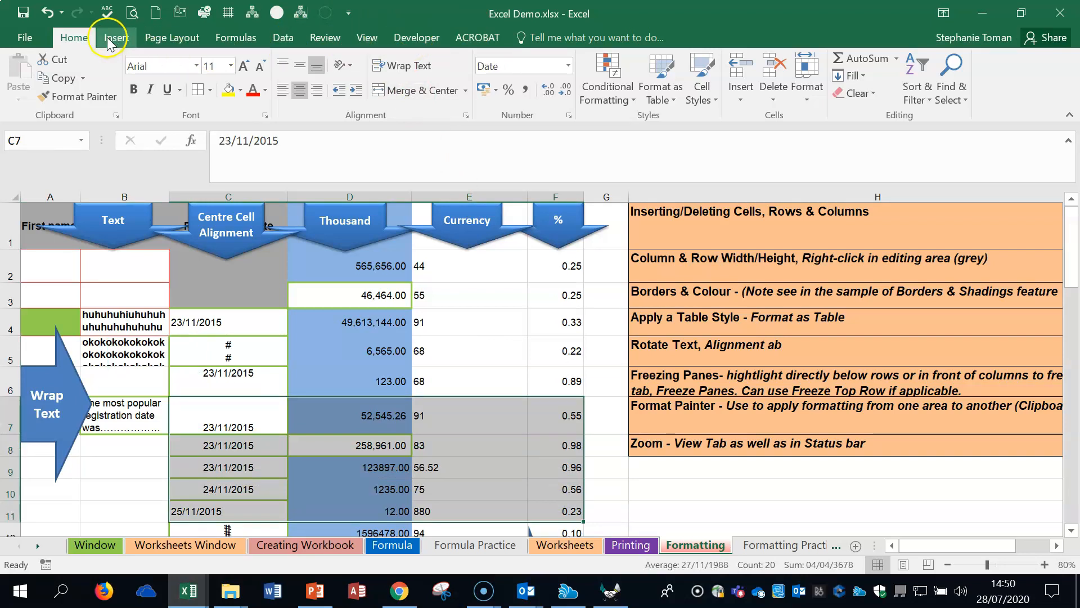
pyautogui.click(674, 100)
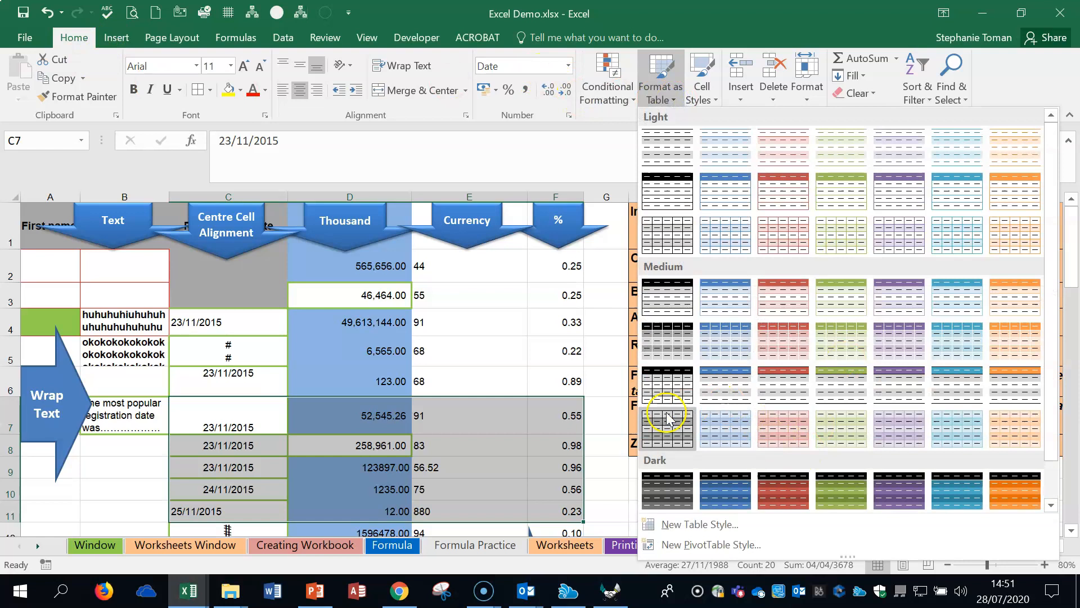
pyautogui.click(666, 387)
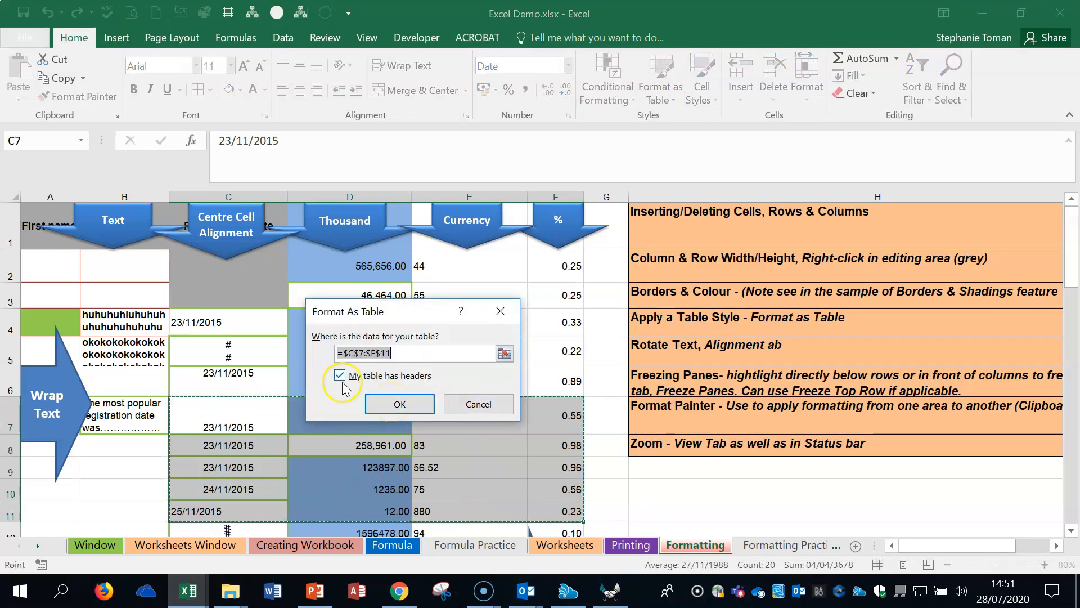
pyautogui.click(398, 403)
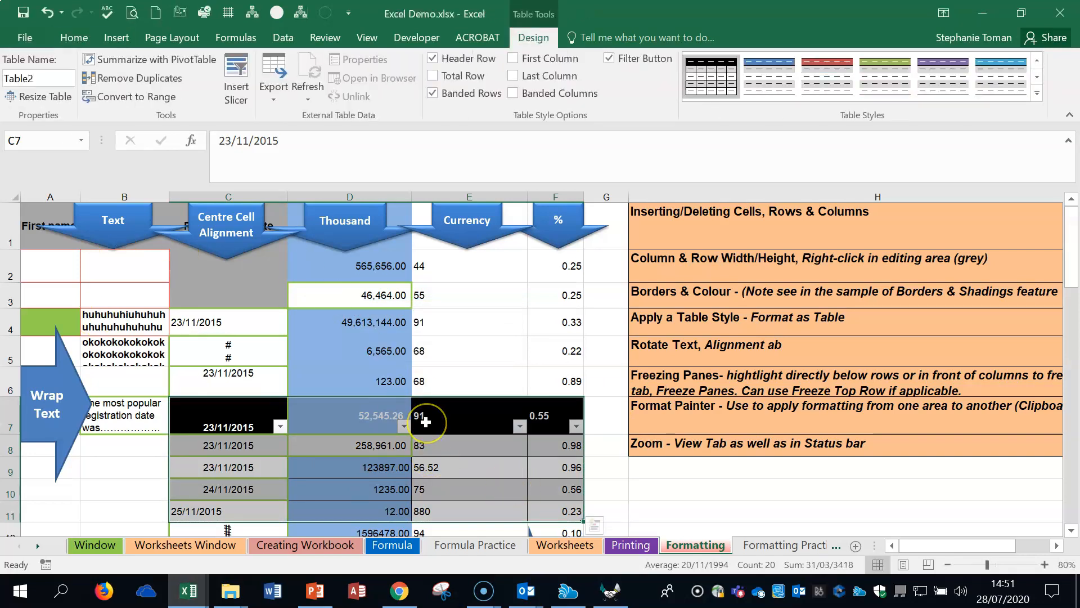
pyautogui.click(47, 12)
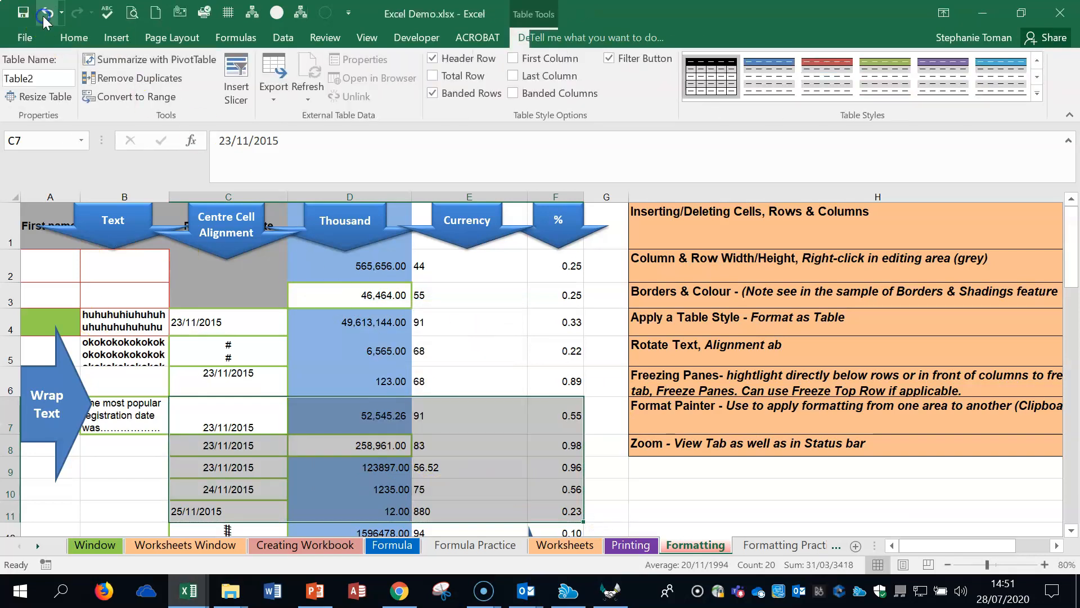
# Step: Try the Vertical Text and Rotate Text Up orientations on cell B4, and settle on Rotate Text Down
pyautogui.click(767, 359)
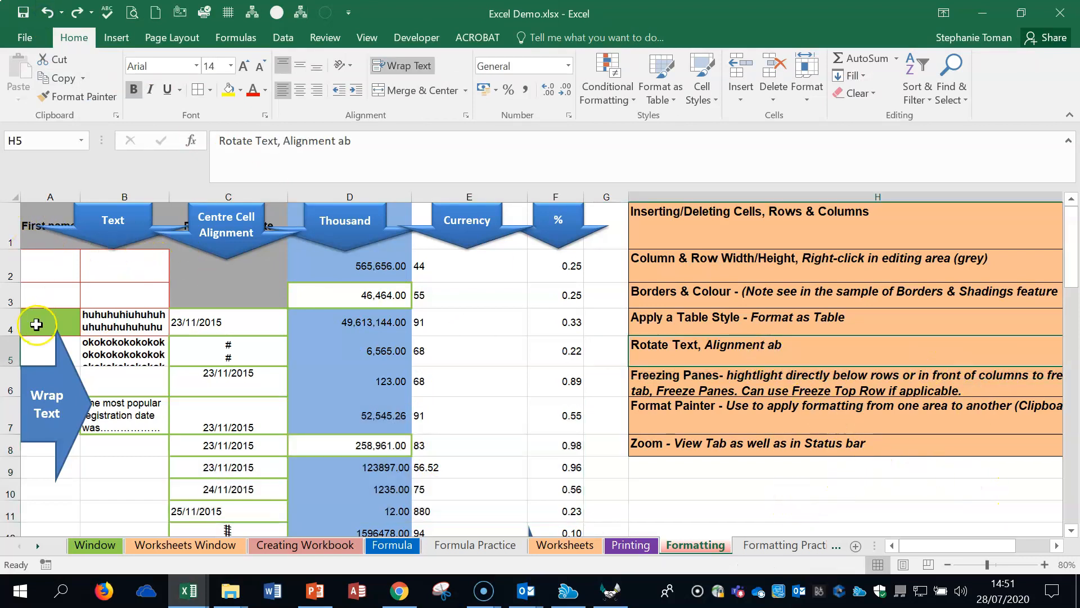
pyautogui.click(103, 317)
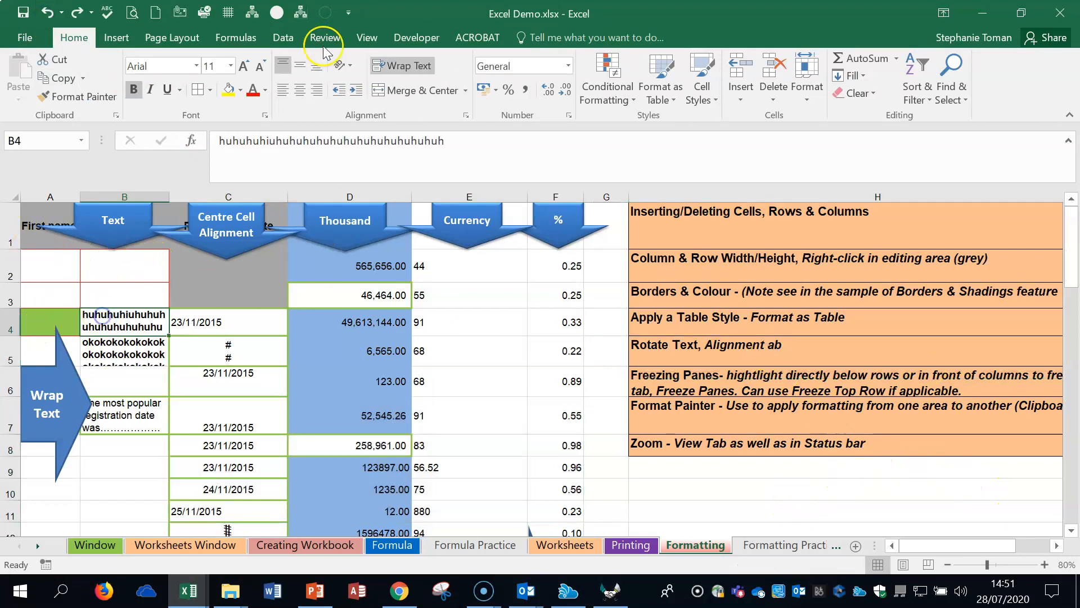
pyautogui.click(351, 66)
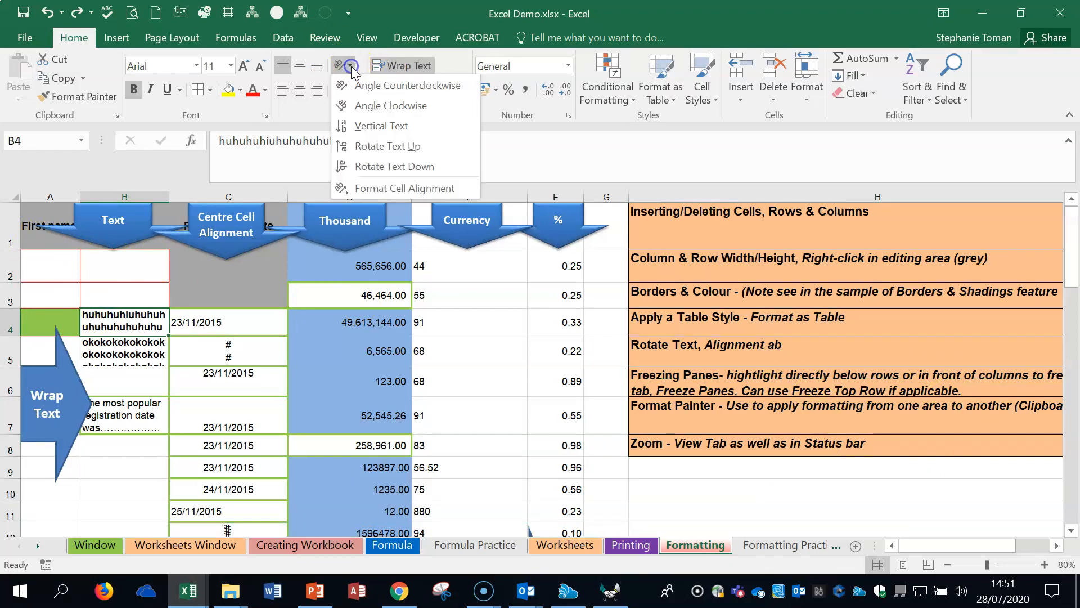
pyautogui.click(371, 126)
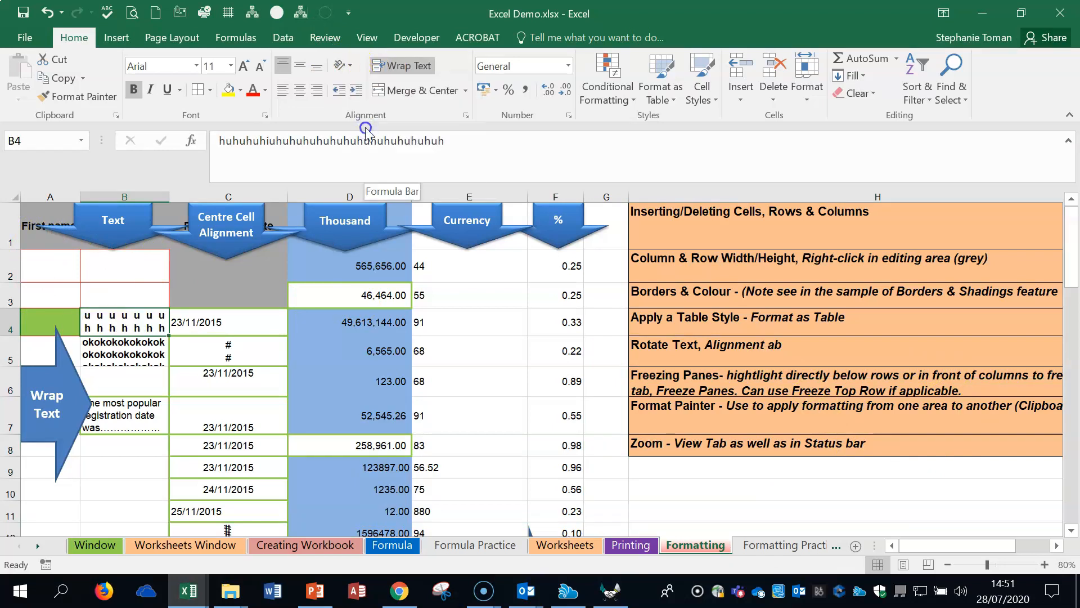
pyautogui.click(352, 66)
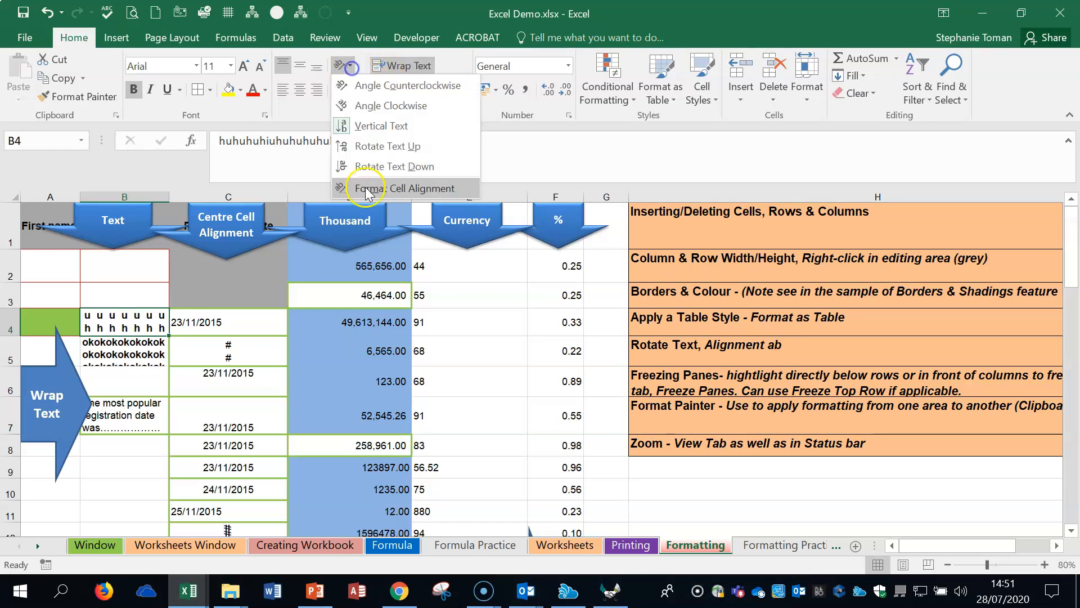
pyautogui.click(373, 146)
pyautogui.click(344, 92)
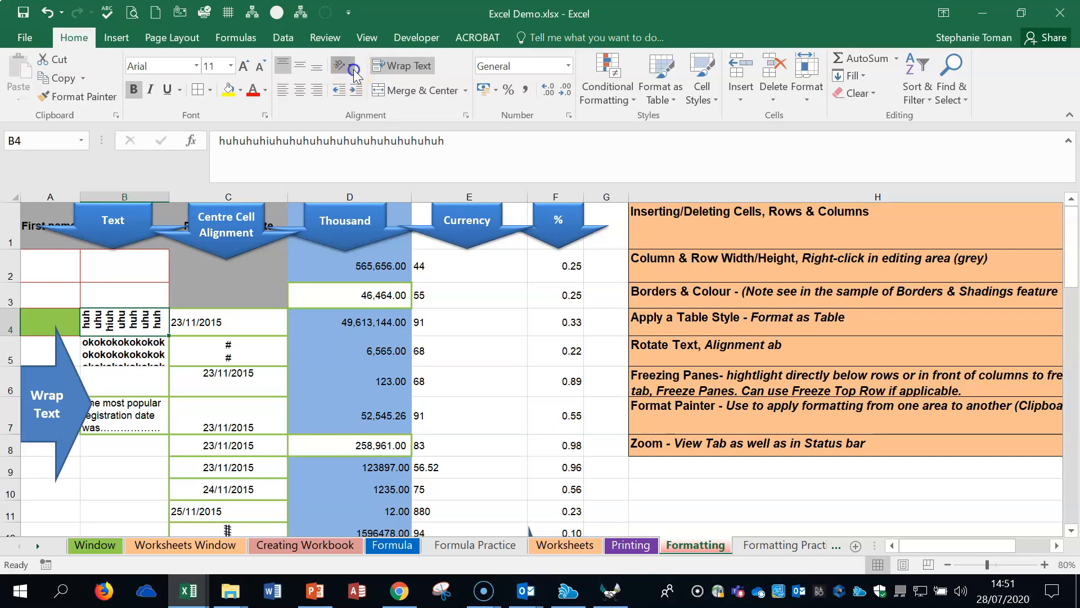
pyautogui.click(354, 69)
pyautogui.click(388, 168)
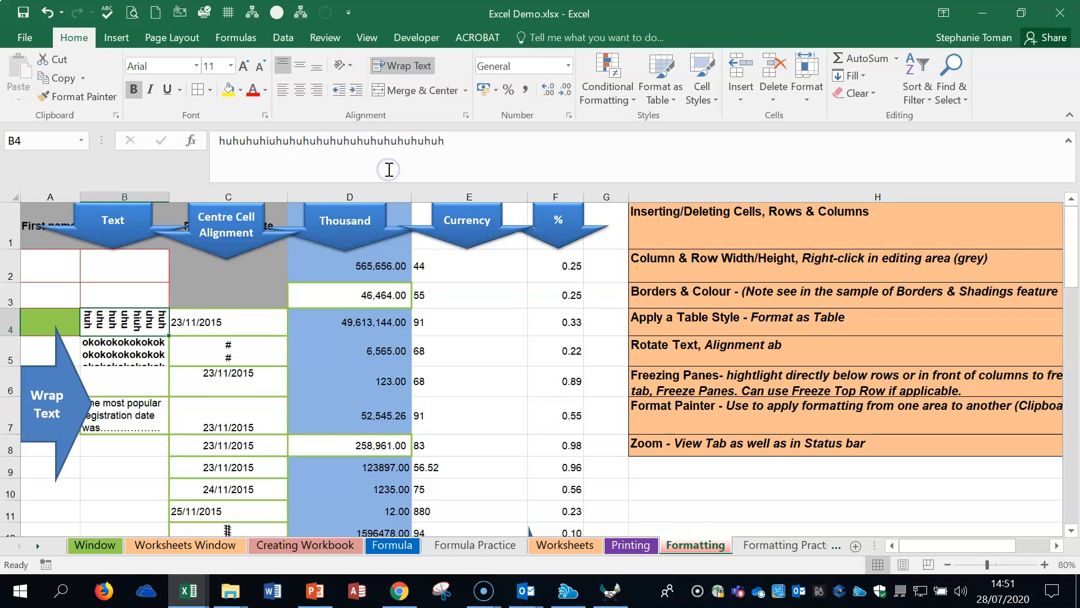
# Step: Freeze the top row of the Formatting sheet with Freeze Top Row
pyautogui.click(770, 382)
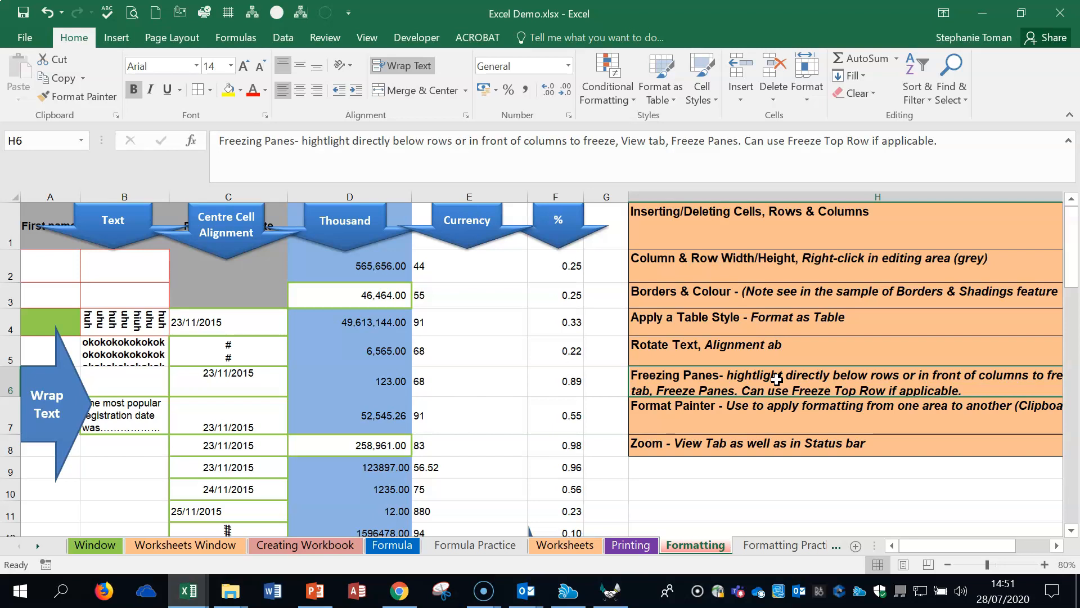
pyautogui.click(11, 272)
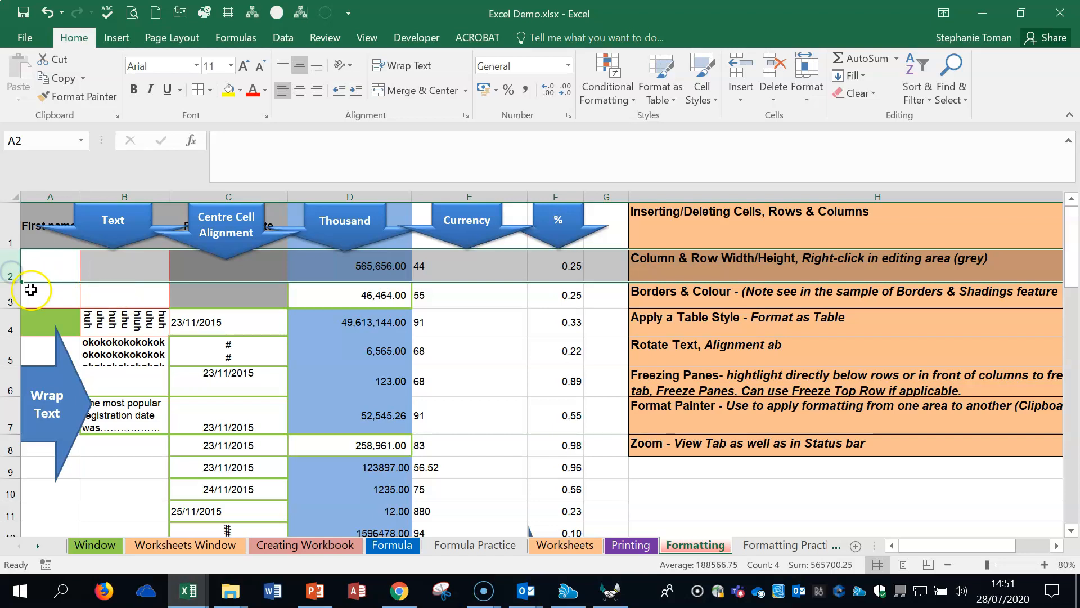
pyautogui.click(56, 271)
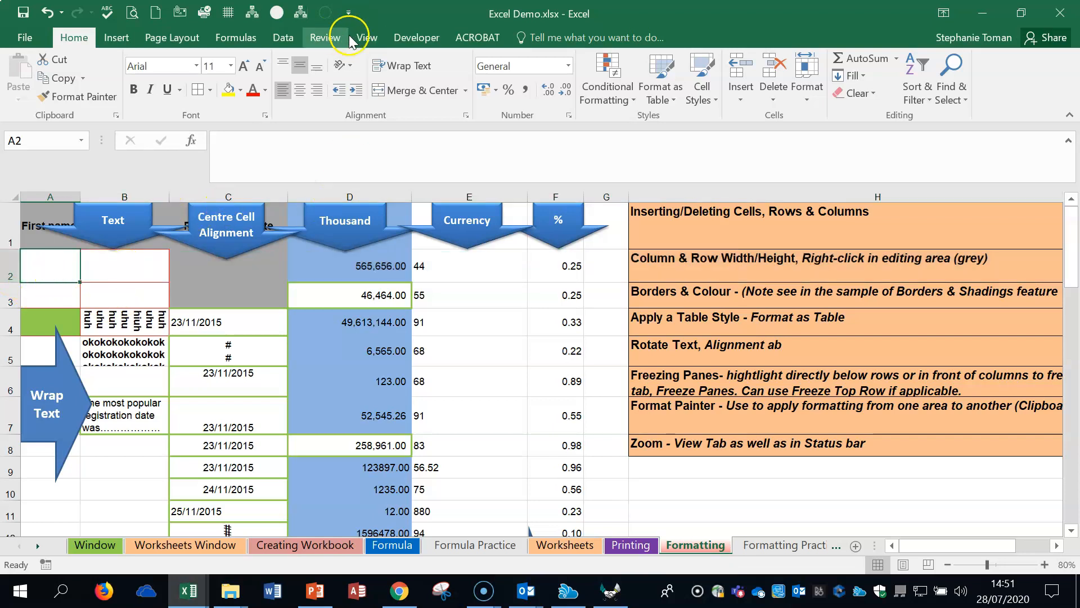
pyautogui.click(365, 38)
pyautogui.click(521, 99)
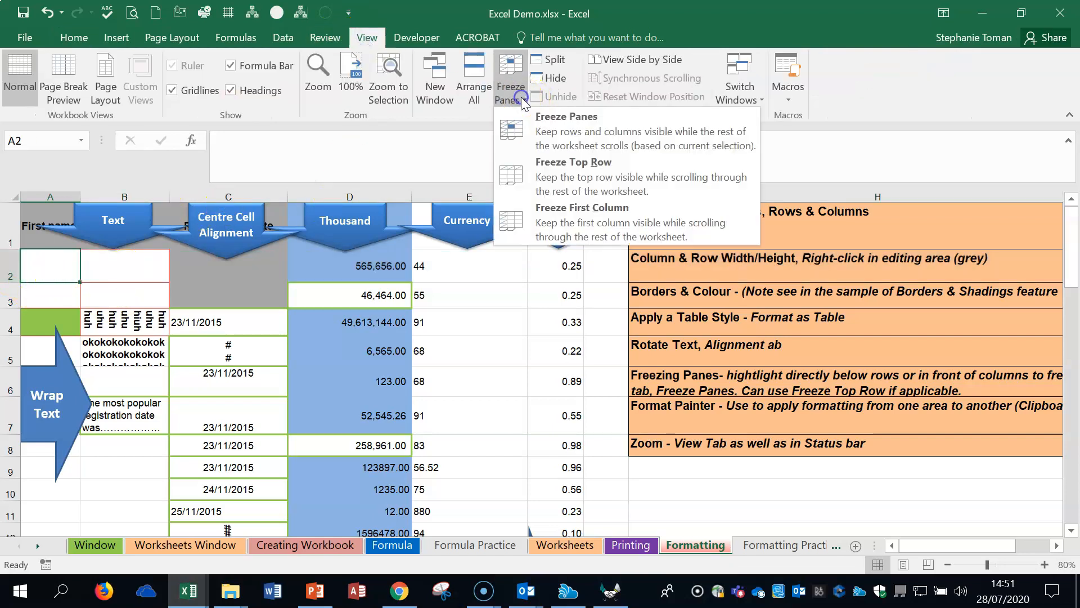
pyautogui.click(623, 186)
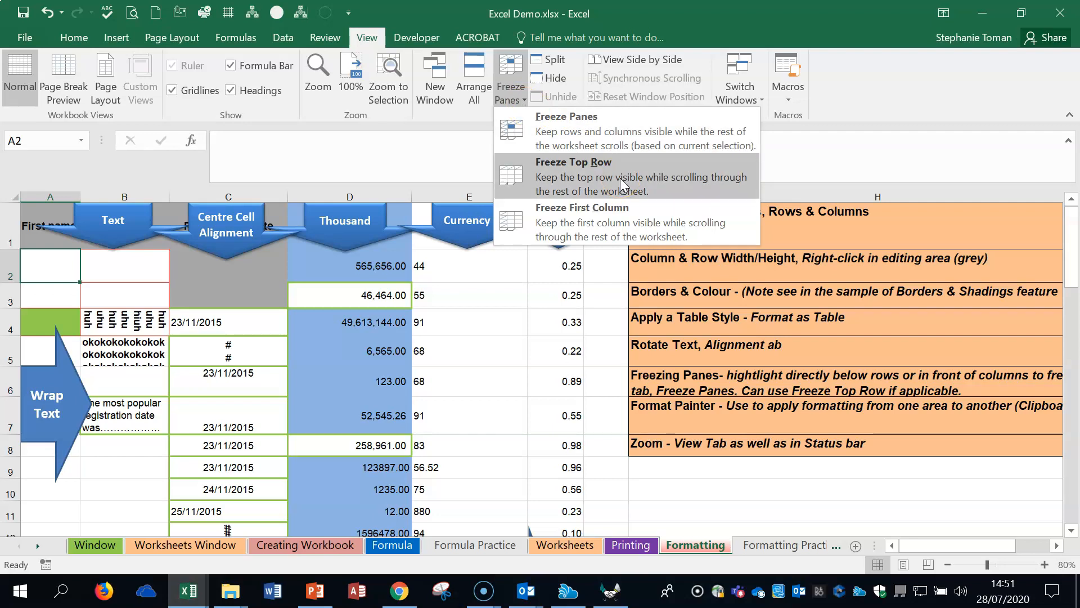
pyautogui.click(620, 178)
# Step: Test the frozen top row against the scrolling data, and unfreeze the panes
pyautogui.scroll(-2, 515, 329)
pyautogui.scroll(2, 515, 329)
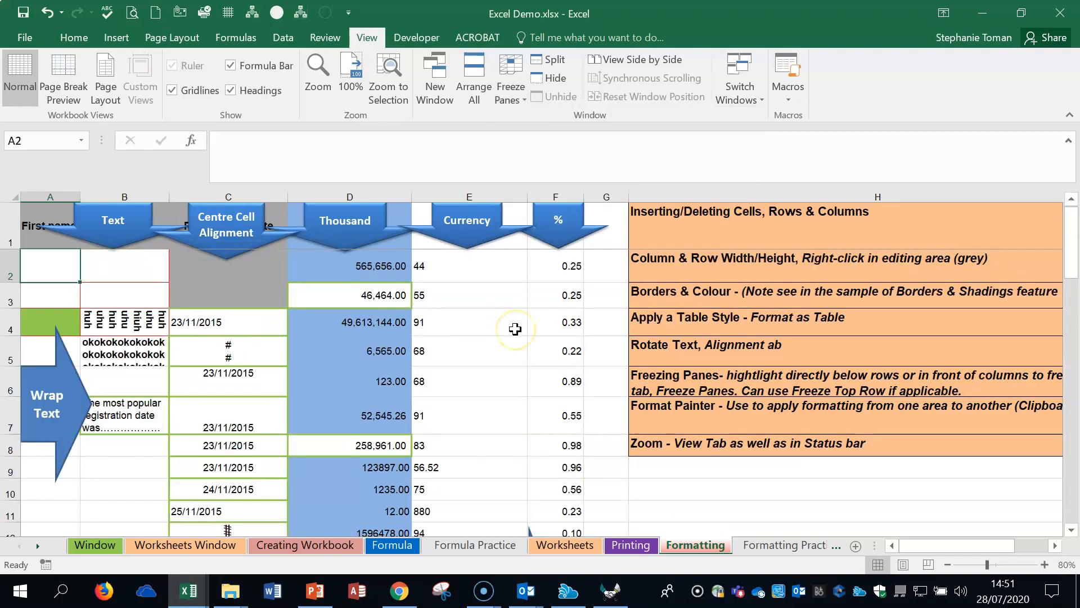
pyautogui.scroll(-1, 515, 329)
pyautogui.scroll(1, 517, 330)
pyautogui.click(510, 90)
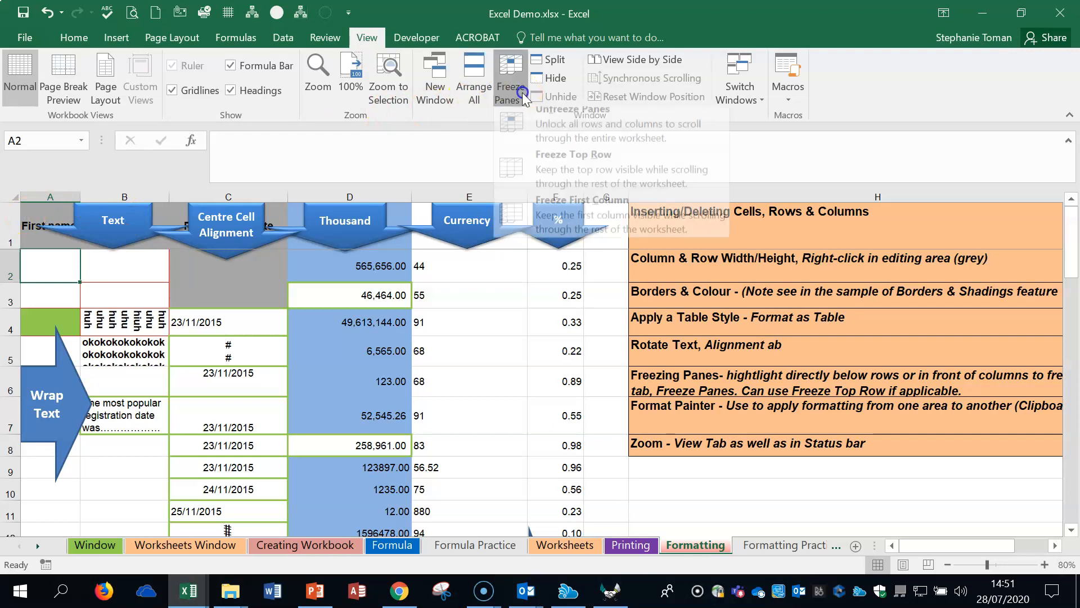
pyautogui.click(580, 126)
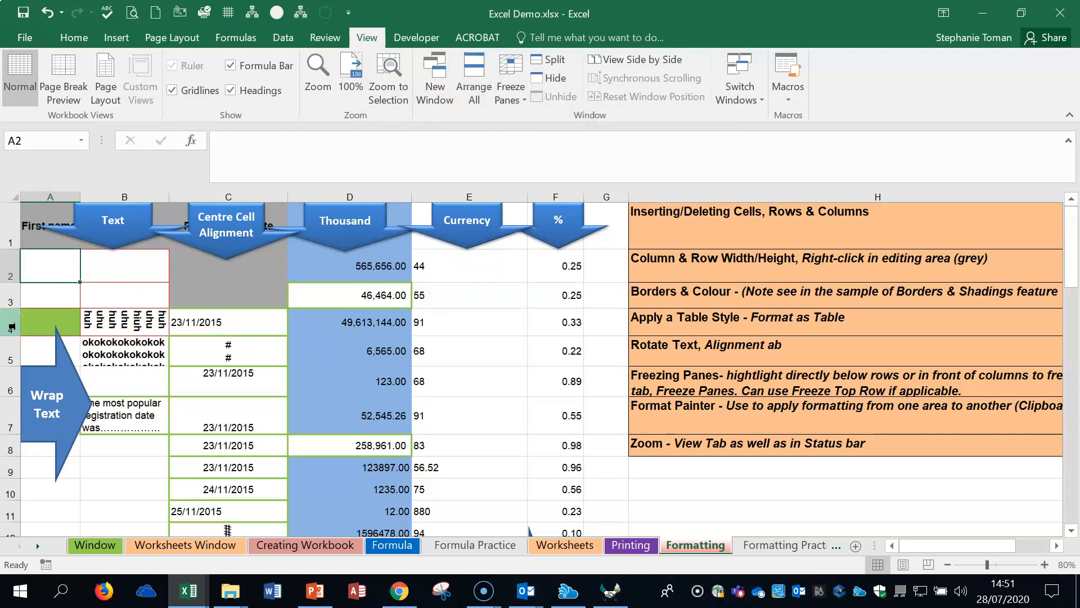
# Step: Freeze the rows above row 4, and unfreeze the panes after testing them against the scrolling data
pyautogui.click(11, 326)
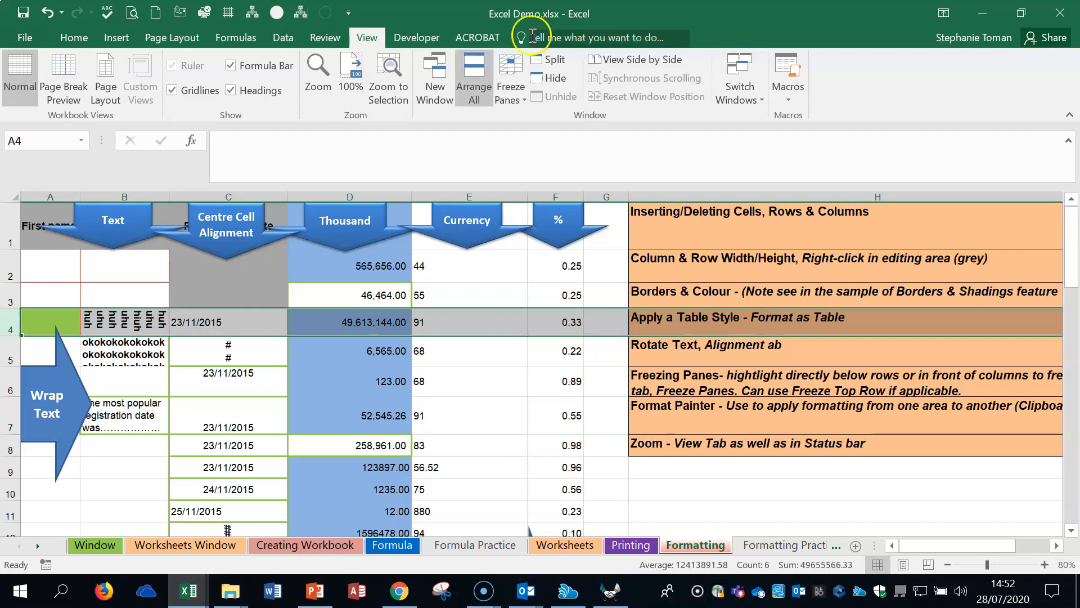
pyautogui.click(514, 96)
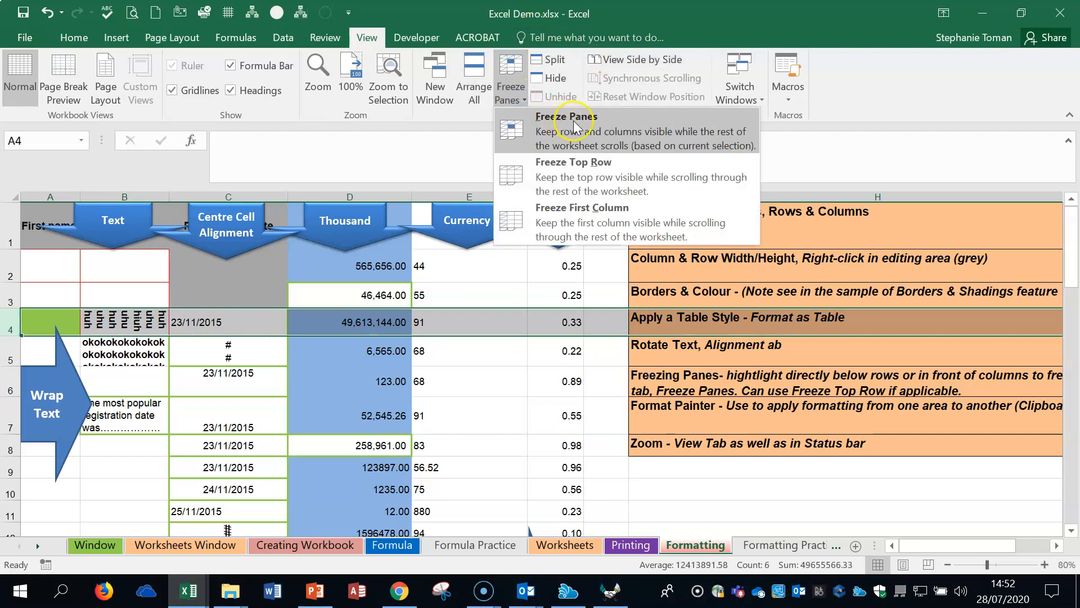
pyautogui.click(573, 125)
pyautogui.scroll(-13, 506, 263)
pyautogui.scroll(13, 506, 263)
pyautogui.scroll(-13, 506, 262)
pyautogui.scroll(13, 506, 263)
pyautogui.scroll(-13, 506, 262)
pyautogui.scroll(13, 507, 263)
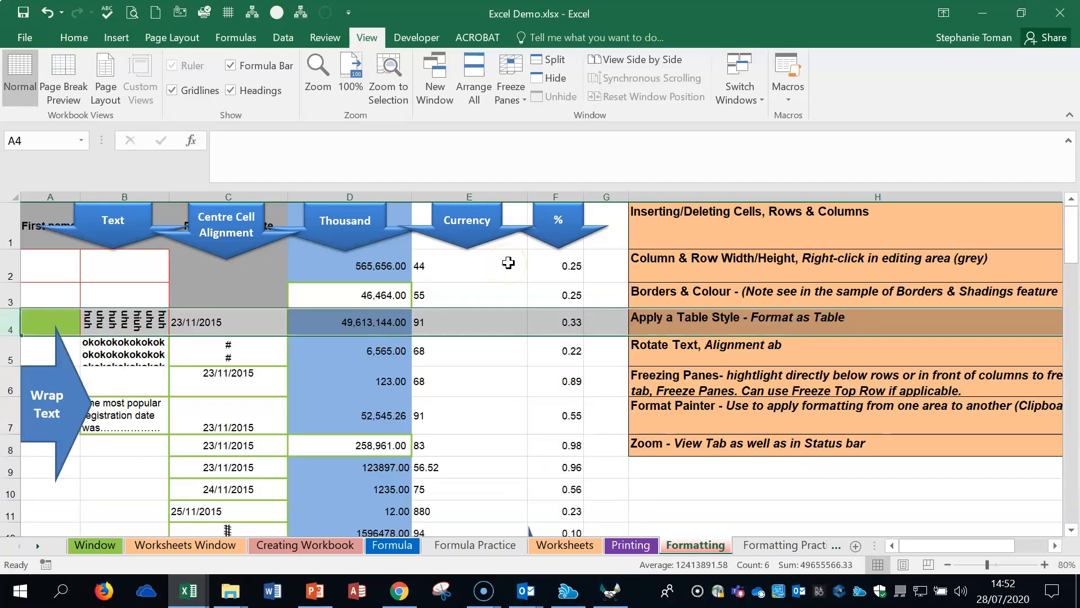
pyautogui.click(510, 93)
pyautogui.click(559, 125)
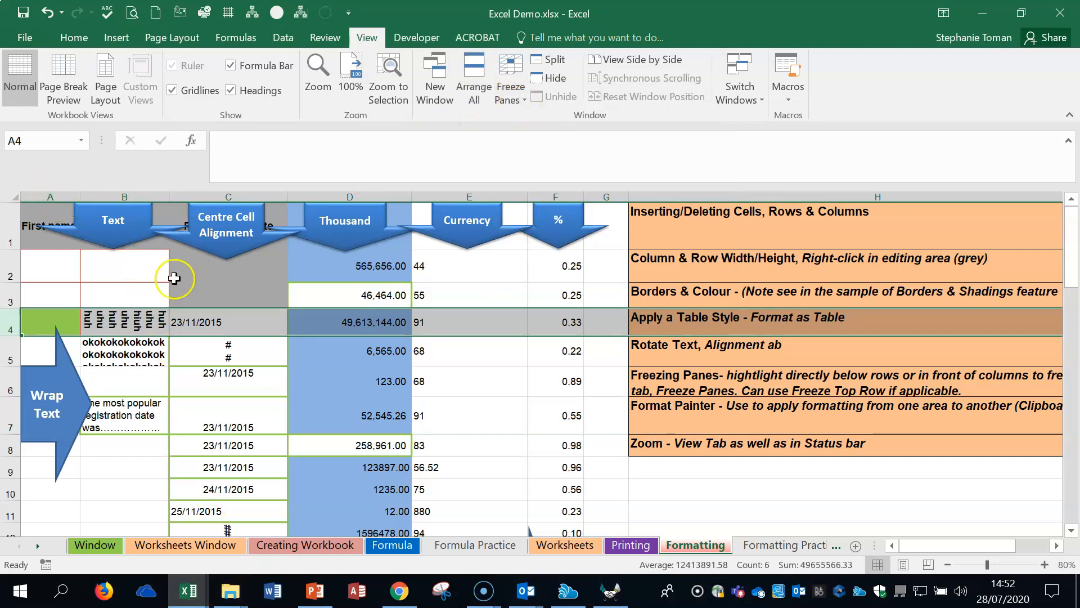
# Step: Freeze the first column with Freeze First Column, and unfreeze the panes after testing it horizontally
pyautogui.click(52, 266)
pyautogui.click(512, 99)
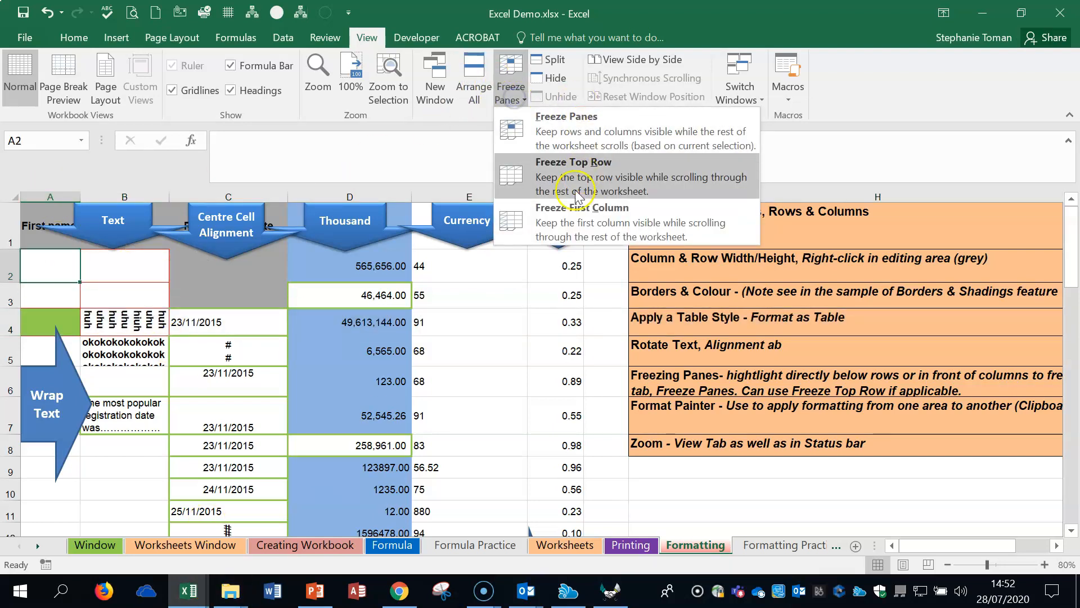
pyautogui.click(583, 225)
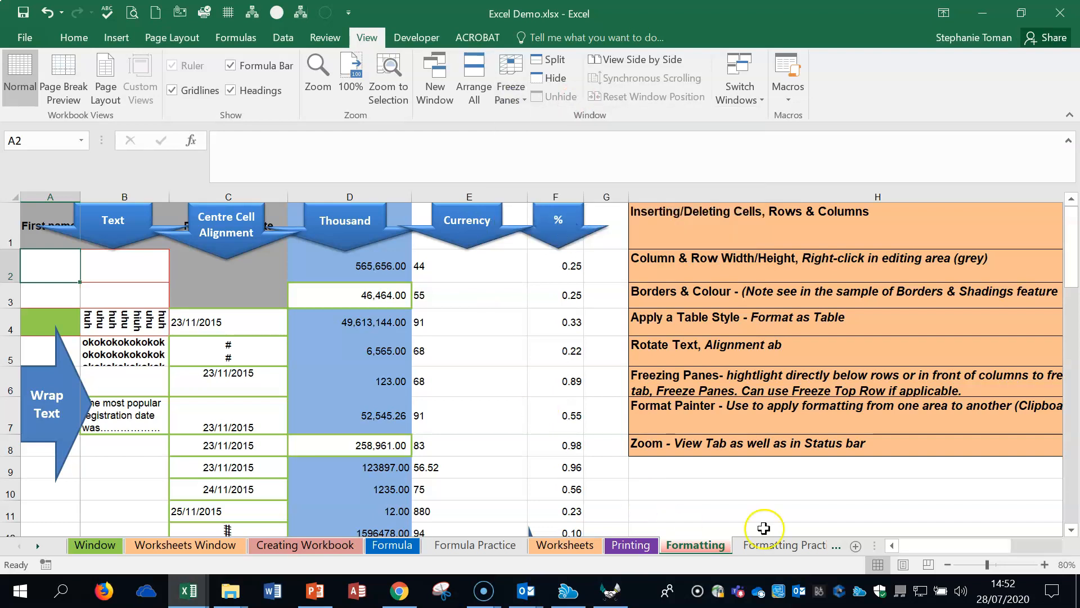
pyautogui.moveTo(923, 549); pyautogui.dragTo(798, 569)
pyautogui.click(509, 90)
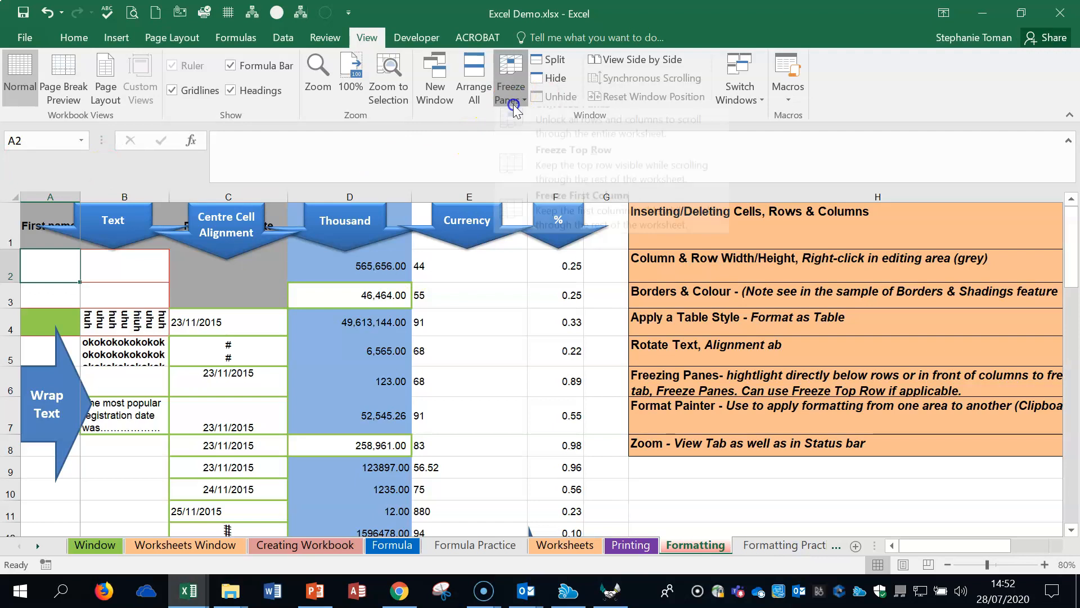
pyautogui.click(562, 121)
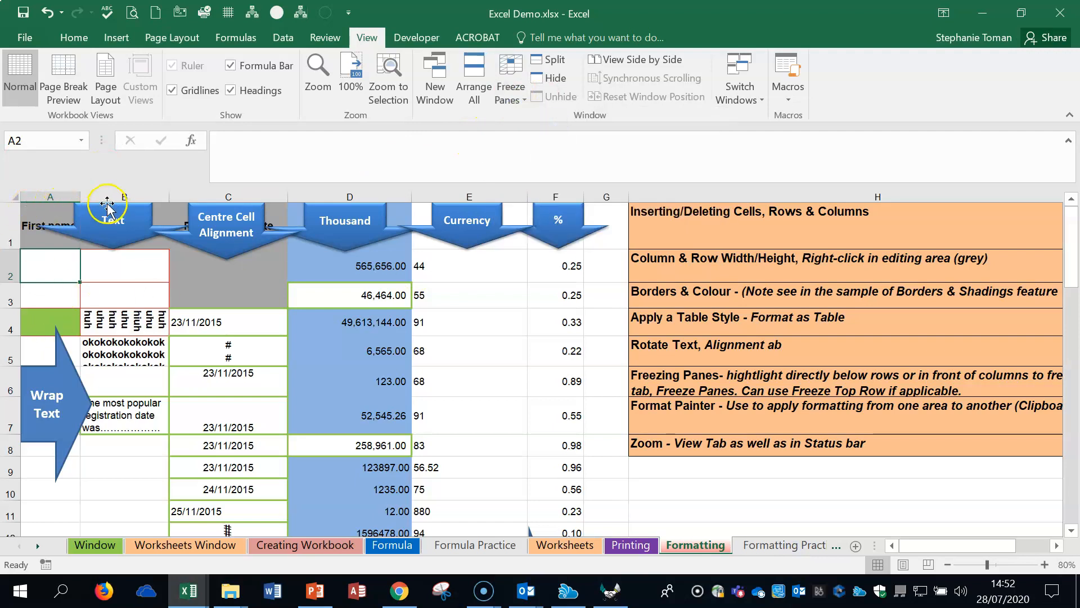
# Step: Try to freeze the columns in front of column C using Freeze First Column, and unfreeze the panes
pyautogui.click(120, 192)
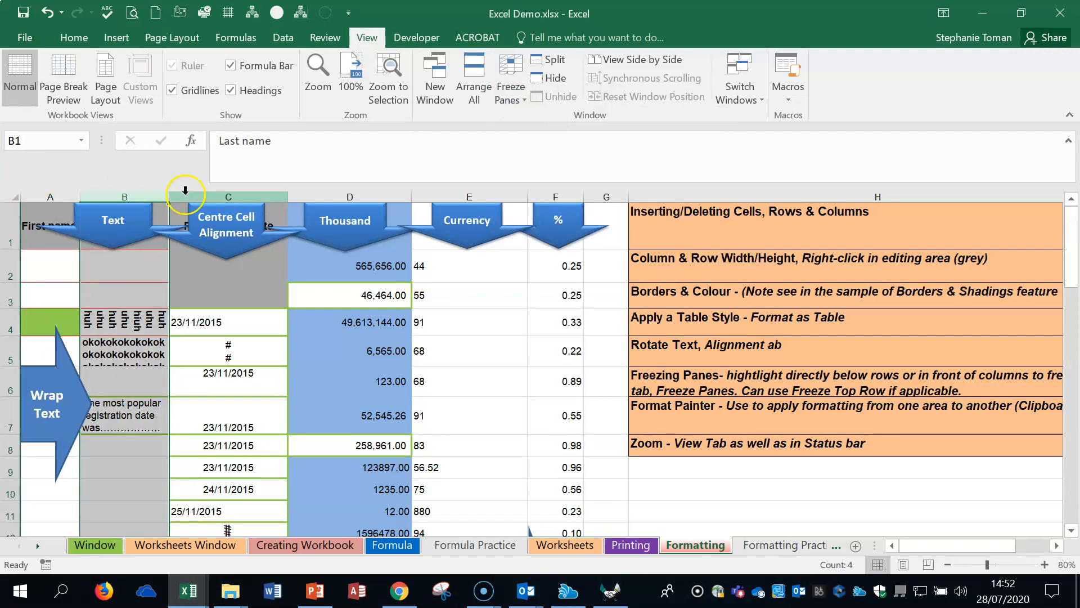
pyautogui.click(228, 195)
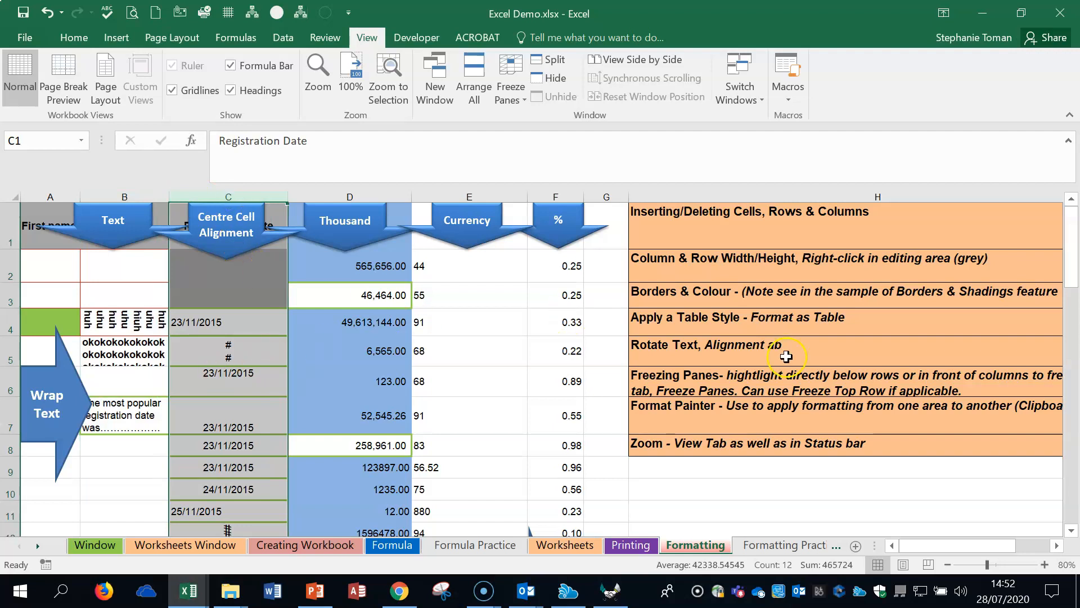
pyautogui.click(499, 90)
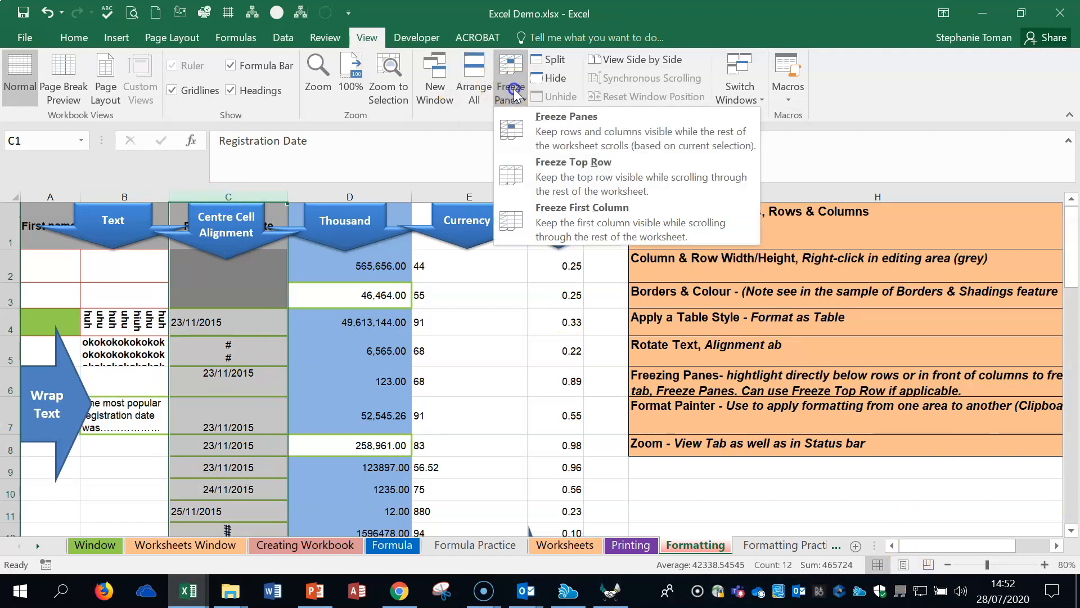
pyautogui.click(579, 218)
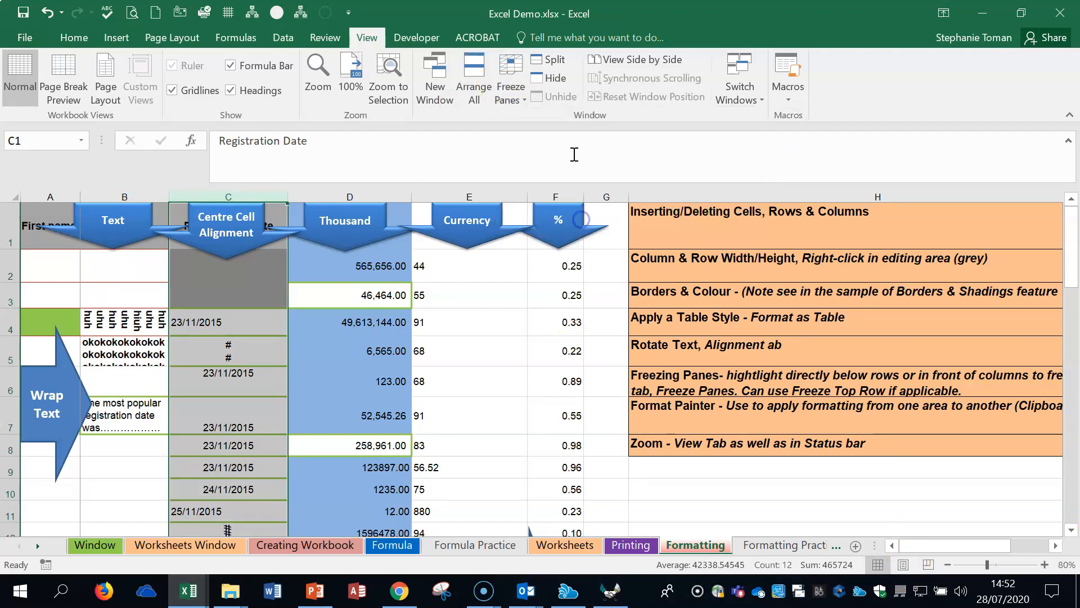
pyautogui.click(511, 90)
pyautogui.click(548, 131)
# Step: Freeze the columns in front of column C with Freeze Panes, and unfreeze them after testing the horizontal scroll
pyautogui.click(522, 100)
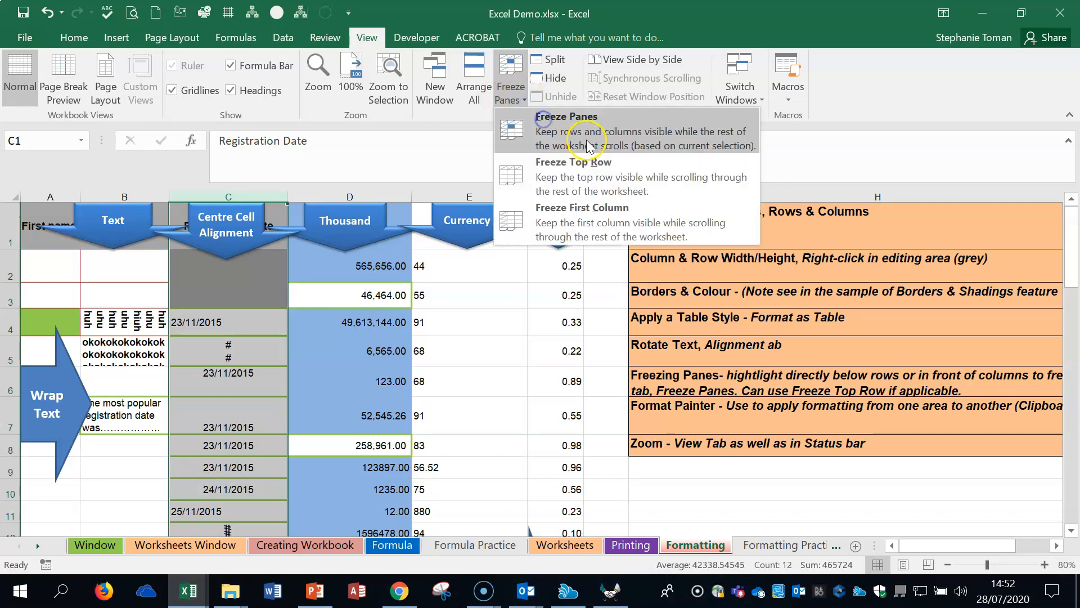
pyautogui.click(548, 129)
pyautogui.moveTo(962, 546)
pyautogui.mouseDown()
pyautogui.moveTo(976, 546)
pyautogui.moveTo(962, 545)
pyautogui.mouseUp()
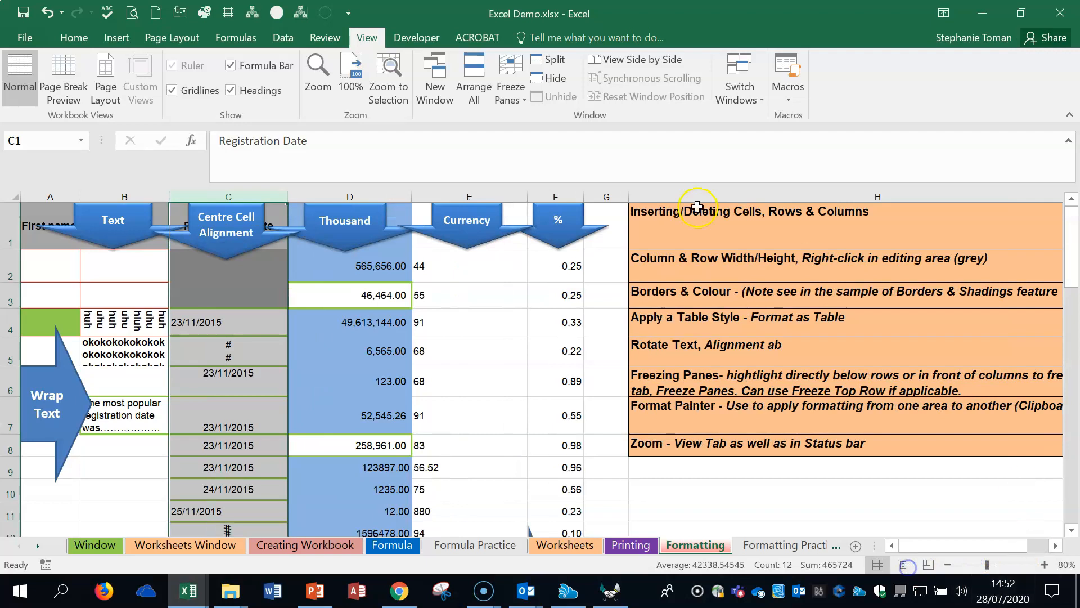
pyautogui.click(522, 100)
pyautogui.click(549, 131)
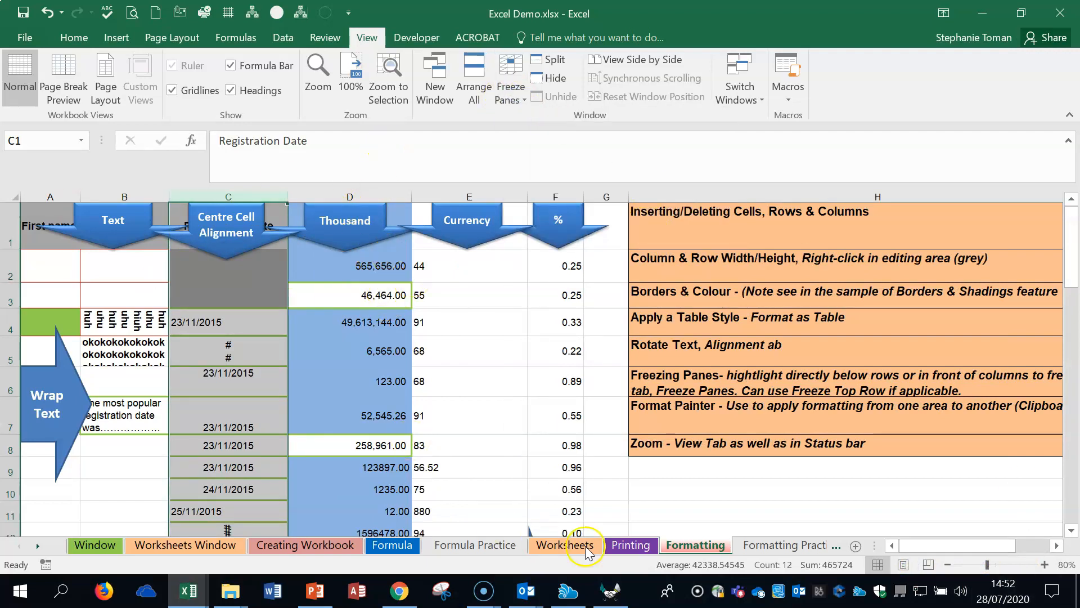
# Step: Freeze row 1 and column A together from cell B2, and test them by moving through the data in both directions
pyautogui.click(43, 265)
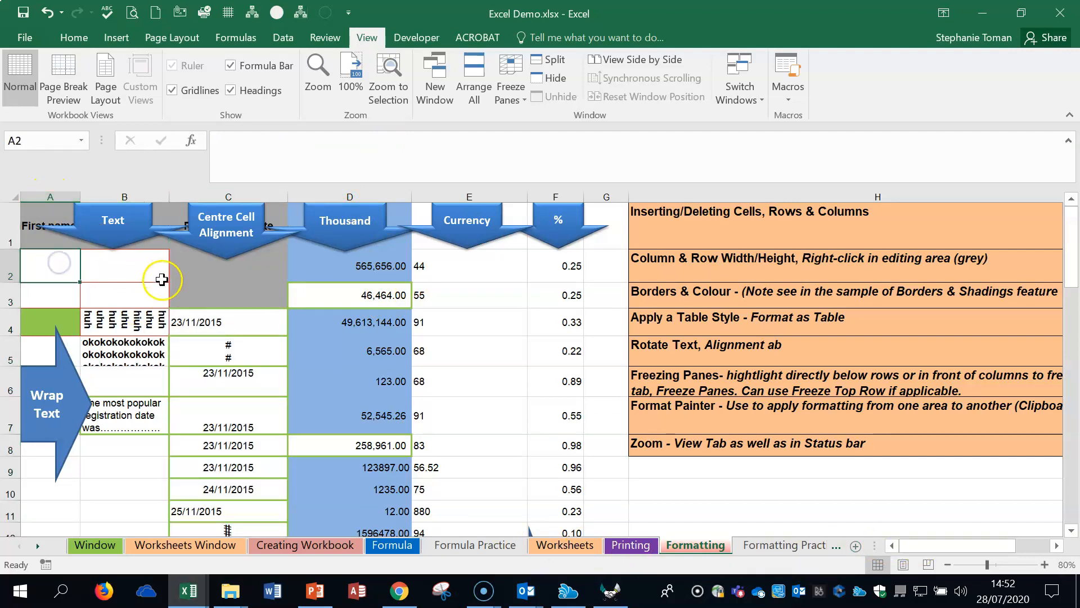
pyautogui.click(125, 268)
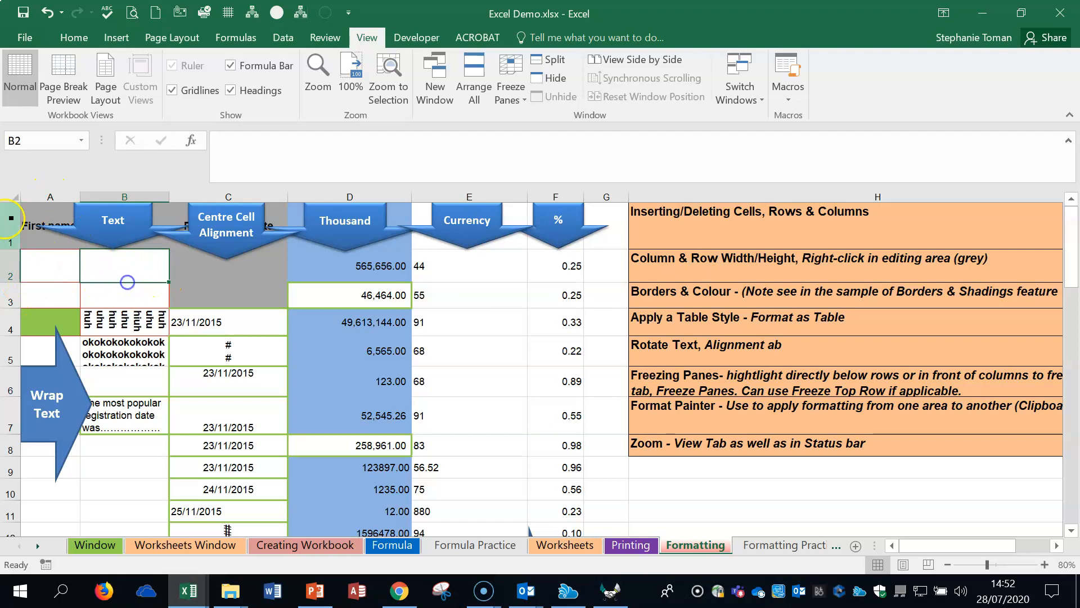
pyautogui.click(11, 224)
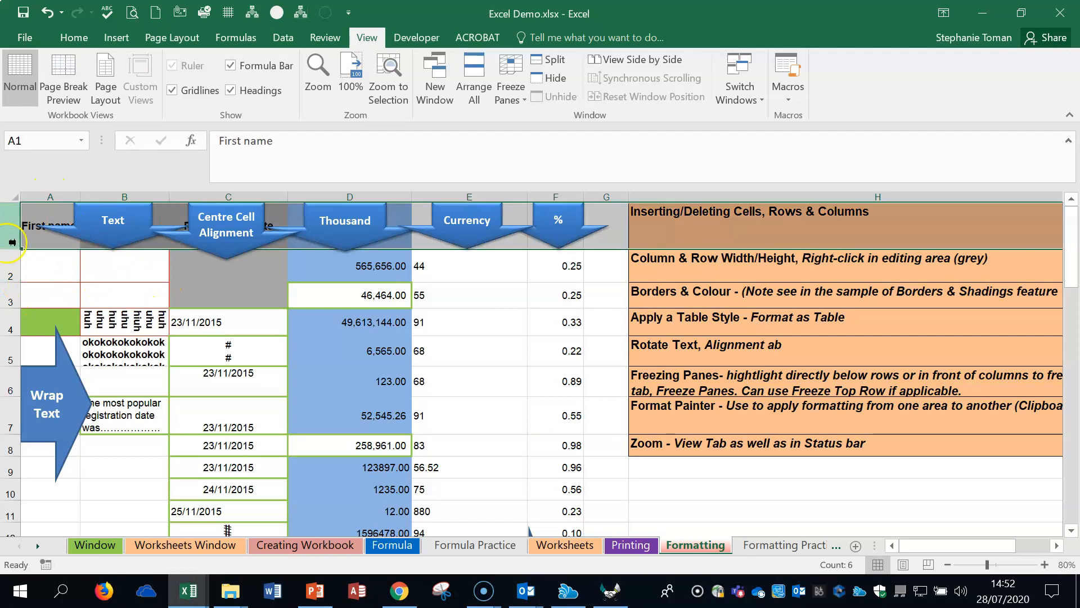
pyautogui.click(41, 196)
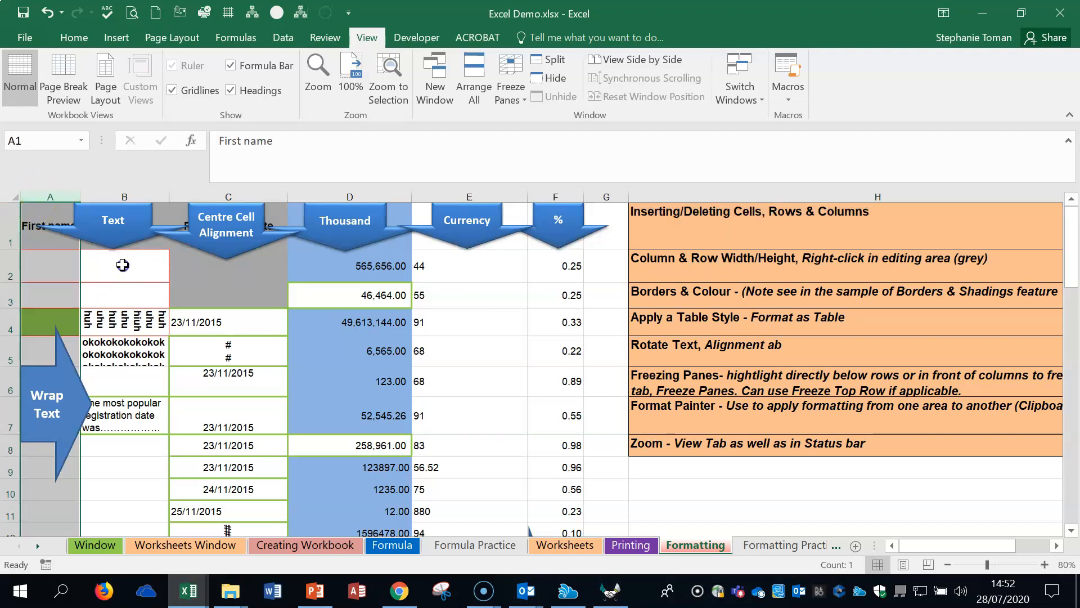
pyautogui.click(123, 265)
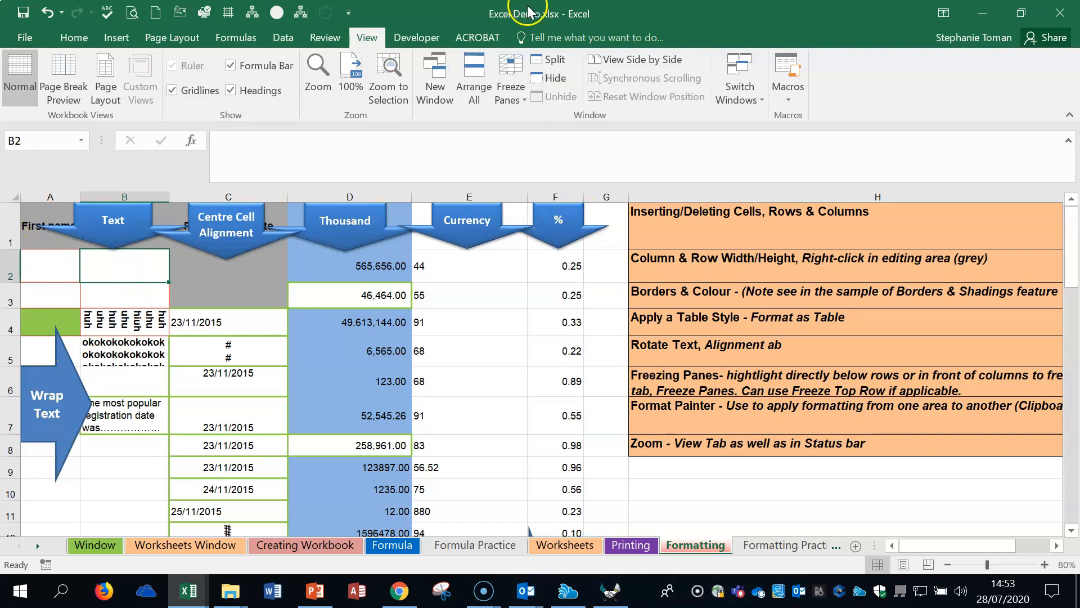
pyautogui.click(510, 90)
pyautogui.click(557, 130)
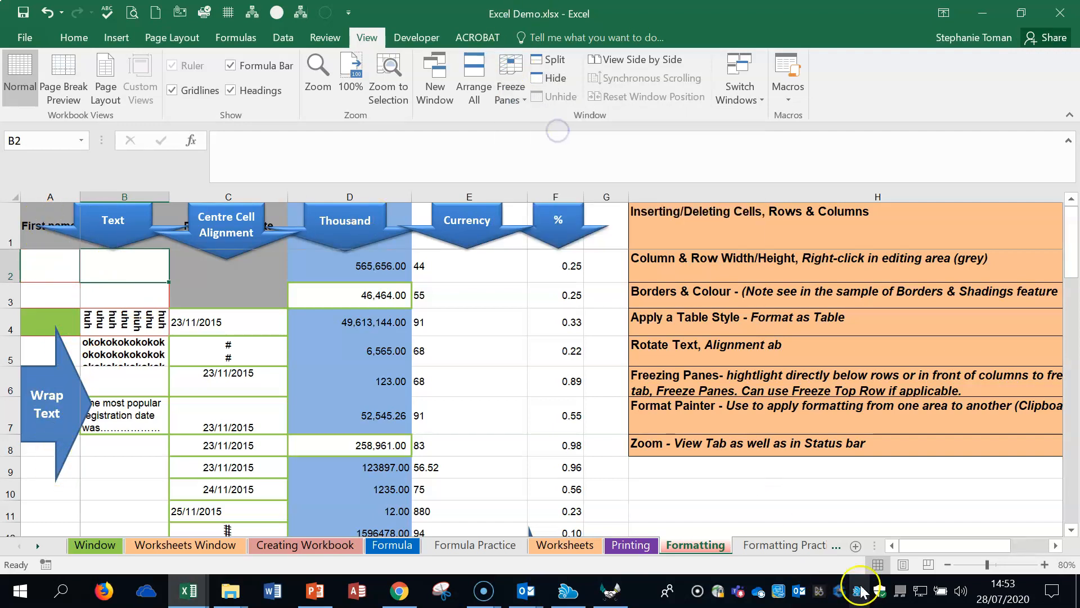
pyautogui.moveTo(968, 546); pyautogui.dragTo(1001, 549)
pyautogui.scroll(-14, 642, 444)
pyautogui.hotkey('ctrl', 'Home')
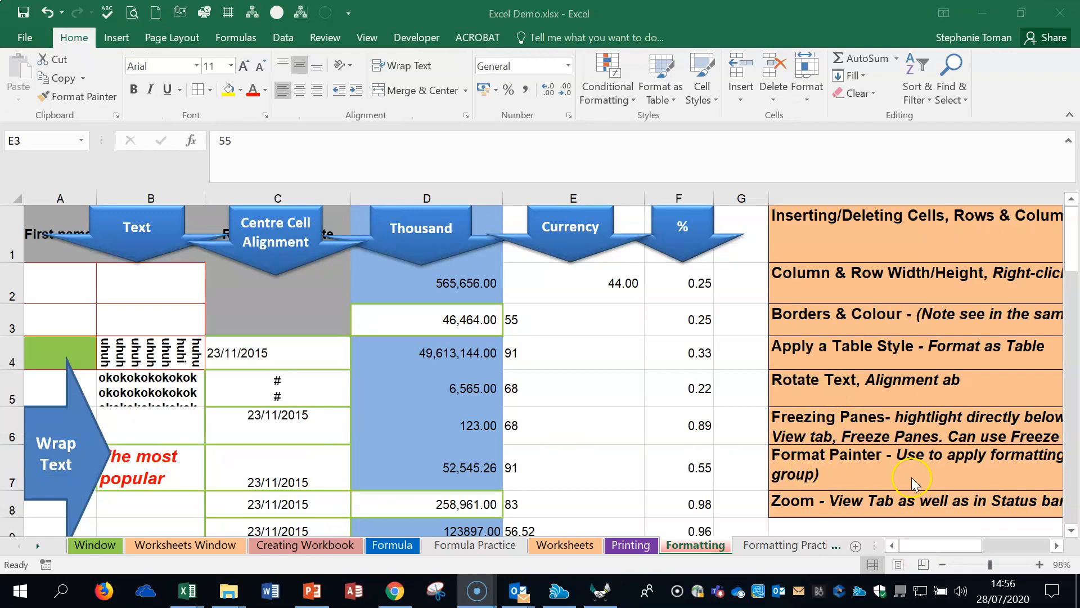
# Step: Copy the formatting of cell B7 to cell B5 with Format Painter
pyautogui.click(150, 464)
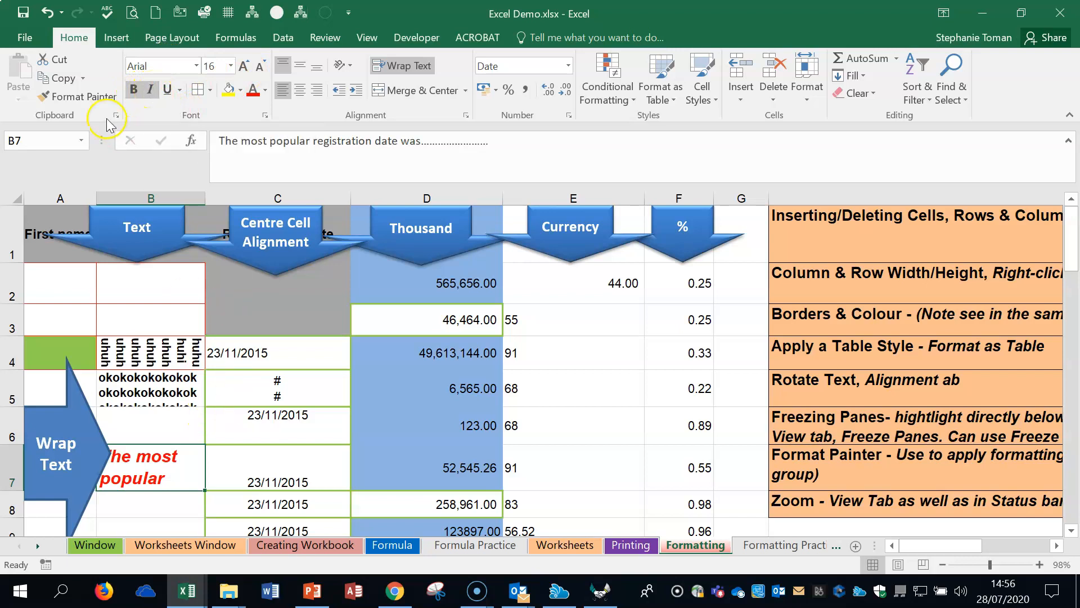
pyautogui.click(79, 96)
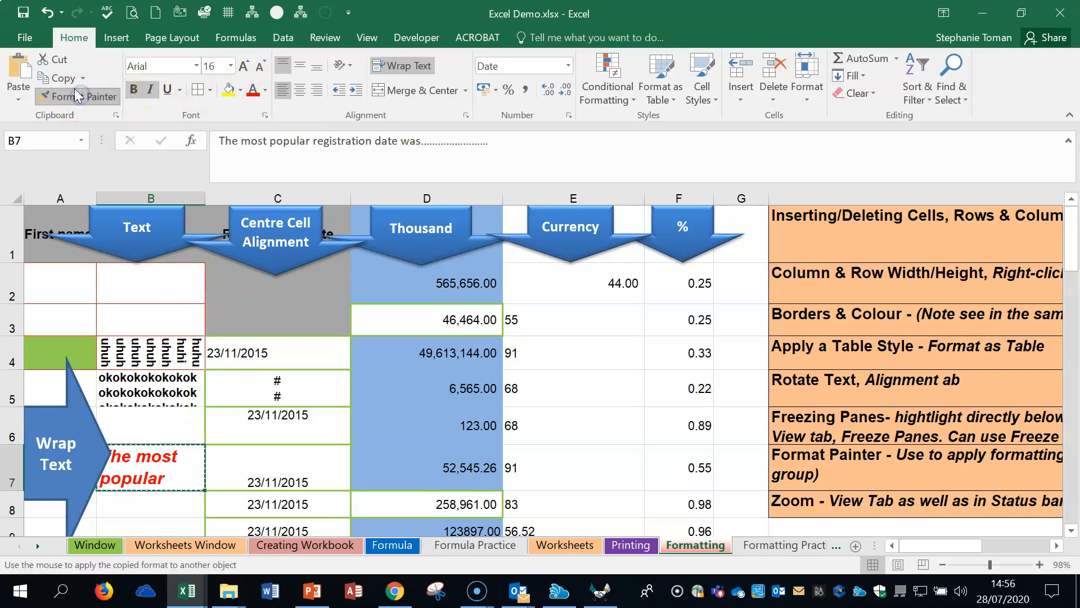
pyautogui.click(173, 394)
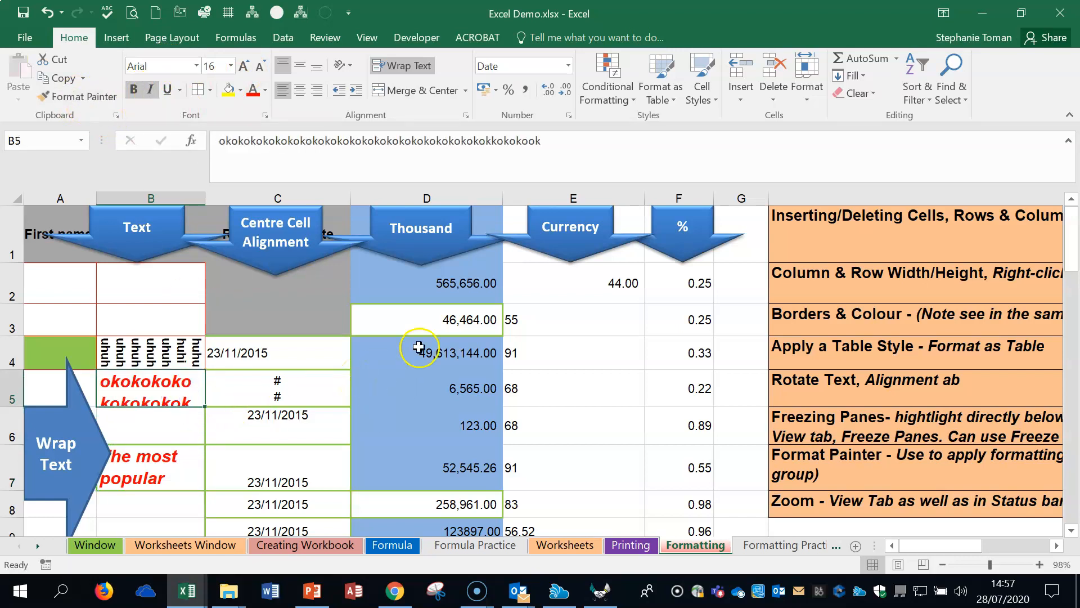
# Step: Lock Format Painter on with cell B7's formatting, apply it to cells D4 and F4, and switch it off
pyautogui.click(161, 478)
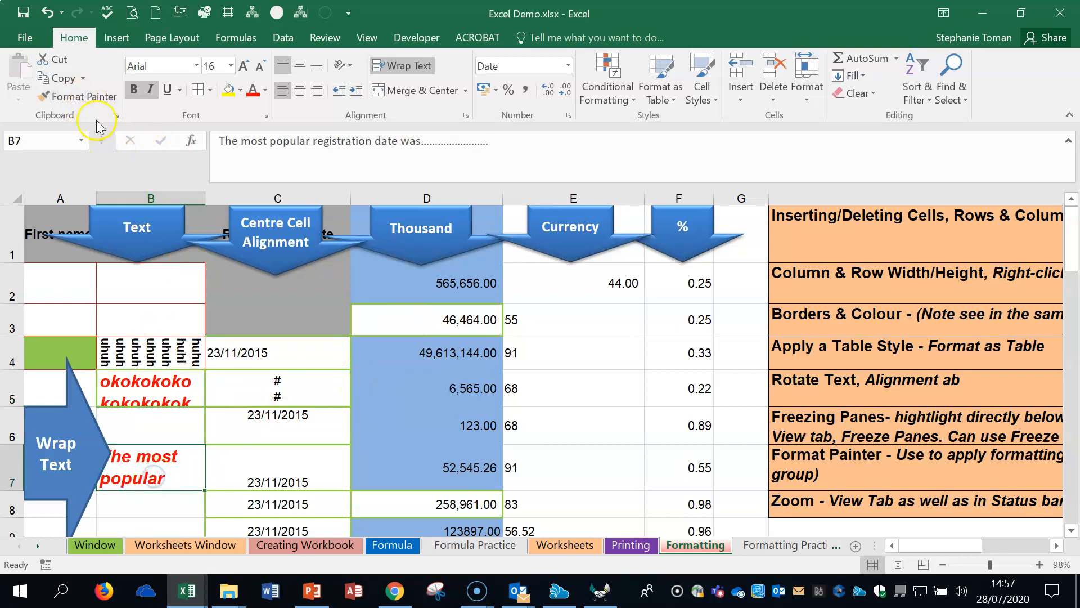
pyautogui.doubleClick(83, 97)
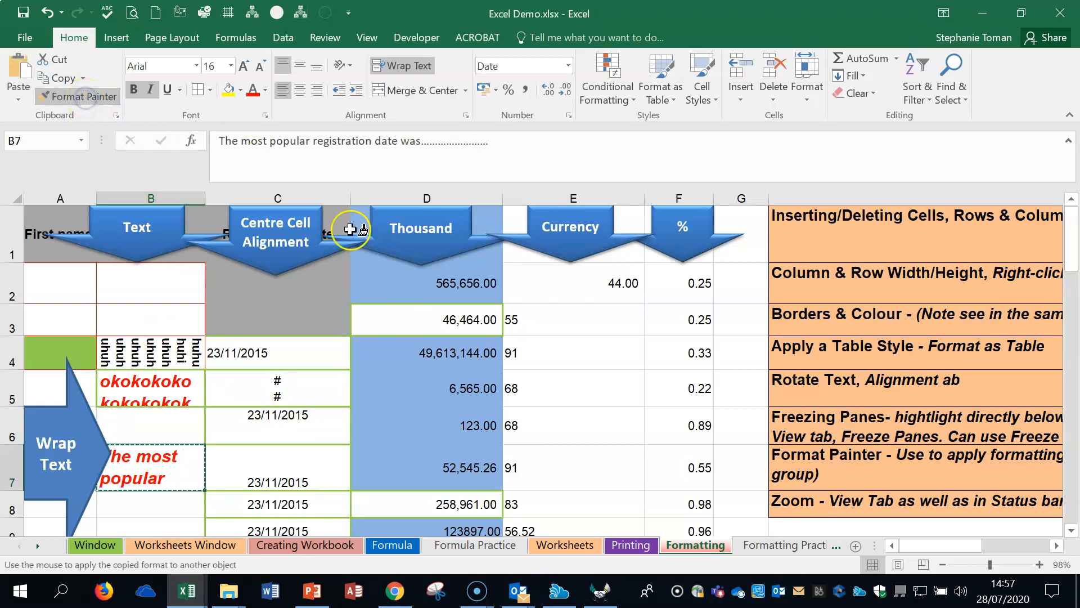
pyautogui.click(435, 355)
pyautogui.click(695, 346)
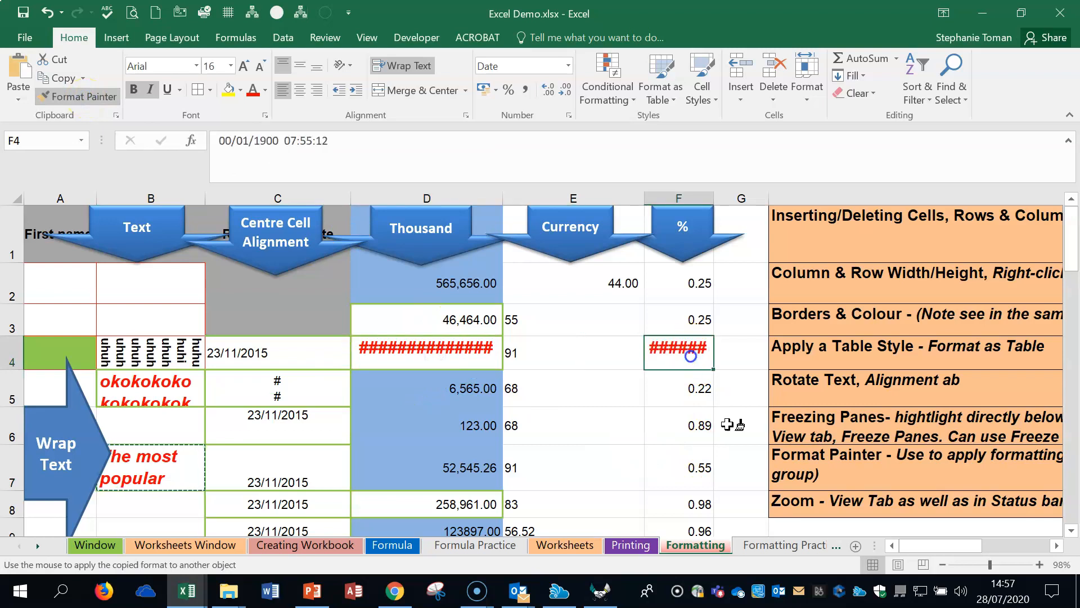
pyautogui.click(79, 97)
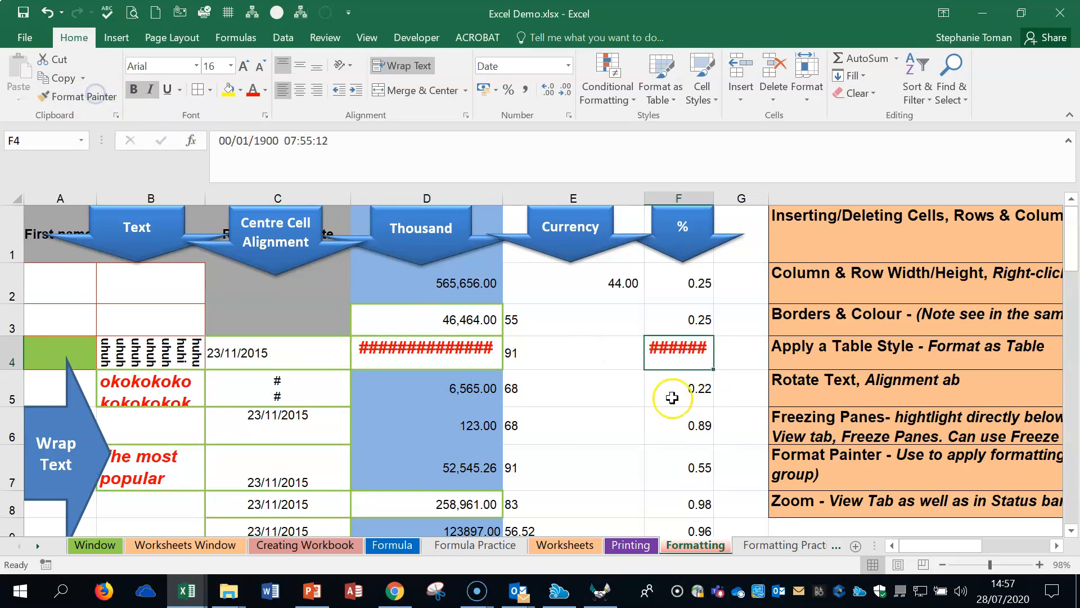
# Step: Undo the Format Painter changes in cells F4, D4 and B5
pyautogui.click(47, 12)
pyautogui.click(47, 13)
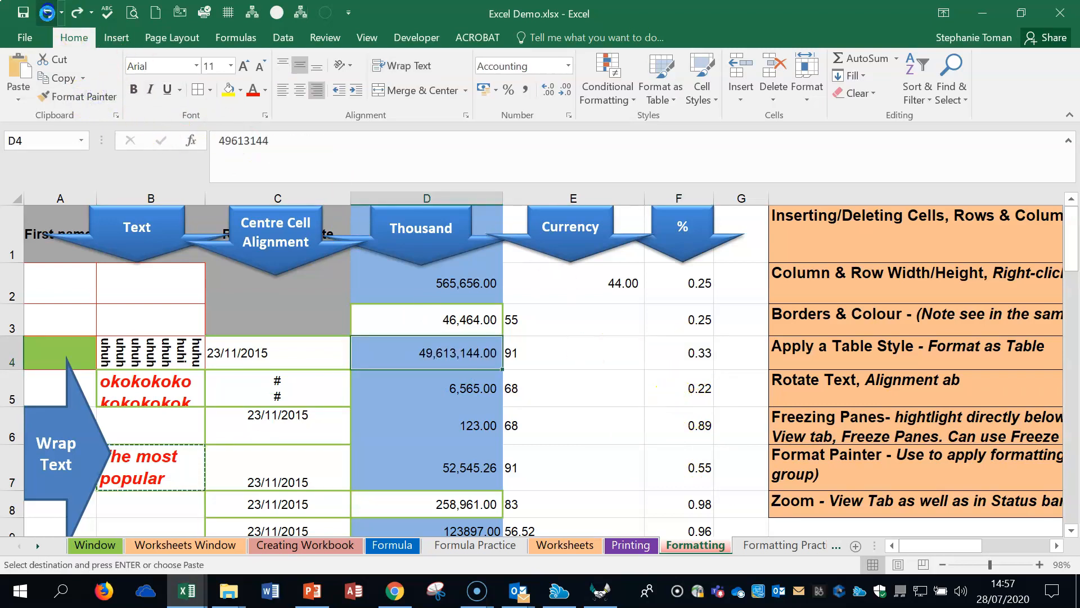
pyautogui.click(48, 12)
pyautogui.click(47, 13)
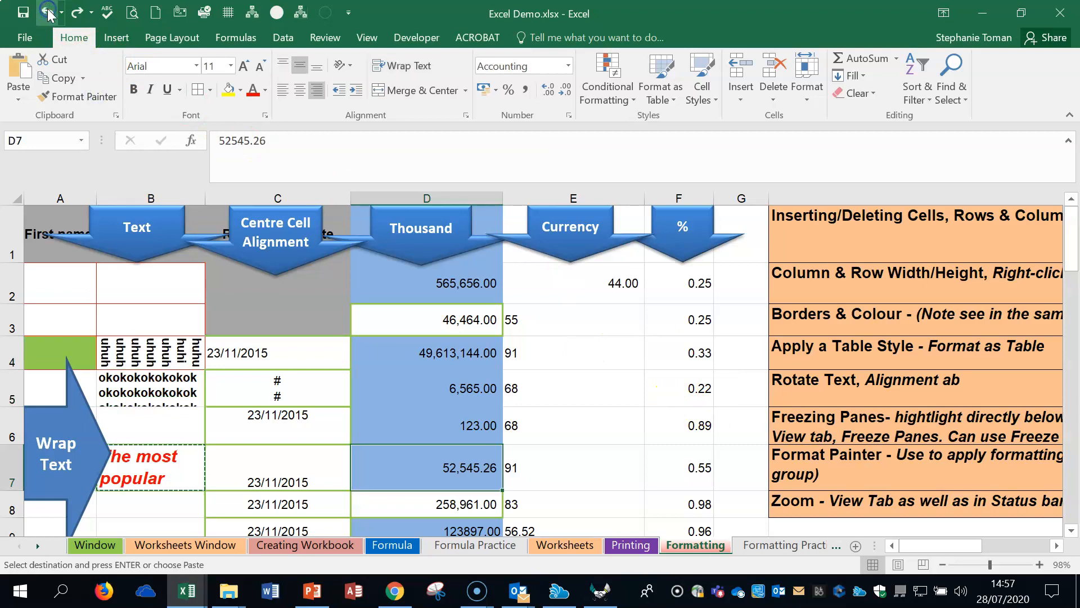
pyautogui.click(594, 411)
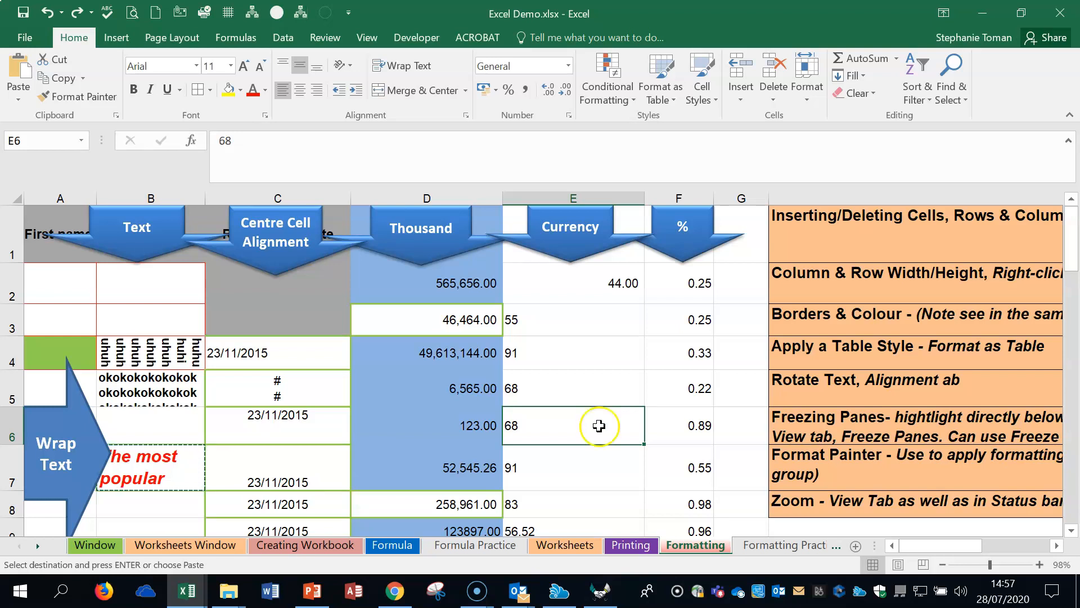
# Step: Zoom the sheet in by several increments and back out to 80%
pyautogui.click(912, 508)
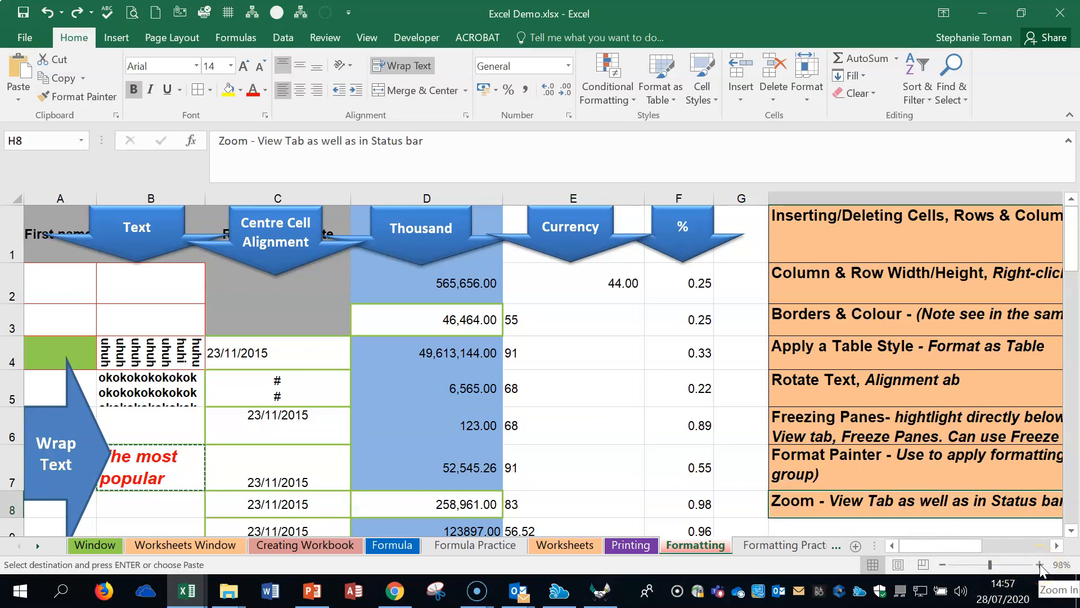
pyautogui.click(1040, 564)
pyautogui.click(1040, 564)
pyautogui.click(1039, 564)
pyautogui.click(994, 565)
pyautogui.click(942, 564)
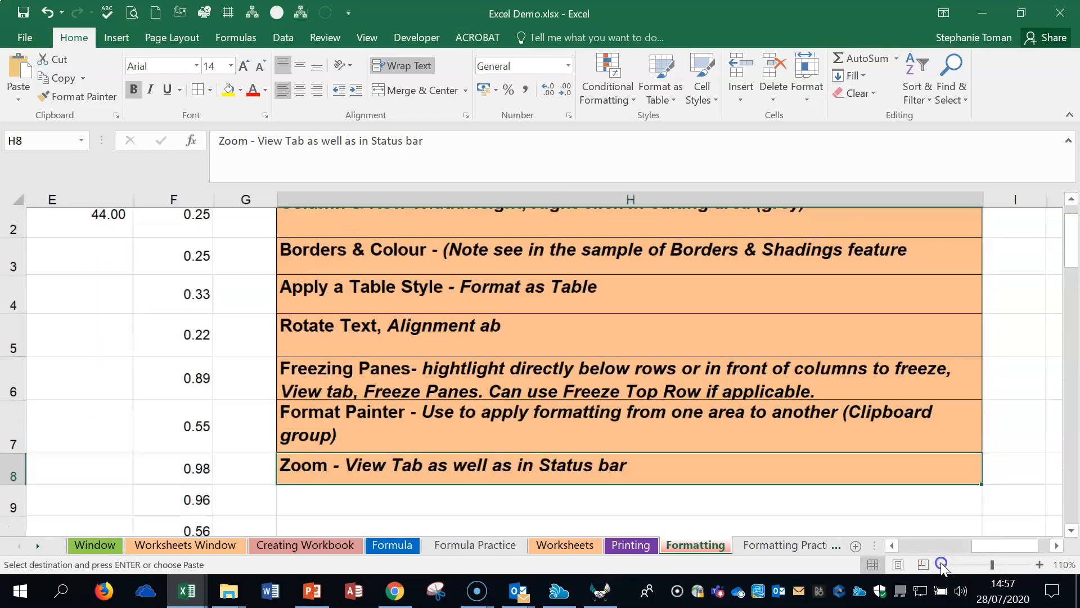
pyautogui.click(943, 564)
pyautogui.click(942, 564)
pyautogui.click(942, 564)
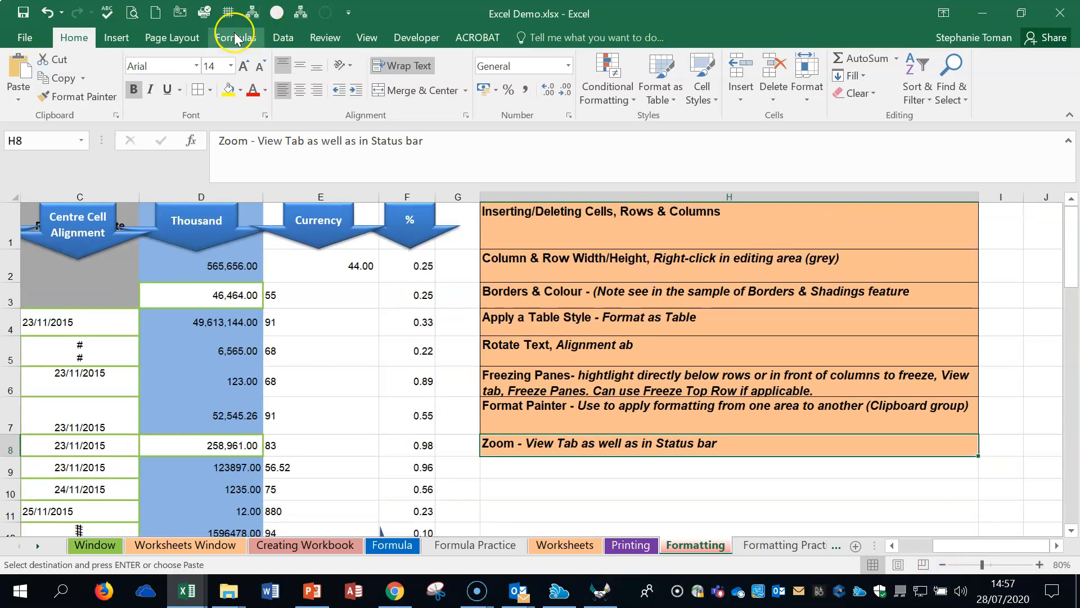
# Step: Set a custom zoom magnification of 101% for the sheet
pyautogui.click(367, 38)
pyautogui.click(327, 93)
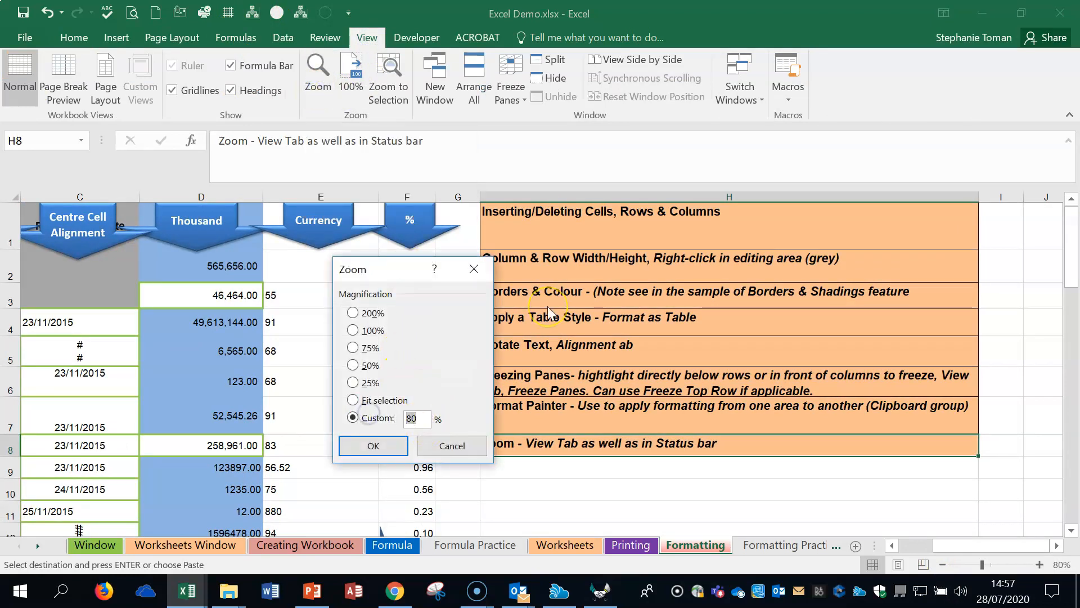
pyautogui.write('101')
pyautogui.press('Return')
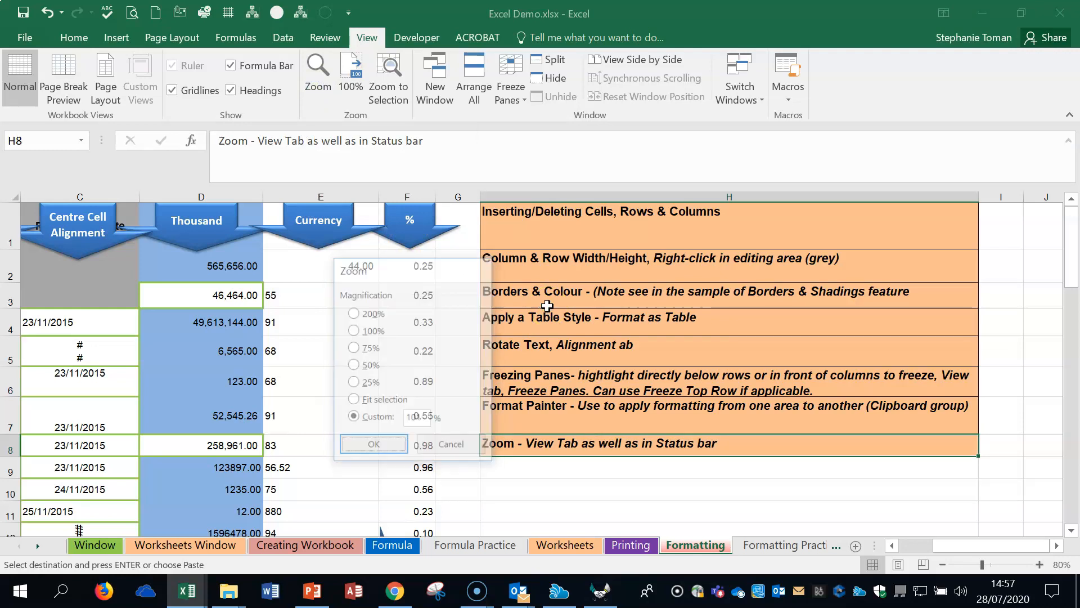
# Step: Zoom the sheet out to 70%
pyautogui.click(943, 563)
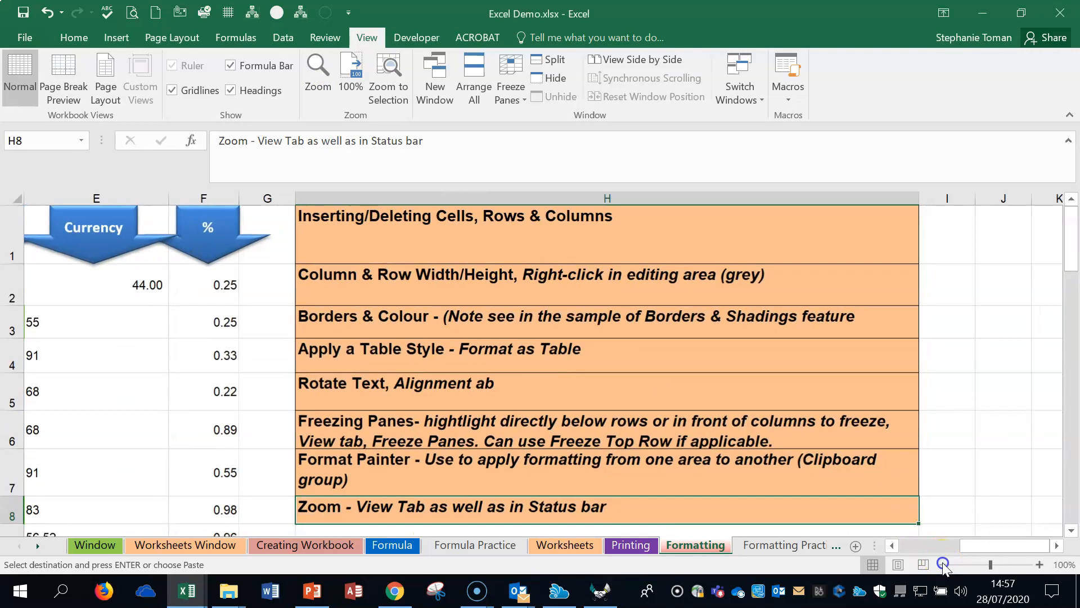
pyautogui.click(943, 564)
pyautogui.click(942, 563)
pyautogui.click(943, 564)
pyautogui.click(737, 437)
pyautogui.click(802, 476)
pyautogui.click(808, 430)
pyautogui.click(799, 404)
pyautogui.click(731, 314)
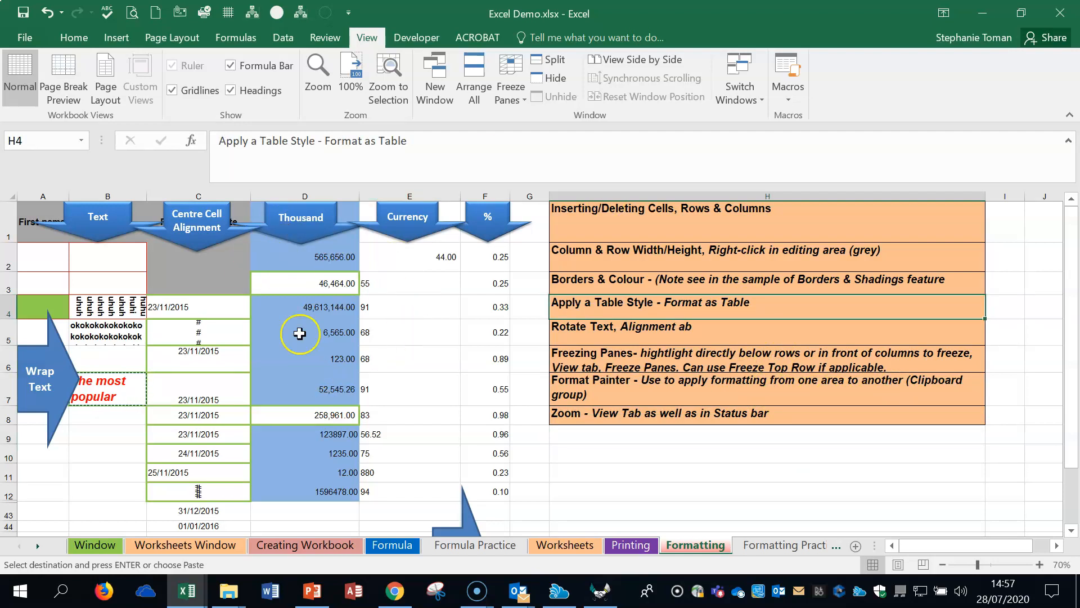
# Step: Enter 26222 in cell D3 of the Thousand column
pyautogui.click(309, 257)
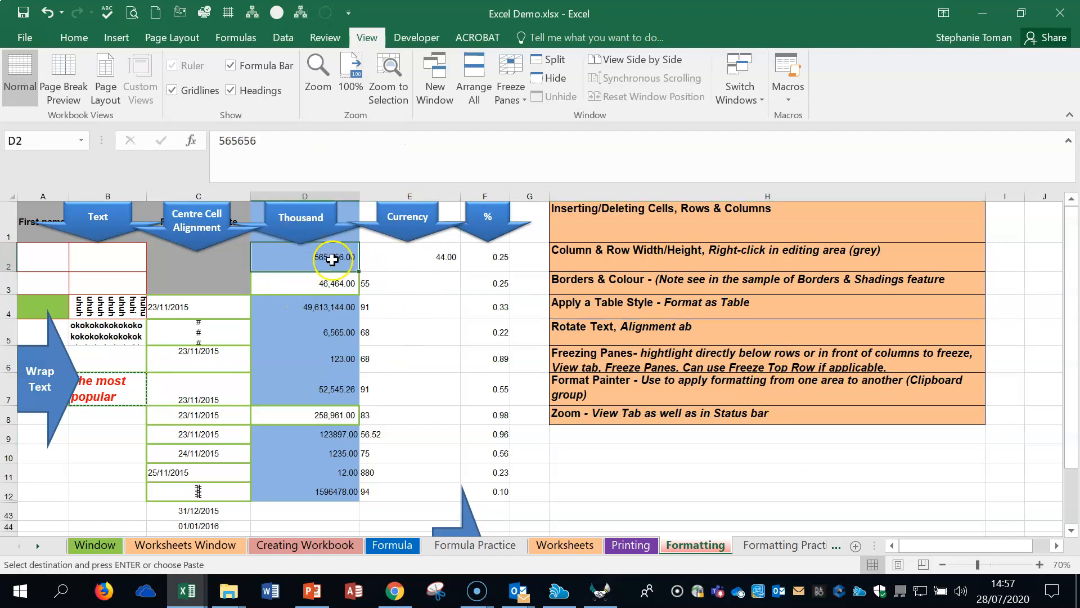
pyautogui.click(351, 282)
pyautogui.write('26')
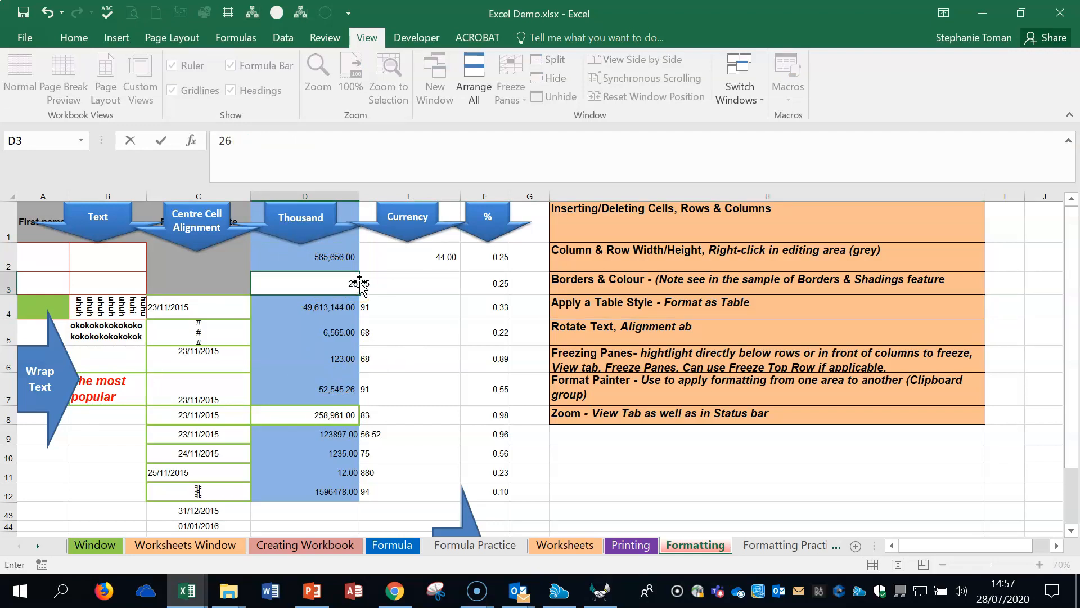
pyautogui.write('+22')
pyautogui.press('Return')
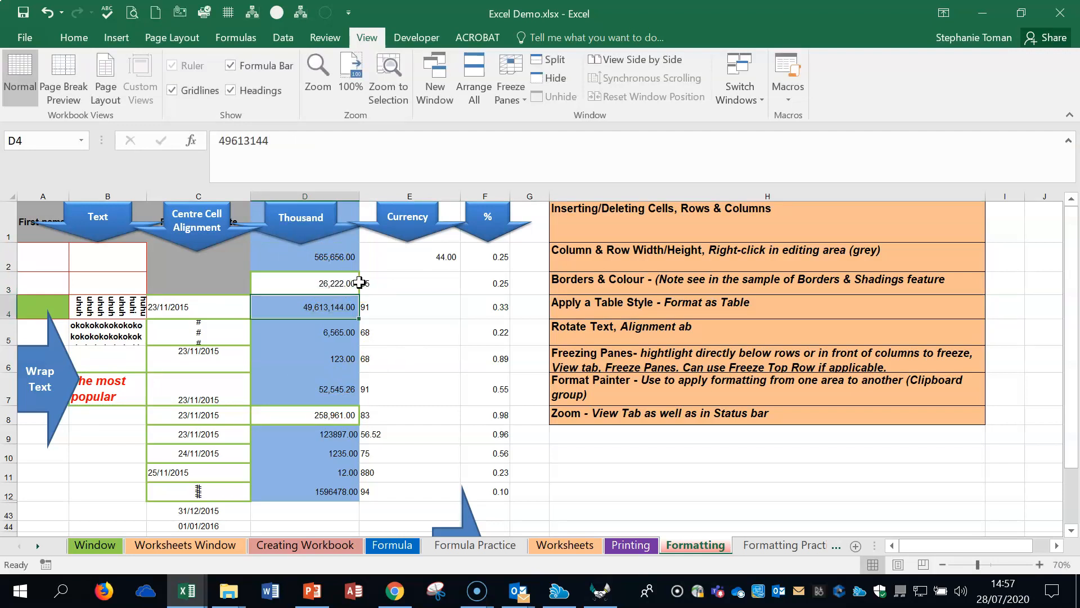
# Step: Apply the Number format to cells D2:D12 in the Thousand column
pyautogui.click(331, 285)
pyautogui.click(74, 37)
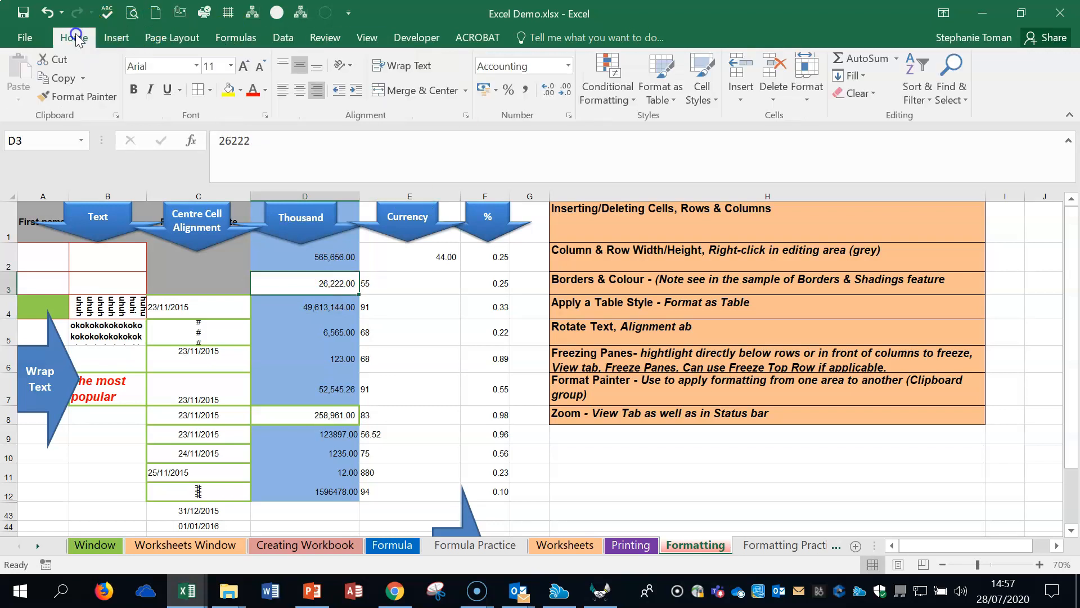
pyautogui.moveTo(327, 256); pyautogui.dragTo(305, 488)
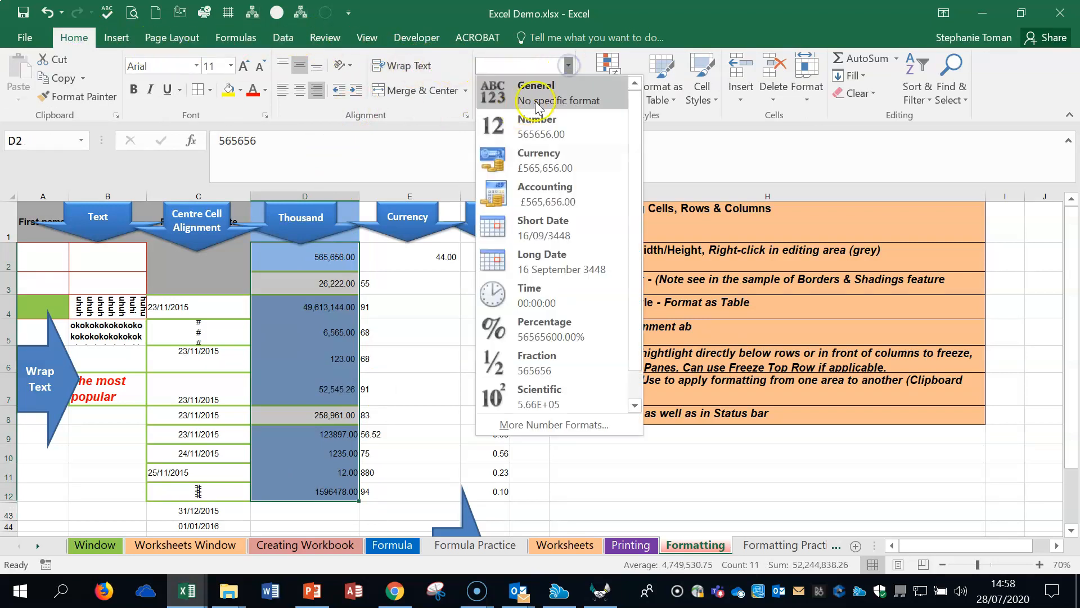
pyautogui.click(529, 126)
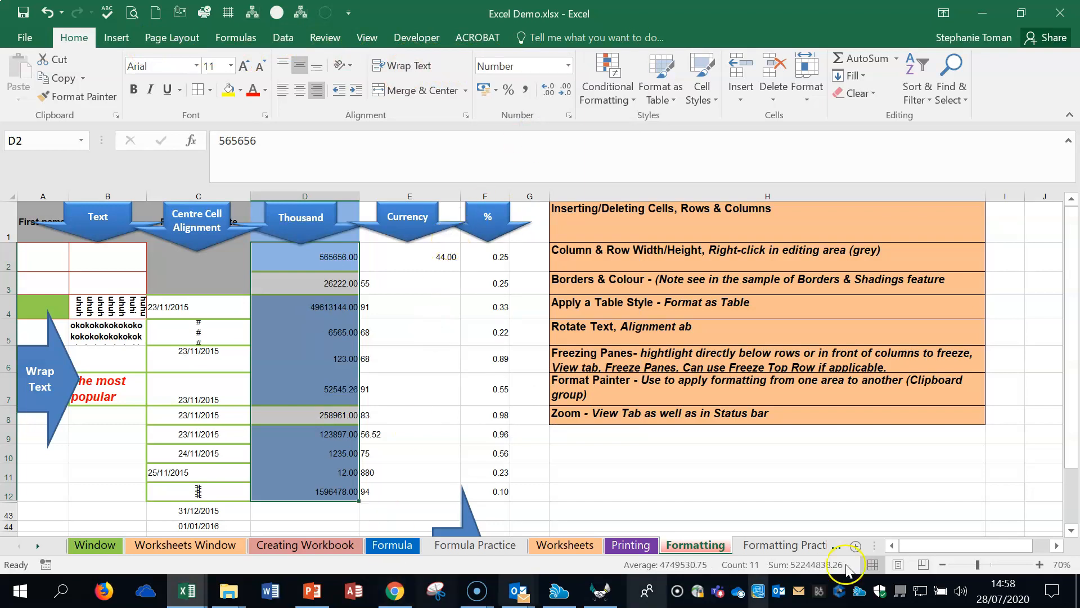
# Step: Zoom the sheet to 90% and apply the Comma Style thousands separator to cells D2:D7
pyautogui.click(1039, 564)
pyautogui.click(1040, 564)
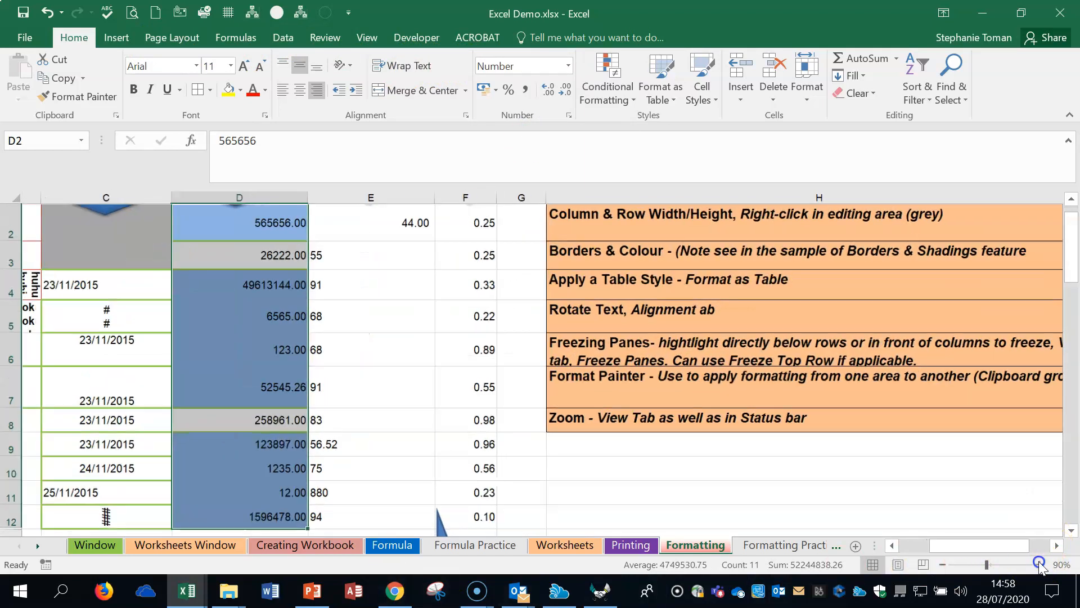
pyautogui.click(400, 358)
pyautogui.scroll(1, 340, 338)
pyautogui.moveTo(254, 270); pyautogui.dragTo(235, 407)
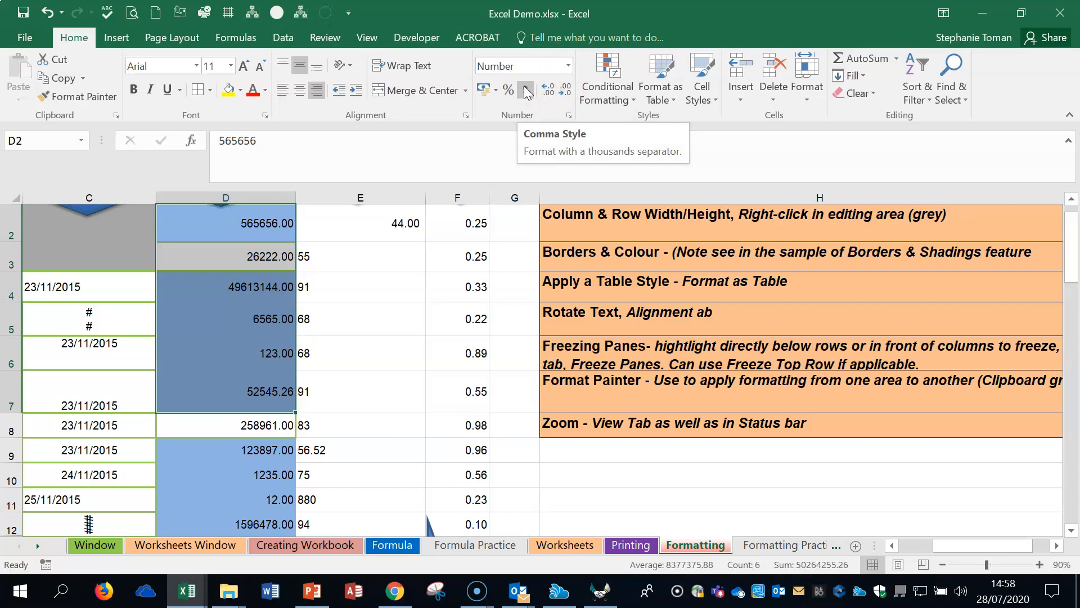
pyautogui.click(527, 89)
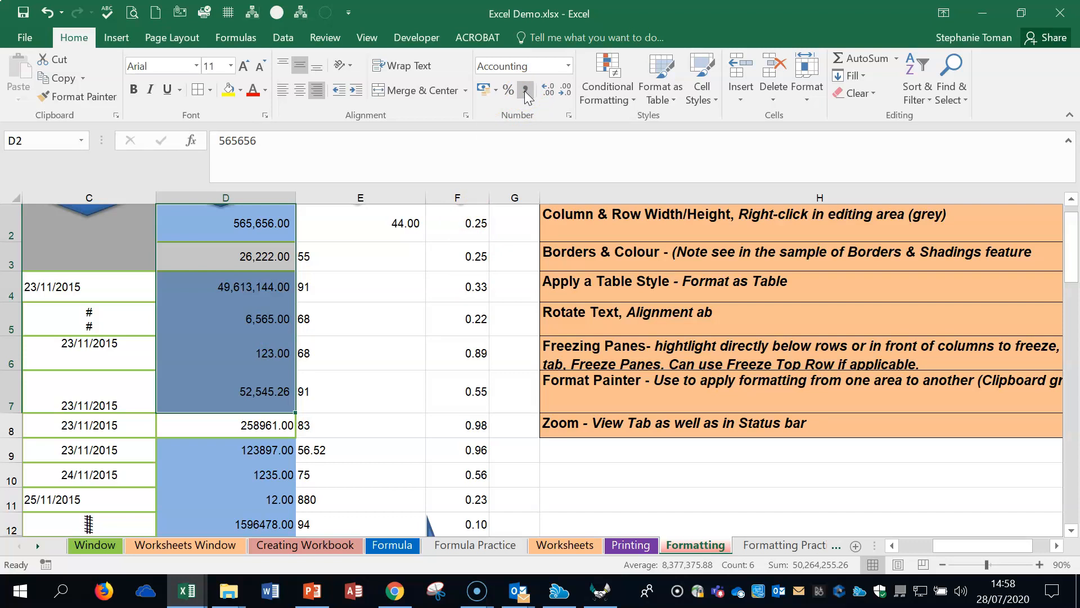
# Step: Try the Currency, General and Number formats on cells D2:D7
pyautogui.click(568, 66)
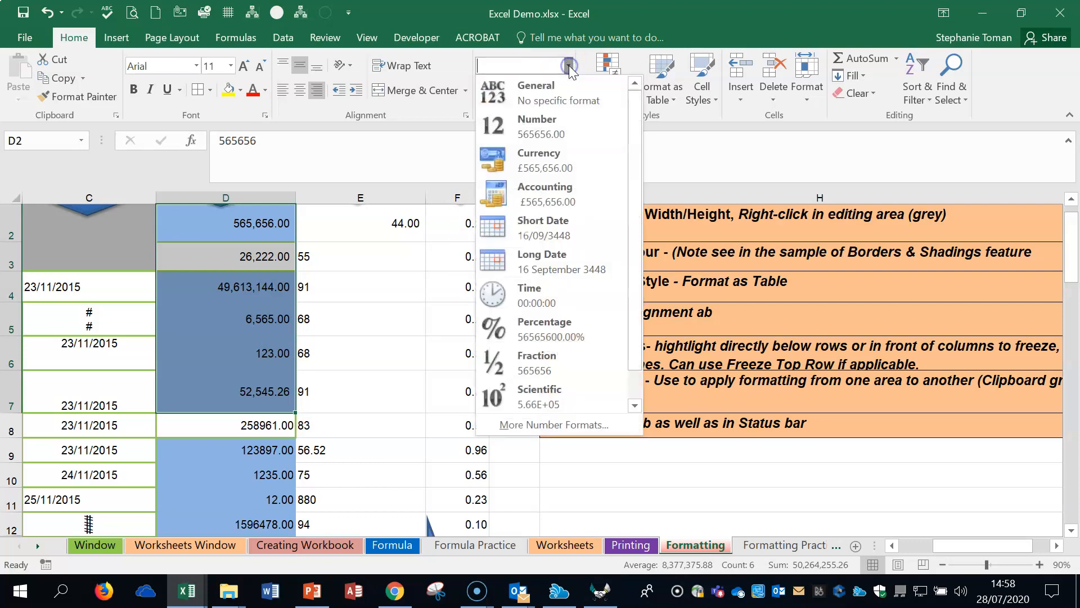
pyautogui.click(545, 163)
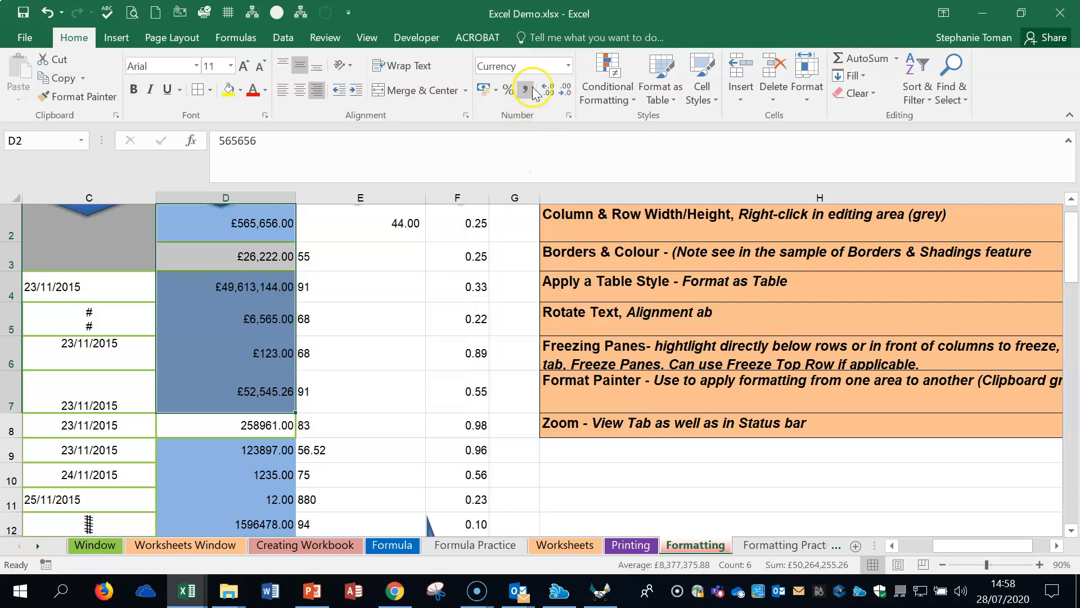
pyautogui.click(569, 65)
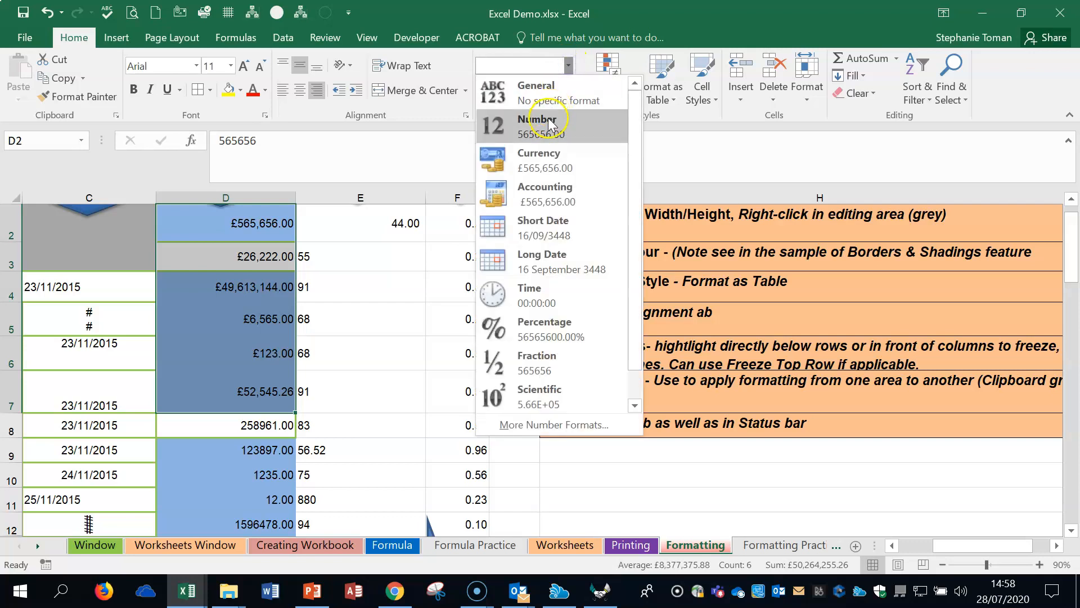
pyautogui.click(554, 96)
pyautogui.click(567, 66)
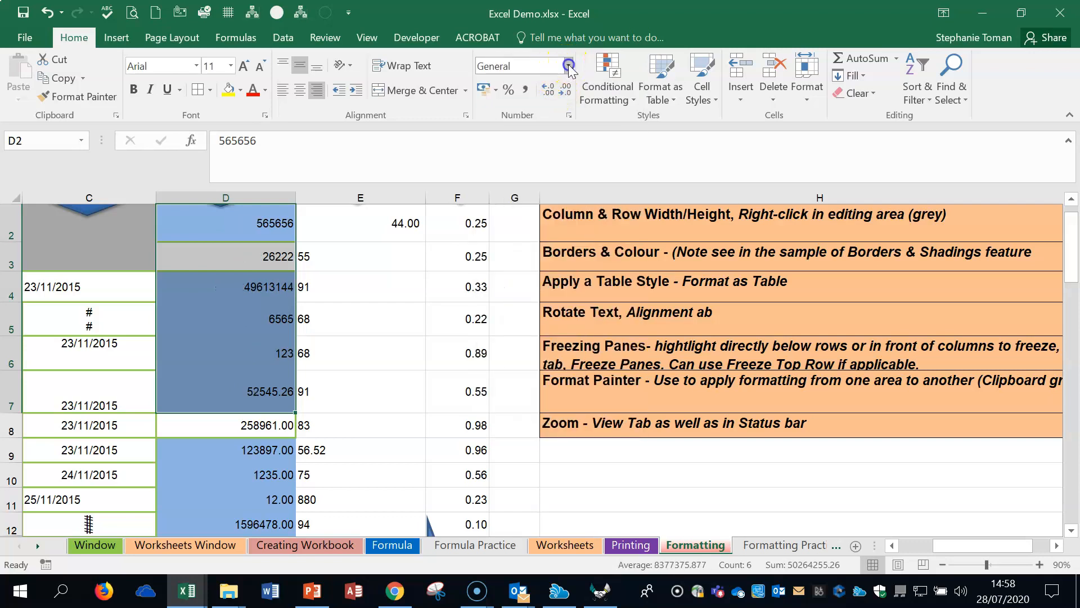
pyautogui.click(543, 129)
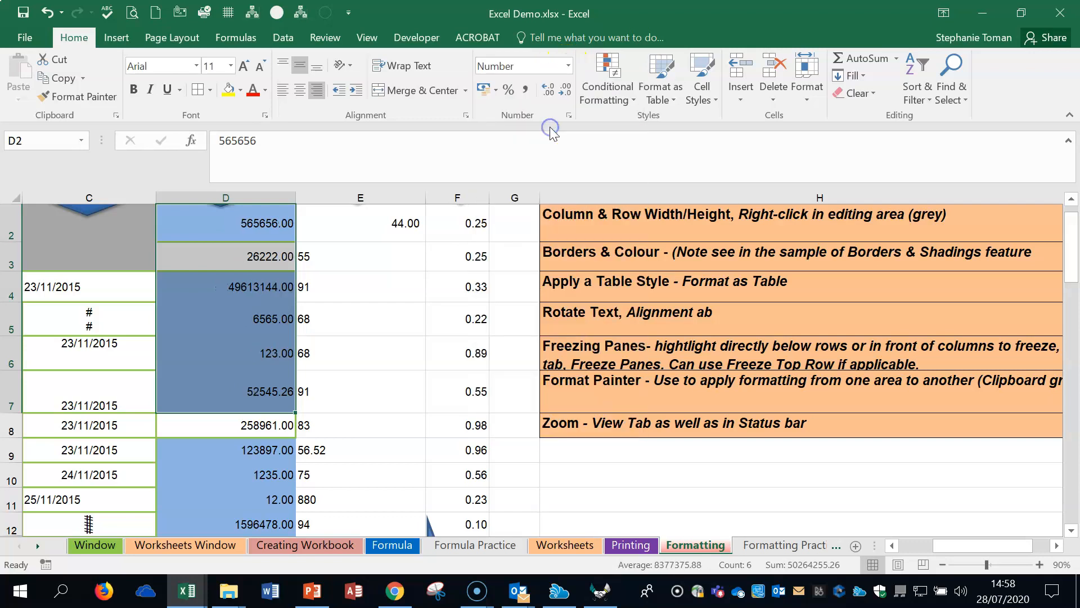
# Step: Apply the Accounting format to cells D2:D7
pyautogui.click(567, 66)
pyautogui.click(549, 189)
# Step: Try the Short Date format on the date in cell C7, and set it to Long Date
pyautogui.click(117, 391)
pyautogui.click(568, 66)
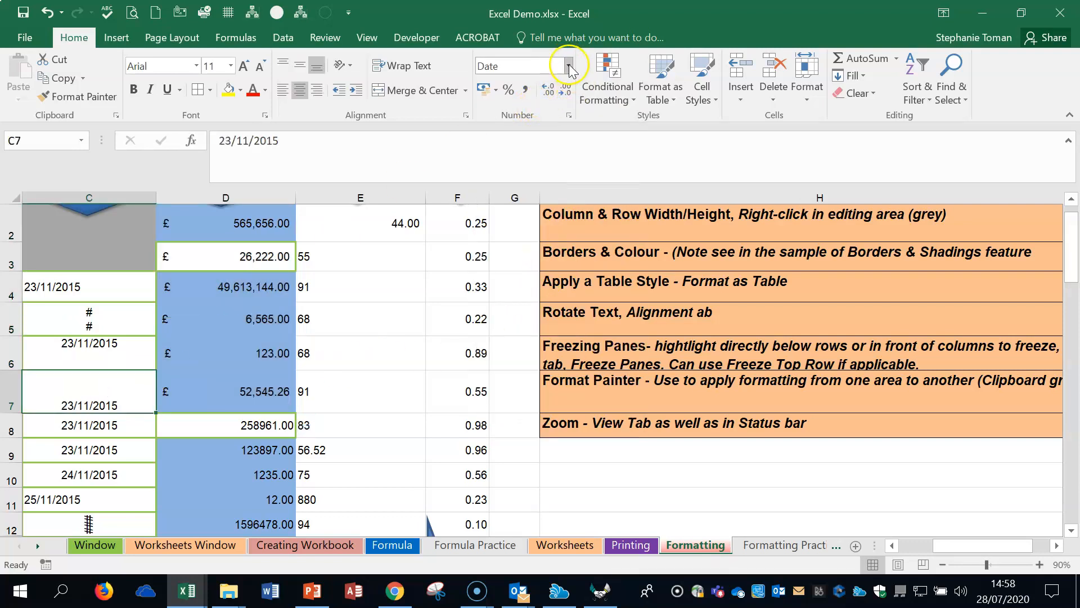
pyautogui.click(540, 222)
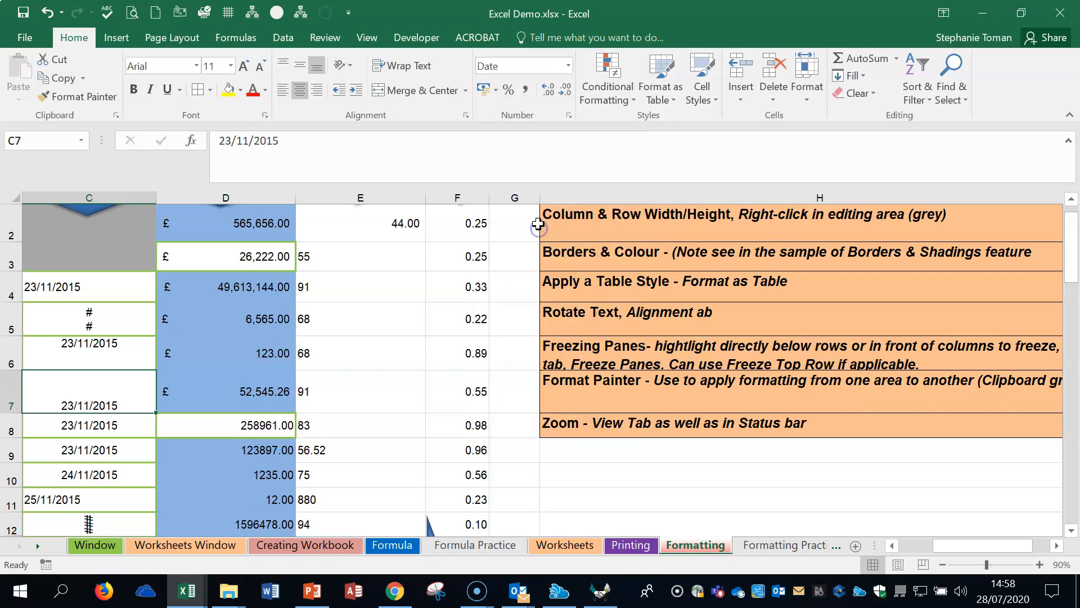
pyautogui.click(568, 67)
pyautogui.click(554, 265)
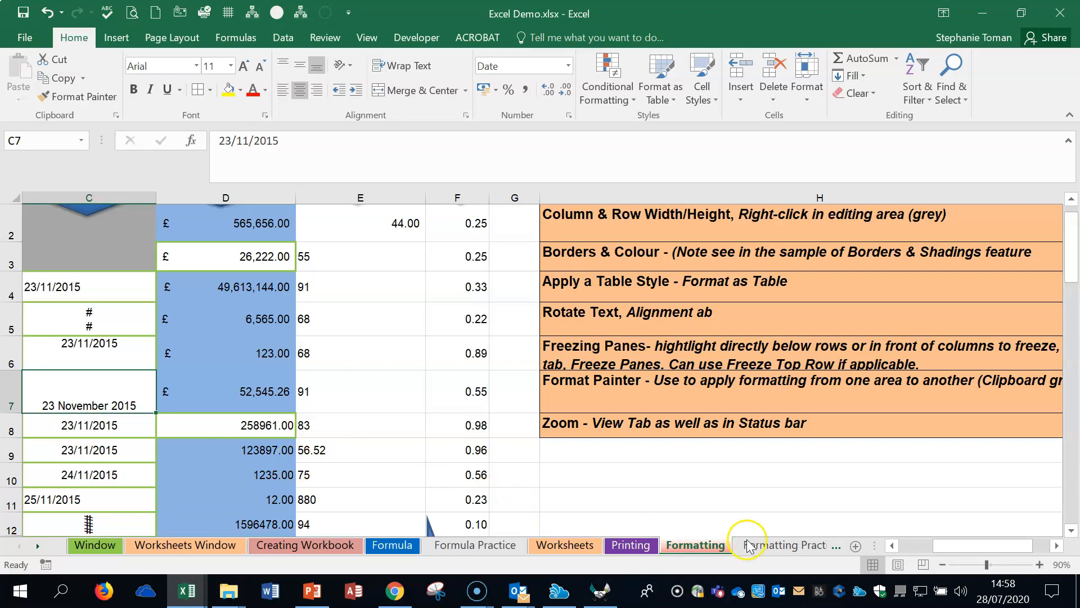
# Step: Apply the Percent Style to the value in cell F2
pyautogui.click(891, 546)
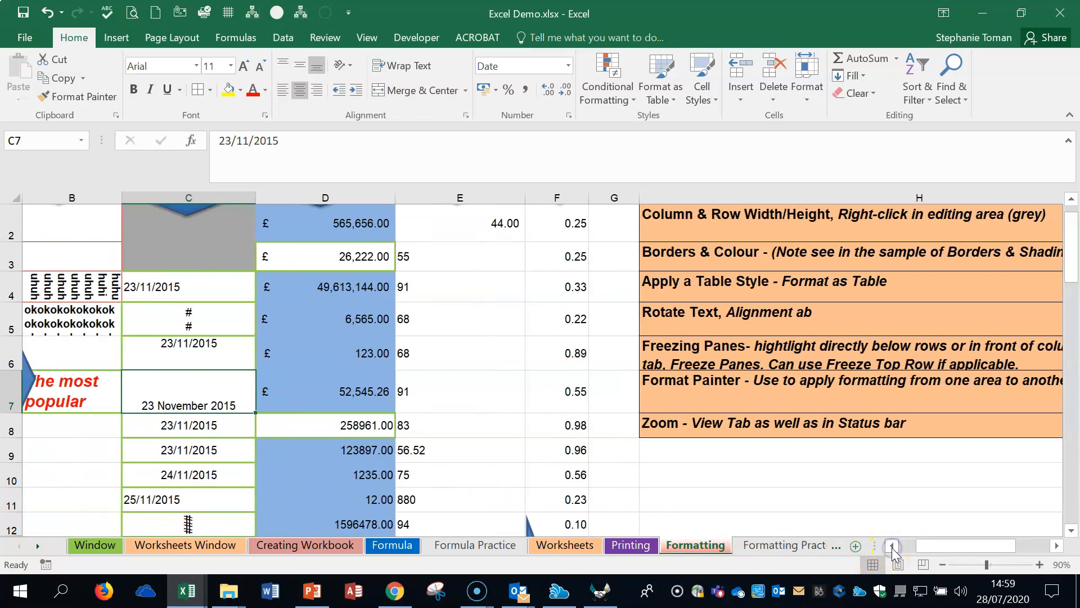
pyautogui.click(560, 224)
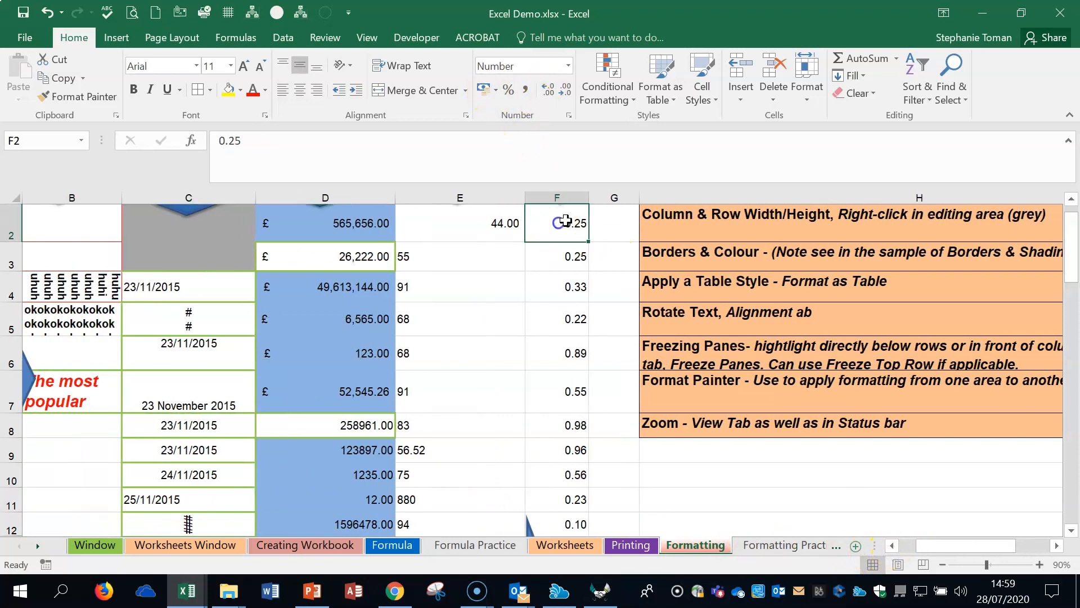
pyautogui.click(506, 91)
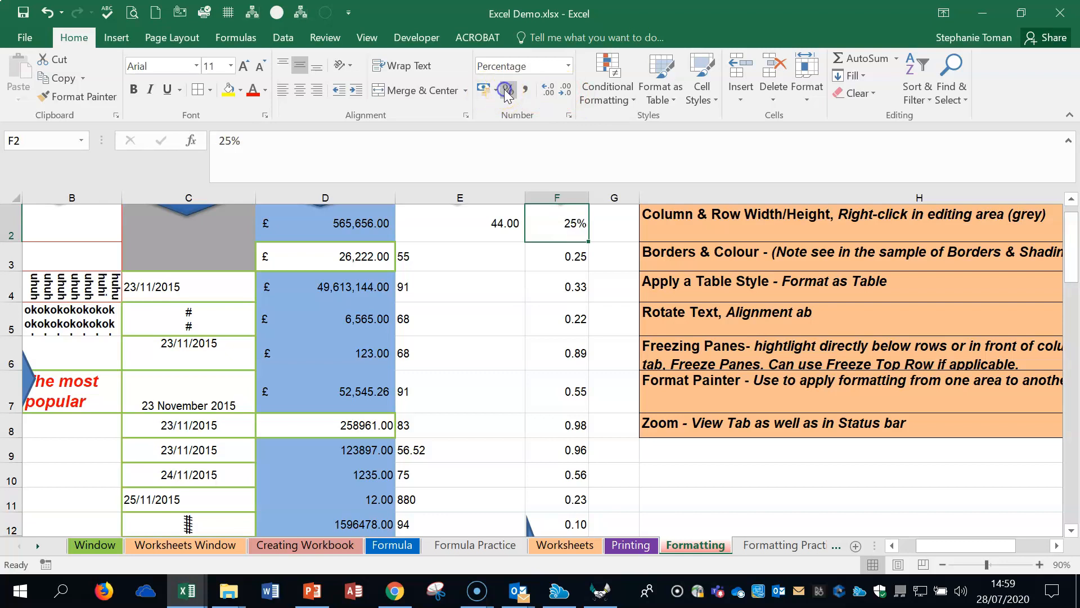
# Step: Undo an attempt to fill F2 down the column, and apply the Percent Style to cells F3:F6
pyautogui.moveTo(588, 241); pyautogui.dragTo(588, 335)
pyautogui.click(44, 12)
pyautogui.moveTo(571, 258); pyautogui.dragTo(569, 336)
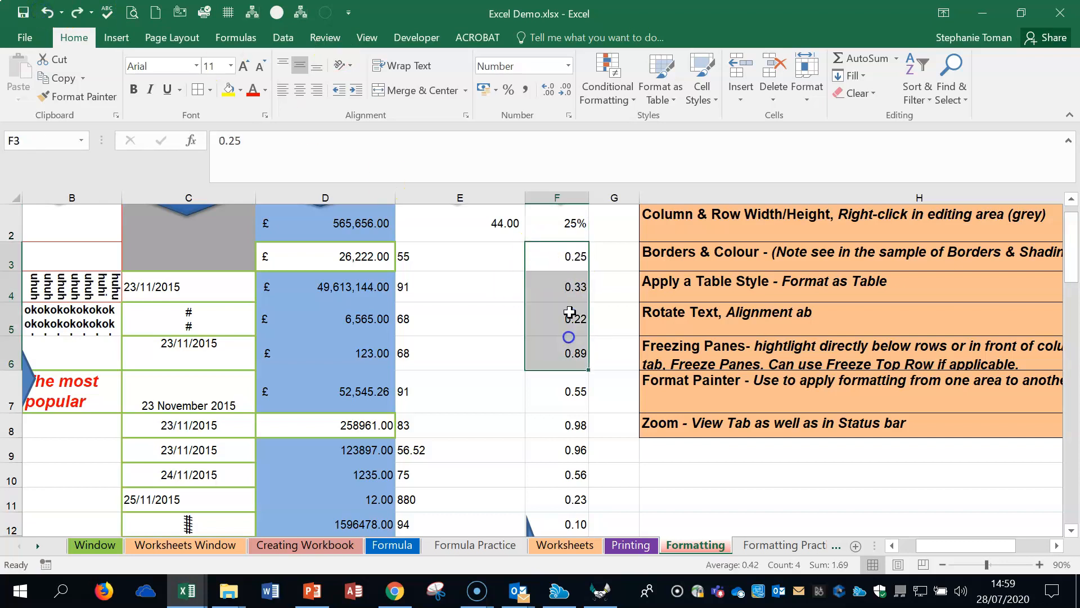
pyautogui.click(509, 90)
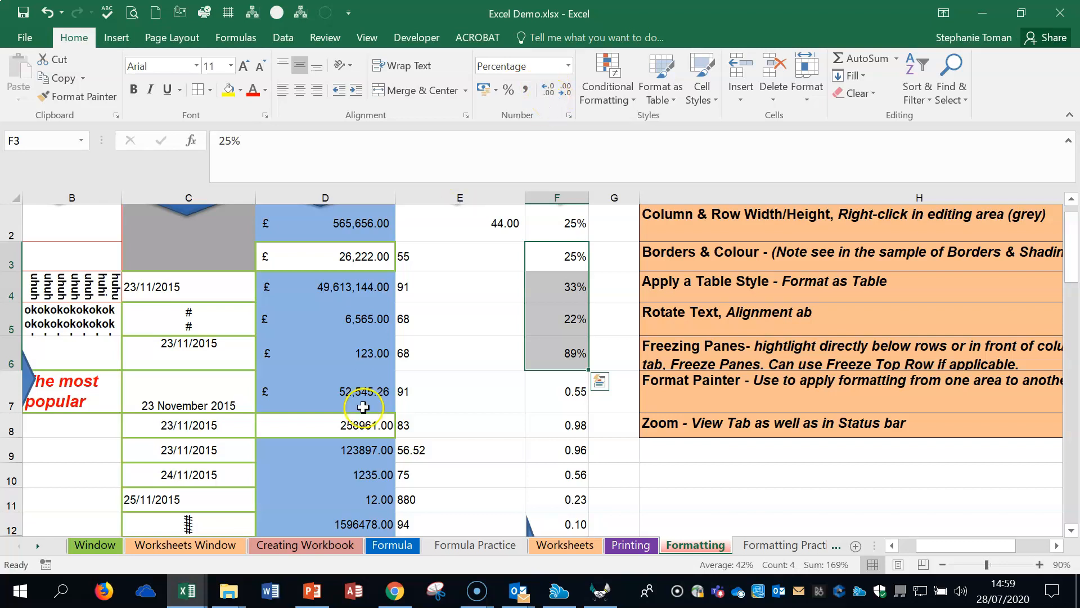
# Step: Remove the decimal places from cell D4 and restore them to two decimals
pyautogui.click(346, 288)
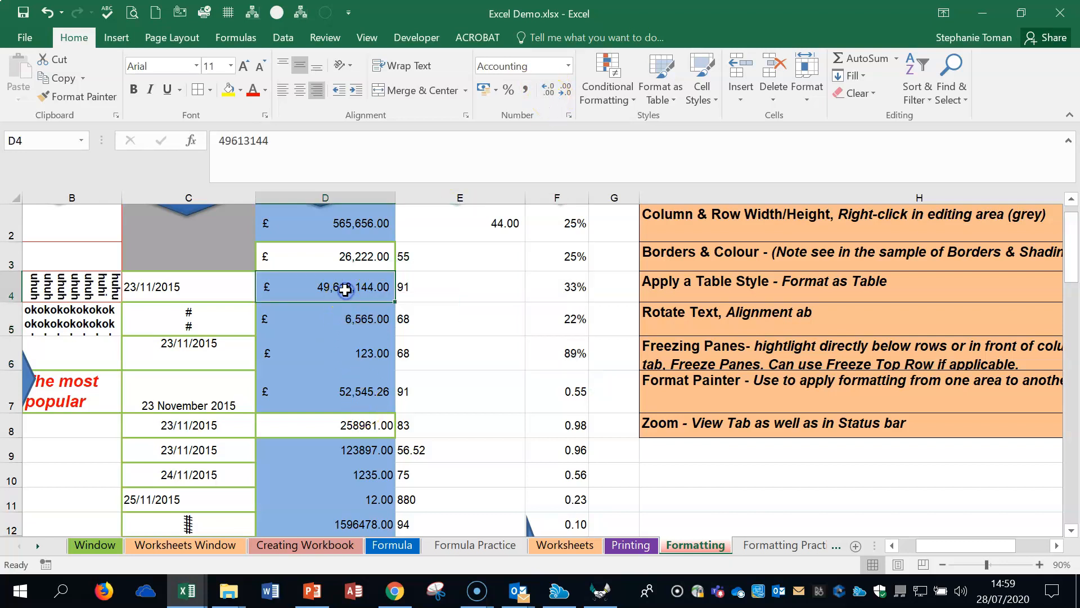
pyautogui.click(565, 90)
pyautogui.click(566, 90)
pyautogui.click(545, 92)
pyautogui.click(545, 92)
pyautogui.click(545, 92)
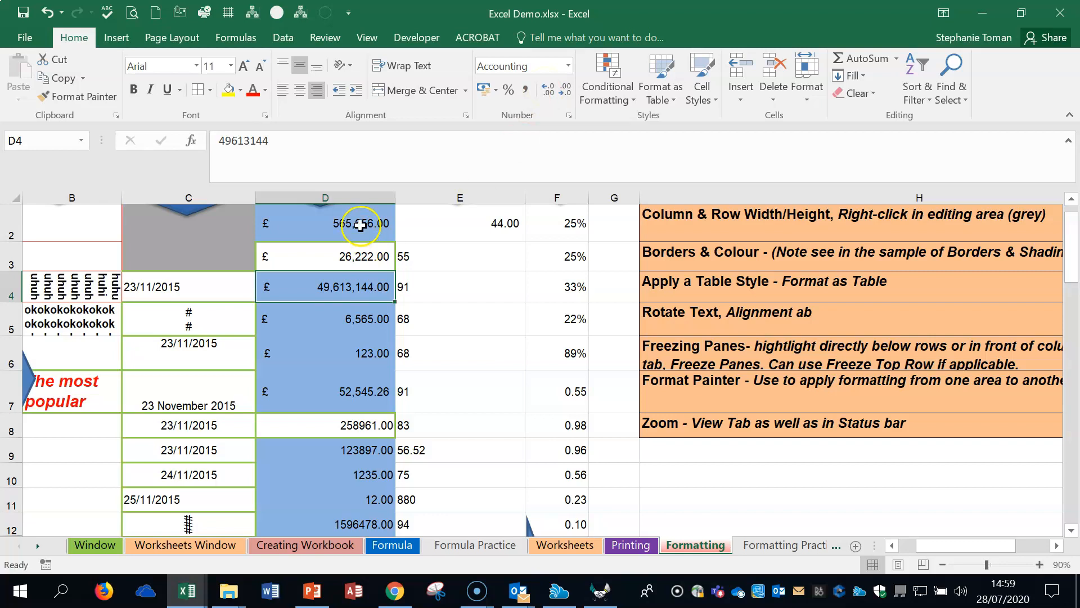
# Step: Examine the number format categories and options in the Format Cells dialog for cell D2
pyautogui.click(362, 222)
pyautogui.rightClick(362, 222)
pyautogui.click(433, 502)
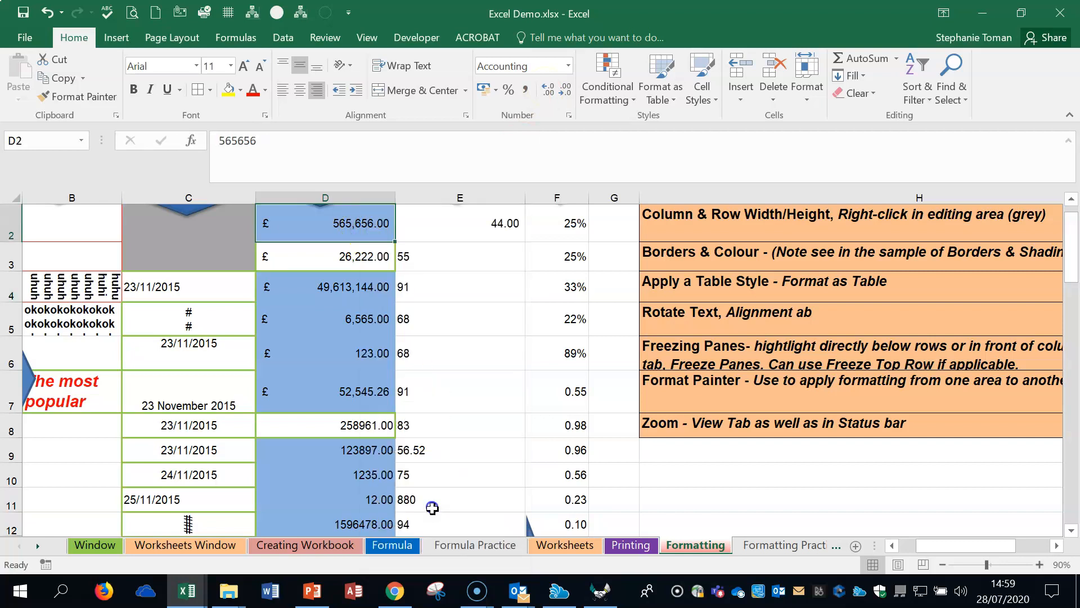
pyautogui.click(245, 195)
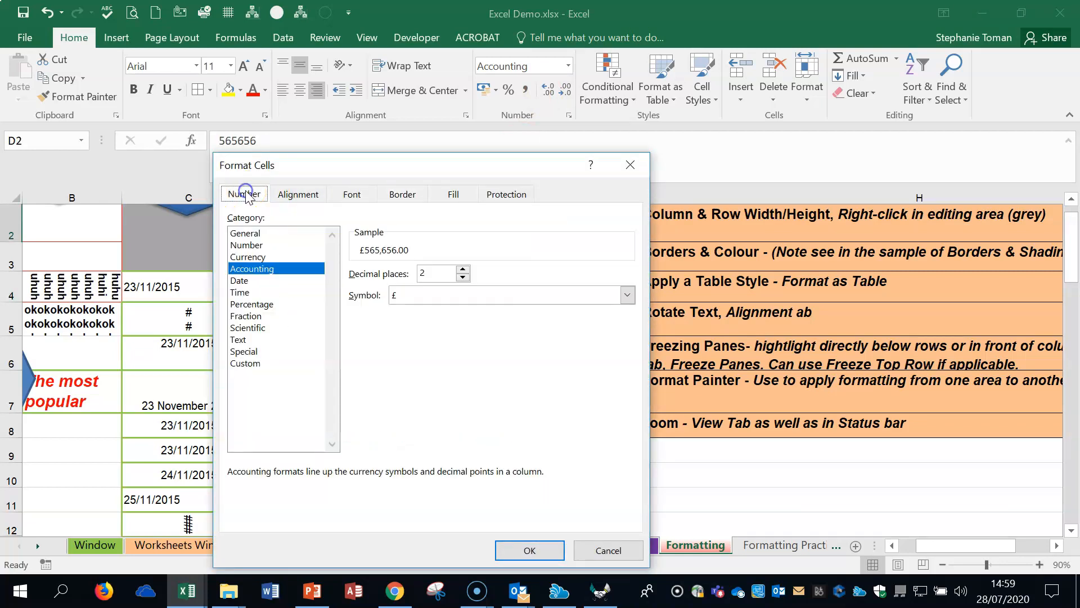
pyautogui.click(630, 164)
pyautogui.click(801, 476)
pyautogui.click(838, 496)
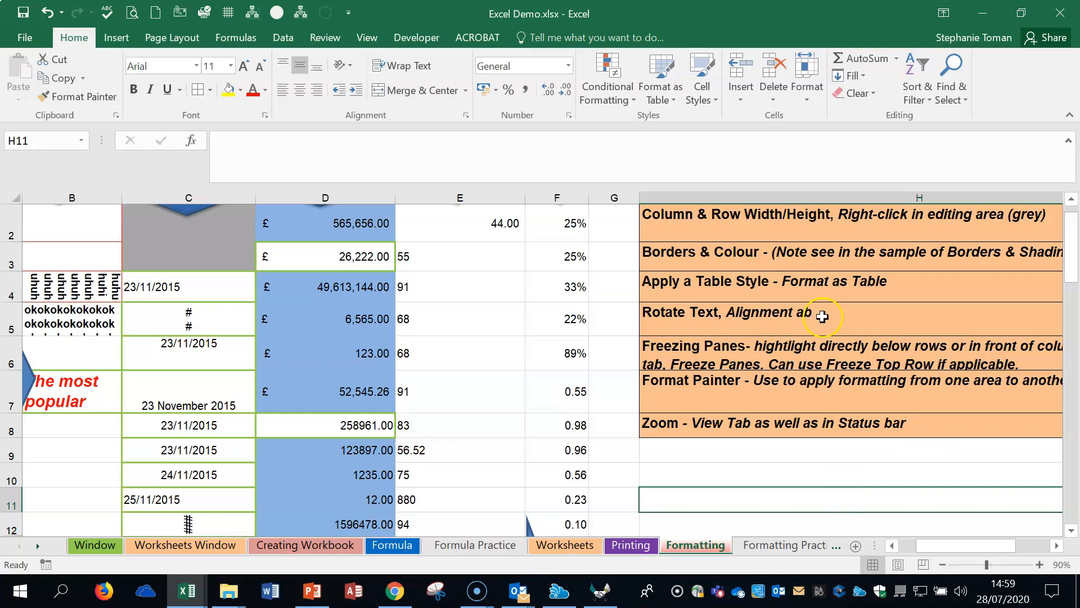
pyautogui.click(494, 354)
pyautogui.click(844, 419)
pyautogui.scroll(1, 844, 419)
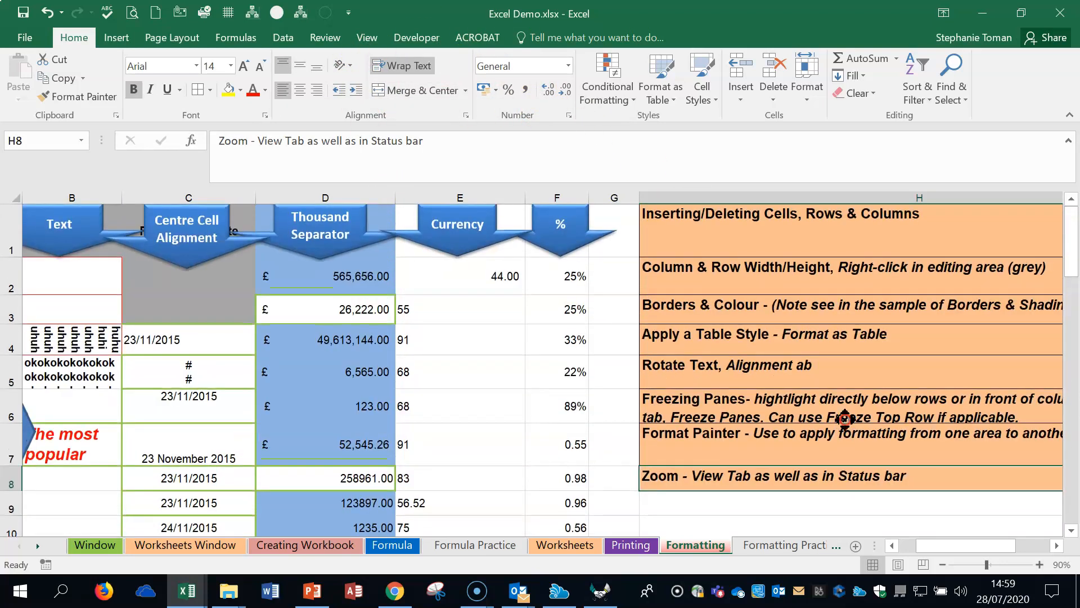
# Step: Open the Formatting Practice worksheet and zoom it to 80% with the accounts table in view
pyautogui.click(764, 546)
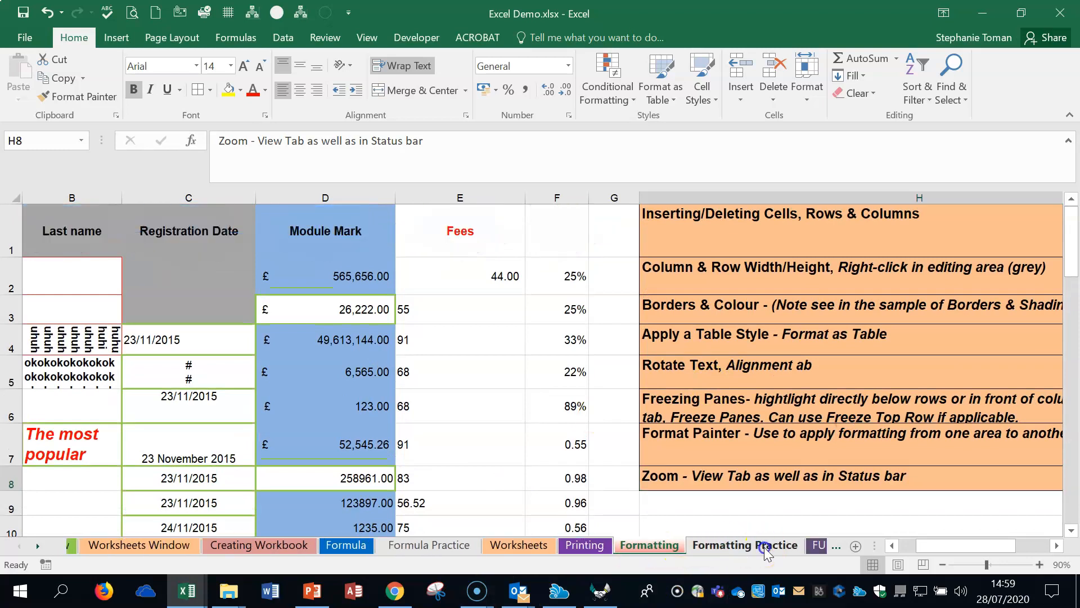
pyautogui.click(930, 389)
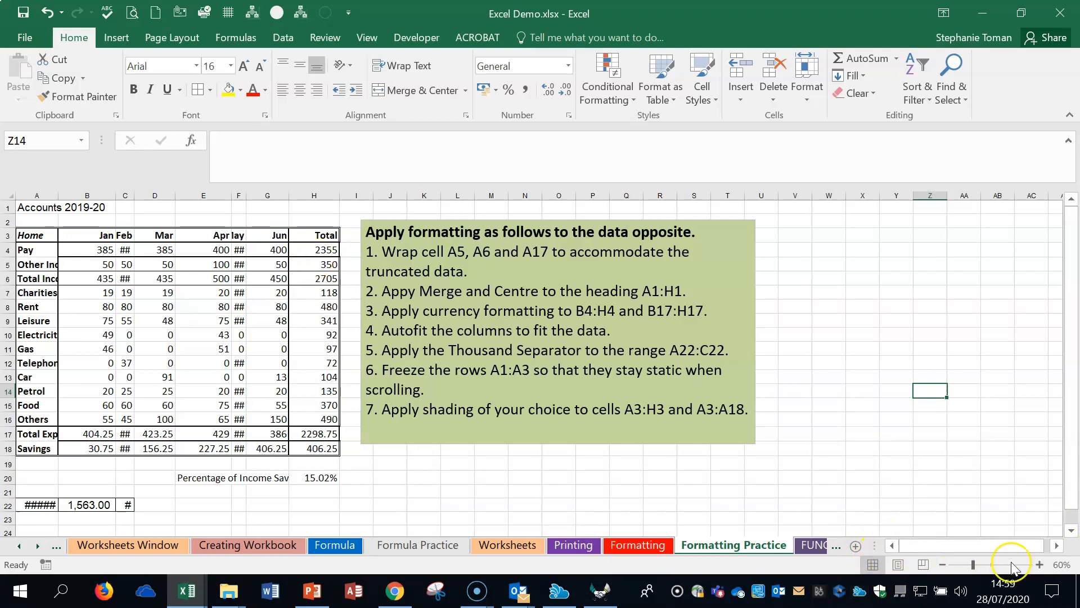
pyautogui.click(1040, 564)
pyautogui.click(1039, 564)
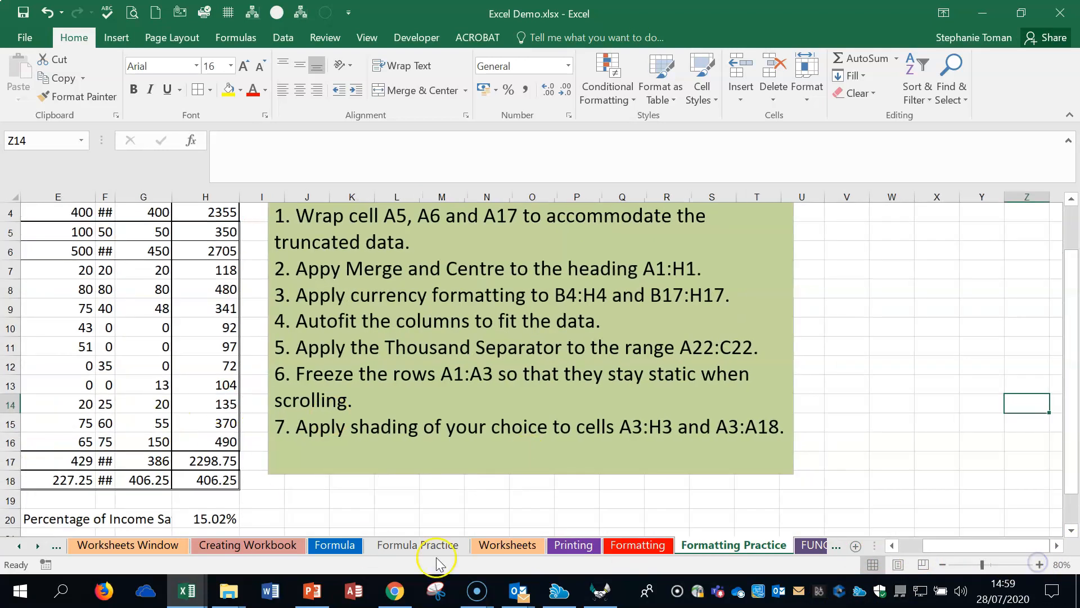
pyautogui.moveTo(952, 547); pyautogui.dragTo(892, 554)
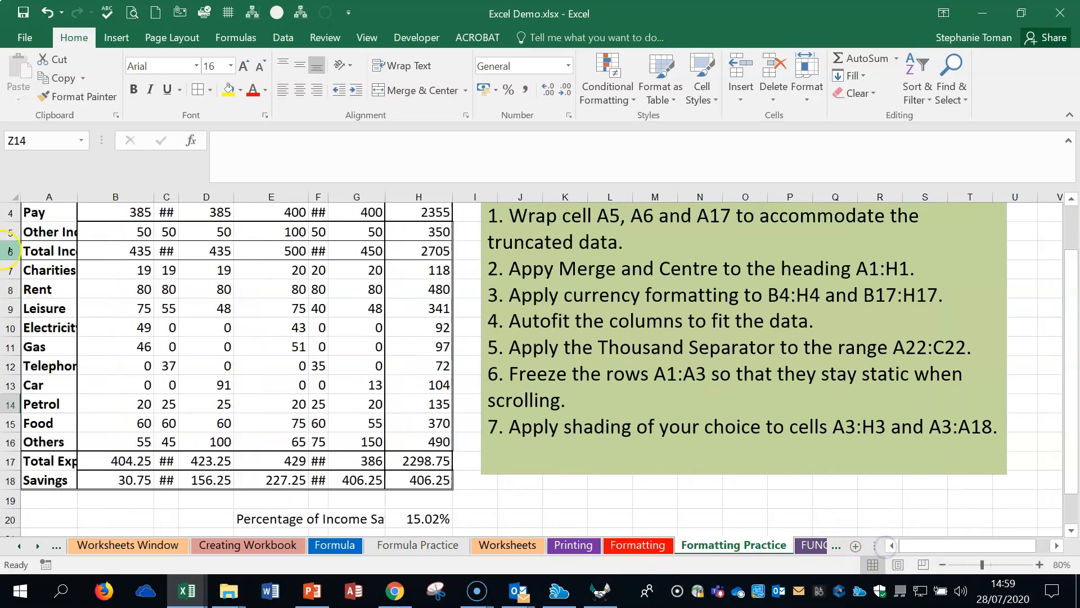
# Step: Wrap the text in cells A4:A18 and widen column A until words such as Electricity and Telephone fit on one line
pyautogui.click(45, 215)
pyautogui.moveTo(42, 250); pyautogui.dragTo(26, 483)
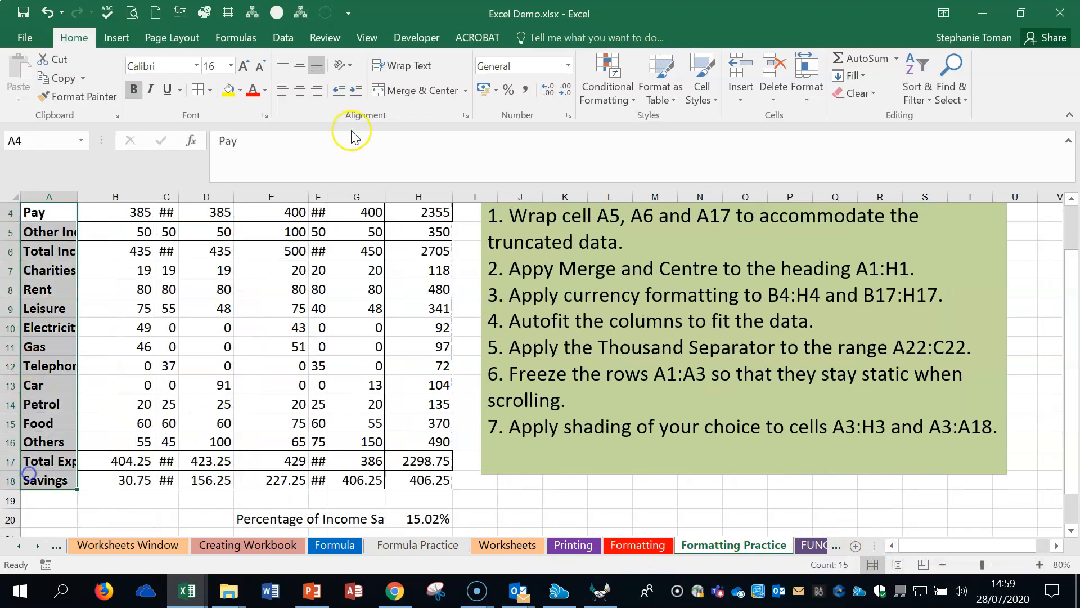
pyautogui.click(422, 68)
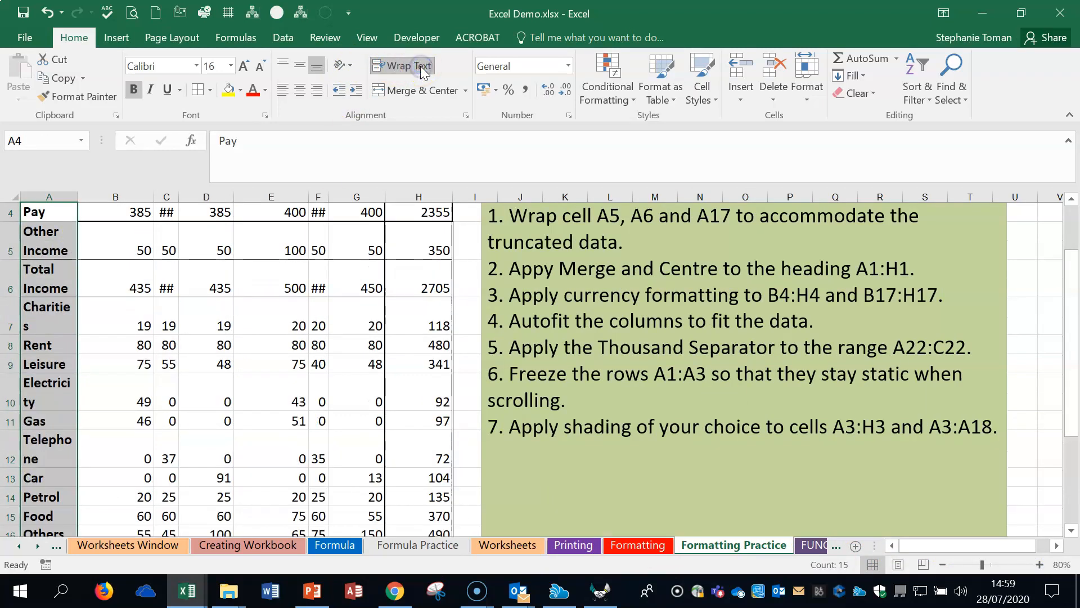
pyautogui.moveTo(79, 194); pyautogui.dragTo(97, 194)
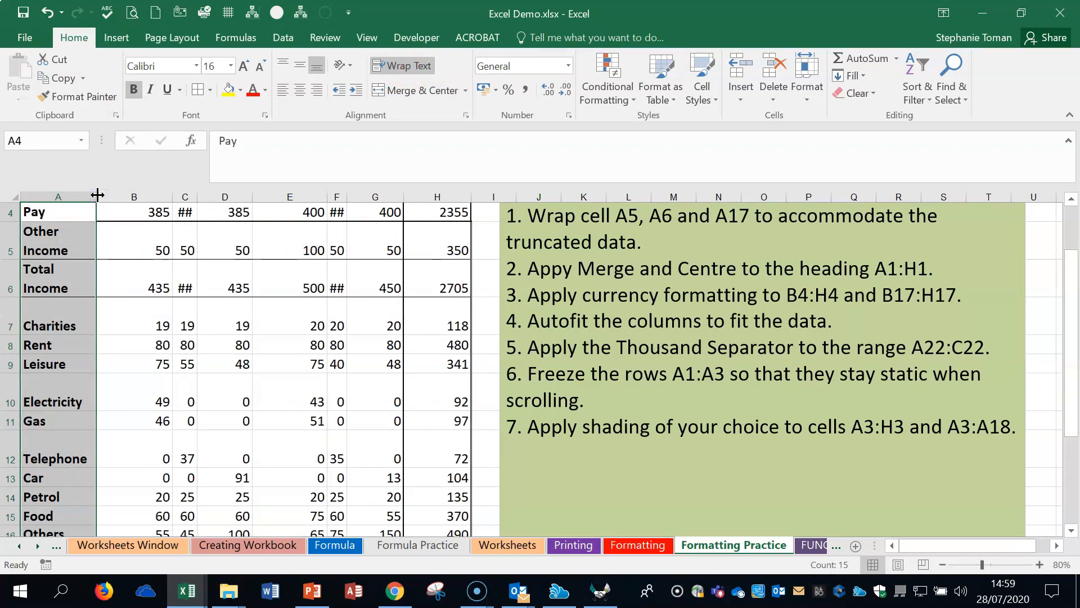
# Step: Merge and centre the heading Accounts 2019-20 across cells A1:H1
pyautogui.scroll(1, 206, 238)
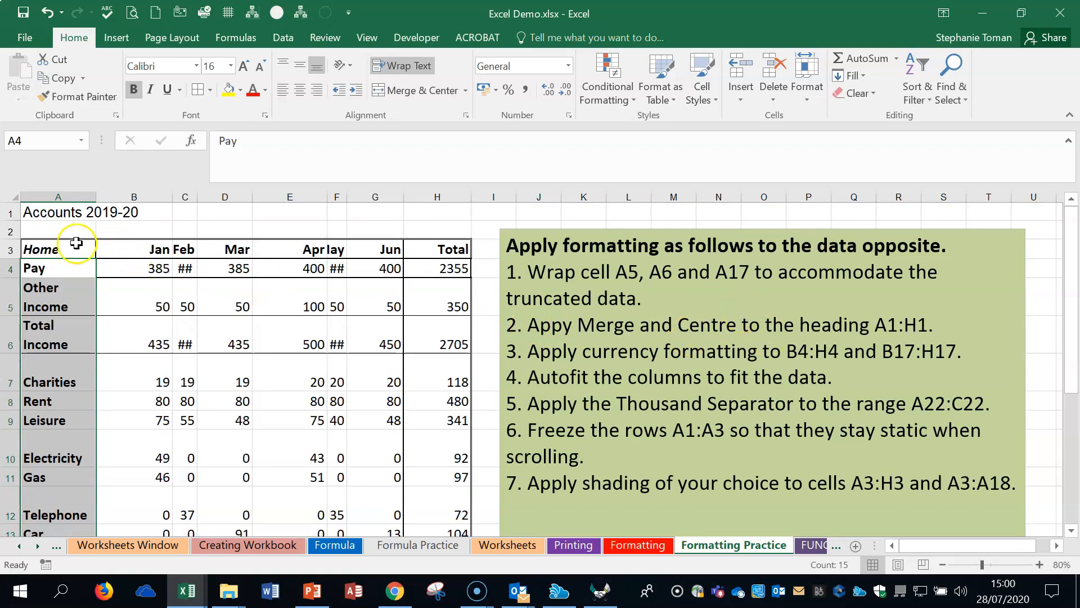
pyautogui.moveTo(25, 212); pyautogui.dragTo(454, 211)
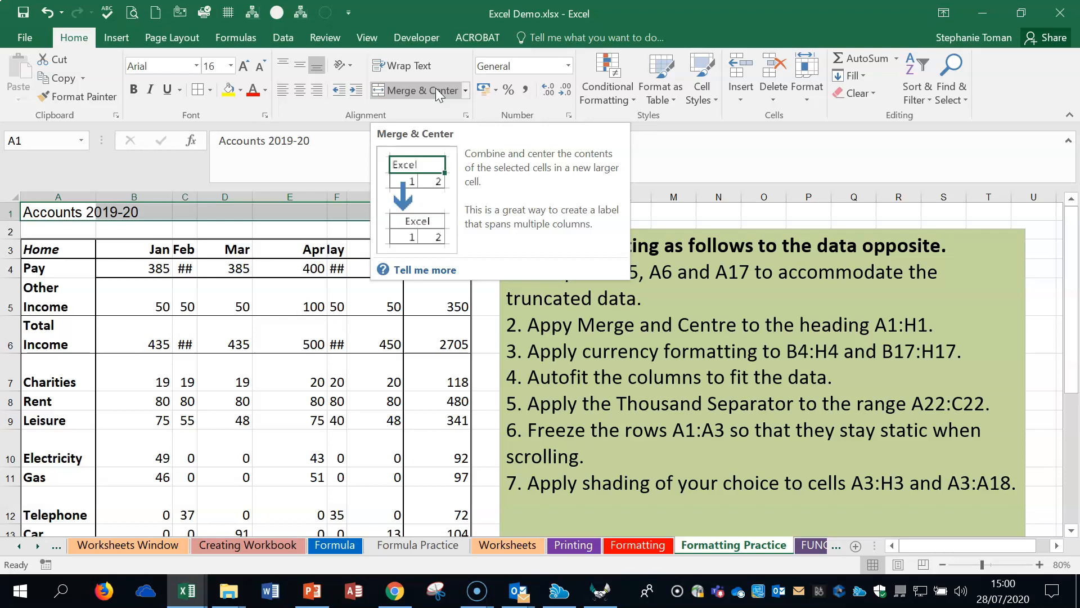
pyautogui.moveTo(92, 212); pyautogui.dragTo(454, 212)
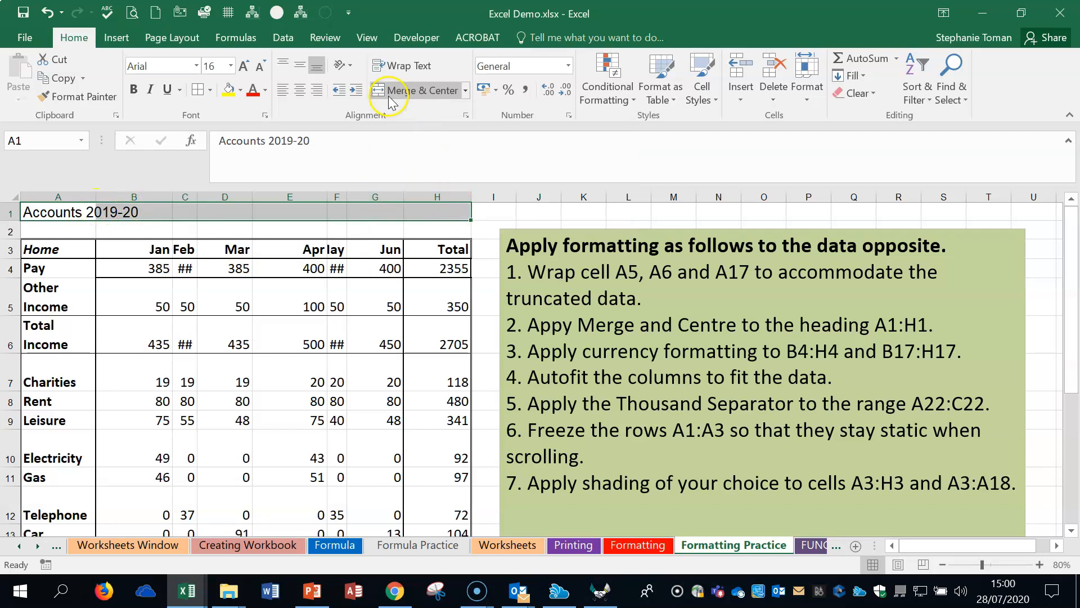
pyautogui.click(408, 92)
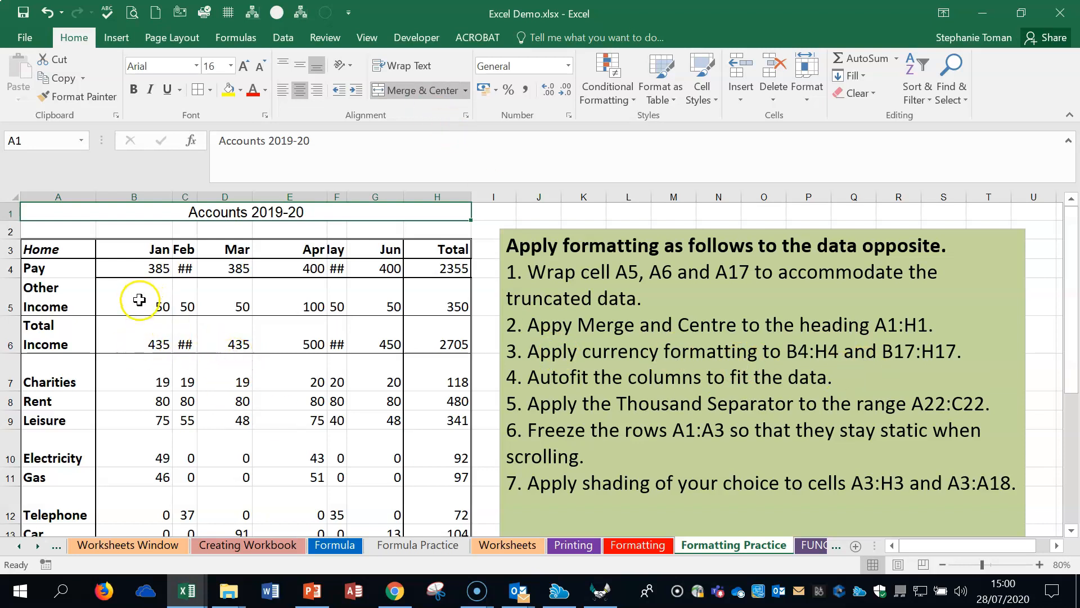
# Step: Autofit columns F and C so the May and Feb figures fit their cells
pyautogui.moveTo(147, 268); pyautogui.dragTo(359, 268)
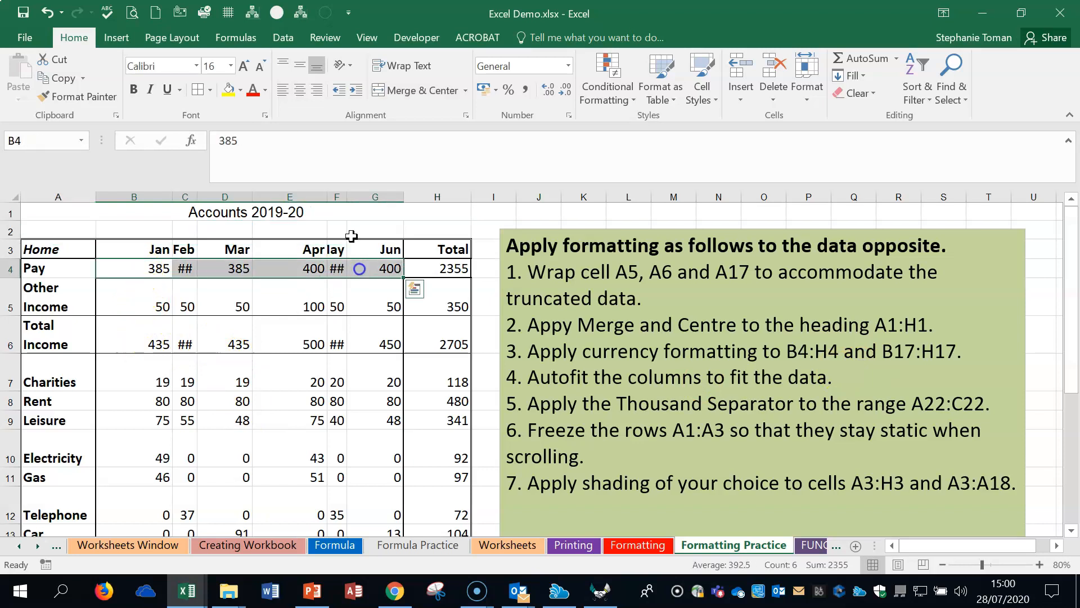
pyautogui.doubleClick(347, 196)
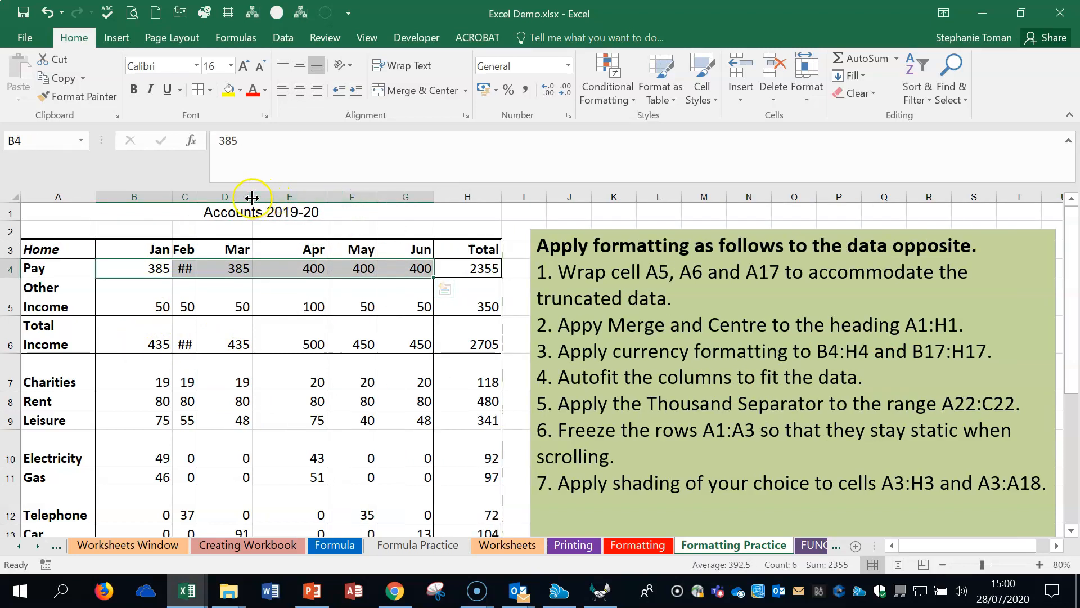
pyautogui.doubleClick(199, 197)
# Step: Apply the Currency number format to the January figures in cells B4:B17
pyautogui.moveTo(163, 268); pyautogui.dragTo(472, 270)
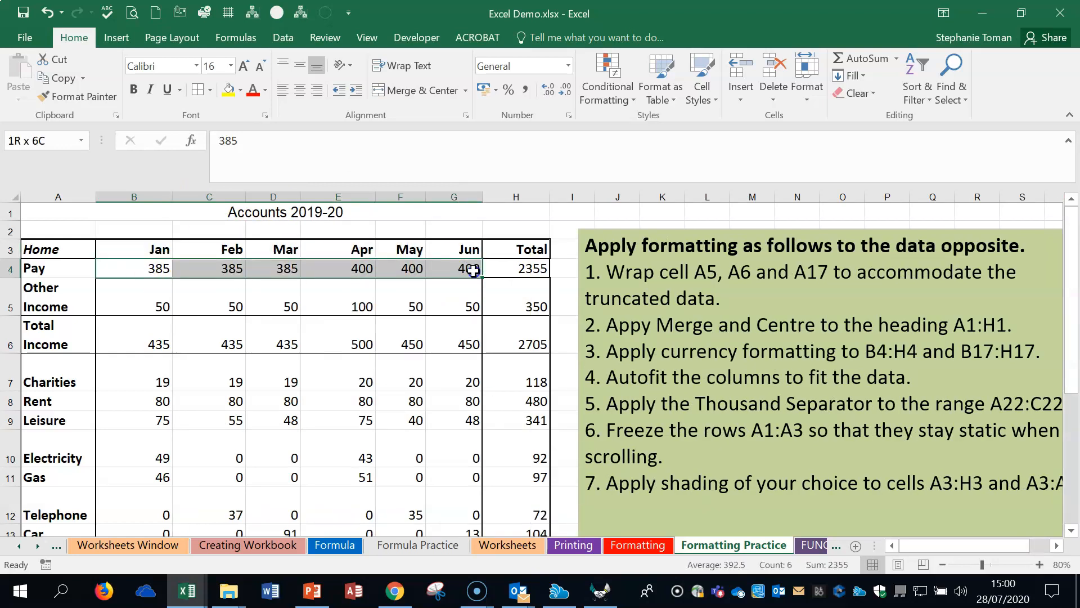
pyautogui.moveTo(473, 271); pyautogui.dragTo(149, 459)
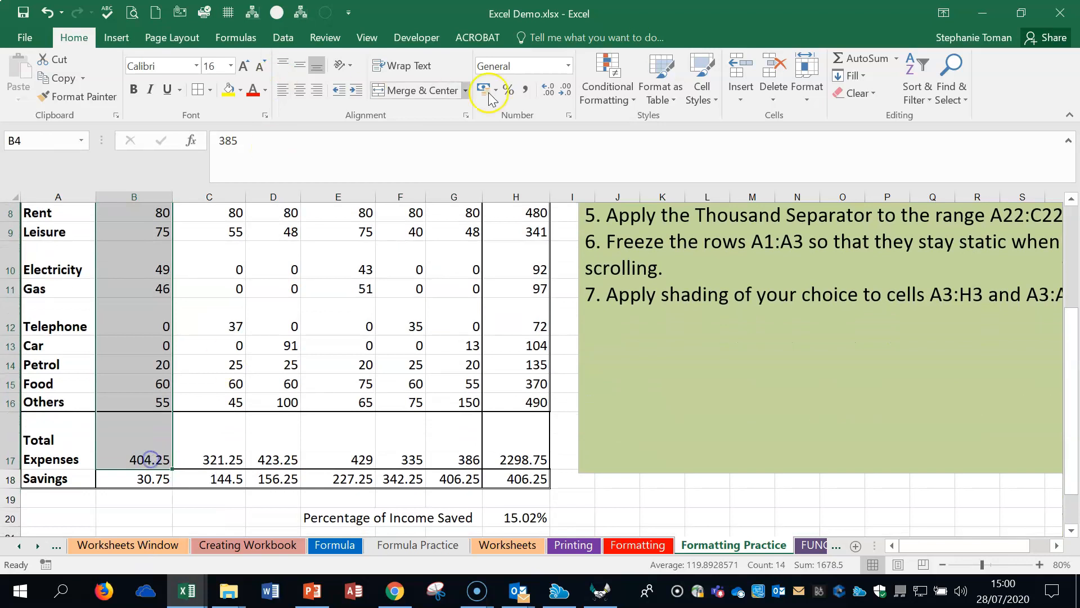
pyautogui.click(567, 65)
pyautogui.click(539, 159)
pyautogui.scroll(3, 540, 158)
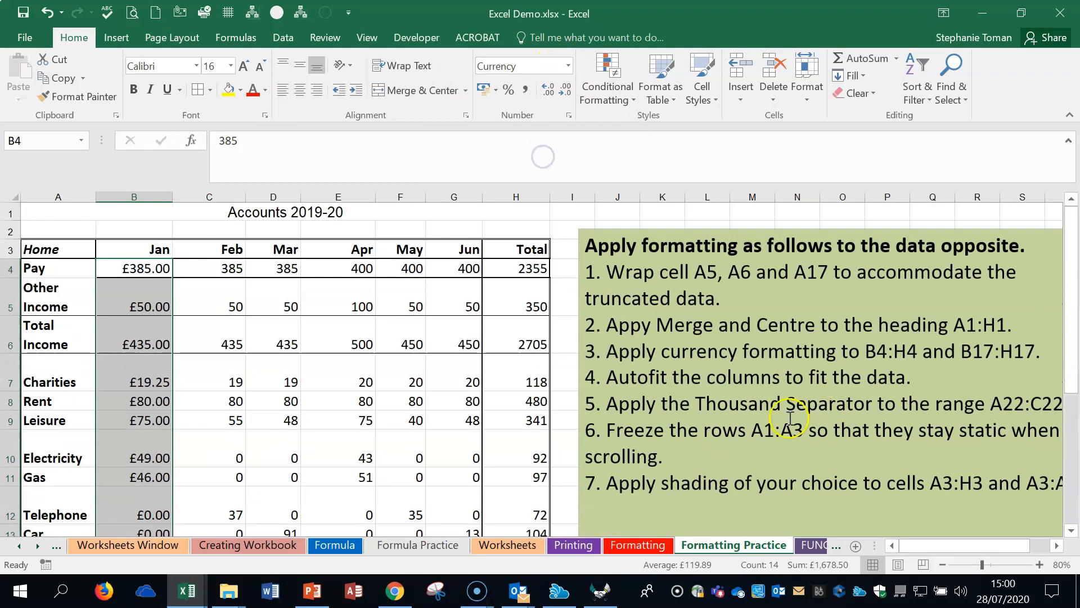
# Step: Narrow columns A and B, autofitting each one to its contents
pyautogui.click(939, 383)
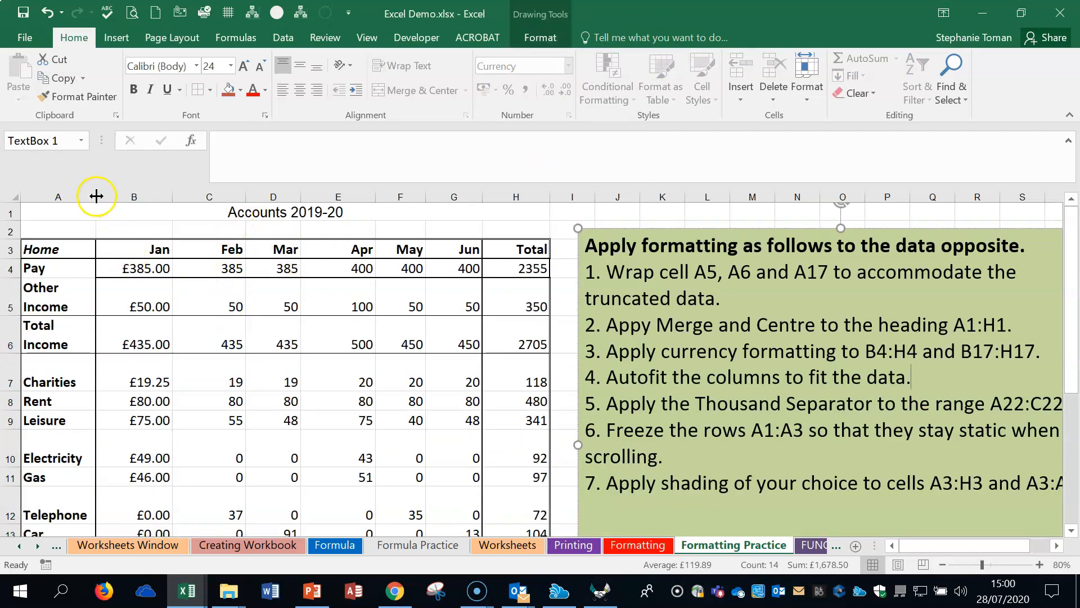
pyautogui.moveTo(97, 195); pyautogui.dragTo(59, 197)
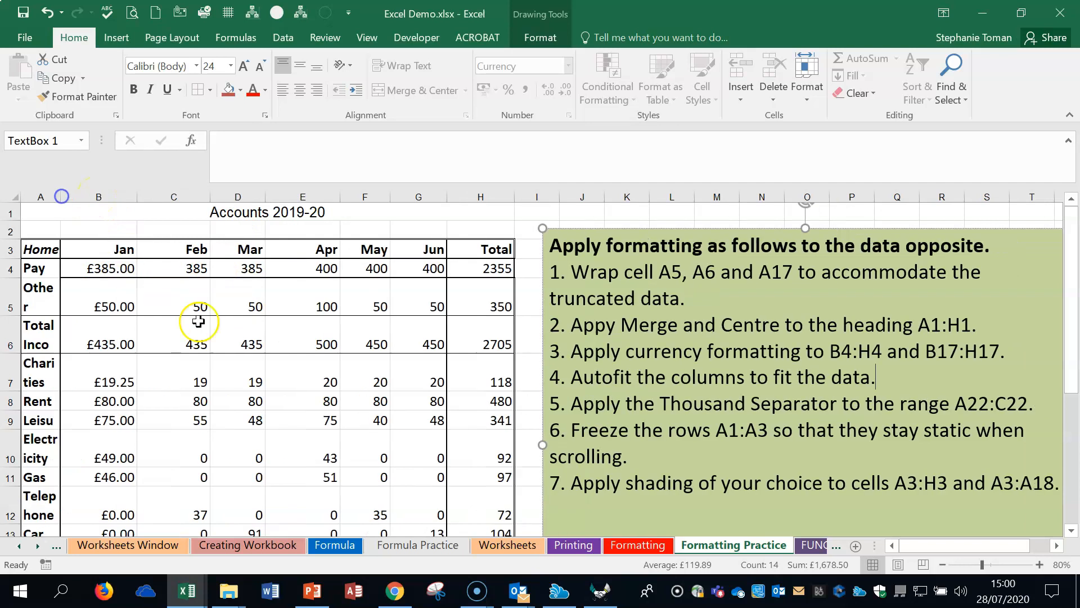
pyautogui.doubleClick(62, 197)
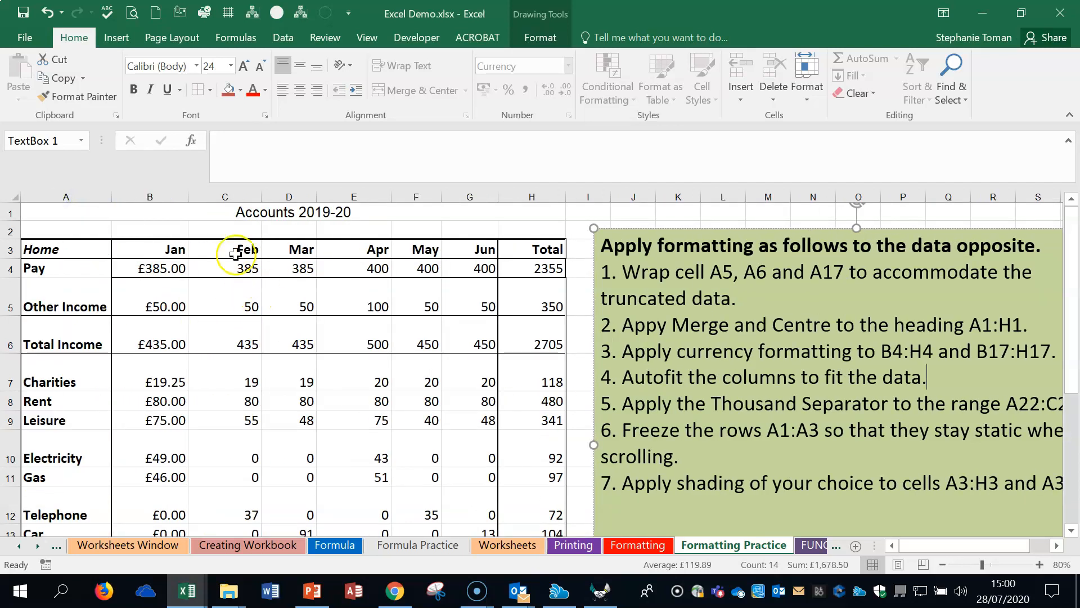
pyautogui.moveTo(189, 194); pyautogui.dragTo(145, 192)
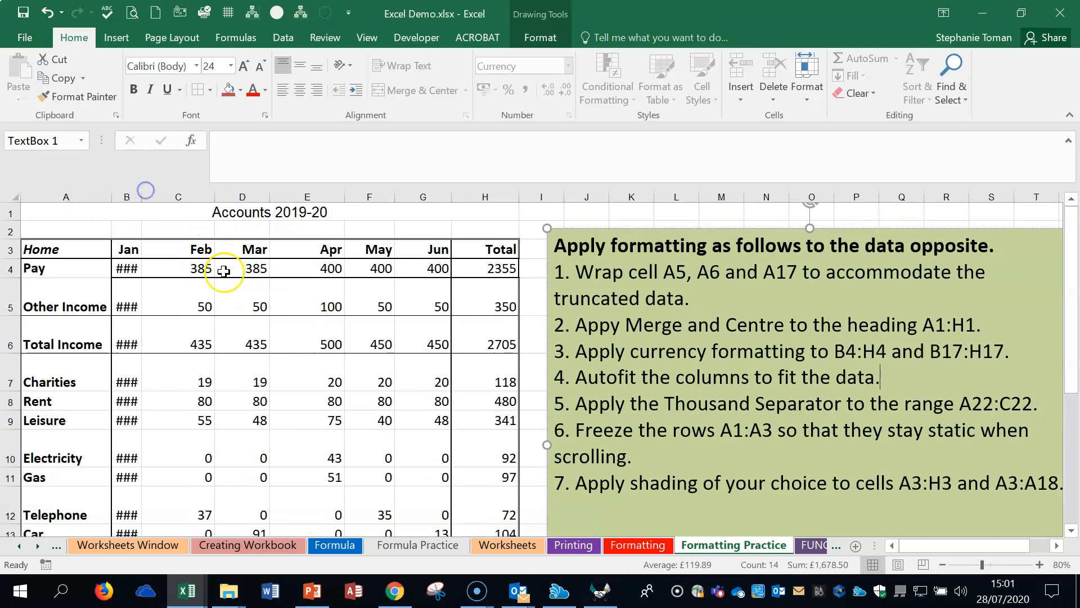
pyautogui.doubleClick(142, 198)
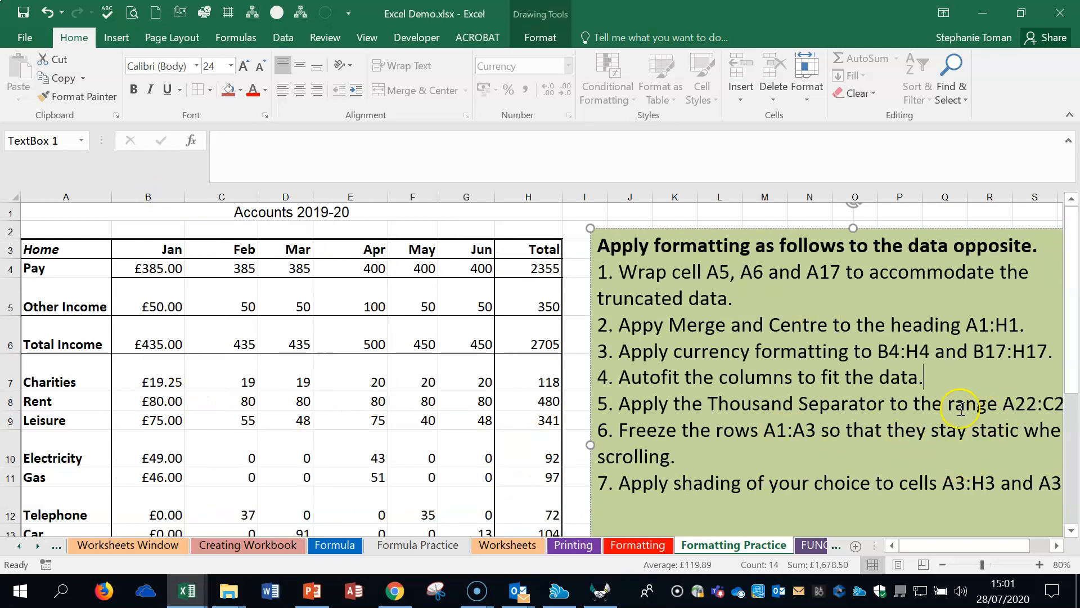
# Step: Apply the thousand separator comma style to the numbers in cells A22:C22
pyautogui.scroll(-2, 324, 438)
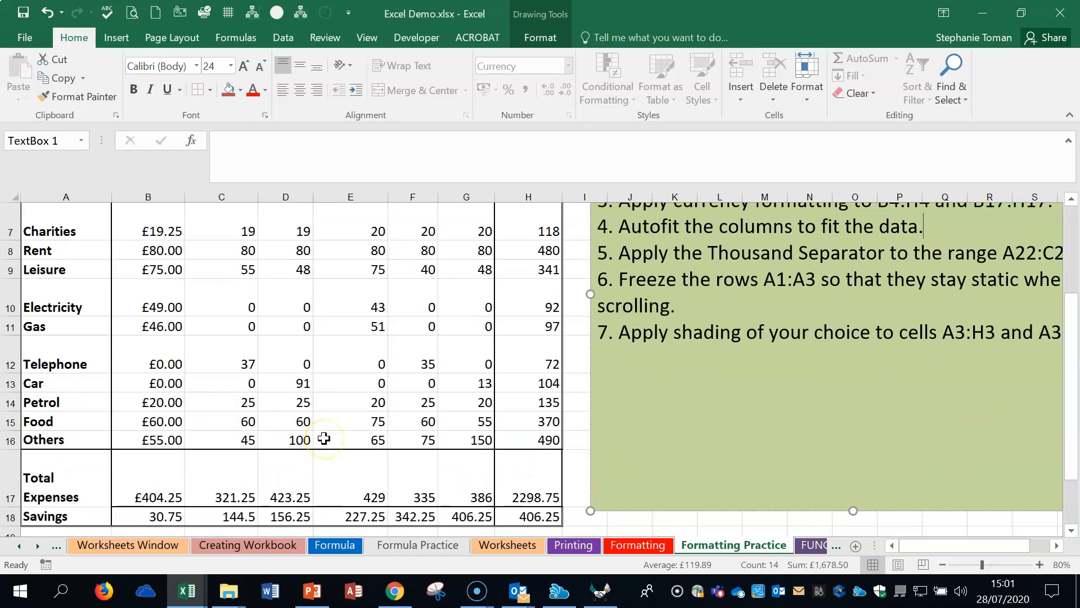
pyautogui.scroll(-1, 324, 438)
pyautogui.moveTo(73, 516); pyautogui.dragTo(215, 517)
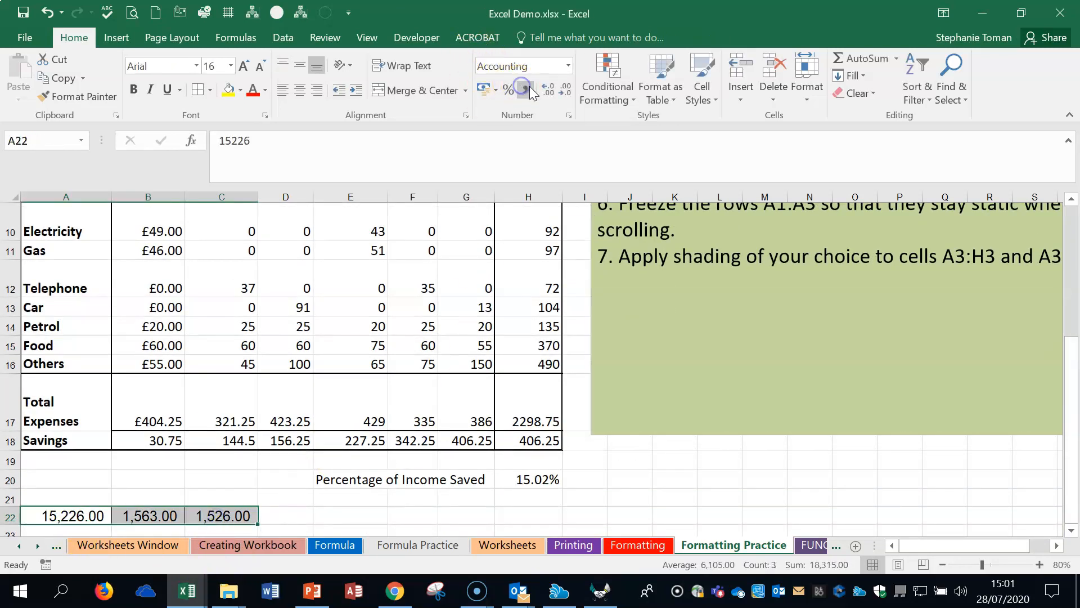
pyautogui.click(567, 65)
pyautogui.click(520, 89)
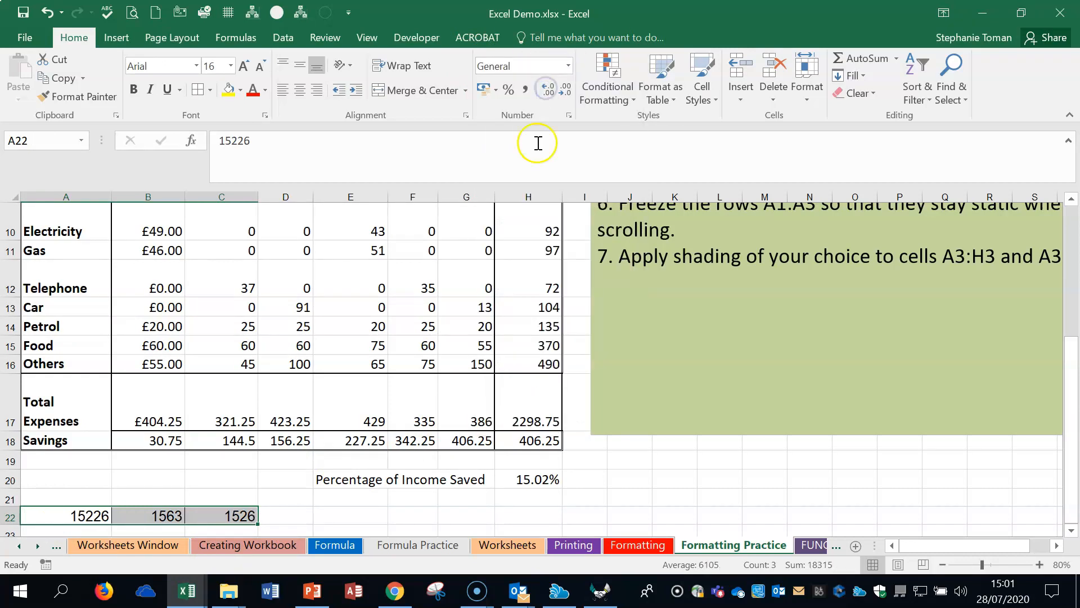
pyautogui.click(525, 90)
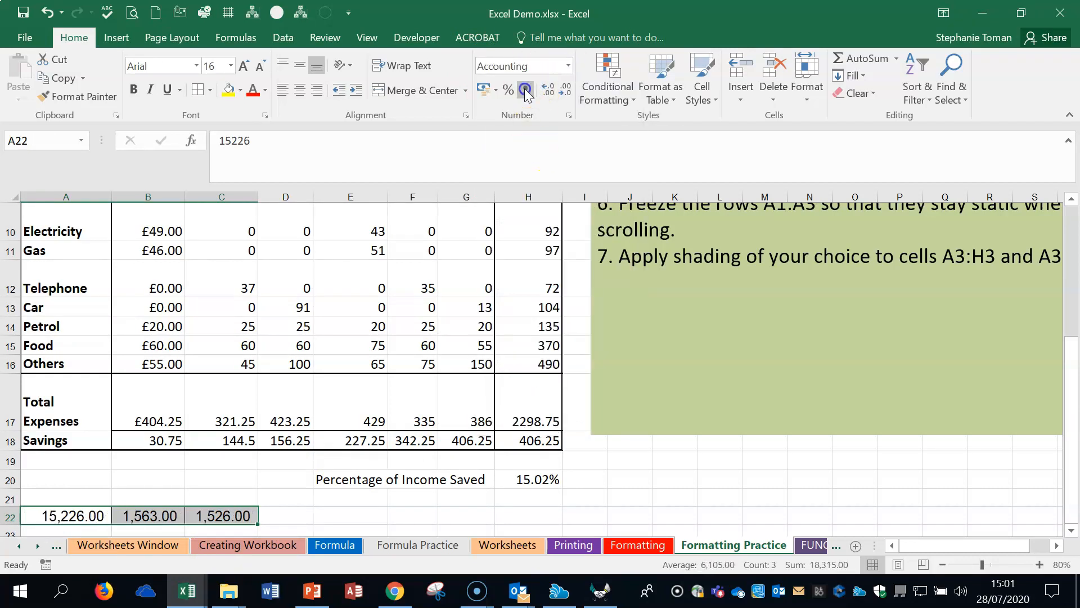
# Step: Try to freeze rows 1 to 3 above the Pay row, and test the freeze by scrolling the accounts table
pyautogui.click(872, 349)
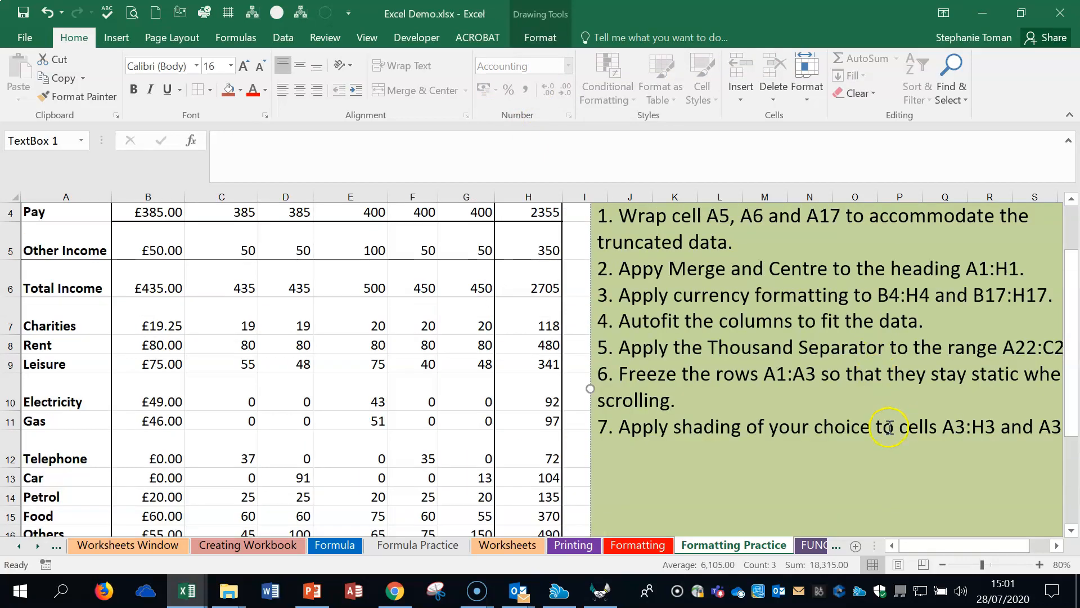
pyautogui.click(719, 401)
pyautogui.scroll(1, 805, 401)
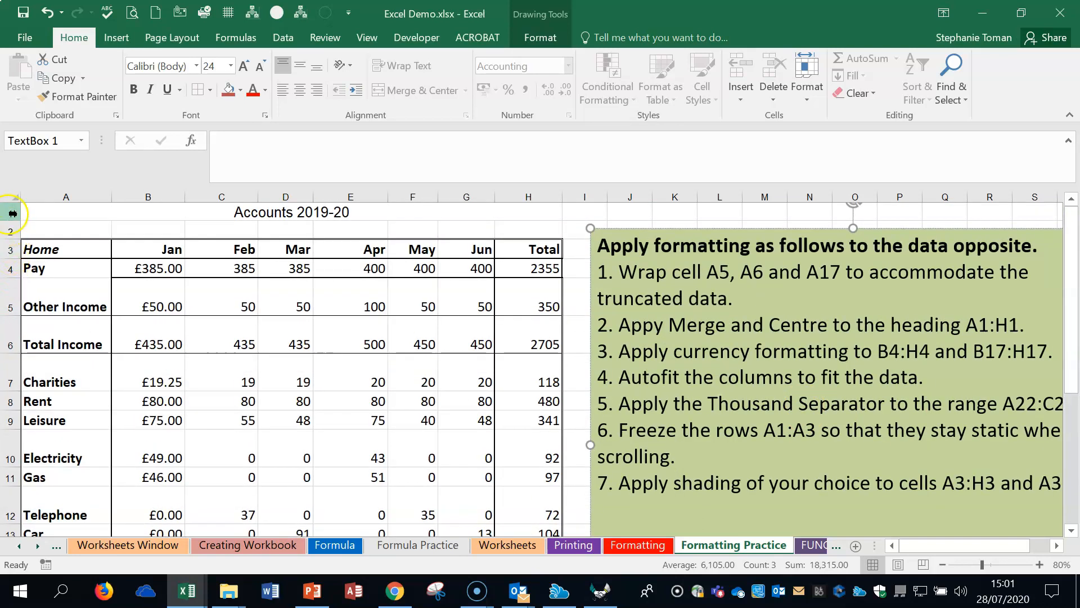
pyautogui.click(11, 268)
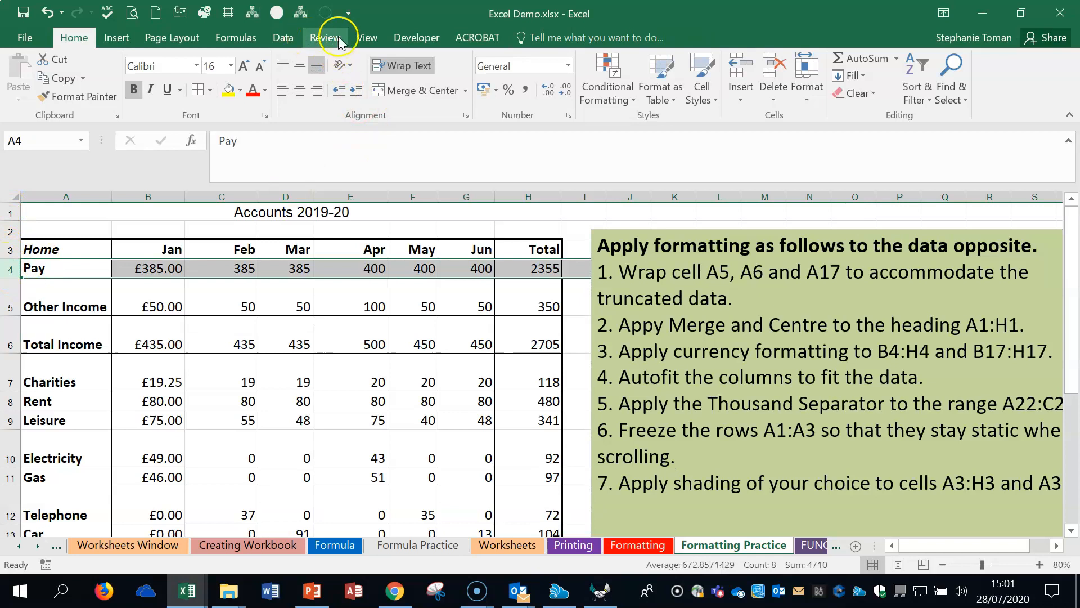
pyautogui.click(367, 37)
pyautogui.click(511, 85)
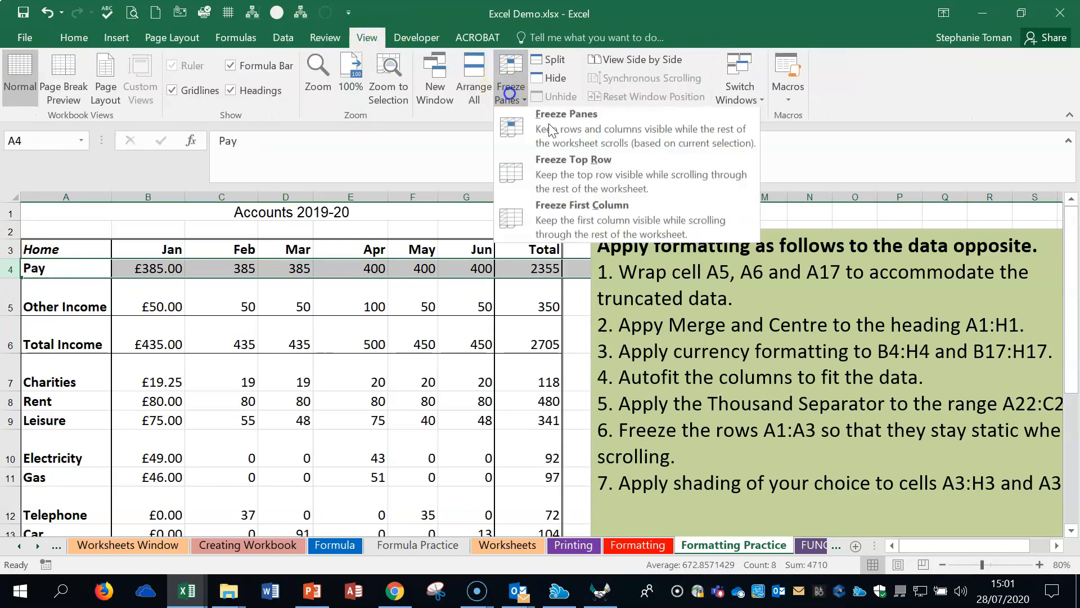
pyautogui.click(548, 125)
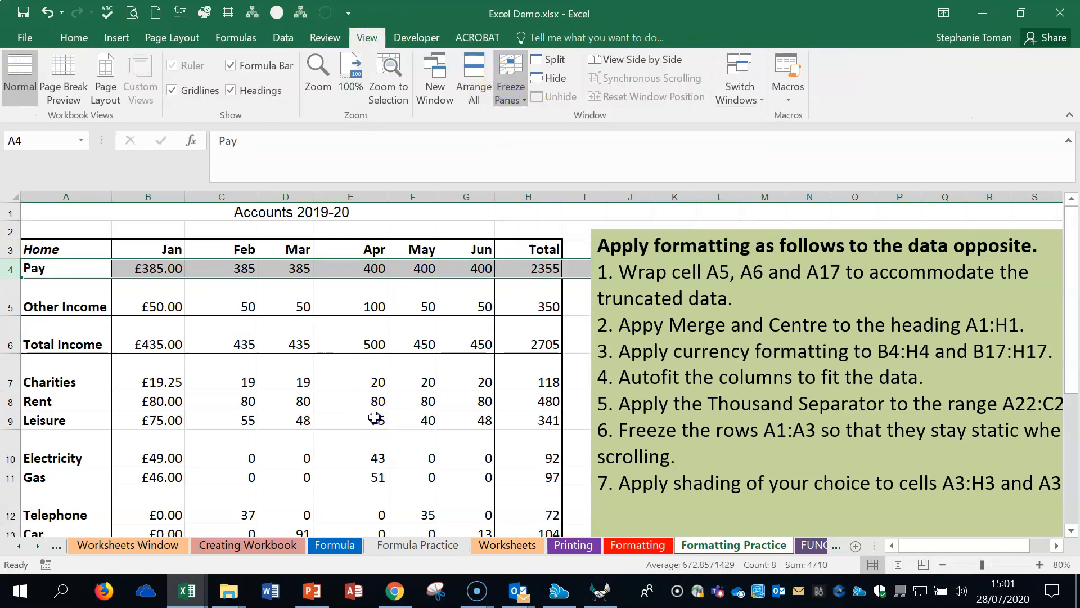
pyautogui.scroll(-2, 388, 414)
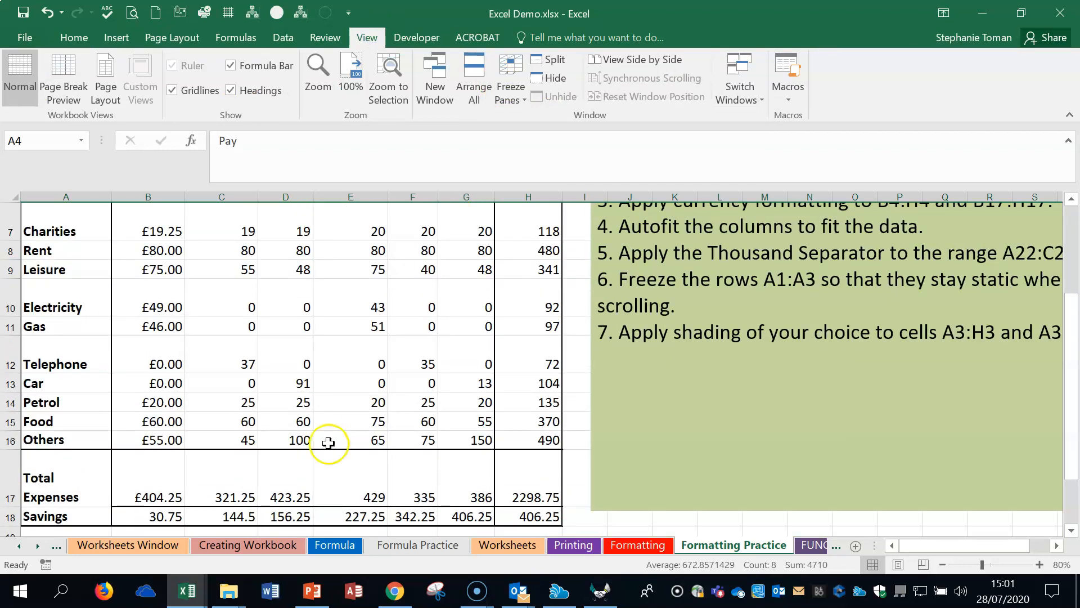
pyautogui.scroll(2, 155, 270)
# Step: Shade the header cells A3:H3 with a bright blue fill
pyautogui.moveTo(51, 253); pyautogui.dragTo(540, 248)
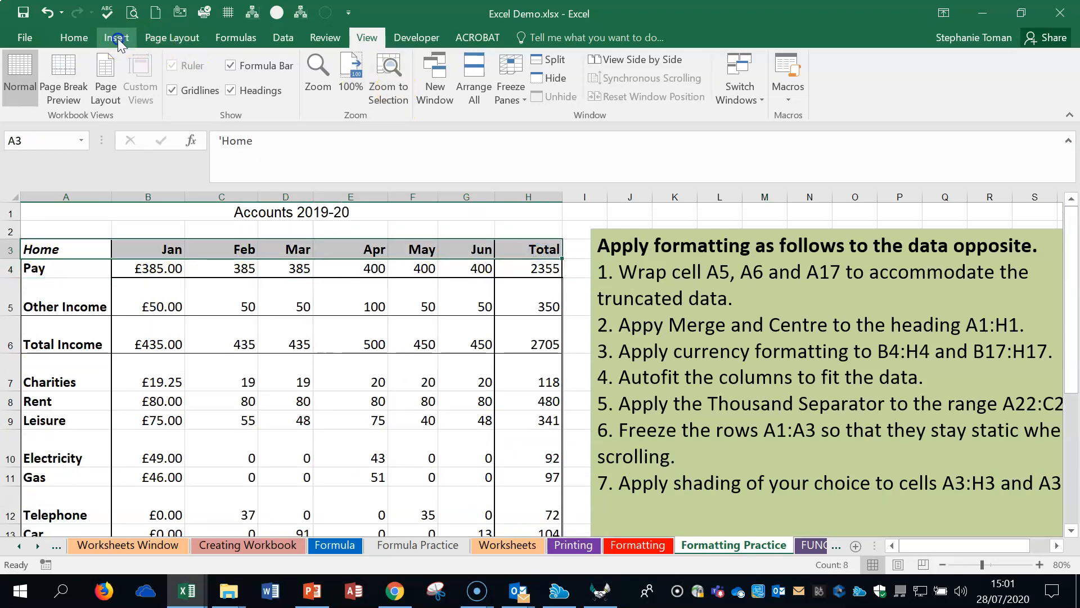
pyautogui.click(75, 35)
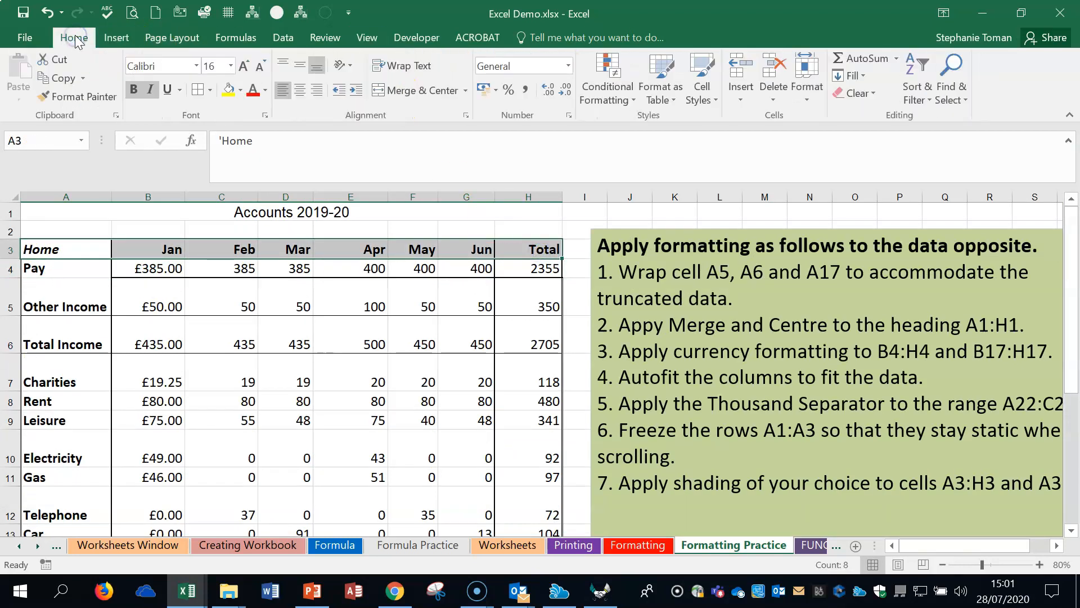
pyautogui.click(240, 92)
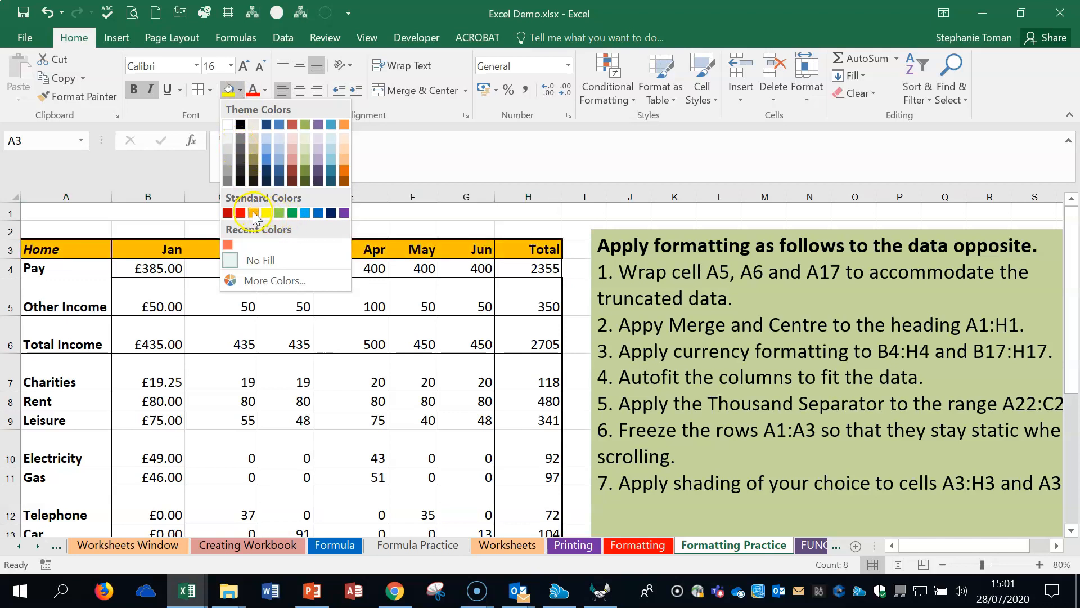
pyautogui.click(318, 214)
pyautogui.click(361, 322)
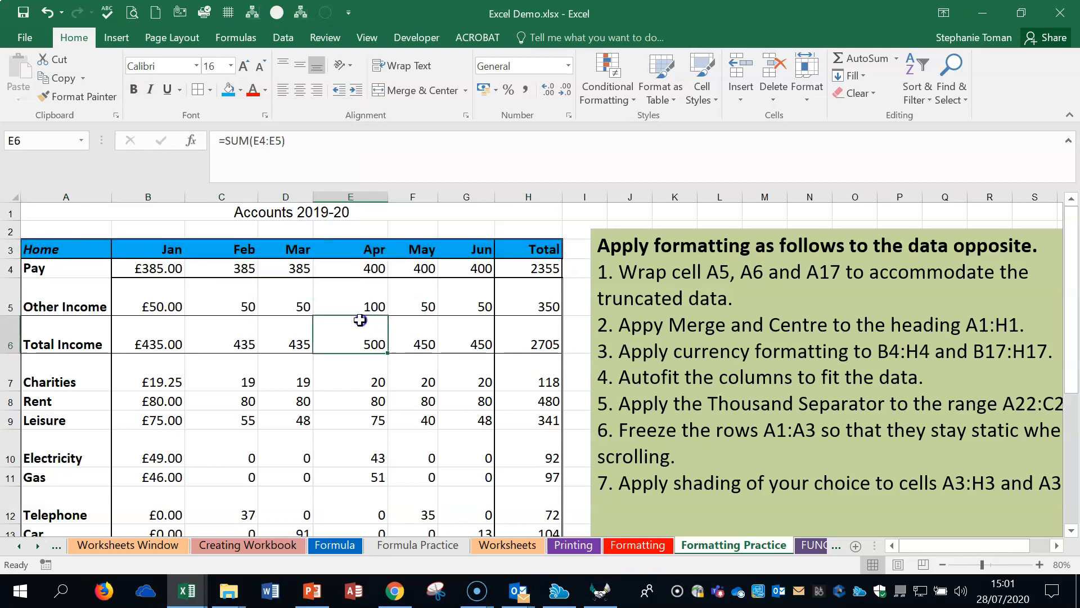
# Step: Open the FUNCTIONS worksheet after reviewing the remaining Formatting Practice instructions
pyautogui.click(994, 422)
pyautogui.scroll(-1, 957, 417)
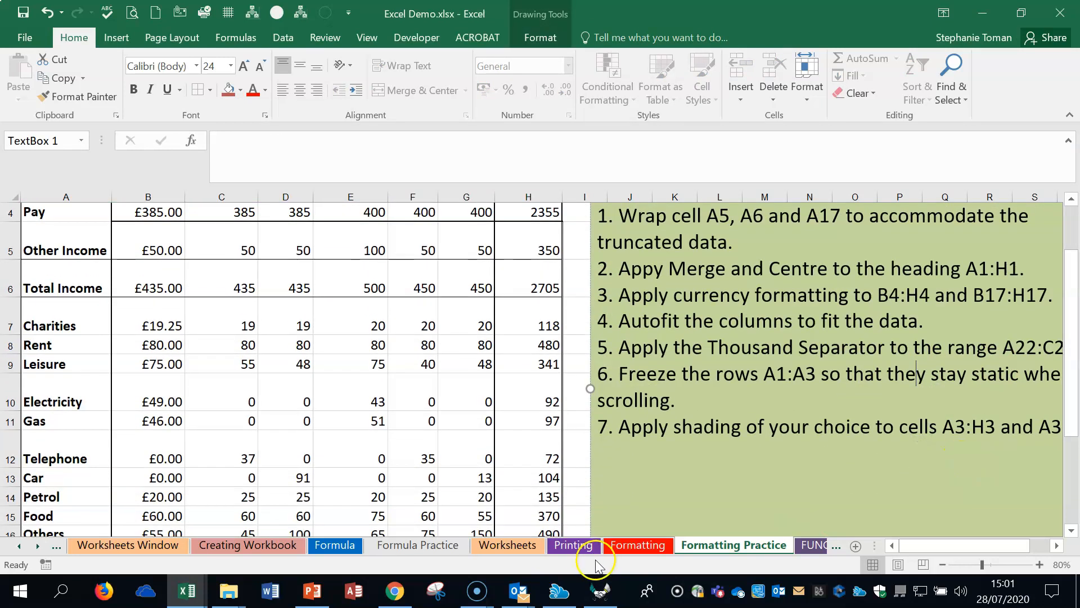
pyautogui.click(810, 545)
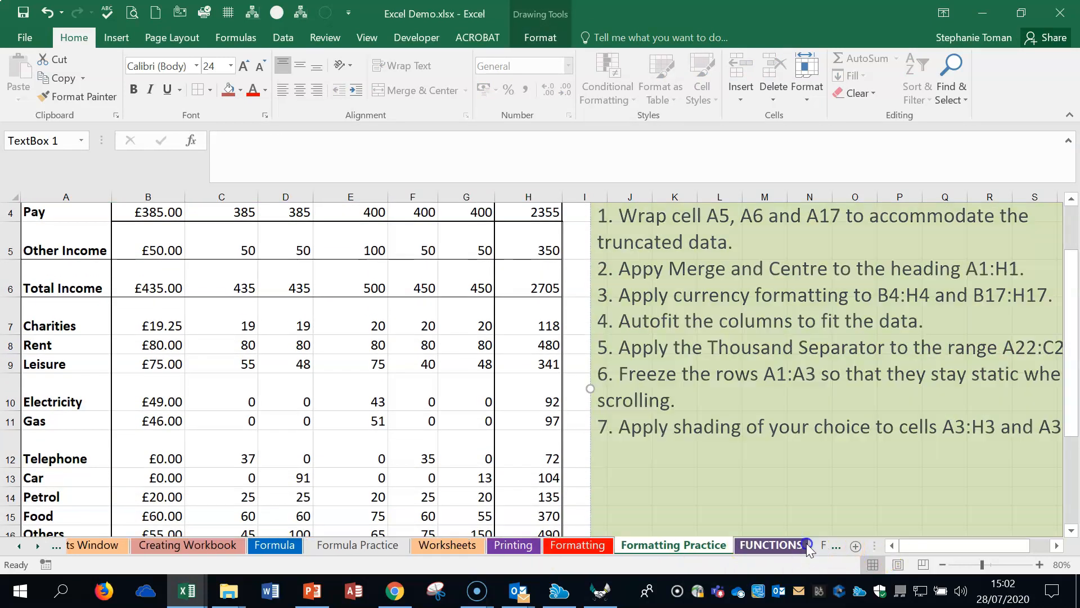